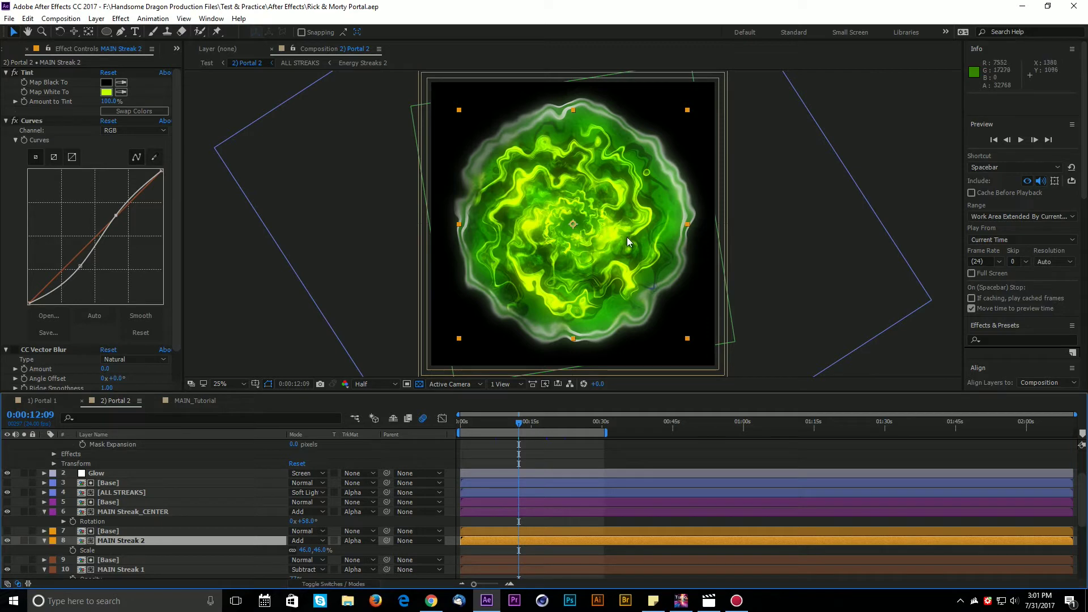
# Switch via MAIN_Tutorial to the 1) Portal 1 composition and show the Project panel's folder tree.
pyautogui.click(202, 401)
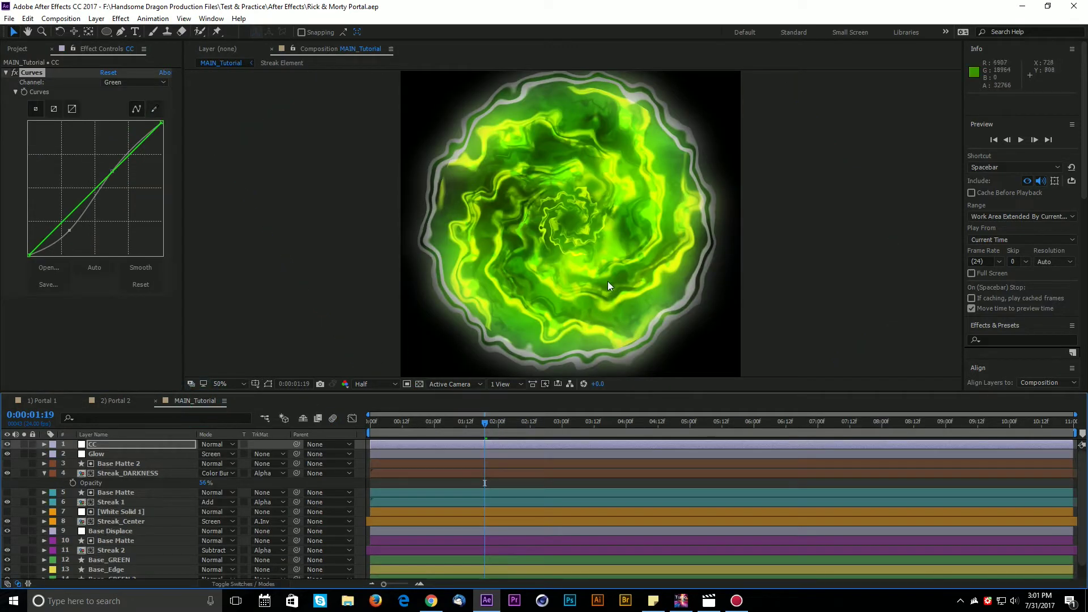
pyautogui.click(43, 401)
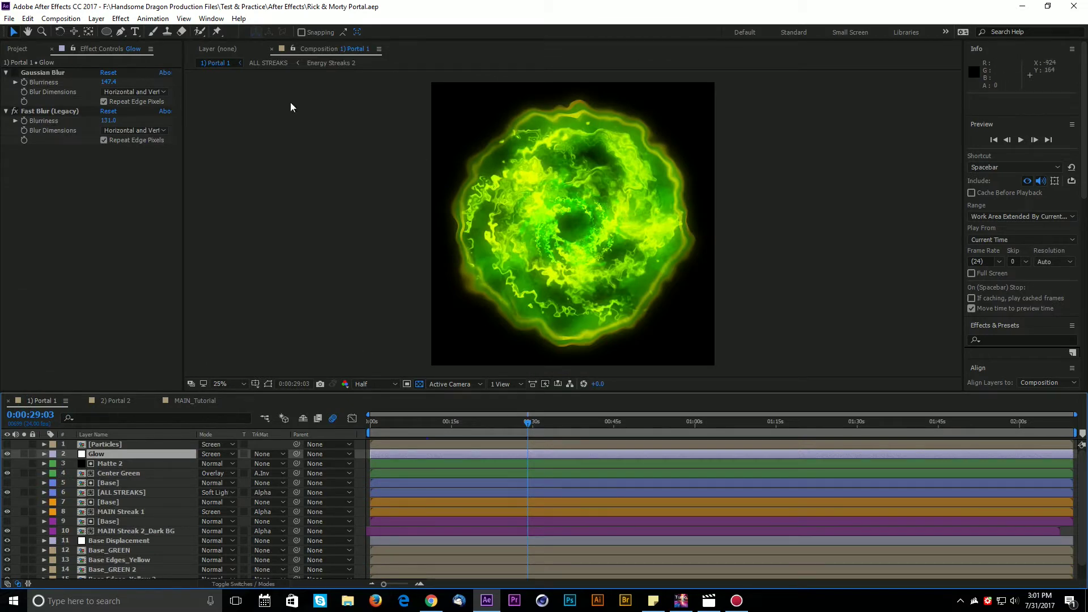
pyautogui.click(18, 49)
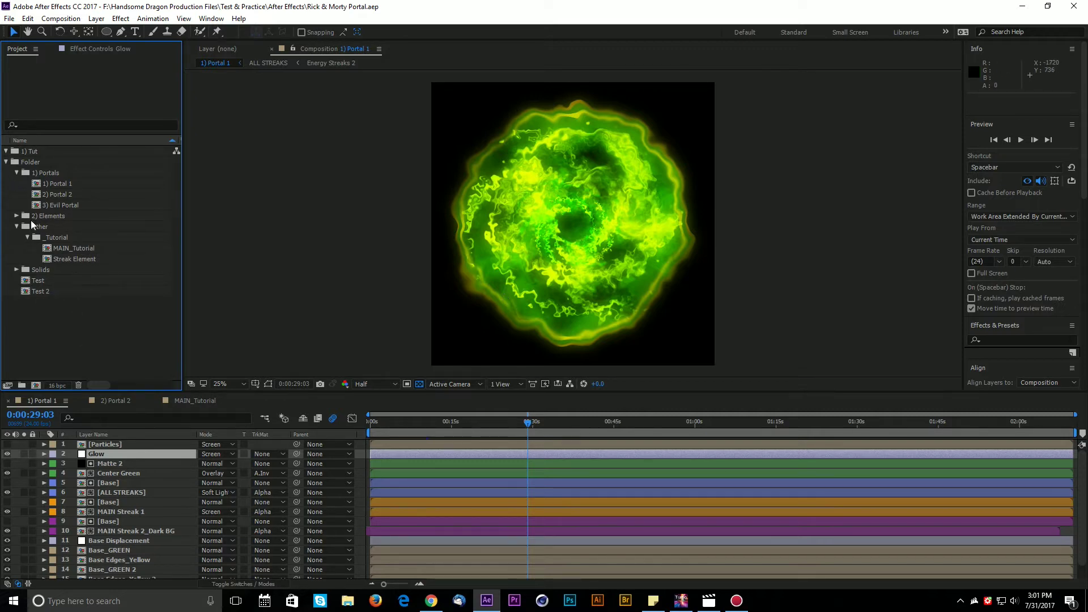
# Expand 2) Elements > Streaks and browse Big Streaks_DRAFT and Energy Streaks 2, 3, 5 comps.
pyautogui.click(17, 217)
pyautogui.click(62, 291)
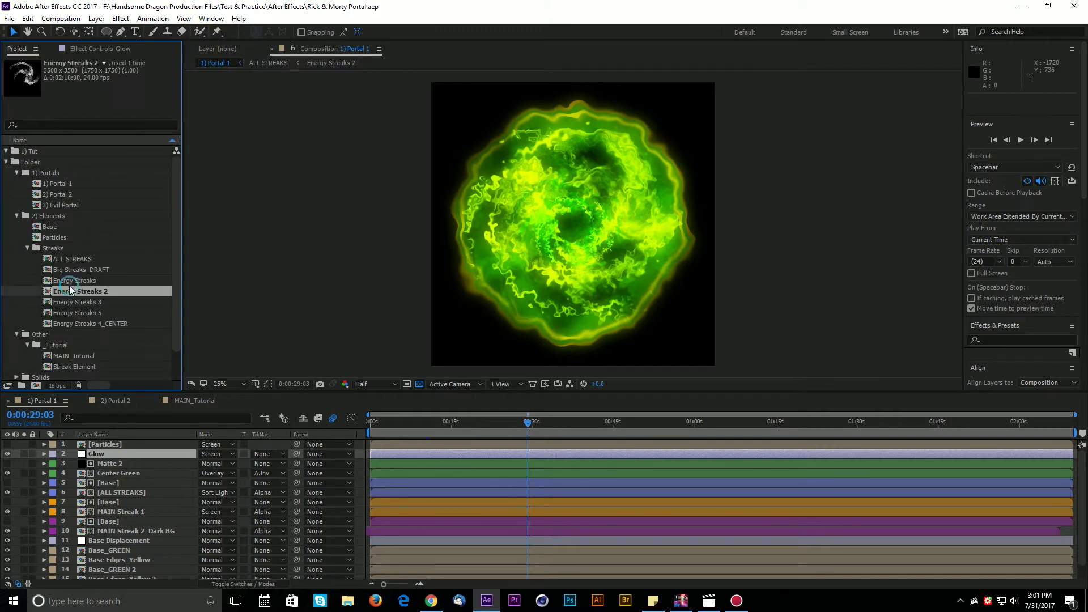
pyautogui.click(72, 269)
pyautogui.click(72, 302)
pyautogui.click(79, 266)
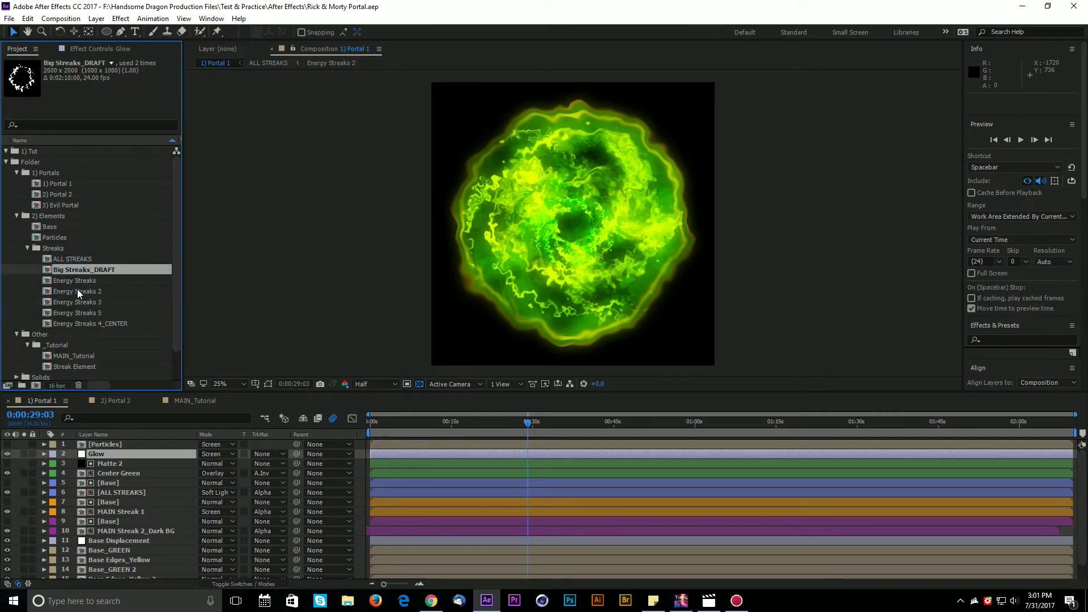
pyautogui.click(77, 291)
pyautogui.click(71, 313)
pyautogui.click(76, 301)
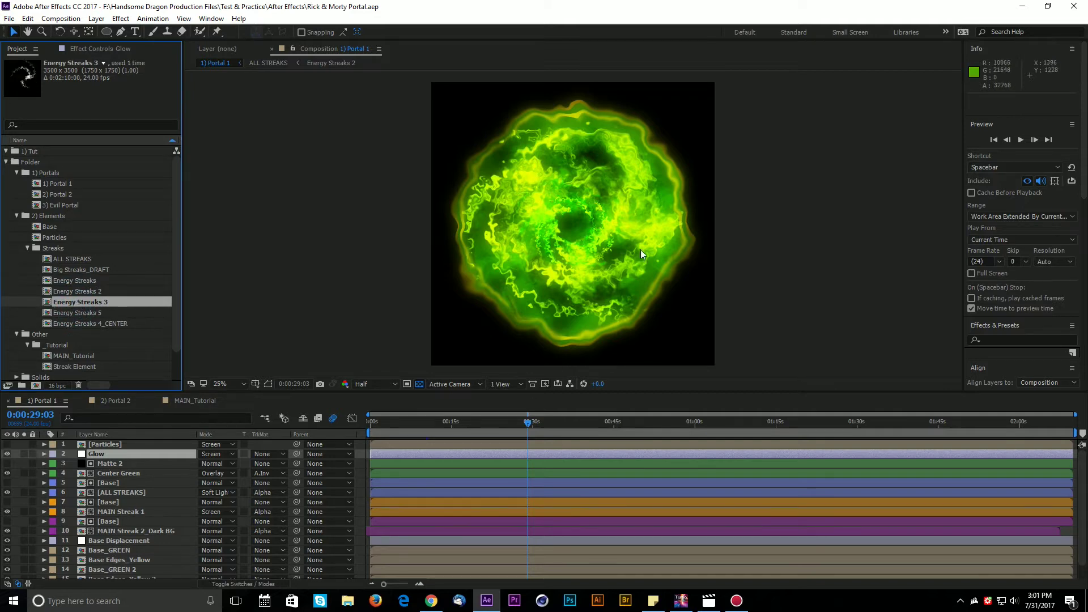
# Compare the 2) Portal 2 and MAIN_Tutorial compositions, ending on 2) Portal 2.
pyautogui.click(111, 401)
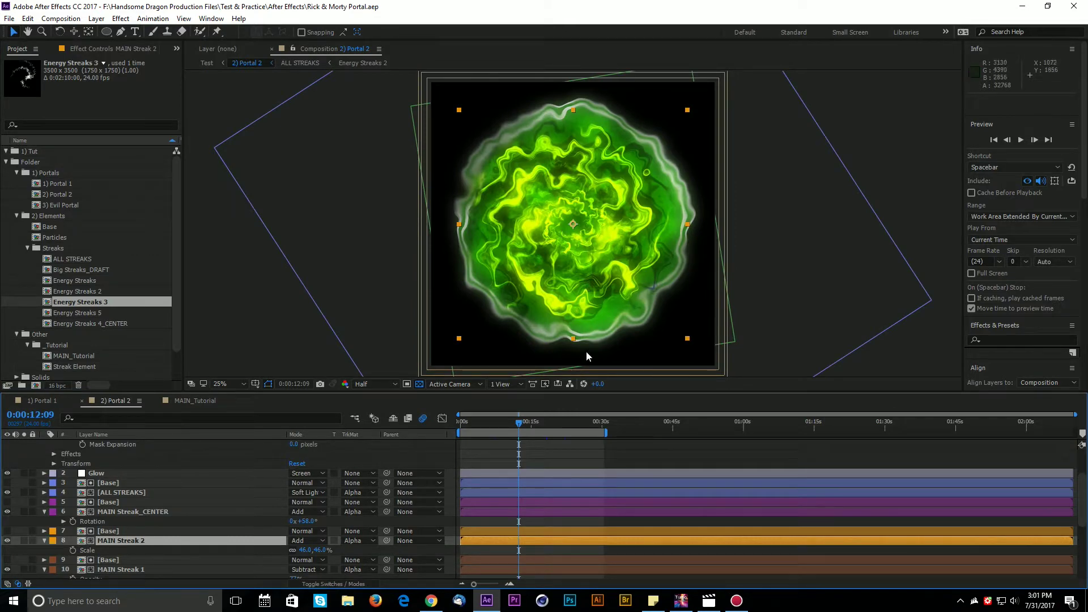
pyautogui.press('c')
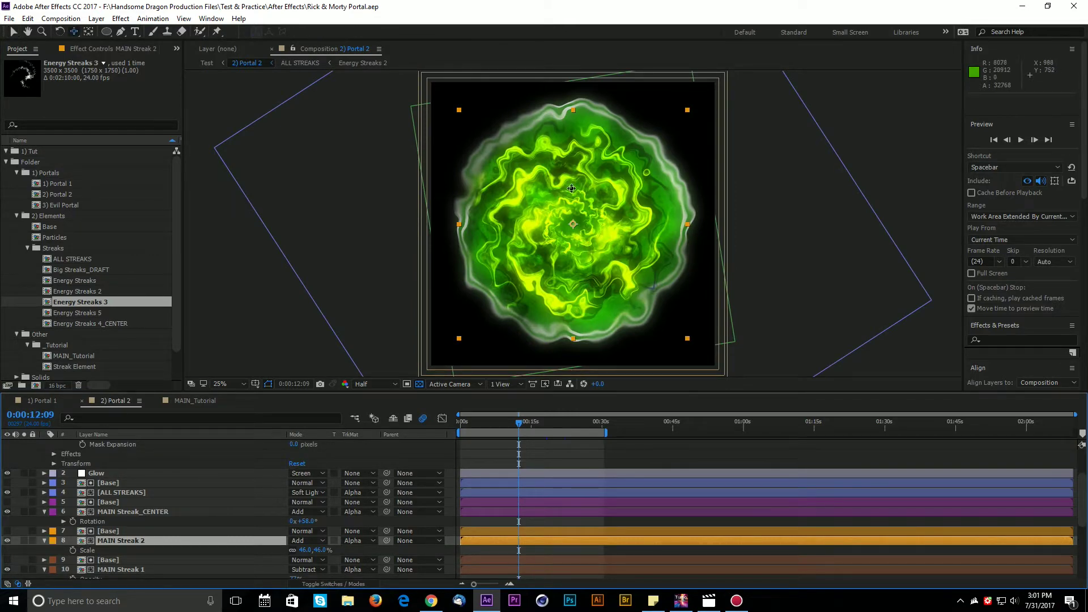
pyautogui.press('v')
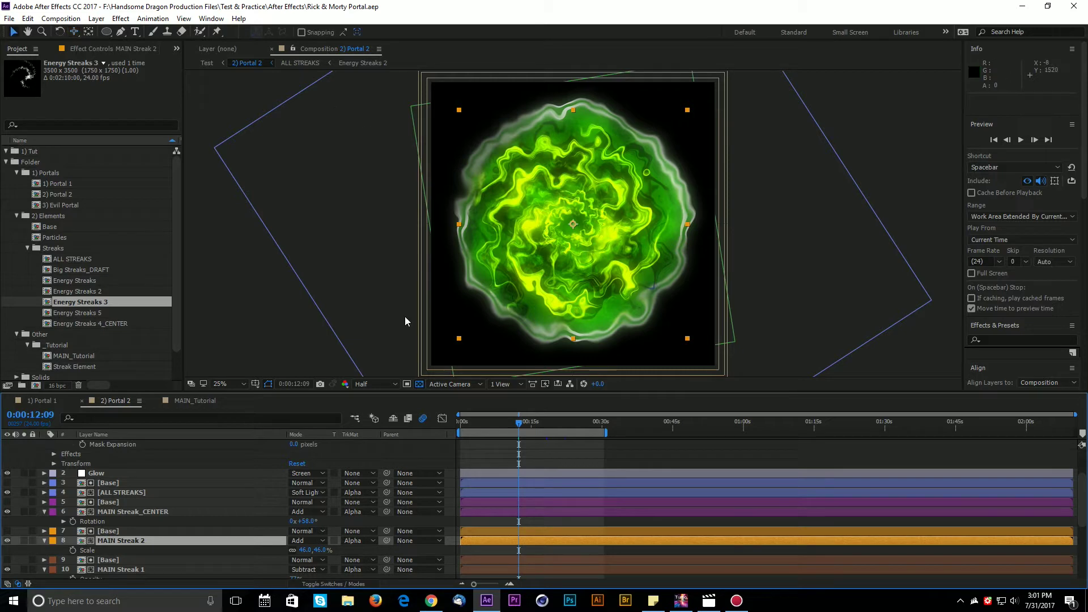
pyautogui.click(194, 400)
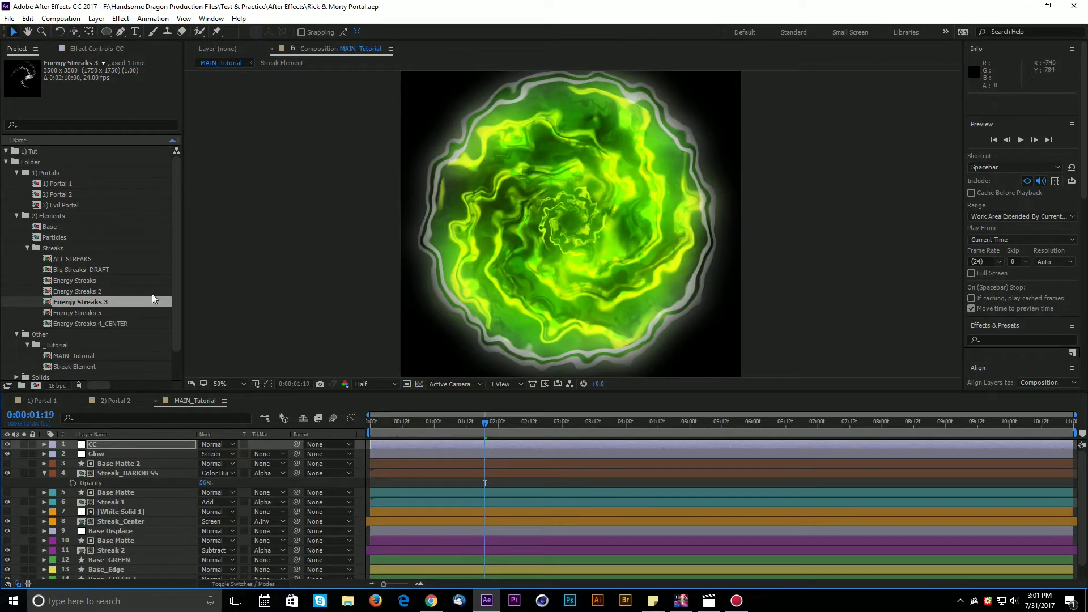
pyautogui.click(114, 401)
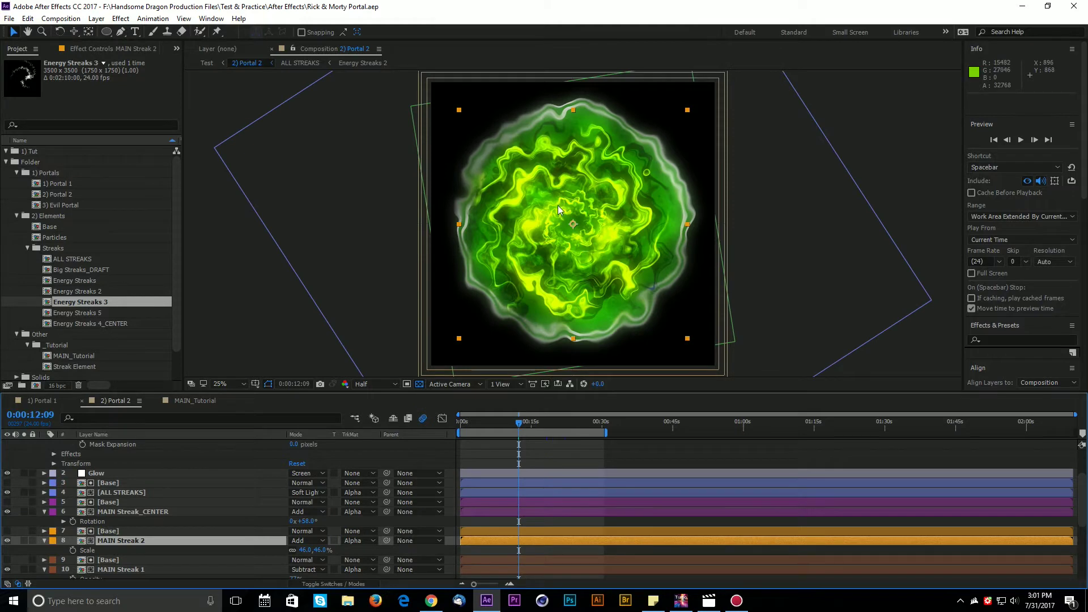
pyautogui.click(194, 400)
pyautogui.click(108, 402)
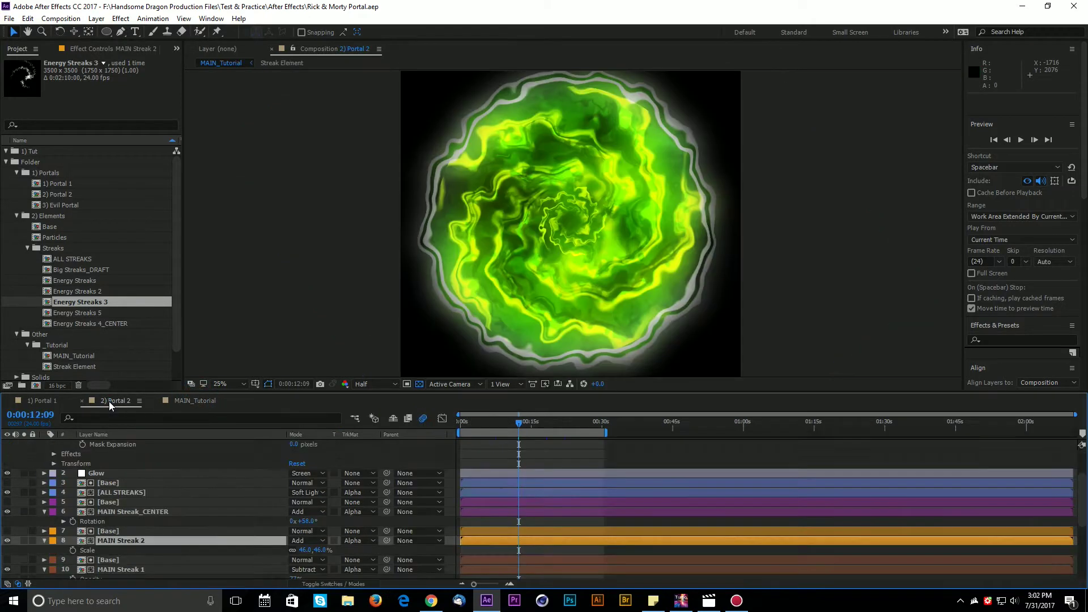
pyautogui.click(180, 403)
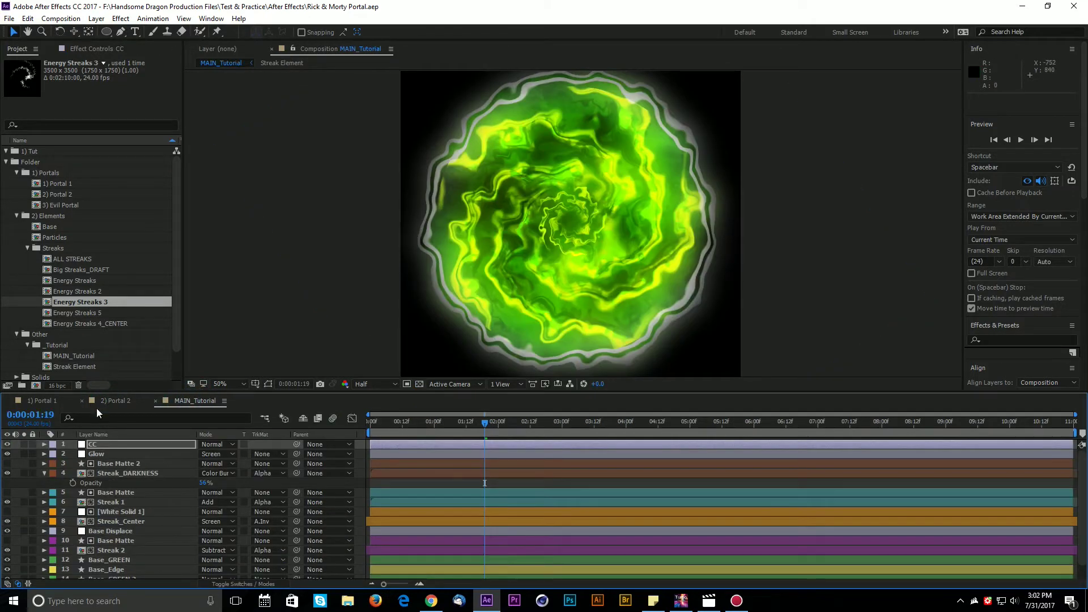
pyautogui.click(117, 401)
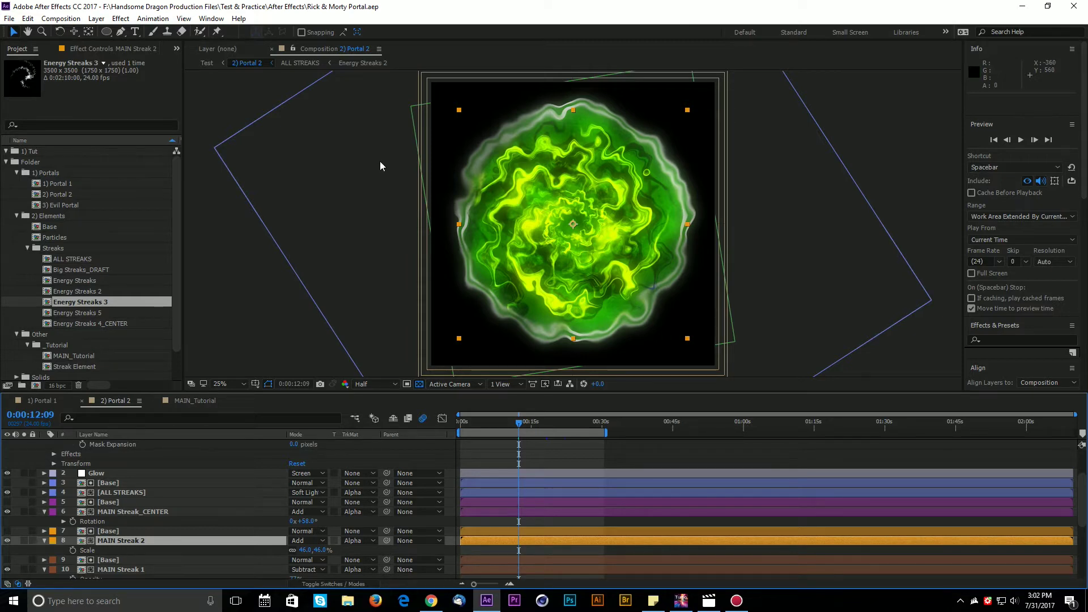
# Close the 1) Portal 1 and 2) Portal 2 compositions and collapse the project's Folder tree.
pyautogui.click(170, 463)
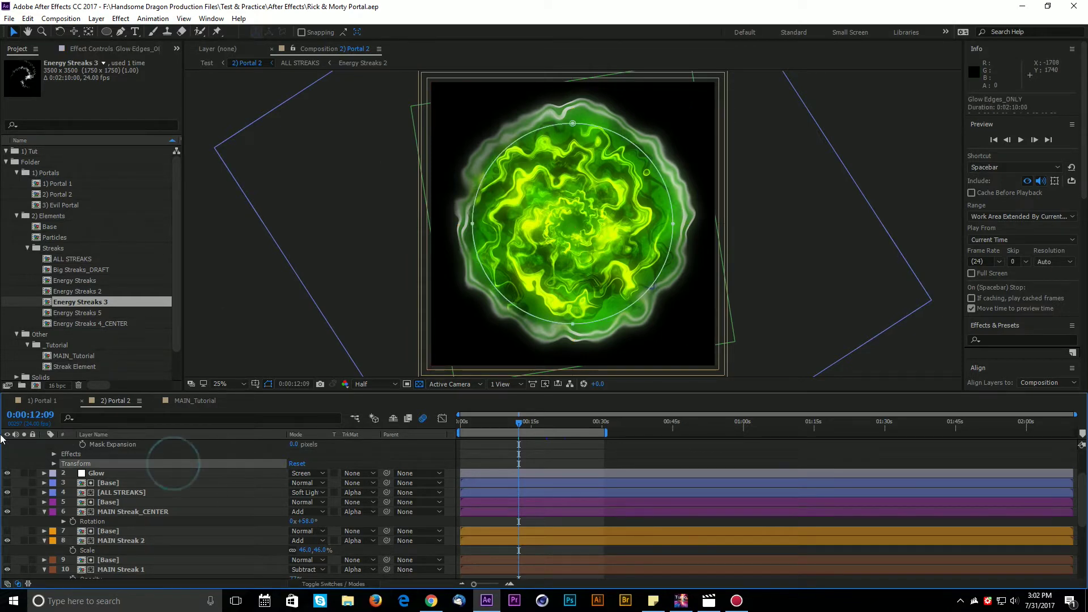
pyautogui.click(8, 400)
pyautogui.click(8, 400)
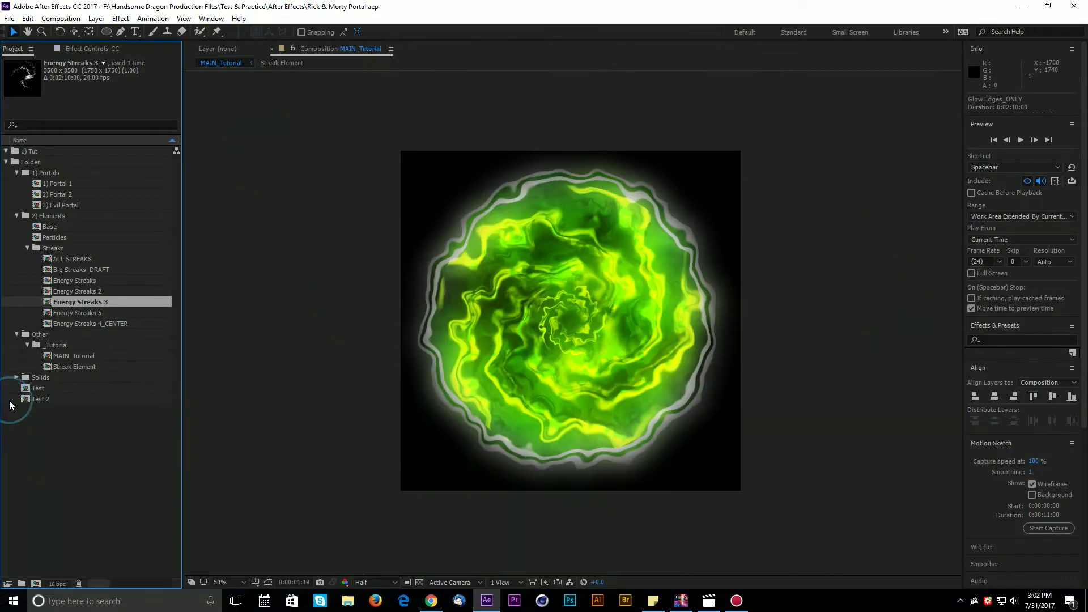
pyautogui.click(5, 162)
pyautogui.click(33, 150)
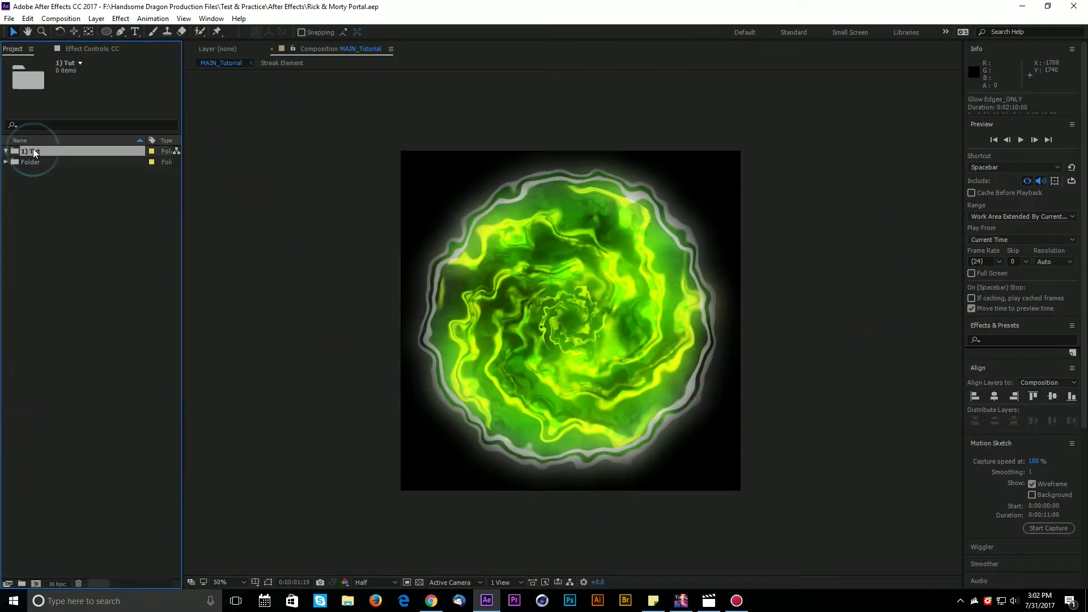
pyautogui.click(45, 221)
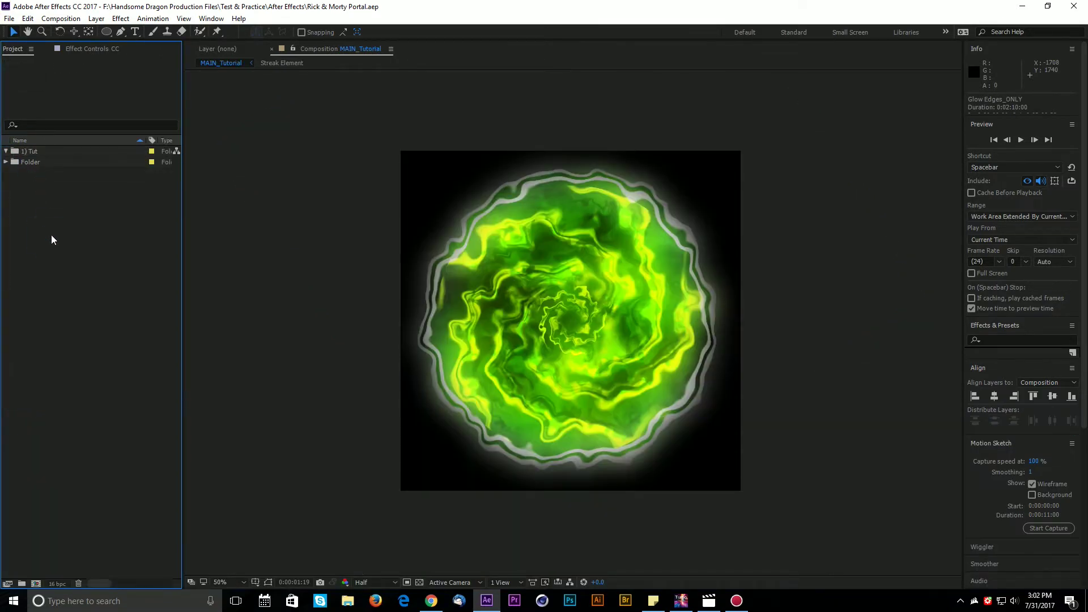
# Start a new 1200×1200, 24 fps composition named Streak Element.
pyautogui.click(60, 19)
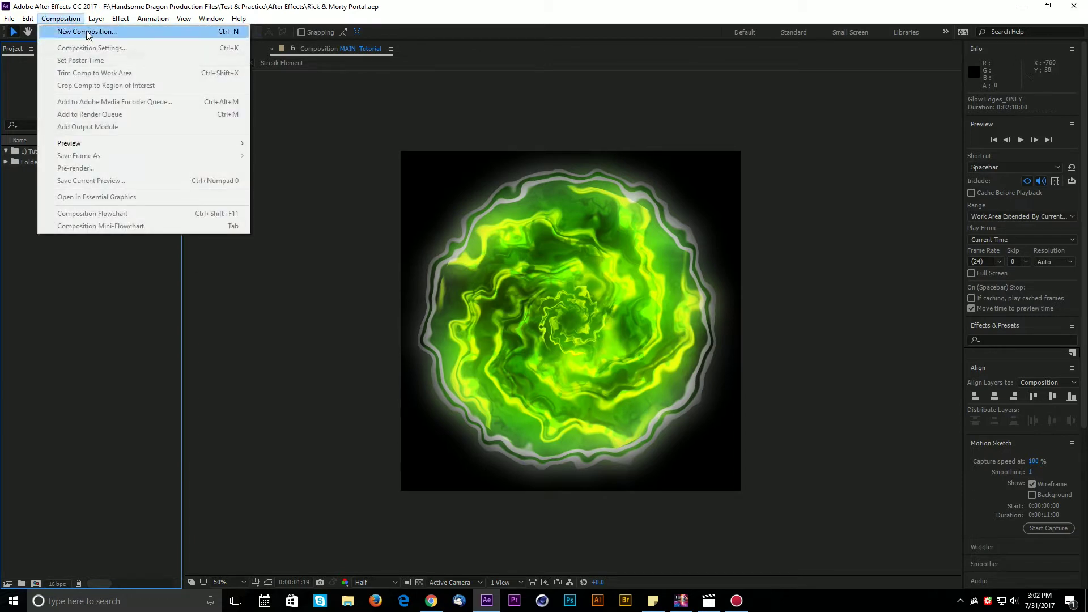
pyautogui.click(86, 32)
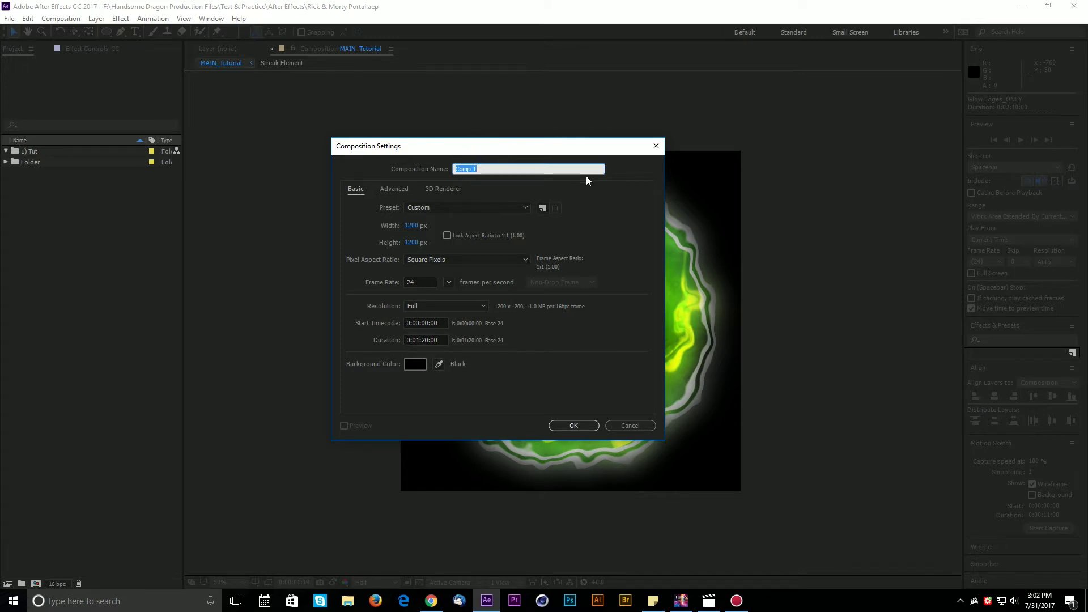
pyautogui.write('Streak Element')
# Create the Streak Element composition and choose the Star Tool from the shape-tool flyout.
pyautogui.click(573, 426)
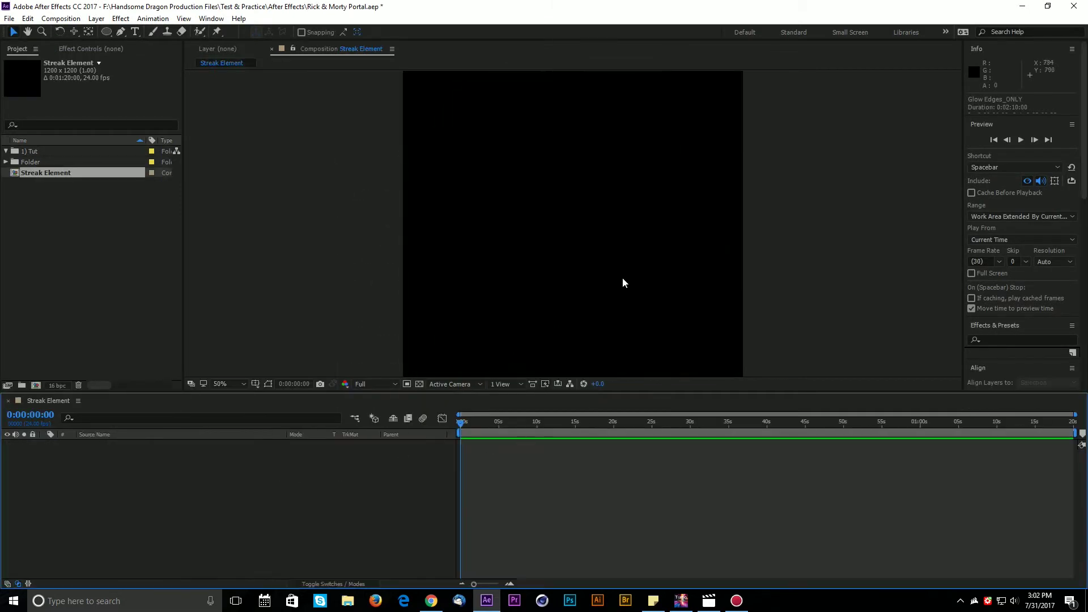
pyautogui.click(296, 534)
pyautogui.click(96, 18)
pyautogui.moveTo(113, 32)
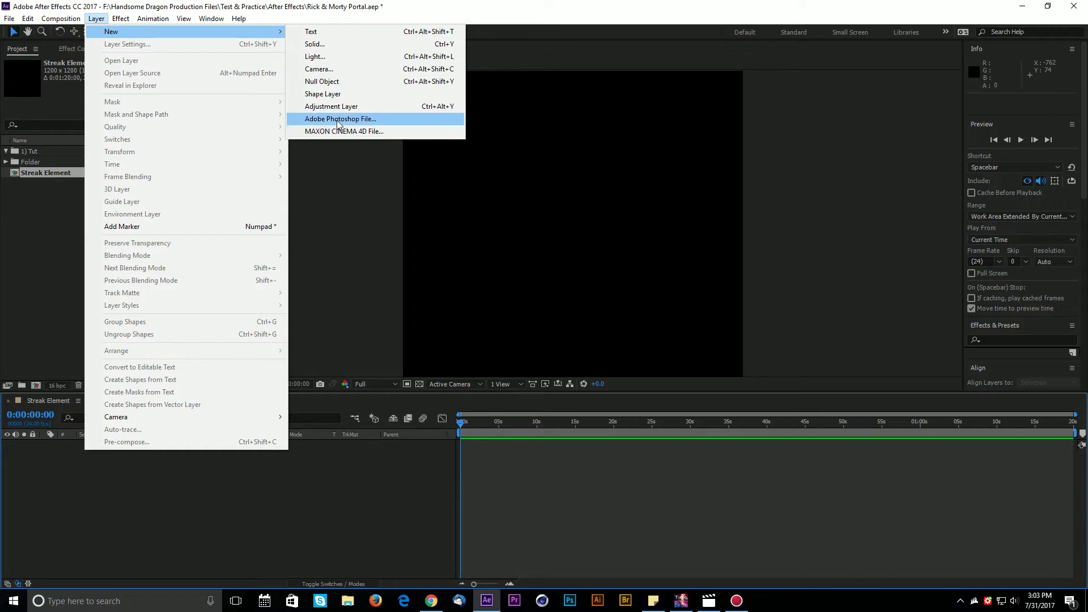
pyautogui.click(229, 544)
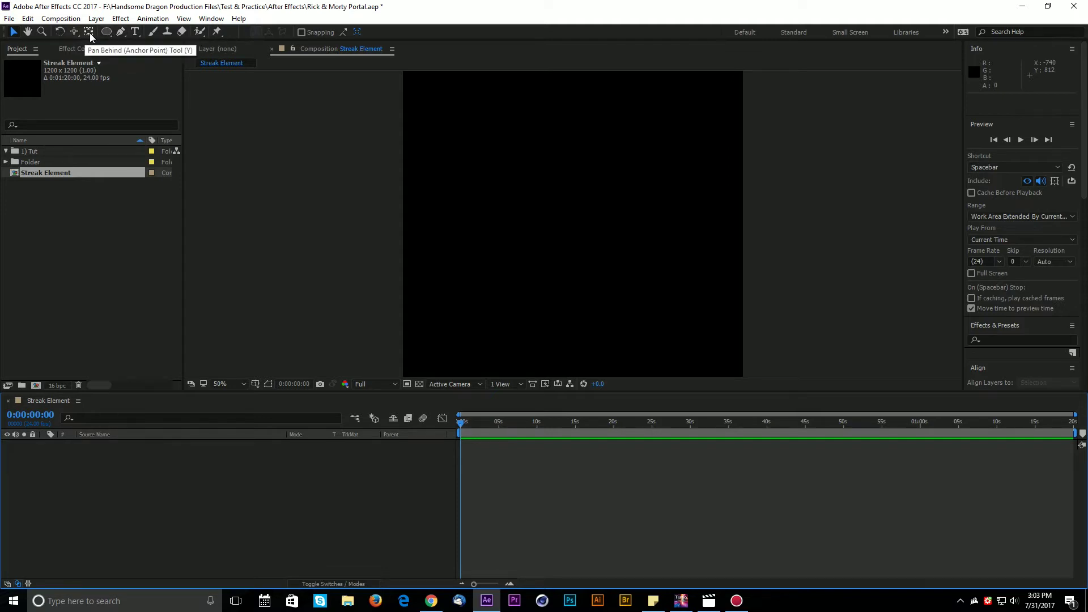
pyautogui.click(107, 32)
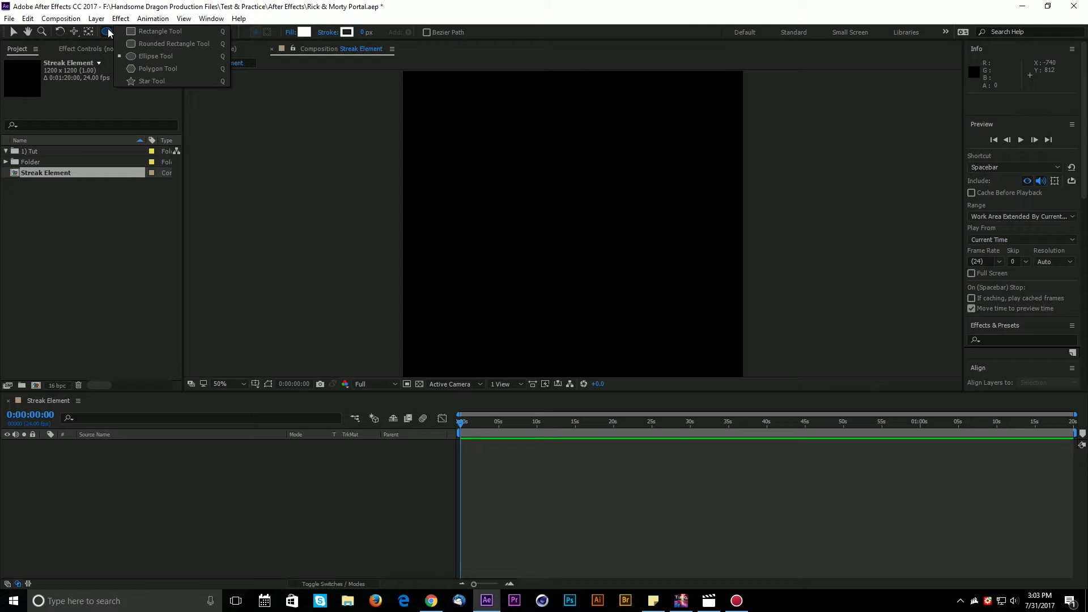
pyautogui.click(152, 84)
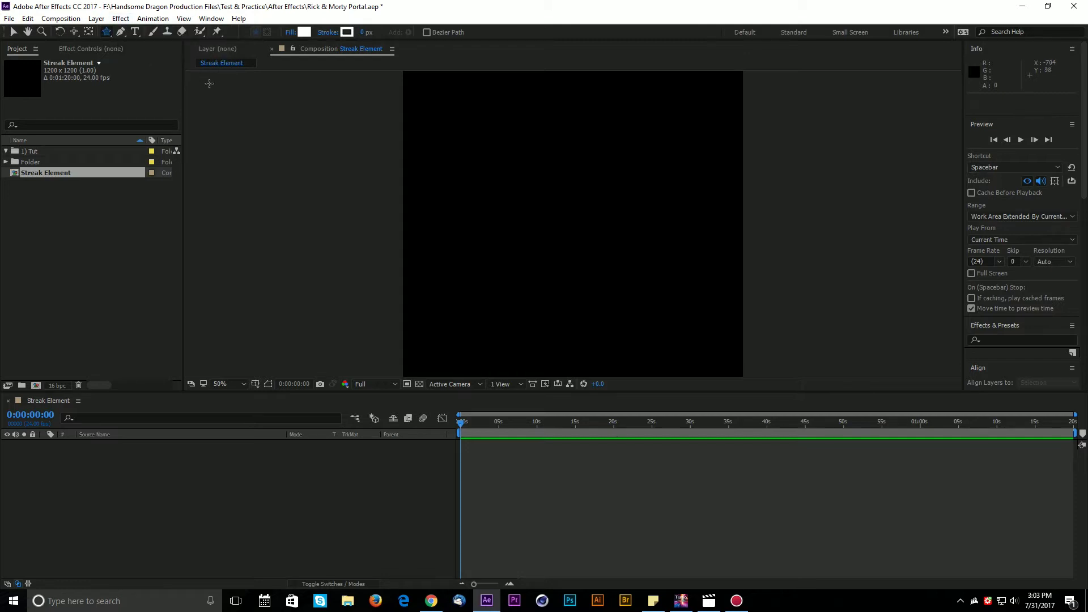
# Add a star shape filling the whole composition and fit the composition in the viewer.
pyautogui.doubleClick(107, 33)
pyautogui.press('v')
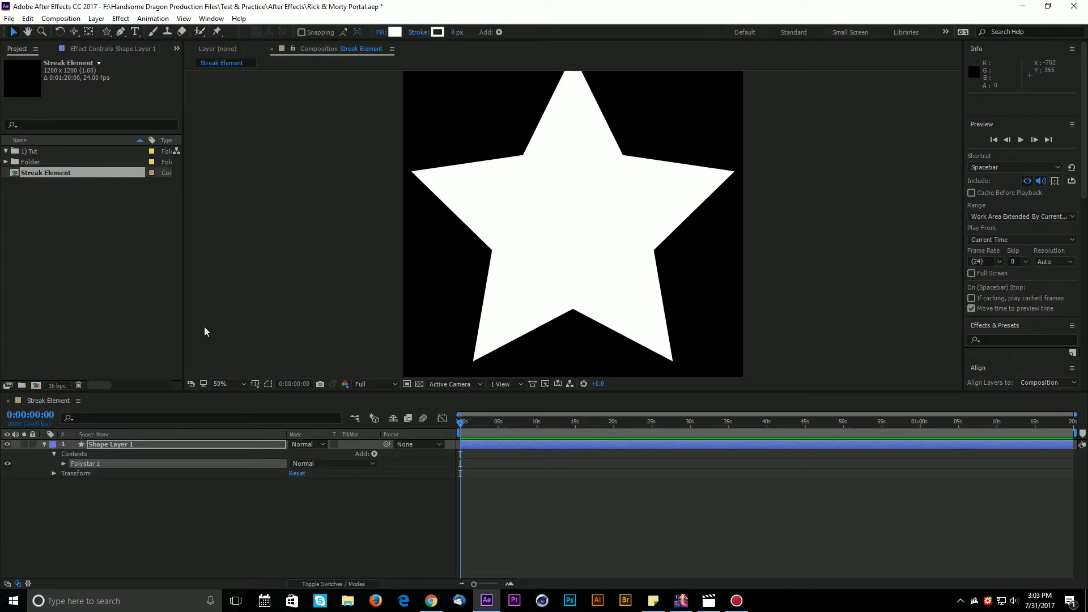
pyautogui.click(223, 381)
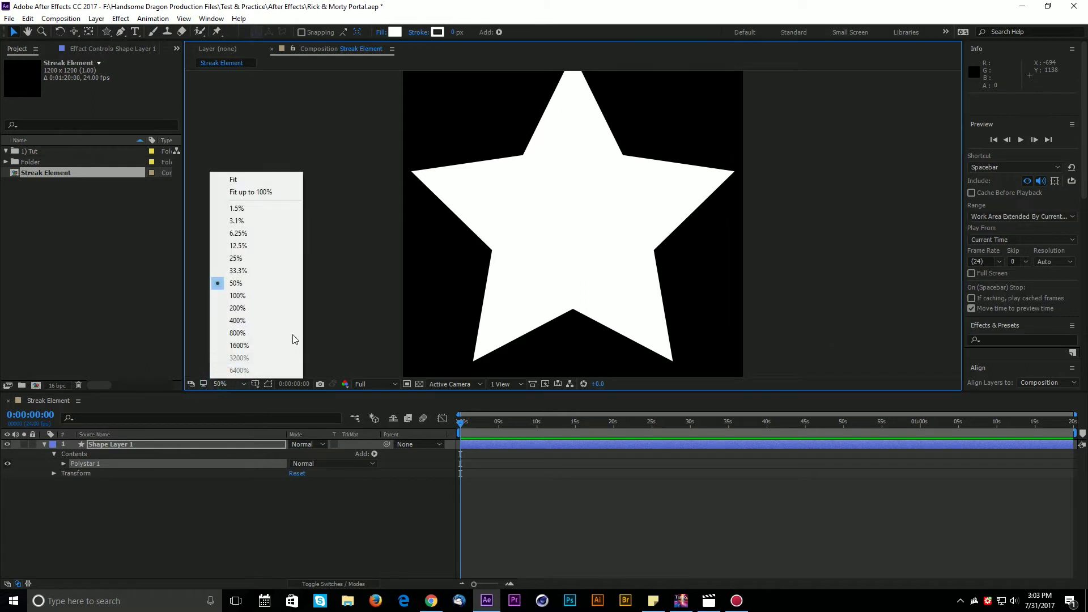
pyautogui.click(248, 180)
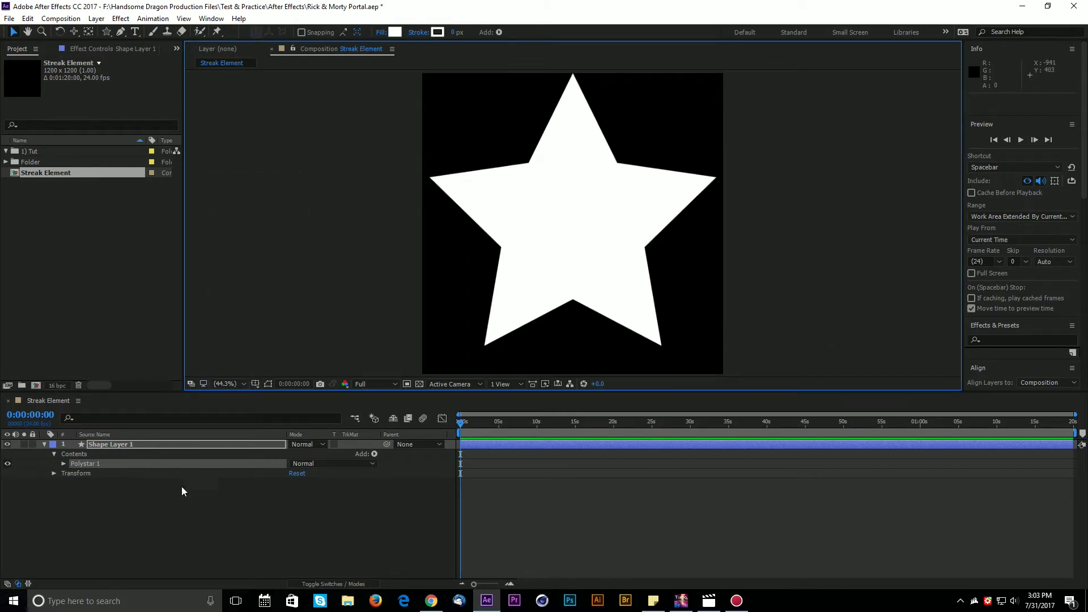
# Rename the star shape layer to Streak.
pyautogui.press('Return')
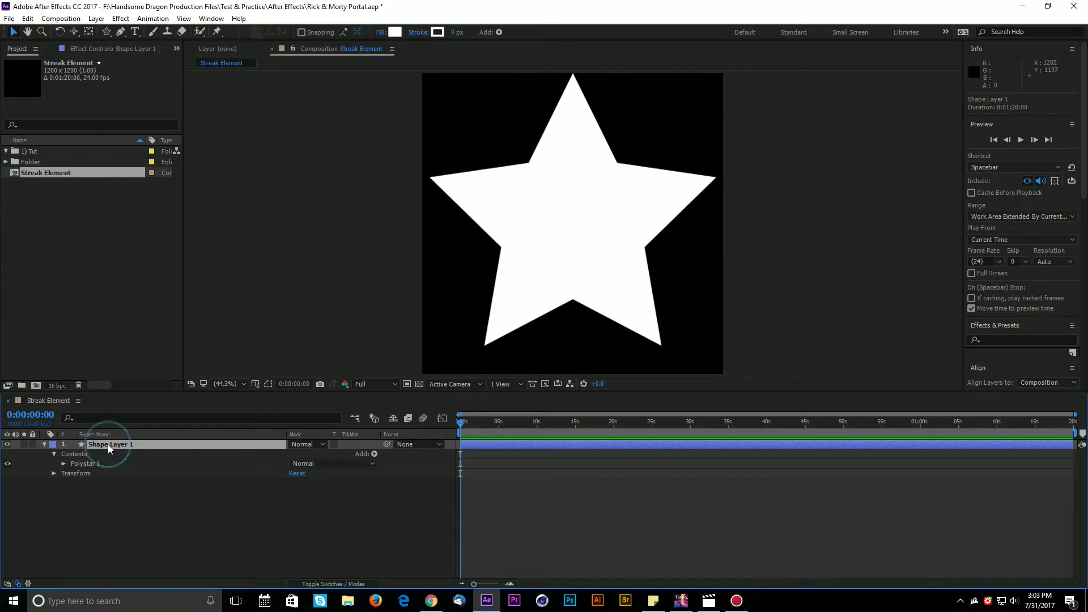
pyautogui.press('Return')
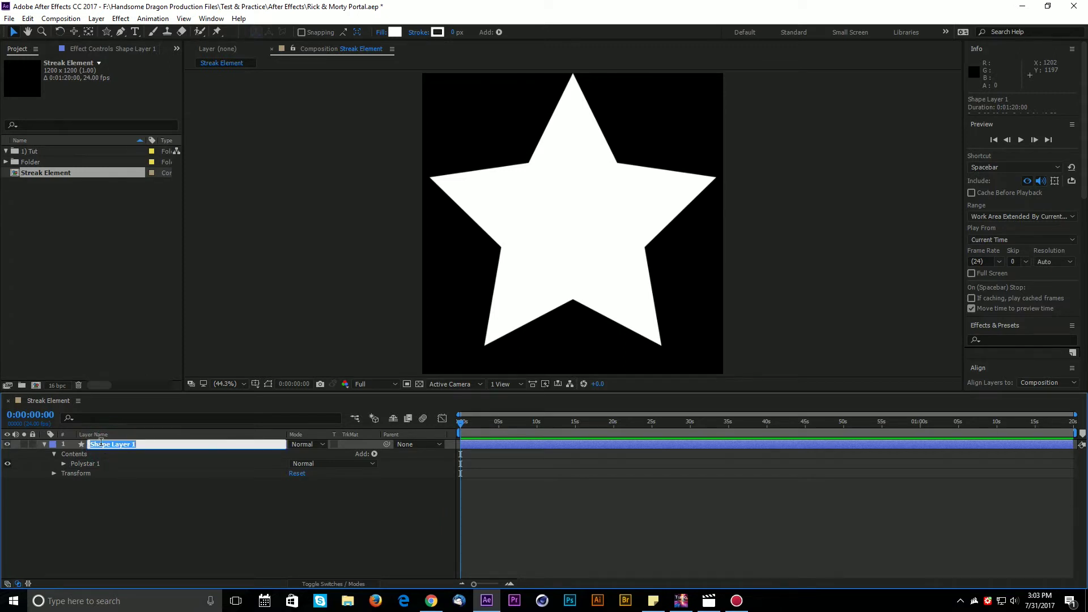
pyautogui.write('Streak')
pyautogui.press('Return')
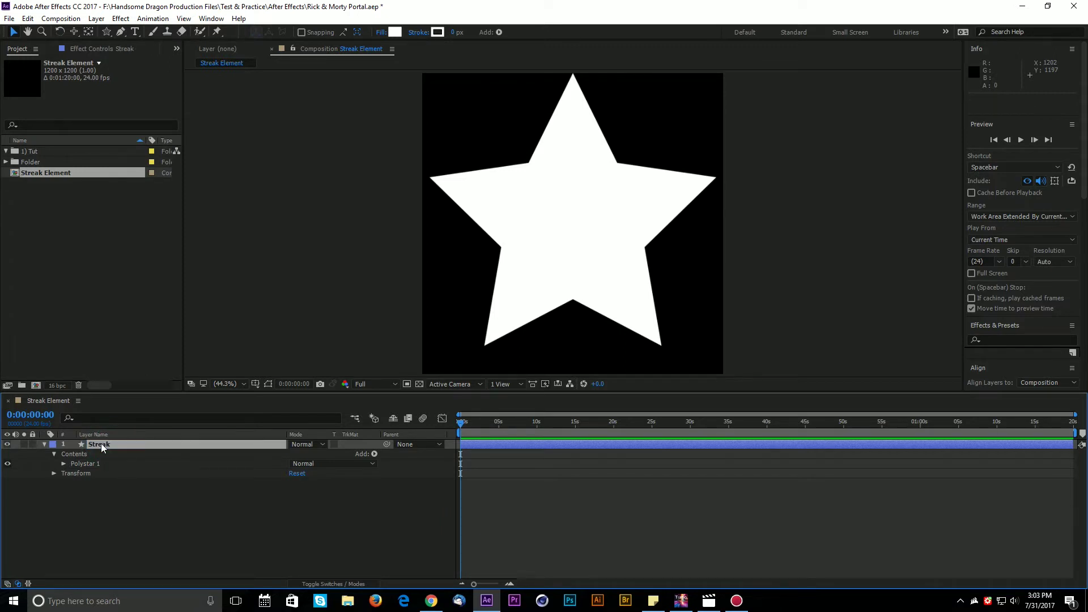
# Thin the star's arms via Polystar Path 1: Inner Radius 69, Outer Radius 559, adjusted roundness.
pyautogui.click(65, 462)
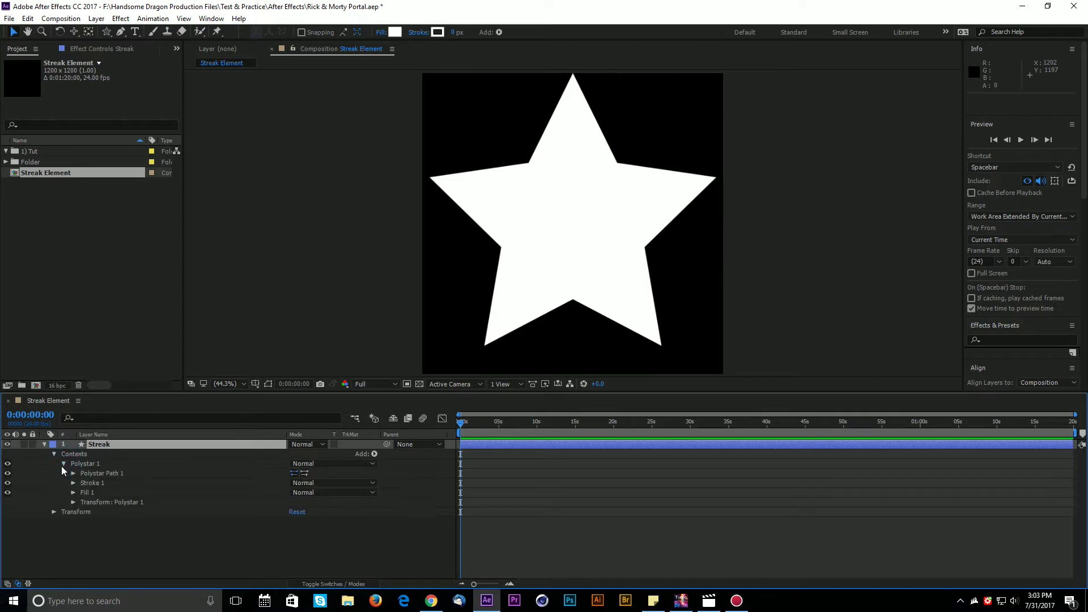
pyautogui.click(74, 472)
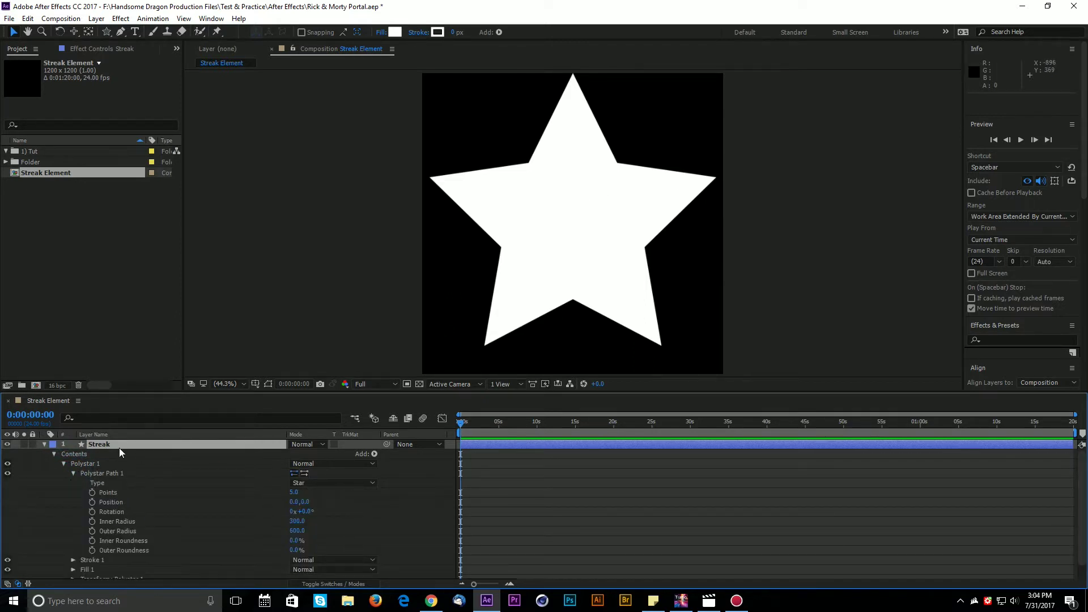
pyautogui.click(96, 475)
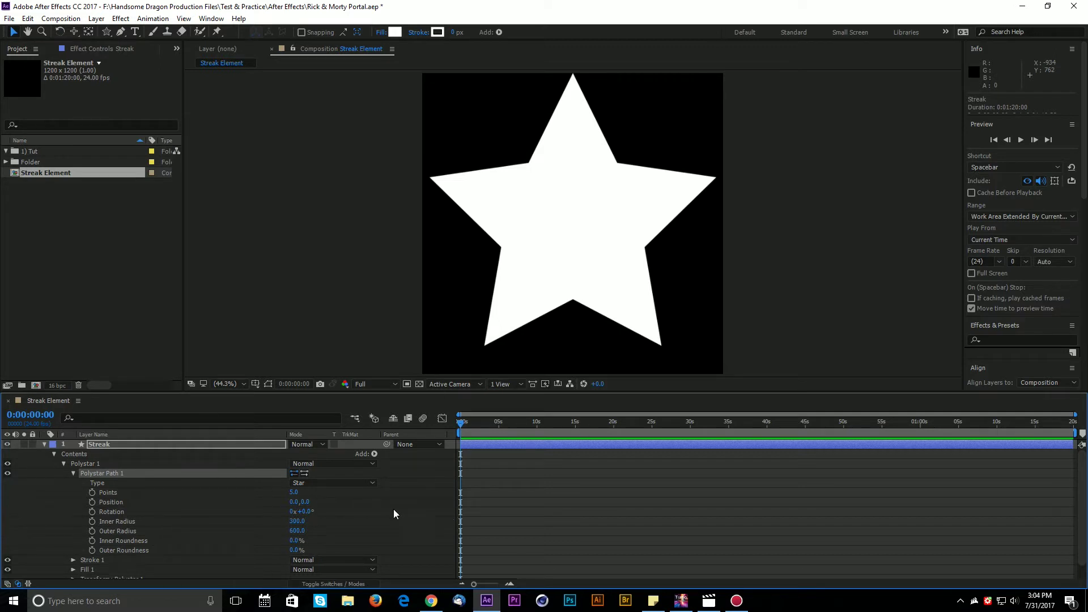
pyautogui.moveTo(299, 528); pyautogui.dragTo(321, 565)
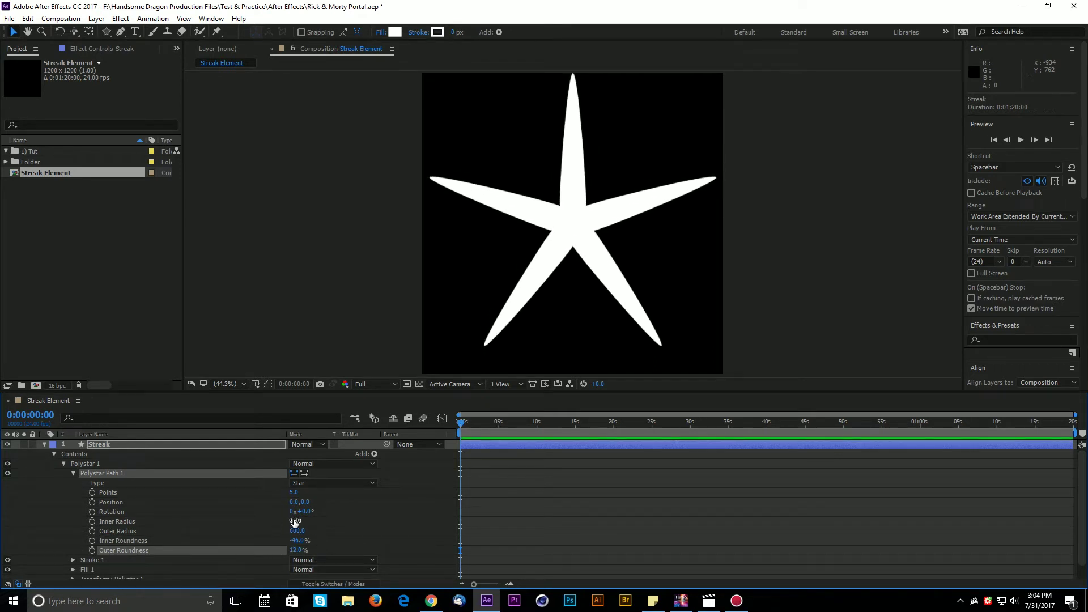
pyautogui.moveTo(294, 520)
pyautogui.mouseDown()
pyautogui.moveTo(318, 502)
pyautogui.moveTo(308, 516)
pyautogui.mouseUp()
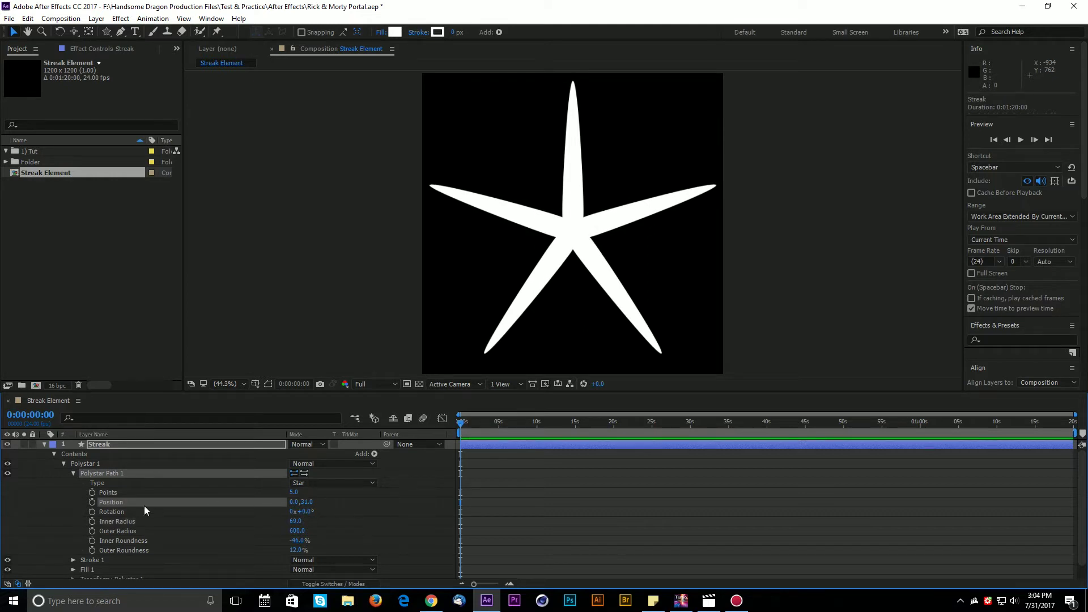
pyautogui.moveTo(297, 530); pyautogui.dragTo(329, 537)
pyautogui.click(417, 512)
pyautogui.click(44, 444)
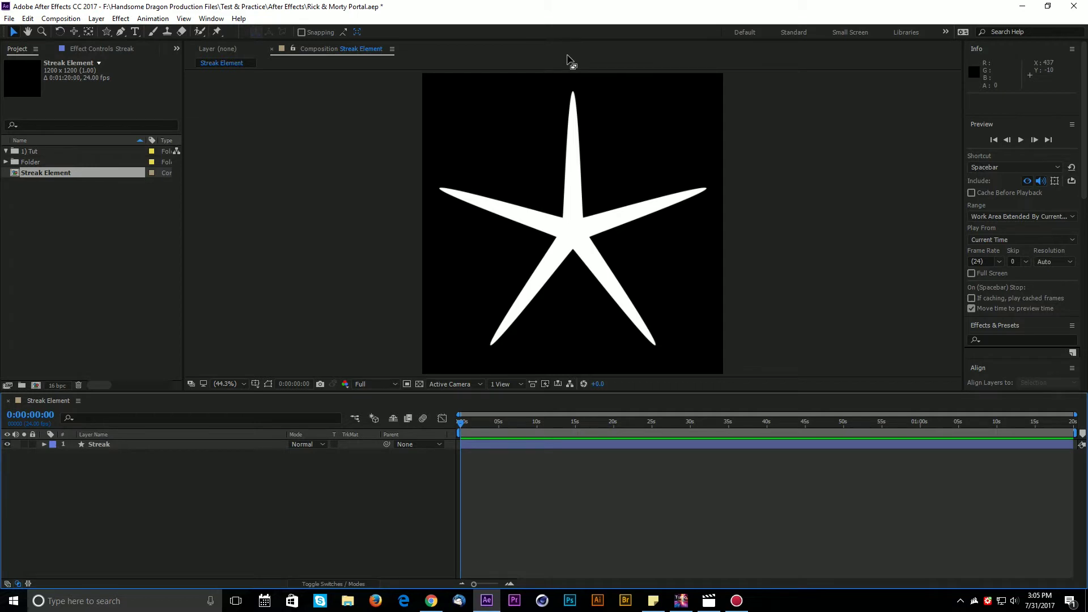
# Show the Layer > New submenu listing layer types to add to Streak Element.
pyautogui.rightClick(150, 496)
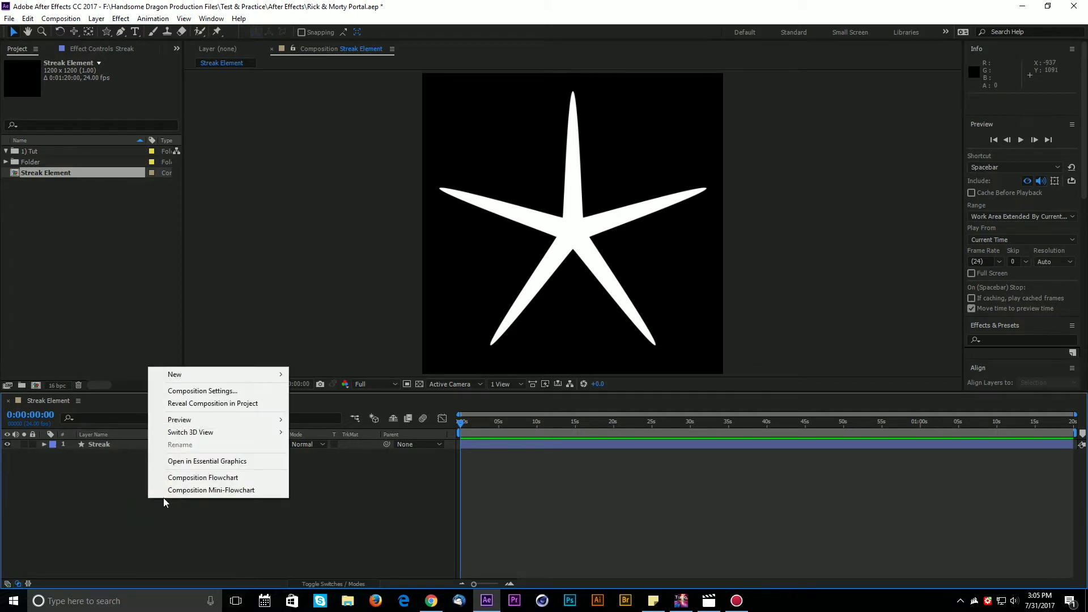
pyautogui.click(108, 543)
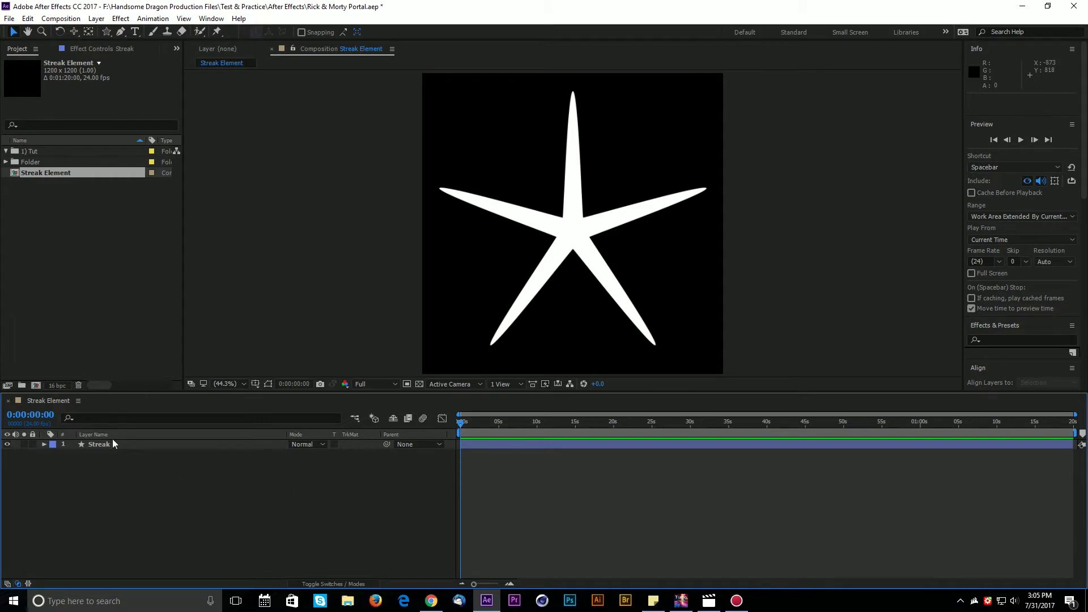
pyautogui.rightClick(133, 517)
pyautogui.click(107, 530)
pyautogui.click(65, 19)
pyautogui.moveTo(100, 19)
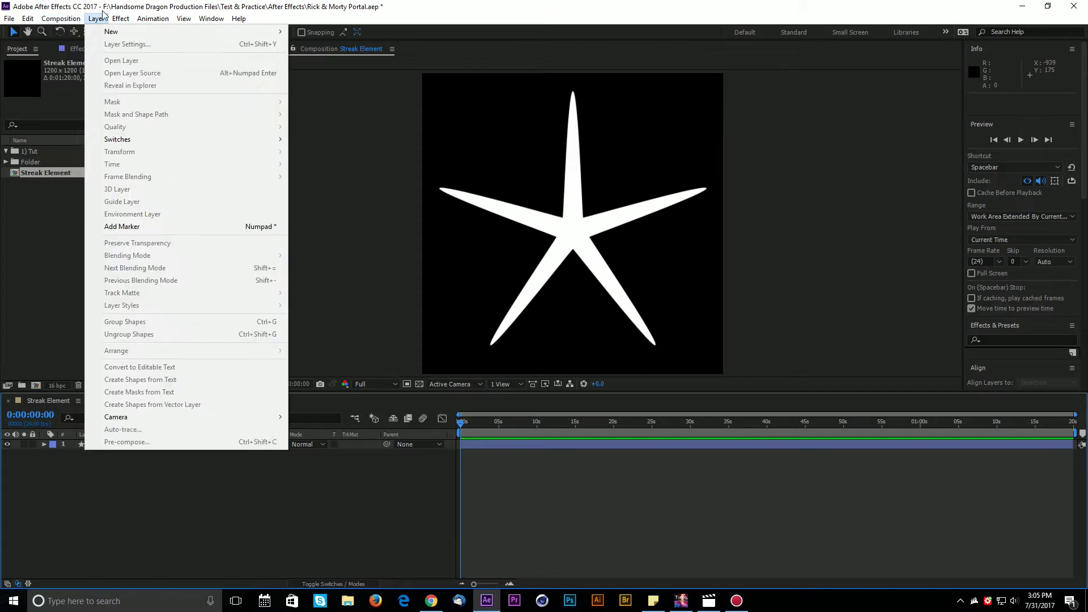
pyautogui.moveTo(140, 32)
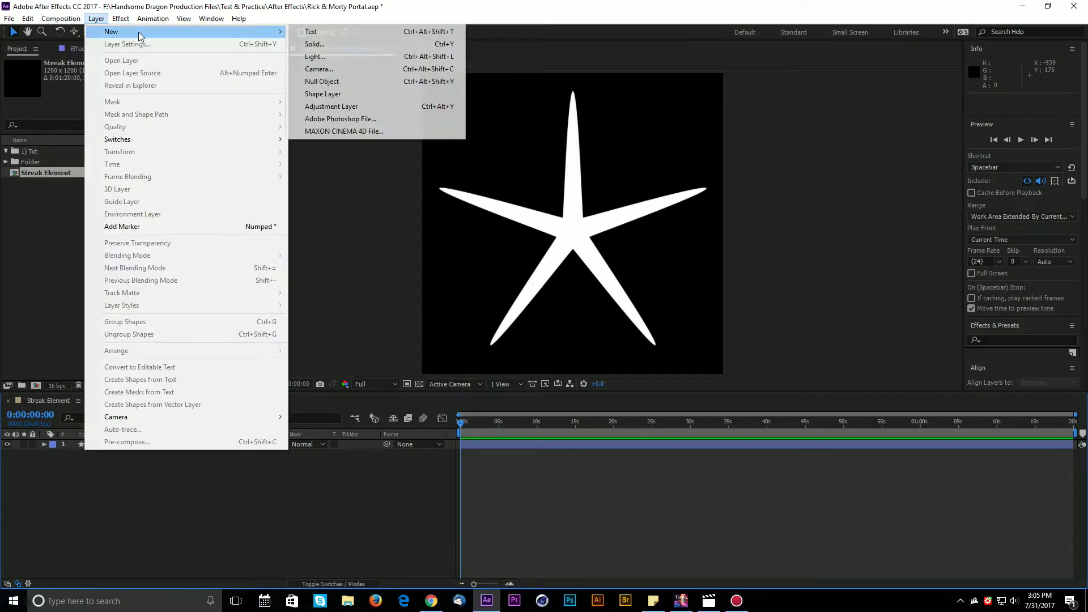
# Add a new adjustment layer above the Streak layer.
pyautogui.click(369, 107)
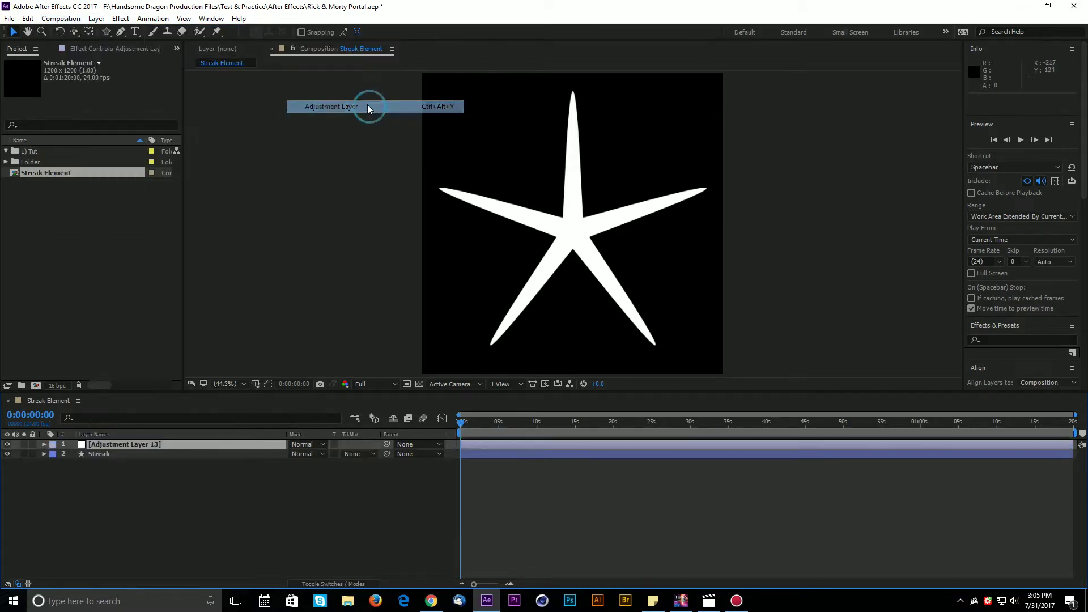
pyautogui.click(136, 501)
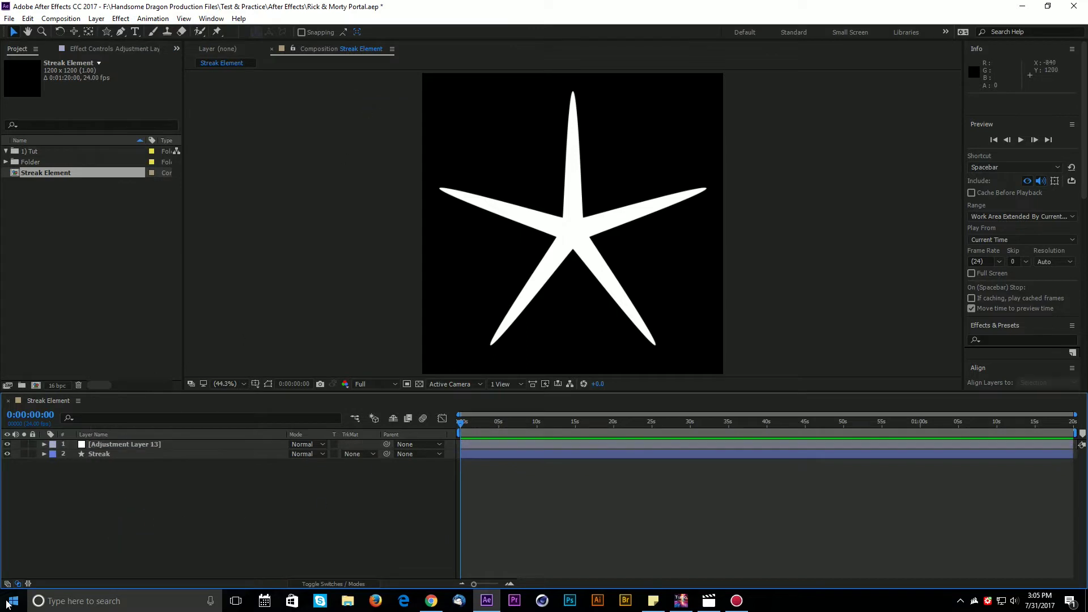
pyautogui.rightClick(155, 528)
pyautogui.moveTo(234, 409)
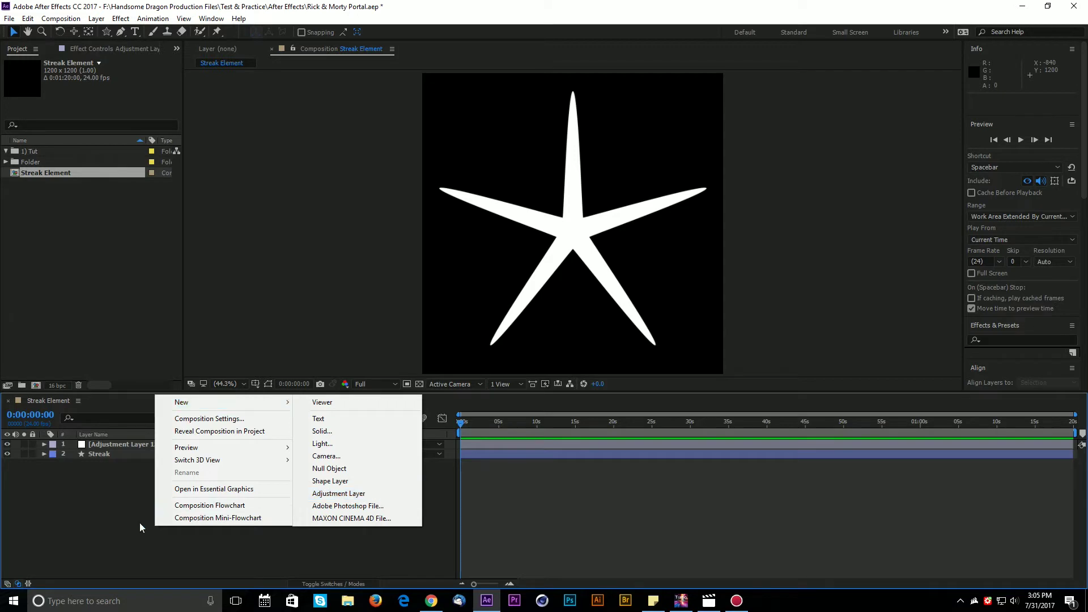
pyautogui.click(81, 518)
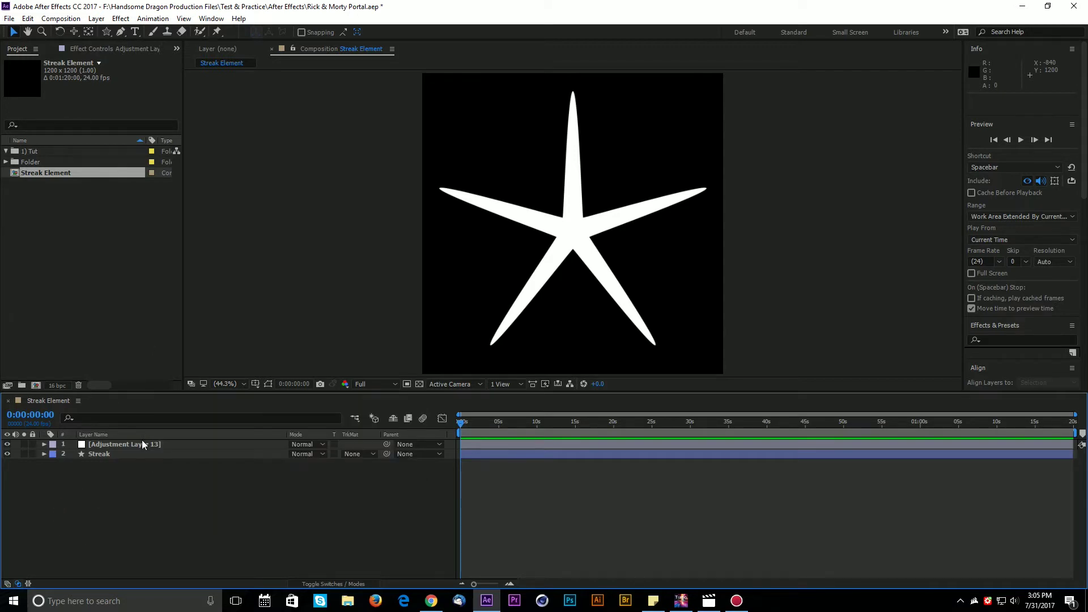
# Rename the adjustment layer to Displacment.
pyautogui.click(144, 446)
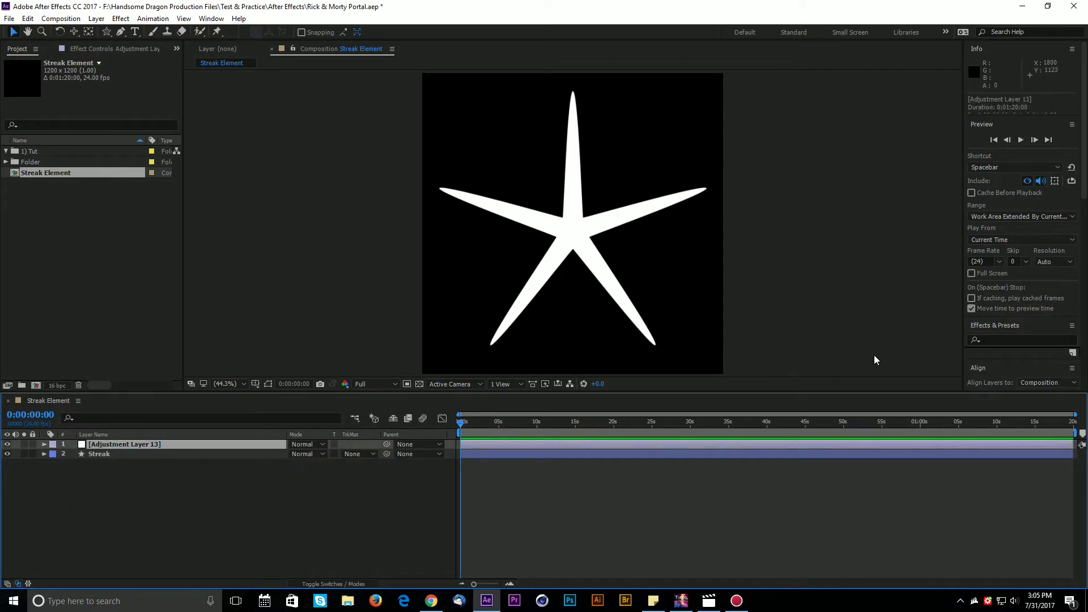
pyautogui.press('Return')
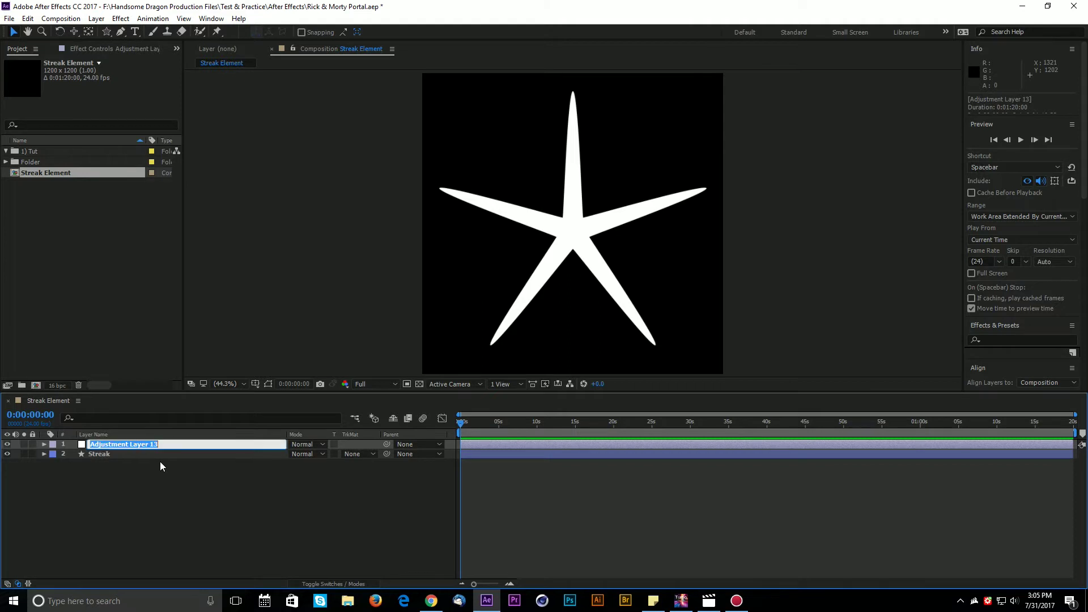
pyautogui.write('Displacment')
pyautogui.press('Return')
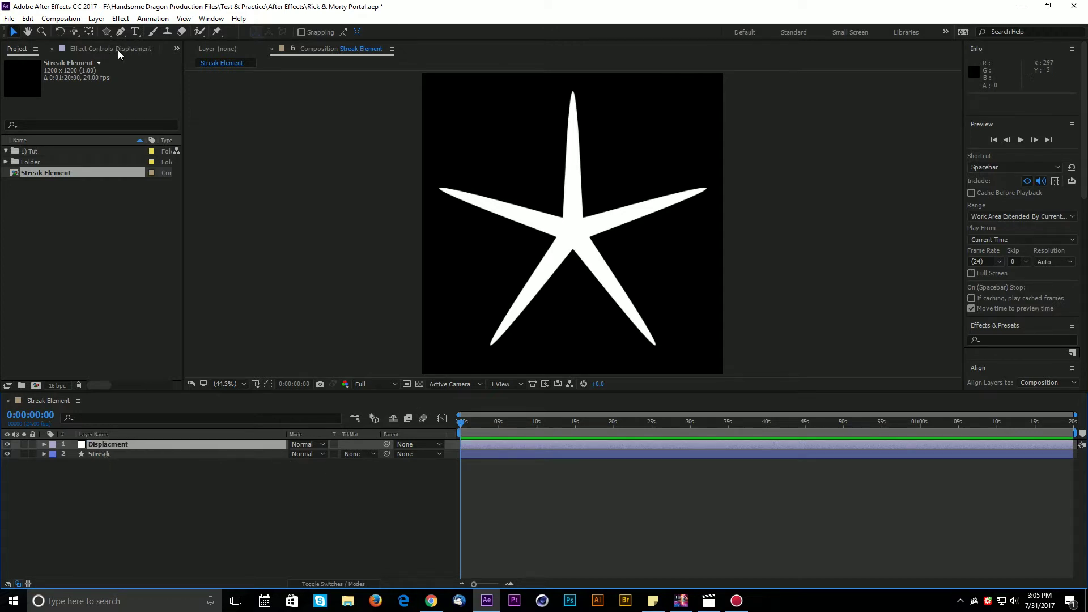
# Reopen the Effect Controls panel for Displacment from the Window menu.
pyautogui.click(96, 51)
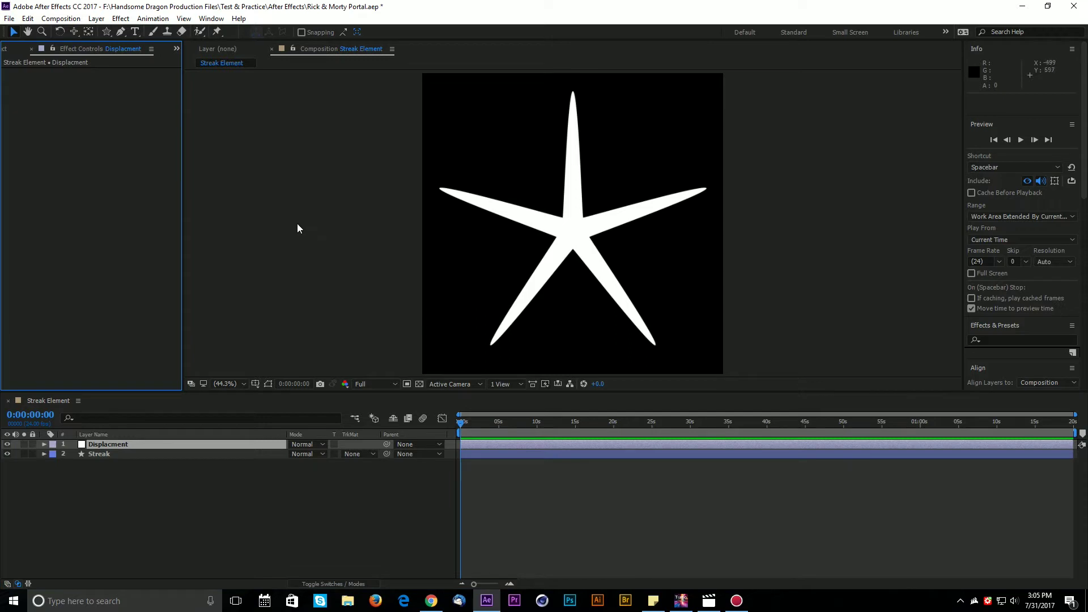
pyautogui.click(31, 49)
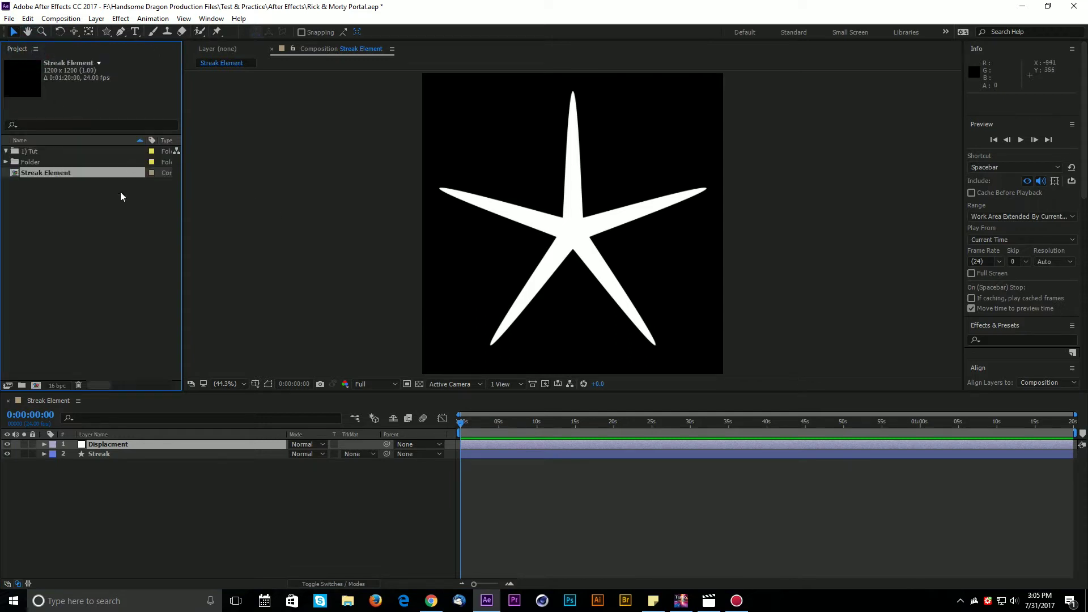
pyautogui.click(211, 19)
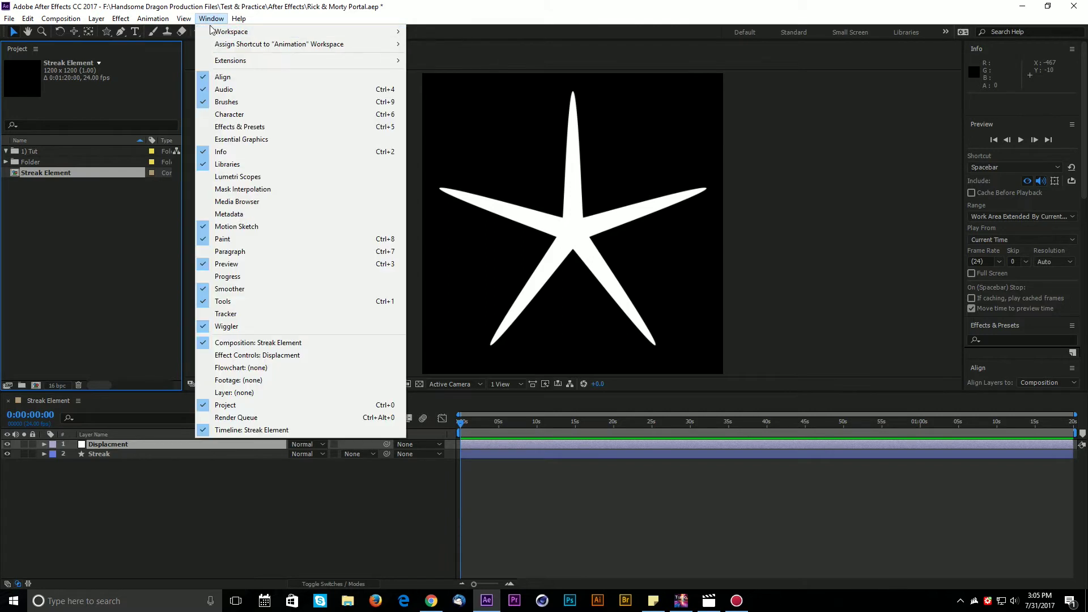
pyautogui.click(237, 355)
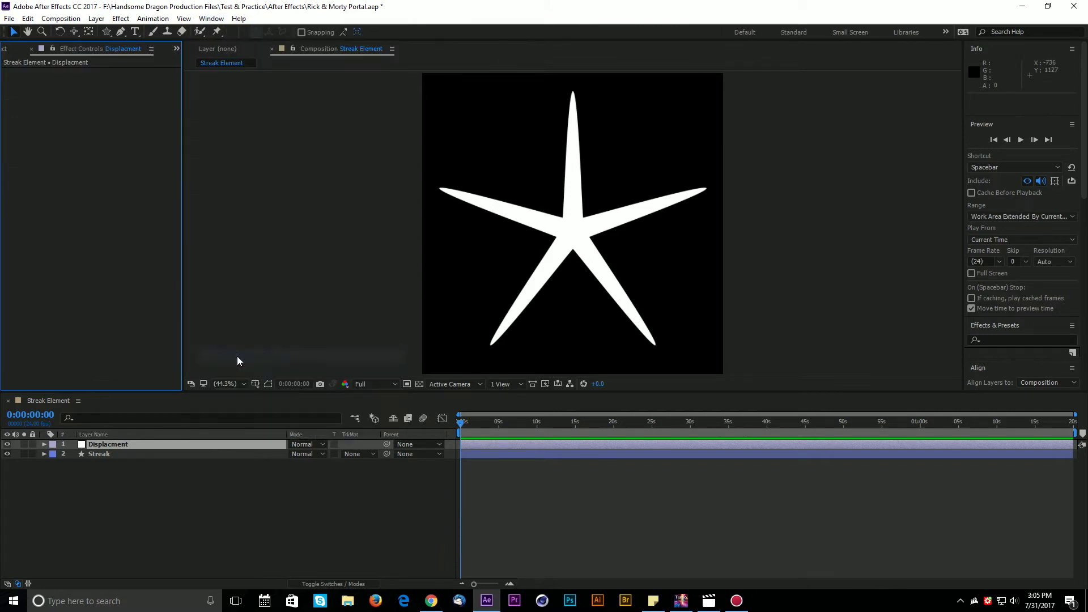
pyautogui.click(4, 49)
pyautogui.click(110, 50)
# Select the Displacment layer again after checking the Streak layer, ready for effects.
pyautogui.click(101, 453)
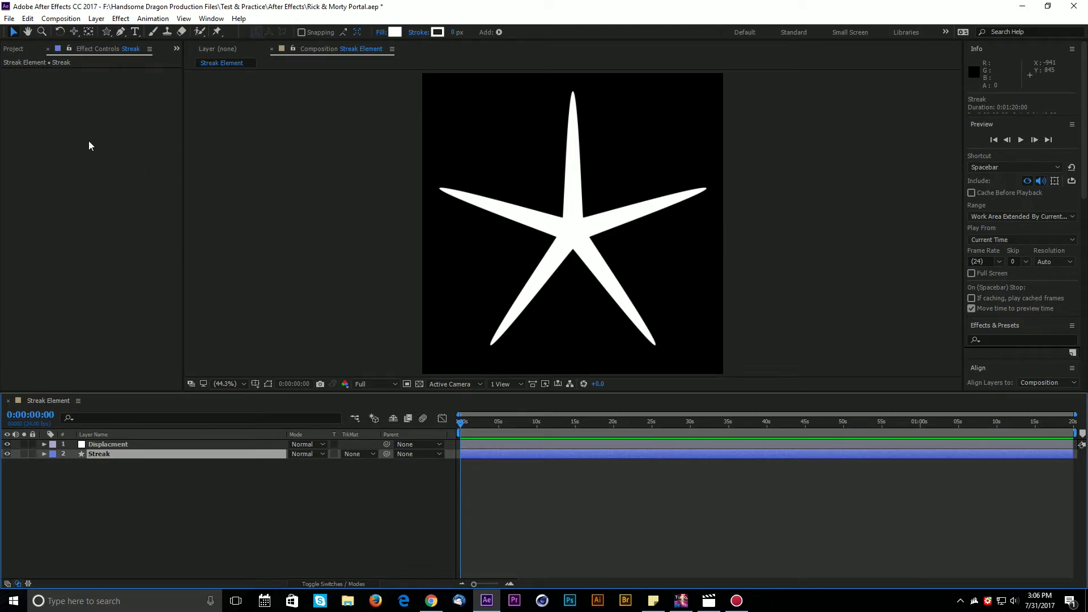
pyautogui.click(117, 97)
pyautogui.click(99, 445)
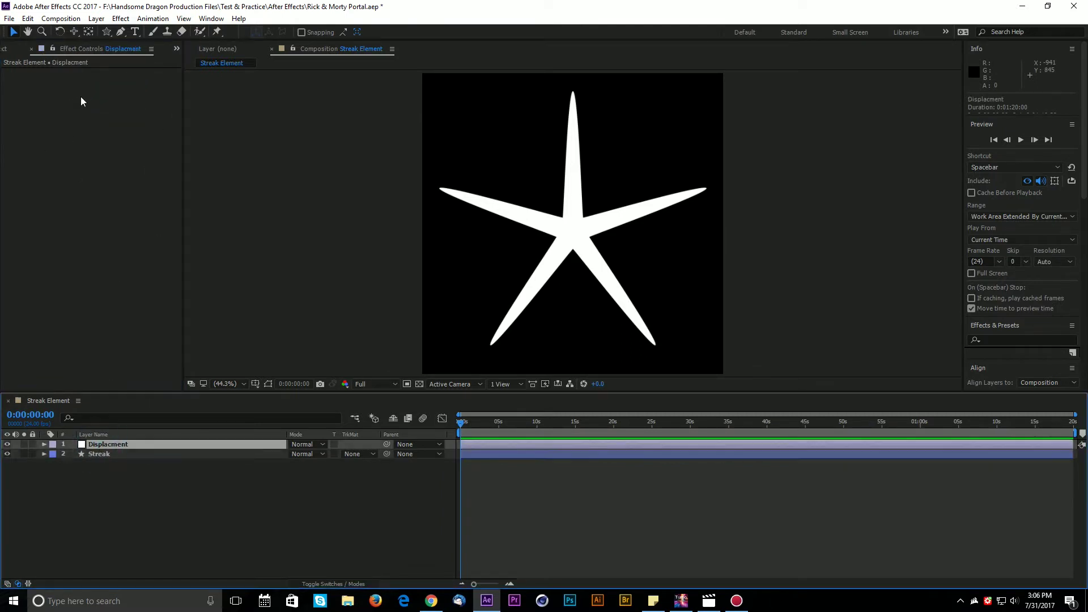
pyautogui.click(56, 182)
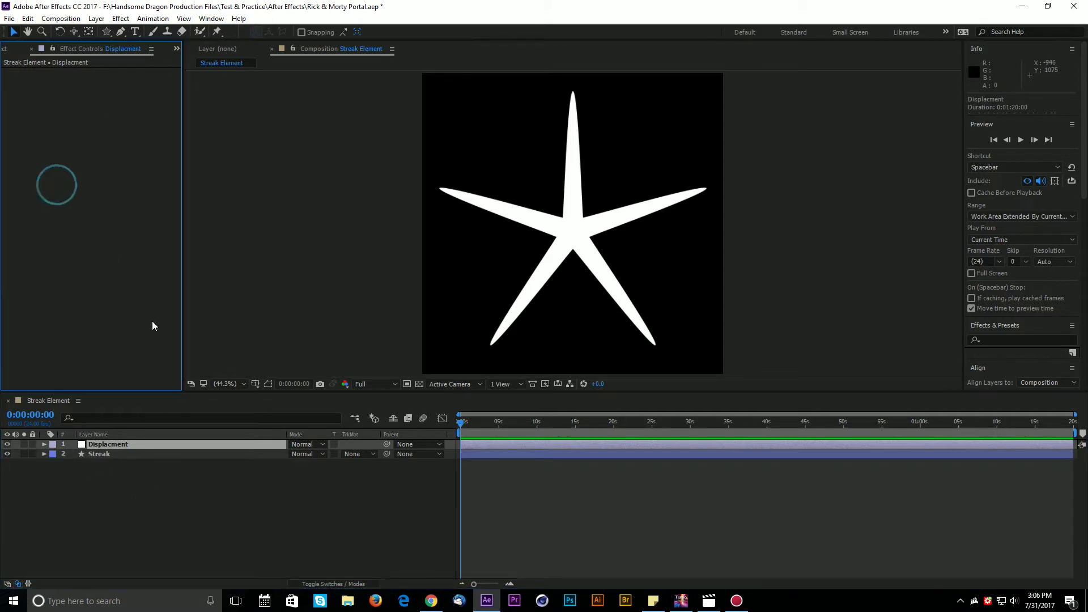
pyautogui.click(109, 442)
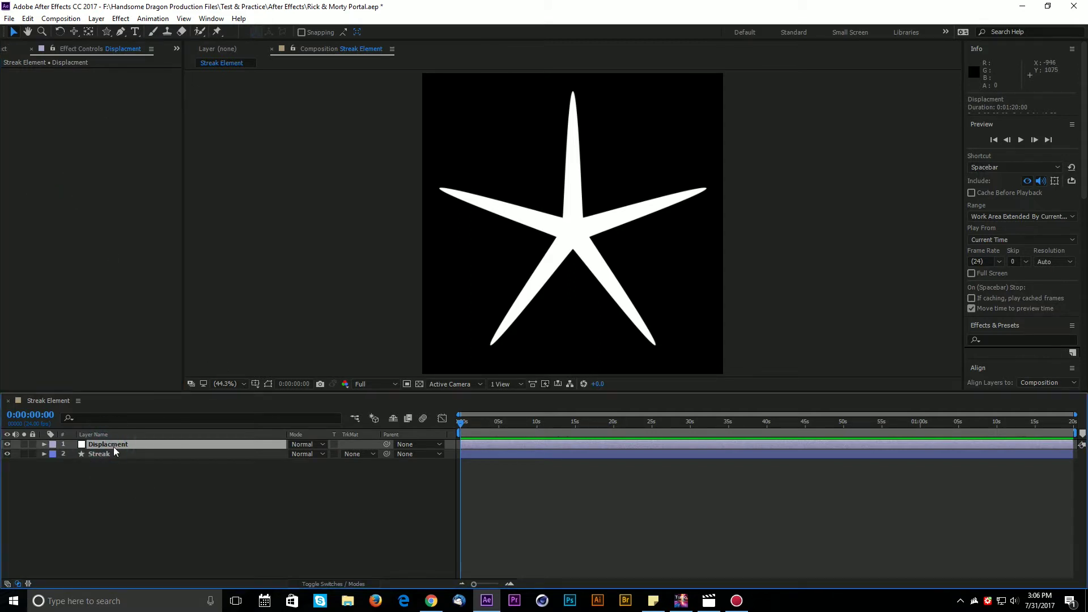
# Apply Effect > Distort > Turbulent Displace to the Displacment layer.
pyautogui.click(120, 19)
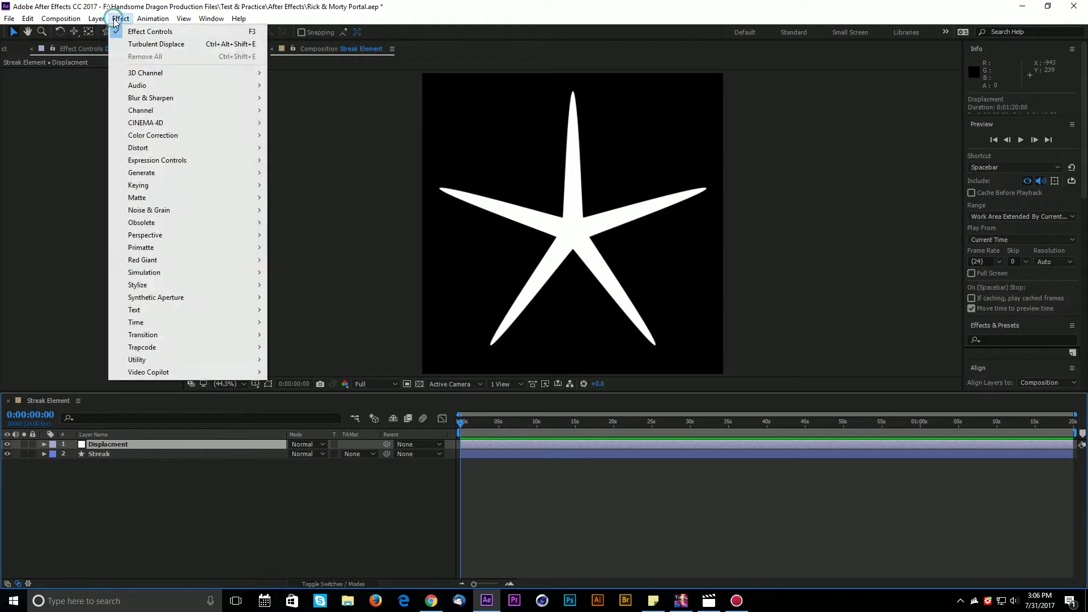
pyautogui.moveTo(151, 148)
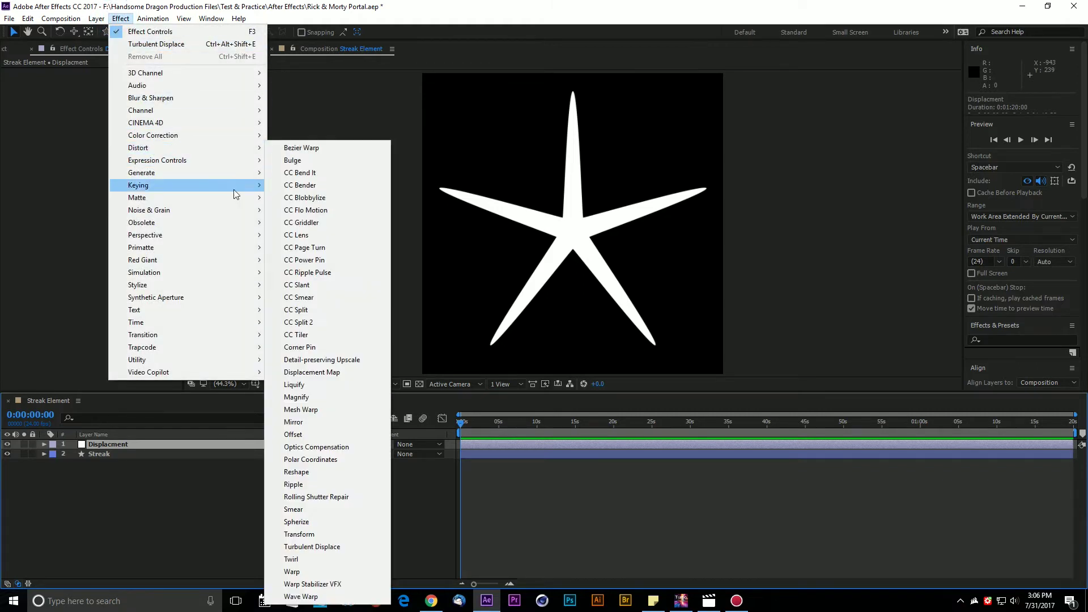
pyautogui.click(331, 547)
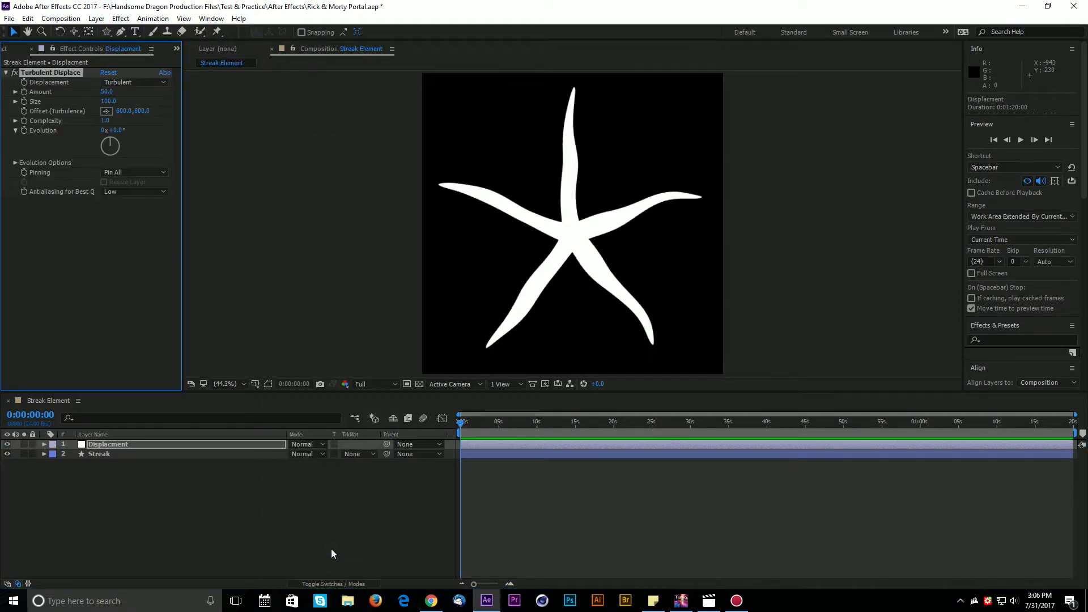
pyautogui.rightClick(35, 255)
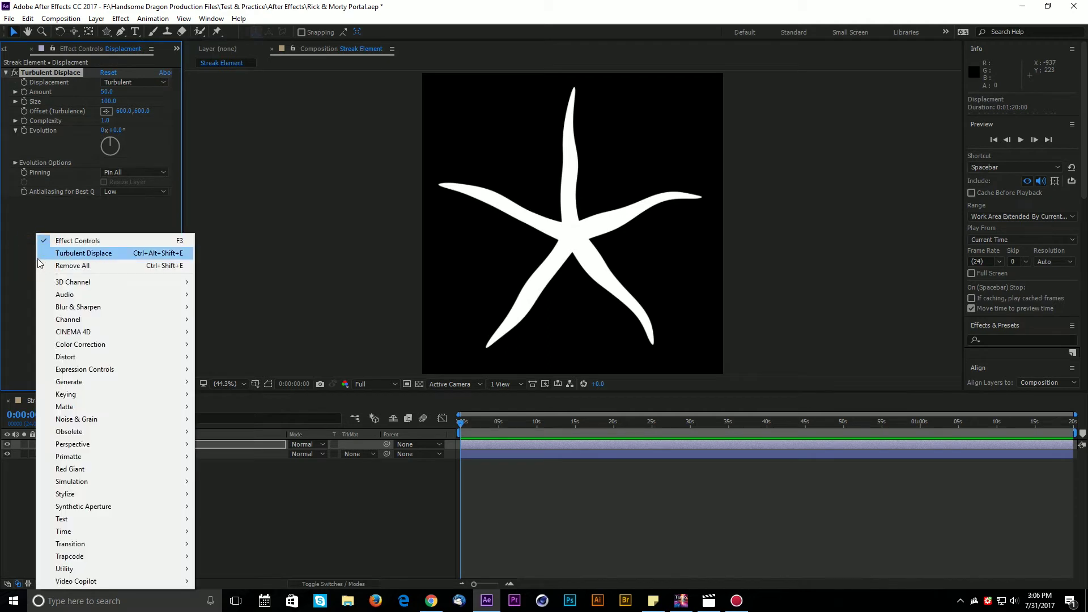
pyautogui.moveTo(111, 357)
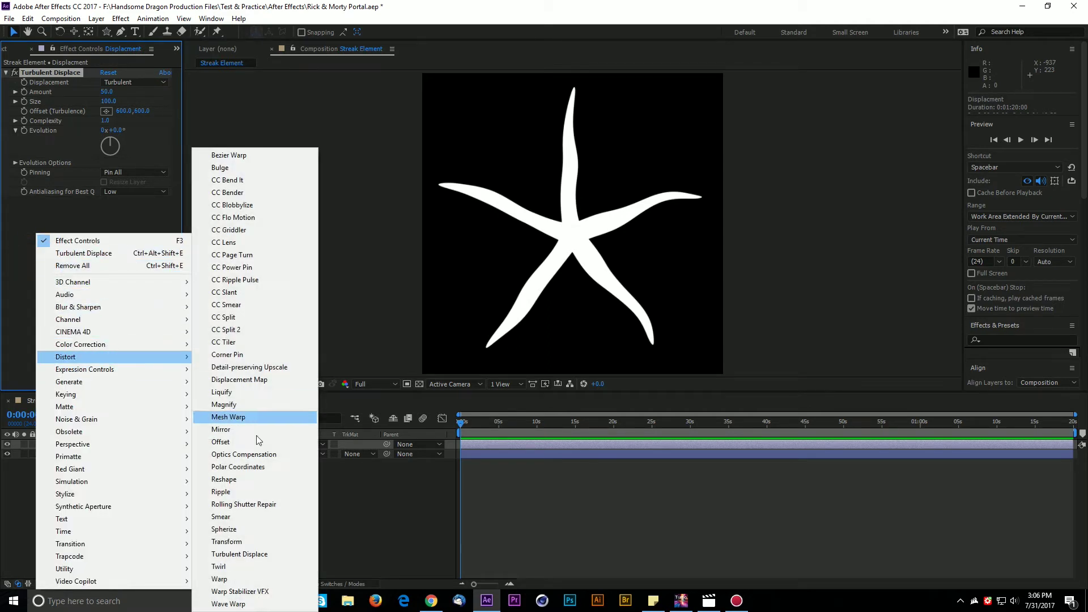
pyautogui.click(50, 199)
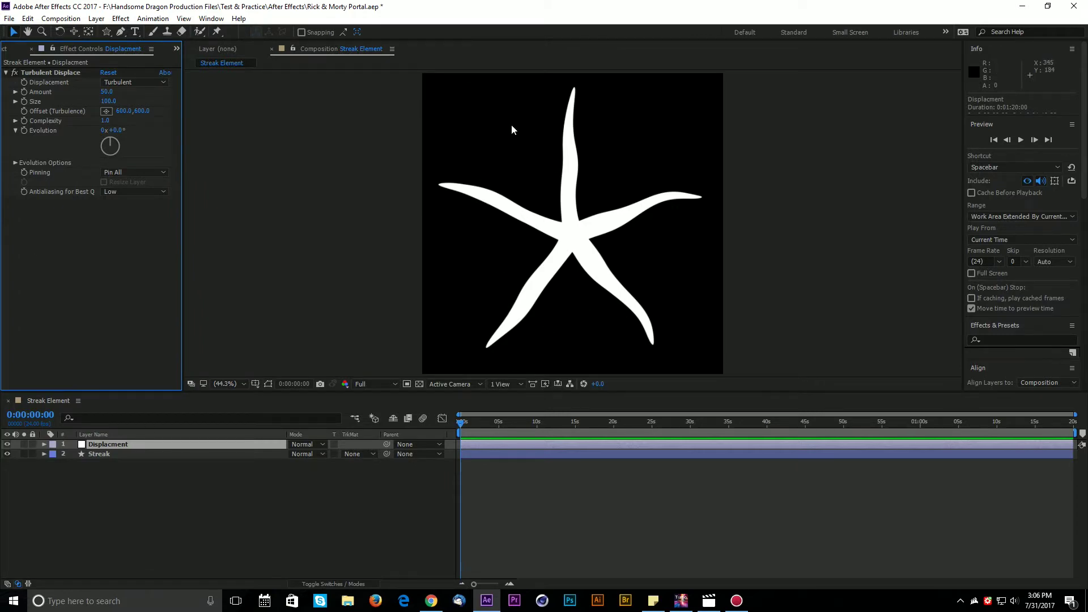
pyautogui.click(701, 602)
pyautogui.click(708, 601)
# Raise Turbulent Displace Amount to 167 and set Size to 20, roughening the star's arms.
pyautogui.moveTo(109, 92); pyautogui.dragTo(182, 117)
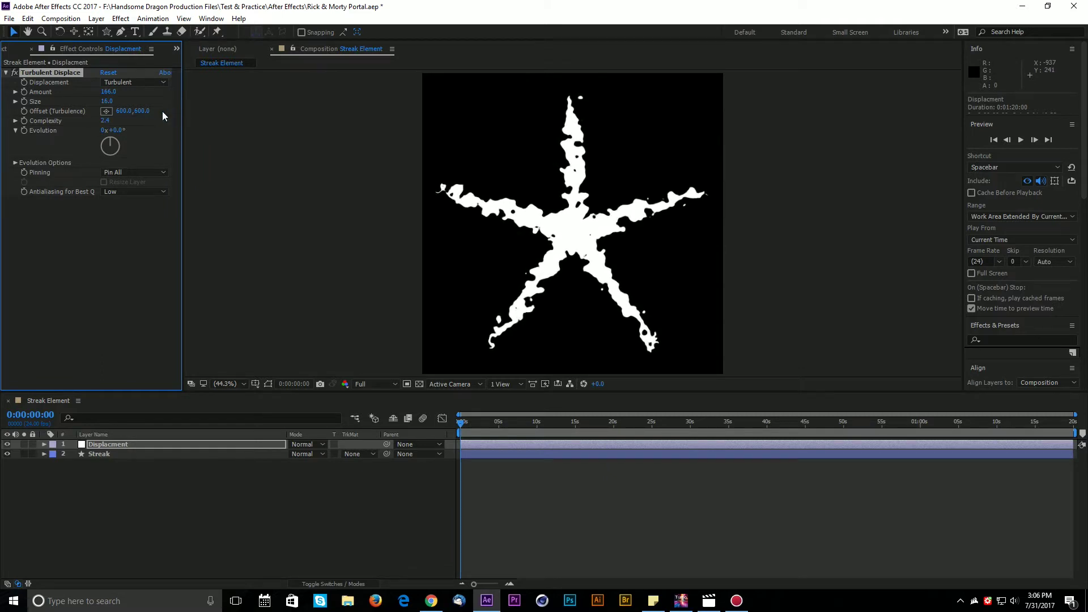
pyautogui.moveTo(105, 101)
pyautogui.mouseDown()
pyautogui.moveTo(142, 101)
pyautogui.moveTo(91, 101)
pyautogui.moveTo(120, 100)
pyautogui.mouseUp()
pyautogui.click(193, 543)
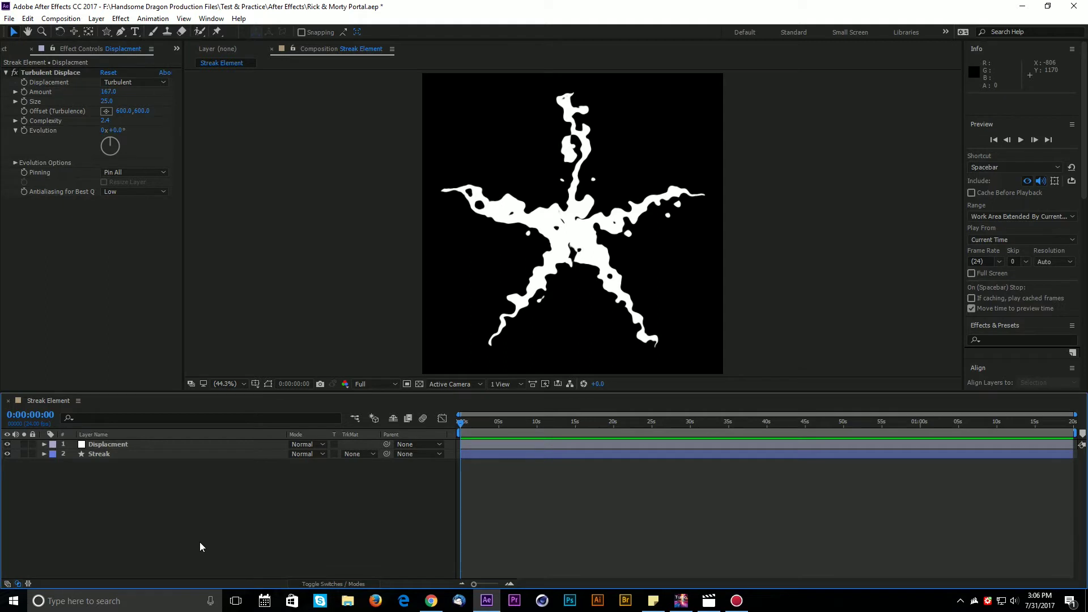
pyautogui.click(98, 453)
# Apply Fractal Noise to the Streak layer from Noise & Grain.
pyautogui.rightClick(56, 189)
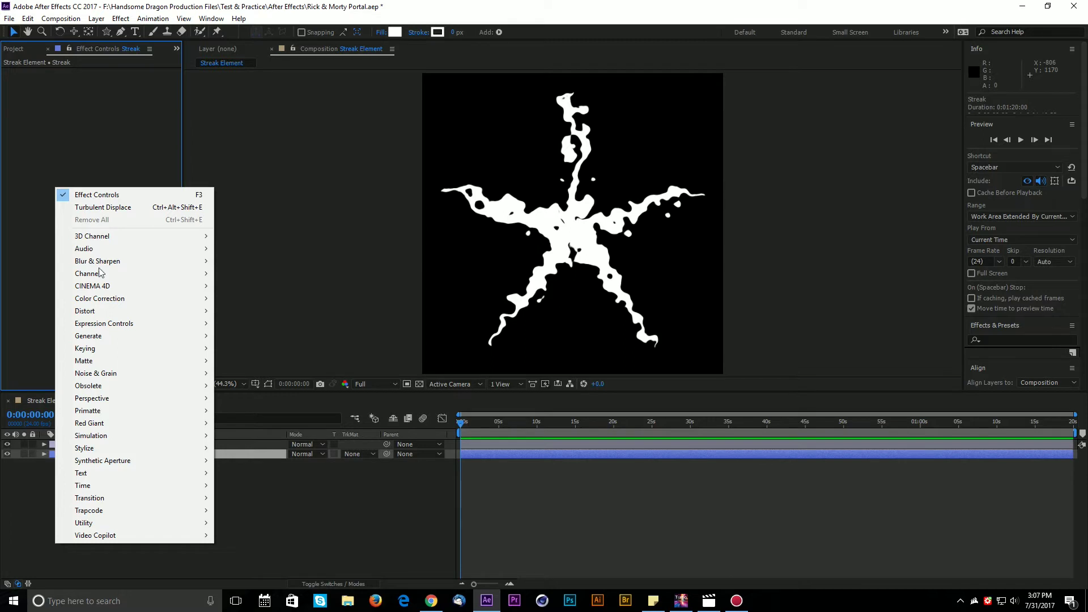
pyautogui.moveTo(146, 374)
pyautogui.click(247, 399)
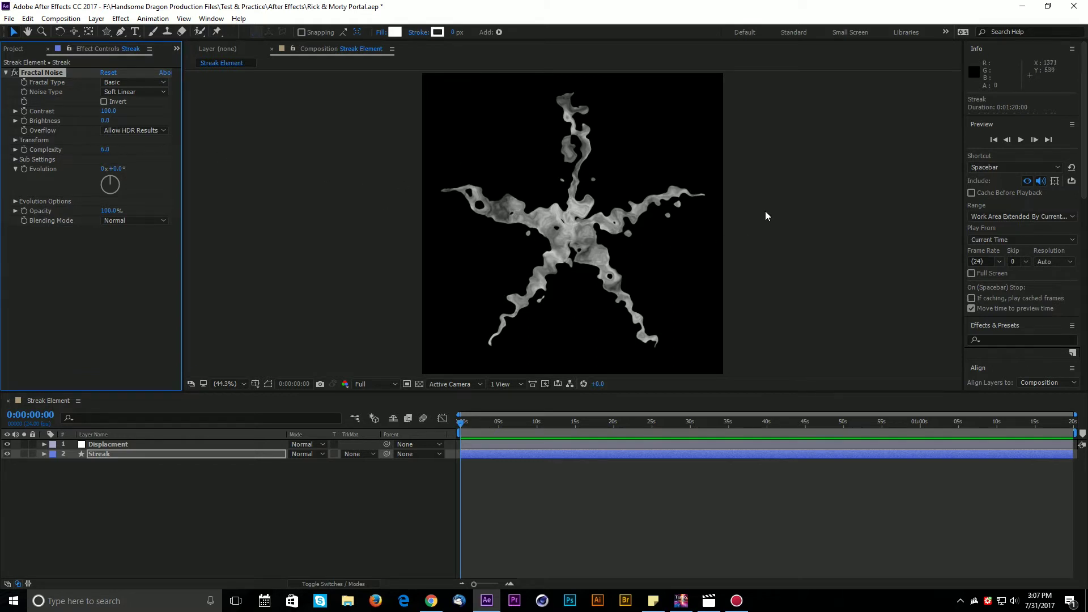
# Set the Fractal Noise Contrast to 50 and Complexity to 6.9.
pyautogui.moveTo(108, 110); pyautogui.dragTo(166, 95)
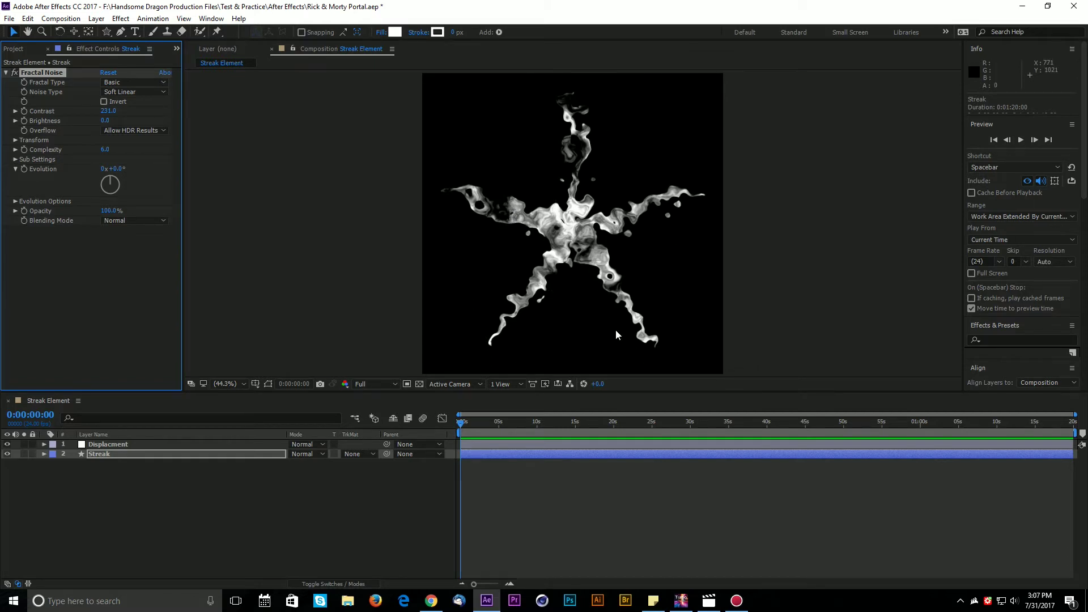
pyautogui.click(419, 384)
pyautogui.click(420, 384)
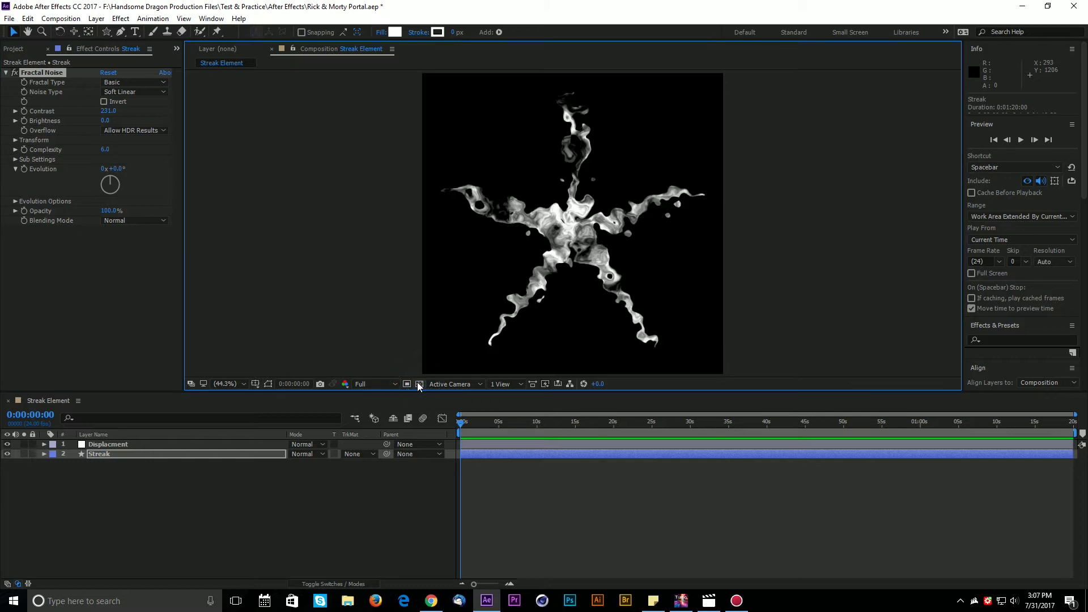
pyautogui.moveTo(105, 149); pyautogui.dragTo(142, 141)
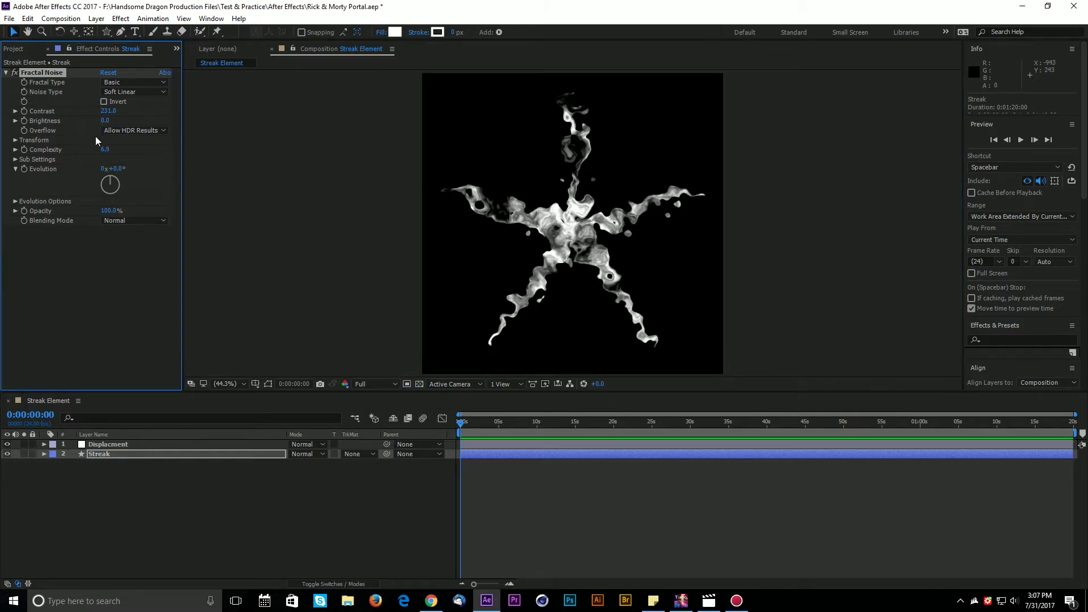
pyautogui.moveTo(114, 114); pyautogui.dragTo(17, 120)
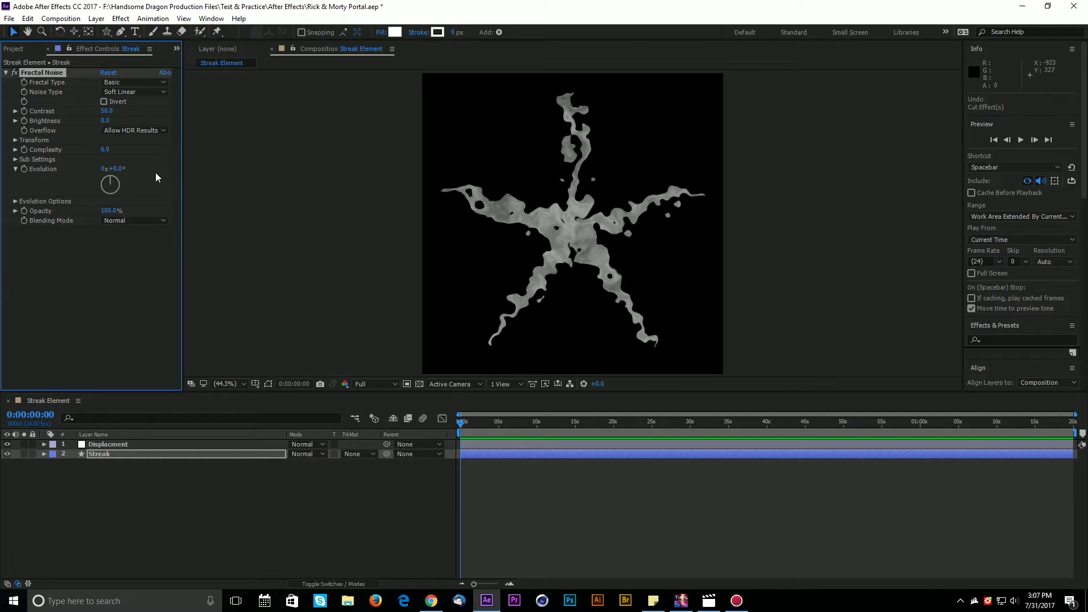
# Restore Fractal Noise Contrast to 231 and set its Transform Scale to 123.
pyautogui.hotkey('ctrl', 'z')
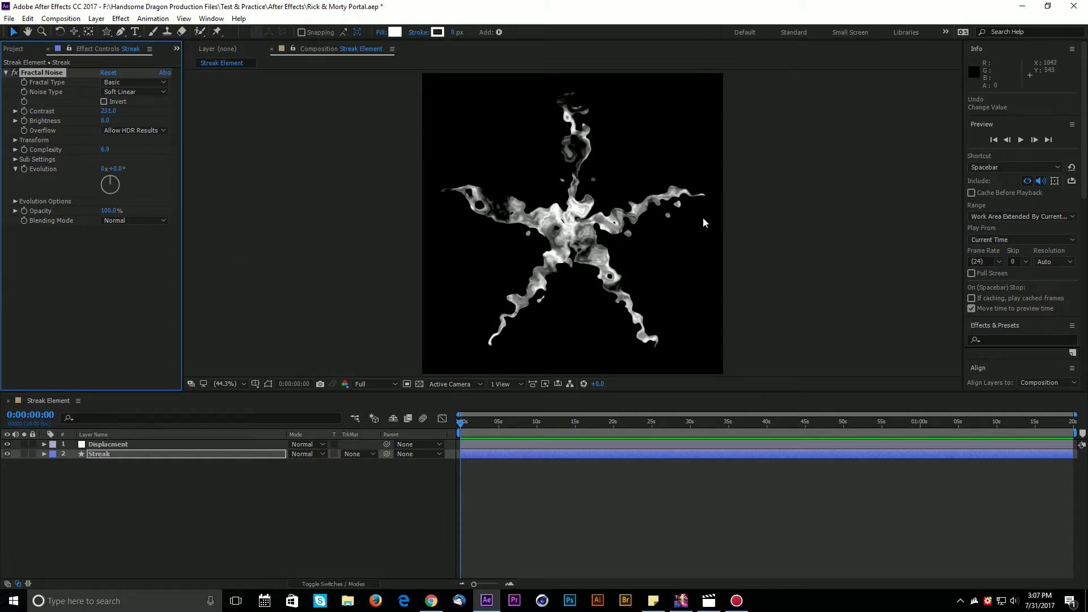
pyautogui.click(15, 140)
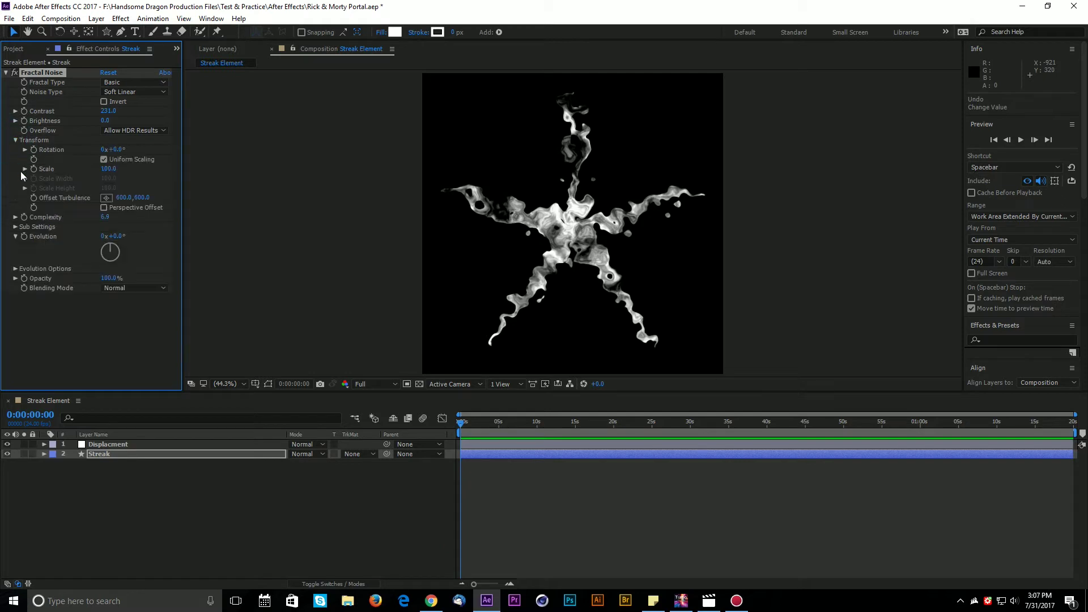
pyautogui.click(25, 168)
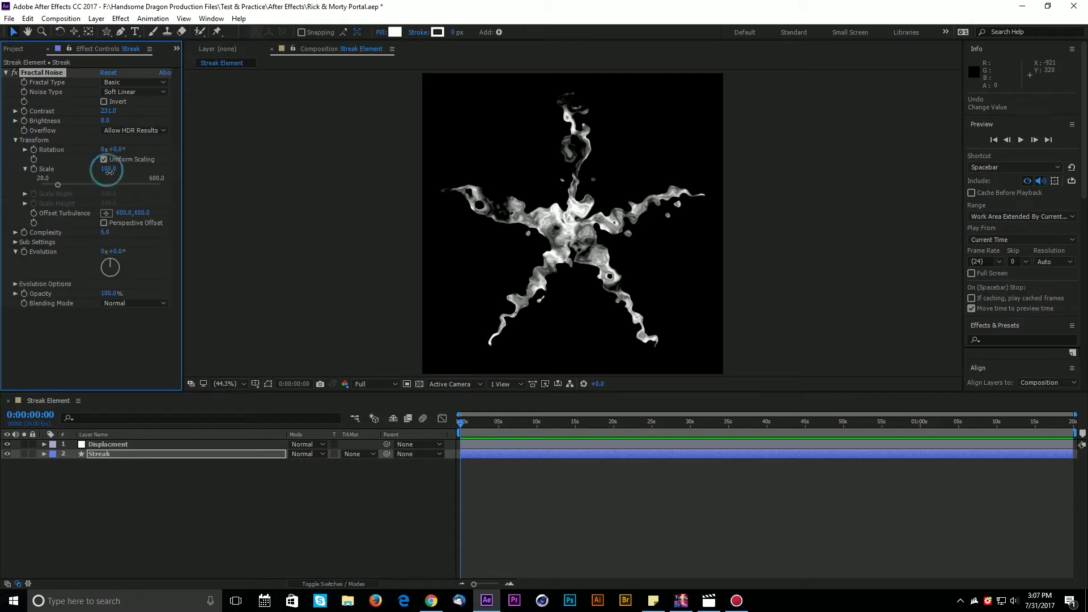
pyautogui.moveTo(107, 168); pyautogui.dragTo(59, 186)
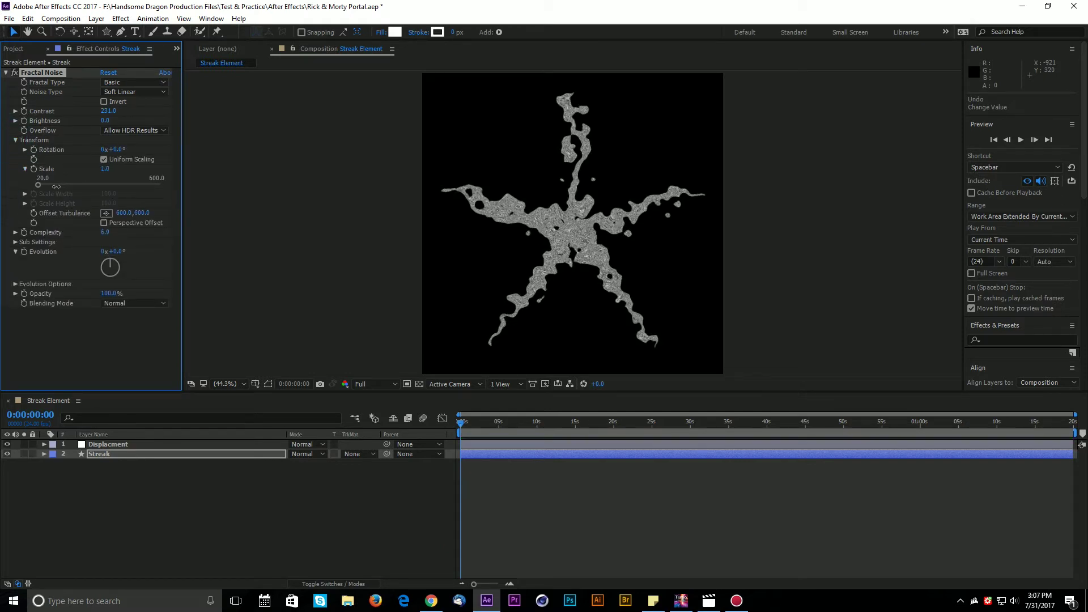
pyautogui.scroll(4, 640, 281)
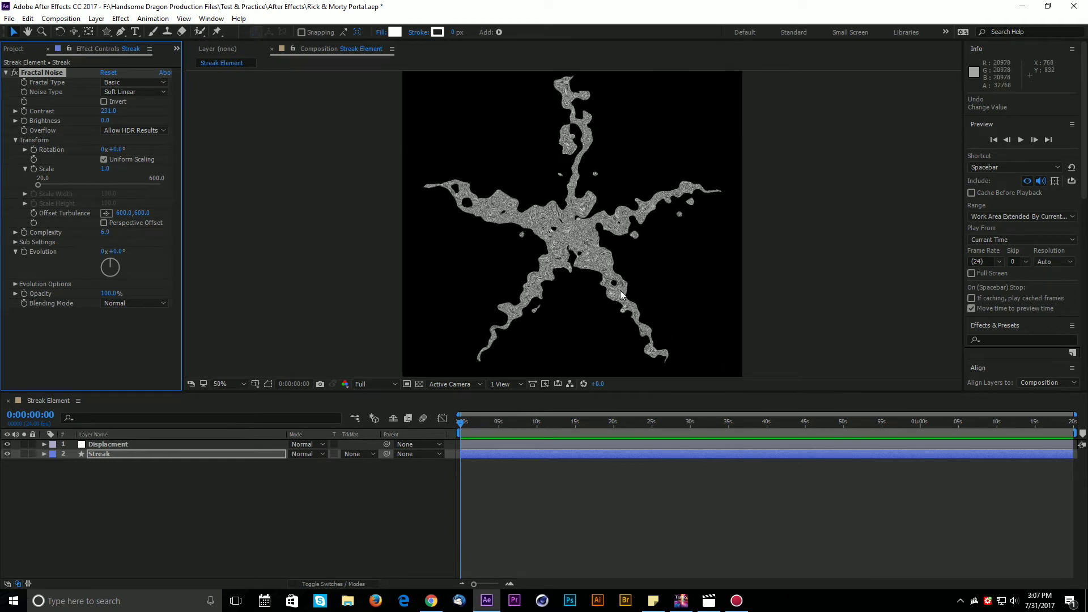
pyautogui.scroll(-6, 567, 275)
pyautogui.scroll(2, 567, 275)
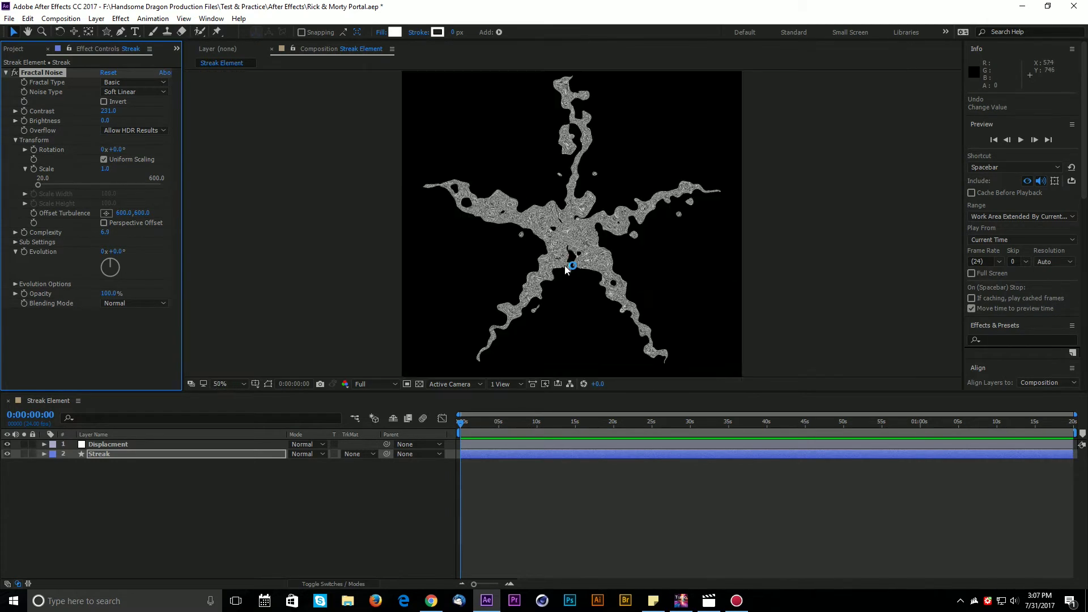
pyautogui.moveTo(104, 169); pyautogui.dragTo(187, 183)
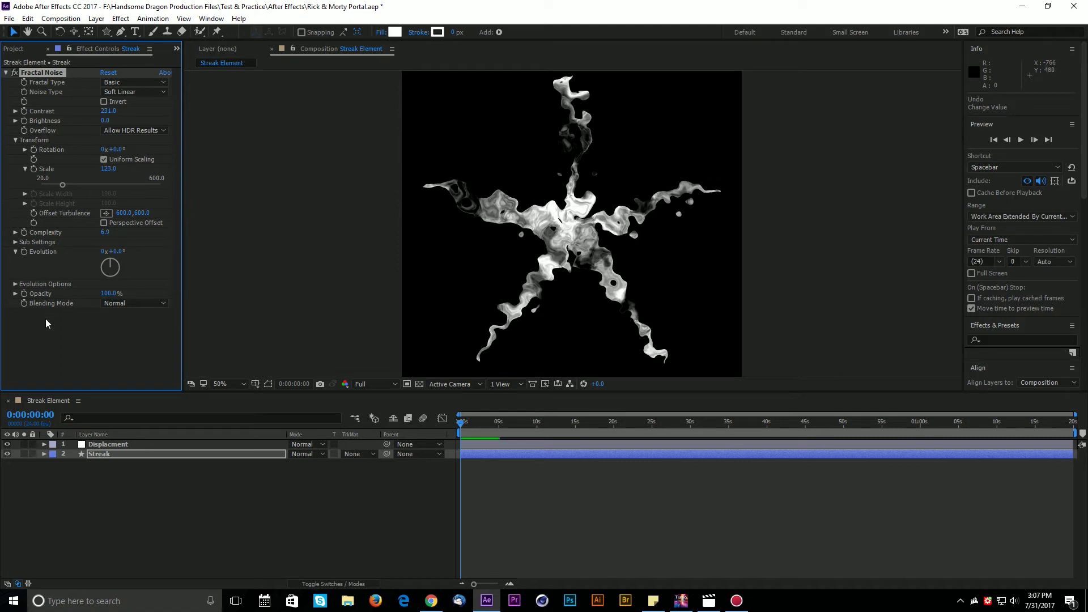
# Check the noisy streak against the transparency grid, then return to the black background.
pyautogui.click(56, 337)
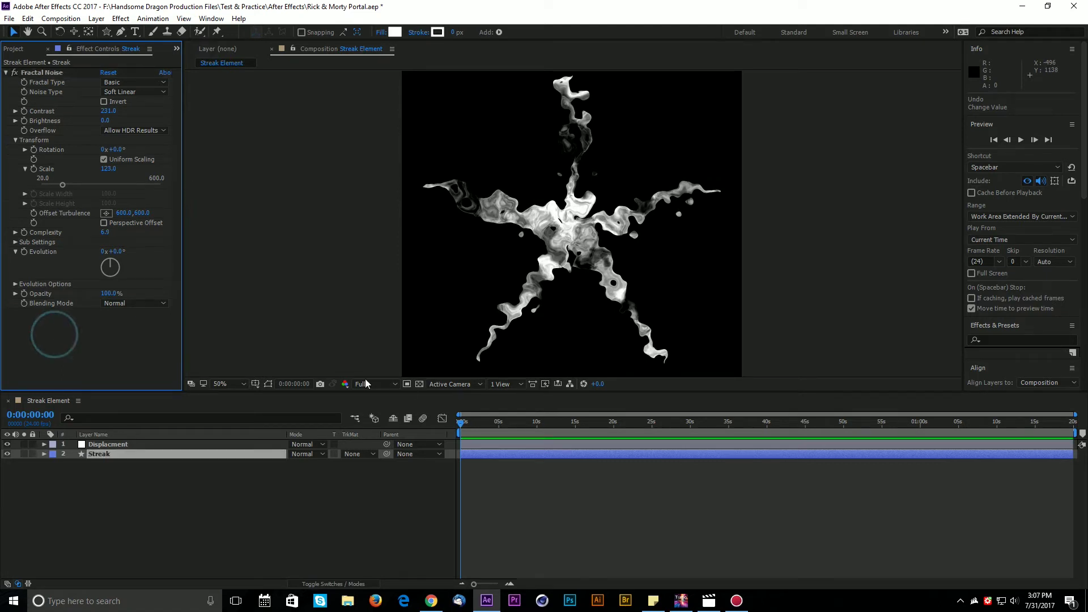
pyautogui.click(419, 384)
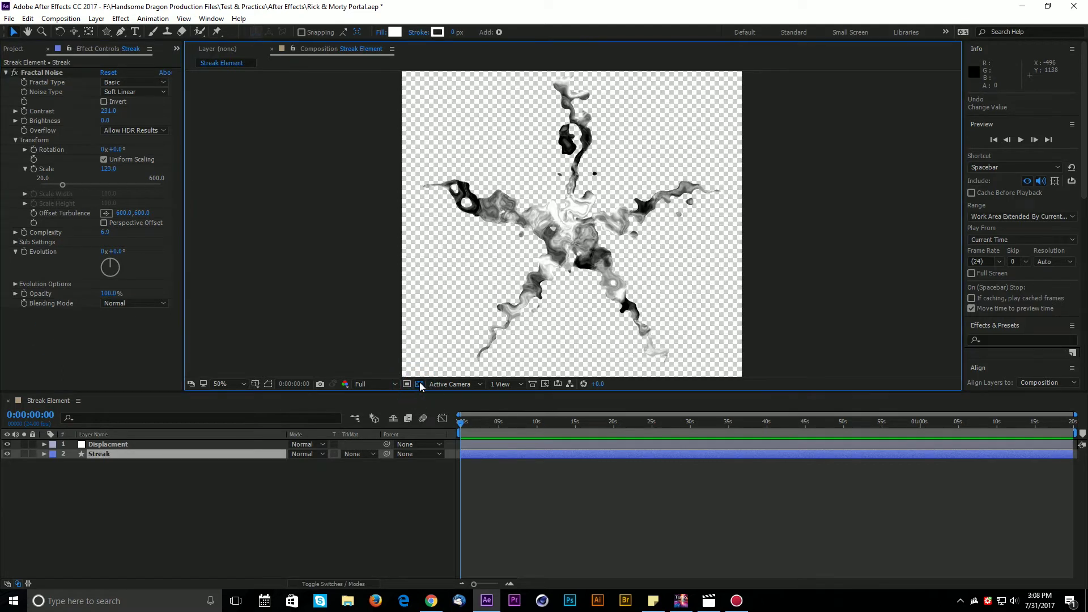
pyautogui.scroll(3, 690, 176)
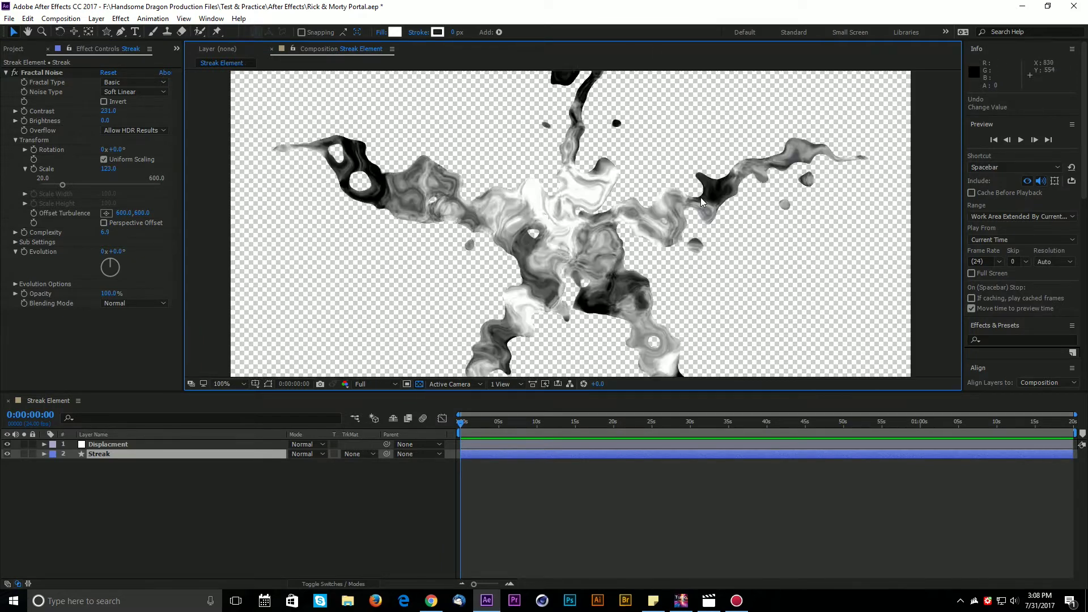
pyautogui.click(420, 384)
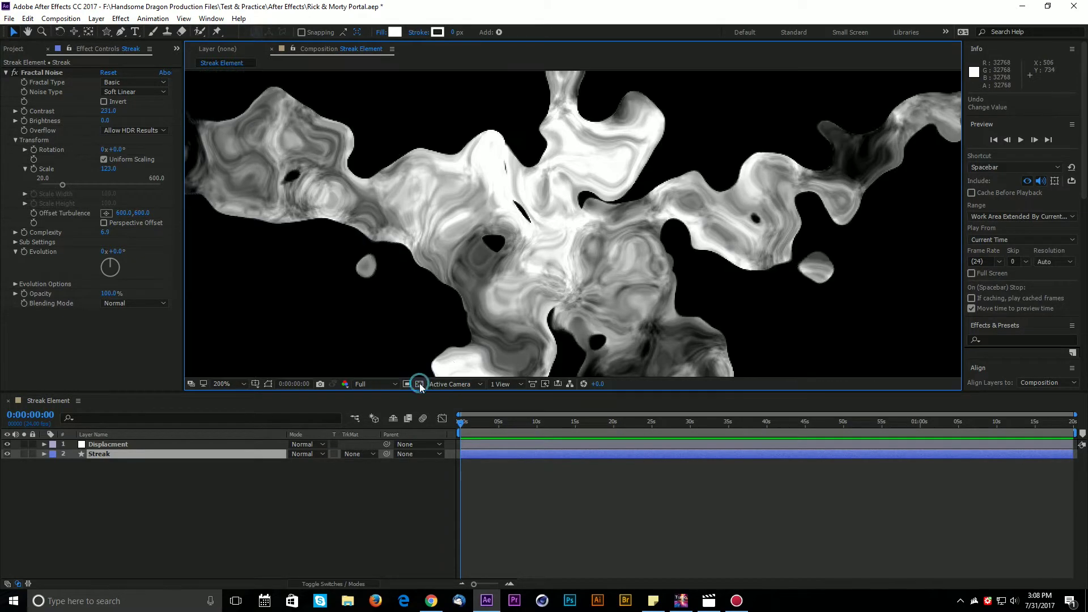
pyautogui.scroll(-3, 599, 230)
# Fit the comp in the viewer and give Streak a Gaussian Blur of 32.5.
pyautogui.scroll(-2, 599, 230)
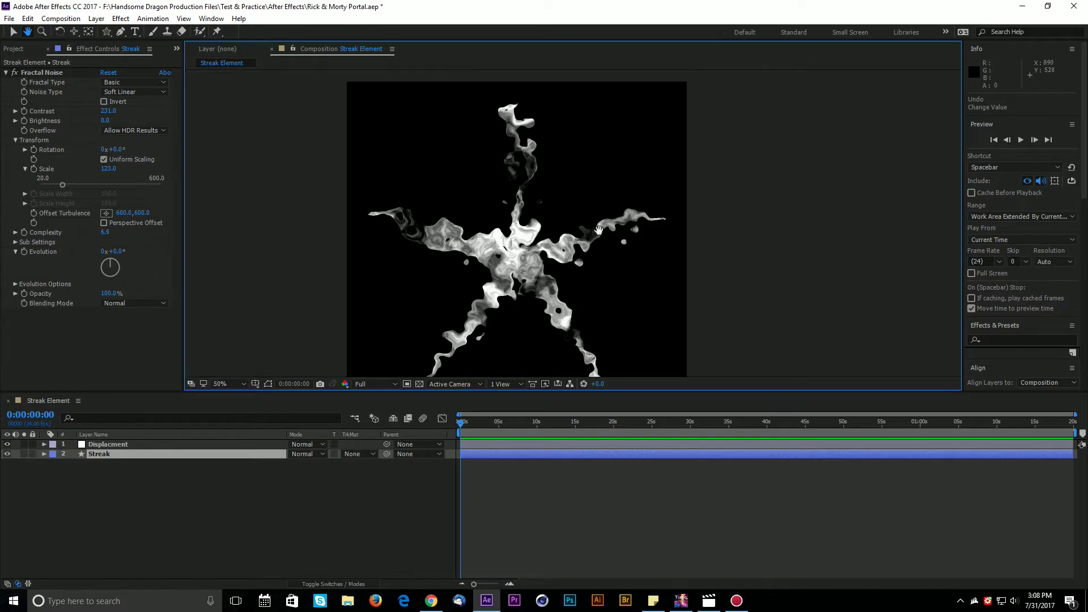
pyautogui.click(221, 384)
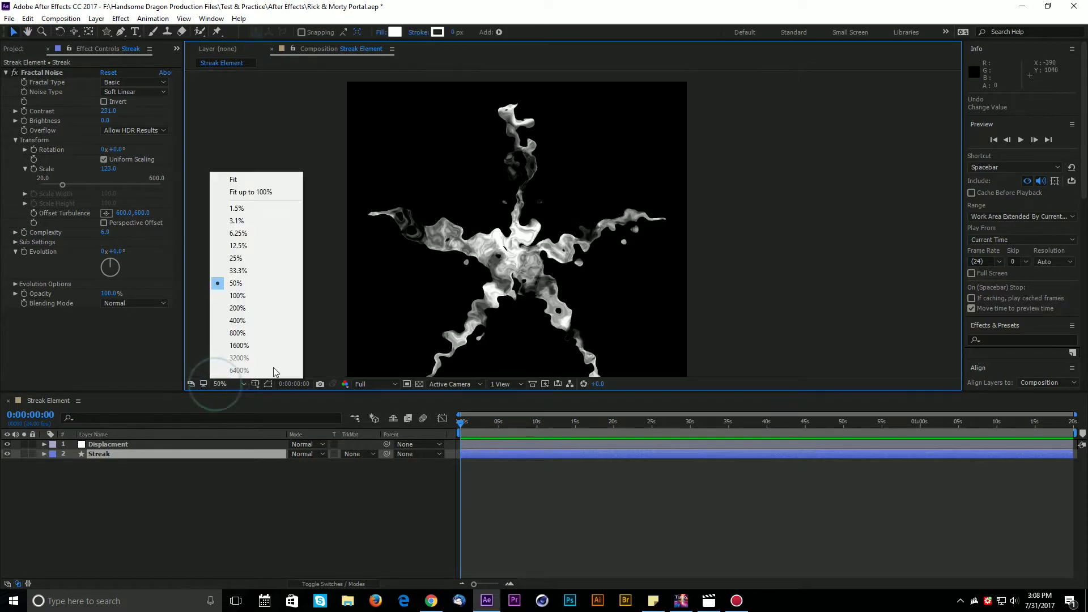
pyautogui.click(248, 180)
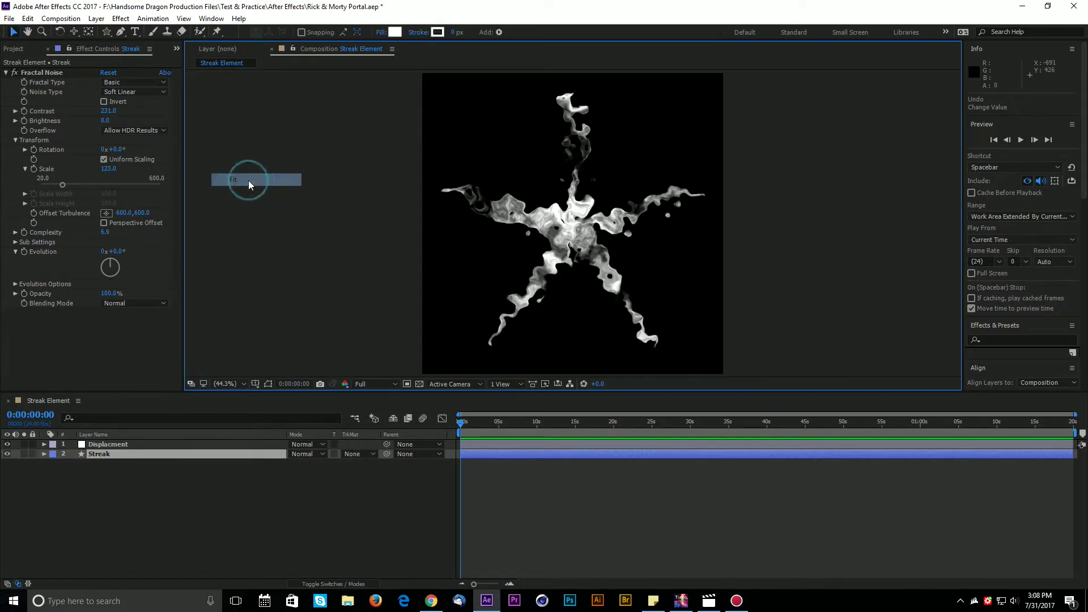
pyautogui.rightClick(98, 454)
pyautogui.moveTo(126, 322)
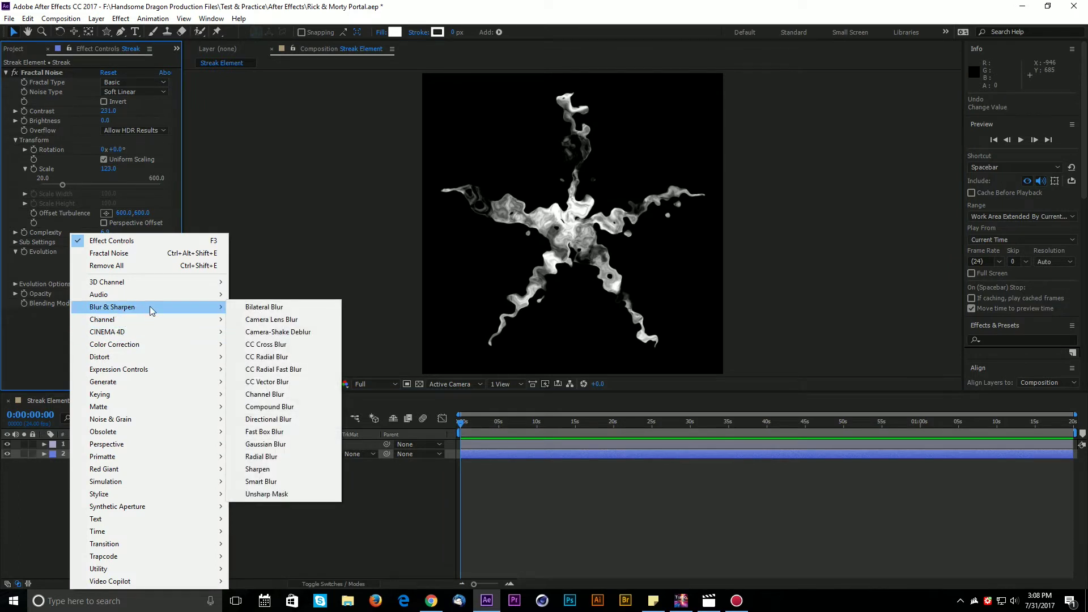
pyautogui.click(274, 449)
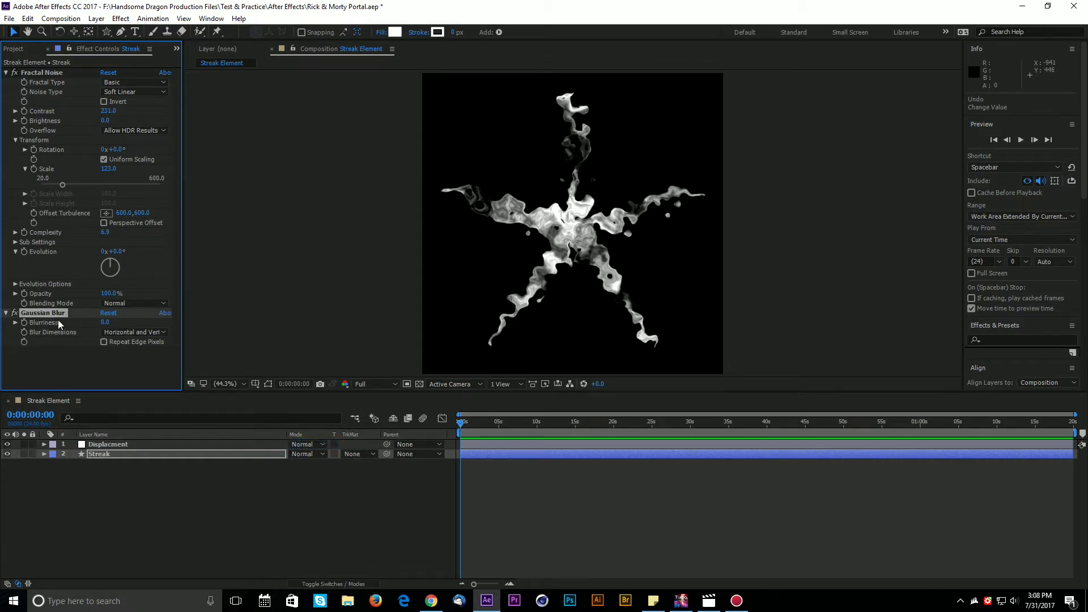
pyautogui.moveTo(104, 324); pyautogui.dragTo(122, 324)
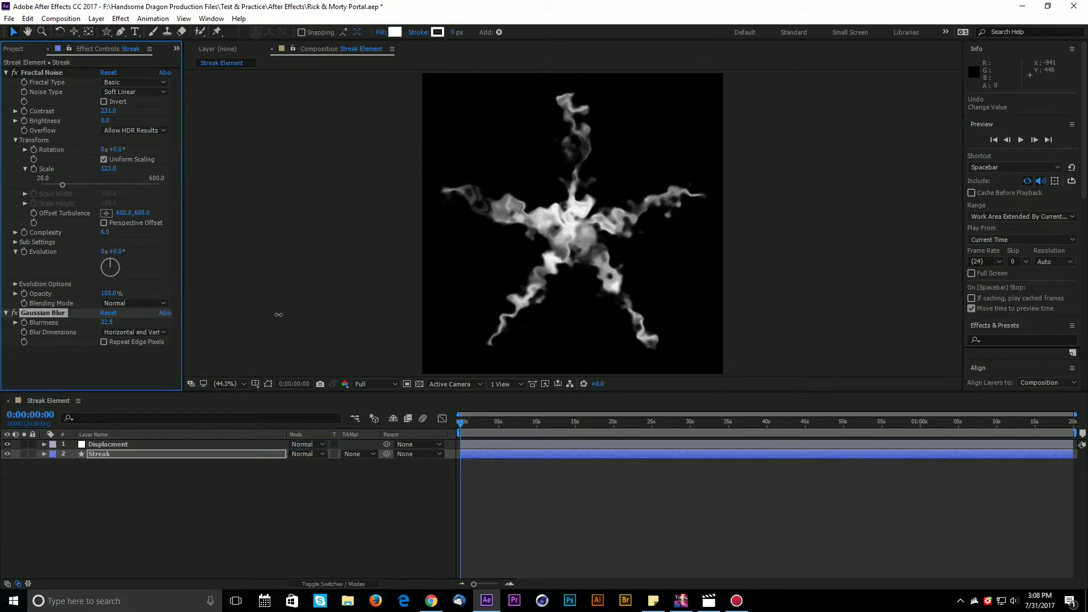
# Reorder Gaussian Blur above Fractal Noise in Streak's effect stack.
pyautogui.scroll(2, 630, 193)
pyautogui.scroll(-2, 630, 193)
pyautogui.scroll(2, 630, 193)
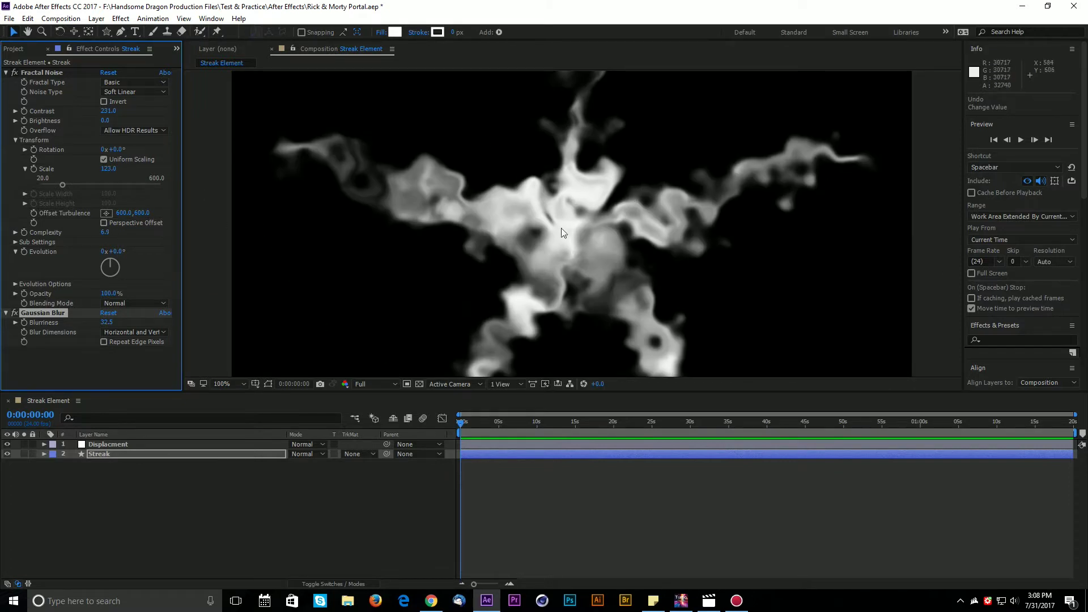
pyautogui.moveTo(40, 313); pyautogui.dragTo(66, 68)
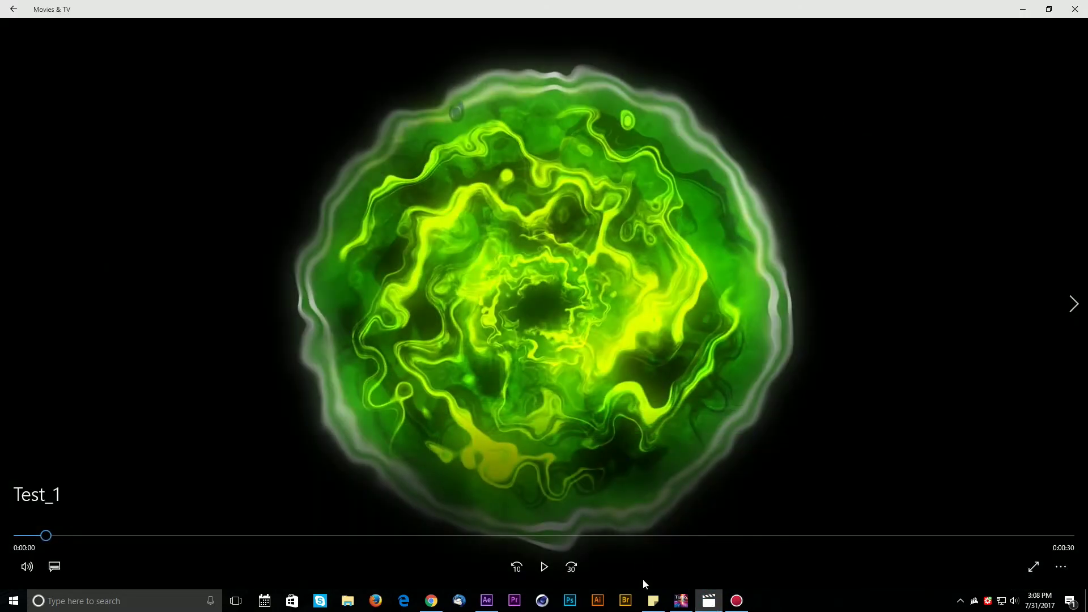
# Minimise the Test_1 reference in Movies & TV to return to After Effects.
pyautogui.click(708, 600)
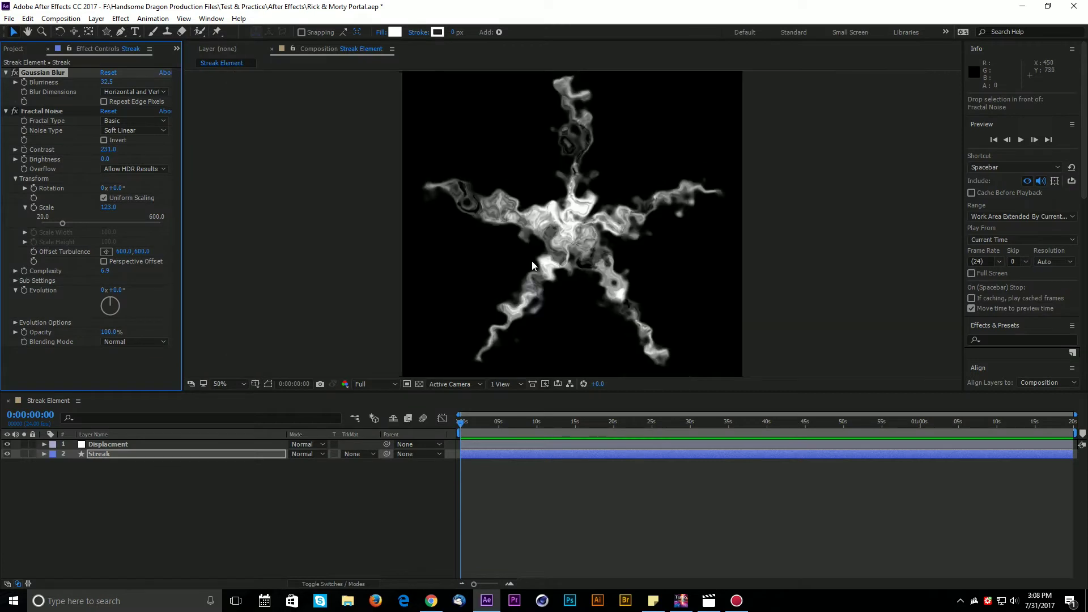
# Add a Twirl to Streak with Angle 223° and Twirl Radius 46, viewer set to Fit.
pyautogui.click(104, 456)
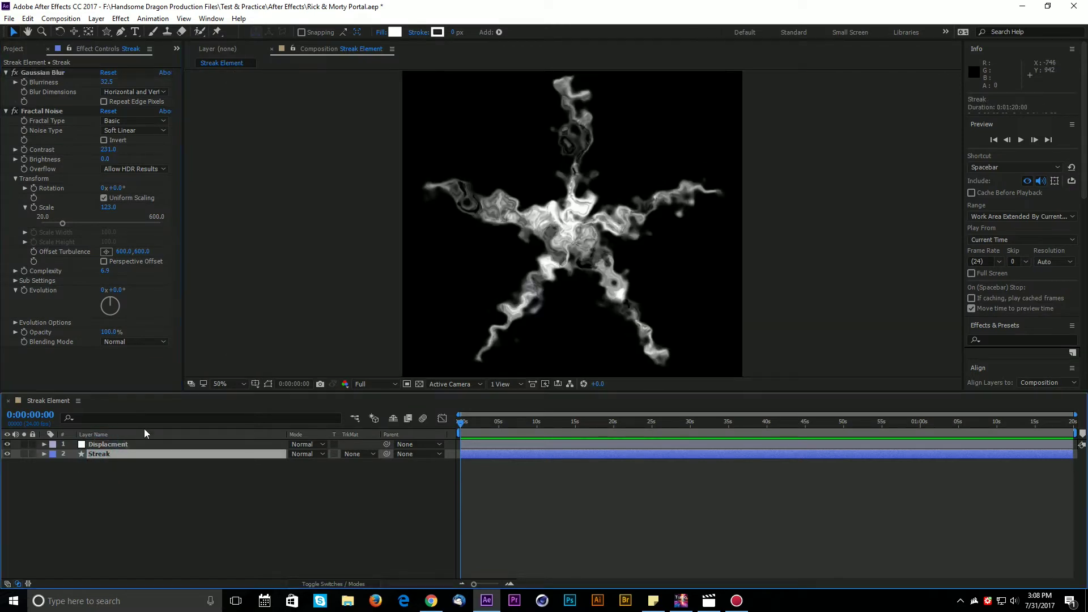
pyautogui.rightClick(49, 365)
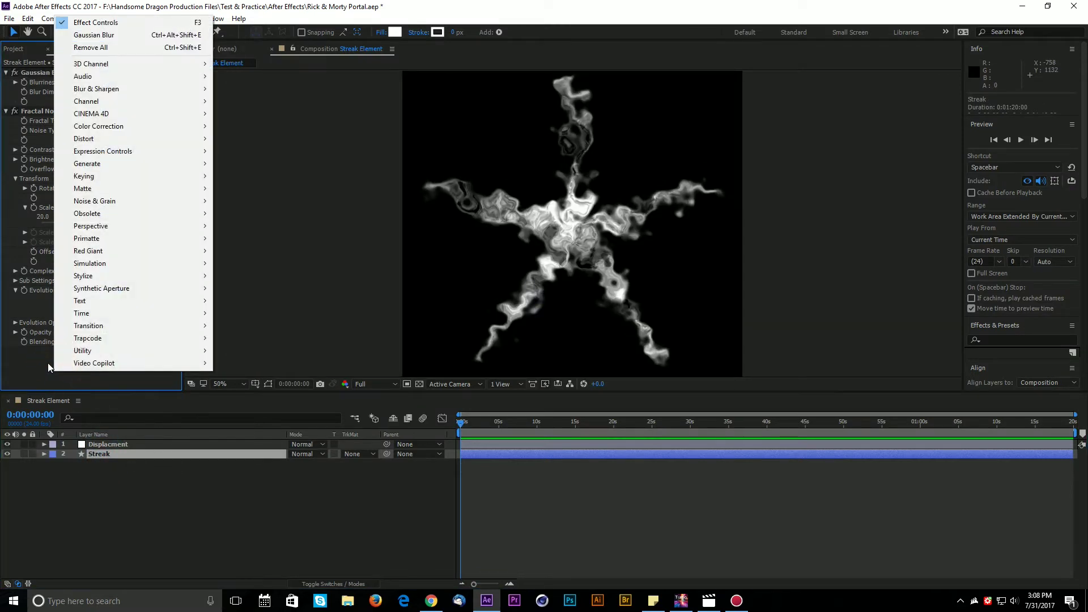
pyautogui.moveTo(139, 138)
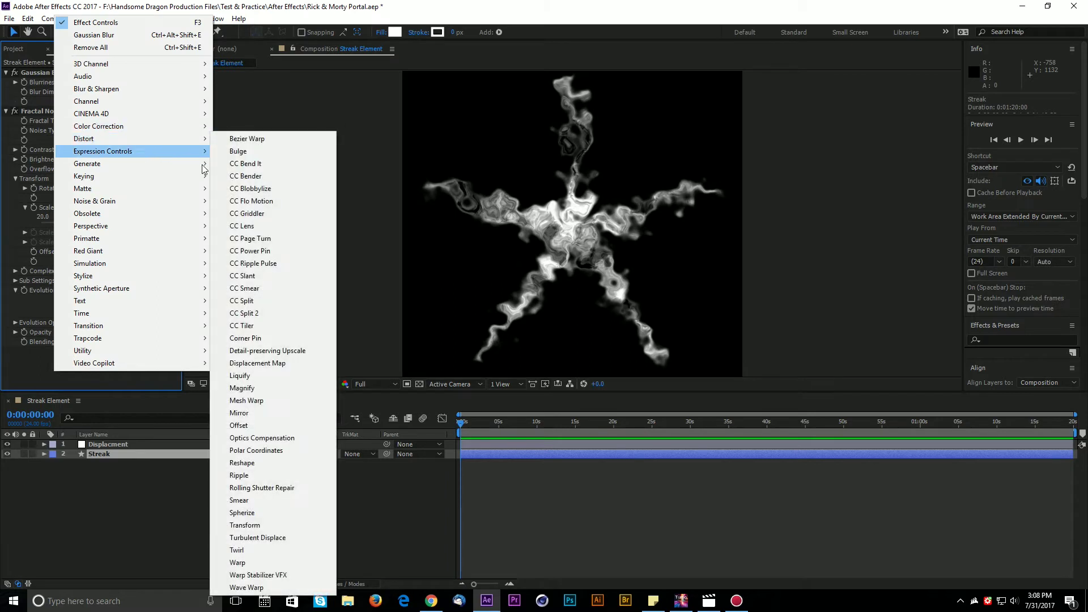
pyautogui.click(248, 549)
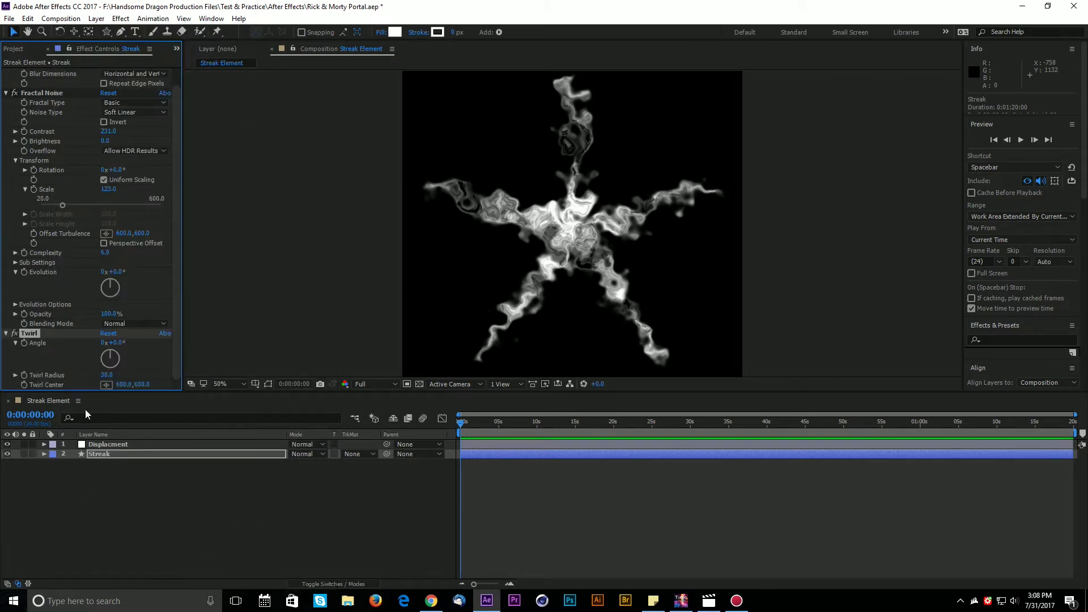
pyautogui.moveTo(113, 343); pyautogui.dragTo(236, 343)
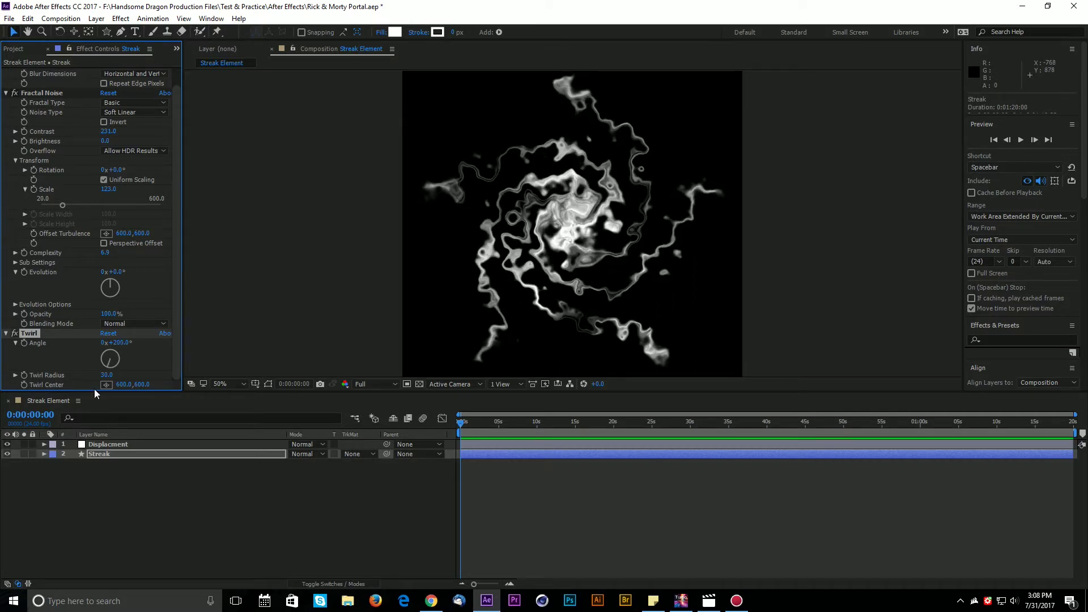
pyautogui.moveTo(106, 377); pyautogui.dragTo(130, 377)
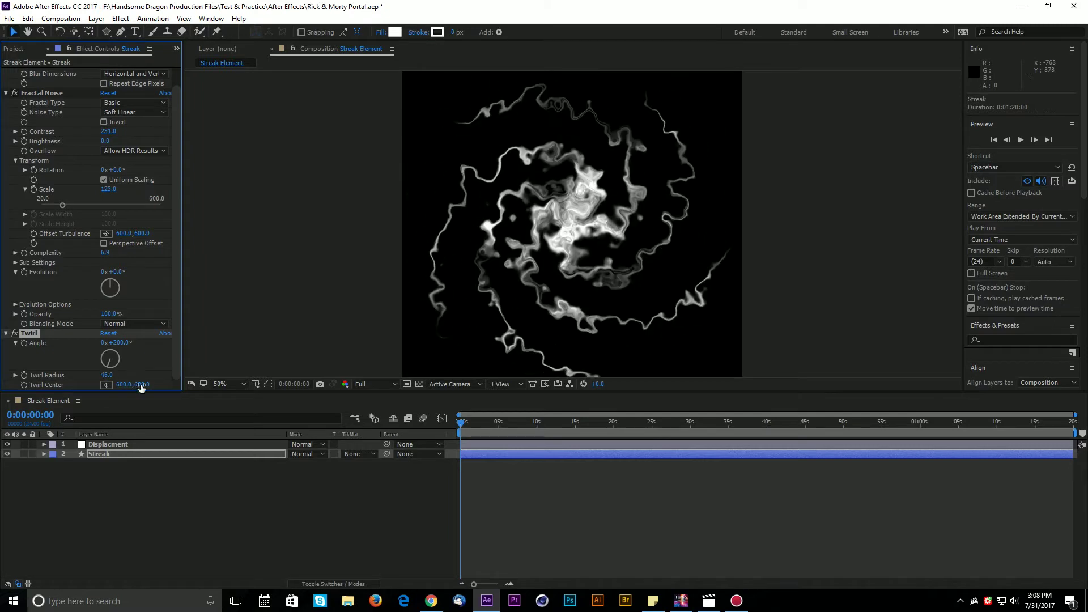
pyautogui.click(218, 384)
pyautogui.click(243, 179)
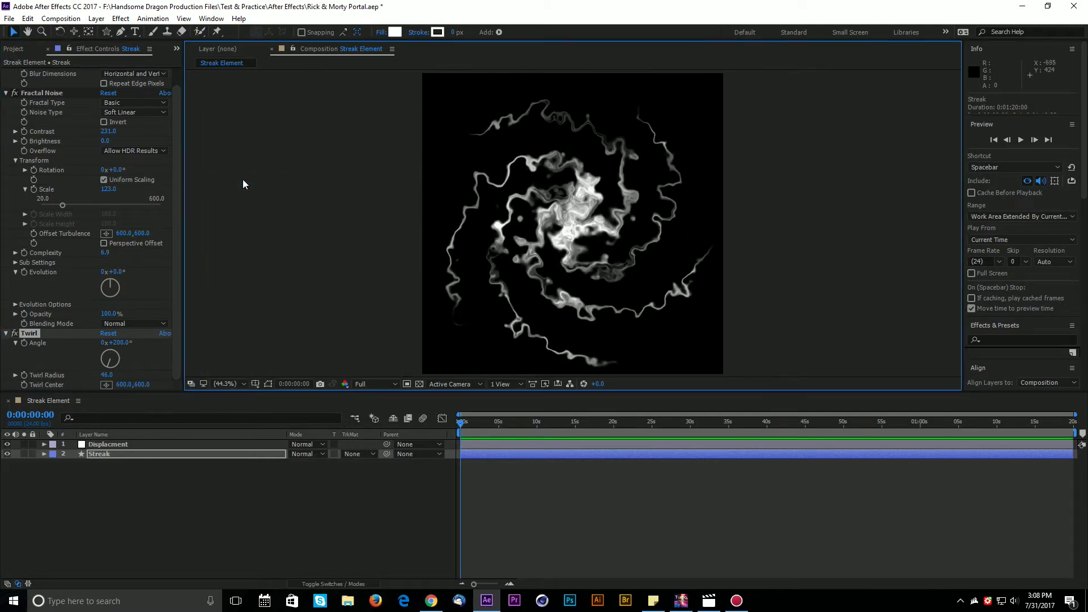
pyautogui.moveTo(120, 343); pyautogui.dragTo(131, 343)
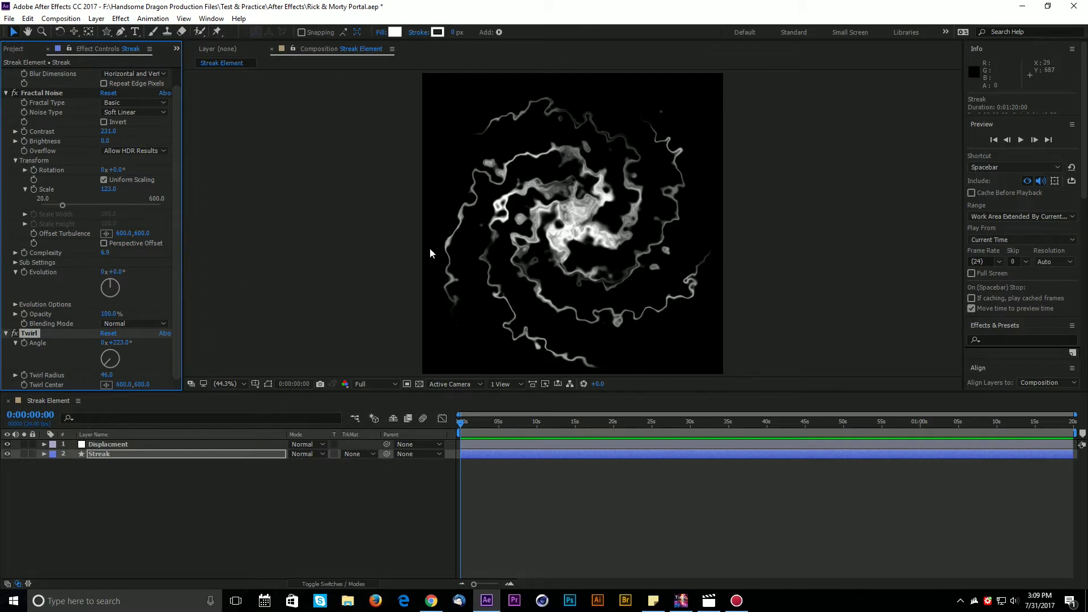
# With Twirl and Displacement switched off, widen the Streak star's stroke.
pyautogui.click(99, 455)
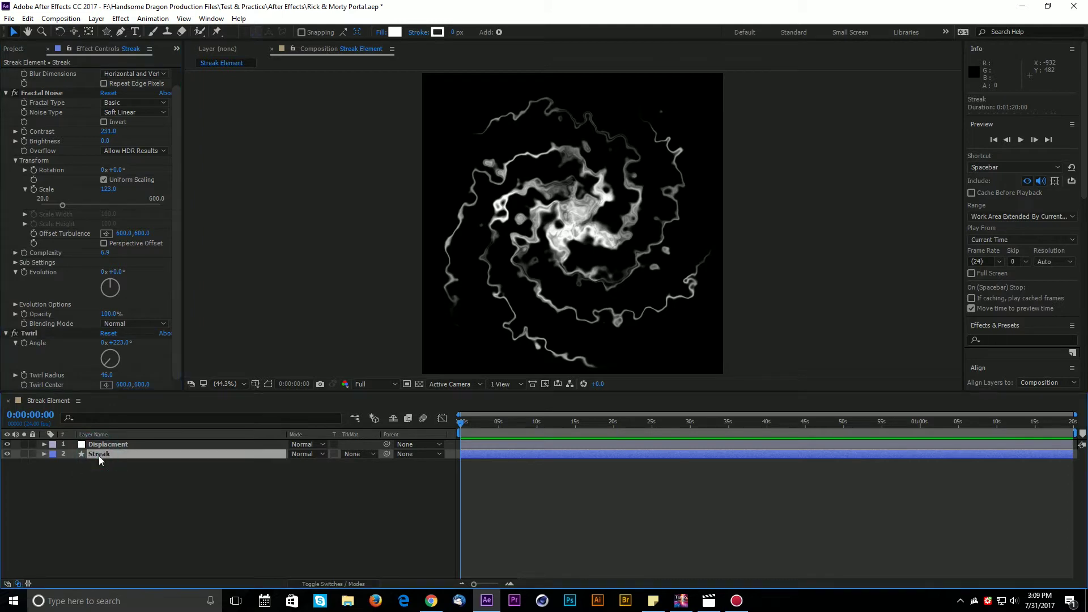
pyautogui.click(14, 333)
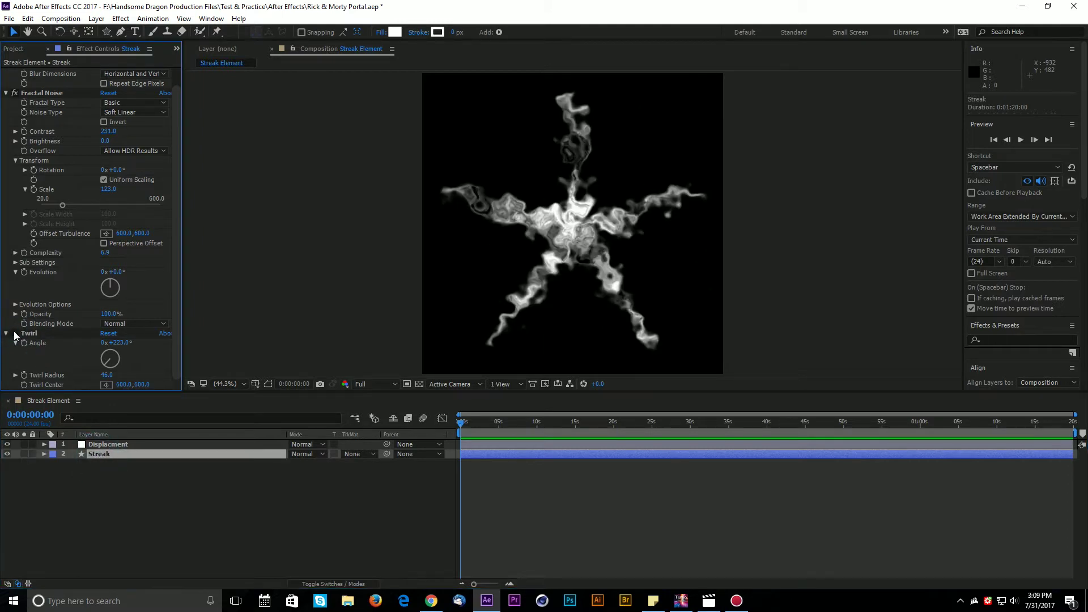
pyautogui.click(7, 445)
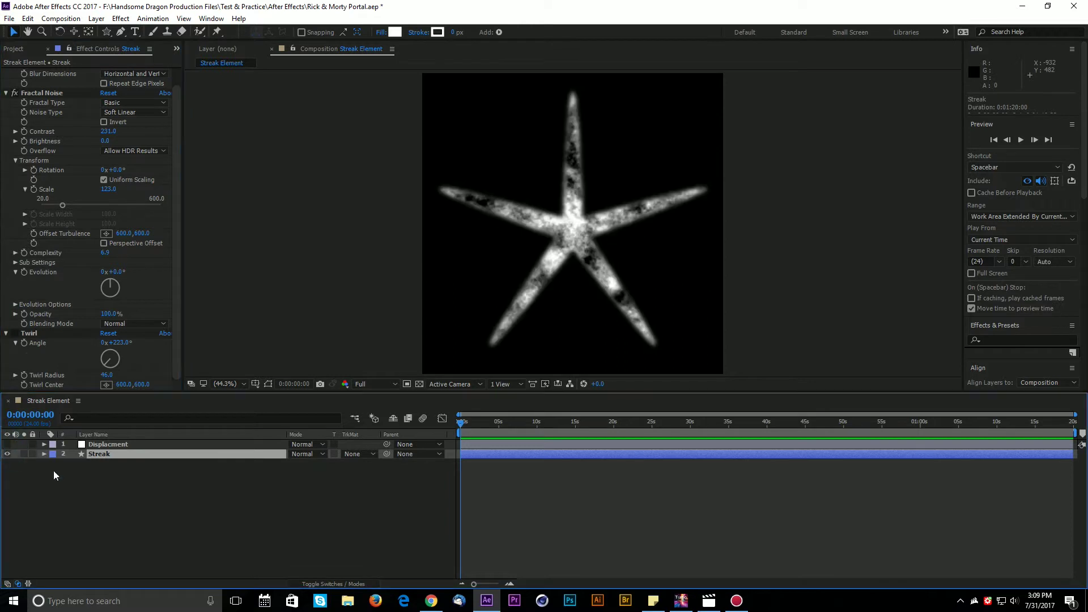
pyautogui.click(162, 521)
pyautogui.click(100, 454)
pyautogui.moveTo(452, 32)
pyautogui.mouseDown()
pyautogui.moveTo(486, 32)
pyautogui.moveTo(456, 41)
pyautogui.moveTo(464, 32)
pyautogui.moveTo(518, 60)
pyautogui.moveTo(512, 75)
pyautogui.mouseUp()
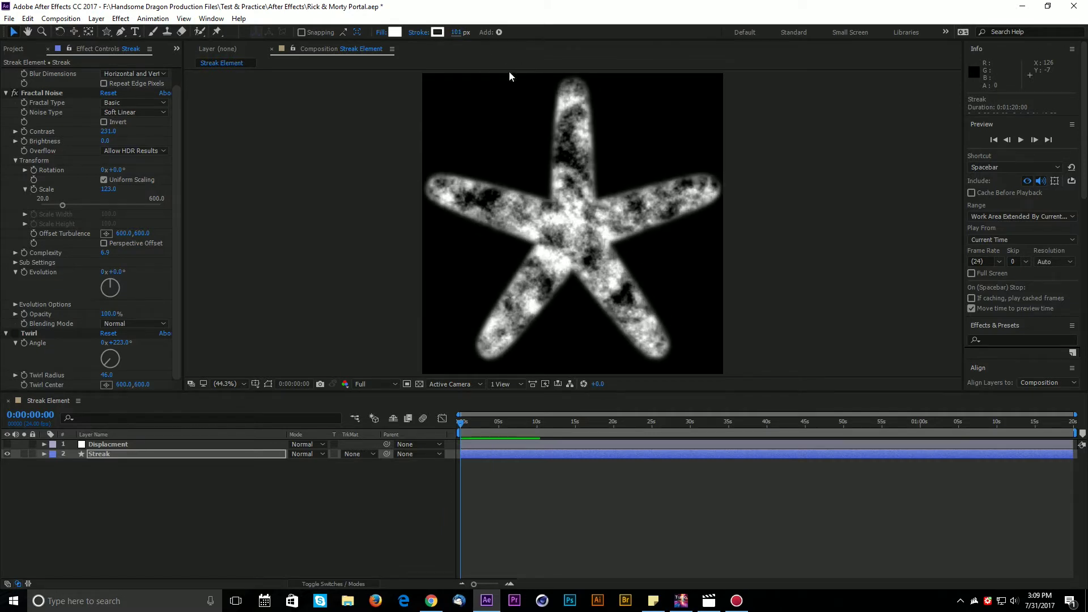
# Re-enable Displacement and Twirl and push the stroke width to 214 px.
pyautogui.click(7, 445)
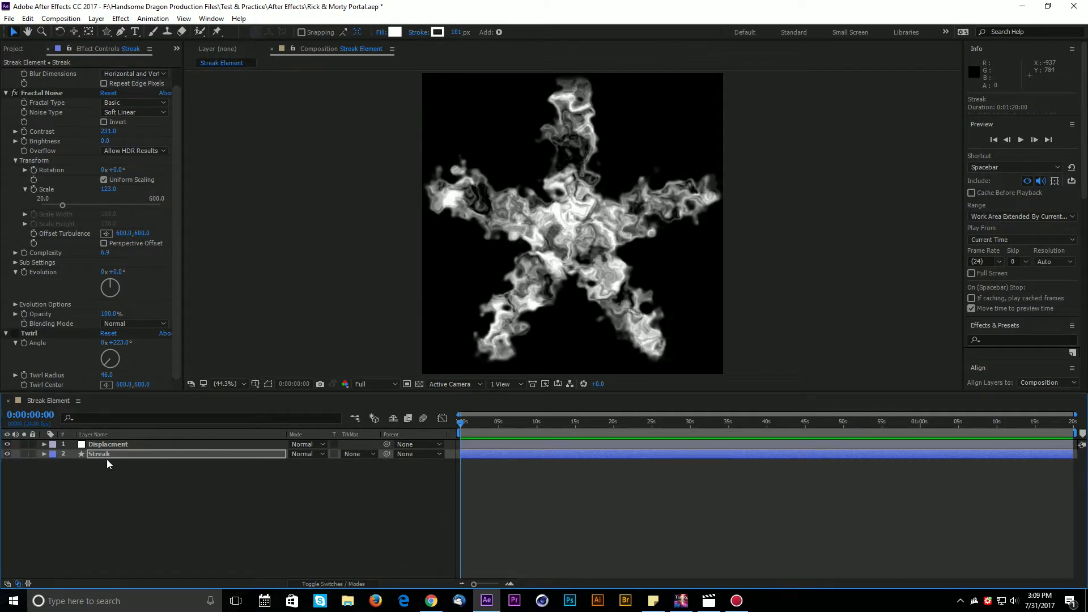
pyautogui.click(16, 334)
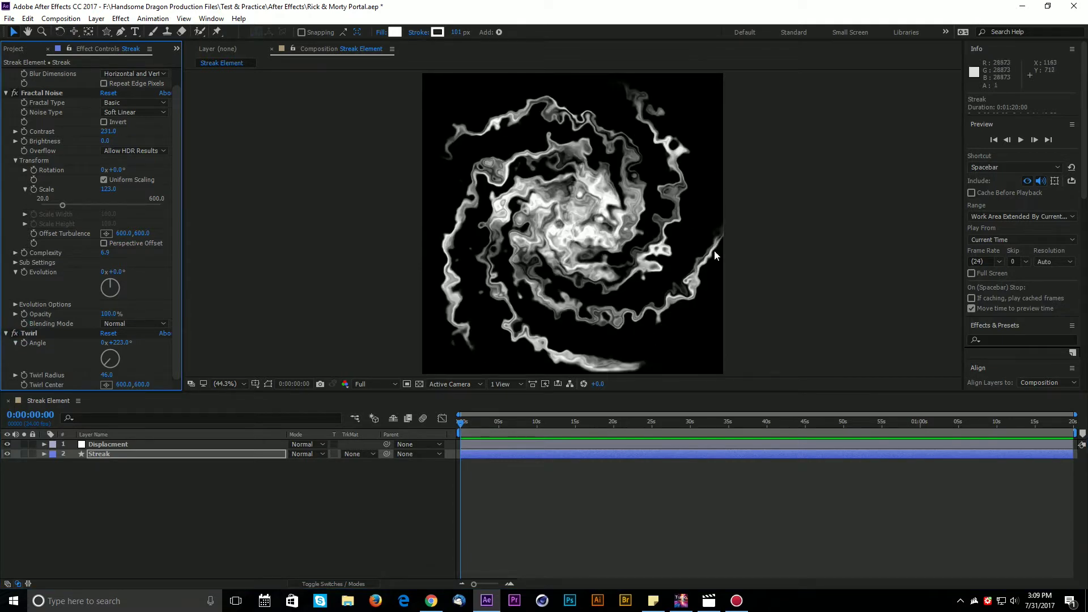
pyautogui.moveTo(462, 38); pyautogui.dragTo(521, 27)
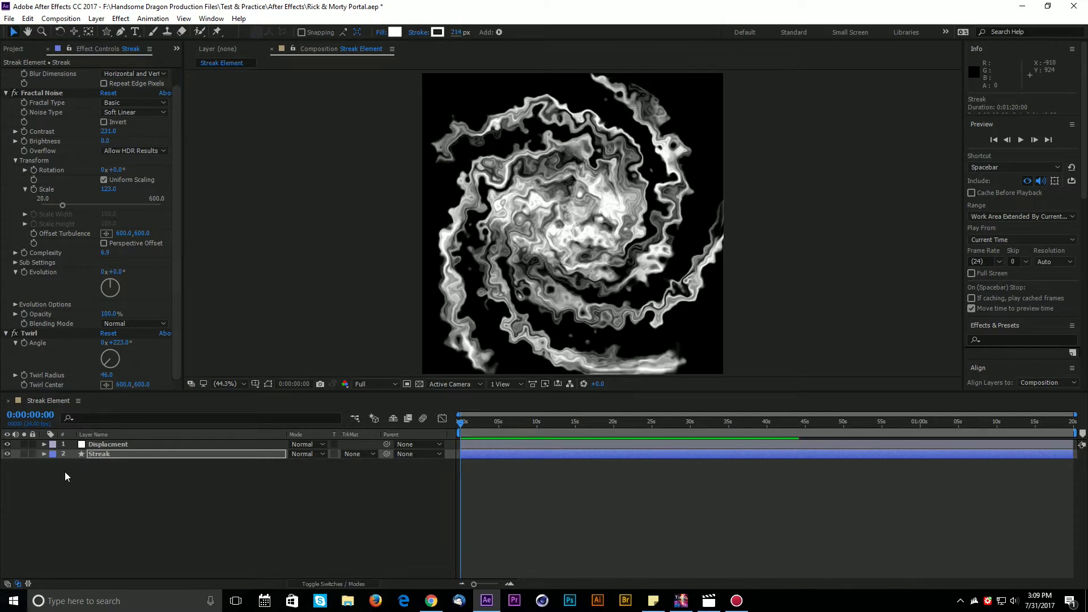
pyautogui.click(99, 456)
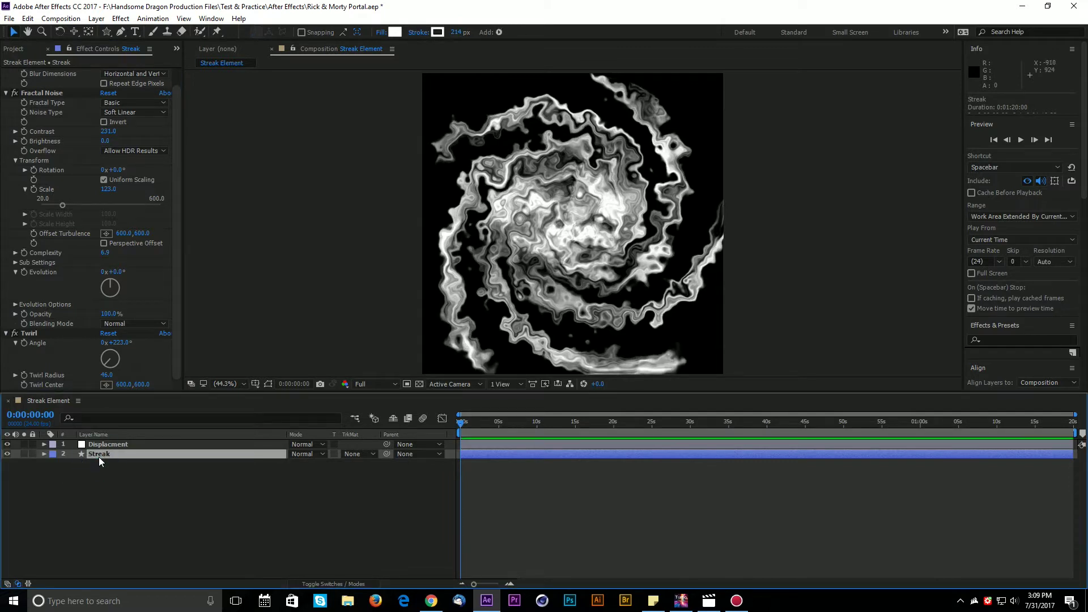
# Set the Streak layer's Transform Scale to 69%.
pyautogui.click(43, 453)
pyautogui.click(55, 454)
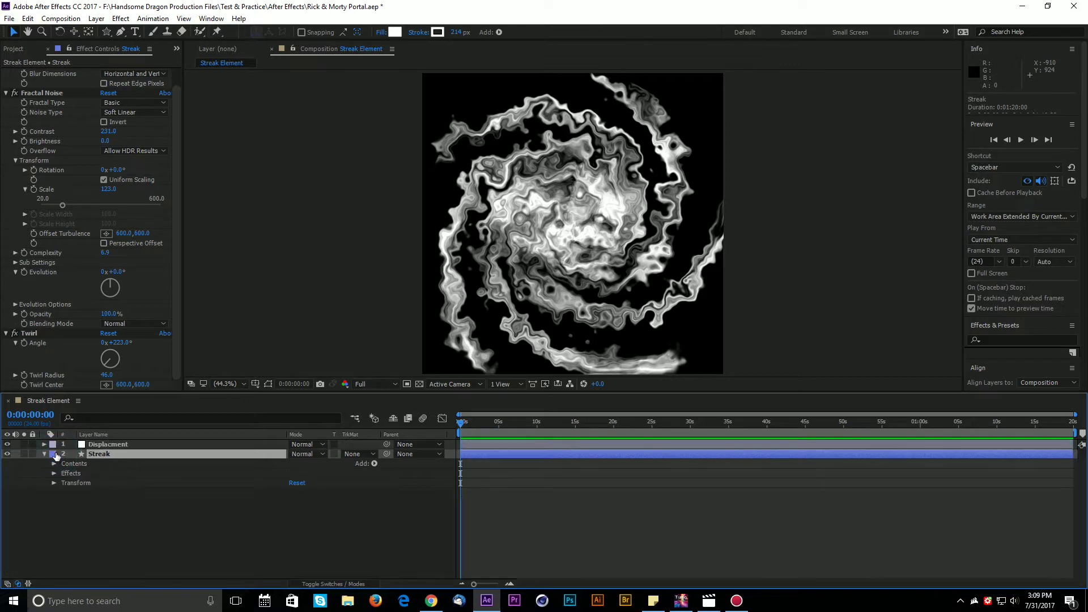
pyautogui.click(54, 483)
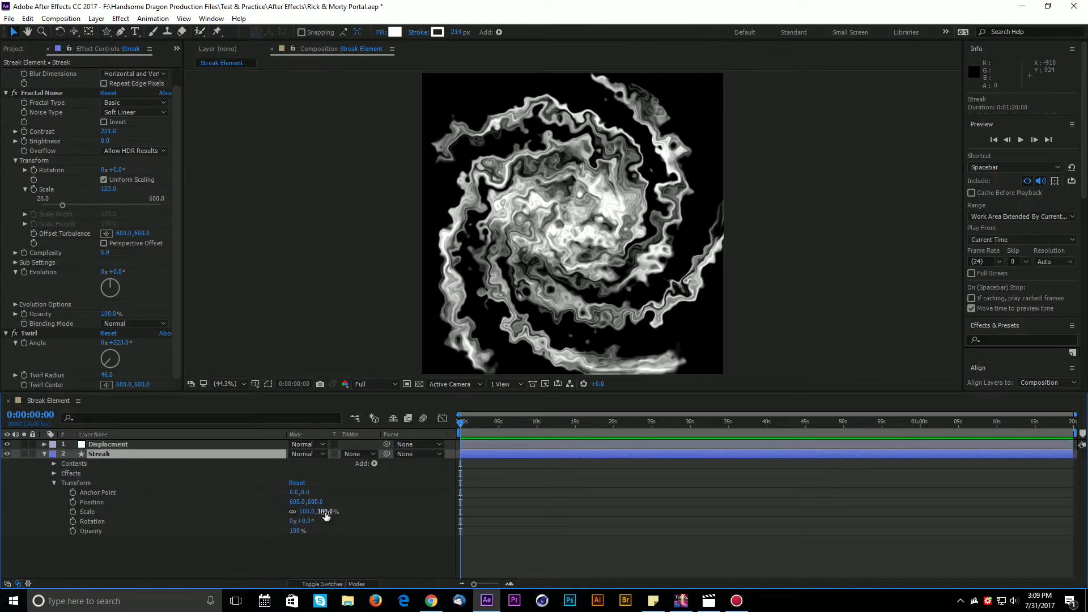
pyautogui.moveTo(326, 511); pyautogui.dragTo(309, 512)
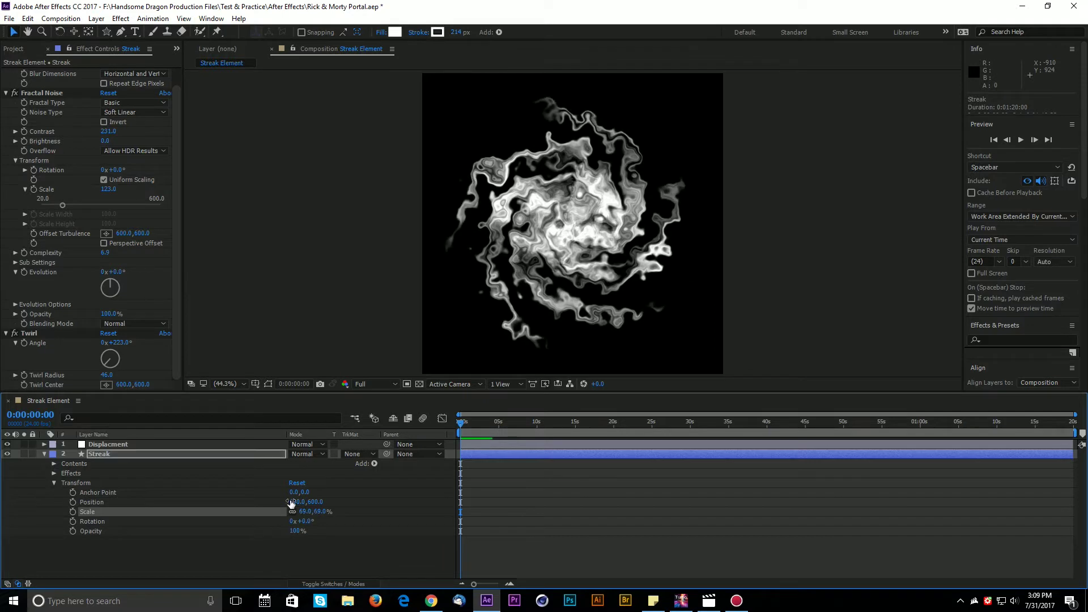
# Try other Twirl Radius values, then undo back to Angle 223° and Radius 46.
pyautogui.moveTo(105, 375); pyautogui.dragTo(185, 359)
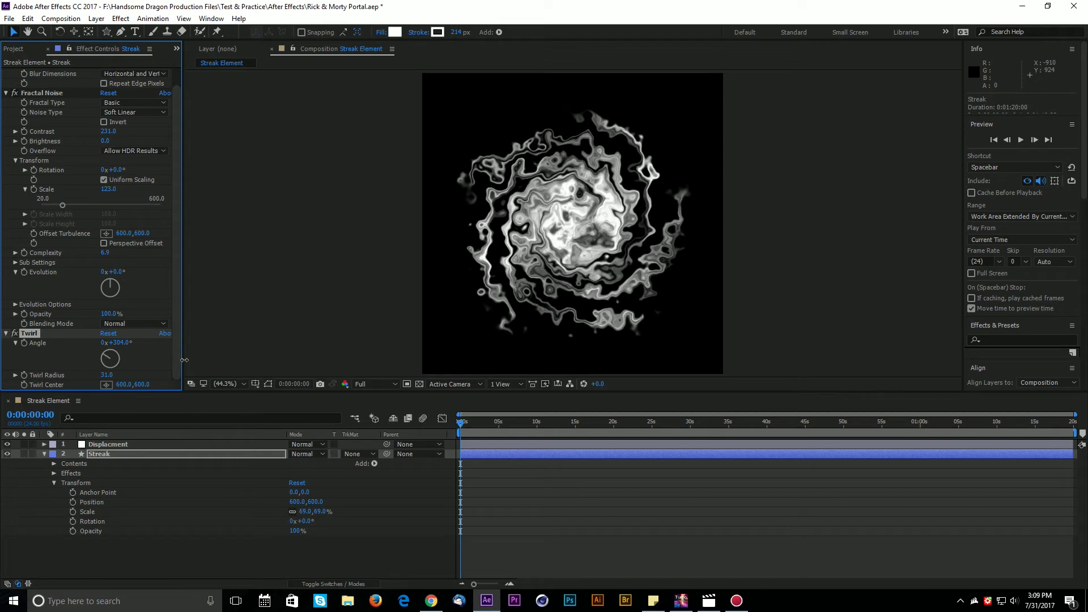
pyautogui.moveTo(107, 375); pyautogui.dragTo(112, 378)
pyautogui.hotkey('ctrl', 'z')
pyautogui.hotkey('ctrl', 'z')
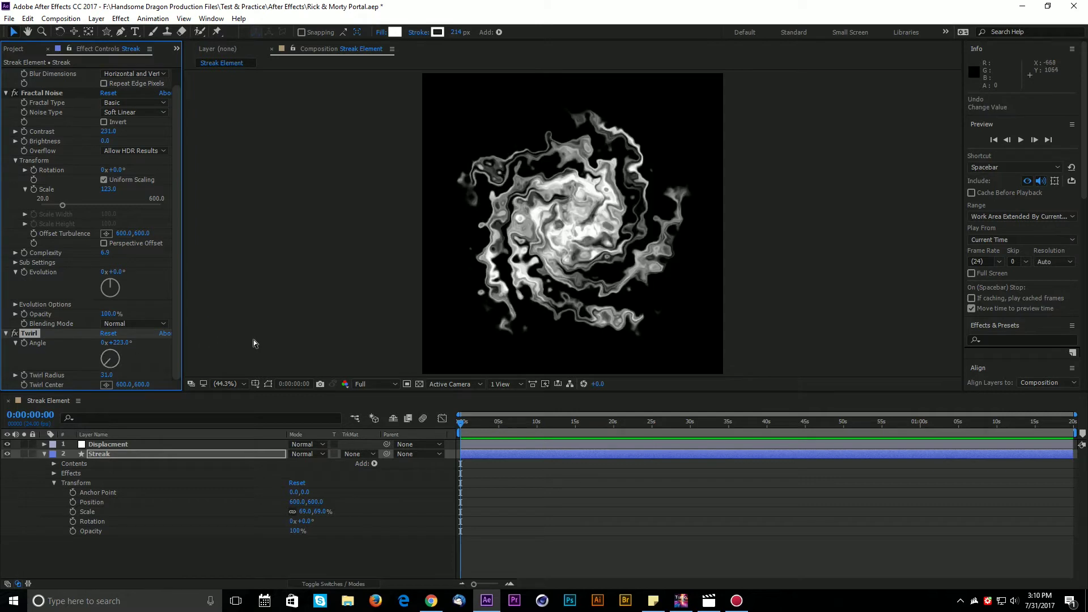
pyautogui.click(305, 549)
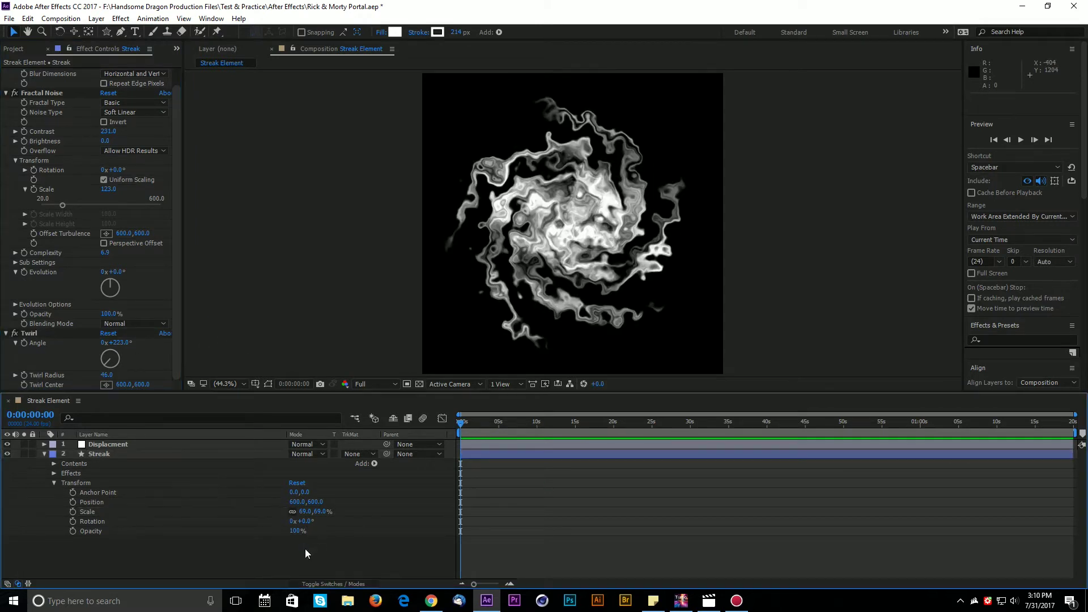
# Create a white, comp-sized solid named 'Center Matte' in Streak Element.
pyautogui.click(104, 457)
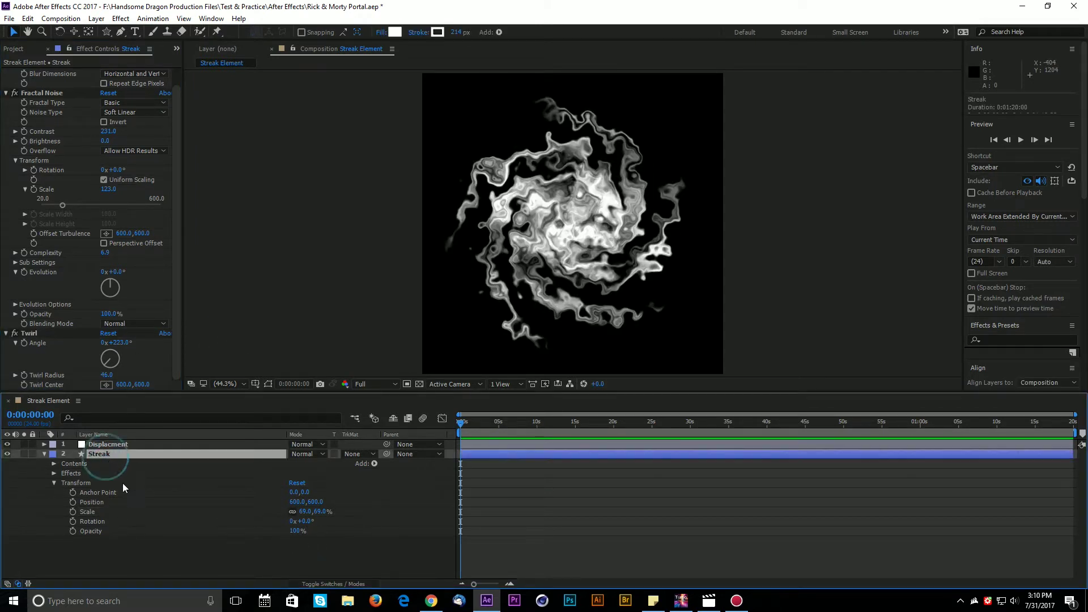
pyautogui.click(165, 569)
pyautogui.rightClick(179, 562)
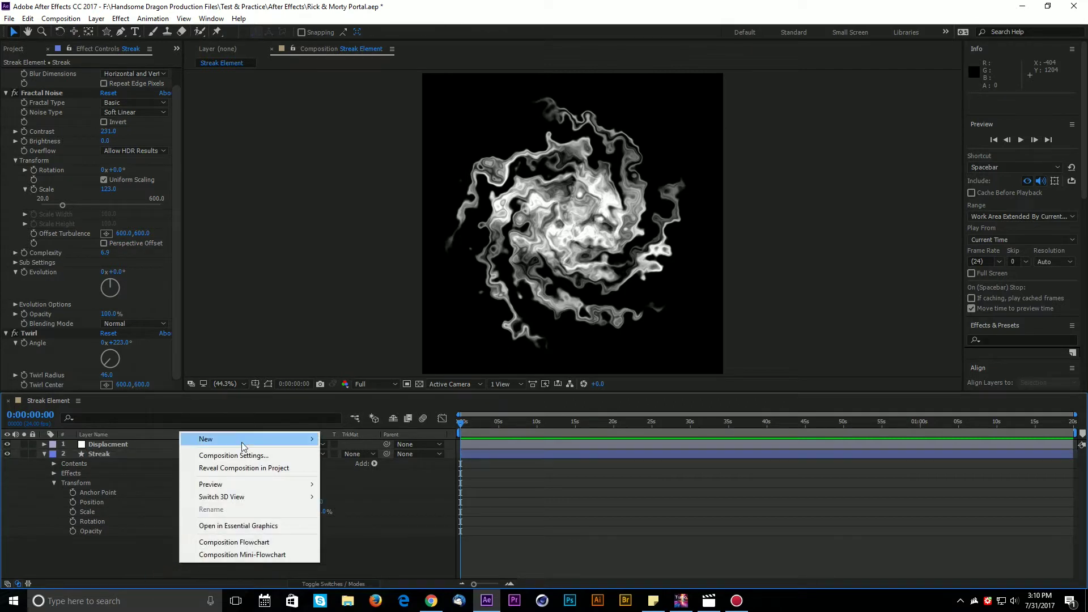
pyautogui.moveTo(306, 446)
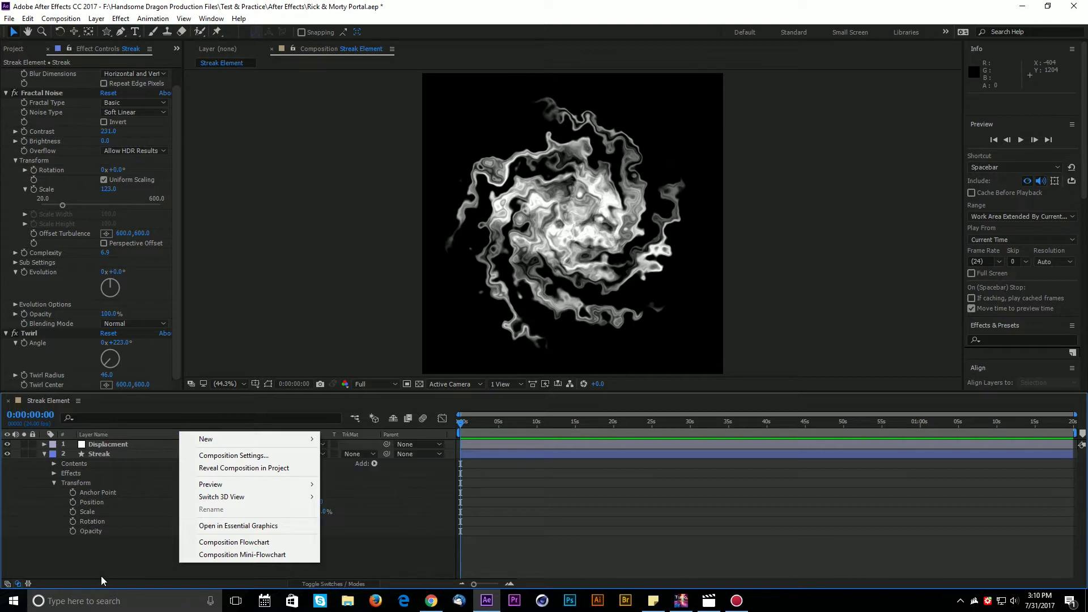
pyautogui.moveTo(262, 445)
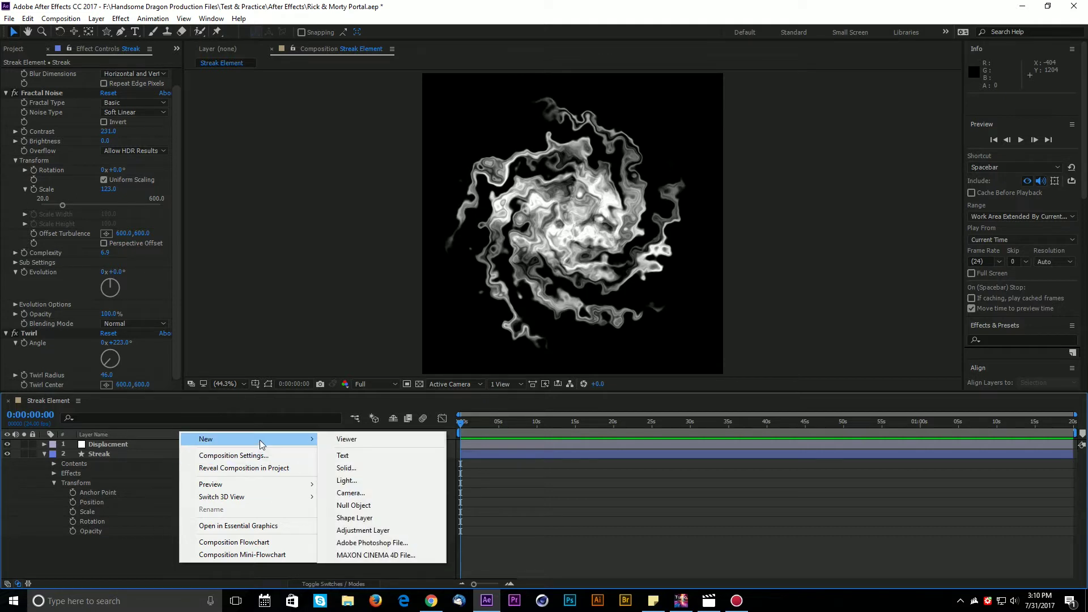
pyautogui.click(378, 469)
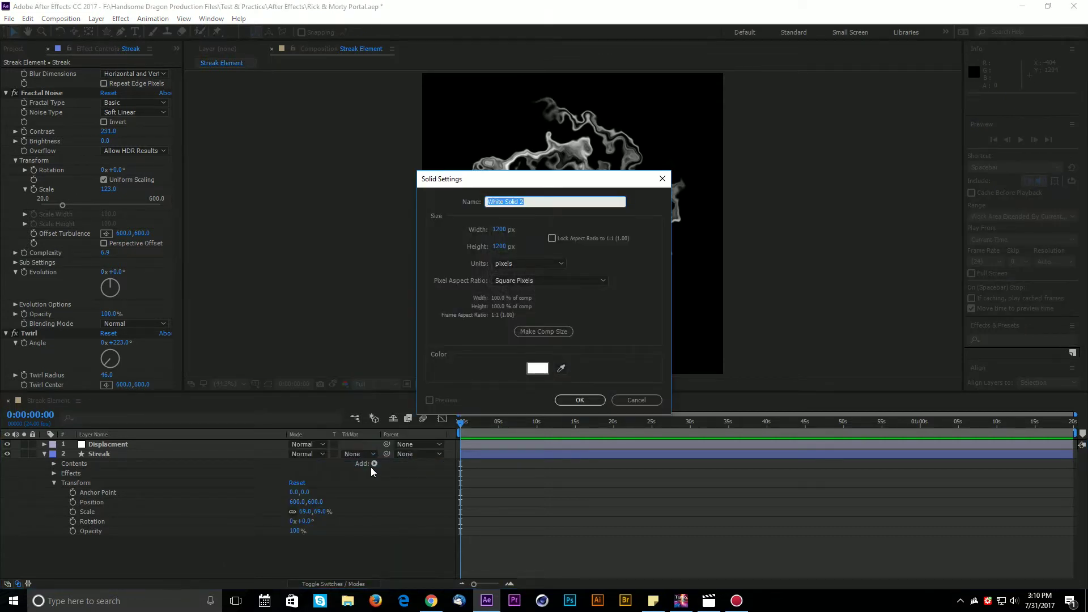
pyautogui.write('Center Matte')
pyautogui.click(580, 400)
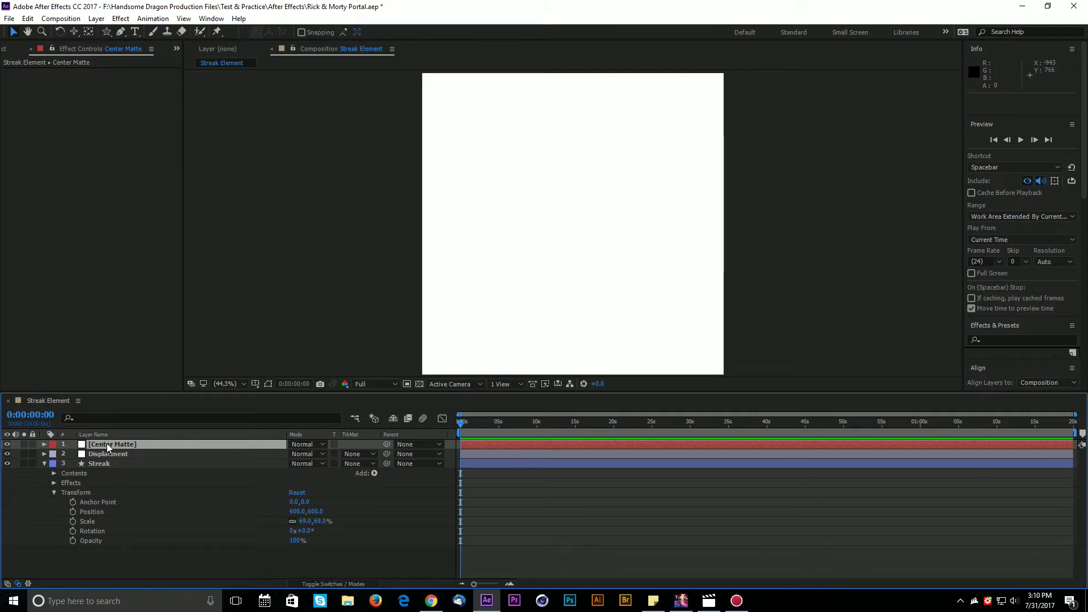
# Move Center Matte below the Displacement layer, above Streak.
pyautogui.moveTo(107, 443); pyautogui.dragTo(110, 463)
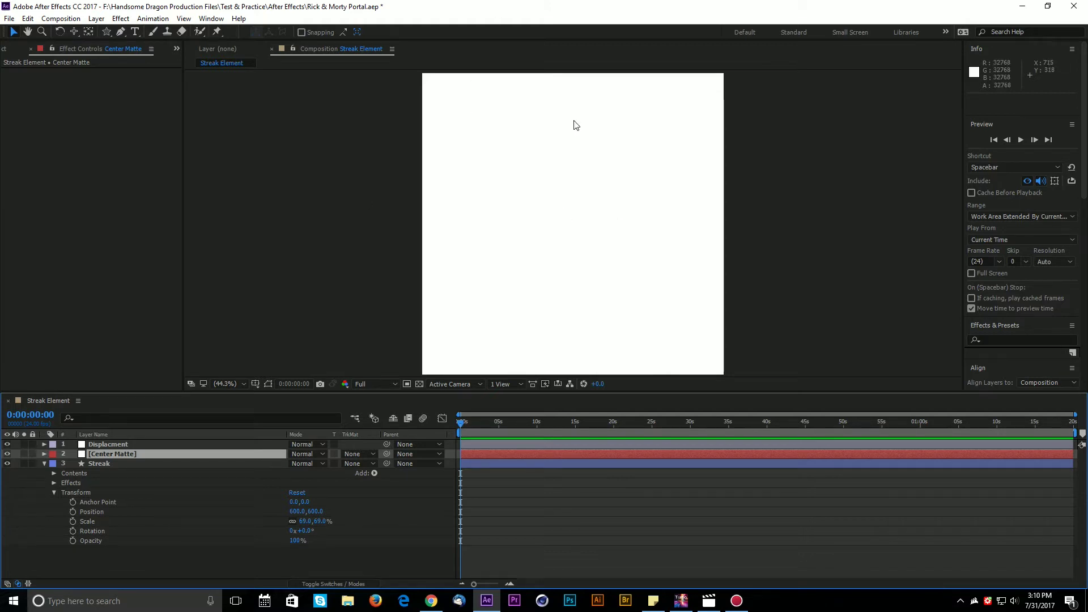
pyautogui.scroll(-2, 563, 182)
pyautogui.scroll(2, 560, 205)
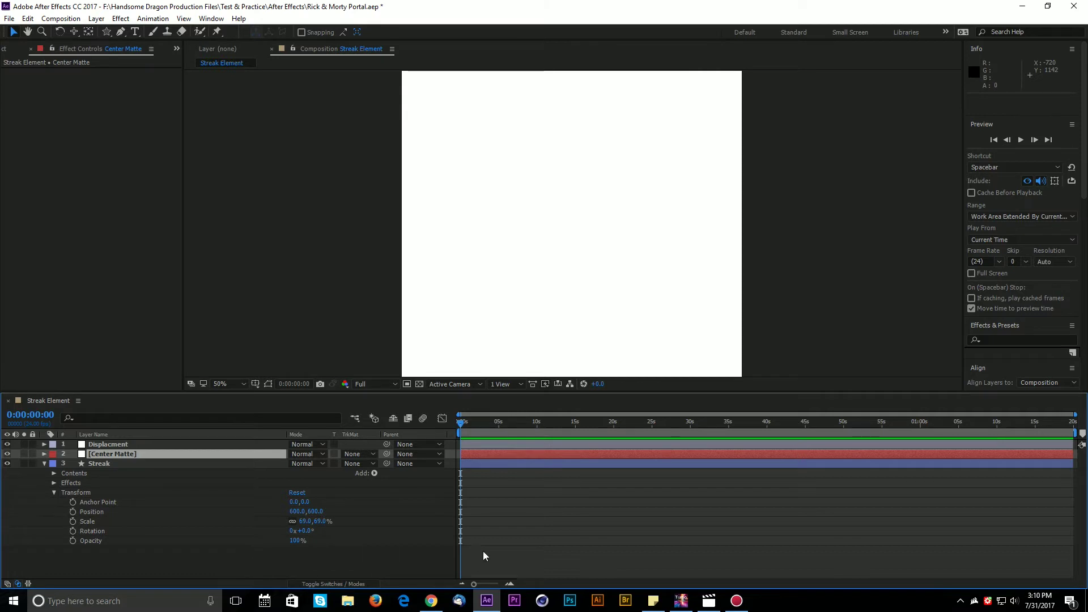
# Try Alpha Matte as Streak's track matte, then set it back to None.
pyautogui.click(97, 464)
pyautogui.click(357, 463)
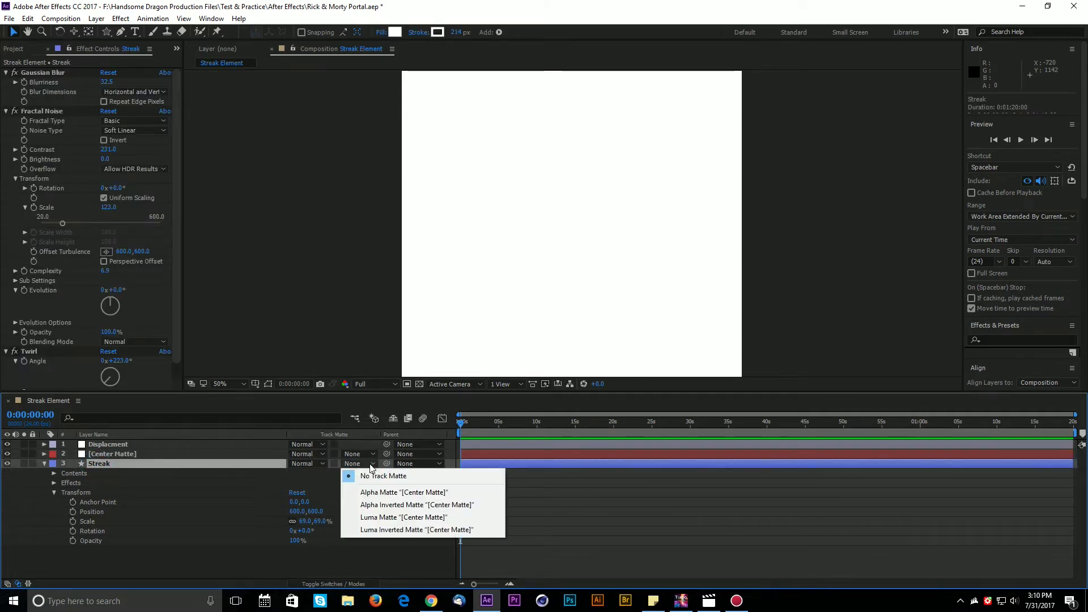
pyautogui.click(441, 492)
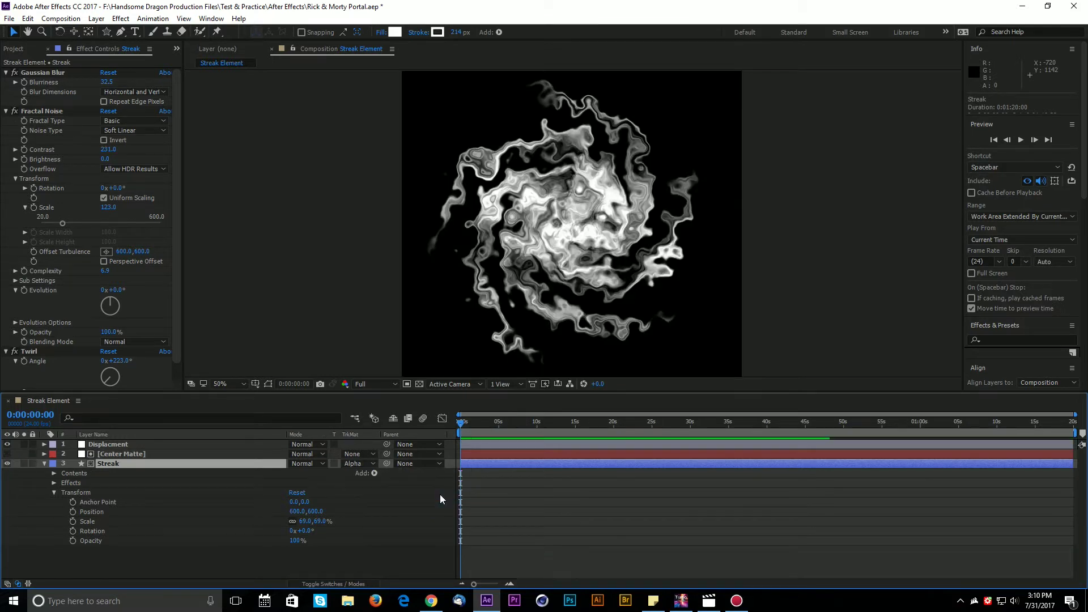
pyautogui.click(124, 456)
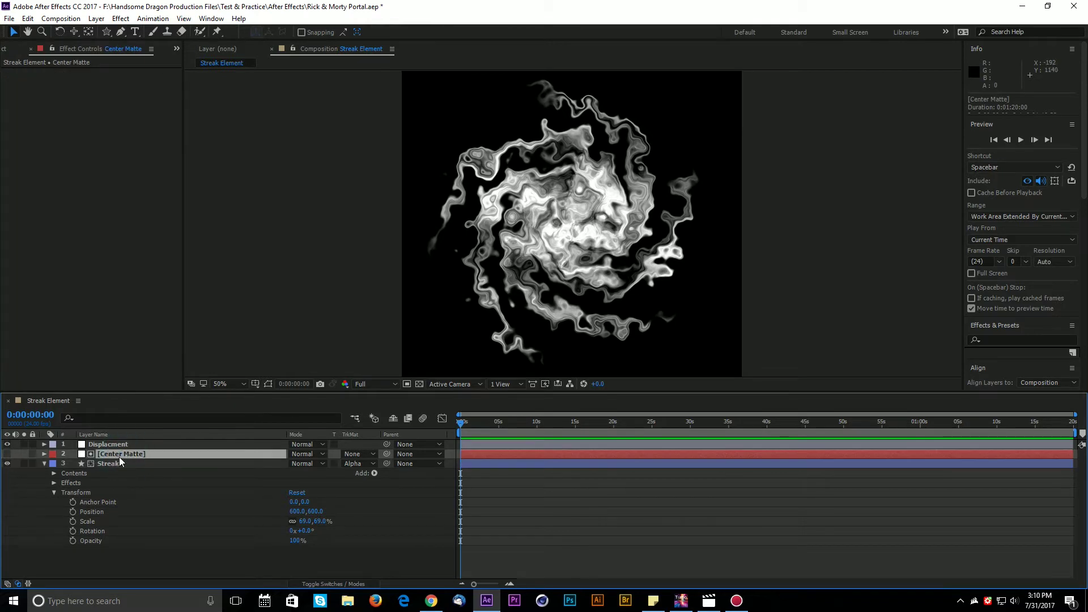
pyautogui.click(359, 464)
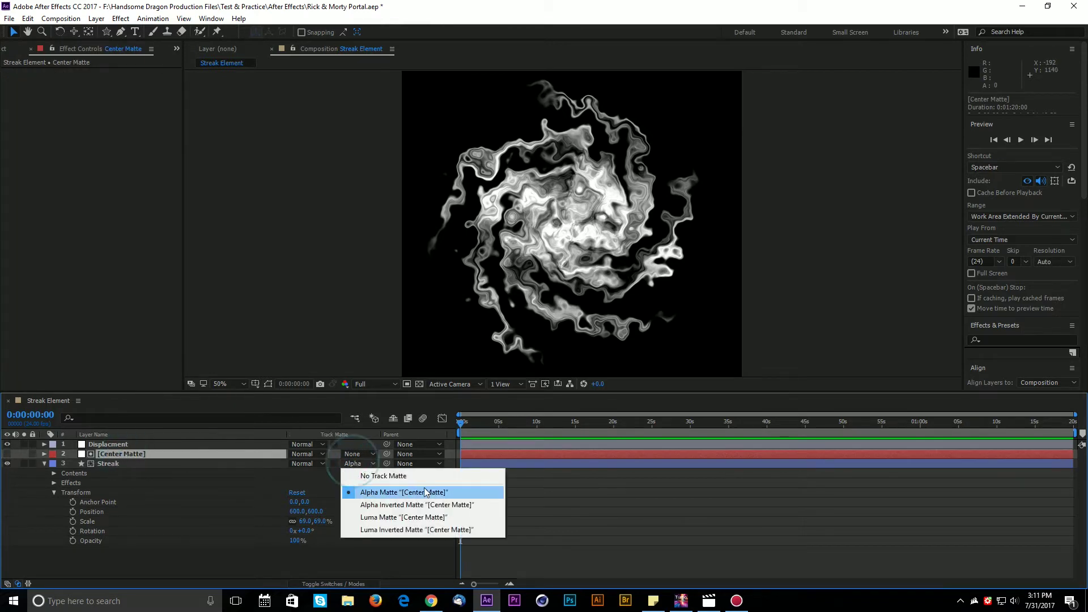
pyautogui.click(385, 474)
pyautogui.click(283, 548)
# Toggle Center Matte's visibility to compare the swirl, leaving it visible.
pyautogui.click(102, 457)
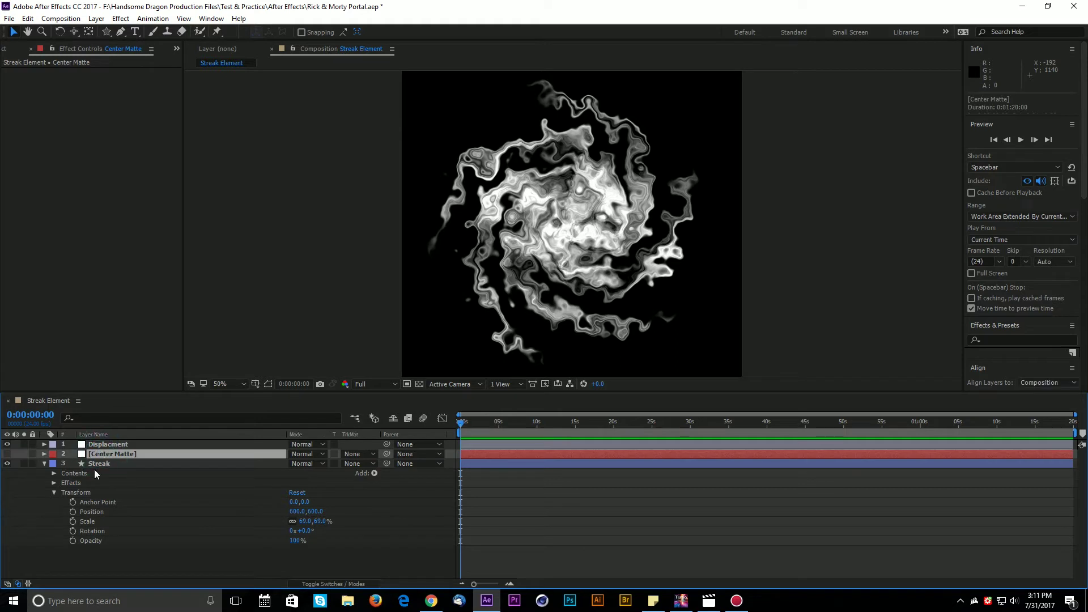
pyautogui.click(7, 454)
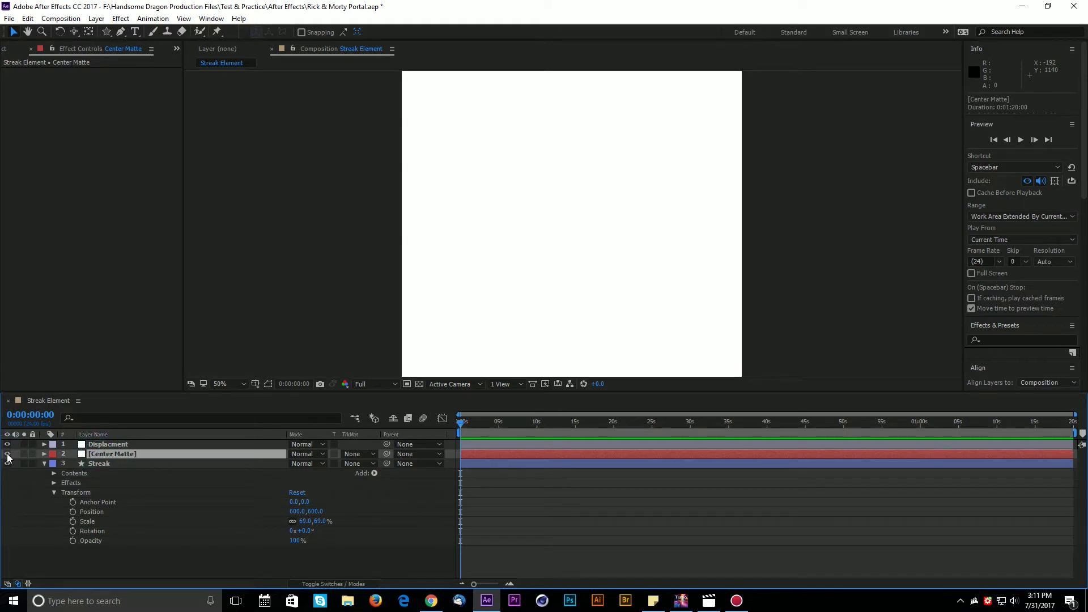
pyautogui.click(8, 456)
pyautogui.click(7, 455)
pyautogui.click(108, 36)
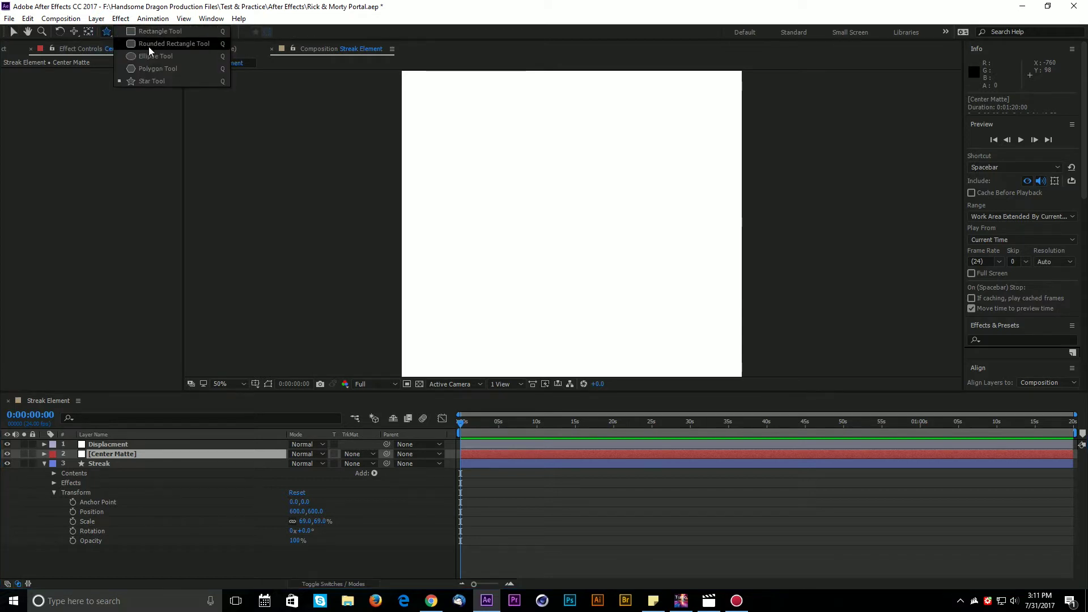
# Add a frame-filling ellipse mask to Center Matte and hide the Displacement layer.
pyautogui.click(153, 56)
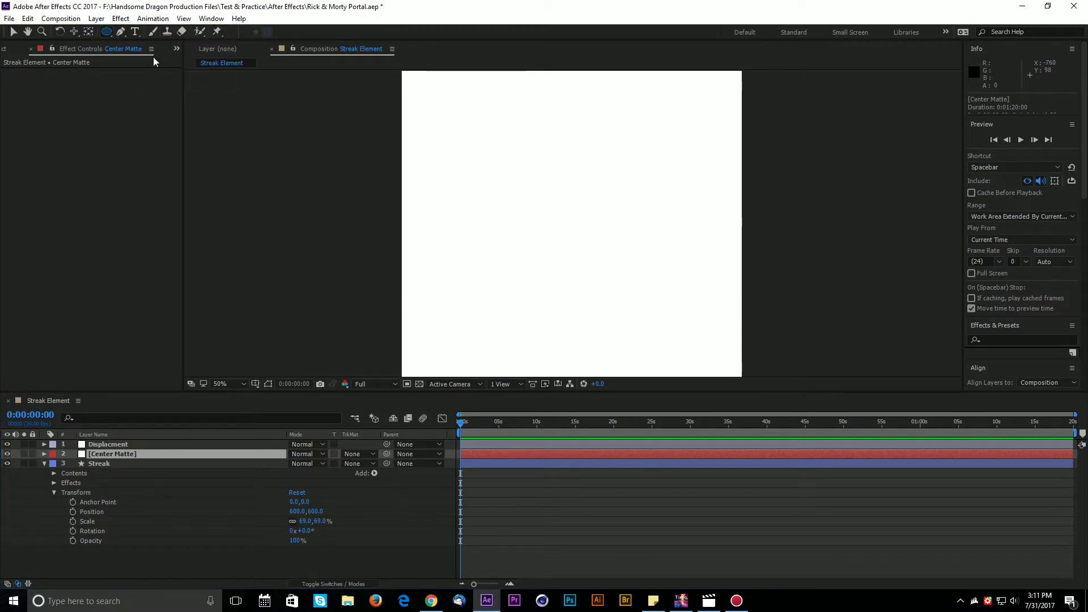
pyautogui.doubleClick(106, 32)
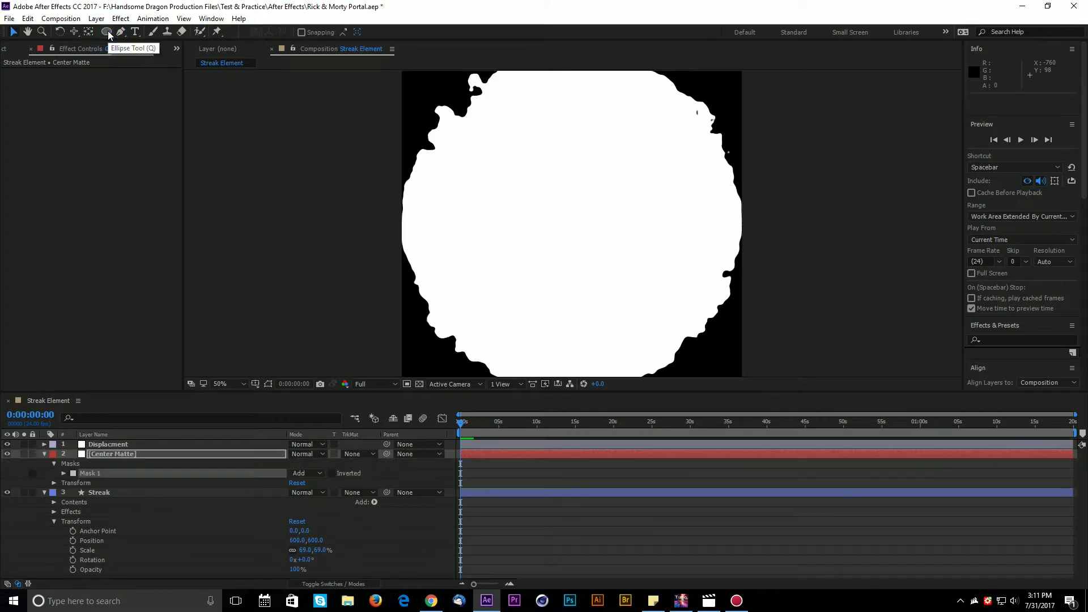
pyautogui.press('v')
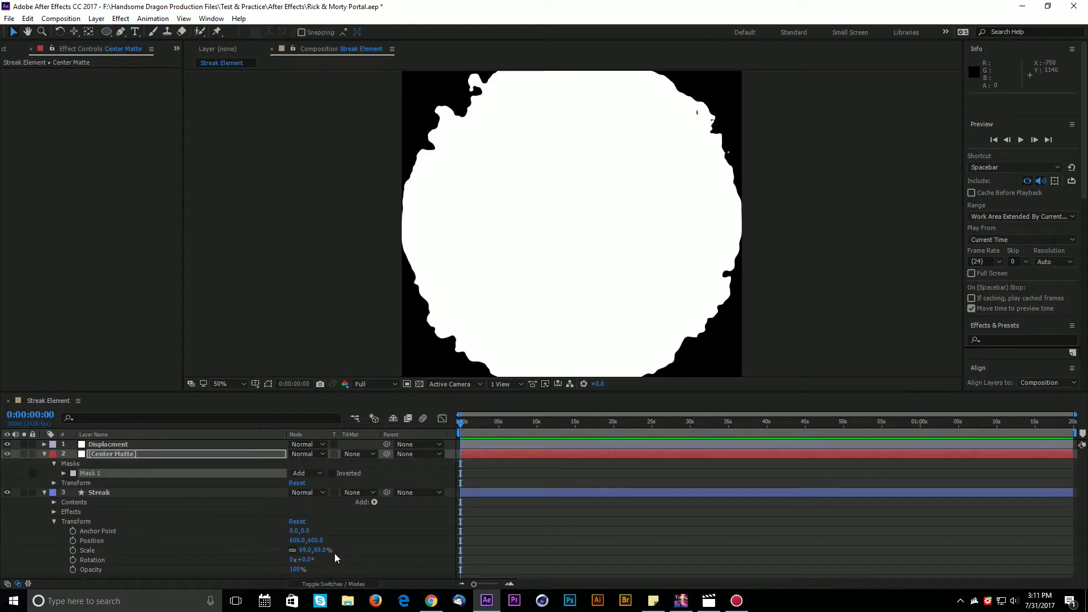
pyautogui.click(7, 444)
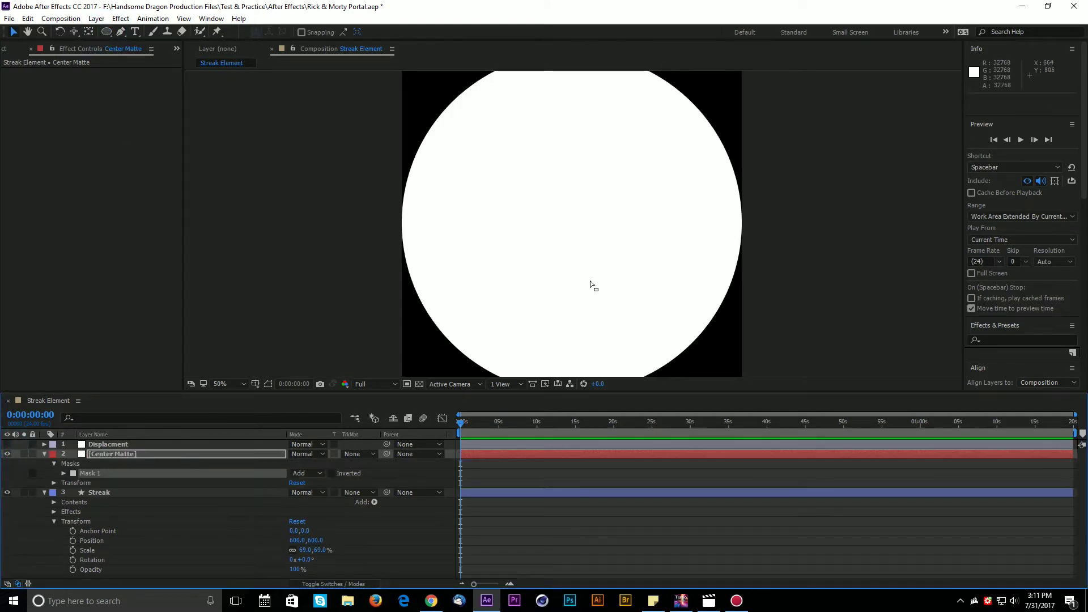
pyautogui.press(',')
pyautogui.press('.')
pyautogui.click(112, 492)
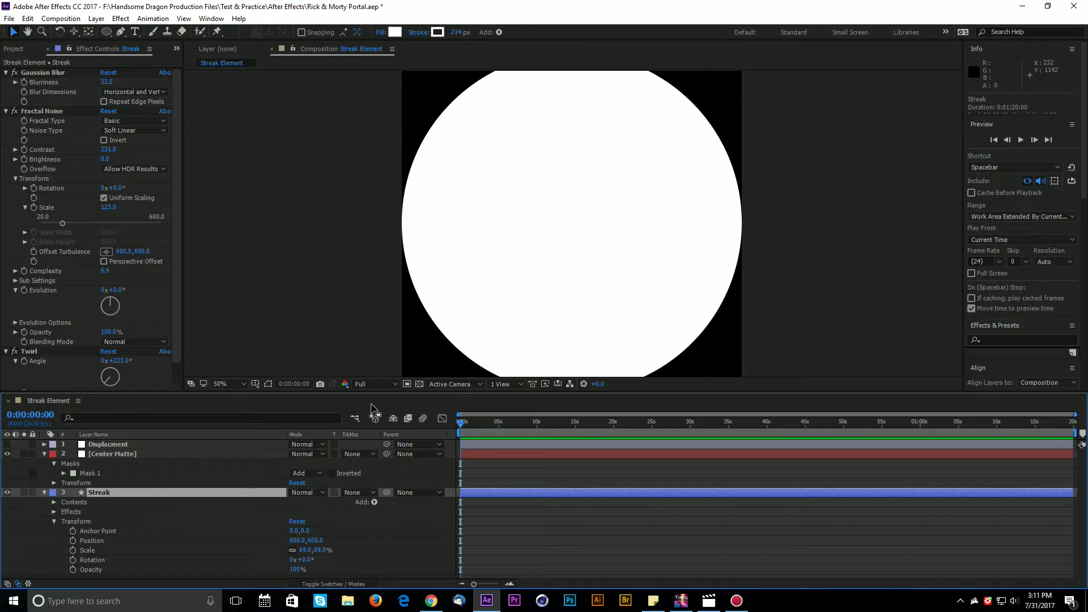
# Turn layer handles and paths back on in the composition viewer with Ctrl+Shift+H.
pyautogui.hotkey('ctrl', 'shift', 'h')
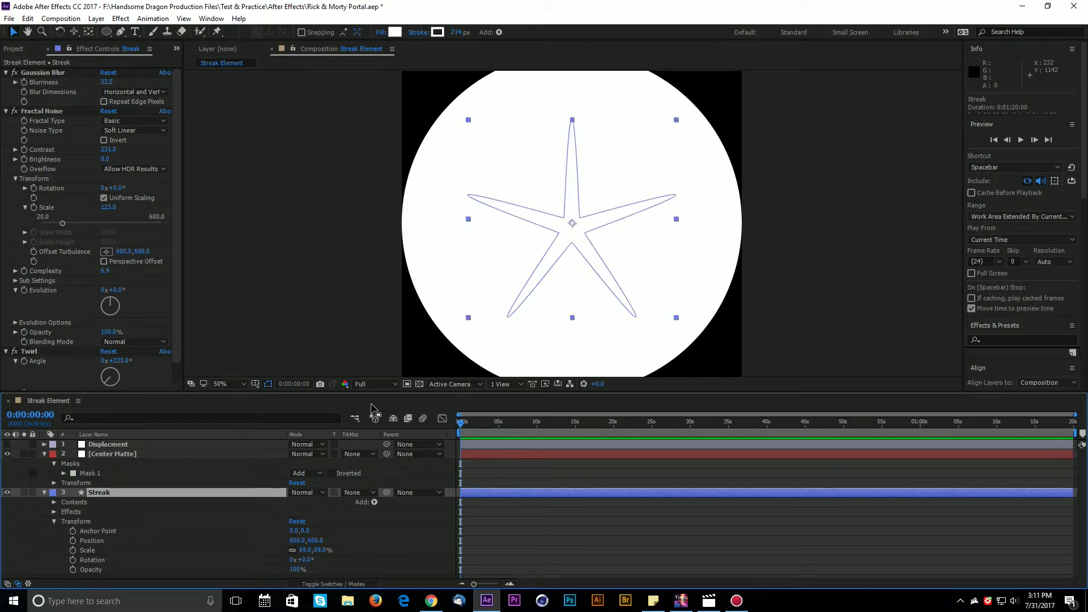
pyautogui.click(517, 466)
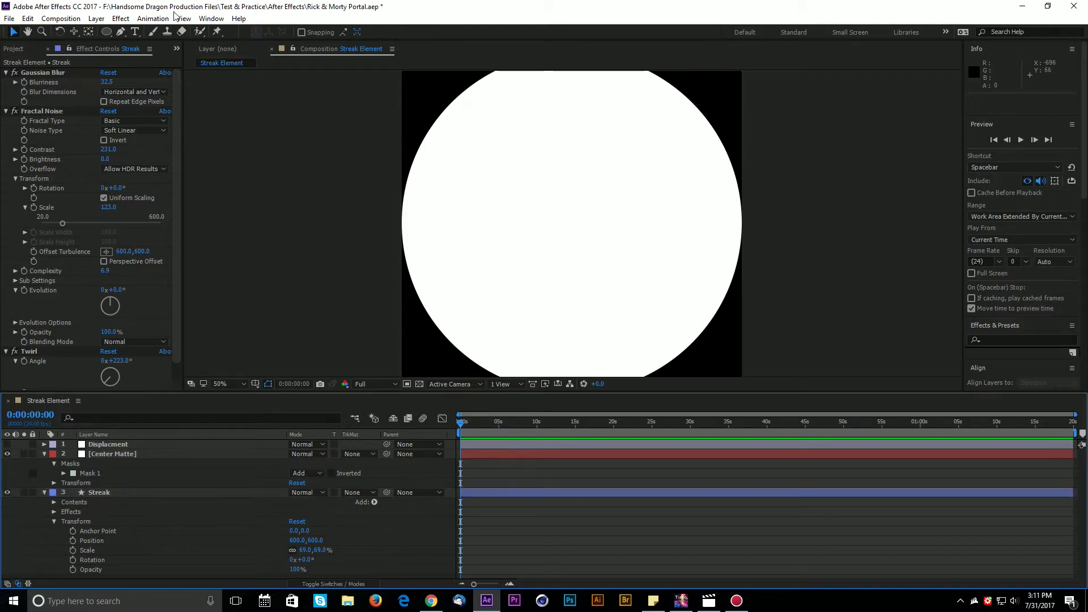
pyautogui.click(210, 18)
pyautogui.moveTo(153, 18)
pyautogui.moveTo(96, 23)
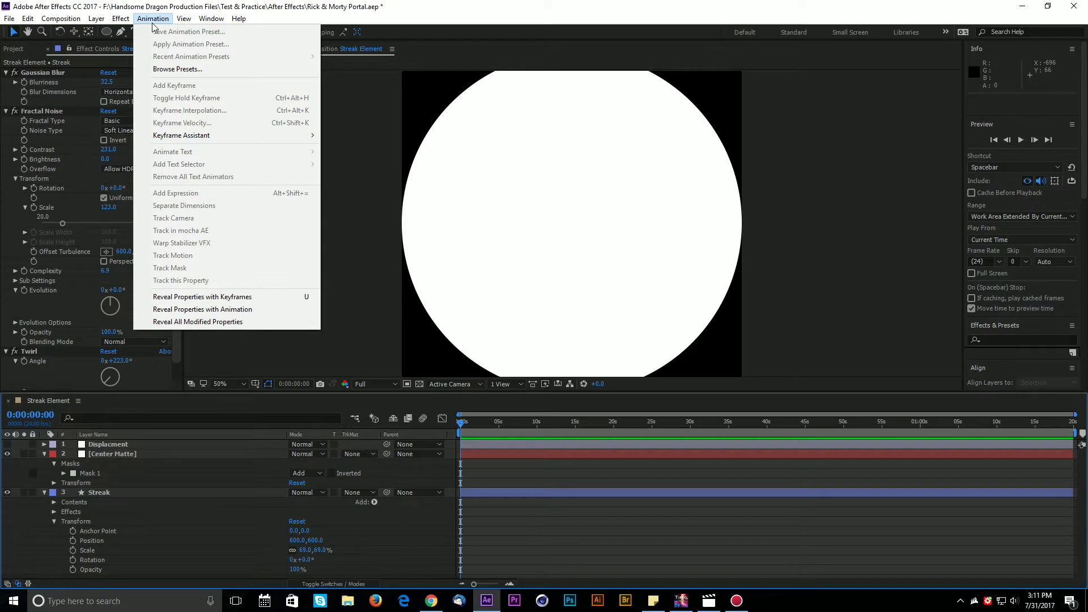
pyautogui.moveTo(185, 24)
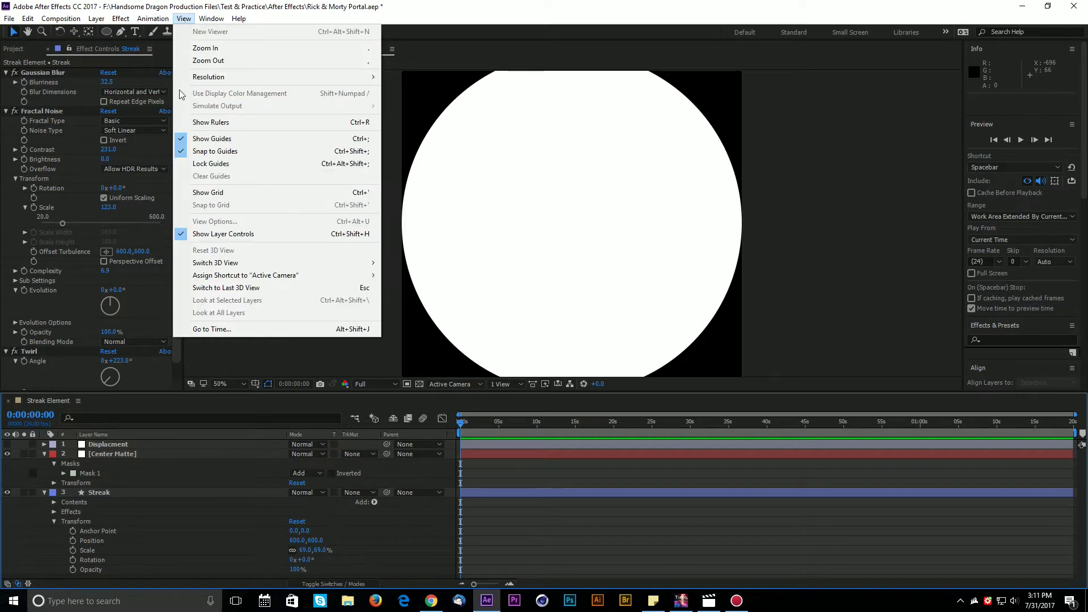
pyautogui.click(237, 234)
# Cycle layer controls off and on, then select Center Matte to reveal its circular mask.
pyautogui.click(127, 455)
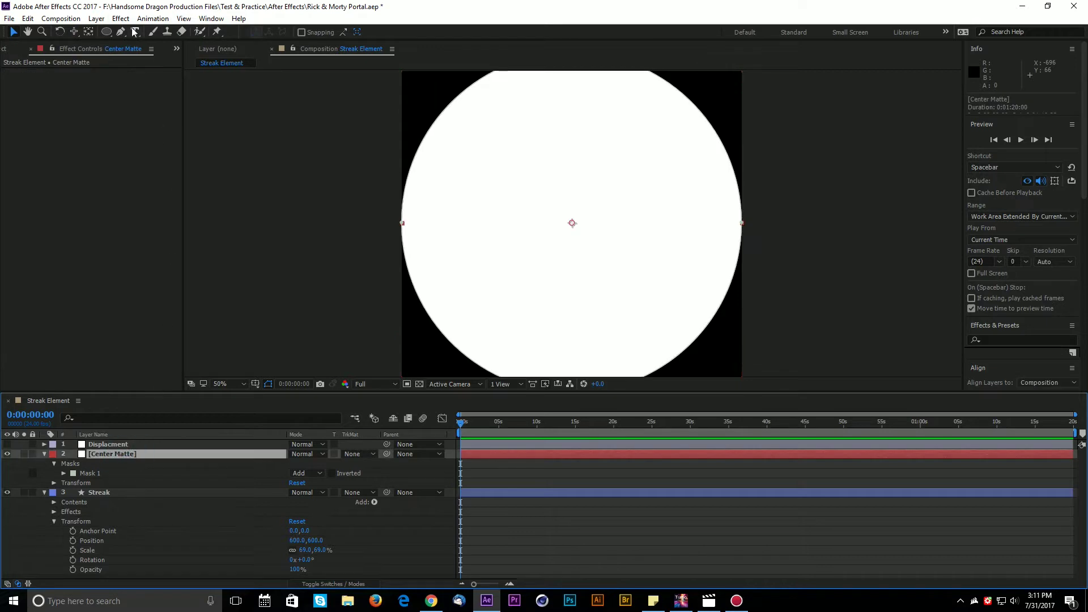
pyautogui.click(183, 18)
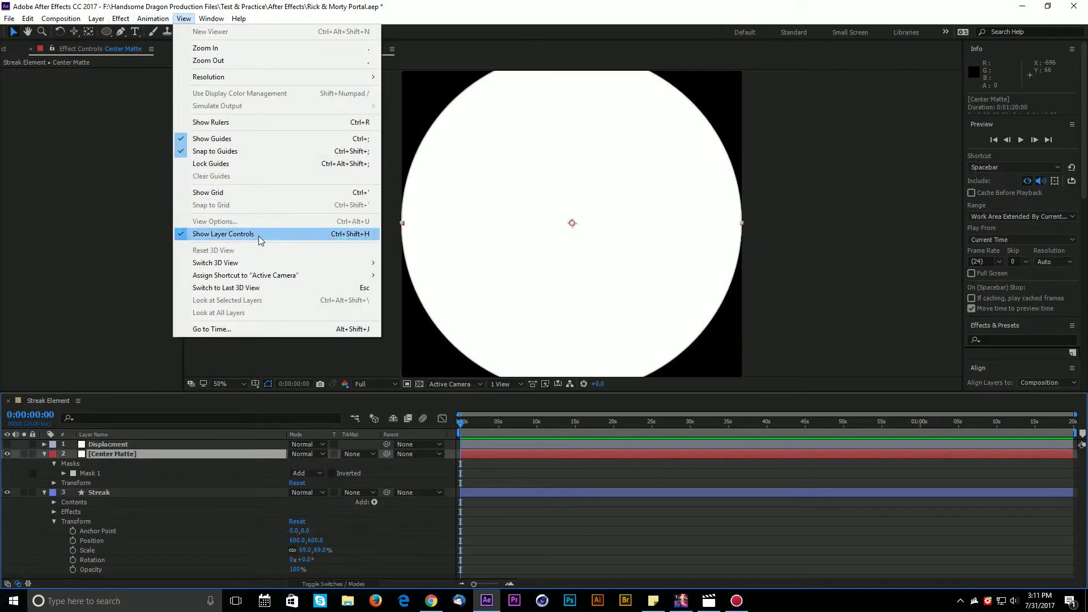
pyautogui.click(219, 238)
pyautogui.click(583, 513)
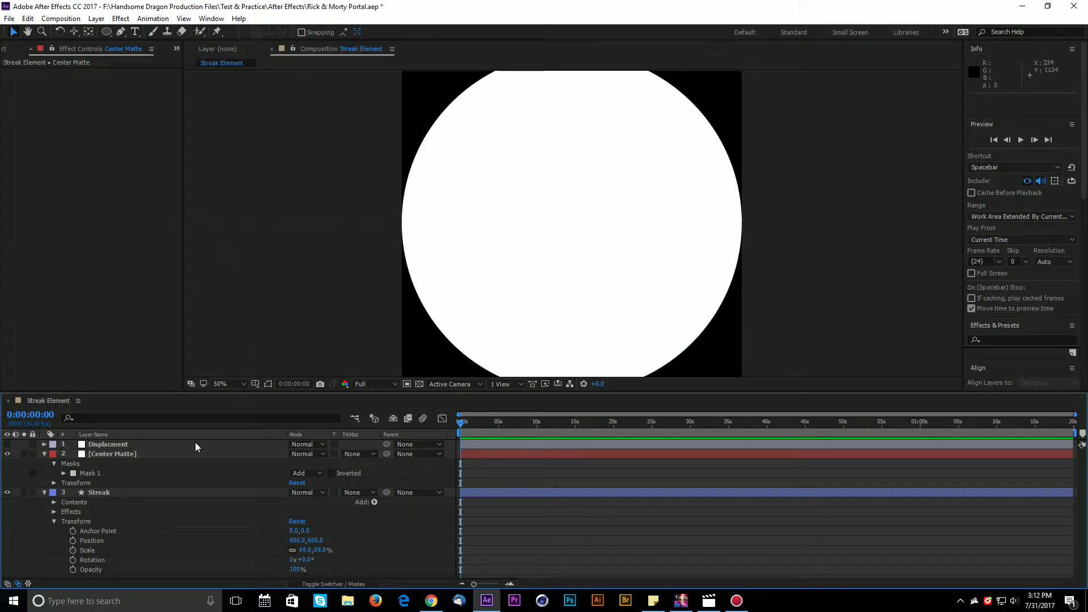
pyautogui.click(163, 454)
pyautogui.click(129, 492)
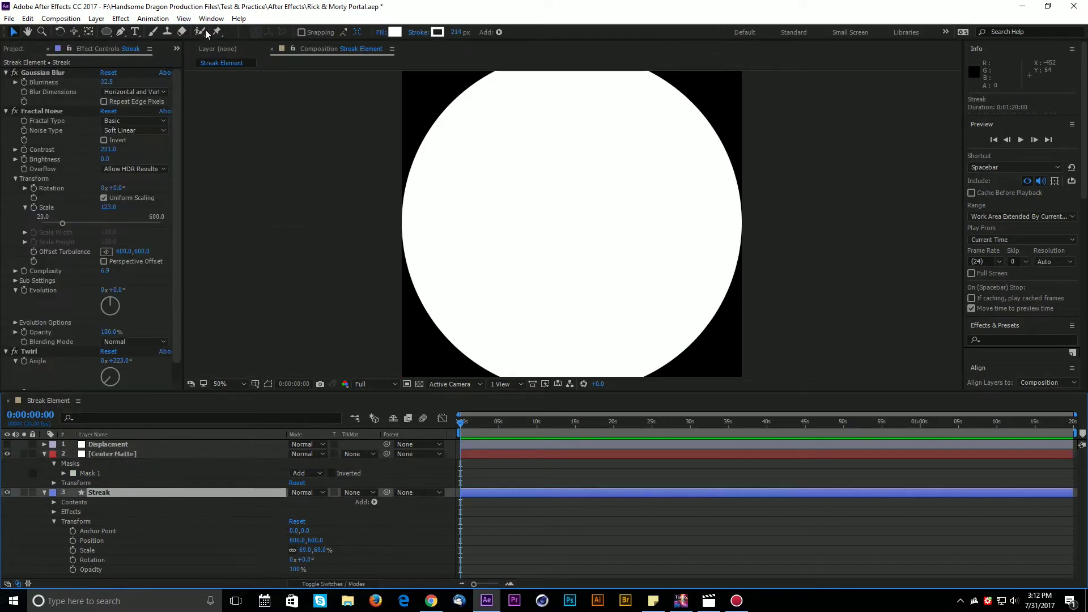
pyautogui.click(183, 19)
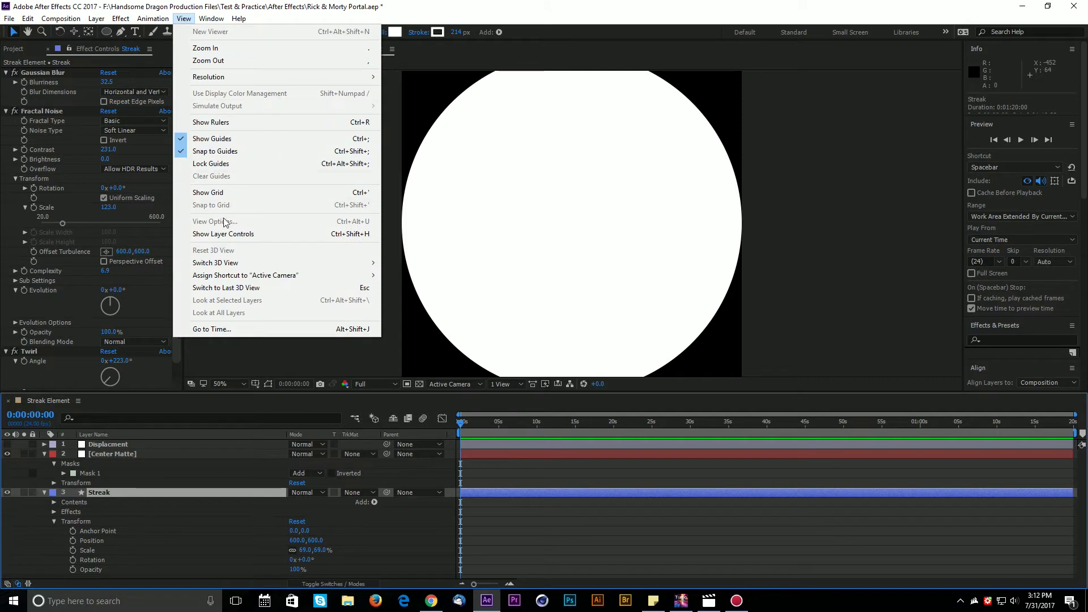
pyautogui.click(225, 234)
pyautogui.click(612, 477)
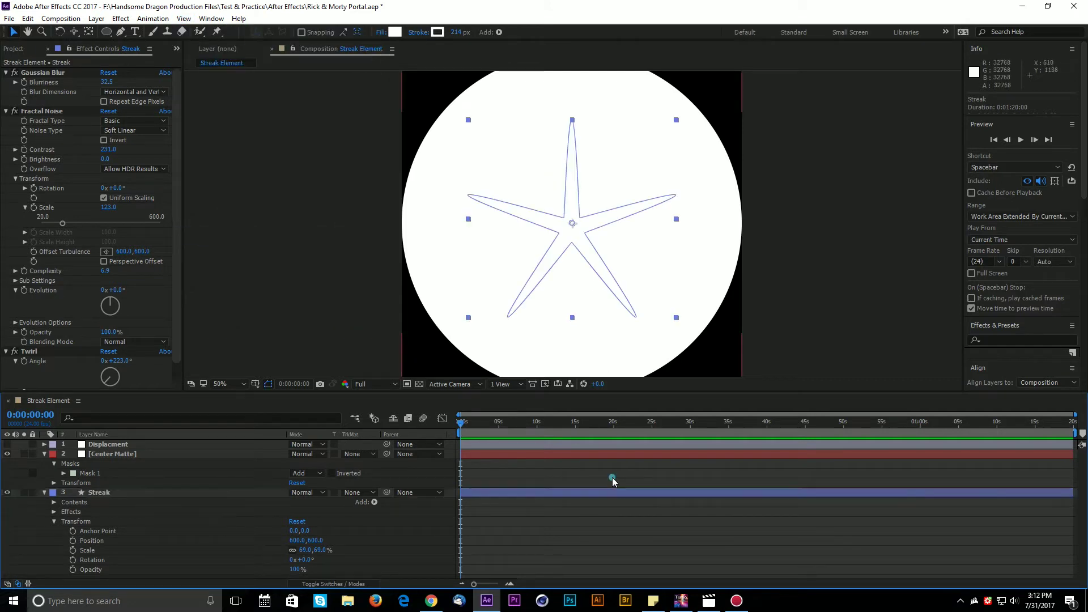
pyautogui.click(145, 455)
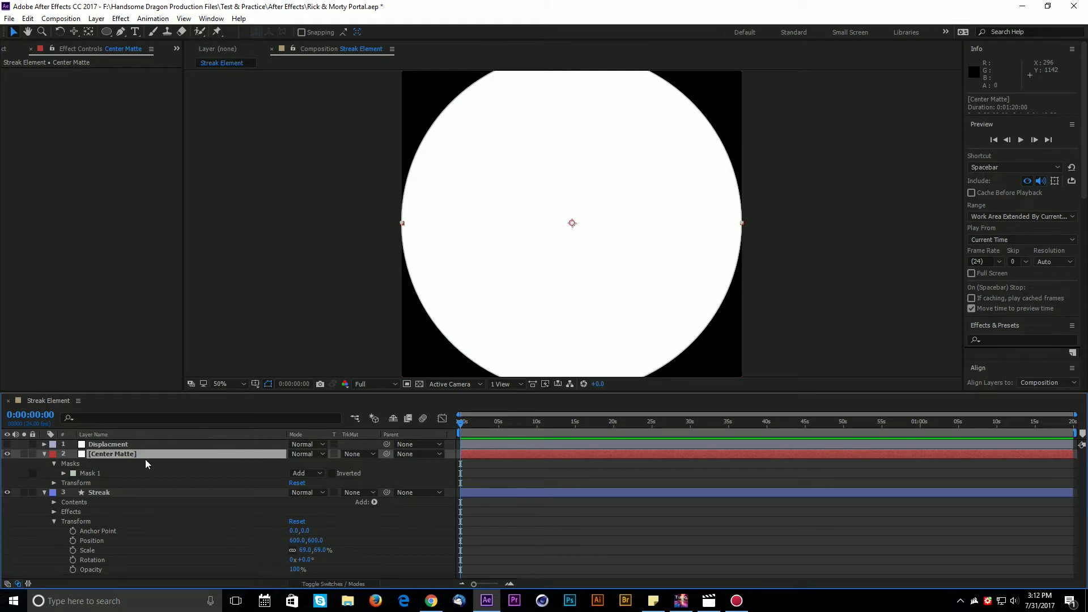
pyautogui.click(122, 456)
# Set the viewer magnification to Fit to show the whole composition.
pyautogui.scroll(-2, 573, 233)
pyautogui.scroll(2, 574, 234)
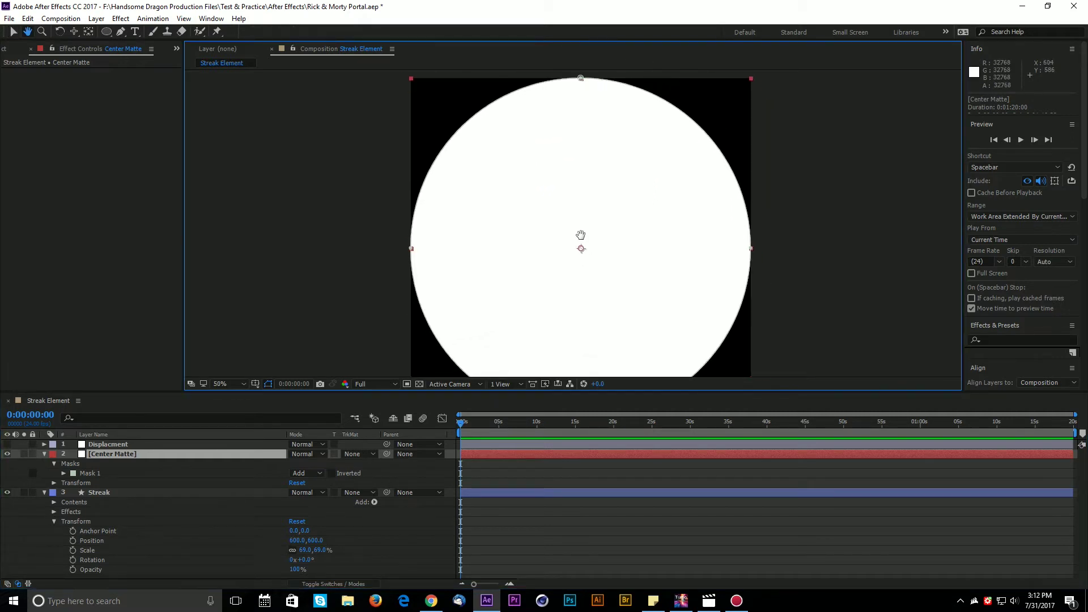
pyautogui.click(221, 384)
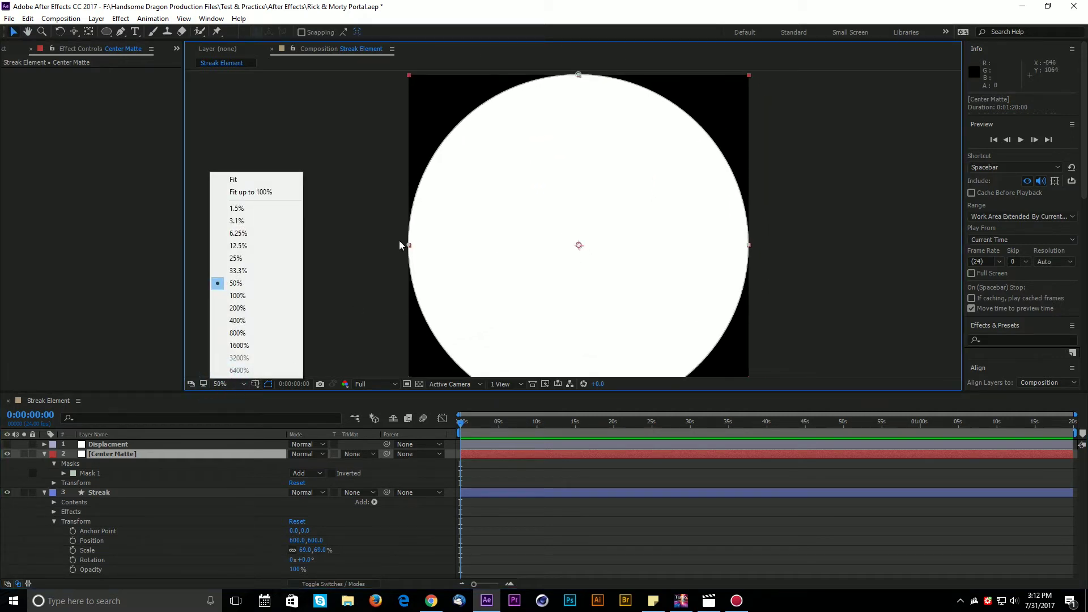
pyautogui.click(231, 180)
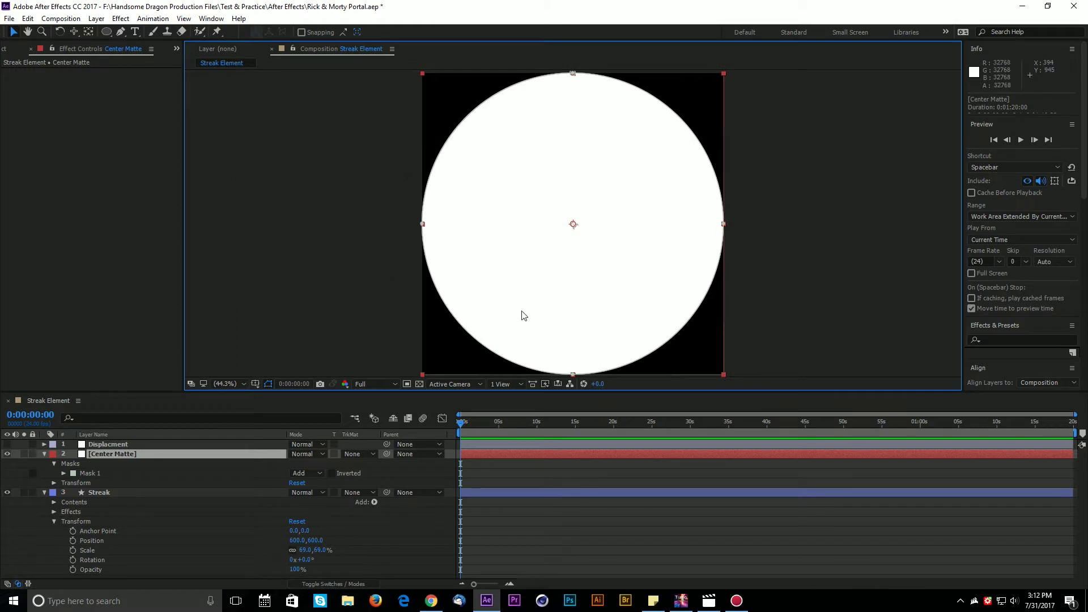
# Free Transform Center Matte's Mask 1 and shrink it to a small central disc.
pyautogui.click(64, 475)
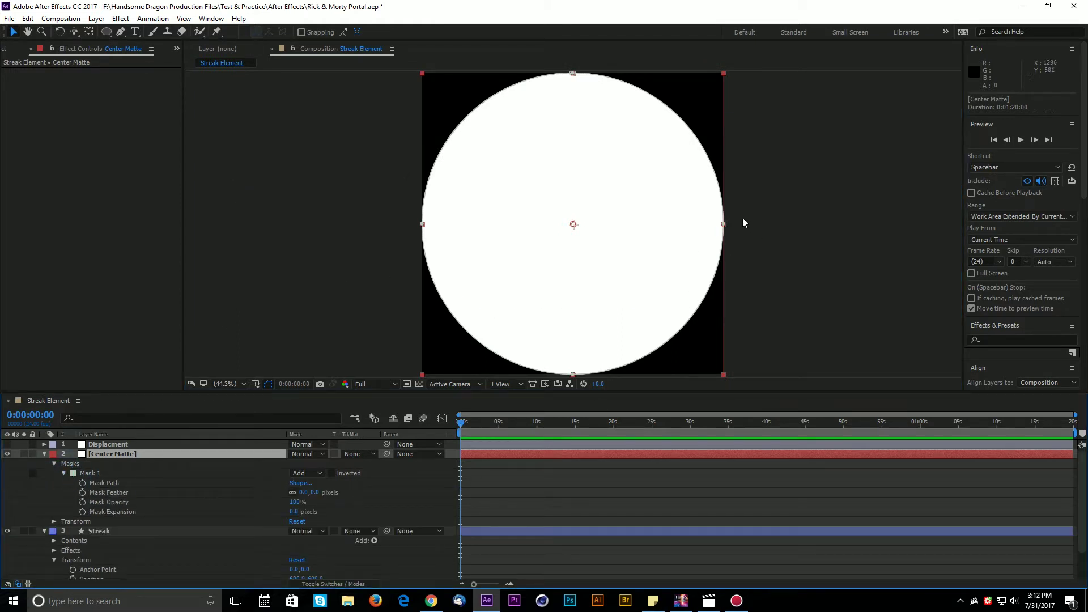
pyautogui.click(85, 474)
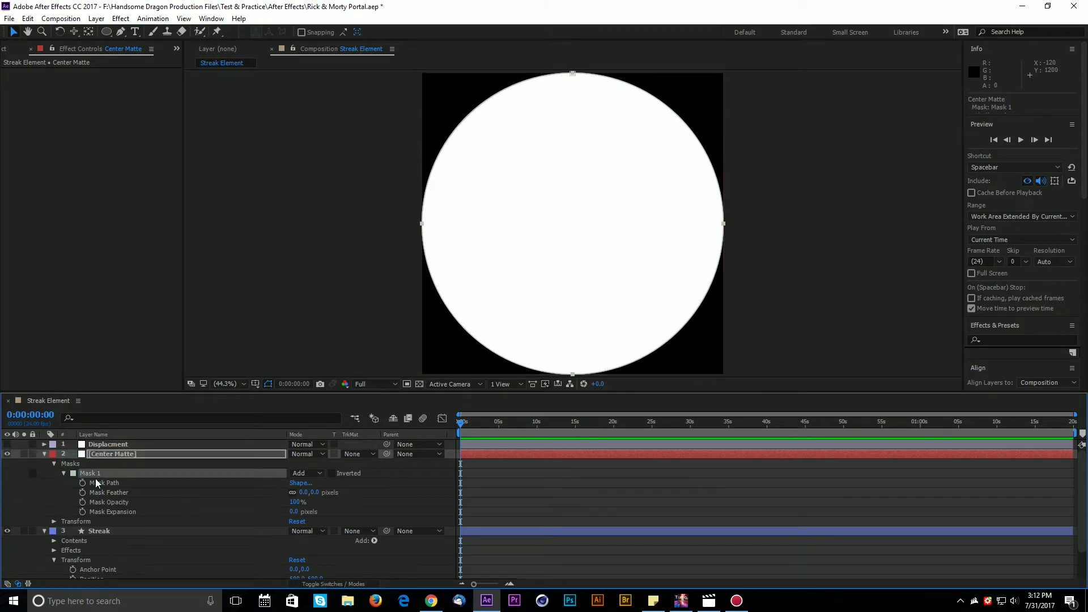
pyautogui.doubleClick(723, 223)
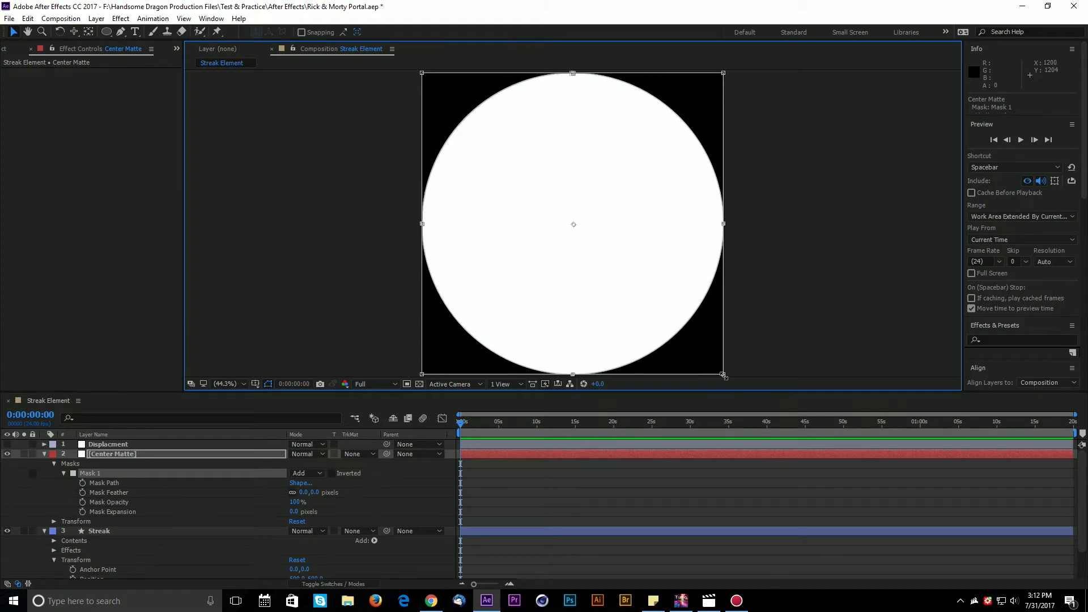
pyautogui.moveTo(722, 374)
pyautogui.mouseDown()
pyautogui.moveTo(649, 284)
pyautogui.moveTo(600, 255)
pyautogui.mouseUp()
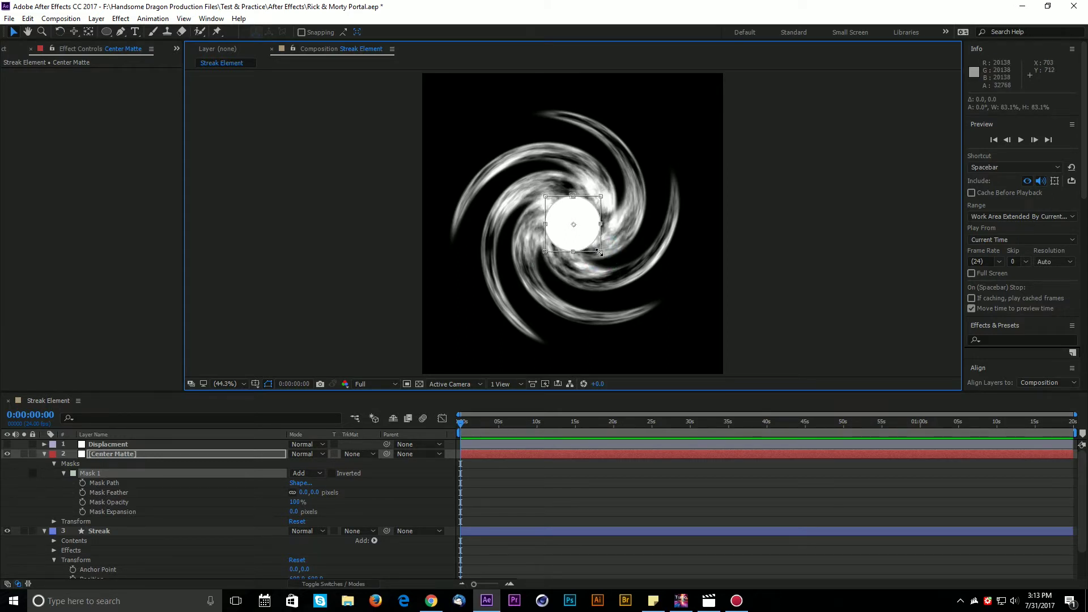
# Show the mode and track matte columns in the Timeline.
pyautogui.click(522, 450)
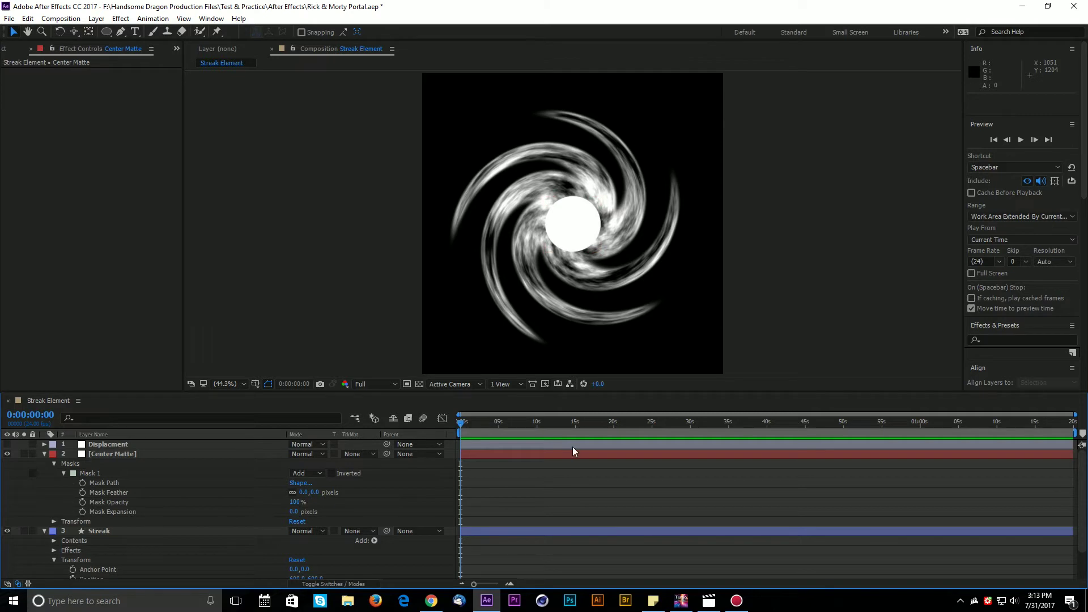
pyautogui.click(112, 455)
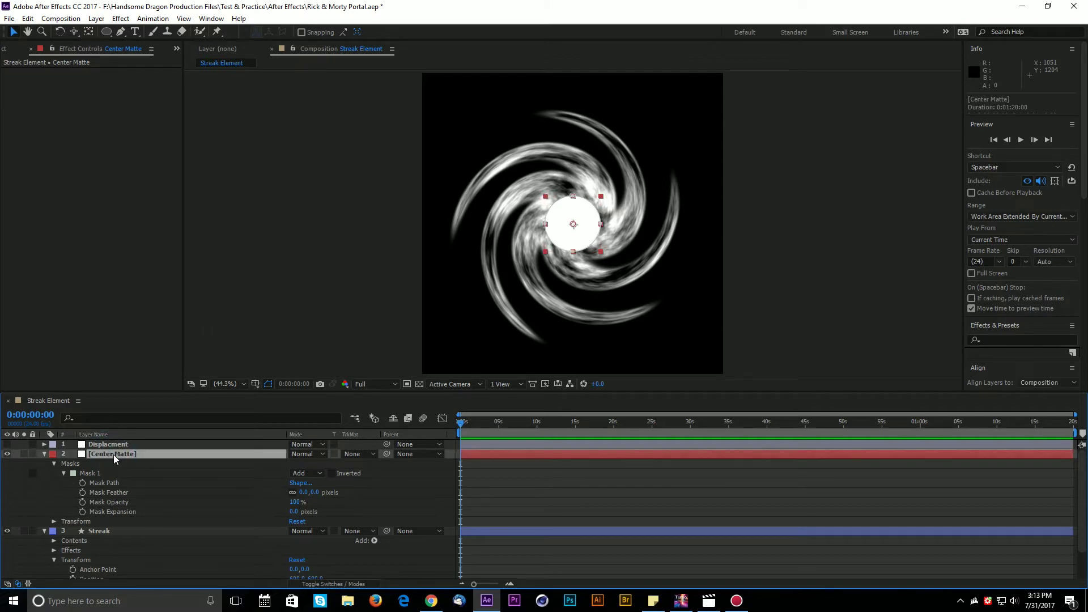
pyautogui.click(113, 539)
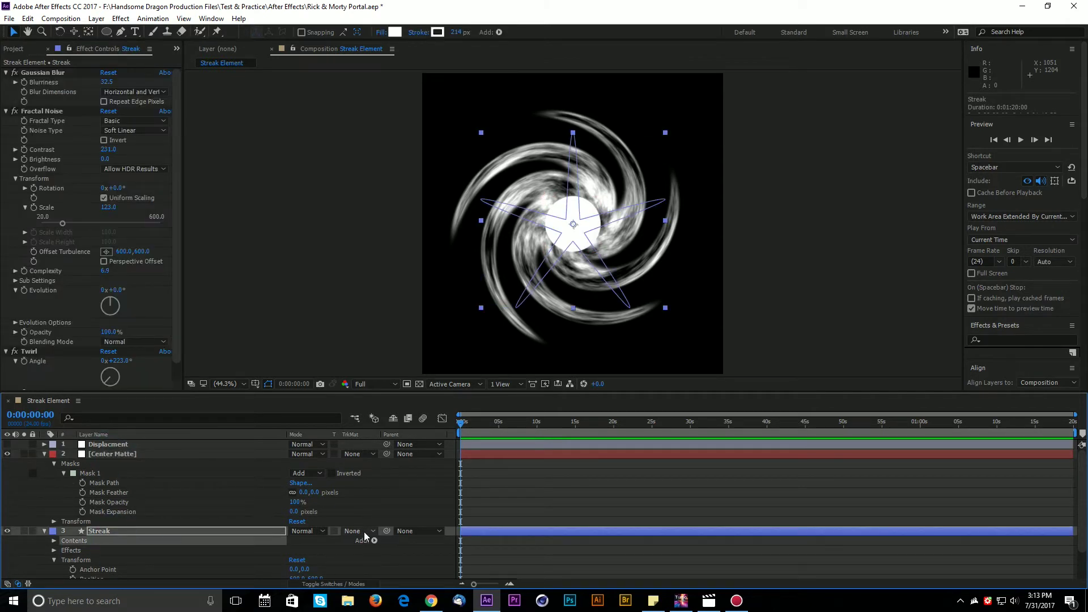
pyautogui.click(341, 561)
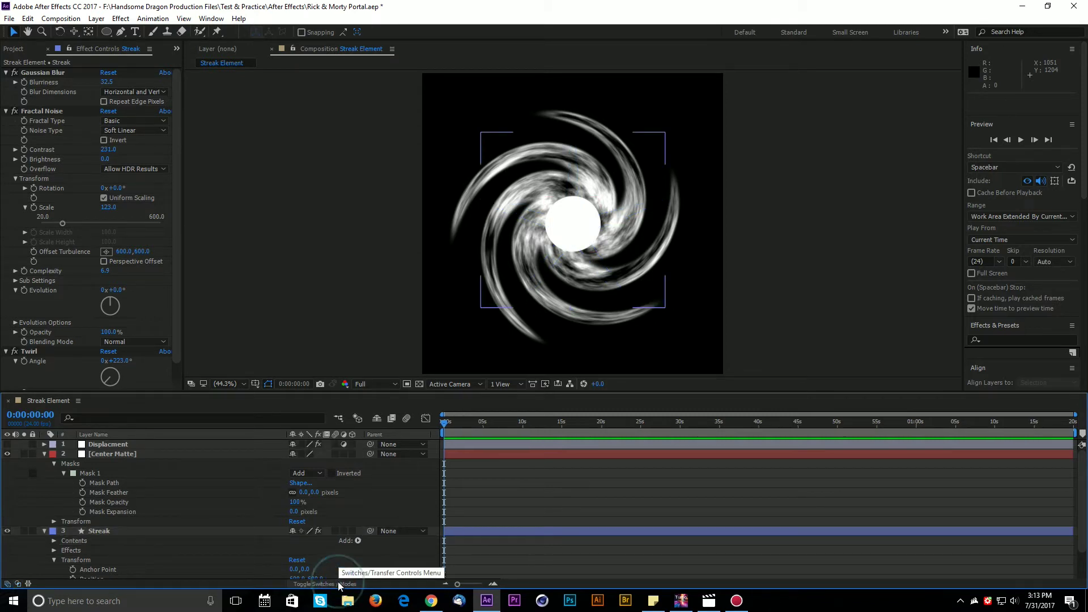
pyautogui.click(339, 584)
pyautogui.click(339, 584)
pyautogui.click(339, 584)
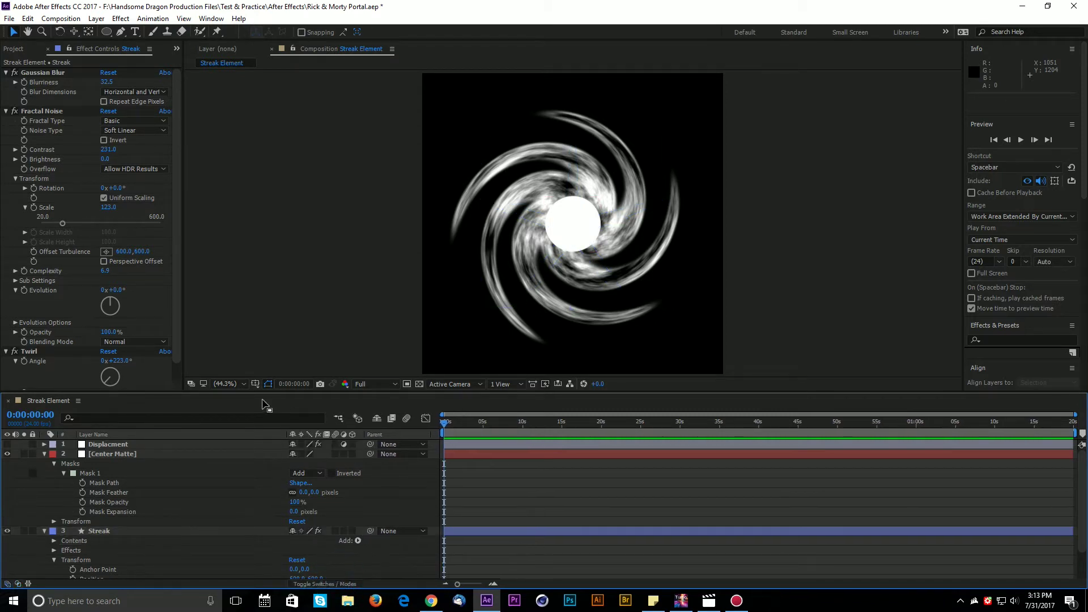
pyautogui.click(329, 583)
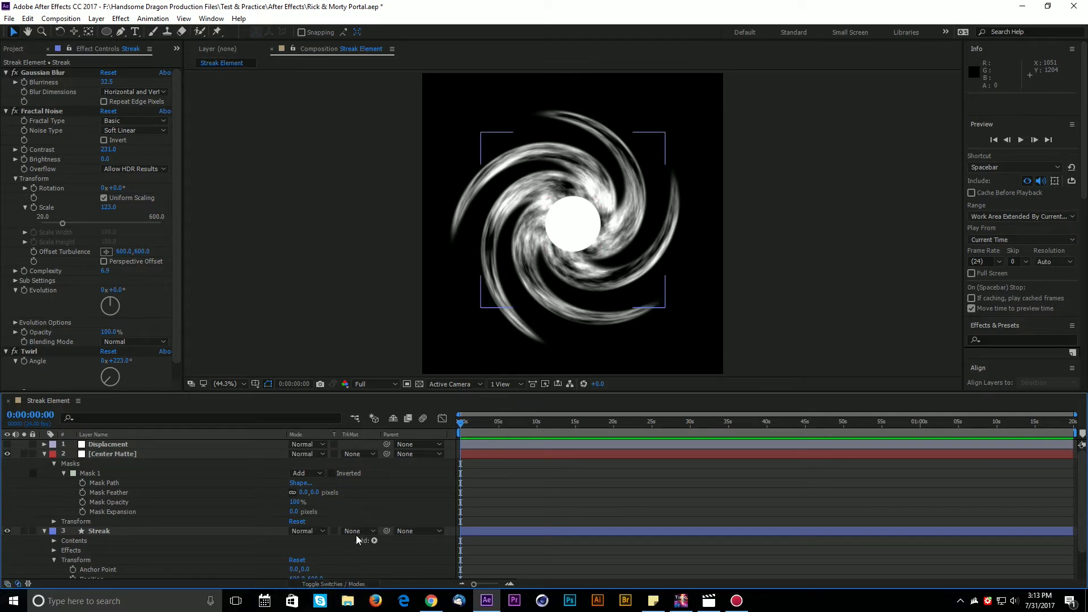
# Set Streak's TrkMat to Alpha Inverted Matte "[Center Matte]", then compare with the green portal clip.
pyautogui.click(123, 537)
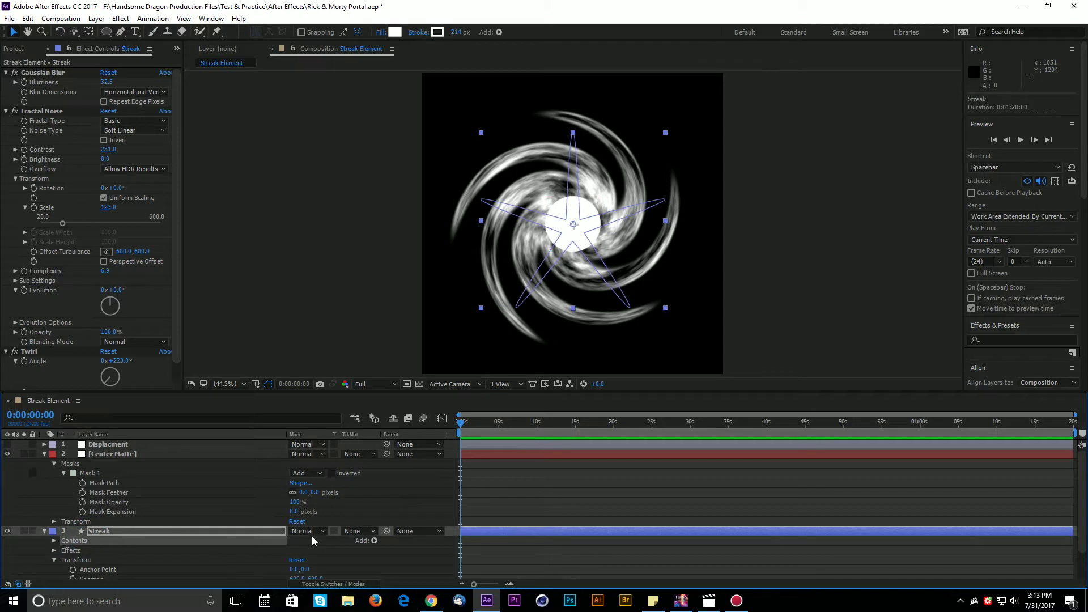
pyautogui.click(352, 531)
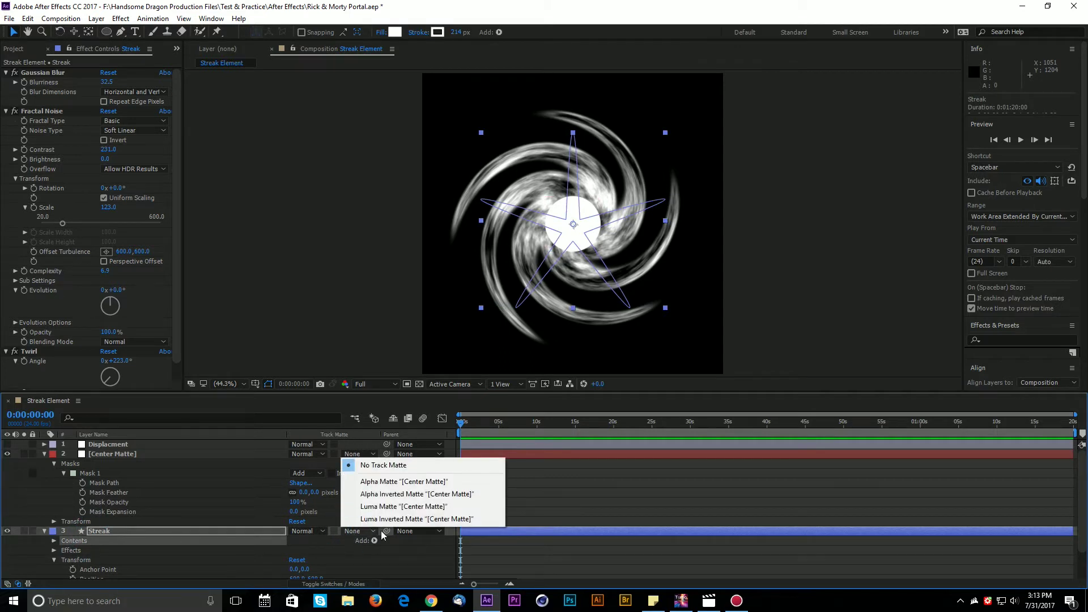
pyautogui.click(393, 482)
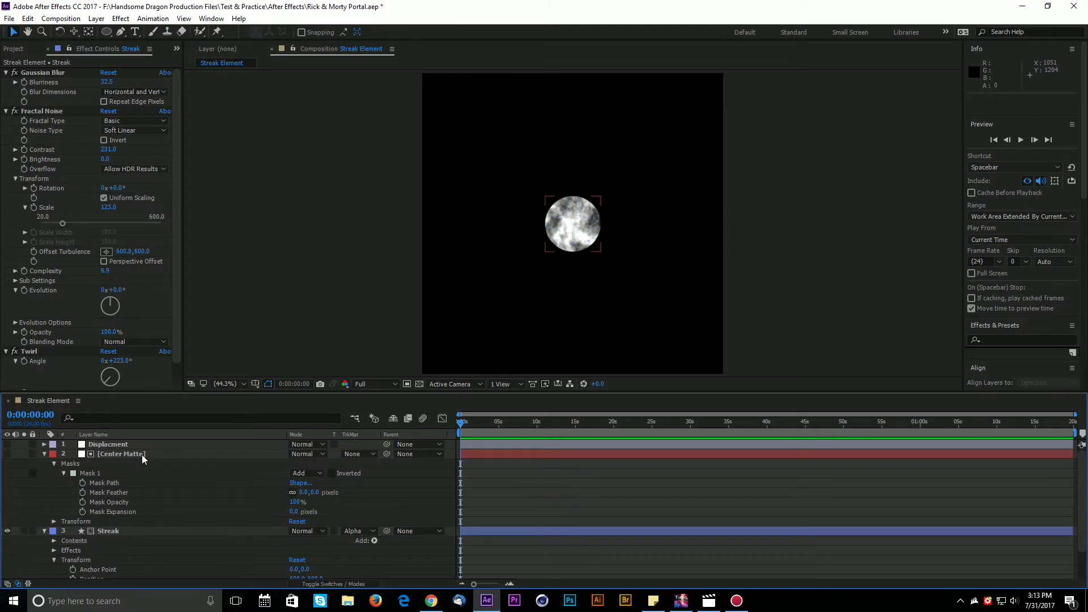
pyautogui.click(141, 455)
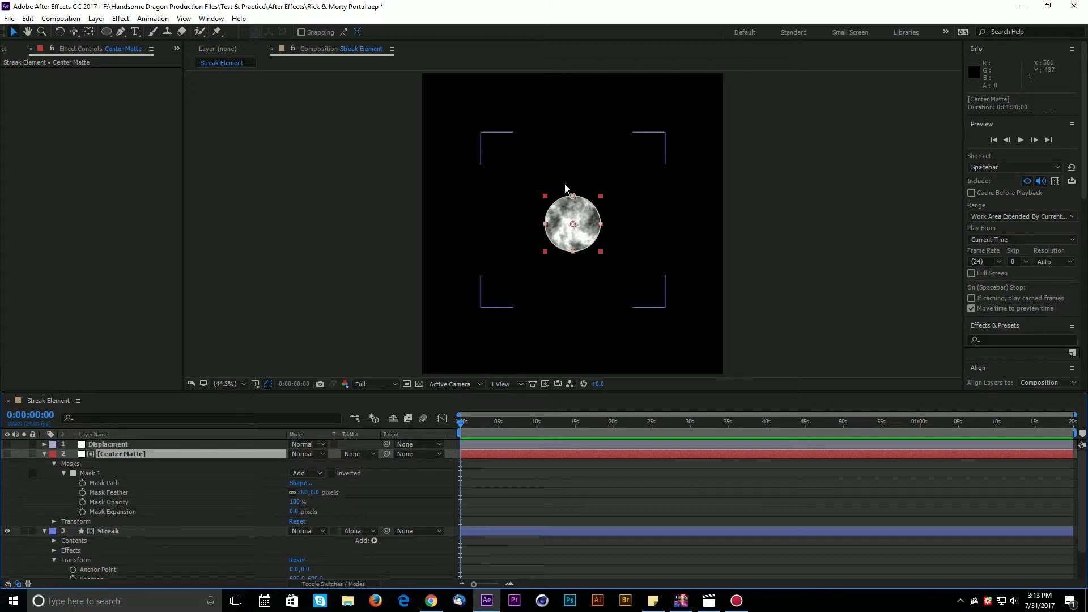
pyautogui.click(105, 531)
pyautogui.click(348, 530)
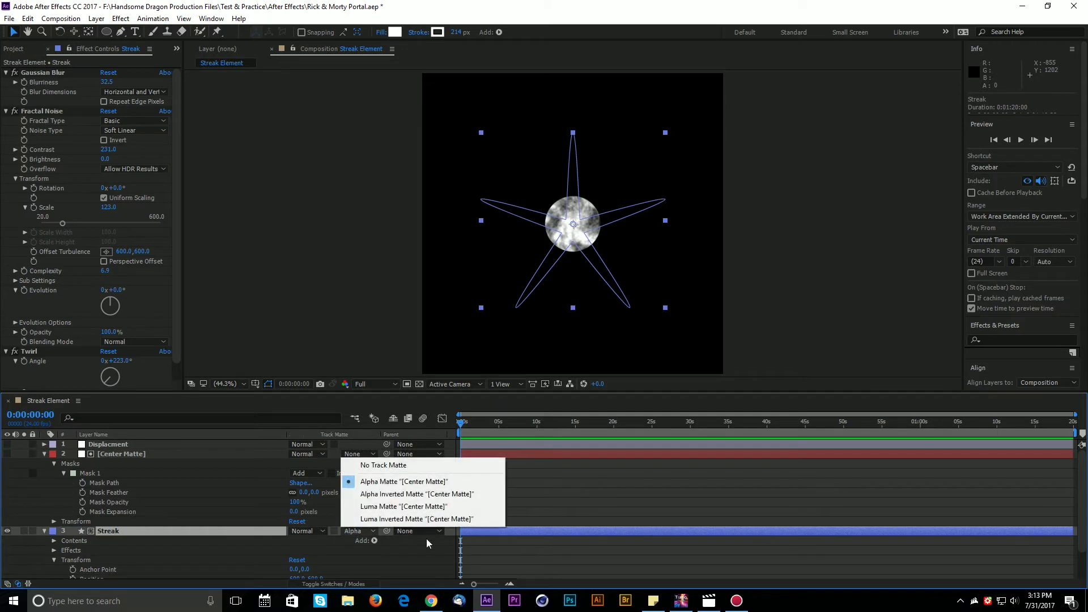
pyautogui.click(452, 498)
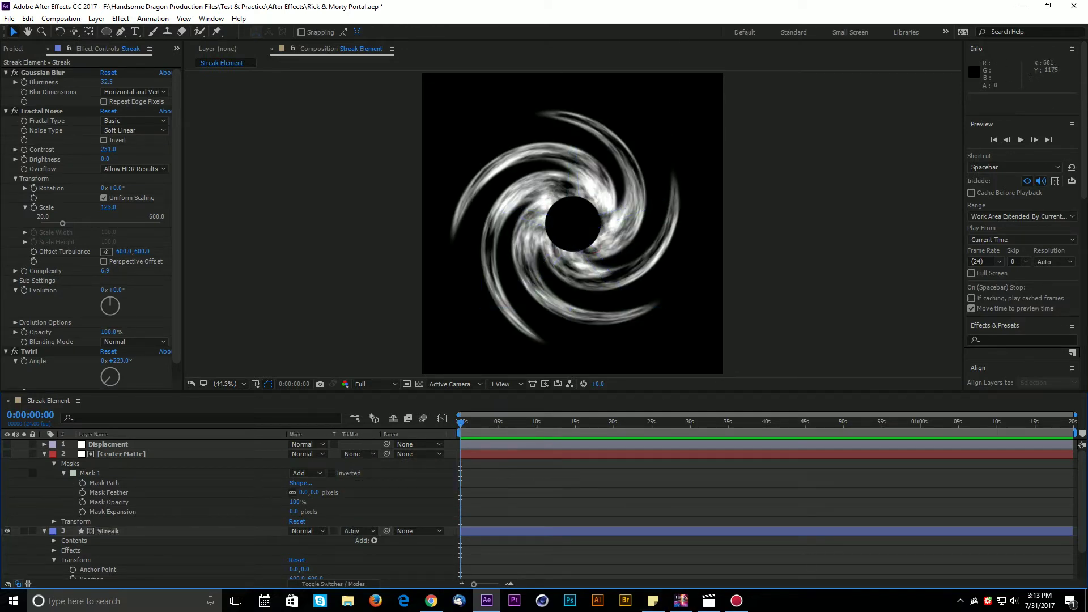
pyautogui.click(708, 601)
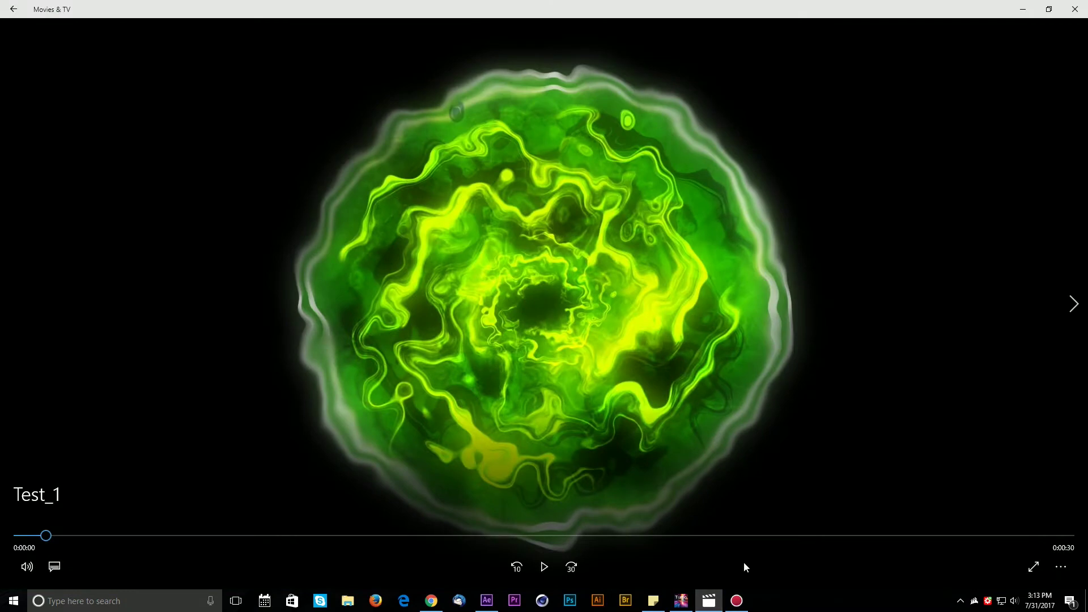
pyautogui.click(709, 600)
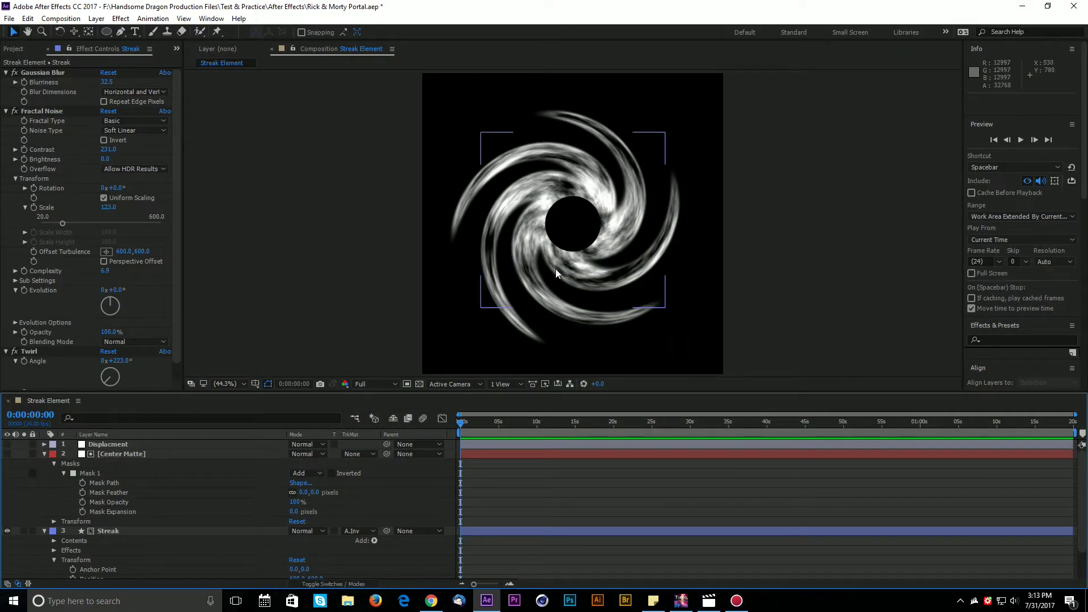
# Set Center Matte's Mask 1 feather to 52.0, 52.0 pixels.
pyautogui.click(84, 473)
pyautogui.click(96, 473)
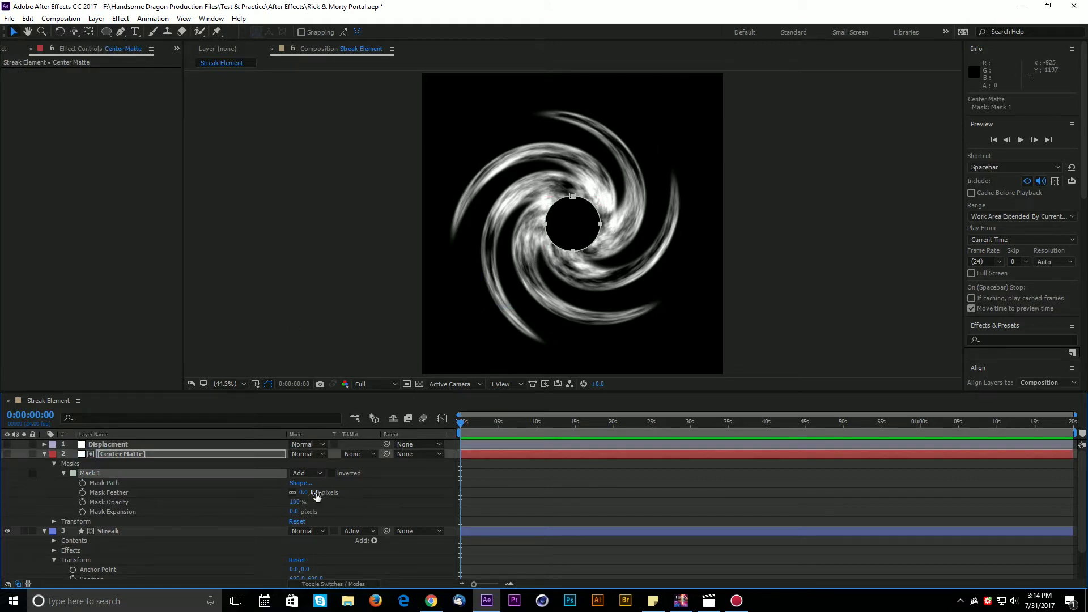
pyautogui.moveTo(318, 493); pyautogui.dragTo(336, 484)
pyautogui.click(380, 502)
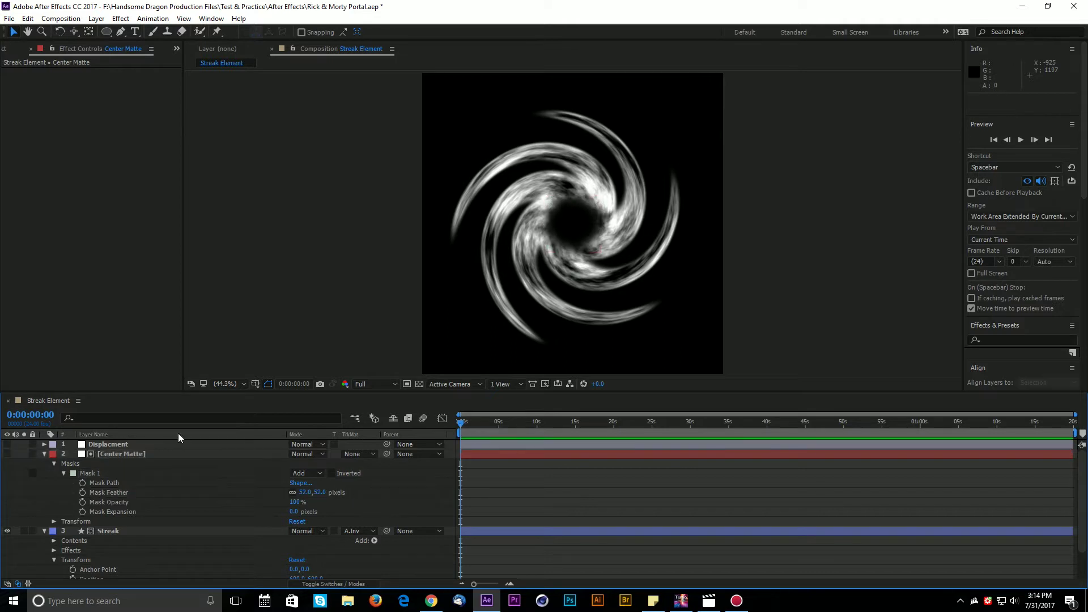
# Enable the Displacment layer to distort the swirl and check it against the reference clip.
pyautogui.click(114, 445)
pyautogui.click(7, 445)
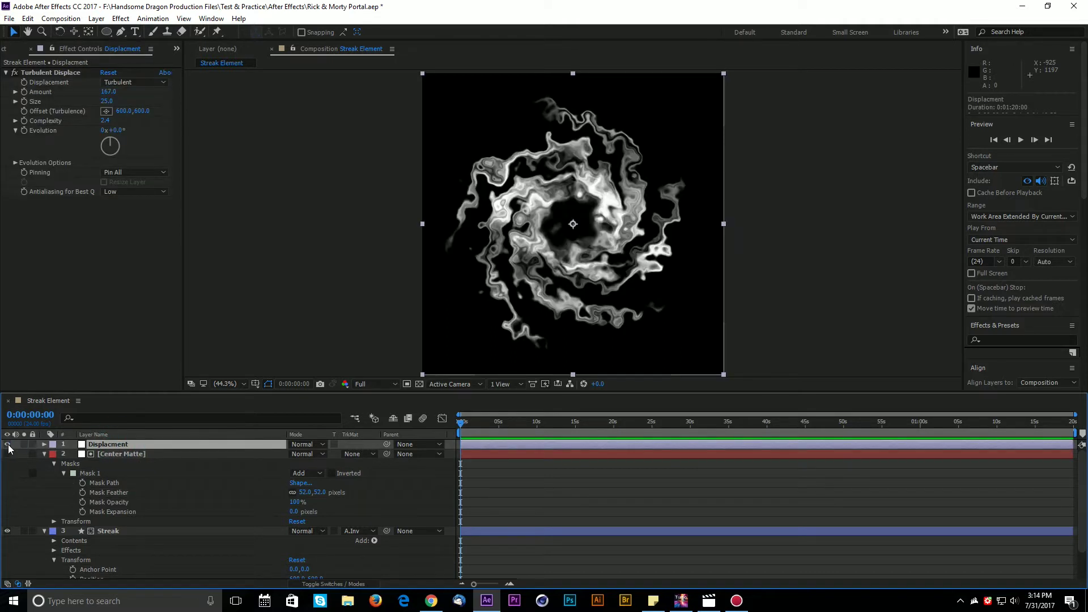
pyautogui.click(554, 535)
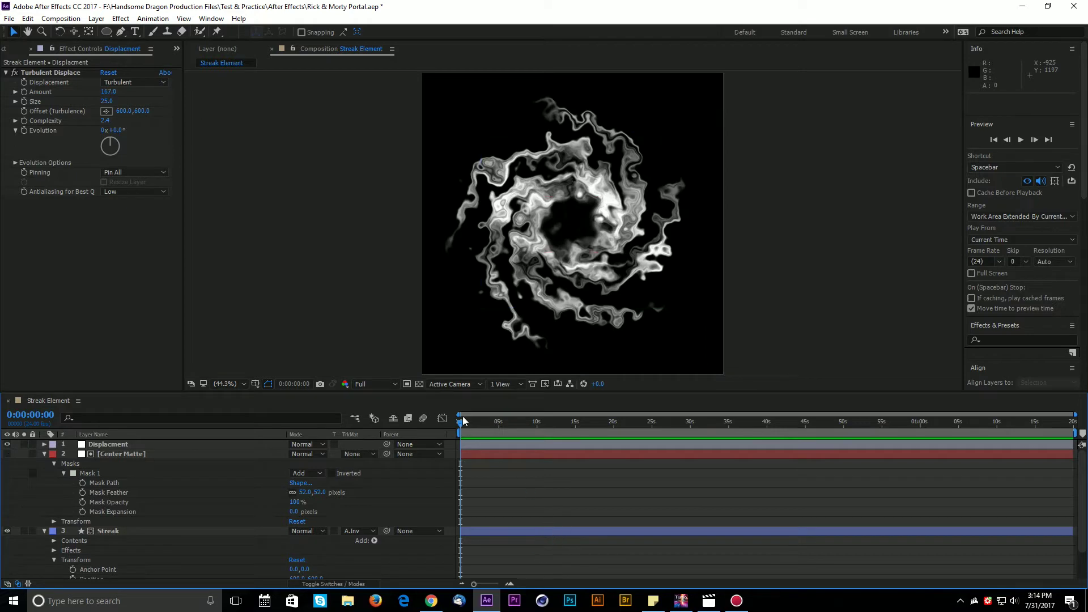
pyautogui.click(708, 600)
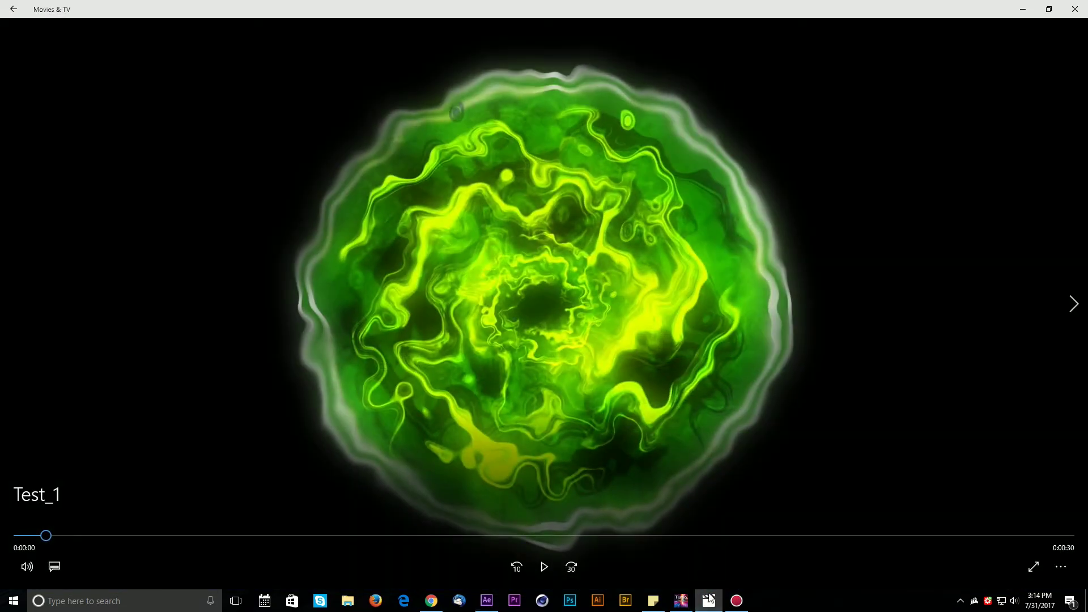
pyautogui.click(709, 599)
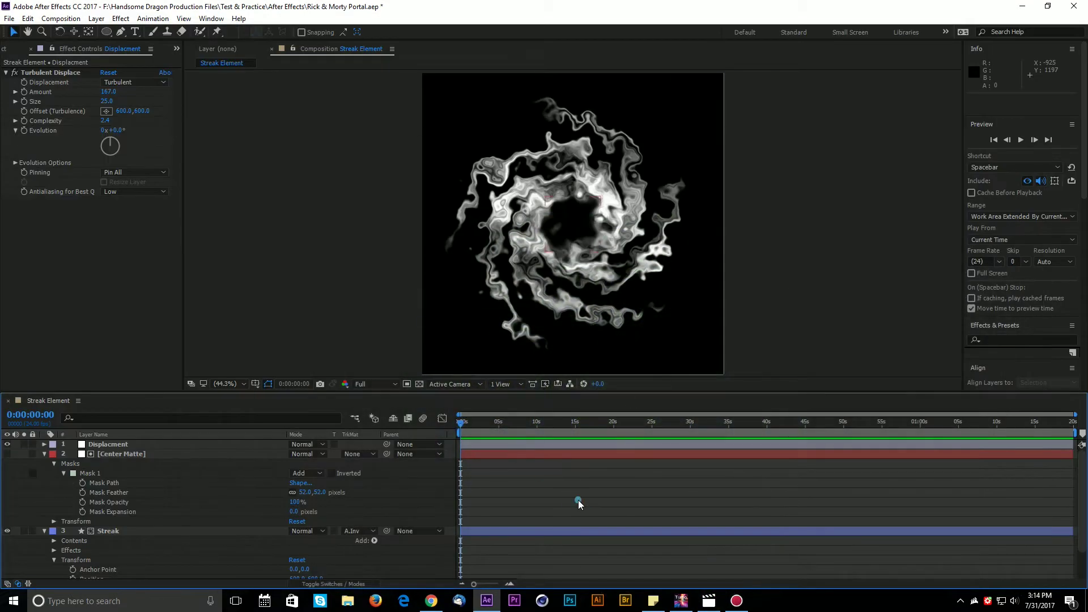
# Select the Displacment layer to bring up its Turbulent Displace settings.
pyautogui.click(110, 530)
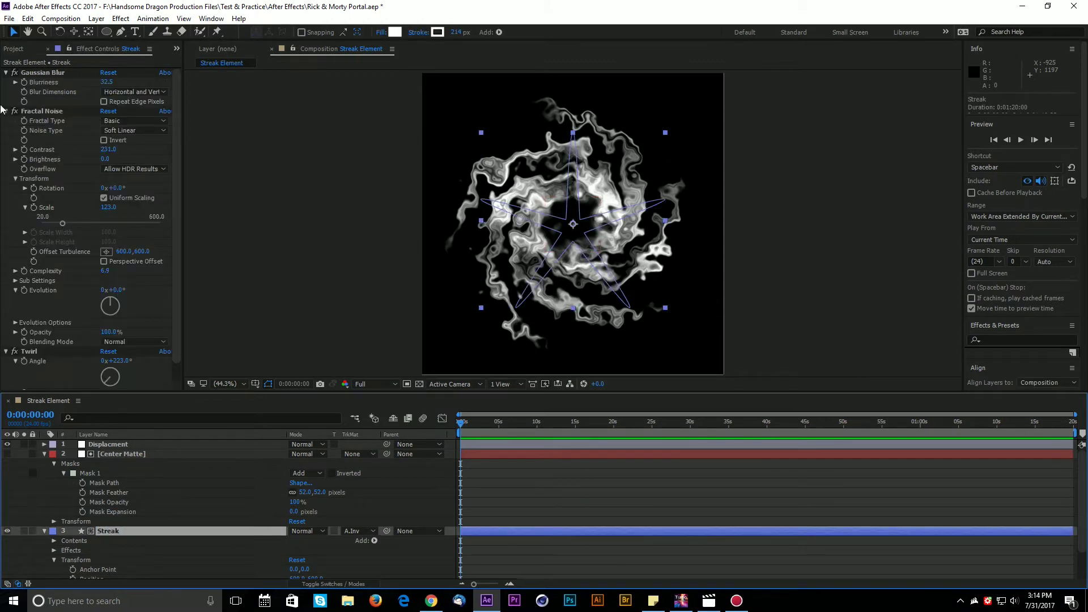
pyautogui.click(123, 453)
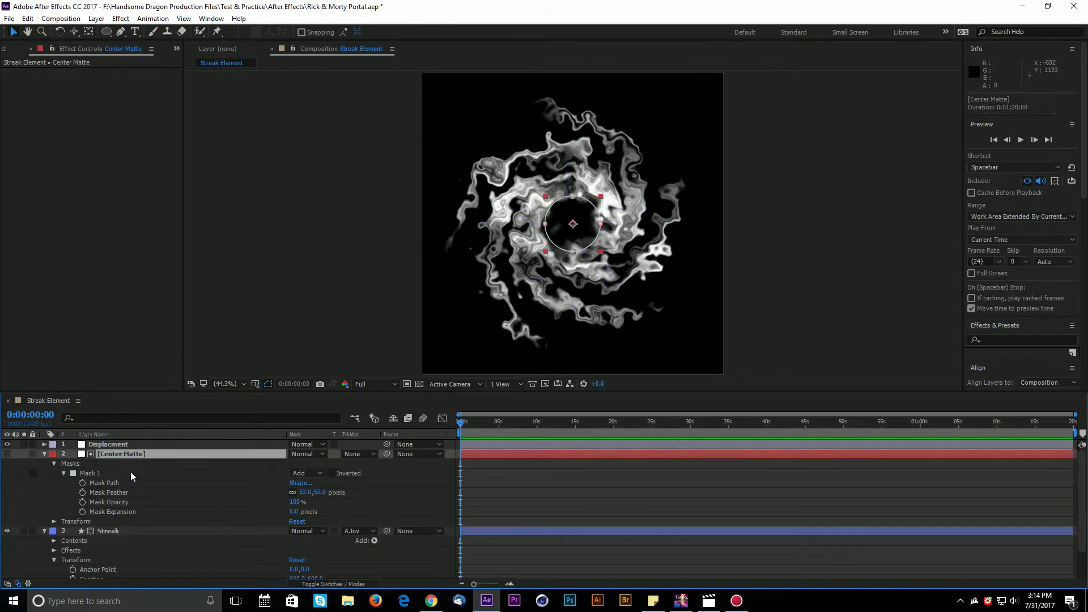
pyautogui.click(108, 444)
pyautogui.click(515, 491)
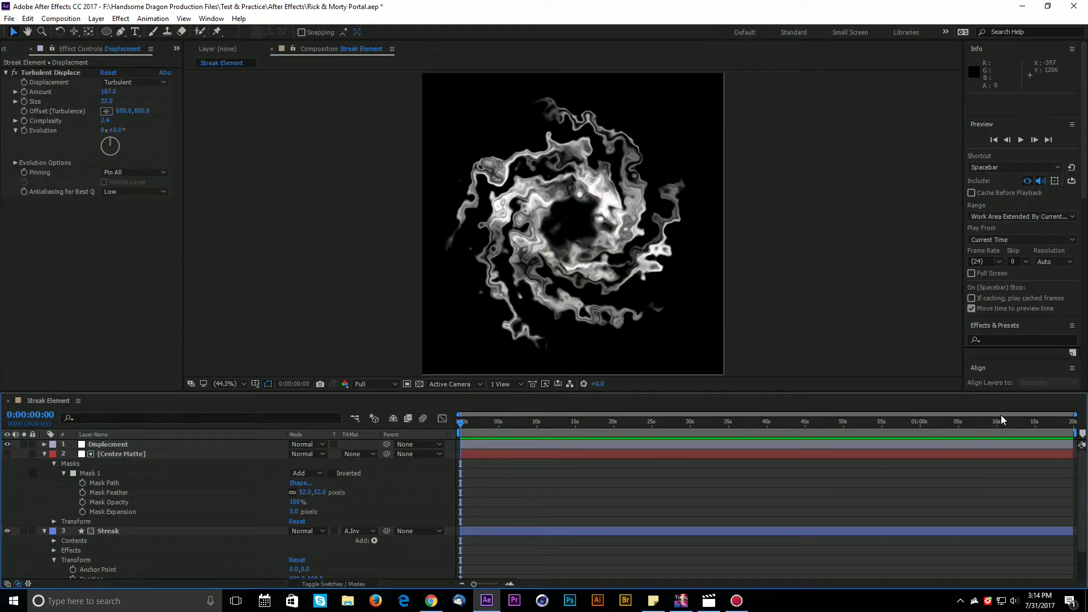
pyautogui.moveTo(993, 423); pyautogui.dragTo(80, 414)
pyautogui.click(112, 445)
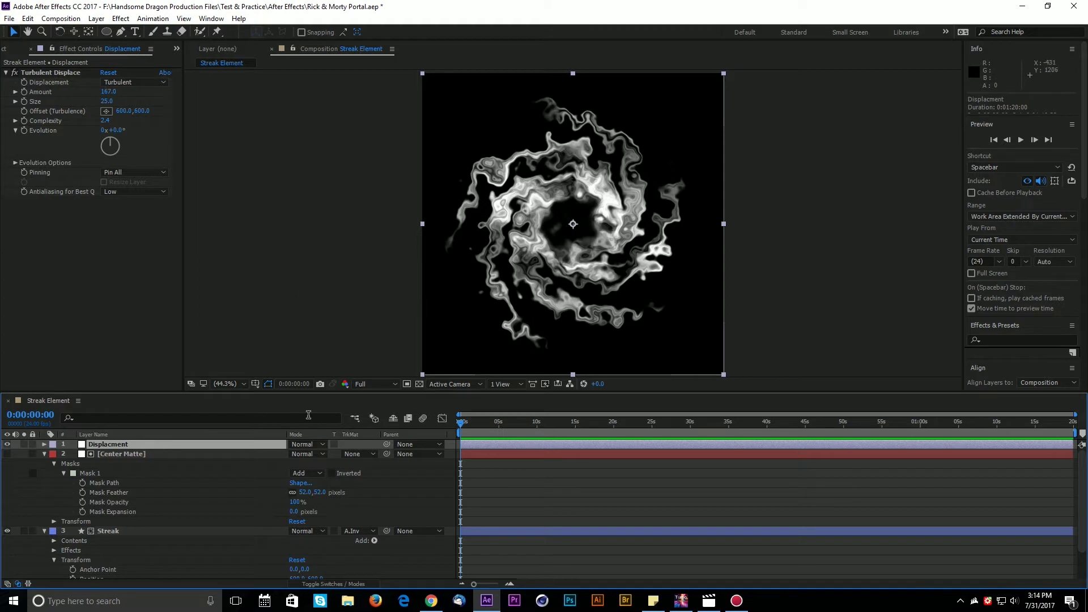
# Add the expression time*50 to Turbulent Displace Evolution and preview the churning swirl.
pyautogui.keyDown('alt'); pyautogui.click(24, 130); pyautogui.keyUp('alt')
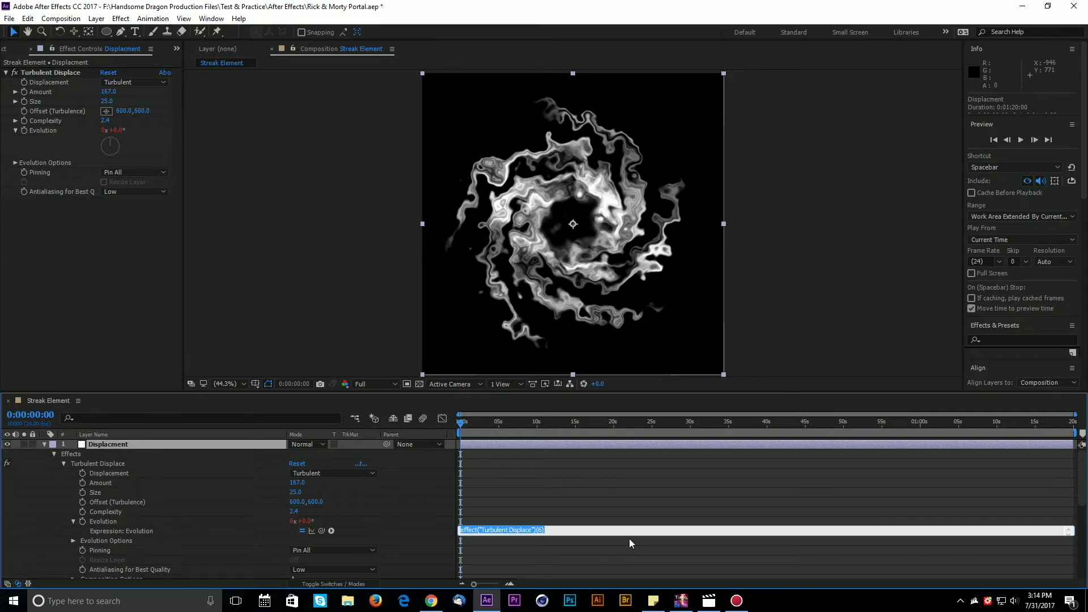
pyautogui.press('BackSpace')
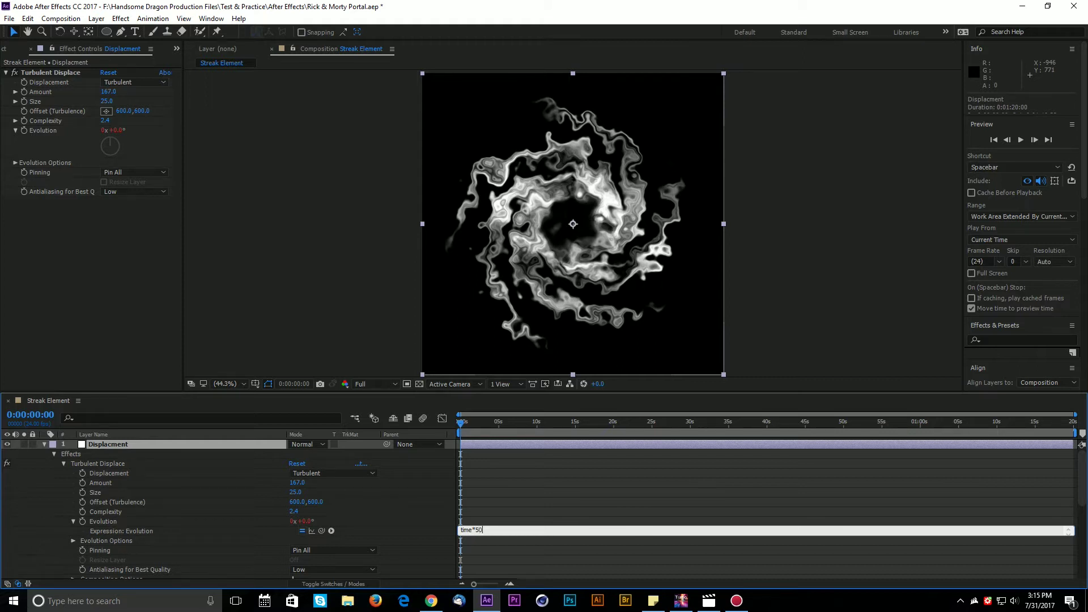
pyautogui.click(567, 481)
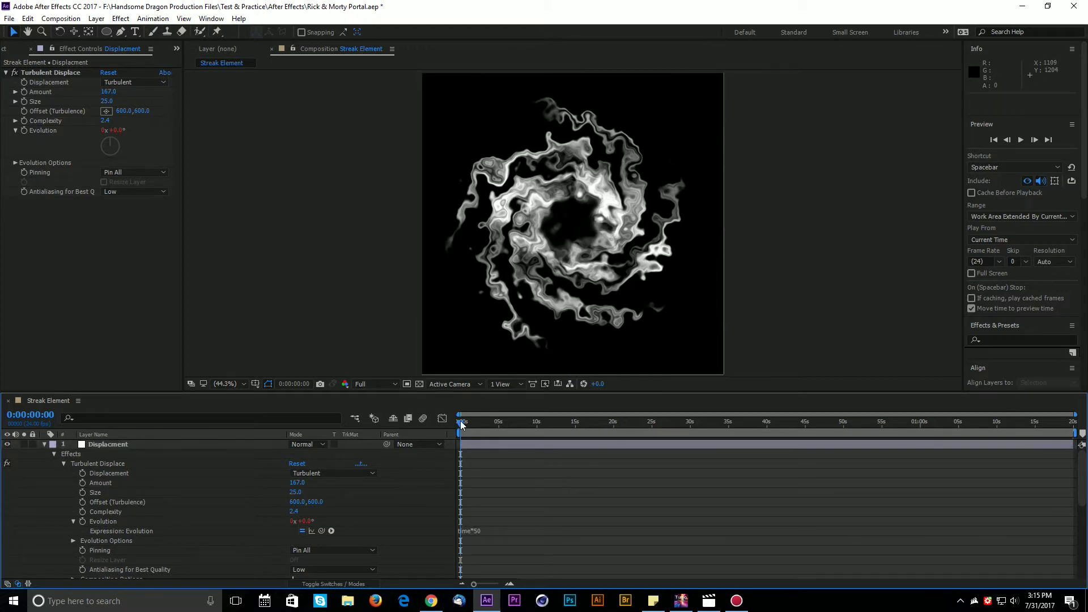
pyautogui.moveTo(461, 422); pyautogui.dragTo(697, 439)
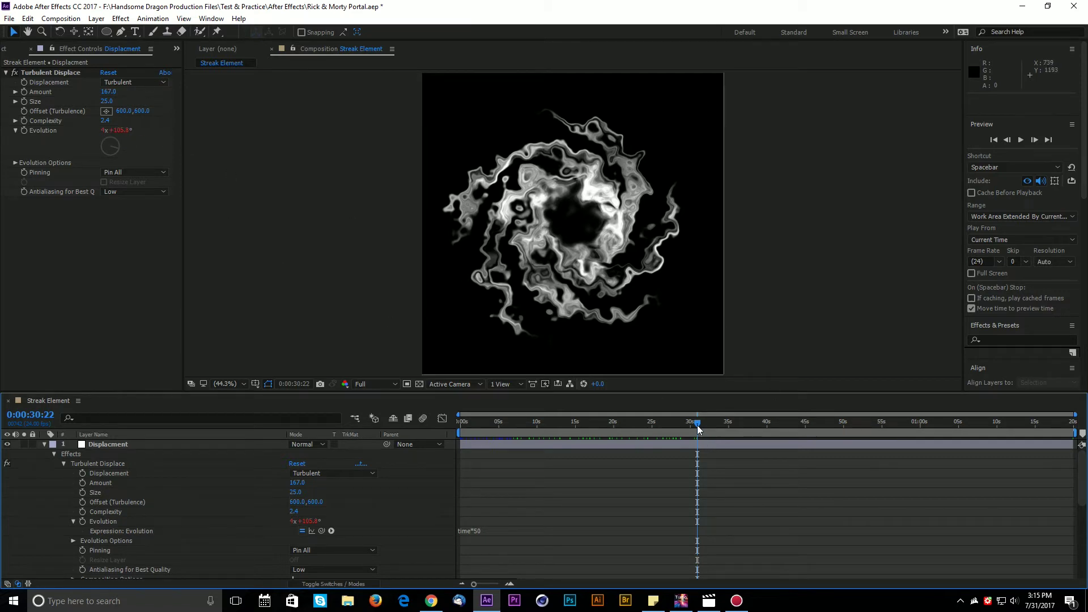
pyautogui.press('space')
pyautogui.press('space')
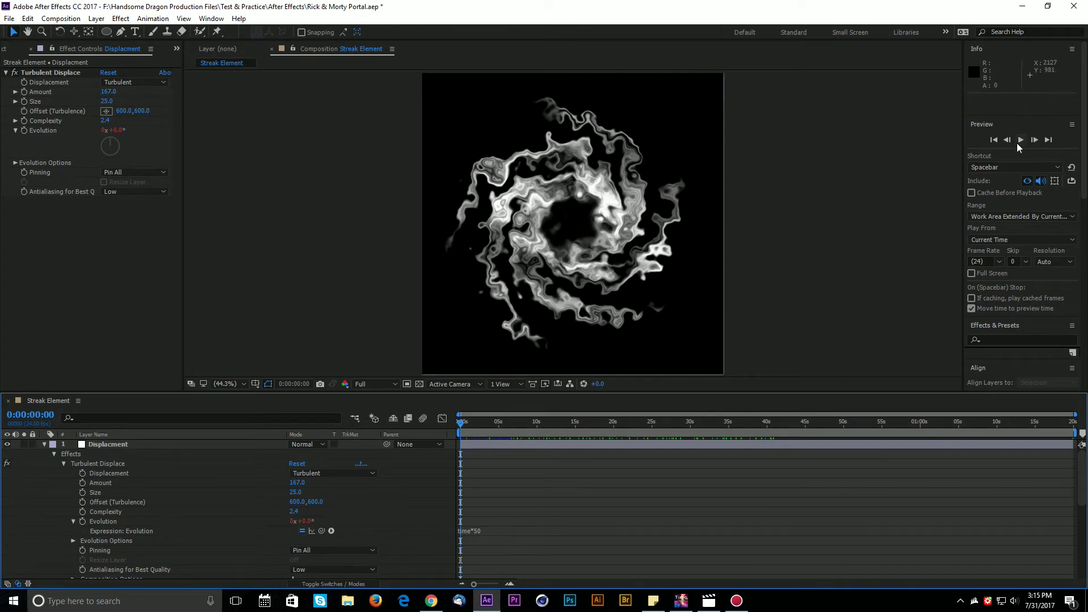
# Restore the Preview panel and play the swirl, stopping at 0:00:05:20.
pyautogui.click(988, 131)
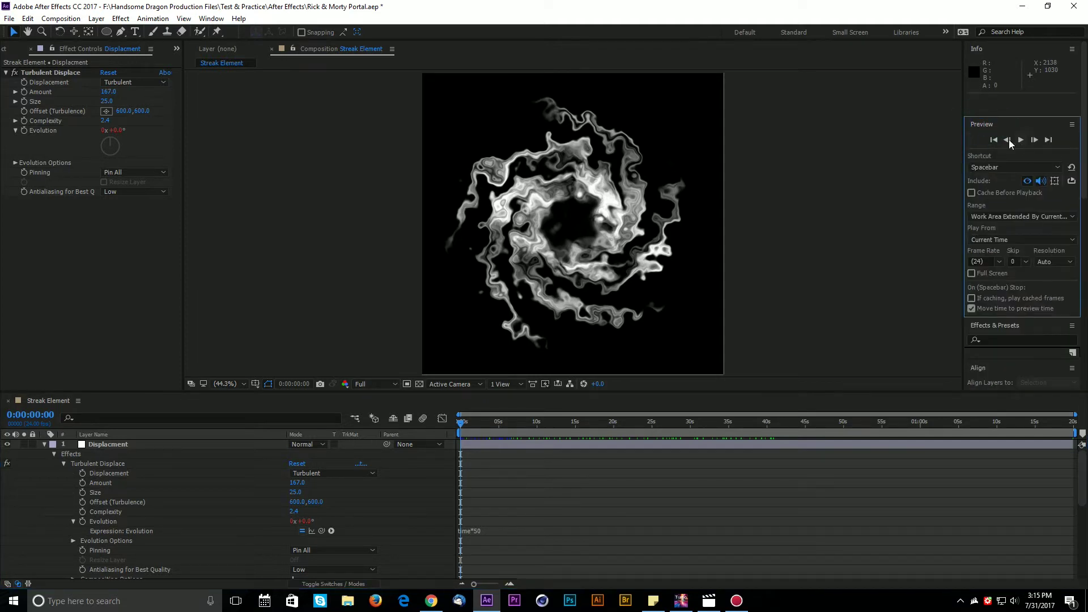
pyautogui.click(211, 18)
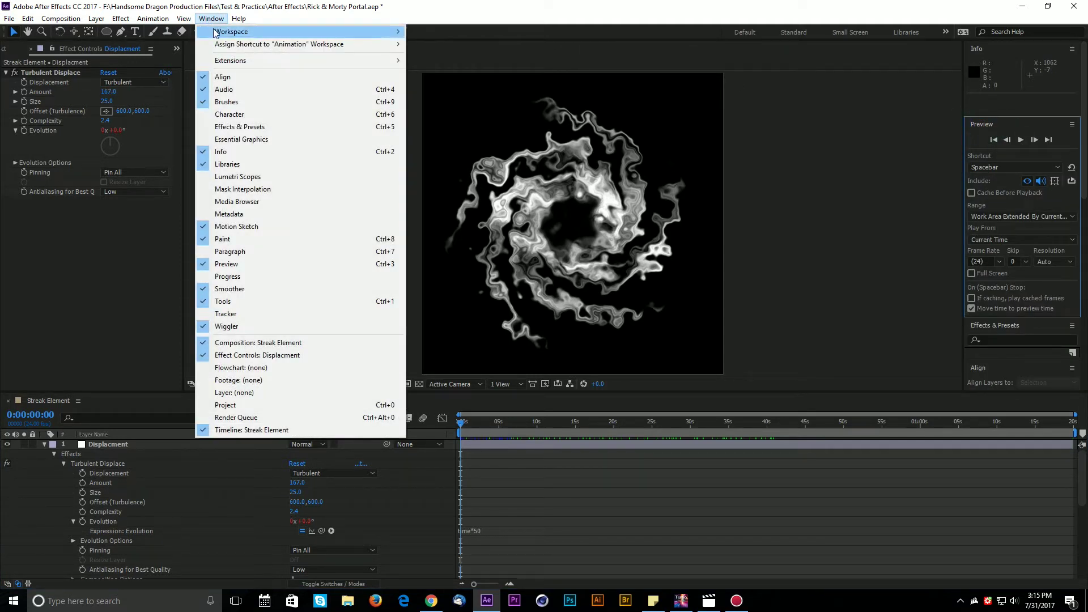
pyautogui.click(981, 123)
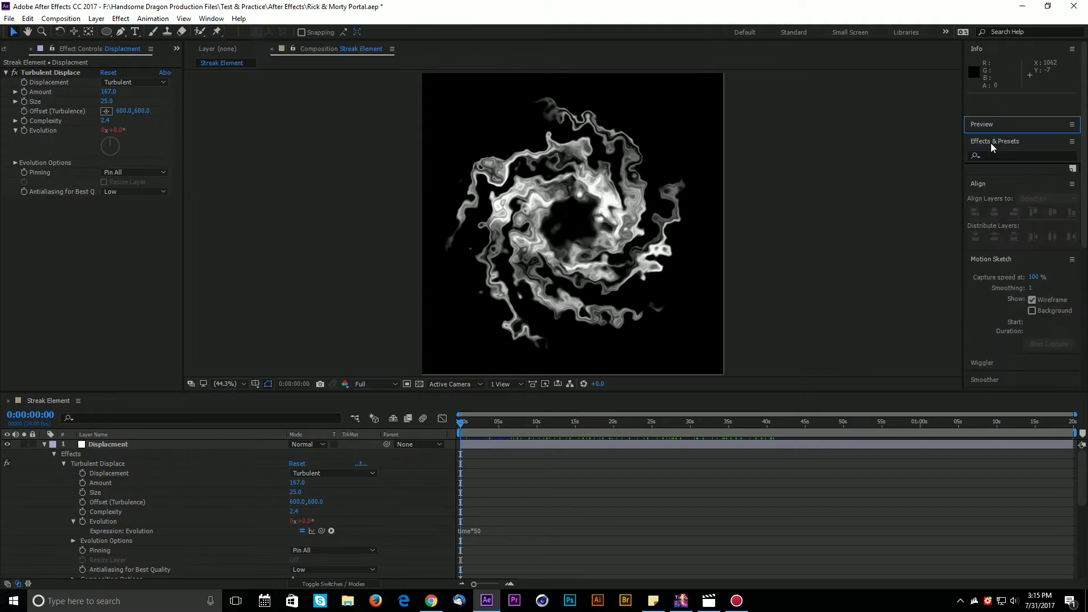
pyautogui.click(1021, 140)
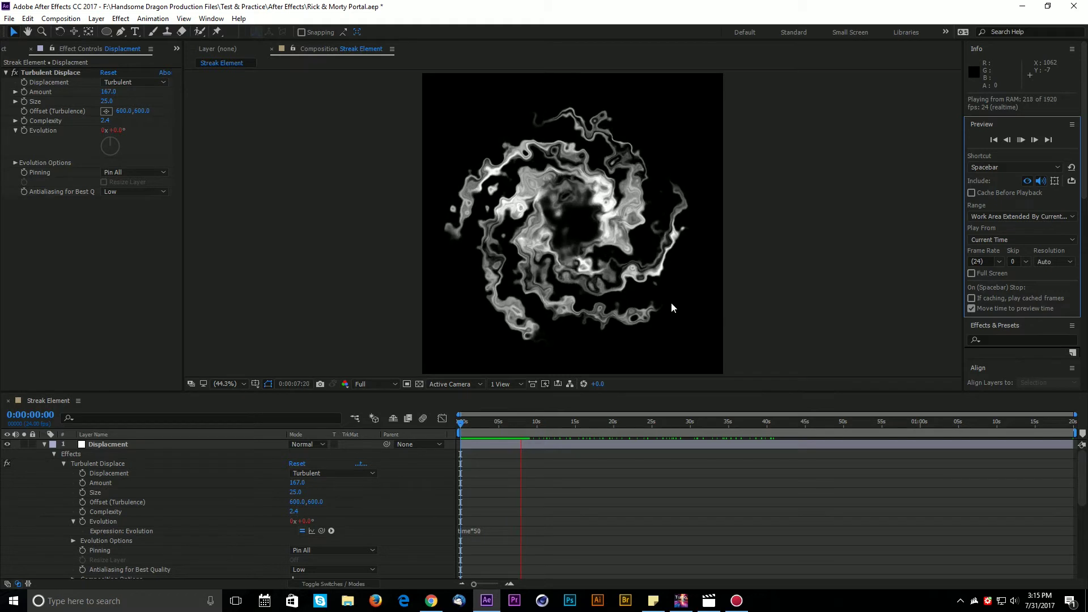
pyautogui.click(504, 422)
# Add a time*15 expression to the Streak layer's Fractal Noise Evolution and preview it.
pyautogui.click(44, 444)
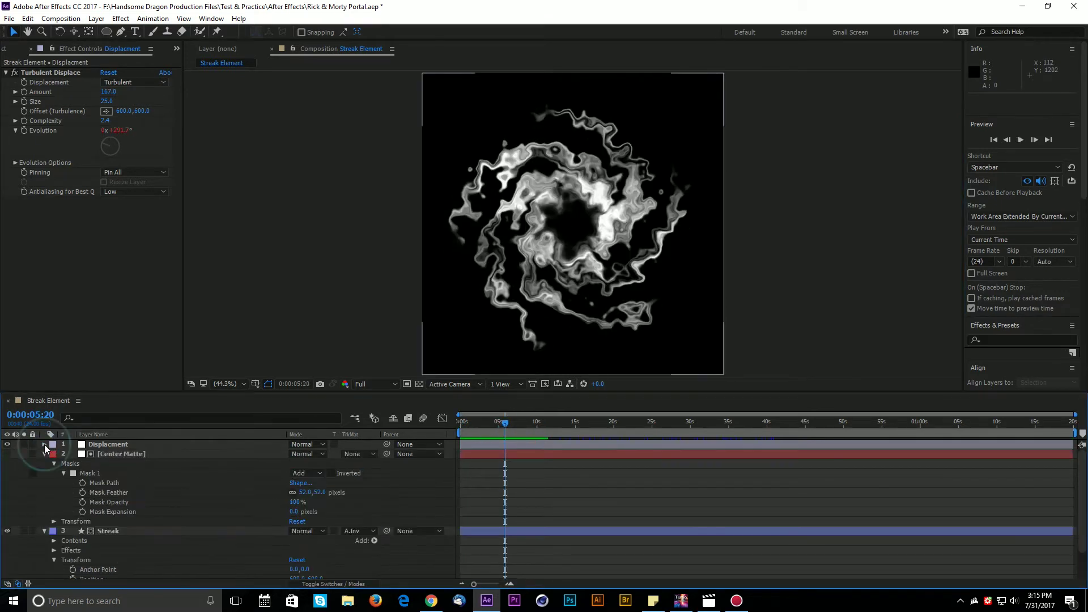
pyautogui.click(127, 535)
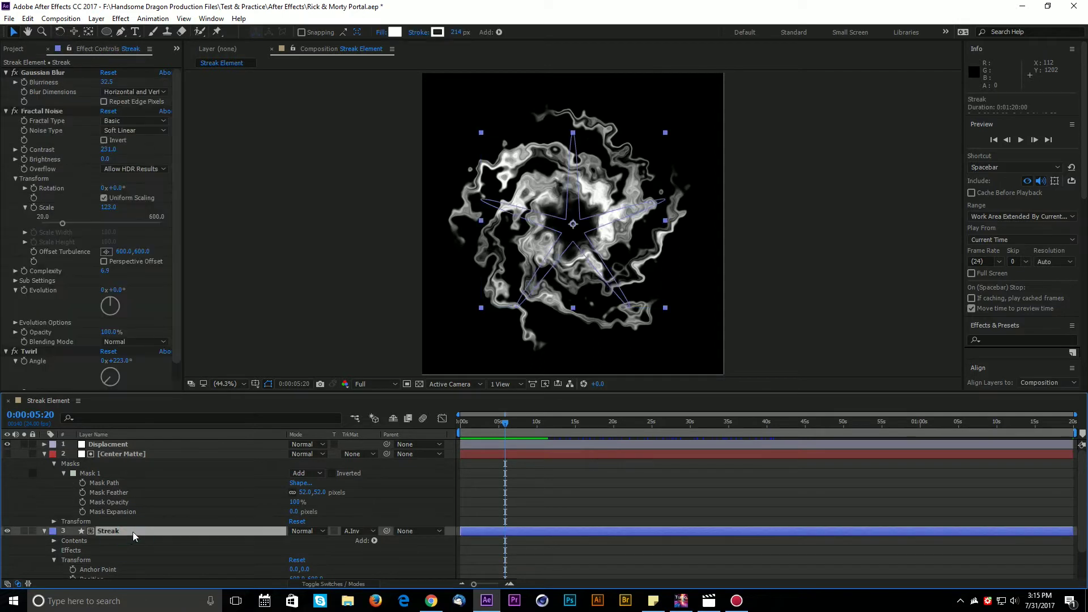
pyautogui.click(48, 109)
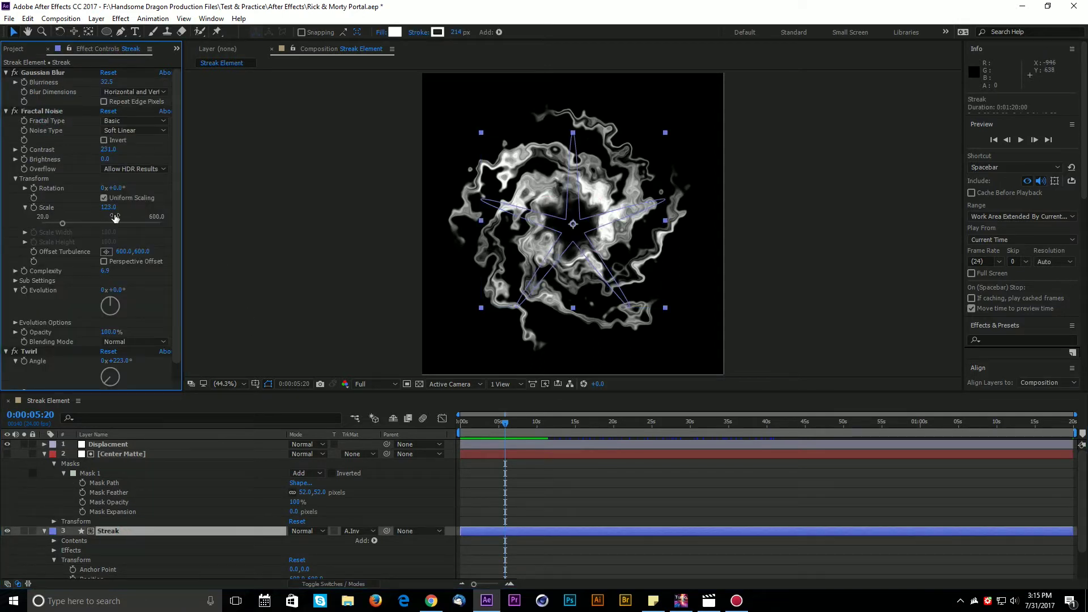
pyautogui.moveTo(121, 303); pyautogui.dragTo(219, 291)
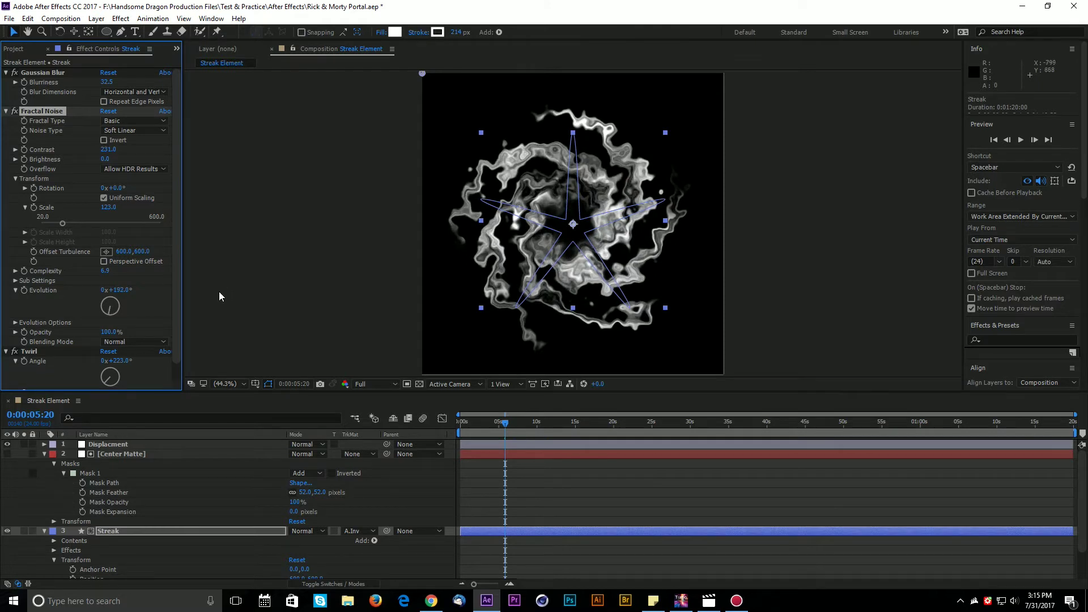
pyautogui.hotkey('ctrl', 'z')
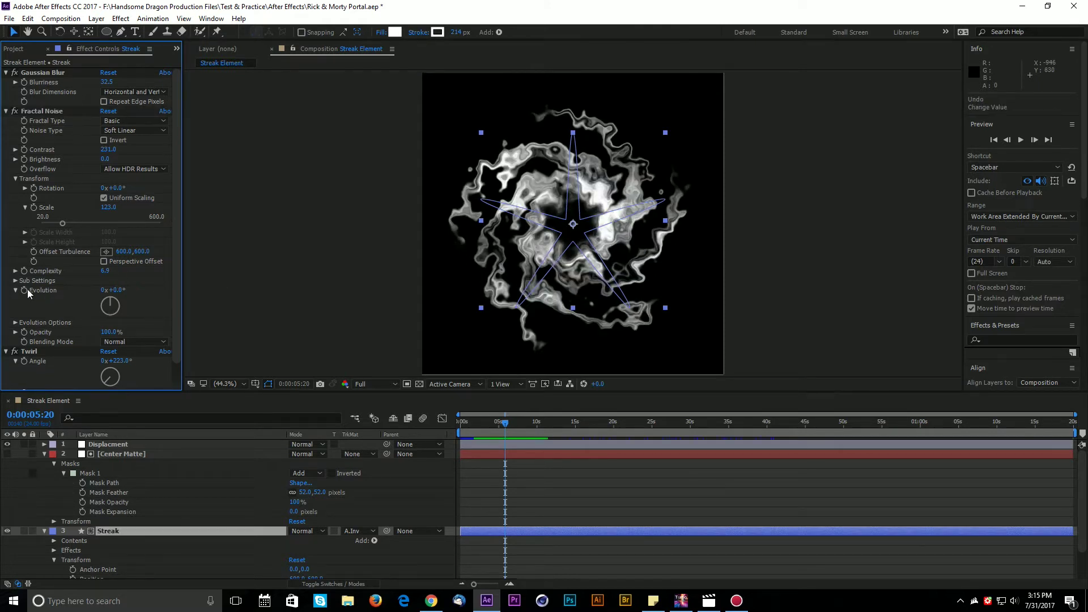
pyautogui.keyDown('alt'); pyautogui.click(24, 290); pyautogui.keyUp('alt')
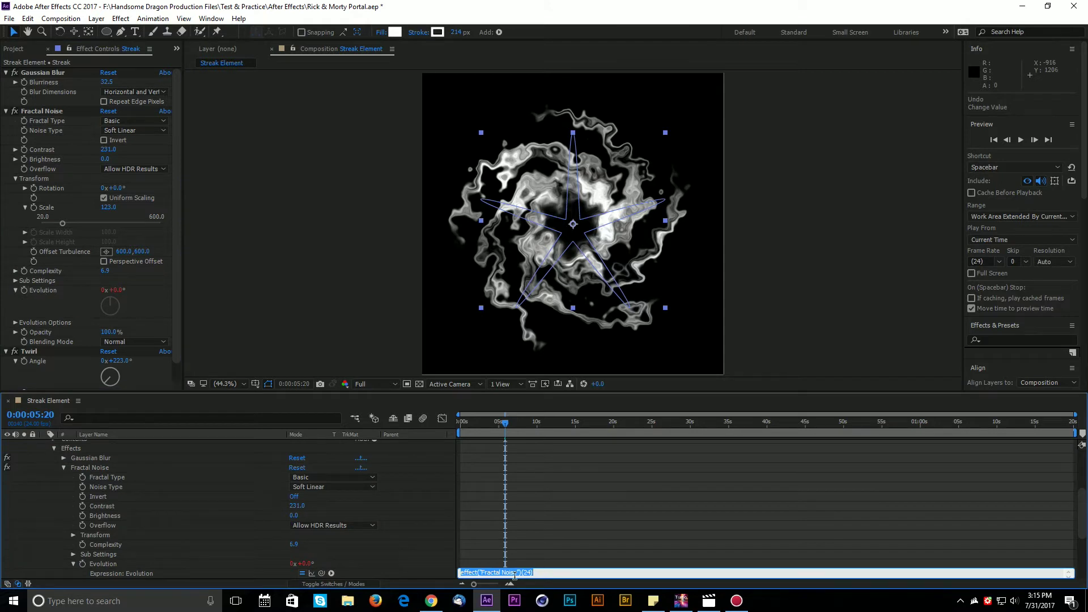
pyautogui.write('time*15')
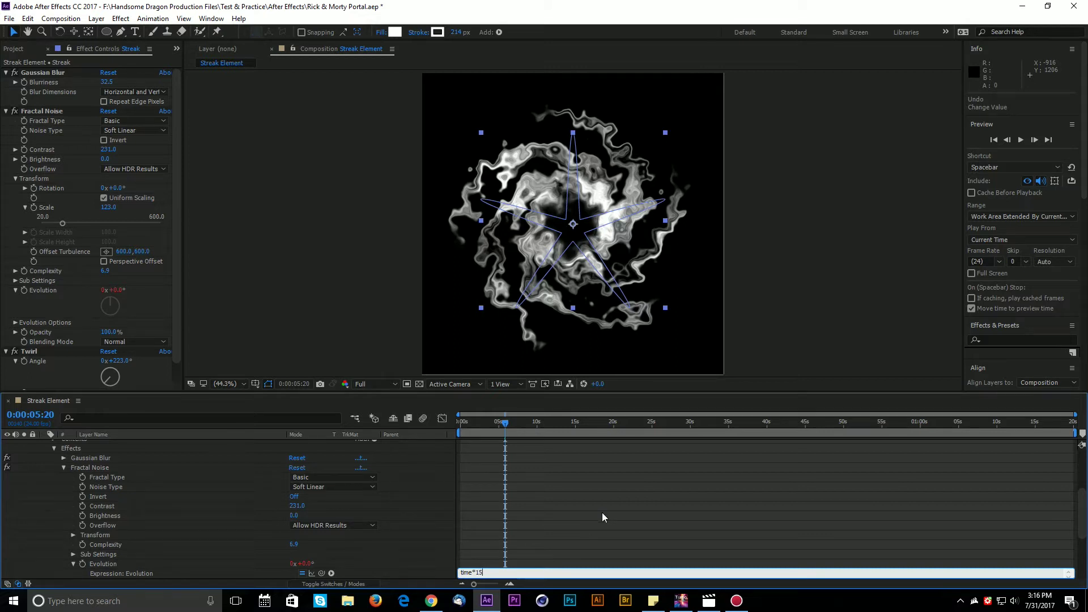
pyautogui.click(603, 516)
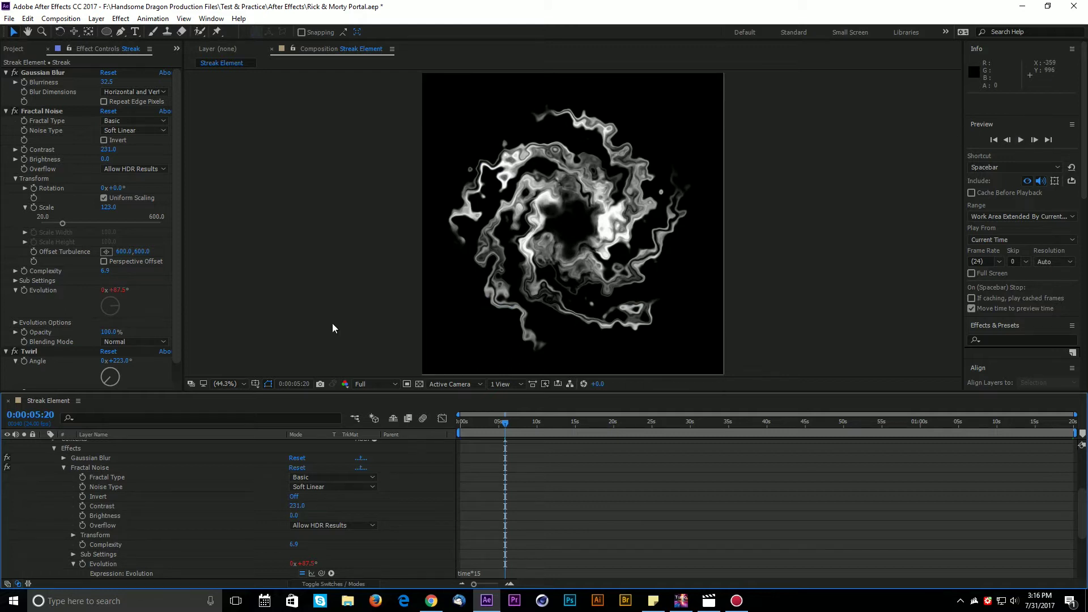
pyautogui.press('space')
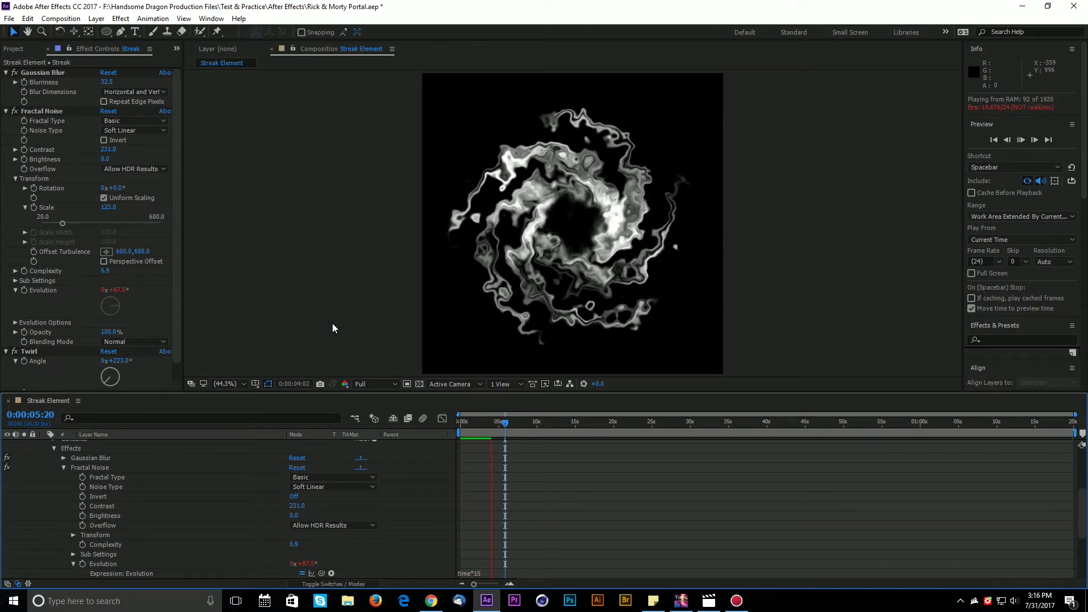
# Stop playback and move the Streak Element comp into the project's 1) Tut folder.
pyautogui.click(491, 424)
pyautogui.click(15, 49)
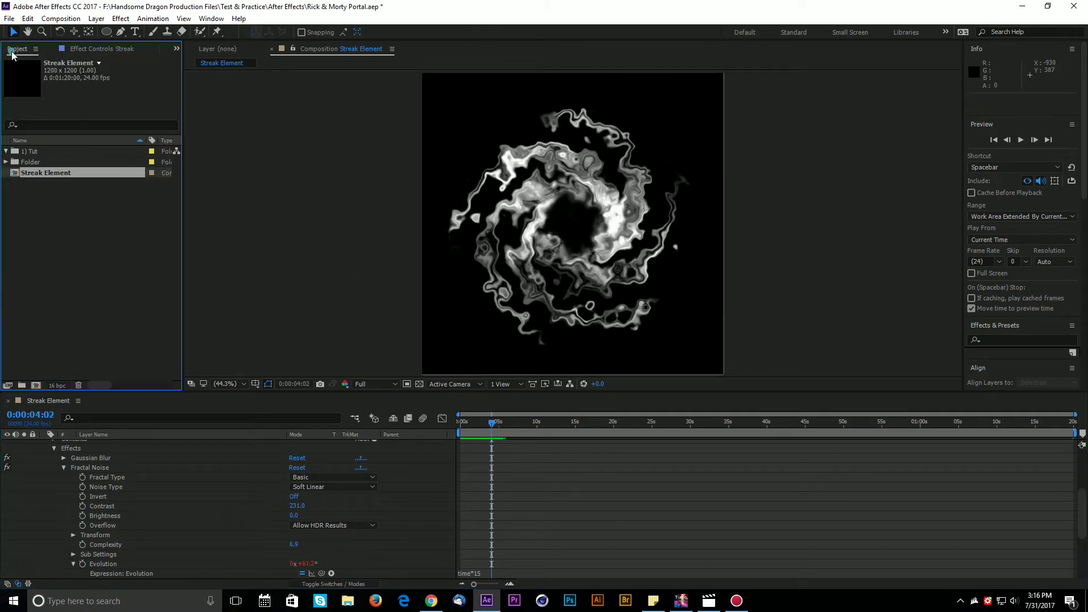
pyautogui.click(23, 174)
pyautogui.moveTo(15, 175); pyautogui.dragTo(29, 150)
pyautogui.click(76, 282)
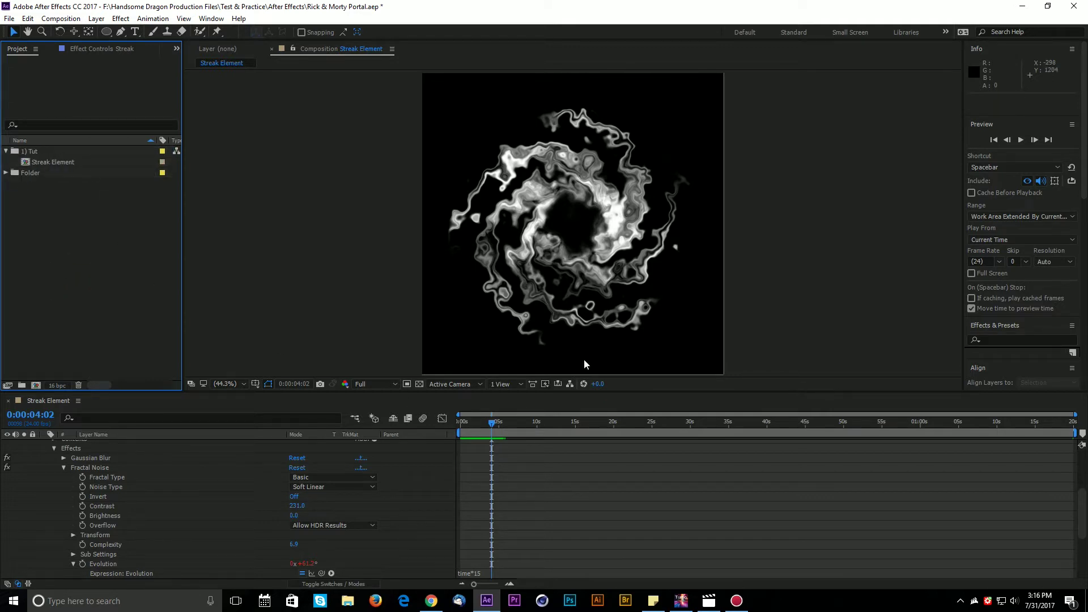
pyautogui.click(6, 172)
pyautogui.click(7, 151)
pyautogui.click(30, 153)
pyautogui.click(61, 260)
# Create a new composition named MAIN at 1500 × 1500 pixels.
pyautogui.click(35, 386)
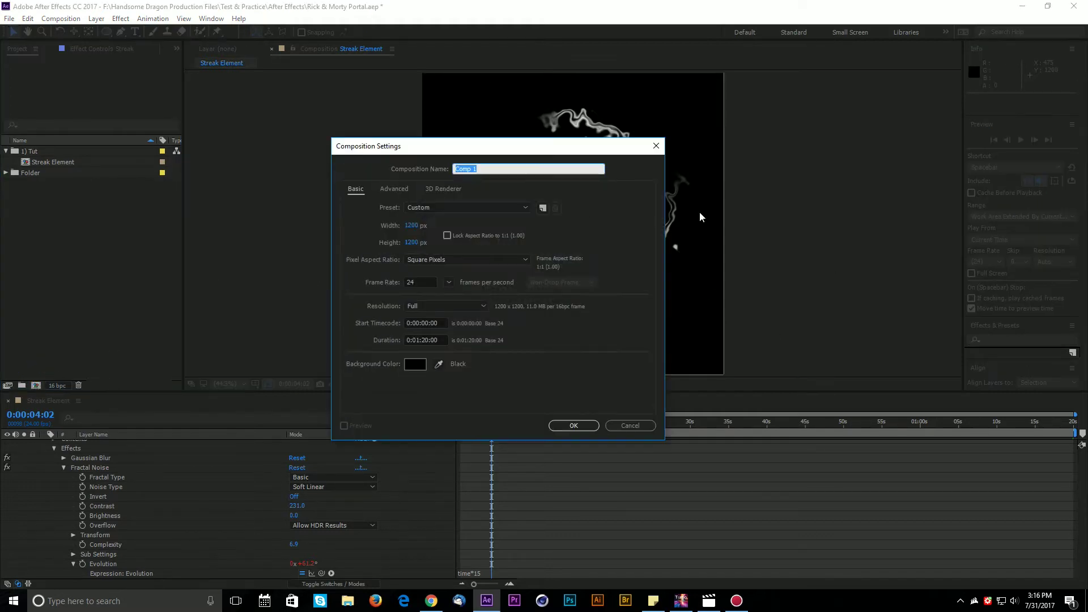
pyautogui.click(411, 226)
pyautogui.write('1500')
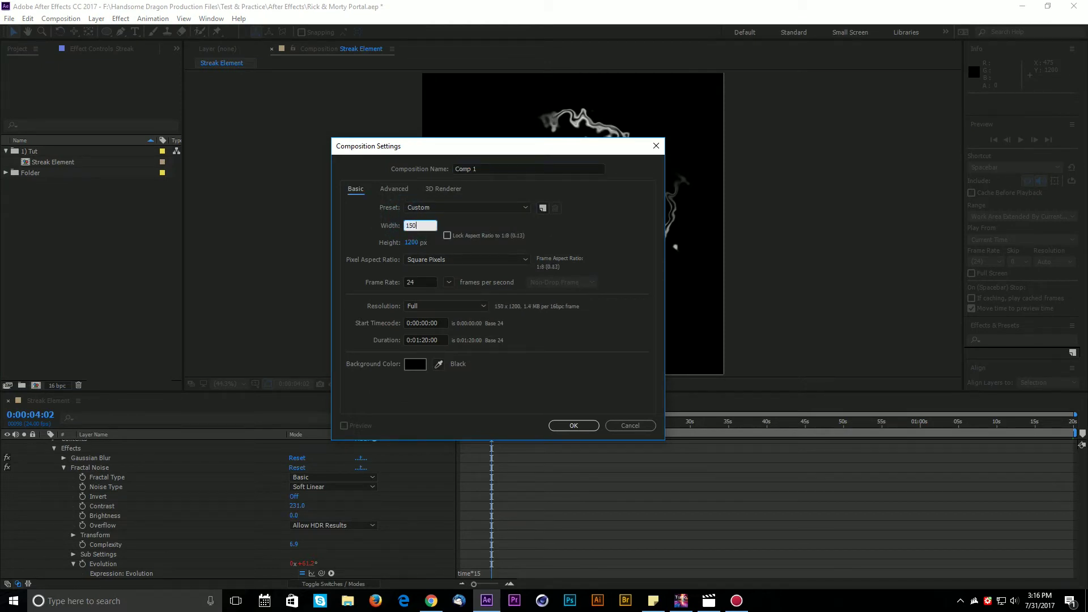
pyautogui.click(413, 244)
pyautogui.write('1500')
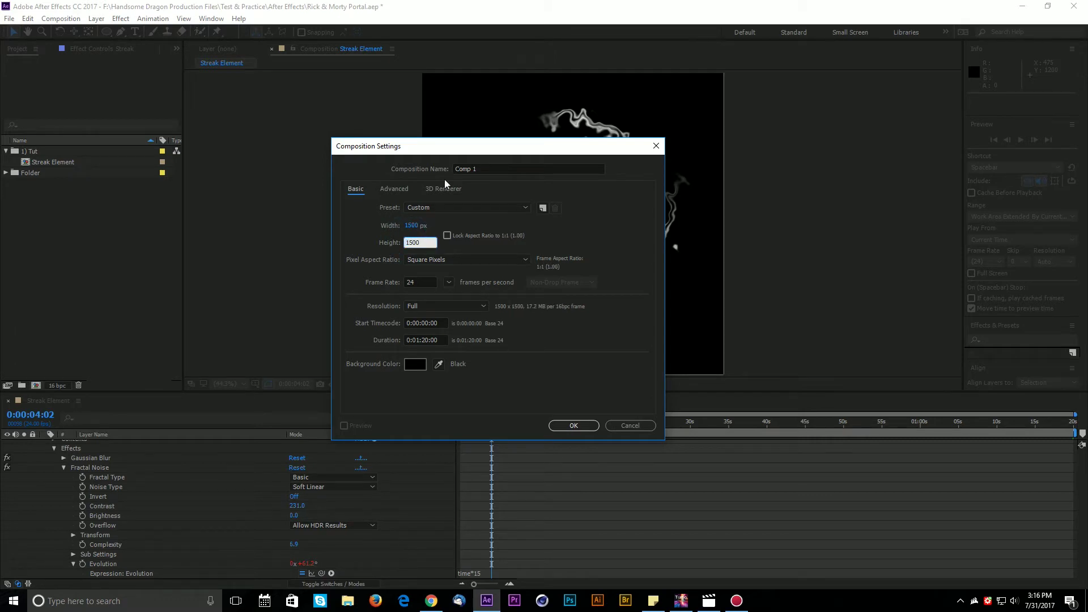
pyautogui.click(498, 169)
pyautogui.write('MAIN')
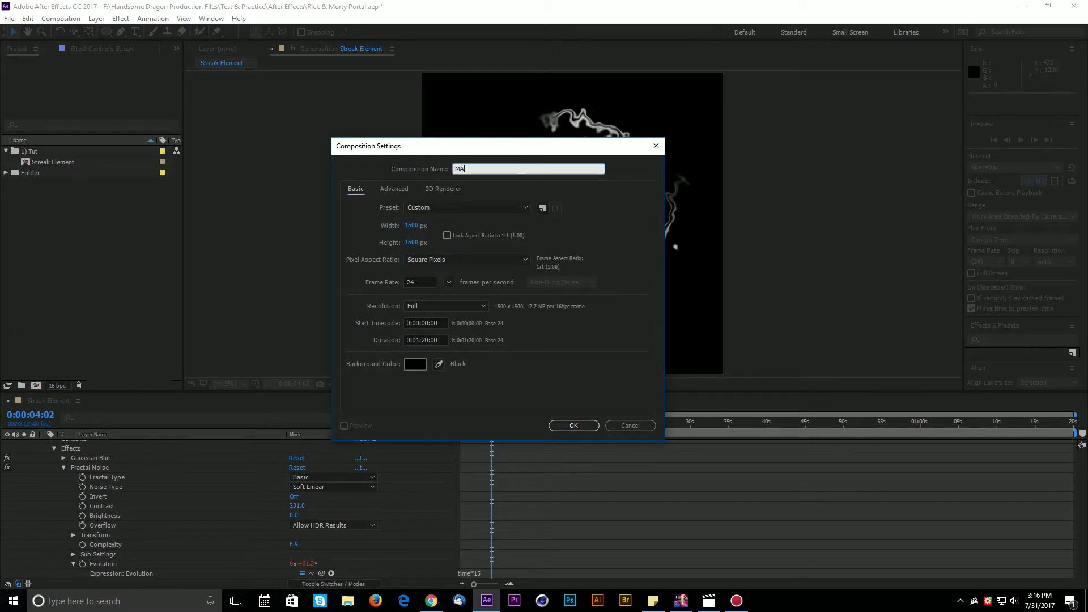
# Set the MAIN composition's duration to 0:00:30:00.
pyautogui.click(429, 340)
pyautogui.doubleClick(429, 340)
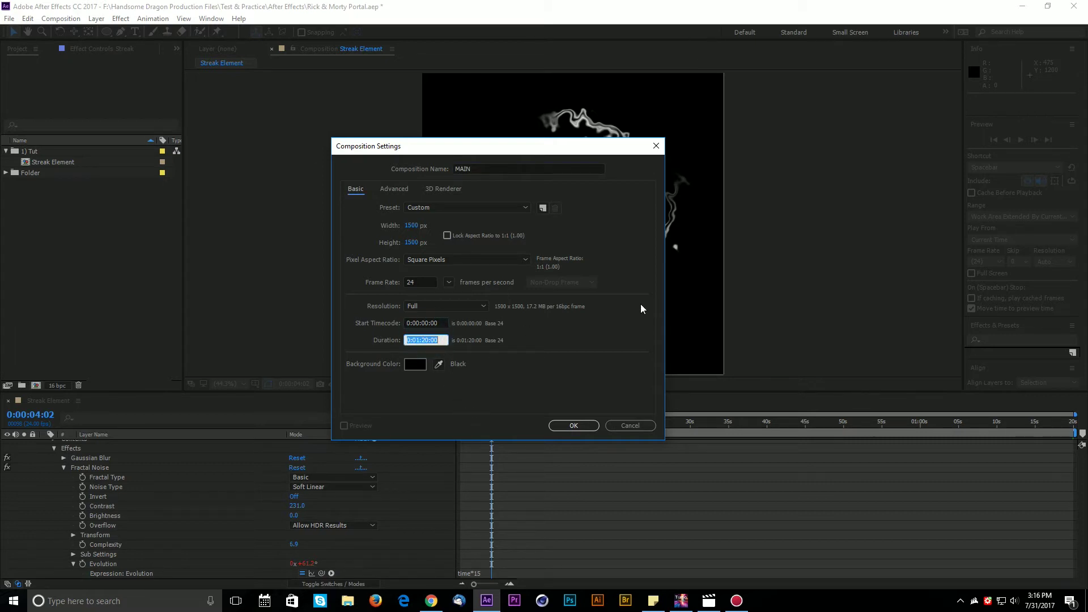
pyautogui.write('3000')
pyautogui.click(522, 401)
pyautogui.doubleClick(434, 341)
pyautogui.click(426, 339)
pyautogui.click(466, 398)
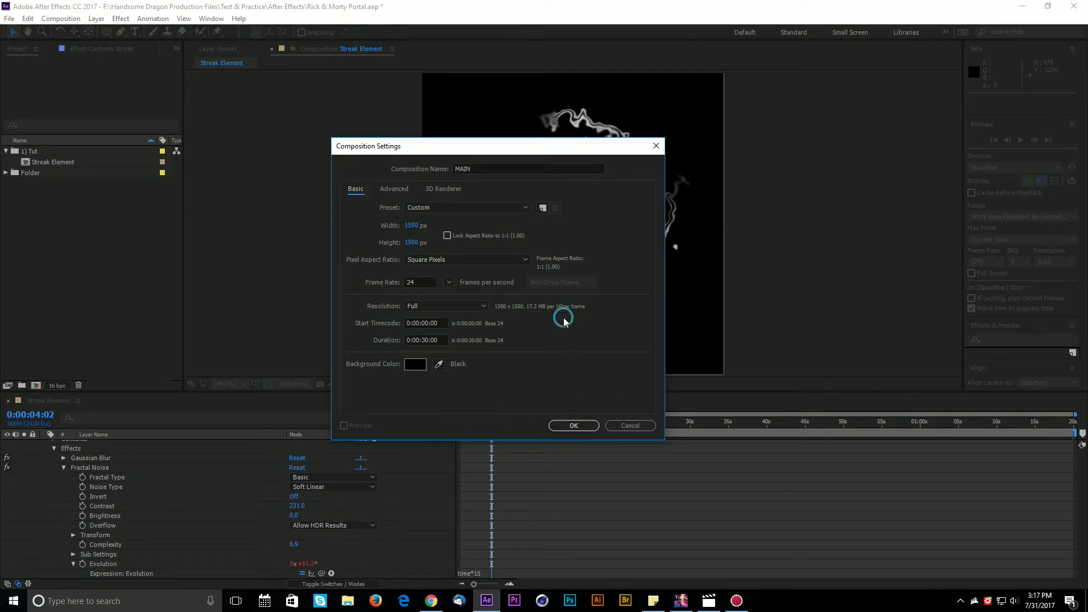
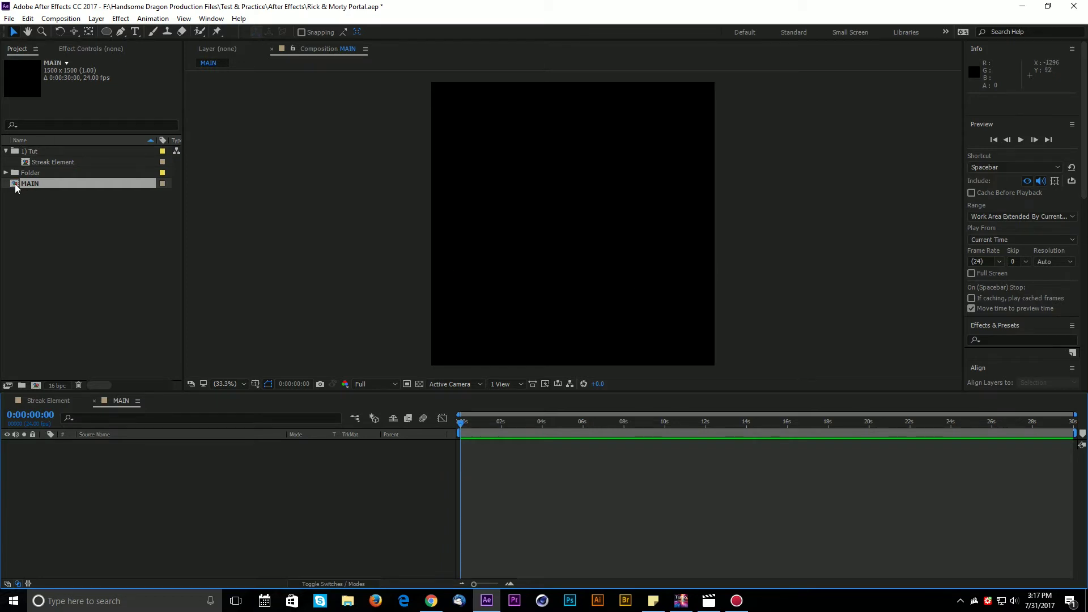
# Move MAIN into the 1) Tut folder, then create a test folder and delete it.
pyautogui.moveTo(16, 187)
pyautogui.mouseDown()
pyautogui.moveTo(85, 176)
pyautogui.moveTo(62, 151)
pyautogui.mouseUp()
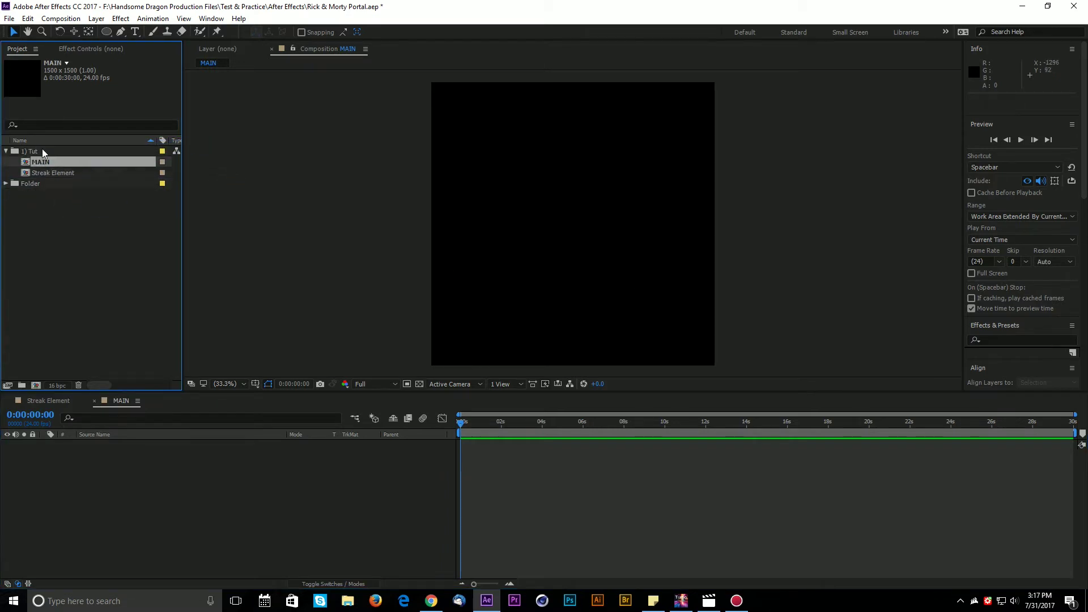
pyautogui.click(67, 264)
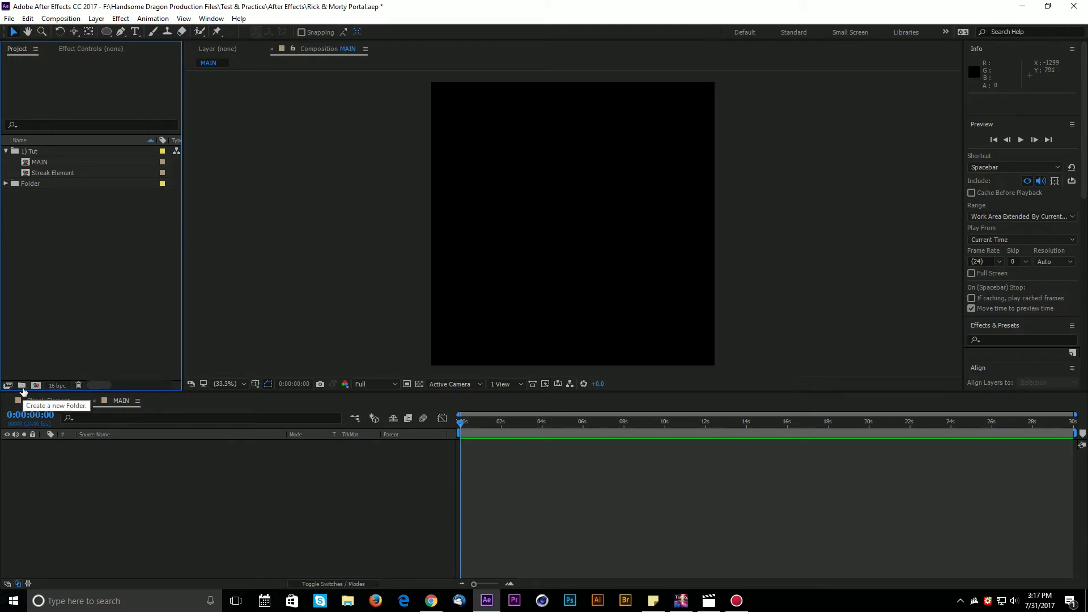
pyautogui.click(22, 386)
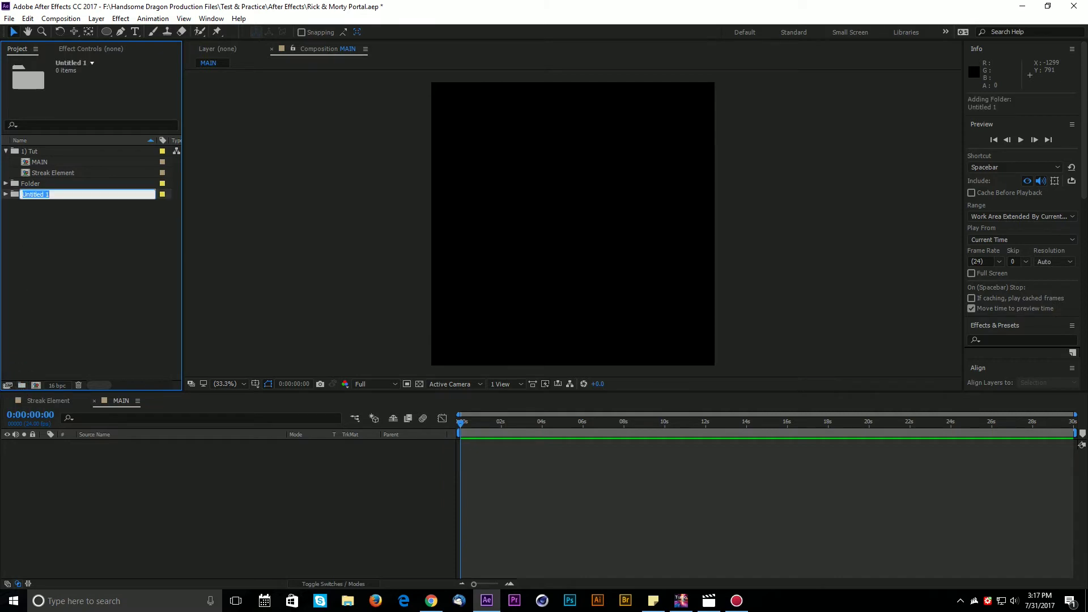
pyautogui.write('rseabdrsb')
pyautogui.press('Return')
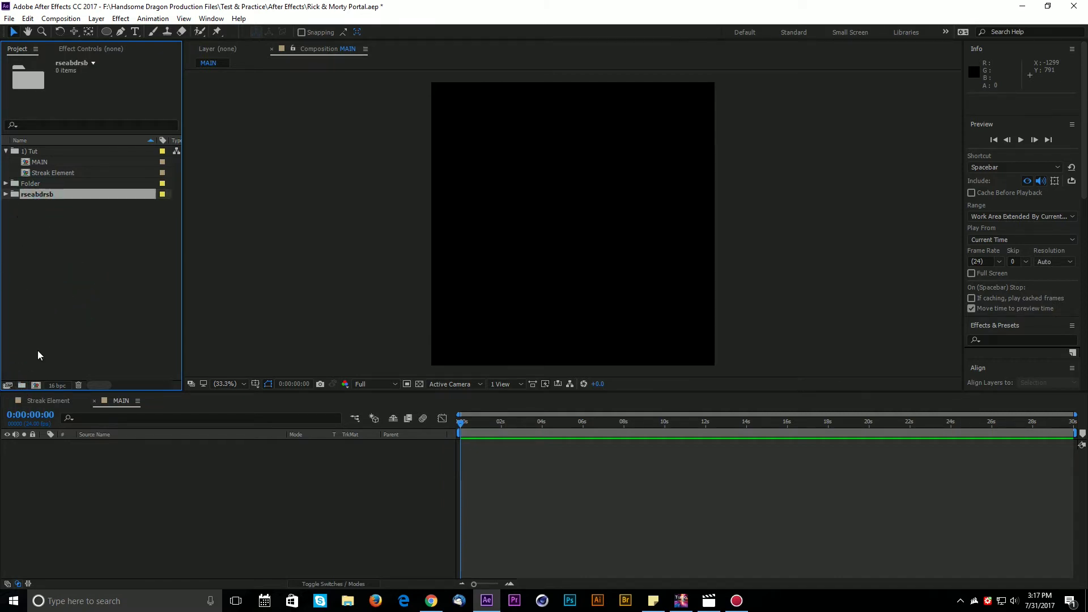
pyautogui.click(79, 386)
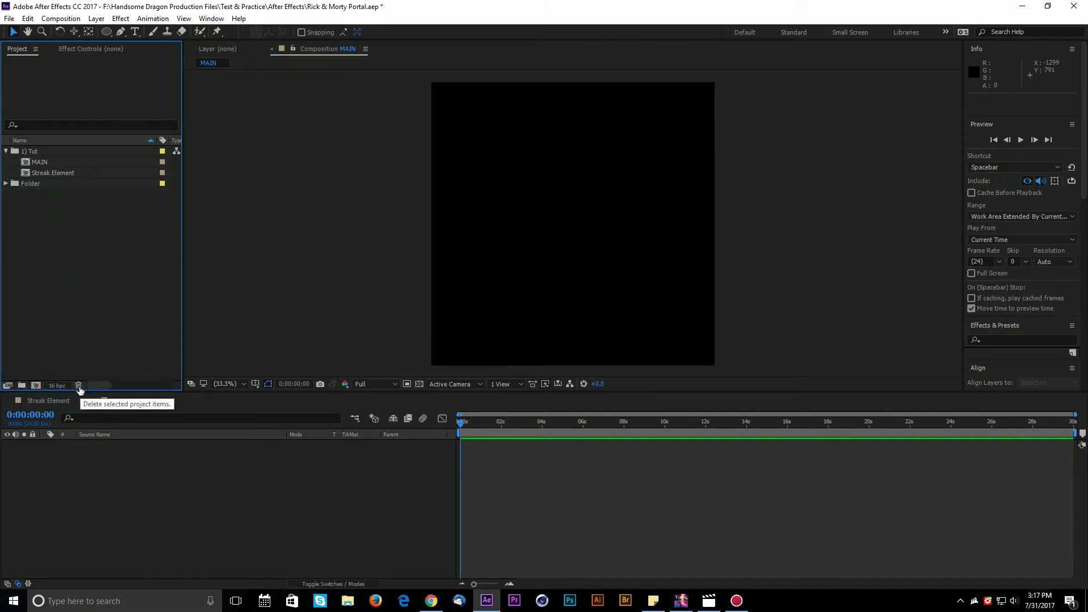
# Select the Streak Element composition in the Project panel.
pyautogui.click(175, 481)
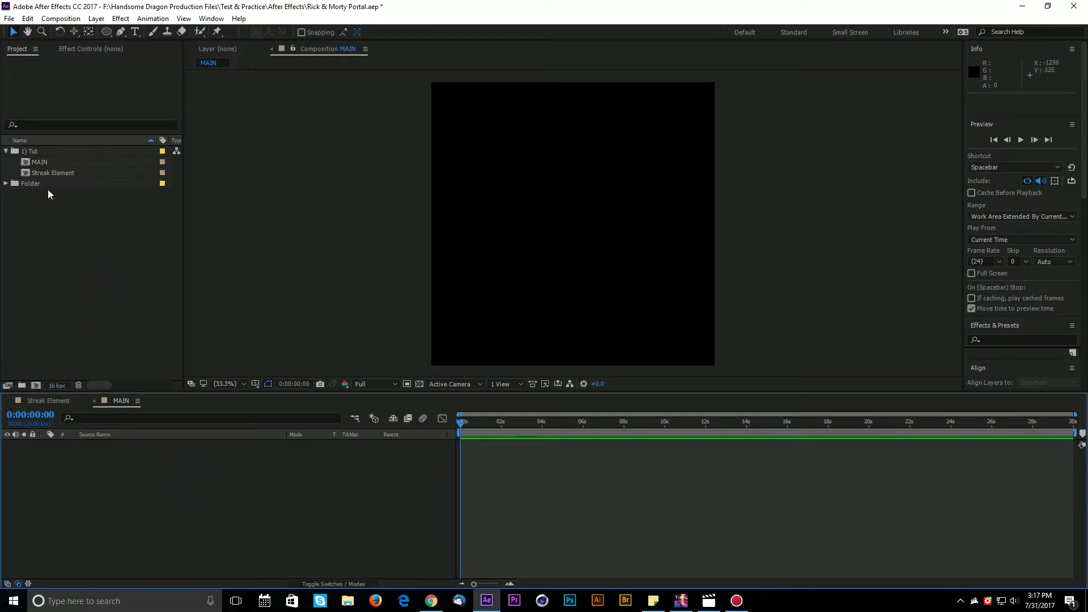
pyautogui.click(114, 397)
pyautogui.click(93, 164)
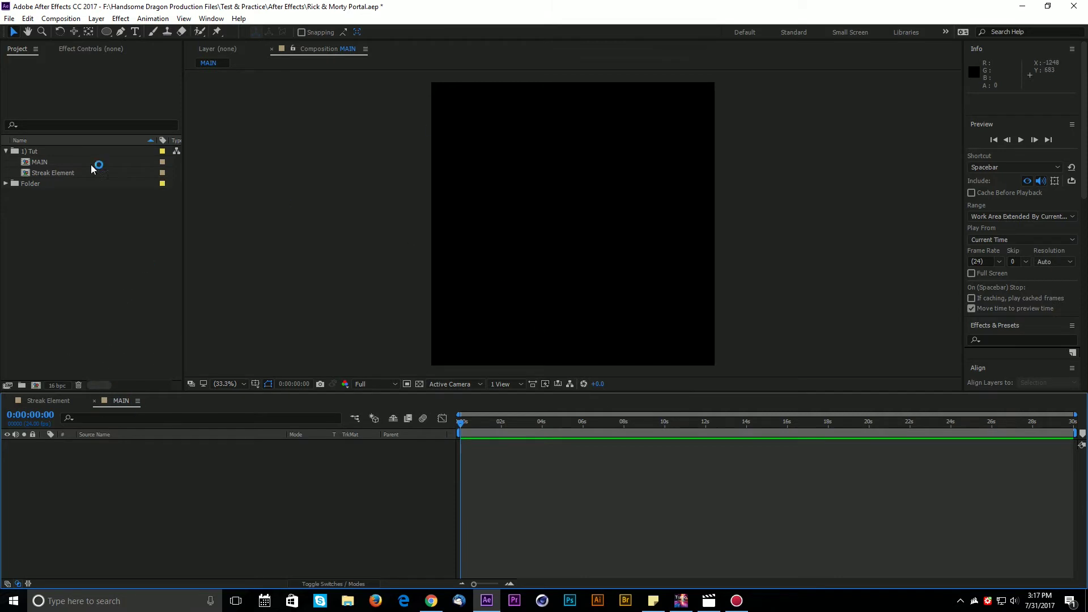
pyautogui.click(52, 175)
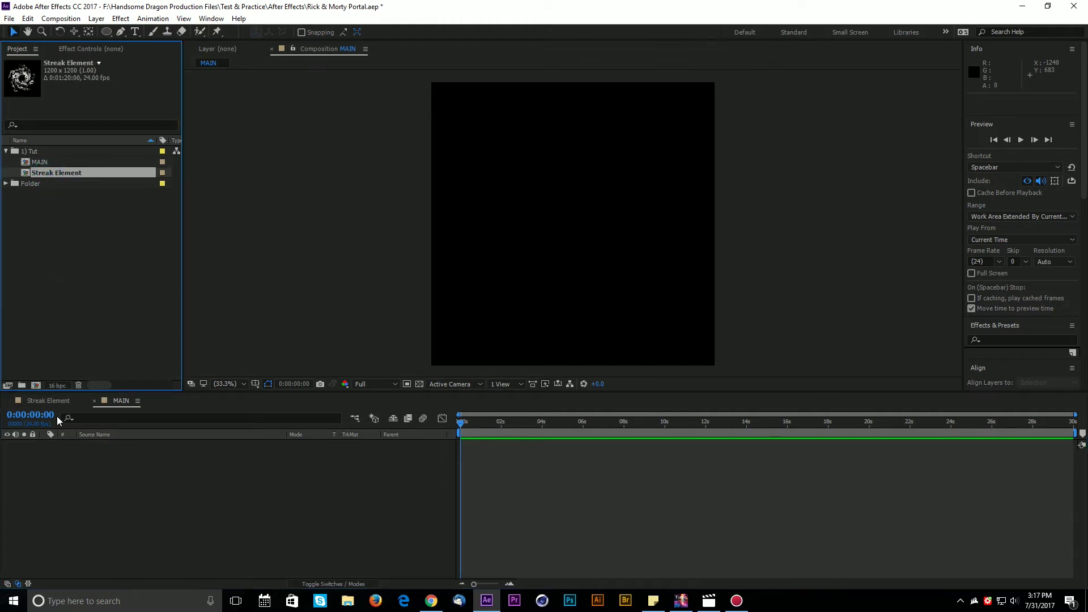
# Drag Streak Element from the Project panel into the MAIN timeline as a layer.
pyautogui.click(48, 401)
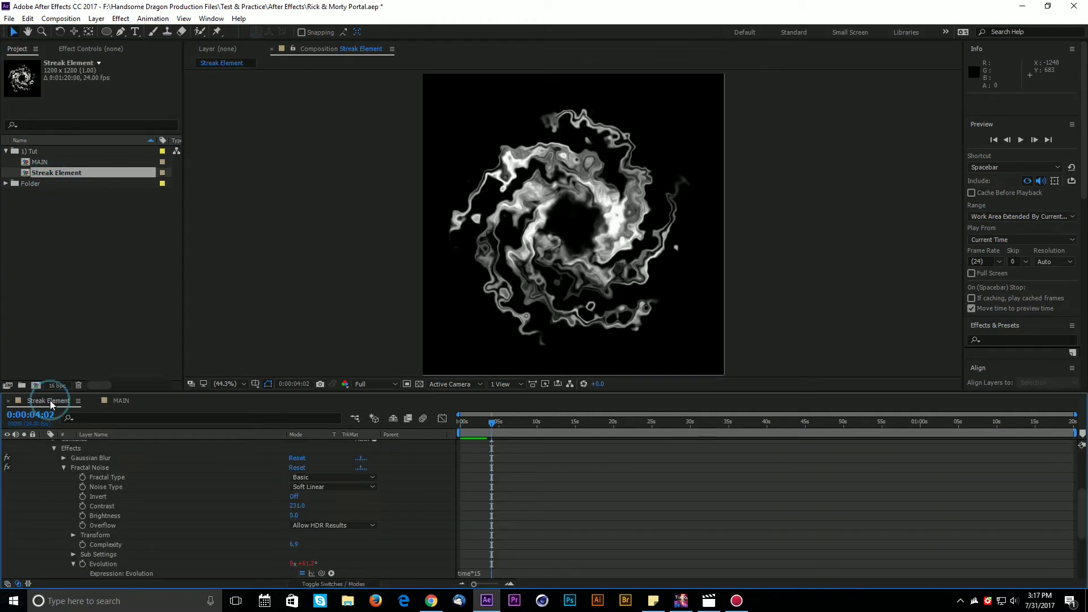
pyautogui.click(121, 401)
pyautogui.click(80, 226)
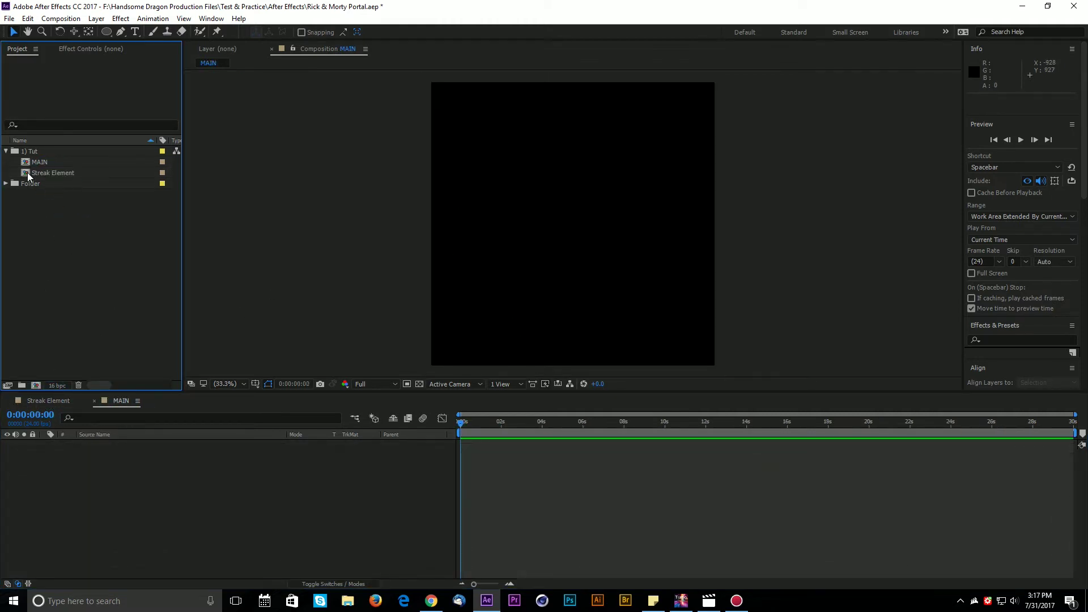
pyautogui.moveTo(27, 175)
pyautogui.mouseDown()
pyautogui.moveTo(148, 391)
pyautogui.moveTo(162, 496)
pyautogui.mouseUp()
pyautogui.click(226, 529)
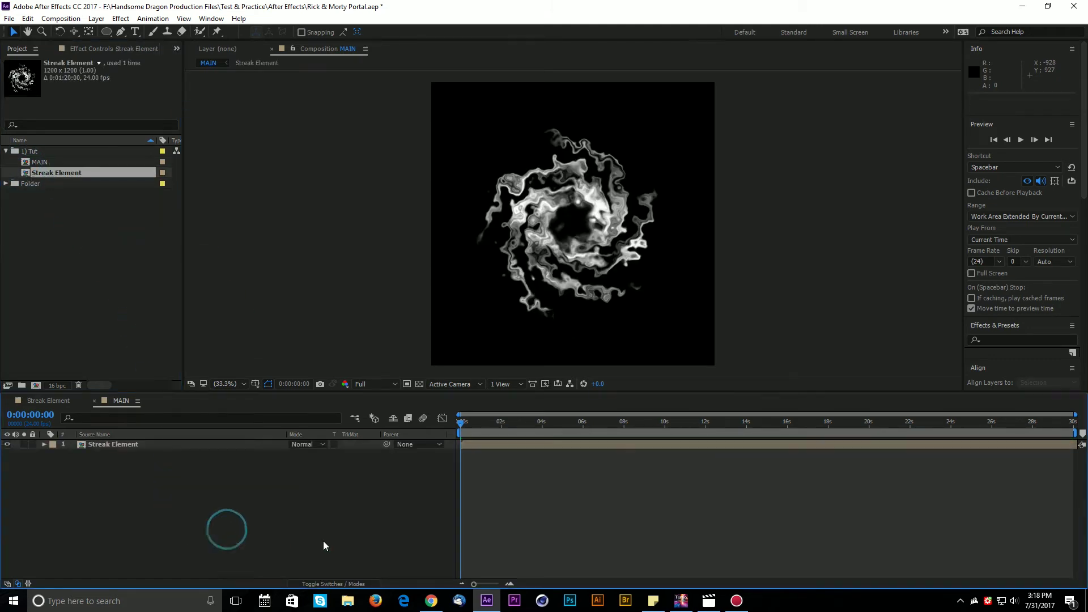
# Set the viewer magnification to Fit up to 100%.
pyautogui.scroll(3, 592, 269)
pyautogui.scroll(-4, 592, 269)
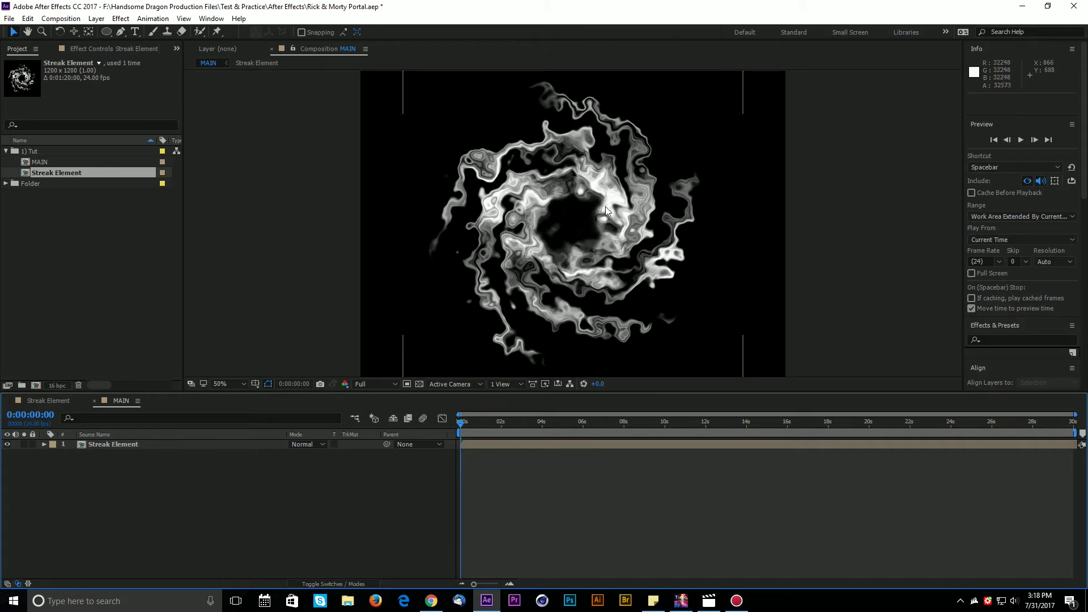
pyautogui.scroll(2, 605, 206)
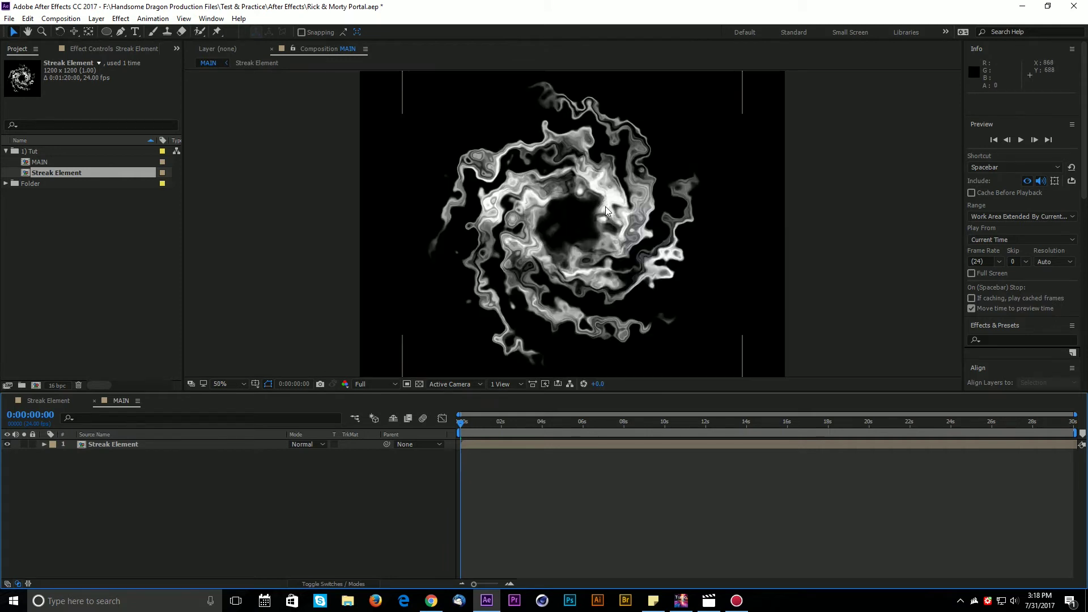
pyautogui.click(221, 384)
pyautogui.click(256, 192)
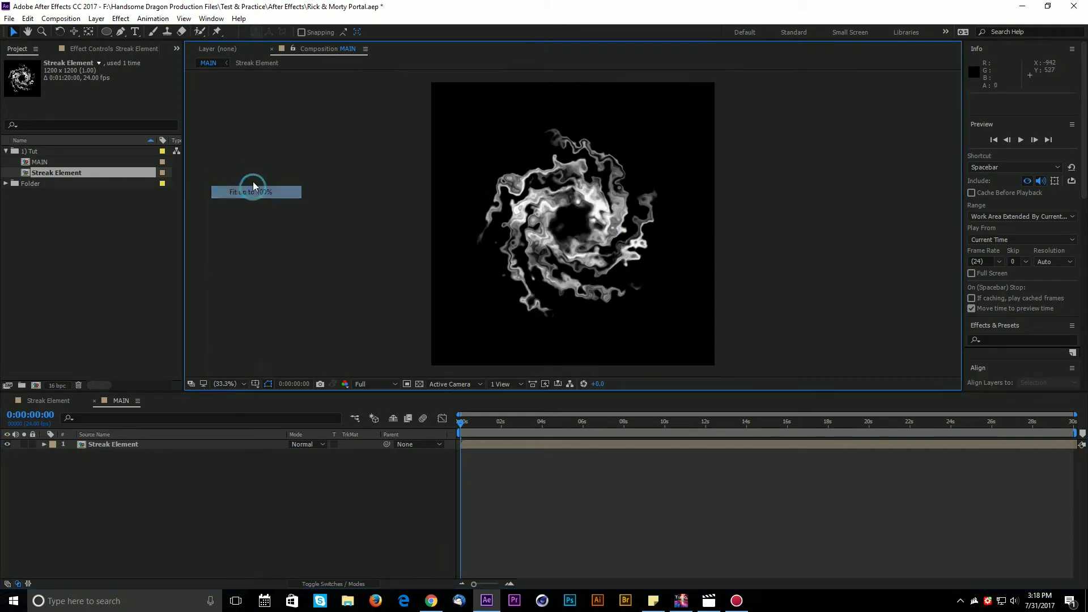
pyautogui.click(178, 458)
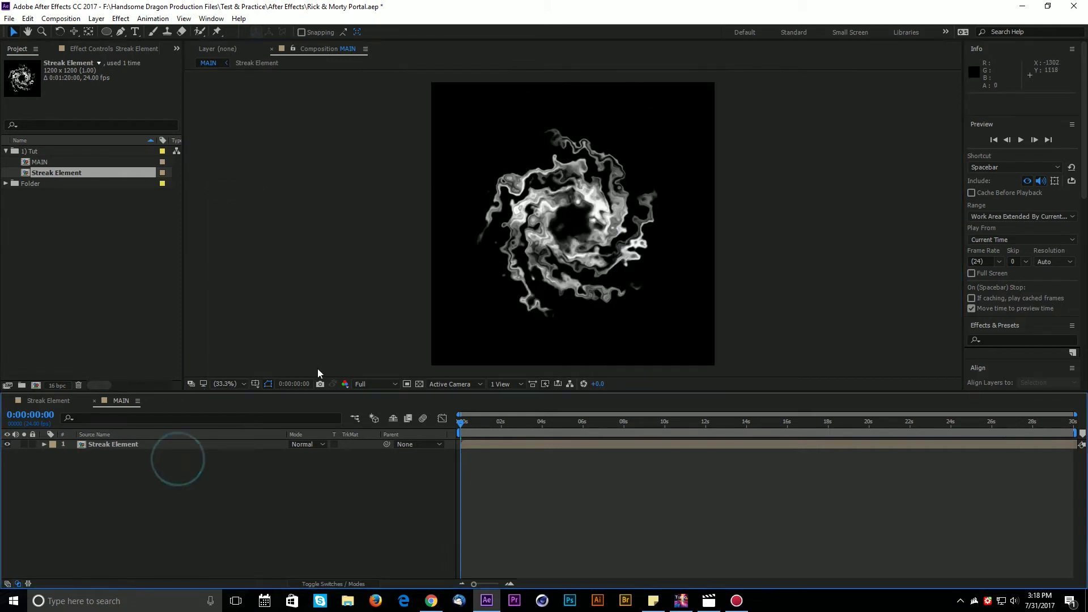
# Choose the Ellipse Tool and lower the stroke width slightly.
pyautogui.click(107, 32)
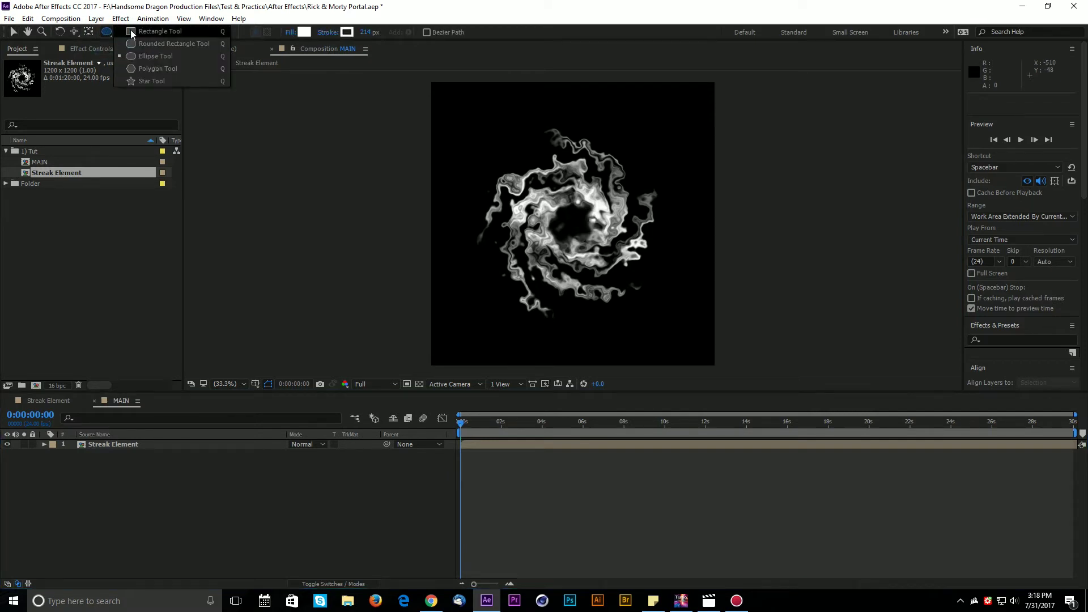
pyautogui.click(136, 60)
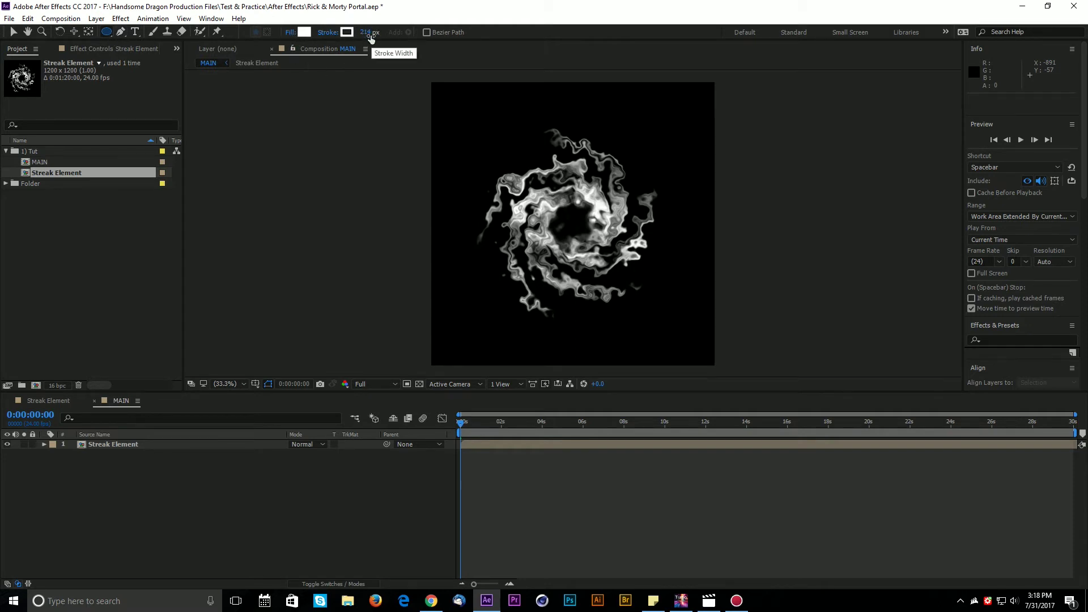
pyautogui.moveTo(373, 36); pyautogui.dragTo(362, 35)
# Check the Streak layer's star mask, then reduce the stroke width to 1 px in MAIN.
pyautogui.click(57, 401)
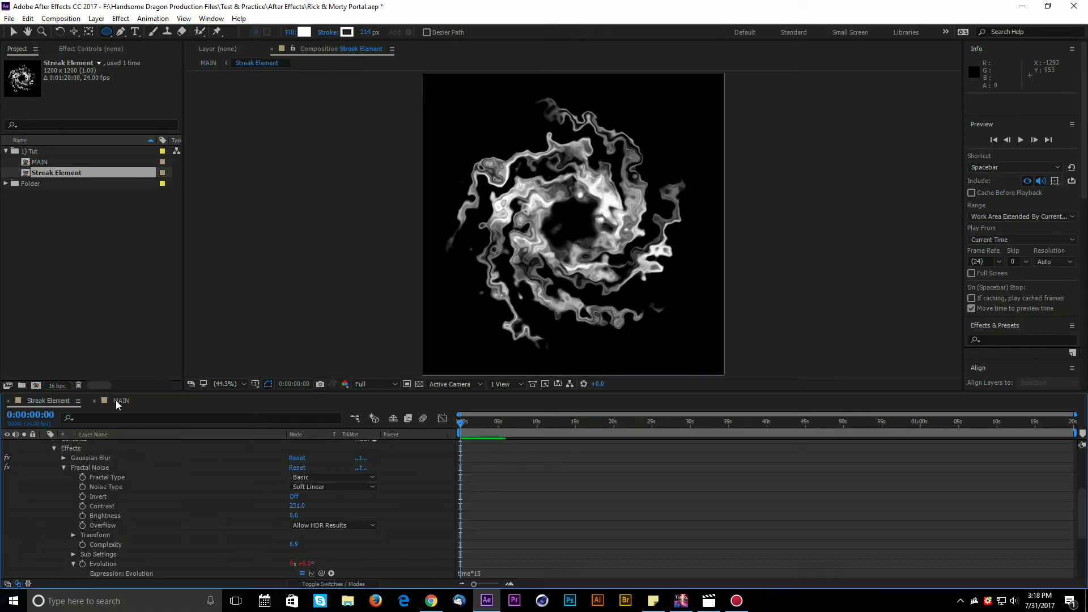
pyautogui.click(189, 488)
pyautogui.scroll(3, 111, 516)
pyautogui.scroll(-2, 114, 521)
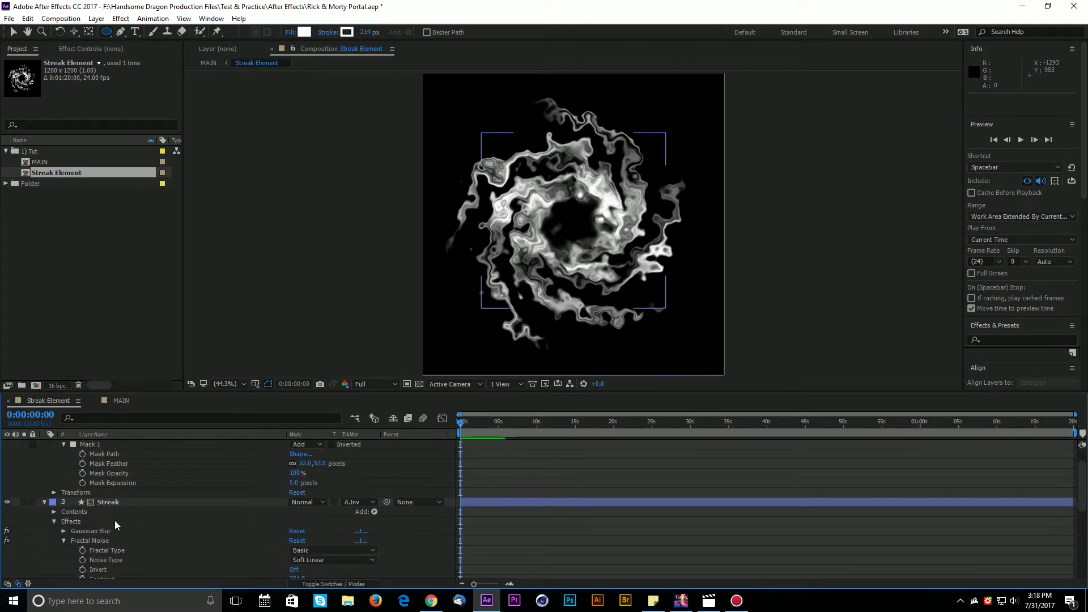
pyautogui.click(113, 502)
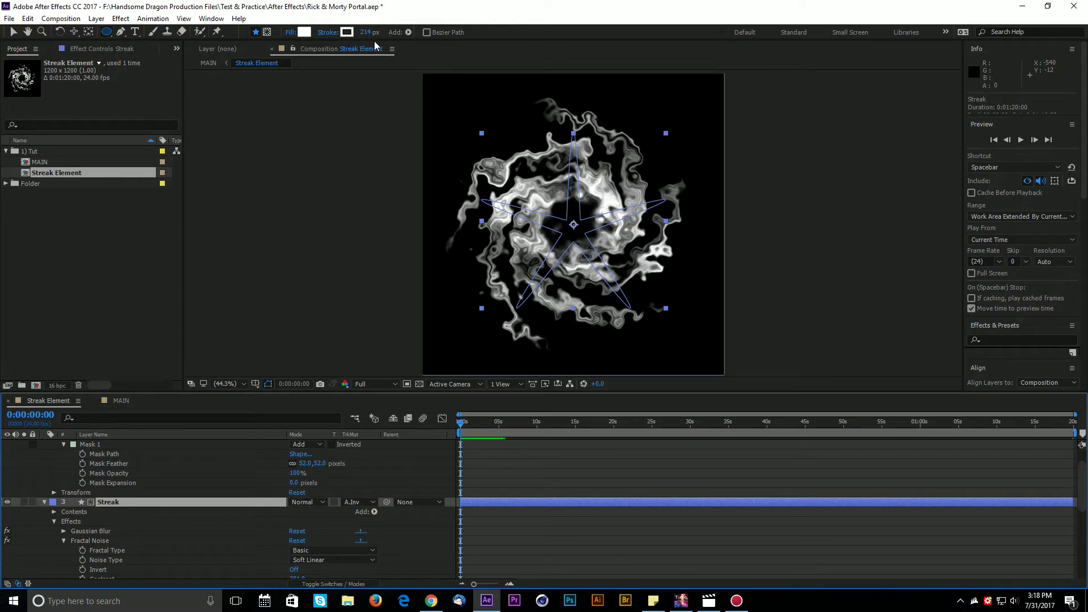
pyautogui.click(121, 401)
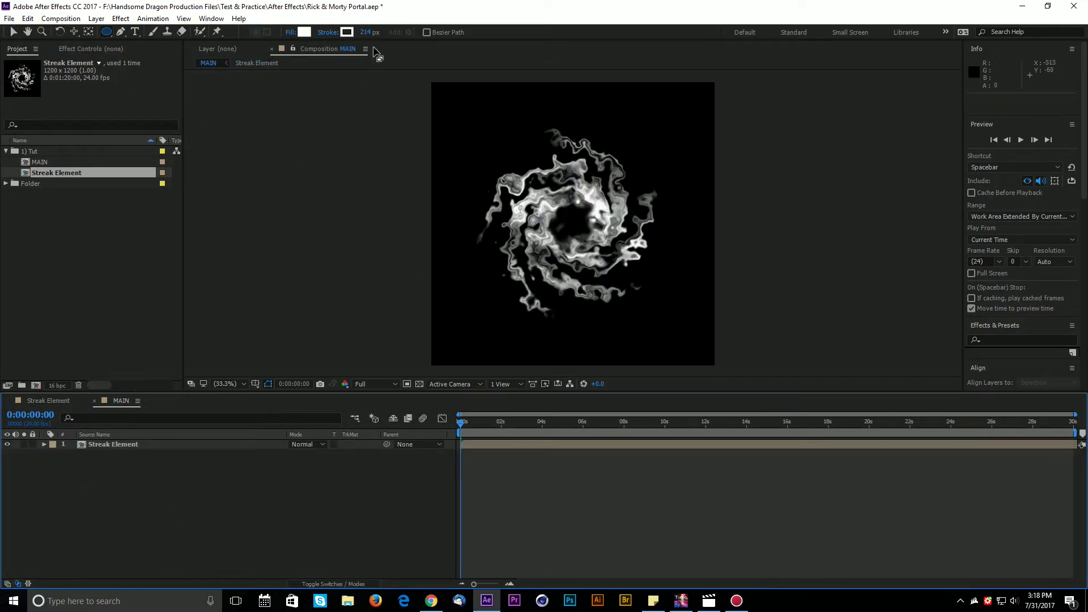
pyautogui.moveTo(357, 37); pyautogui.dragTo(319, 55)
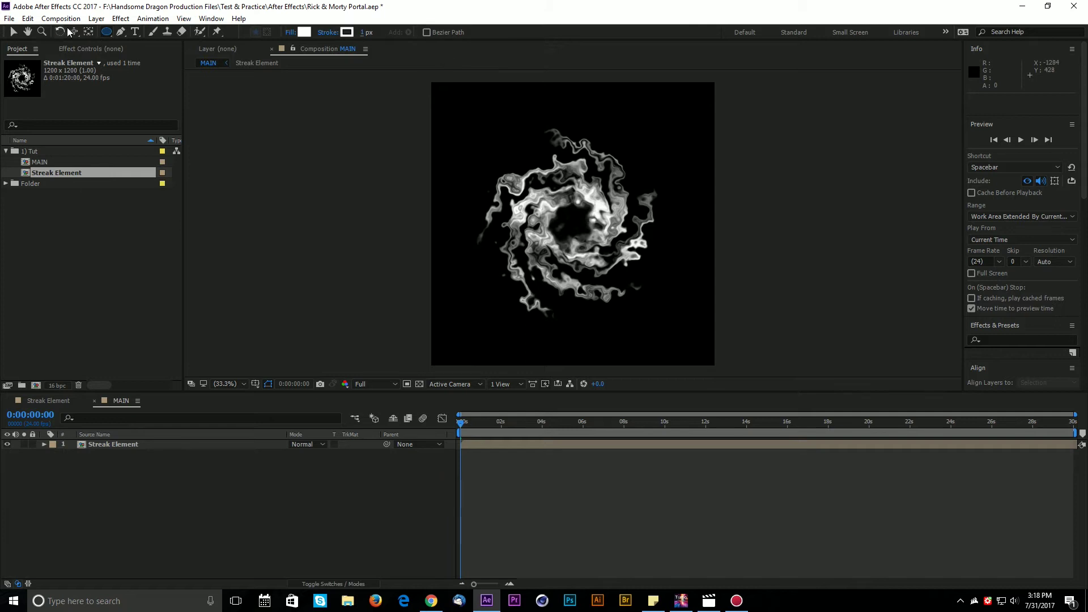
# Add a white ellipse filling the composition and scale it to about 68%.
pyautogui.doubleClick(108, 33)
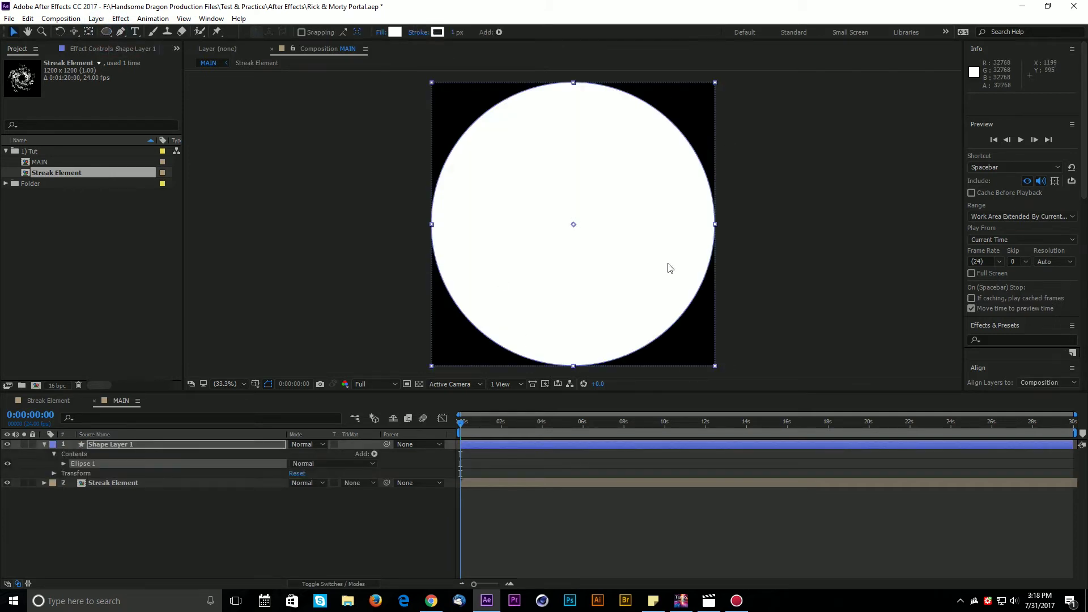
pyautogui.click(54, 473)
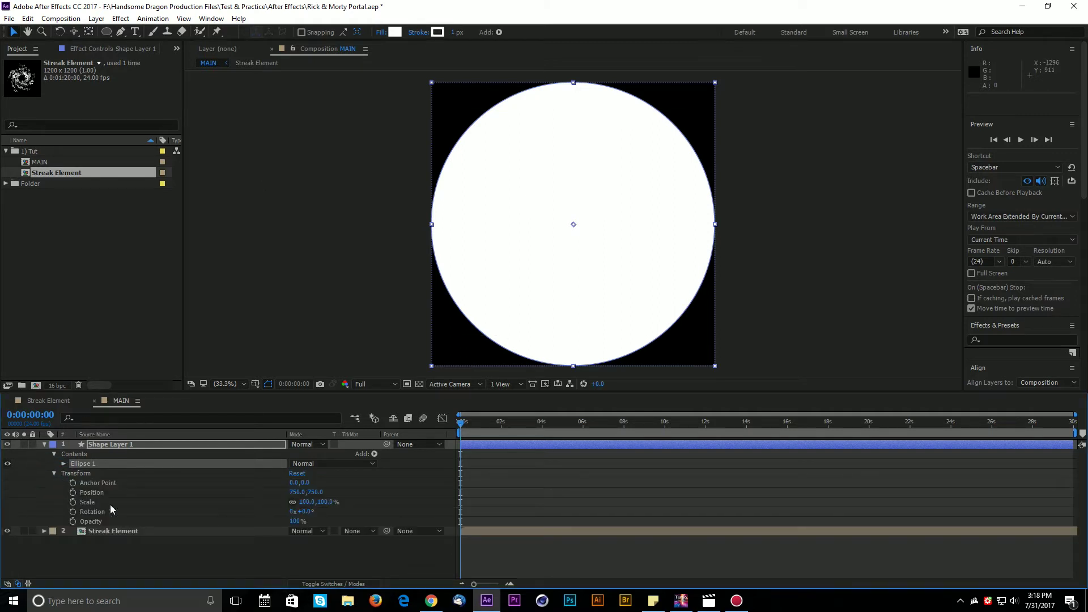
pyautogui.moveTo(329, 507); pyautogui.dragTo(320, 505)
pyautogui.click(134, 547)
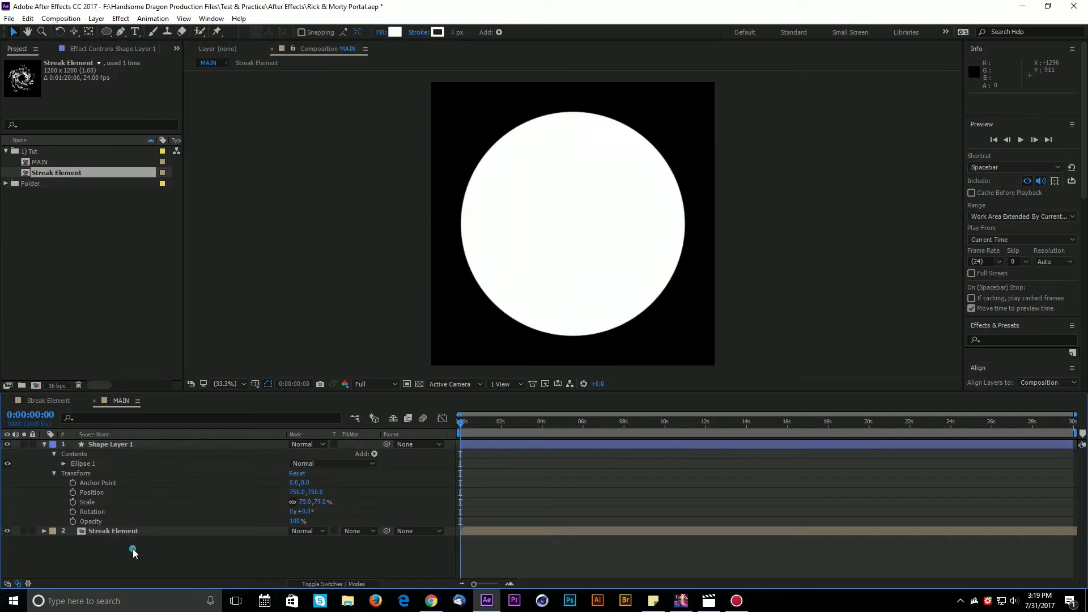
# Rename the shape layer Base_Green and move it below Streak Element.
pyautogui.click(128, 448)
pyautogui.press('Return')
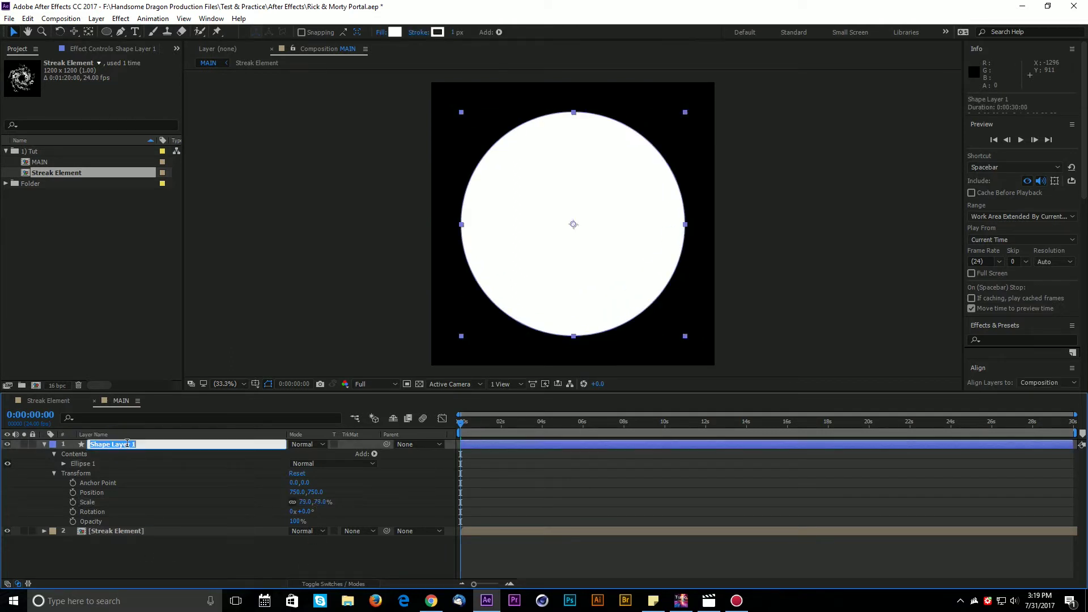
pyautogui.write('Base_Green')
pyautogui.press('Return')
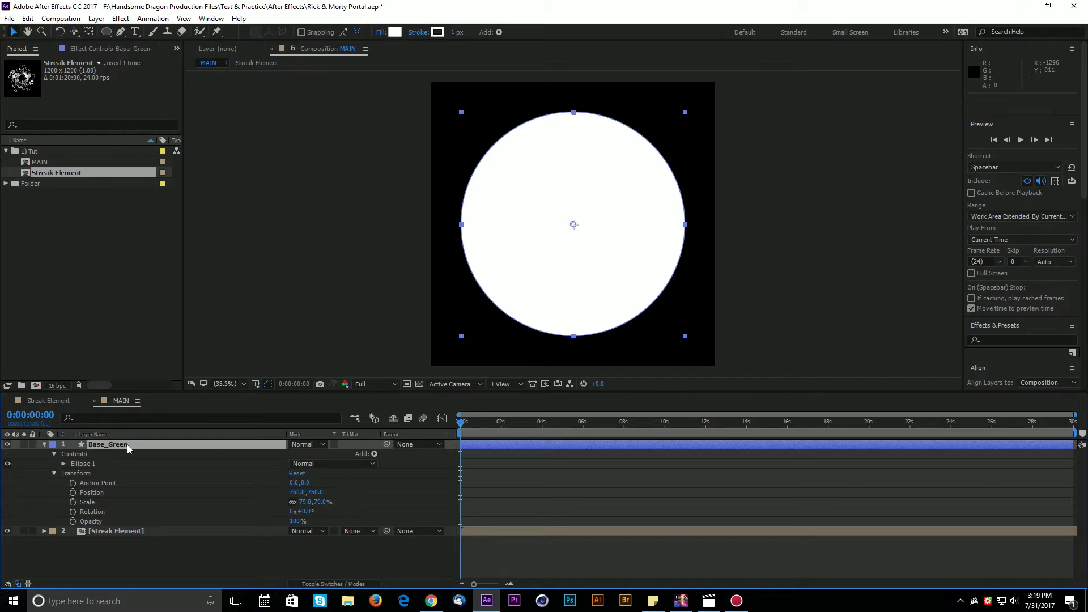
pyautogui.moveTo(127, 444); pyautogui.dragTo(129, 541)
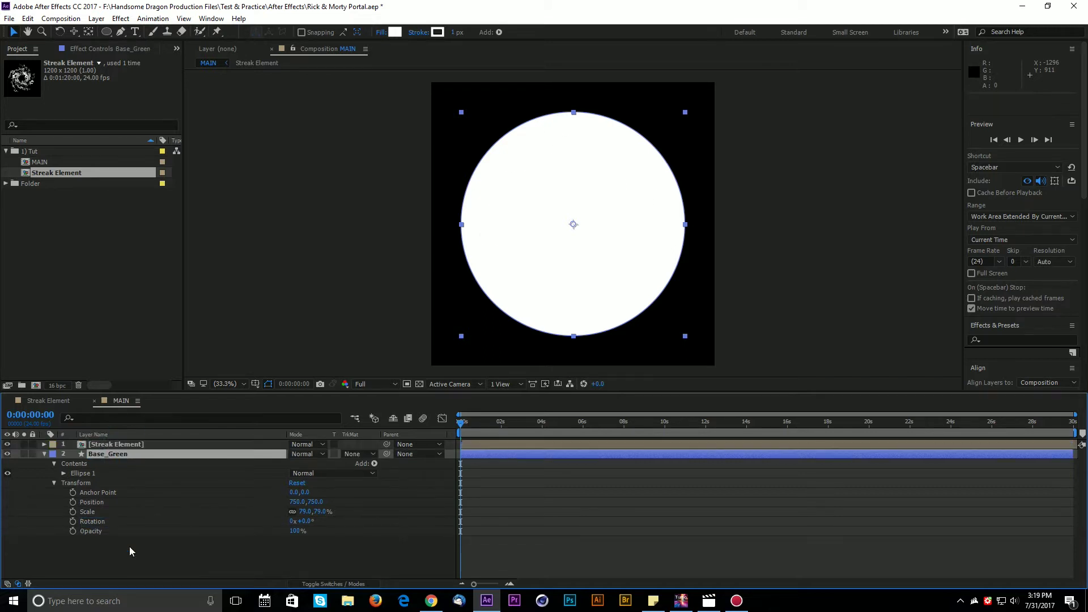
# Give Base_Green a Green label and select the Streak Element layer.
pyautogui.click(52, 454)
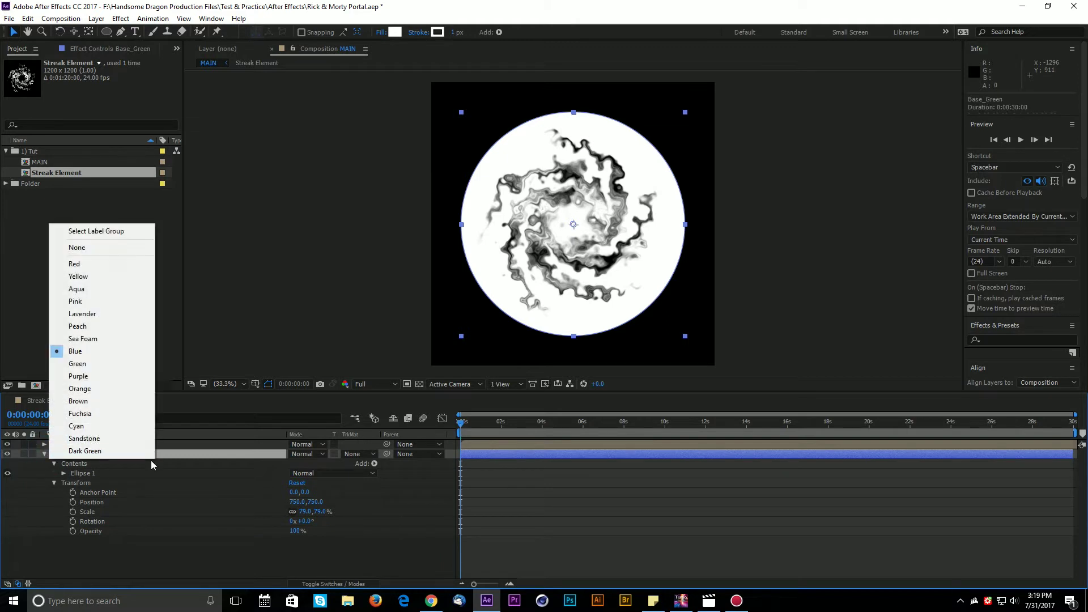
pyautogui.click(102, 364)
pyautogui.click(104, 559)
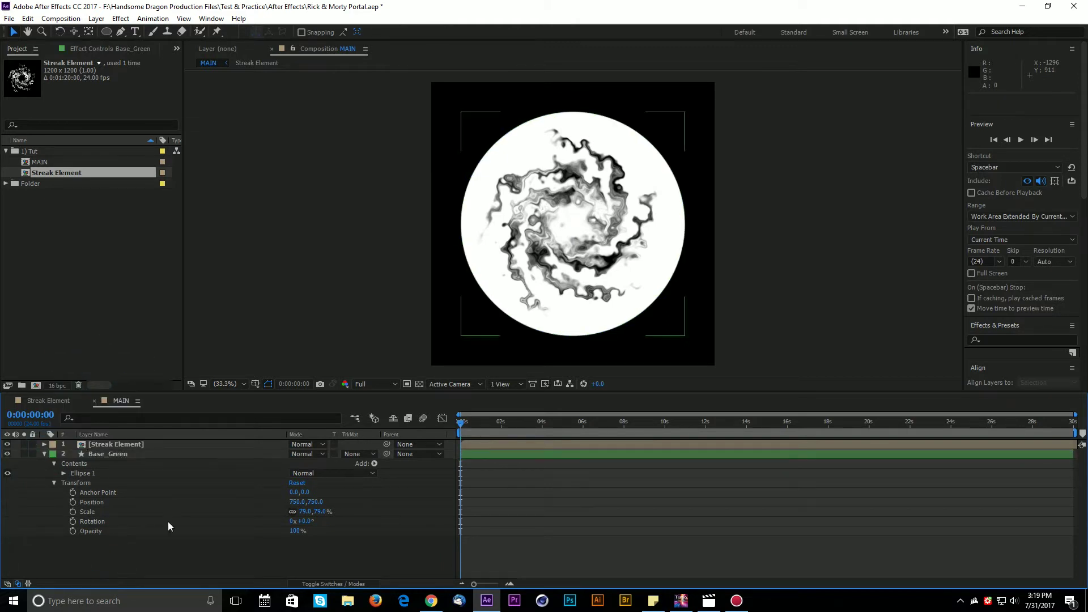
pyautogui.click(113, 444)
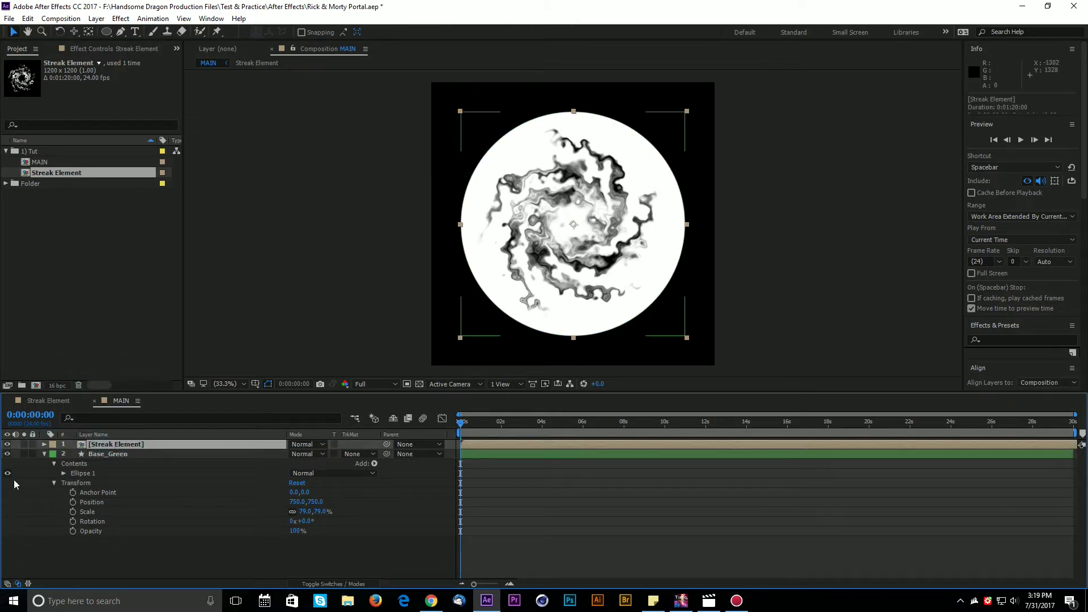
# Scale Streak Element up slightly, hide it, and select Base_Green.
pyautogui.press('s')
pyautogui.moveTo(315, 456); pyautogui.dragTo(328, 456)
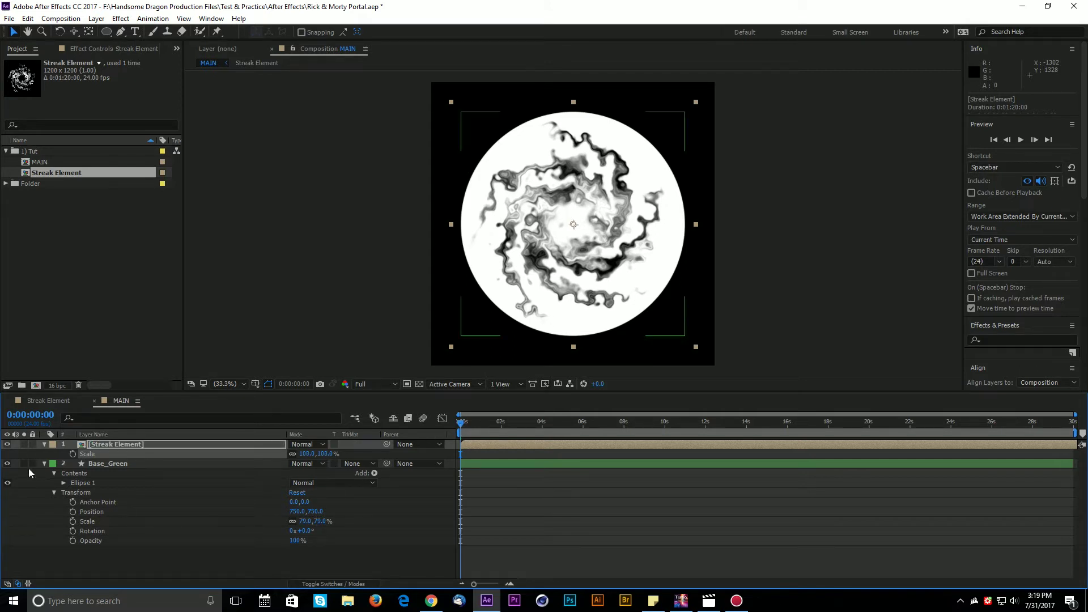
pyautogui.click(119, 447)
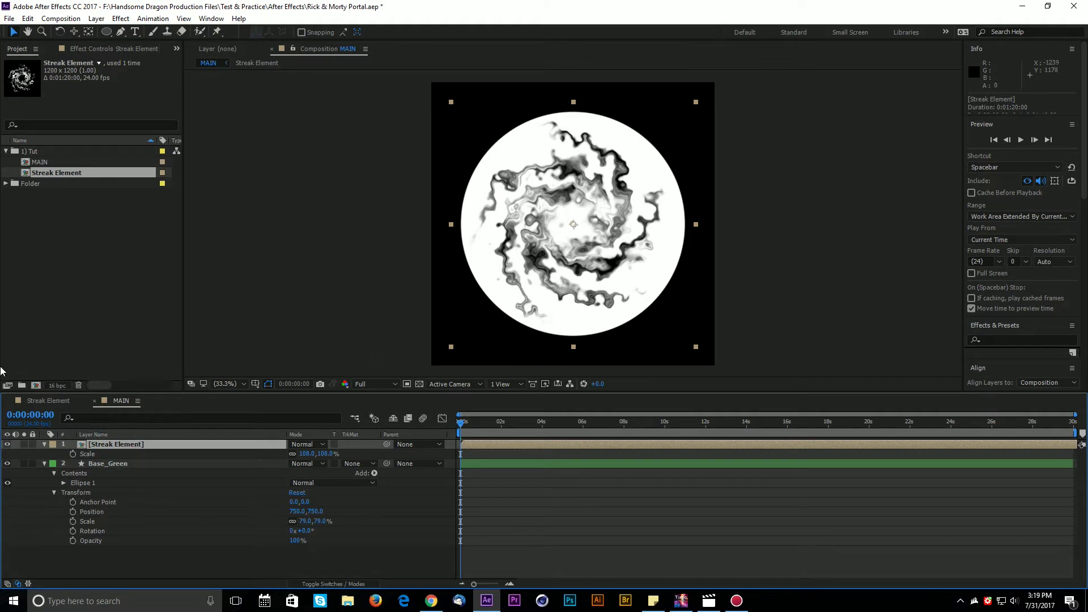
pyautogui.click(7, 445)
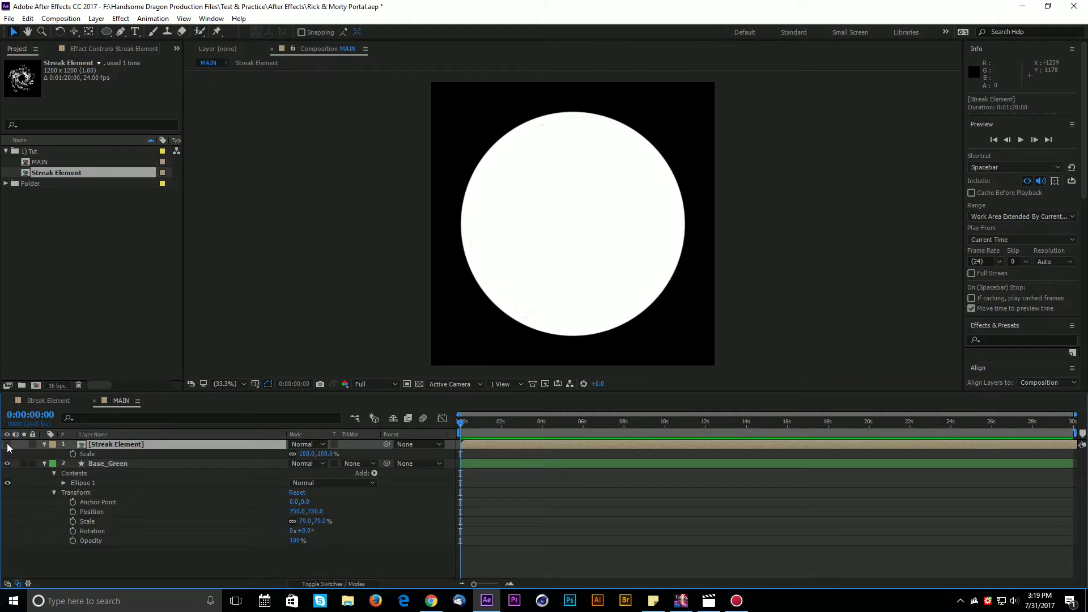
pyautogui.click(108, 464)
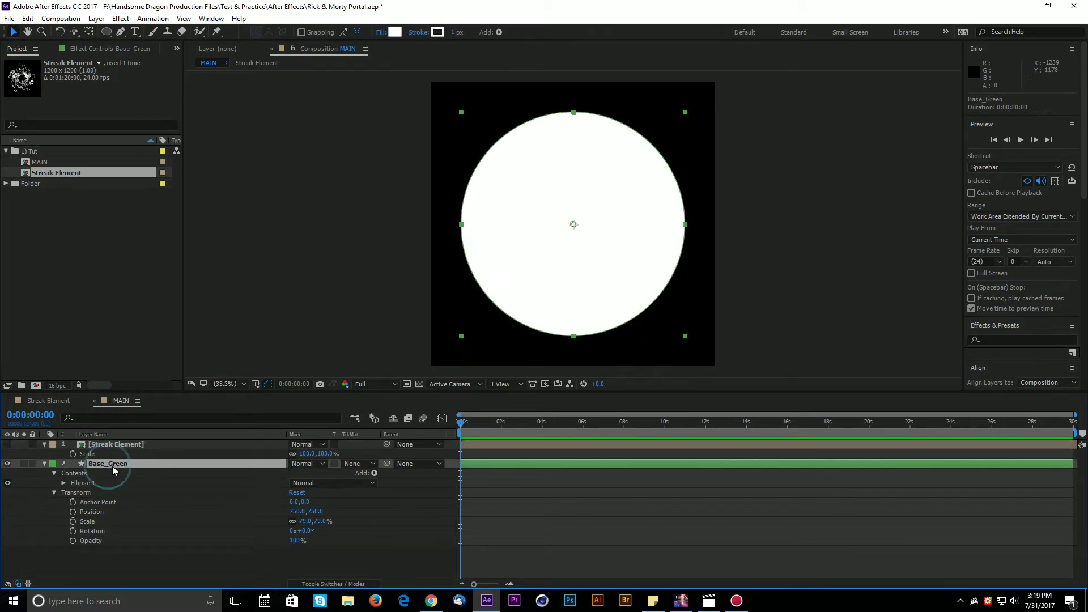
# Apply Noise & Grain > Fractal Noise to Base_Green.
pyautogui.click(86, 50)
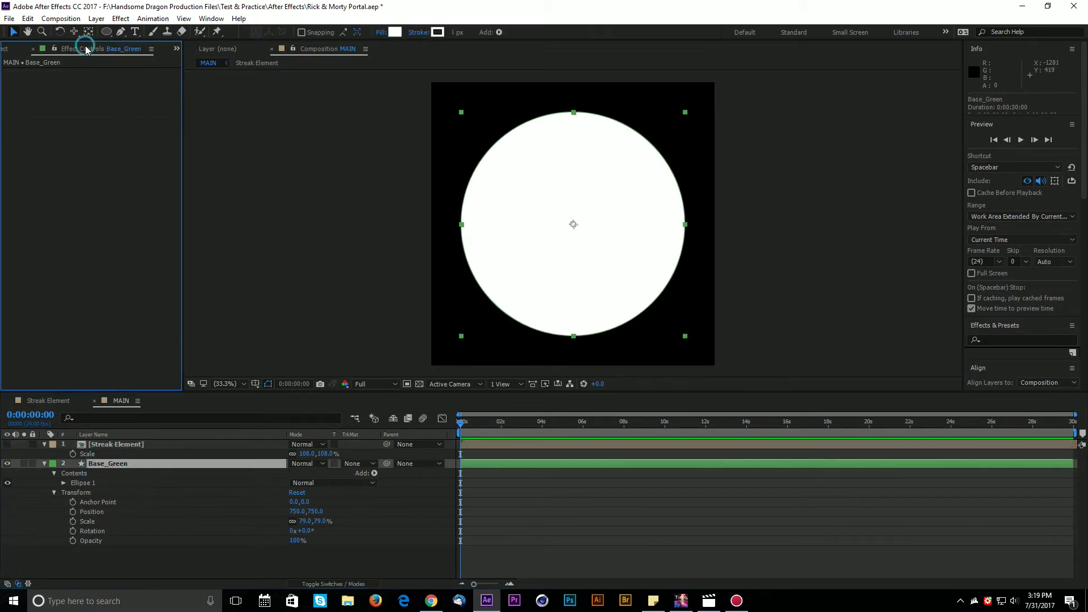
pyautogui.rightClick(60, 164)
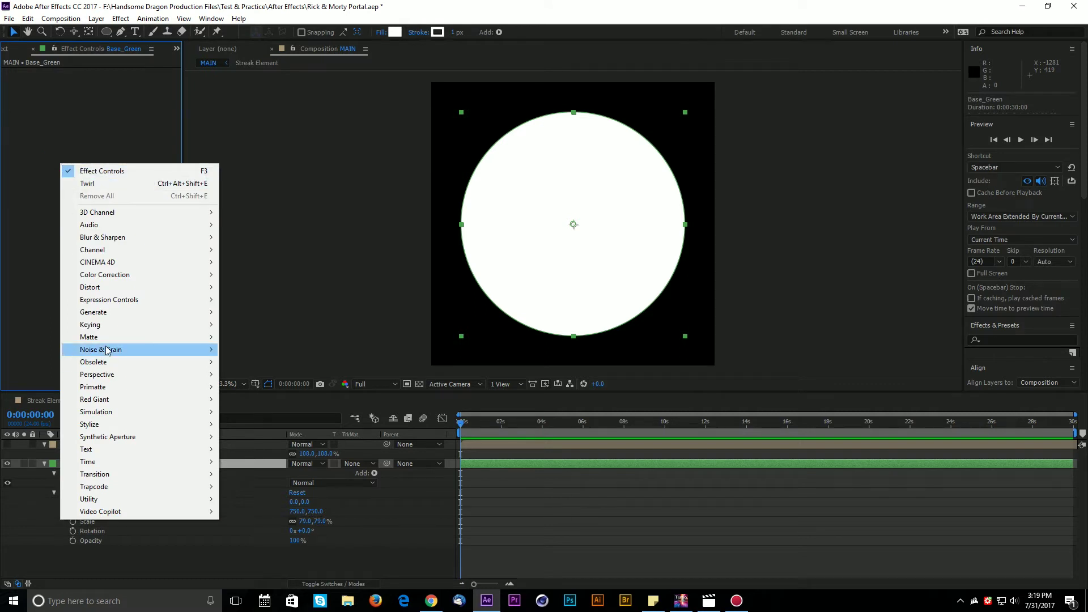
pyautogui.moveTo(109, 350)
pyautogui.click(250, 374)
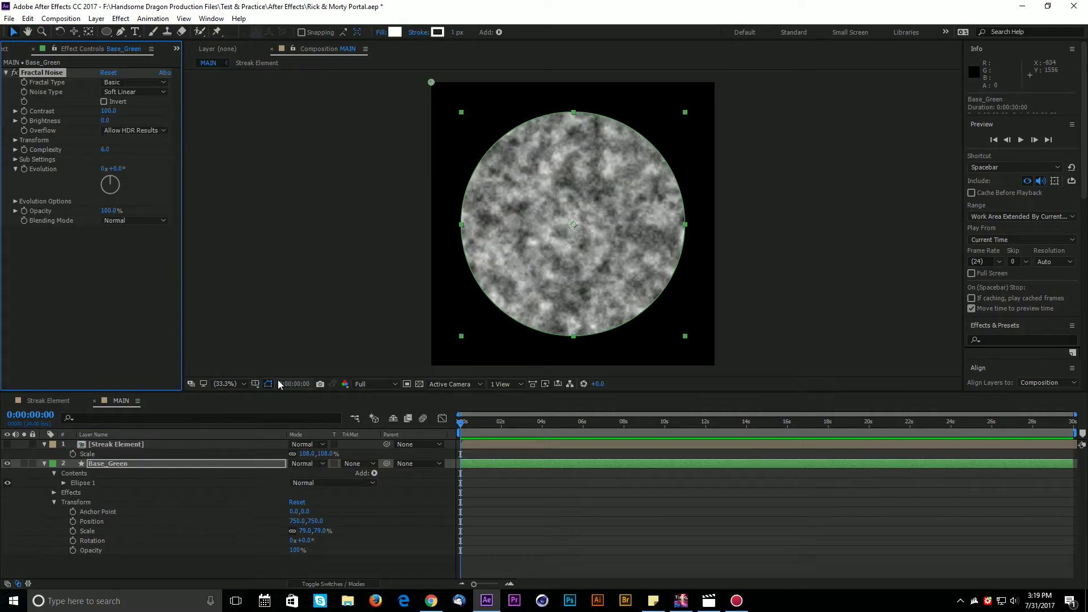
pyautogui.scroll(3, 567, 250)
pyautogui.scroll(-2, 568, 247)
pyautogui.scroll(2, 569, 247)
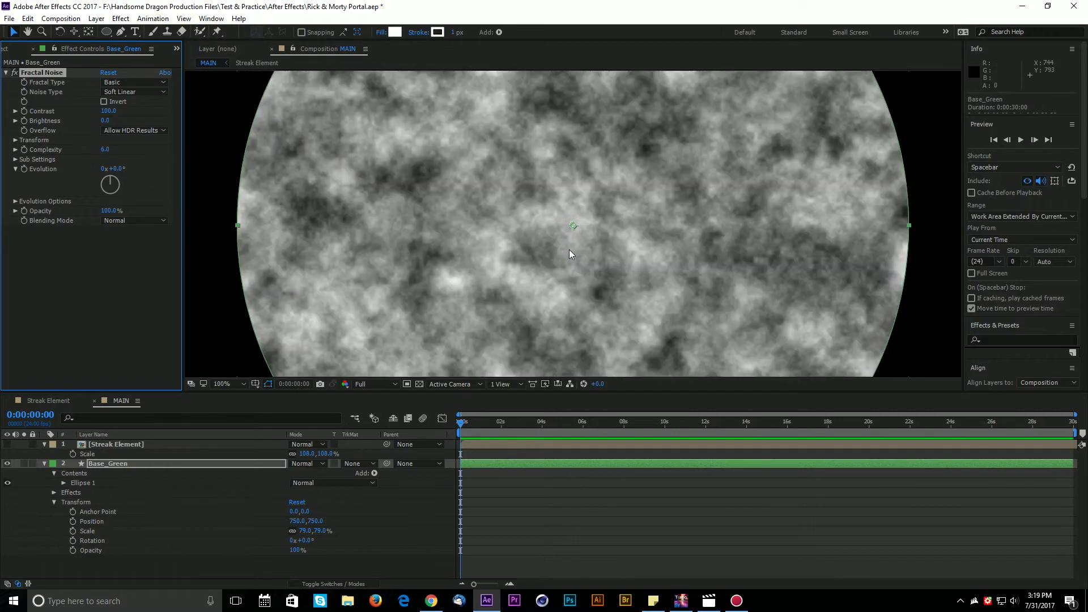
pyautogui.scroll(-2, 568, 249)
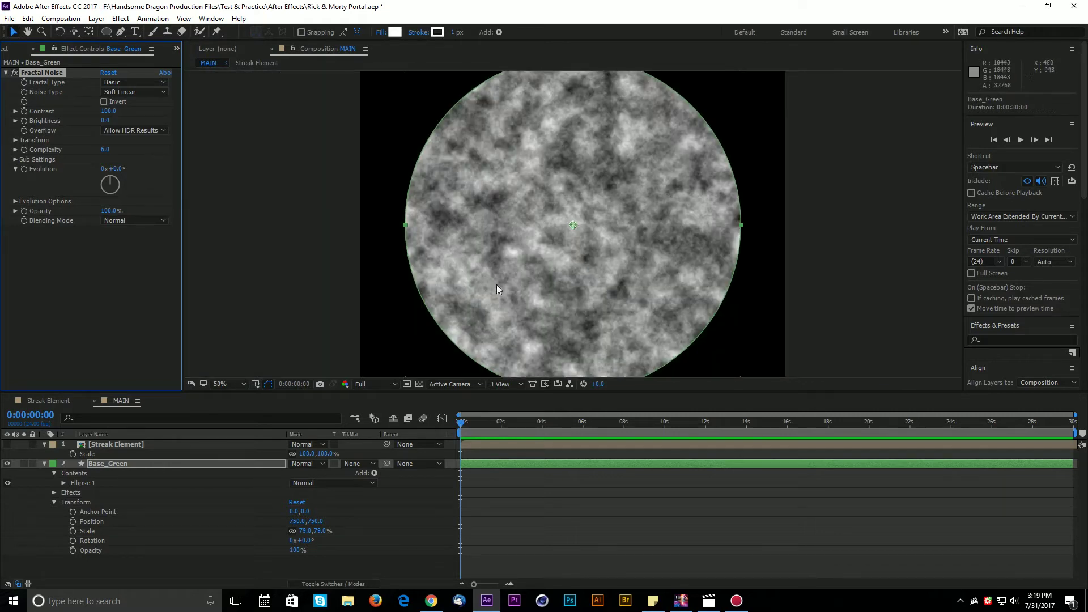
pyautogui.scroll(-1, 605, 261)
pyautogui.scroll(3, 604, 262)
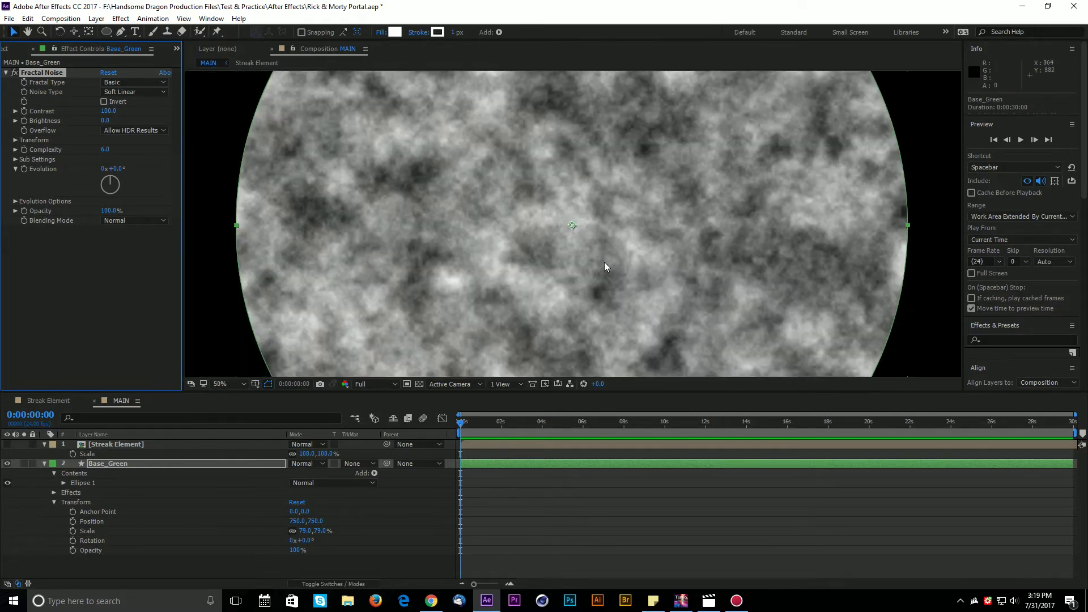
pyautogui.scroll(-2, 603, 262)
# Set the Fractal Type to Dynamic Progressive and turn on Invert.
pyautogui.click(10, 354)
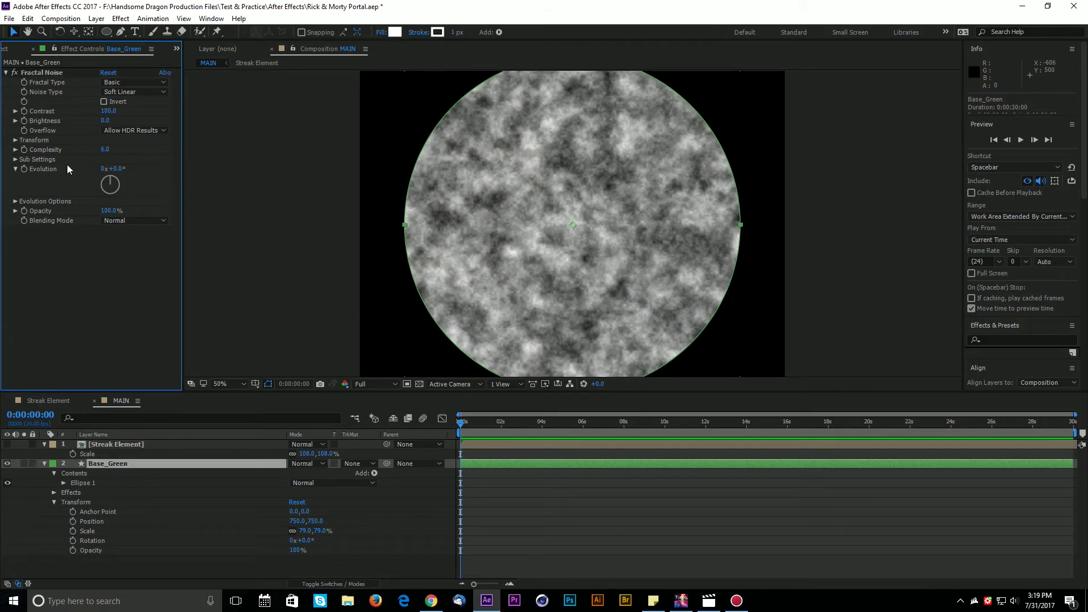
pyautogui.click(37, 72)
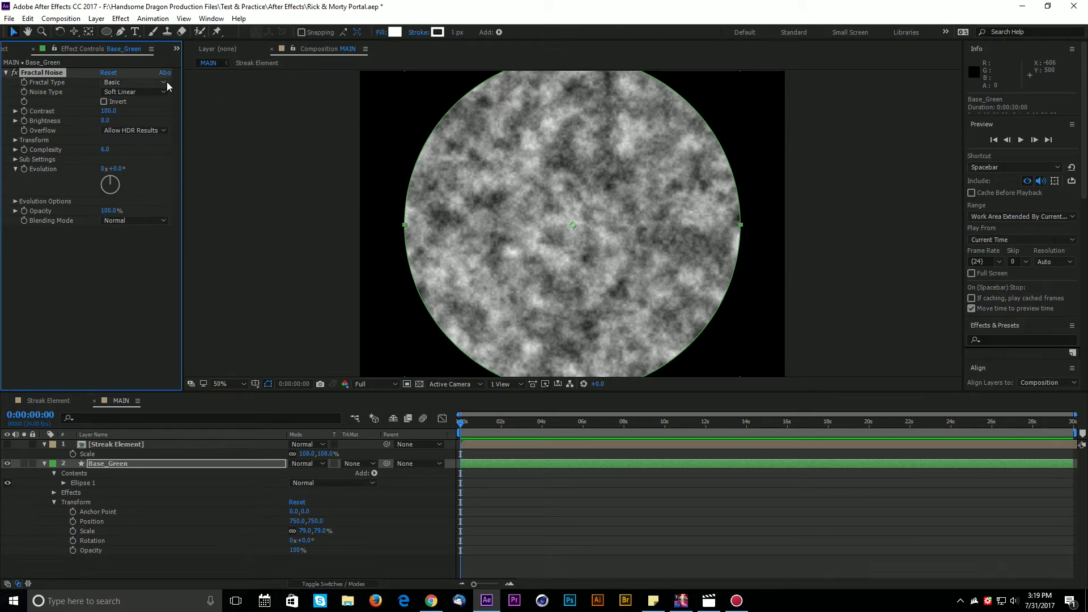
pyautogui.click(138, 82)
pyautogui.click(145, 151)
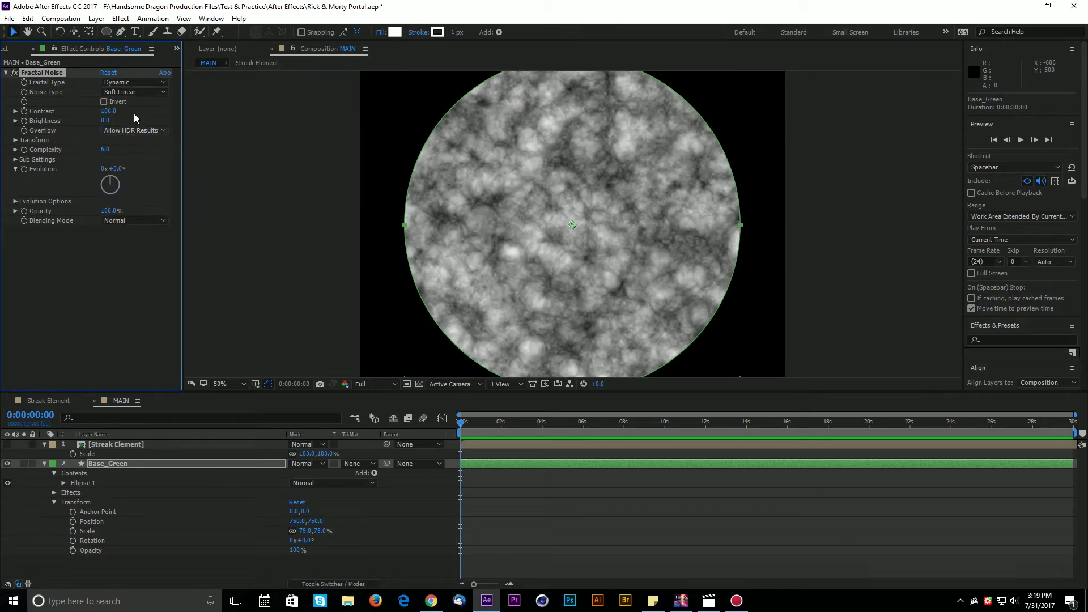
pyautogui.click(134, 82)
pyautogui.click(135, 169)
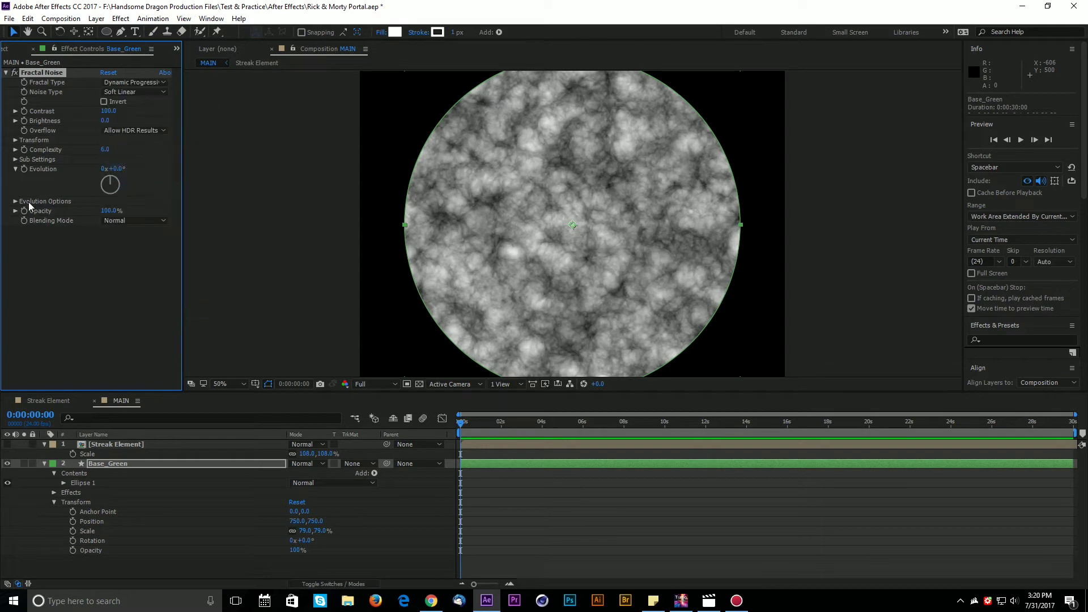
pyautogui.click(104, 102)
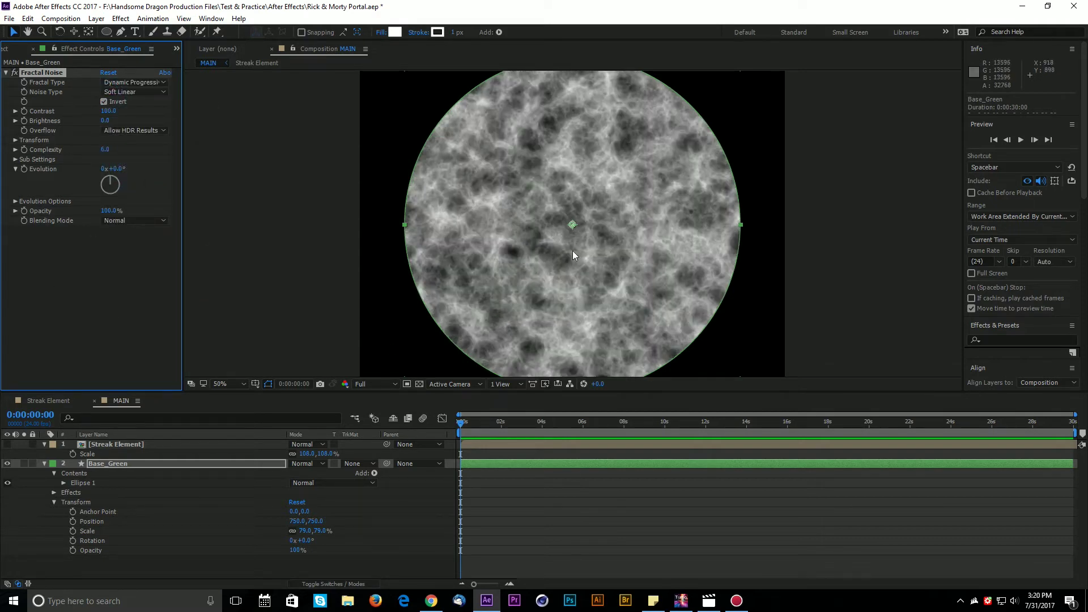
# Set the noise Scale to 482 and Complexity to 8.7.
pyautogui.click(16, 140)
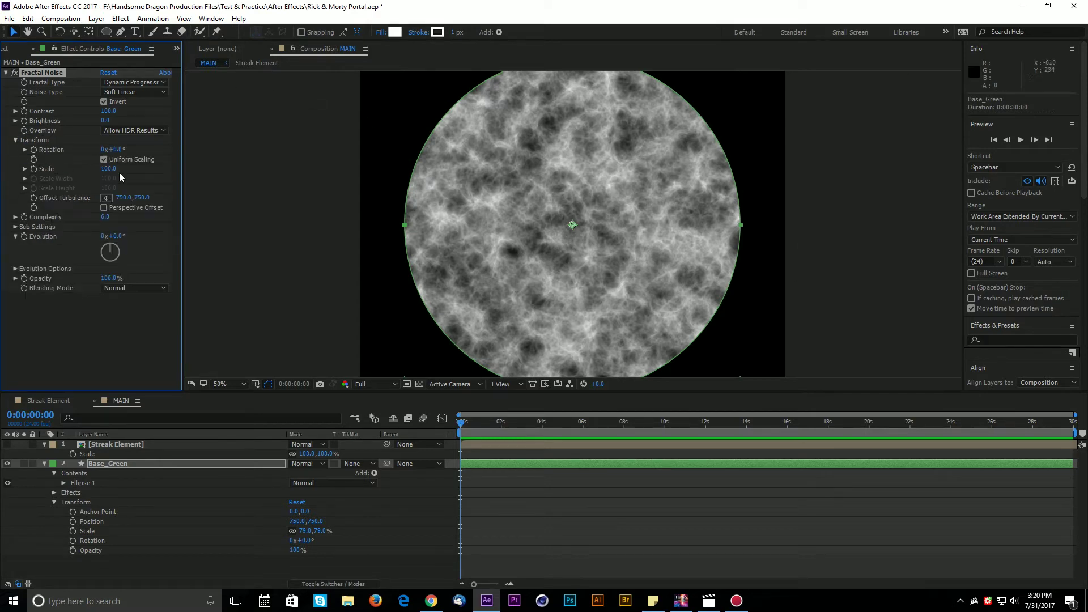
pyautogui.moveTo(110, 169); pyautogui.dragTo(362, 192)
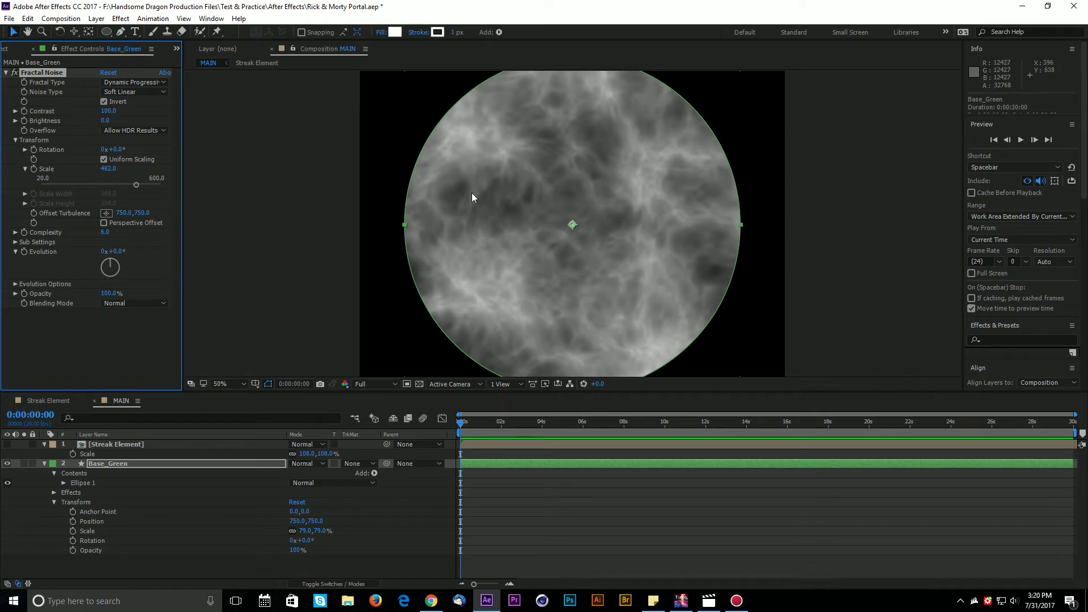
pyautogui.moveTo(107, 233); pyautogui.dragTo(154, 234)
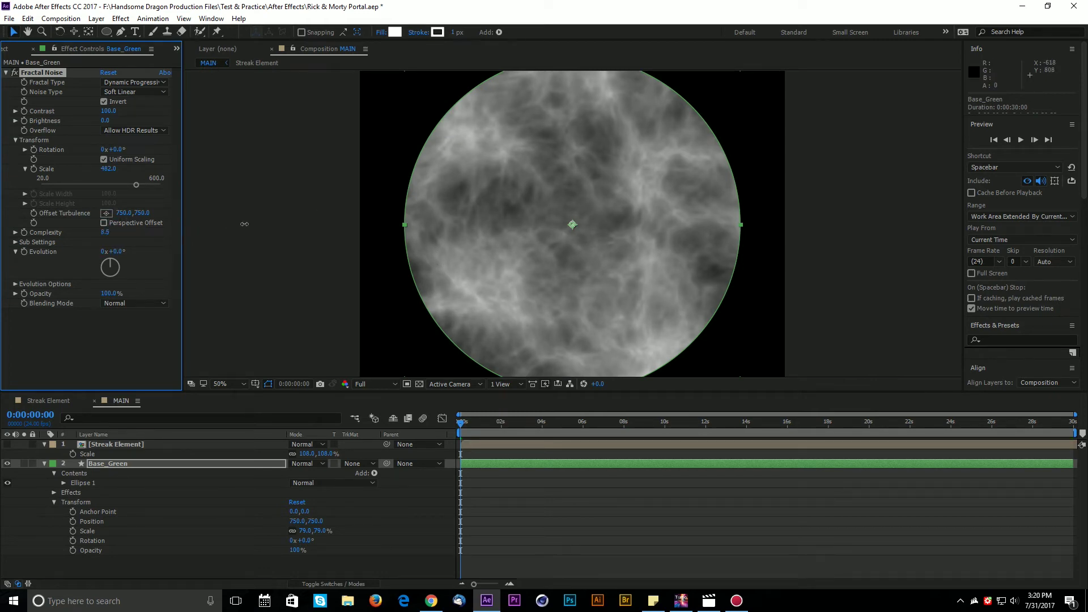
pyautogui.moveTo(249, 224); pyautogui.dragTo(156, 238)
pyautogui.press('.')
pyautogui.press('.')
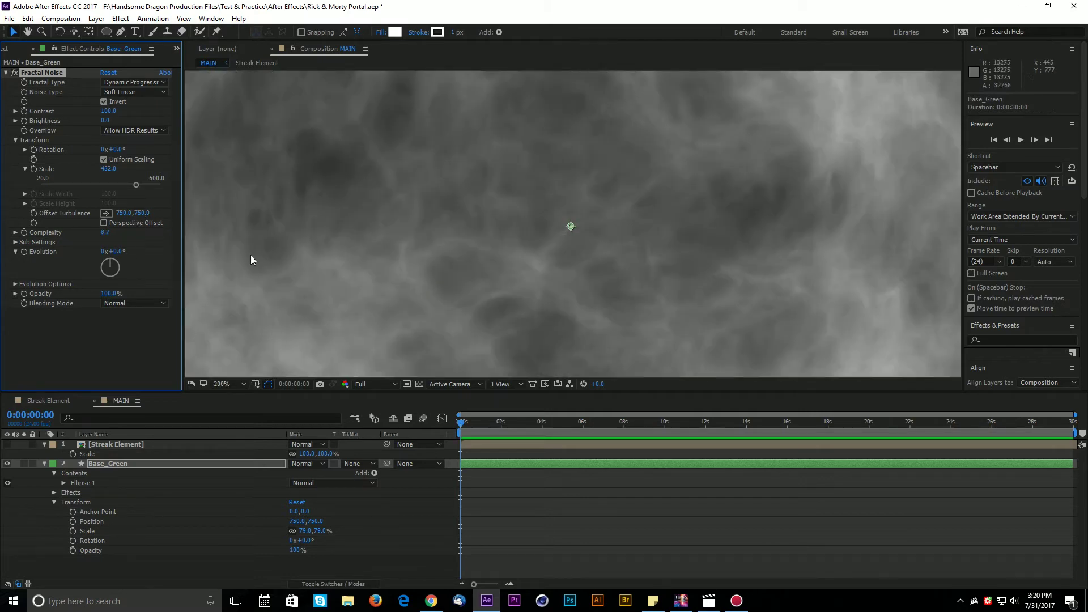
pyautogui.press(',')
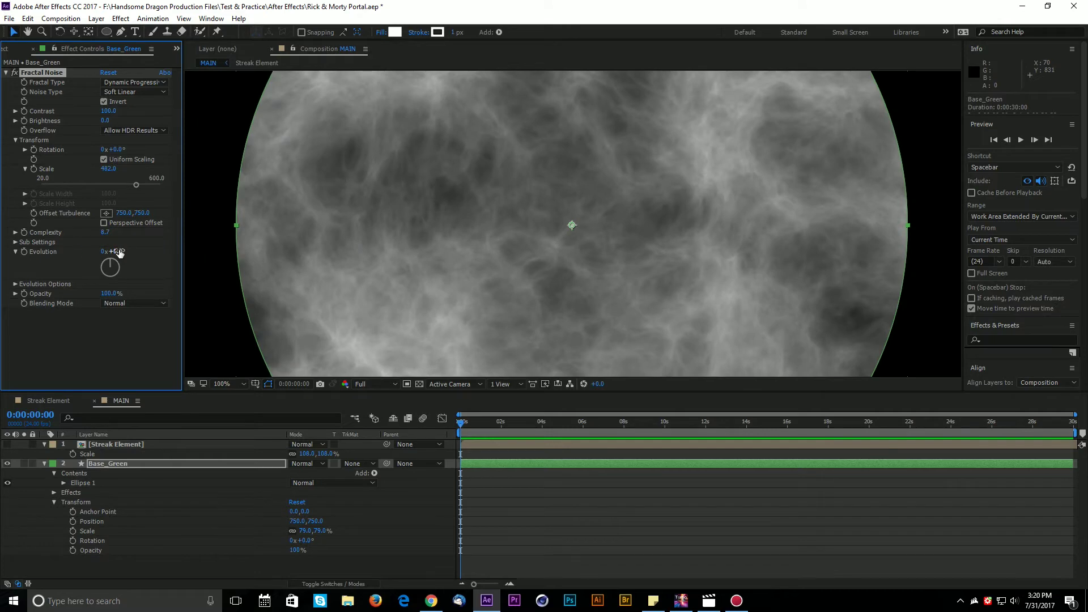
# Adjust the noise Evolution and set Random Seed to 740.
pyautogui.moveTo(119, 252); pyautogui.dragTo(719, 327)
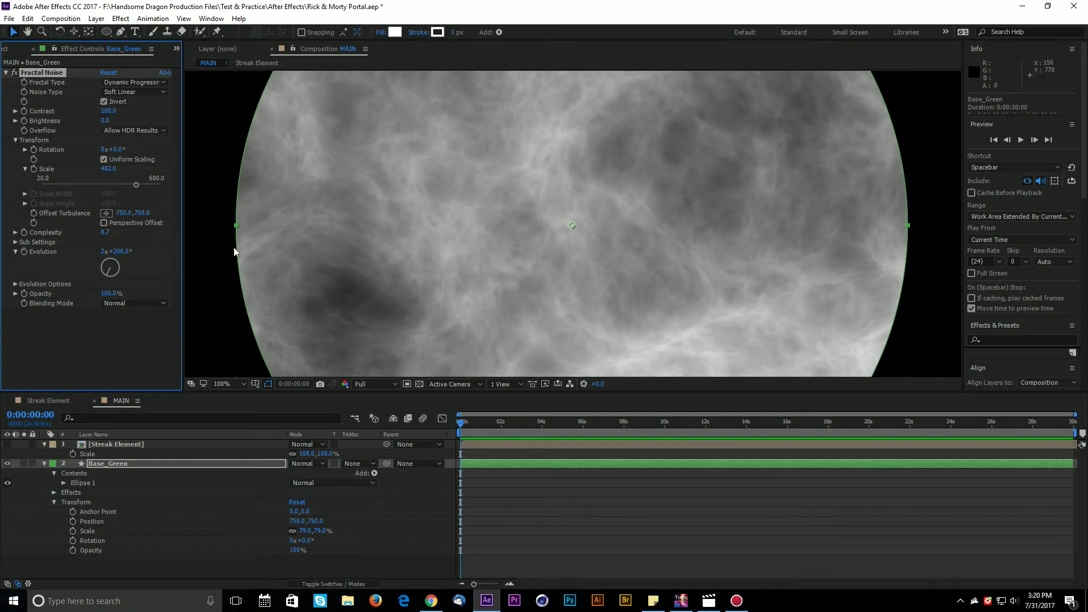
pyautogui.click(16, 284)
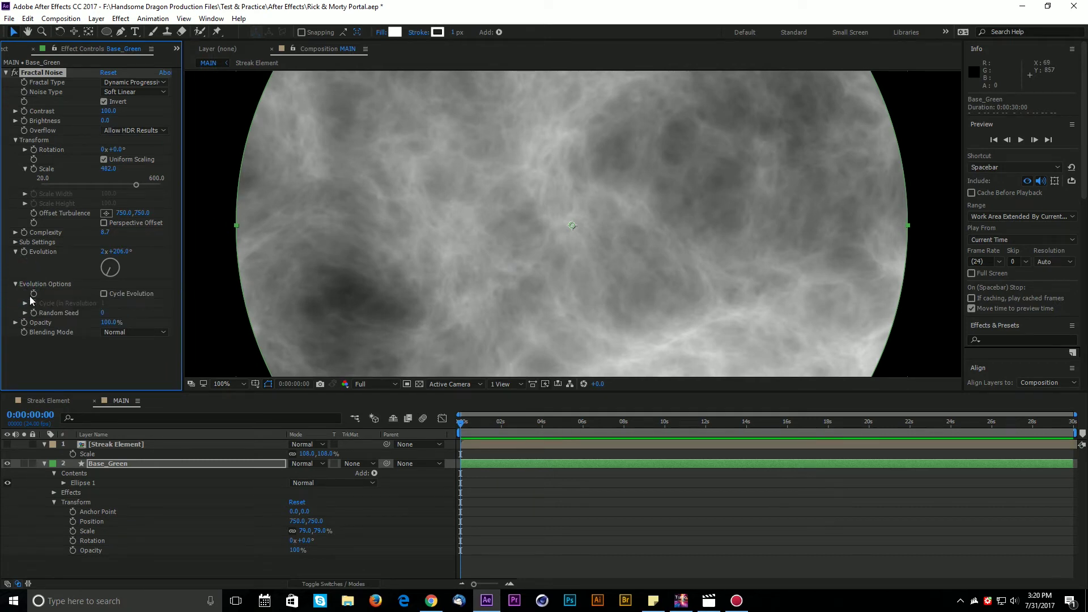
pyautogui.moveTo(116, 312); pyautogui.dragTo(142, 312)
pyautogui.scroll(-2, 540, 221)
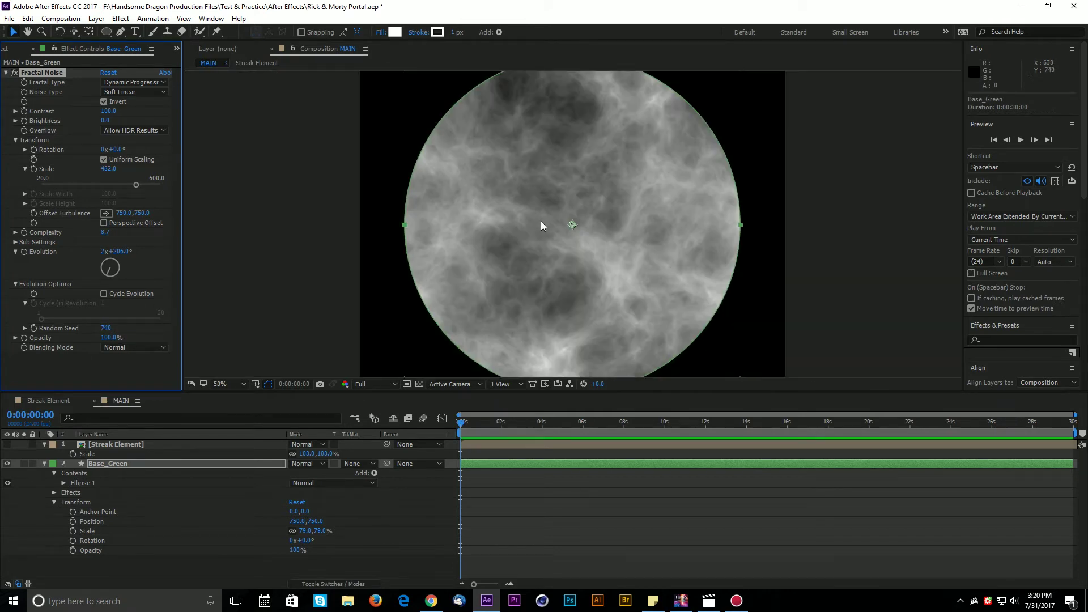
pyautogui.scroll(-2, 638, 244)
pyautogui.click(164, 569)
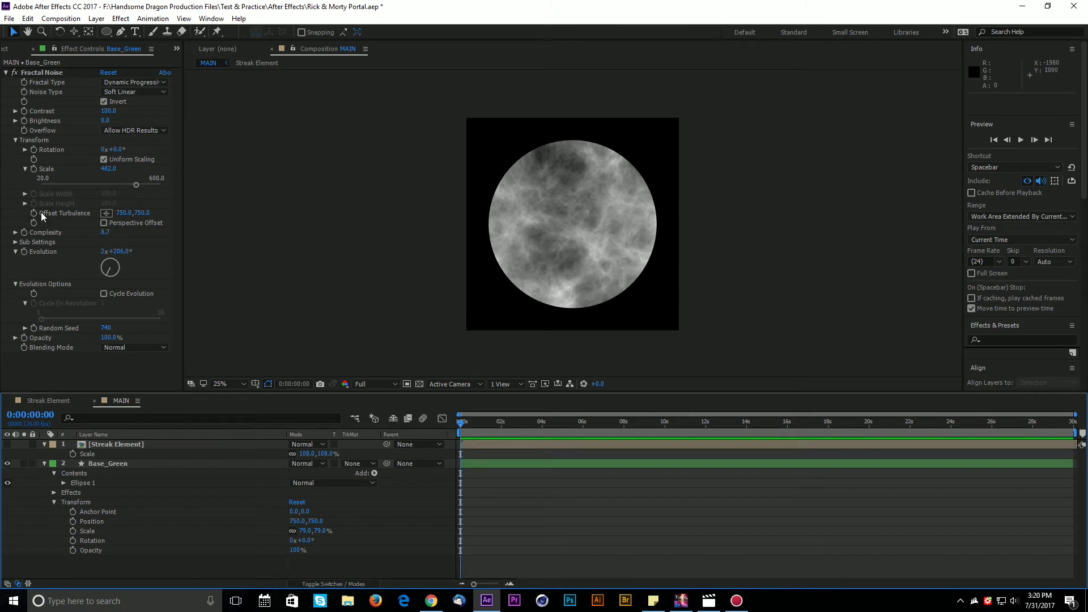
# Drive Fractal Noise Evolution with a time*50 expression and preview it.
pyautogui.keyDown('alt'); pyautogui.click(25, 252); pyautogui.keyUp('alt')
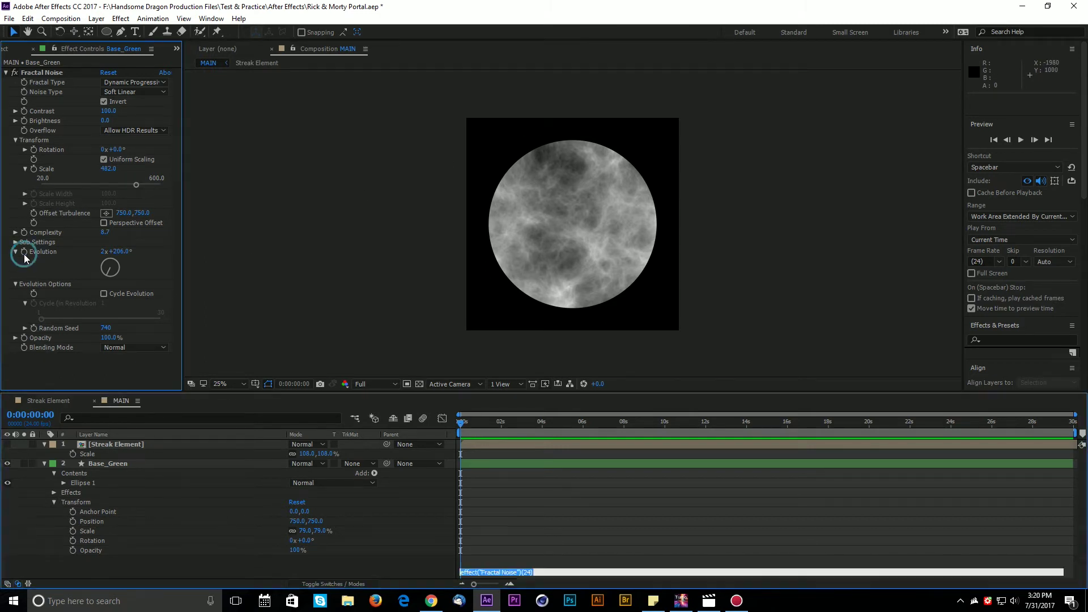
pyautogui.write('time*50')
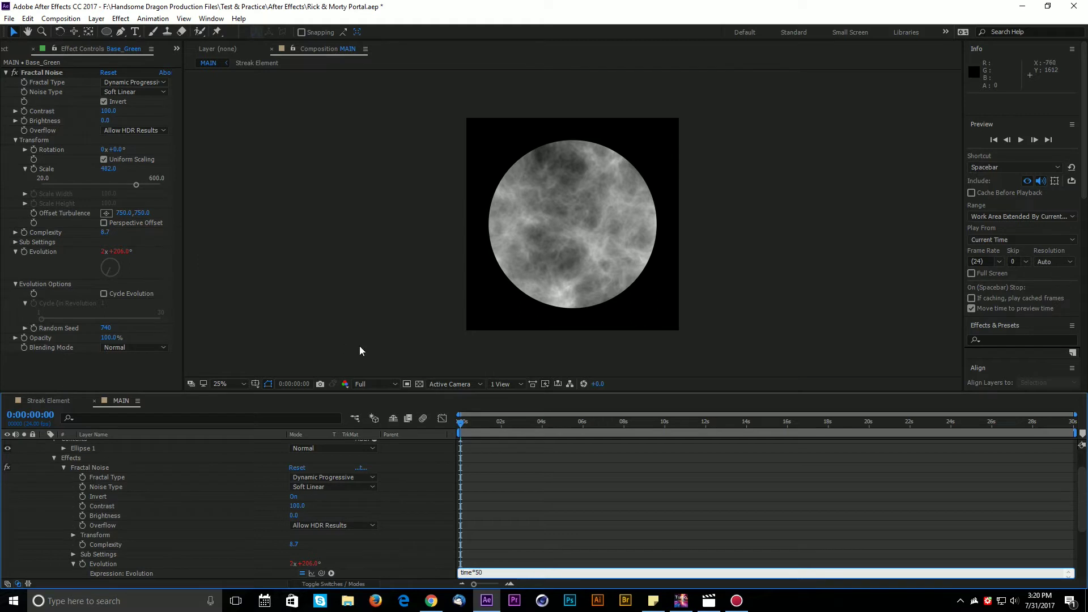
pyautogui.click(642, 525)
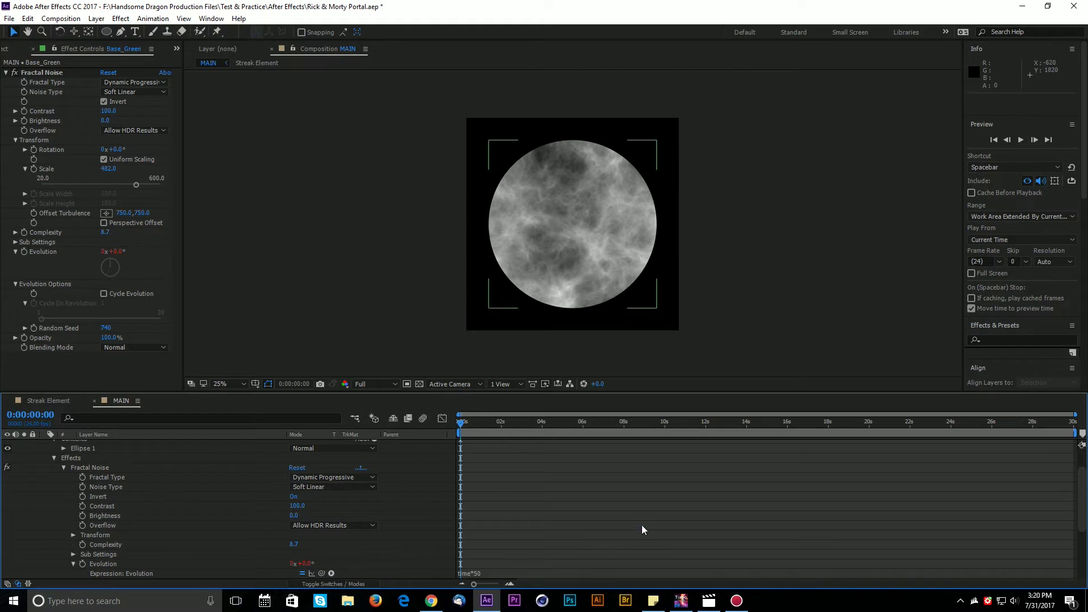
pyautogui.press('space')
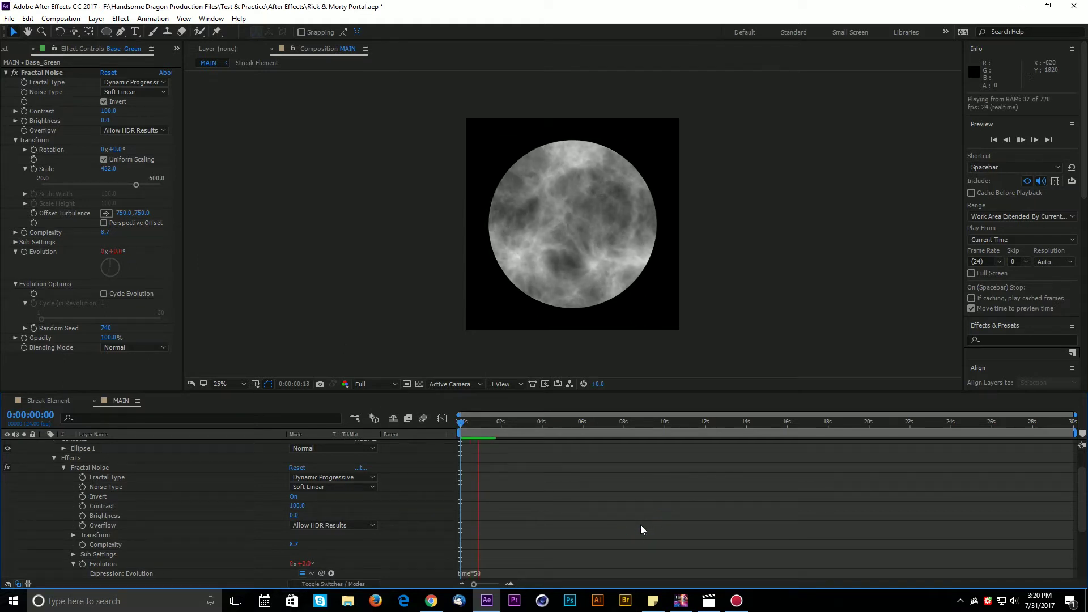
# Stop the preview at 0:00:00:20 and select the Base_Green layer.
pyautogui.click(478, 422)
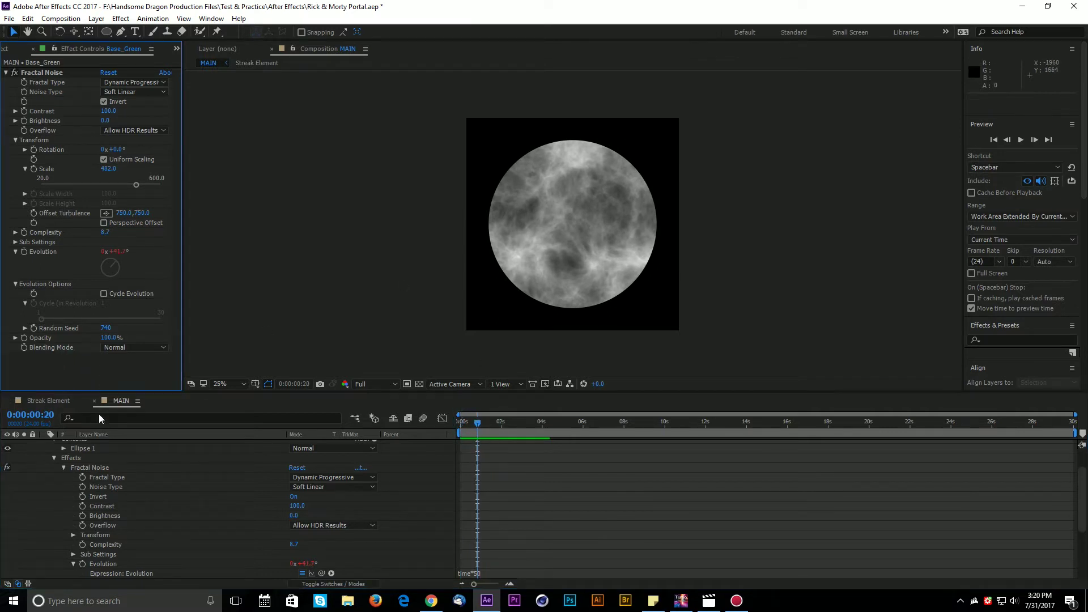
pyautogui.scroll(2, 104, 448)
pyautogui.click(107, 463)
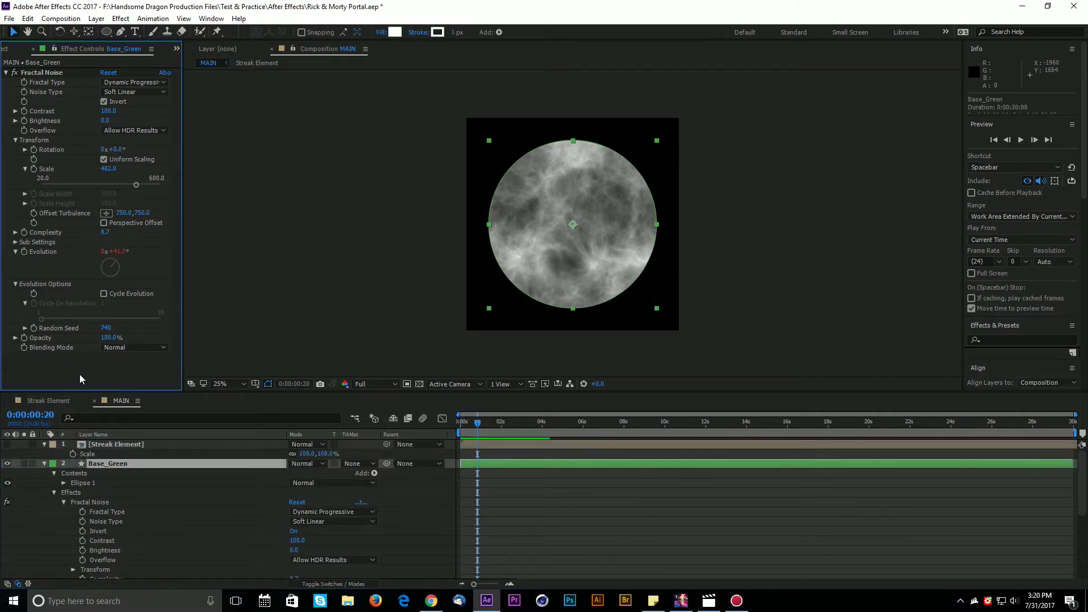
# Add a Gaussian Blur to Base_Green and place it above Fractal Noise.
pyautogui.rightClick(47, 377)
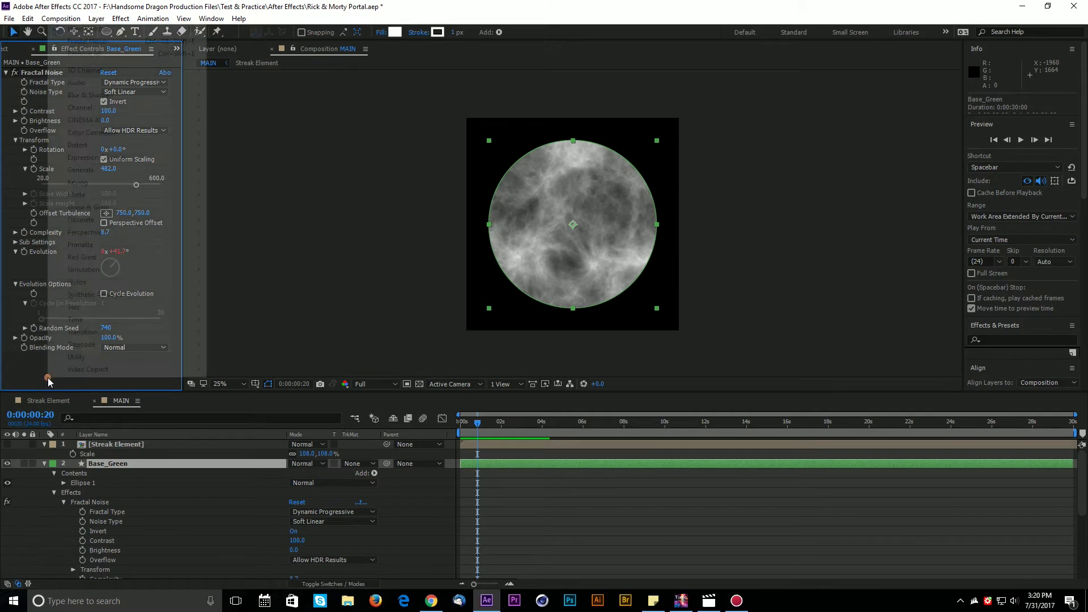
pyautogui.moveTo(102, 94)
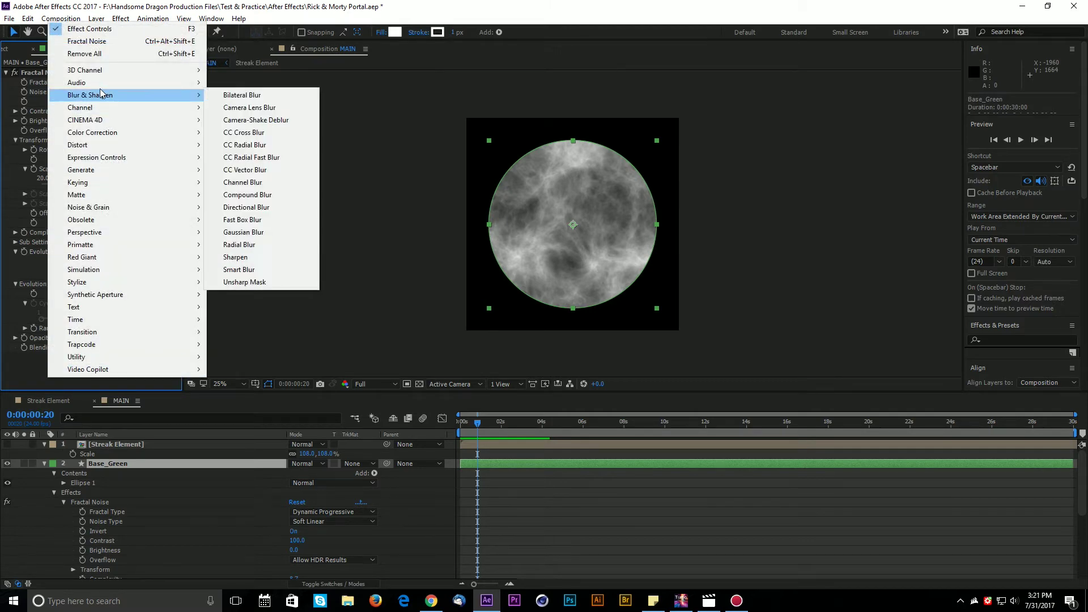
pyautogui.click(255, 232)
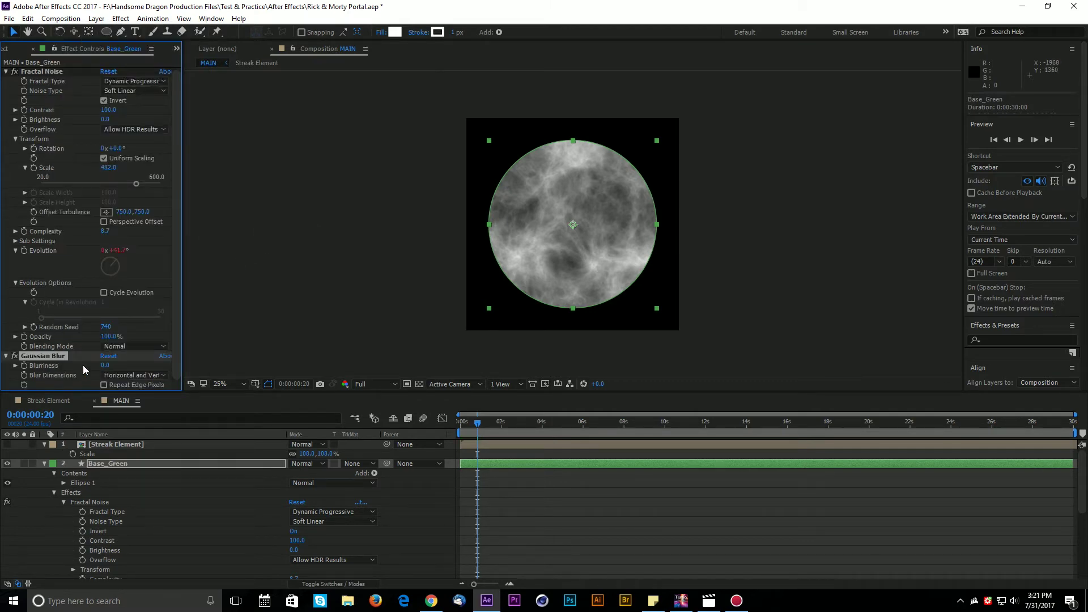
pyautogui.moveTo(50, 359); pyautogui.dragTo(48, 74)
pyautogui.scroll(4, 559, 241)
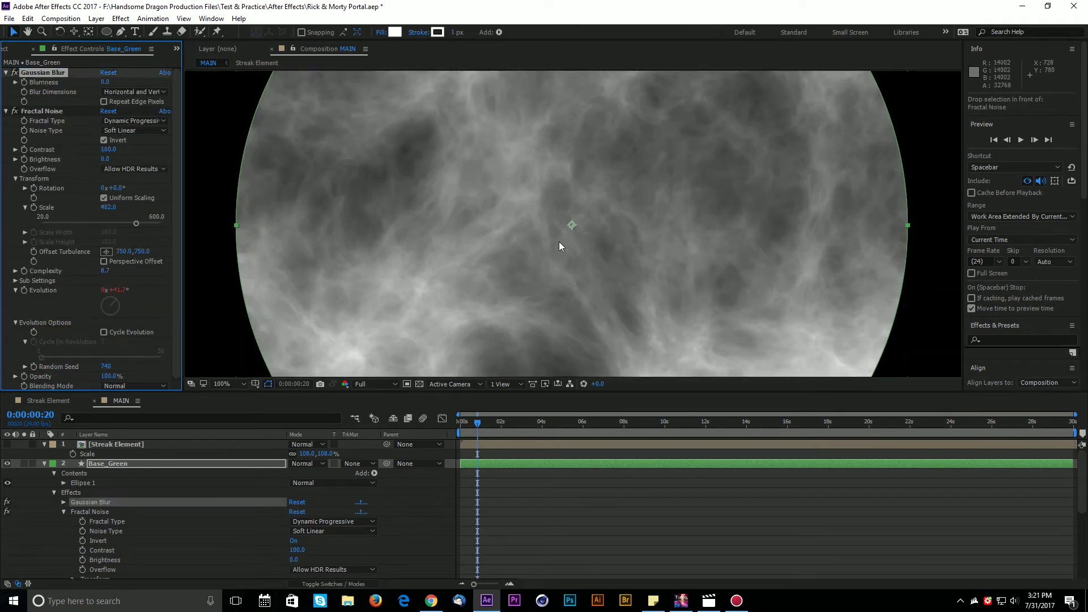
pyautogui.scroll(-2, 559, 241)
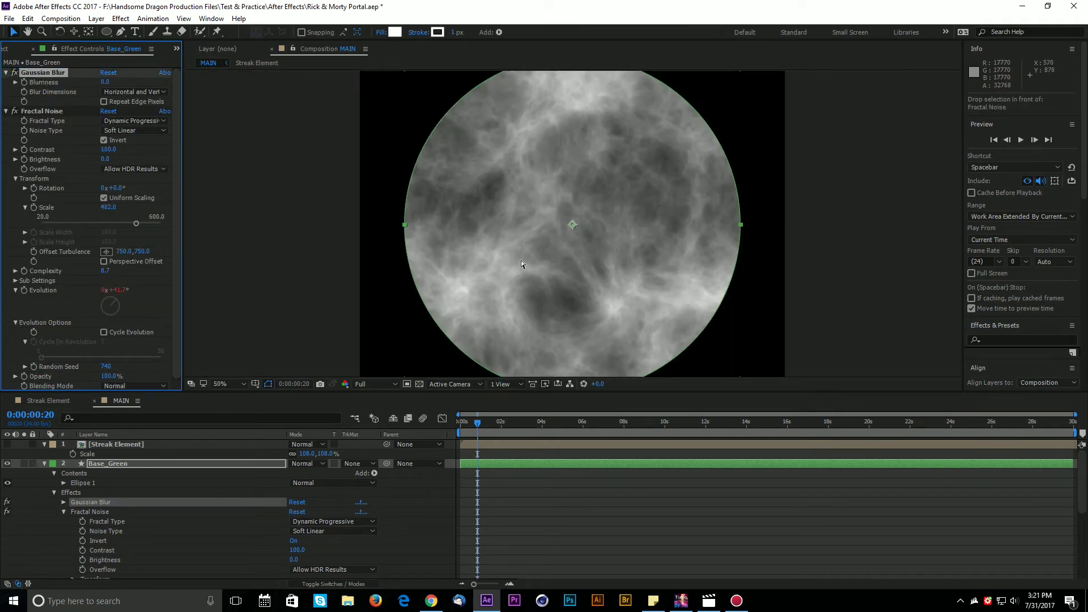
pyautogui.hotkey('ctrl', 'shift', 'h')
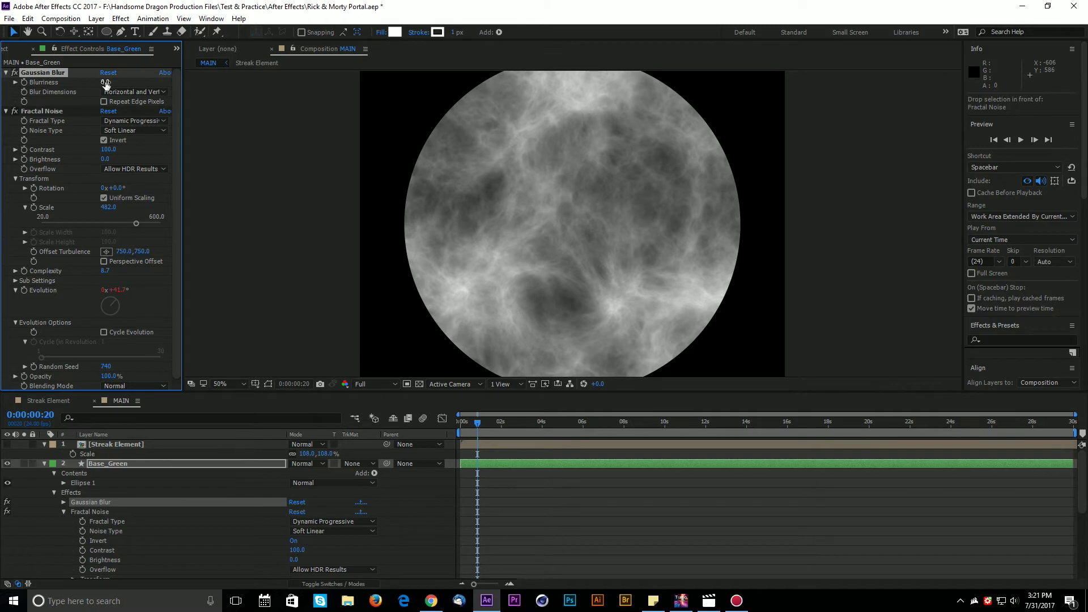
# Set Blurriness to 62.3 and collapse the Fractal Noise settings.
pyautogui.moveTo(106, 85); pyautogui.dragTo(483, 107)
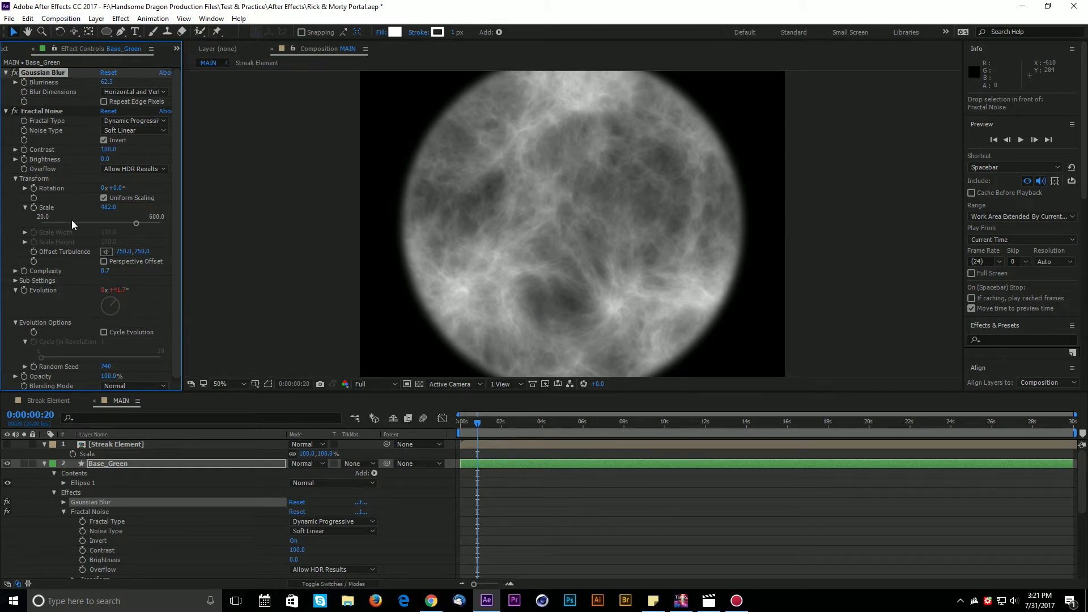
pyautogui.click(6, 109)
pyautogui.click(45, 112)
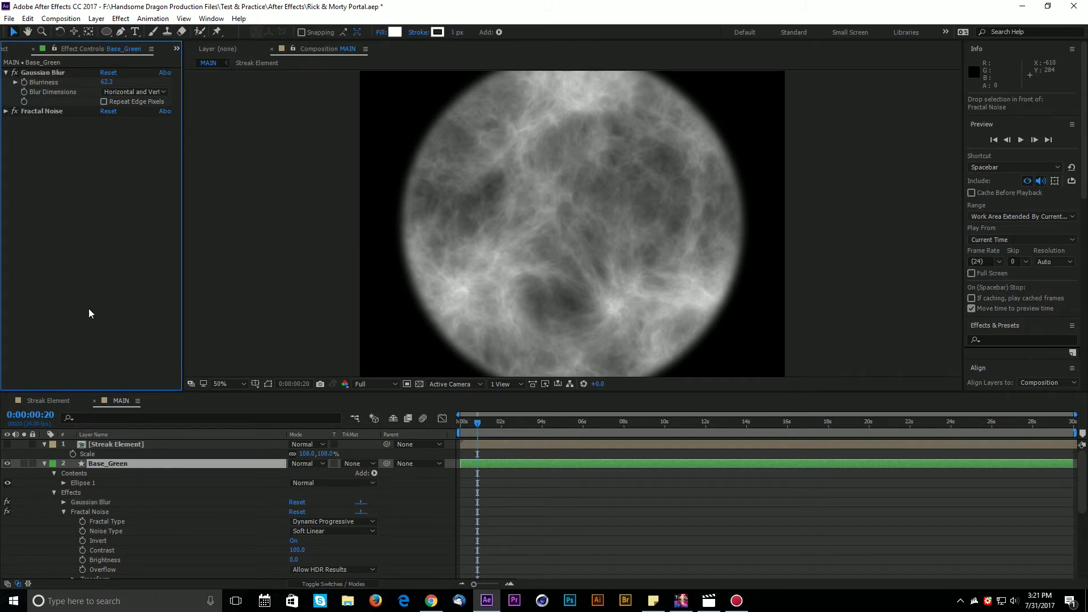
# Add a Tint effect to Base_Green mapping white to green 1FA600.
pyautogui.rightClick(62, 309)
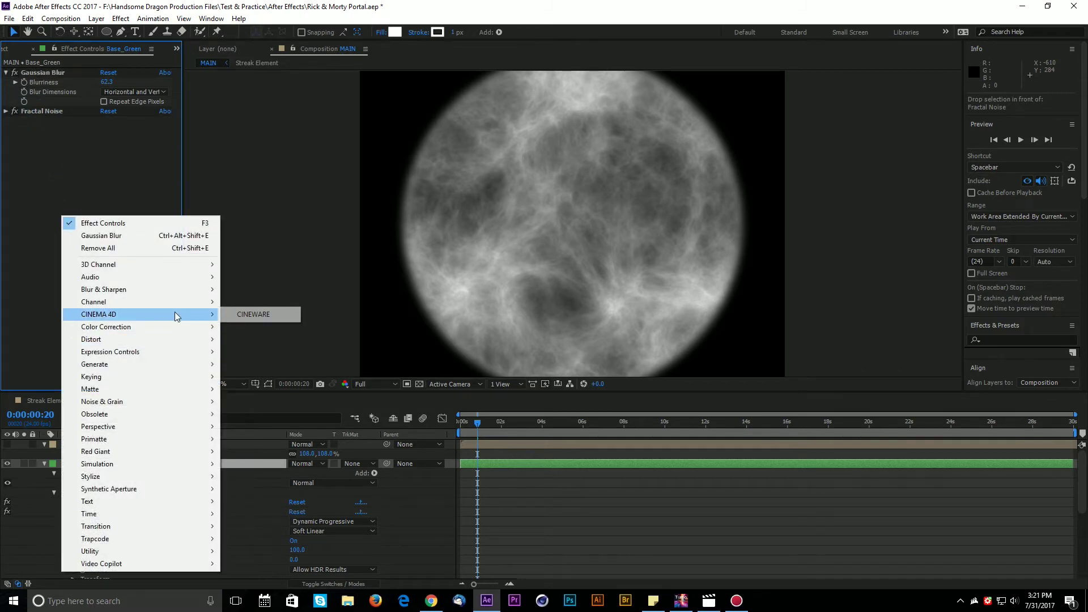
pyautogui.moveTo(180, 331)
pyautogui.click(282, 585)
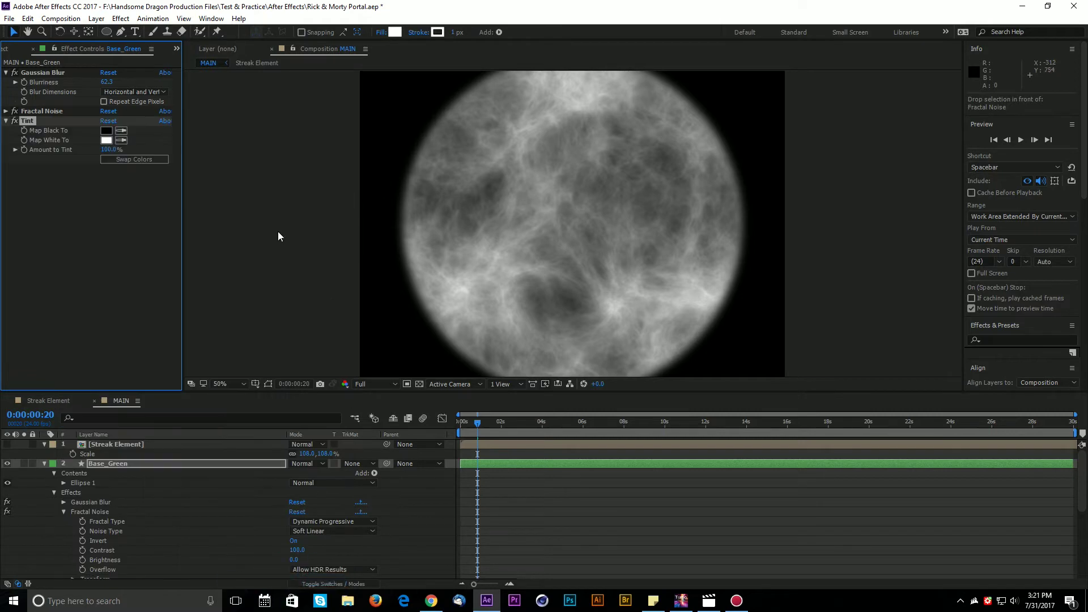
pyautogui.click(106, 140)
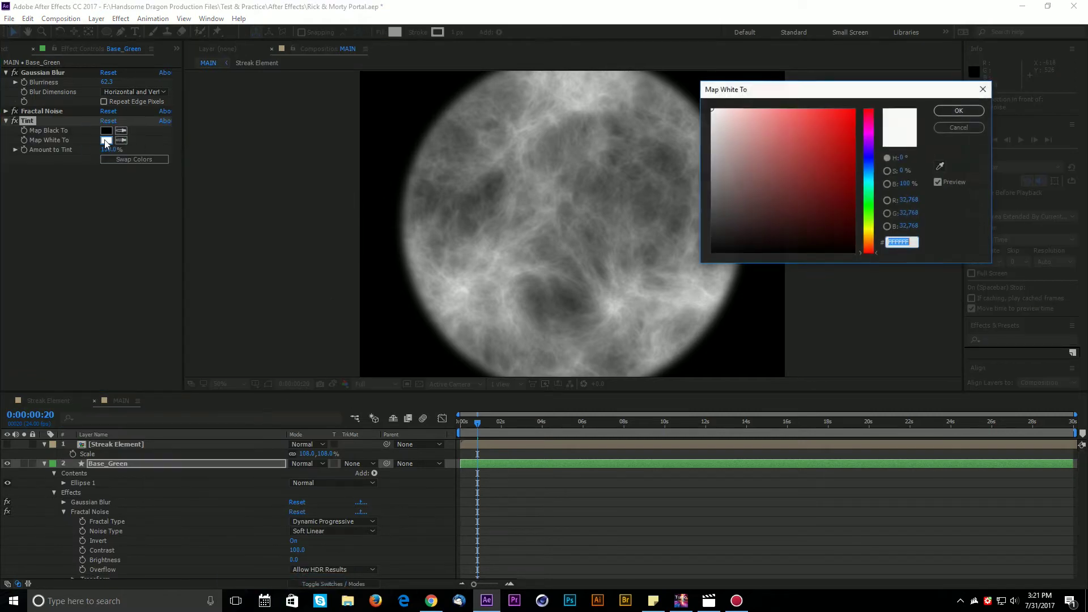
pyautogui.click(868, 209)
pyautogui.moveTo(854, 211)
pyautogui.mouseDown()
pyautogui.moveTo(854, 109)
pyautogui.moveTo(882, 88)
pyautogui.moveTo(956, 72)
pyautogui.moveTo(949, 108)
pyautogui.moveTo(970, 154)
pyautogui.moveTo(979, 117)
pyautogui.moveTo(982, 139)
pyautogui.mouseUp()
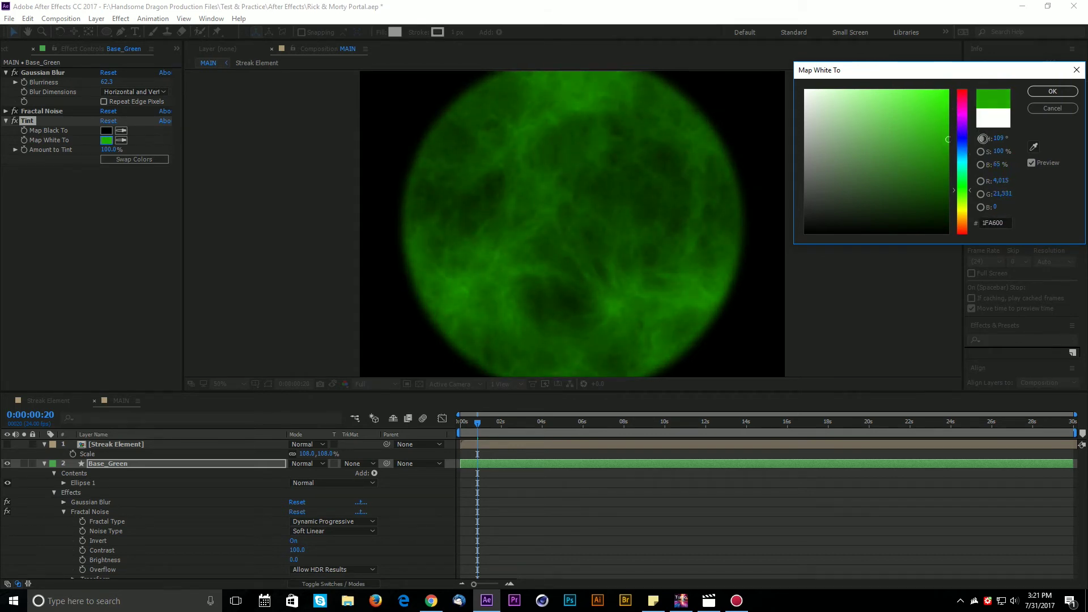
pyautogui.click(1052, 91)
pyautogui.click(45, 463)
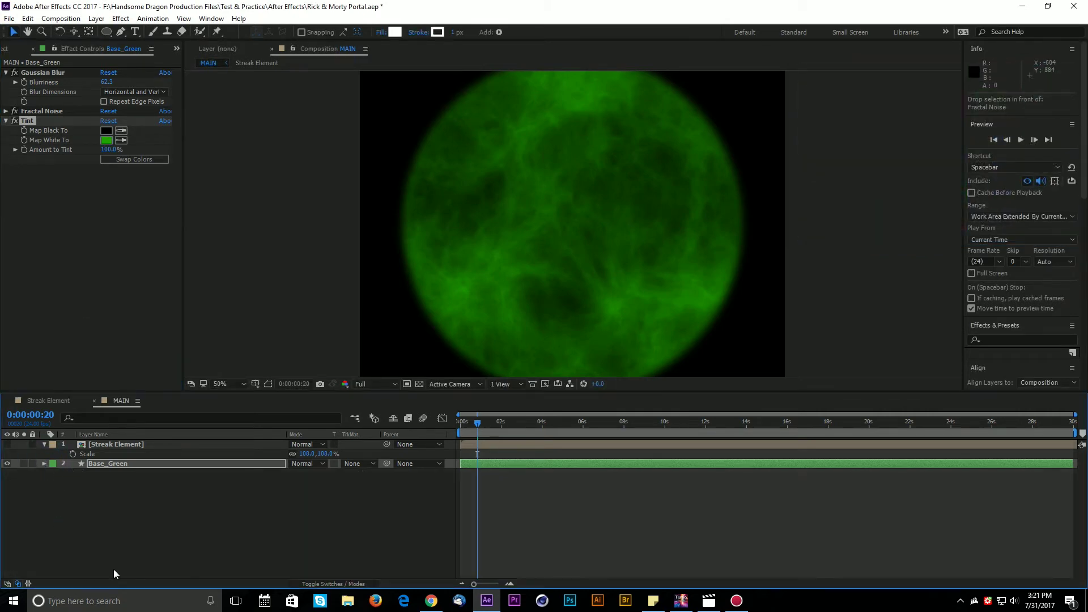
pyautogui.click(114, 573)
# Make the Streak Element layer visible and fit the composition in the viewer.
pyautogui.click(115, 444)
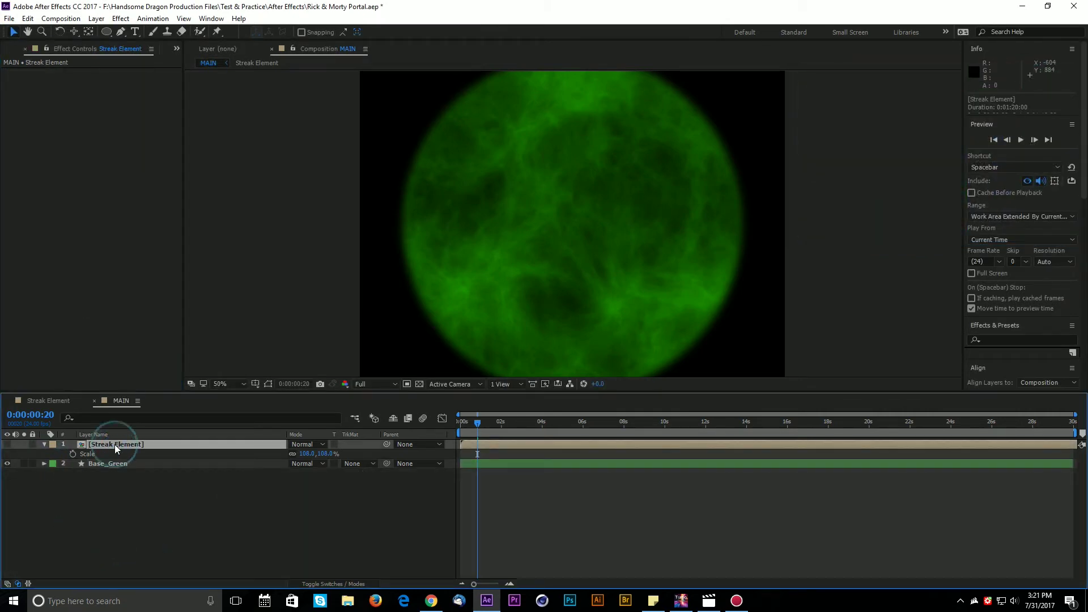
pyautogui.click(7, 444)
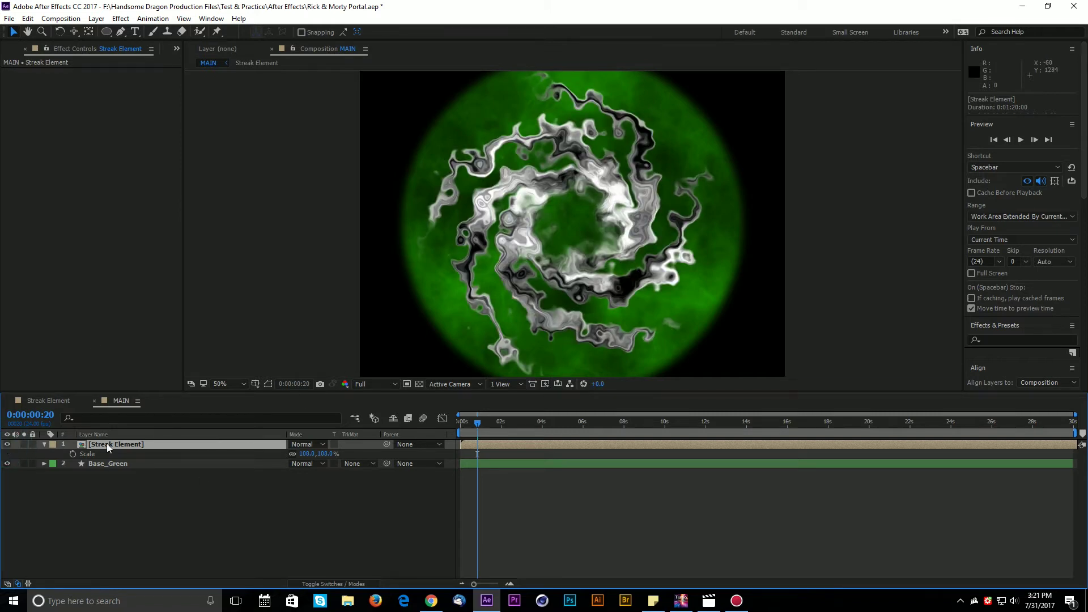
pyautogui.click(220, 383)
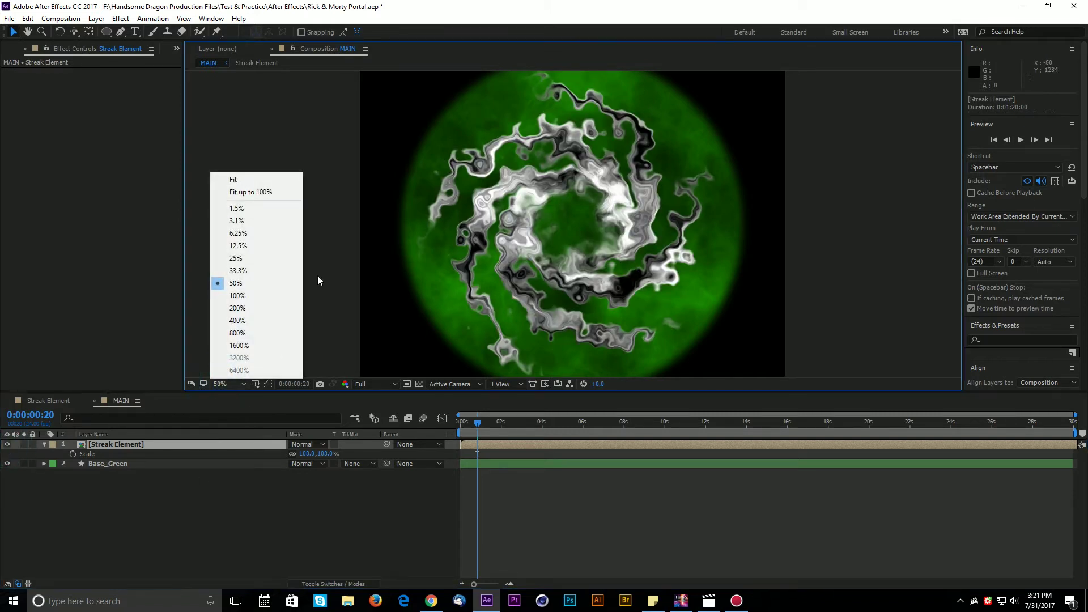
pyautogui.click(243, 180)
pyautogui.click(213, 541)
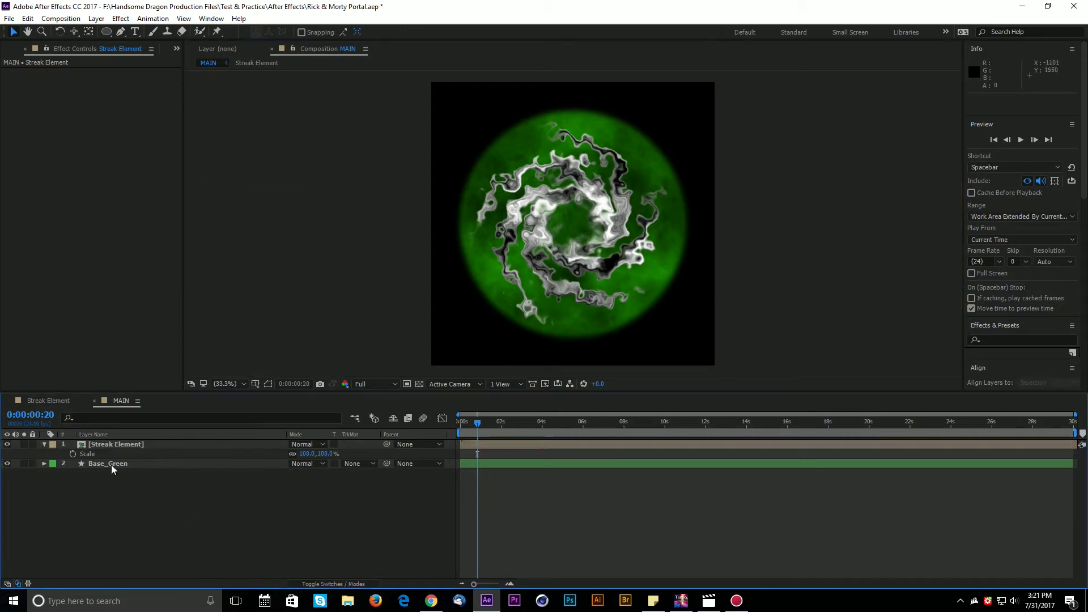
# Scrub Streak Element's Scale through 136% and 129%, settling on 119%.
pyautogui.click(131, 446)
pyautogui.moveTo(317, 454); pyautogui.dragTo(339, 453)
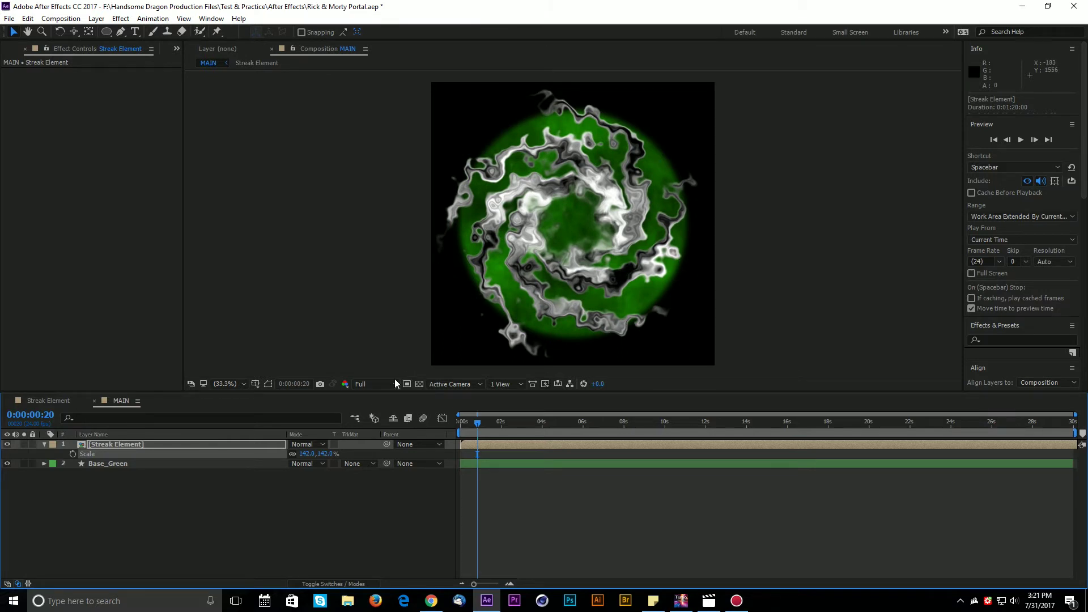
pyautogui.moveTo(327, 454); pyautogui.dragTo(305, 451)
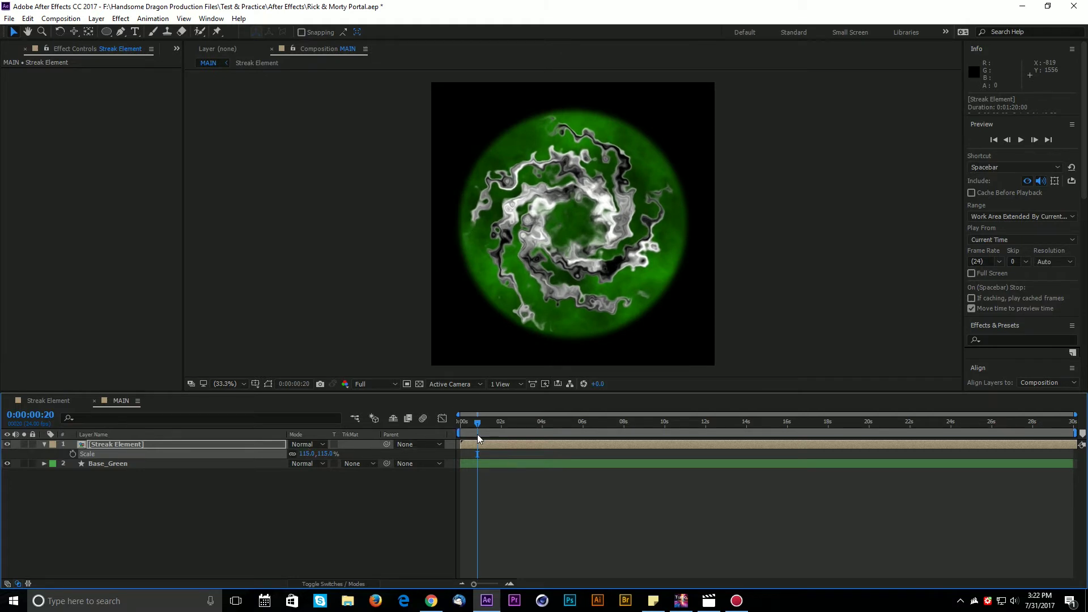
pyautogui.moveTo(479, 425); pyautogui.dragTo(593, 460)
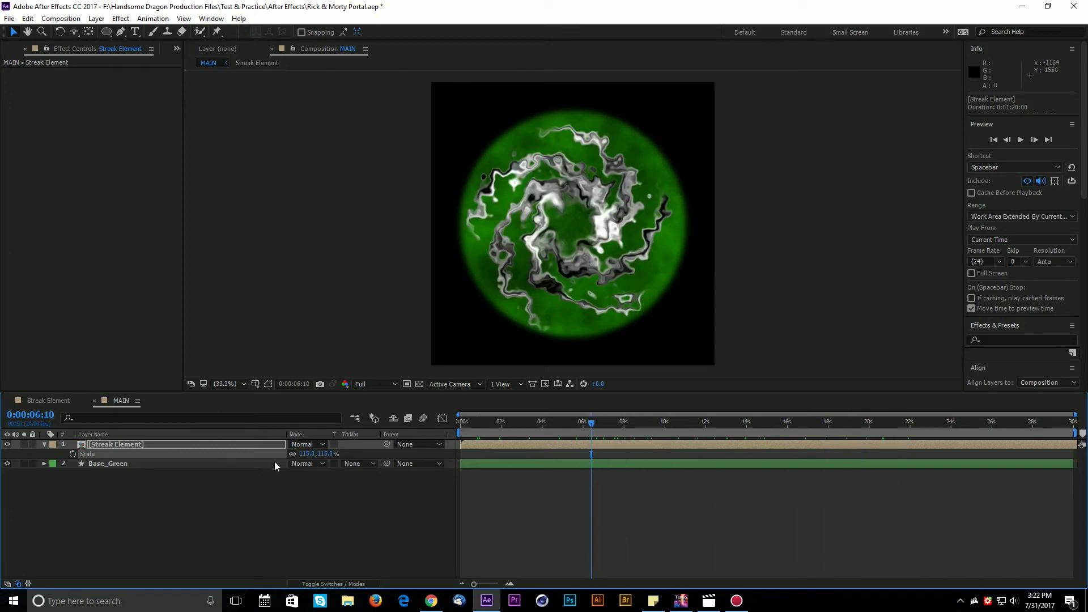
pyautogui.moveTo(321, 454); pyautogui.dragTo(330, 456)
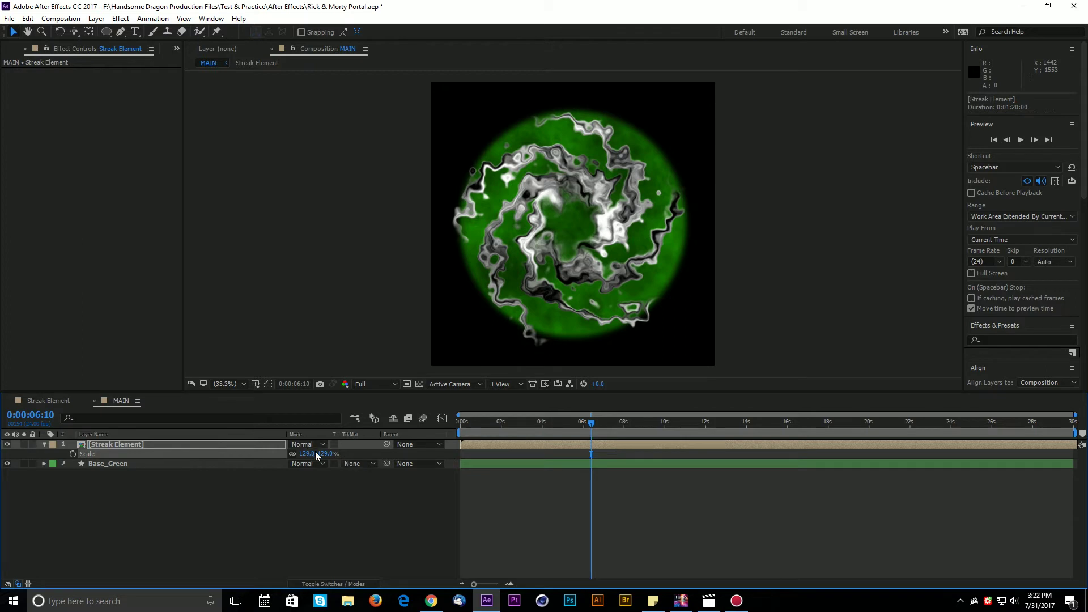
pyautogui.moveTo(324, 454); pyautogui.dragTo(317, 454)
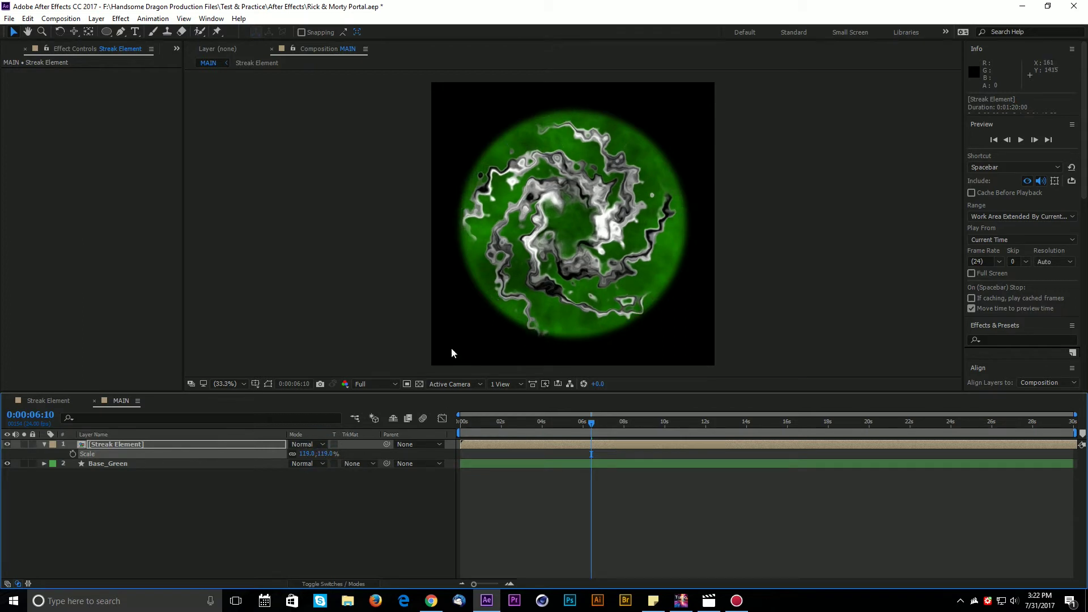
pyautogui.click(110, 498)
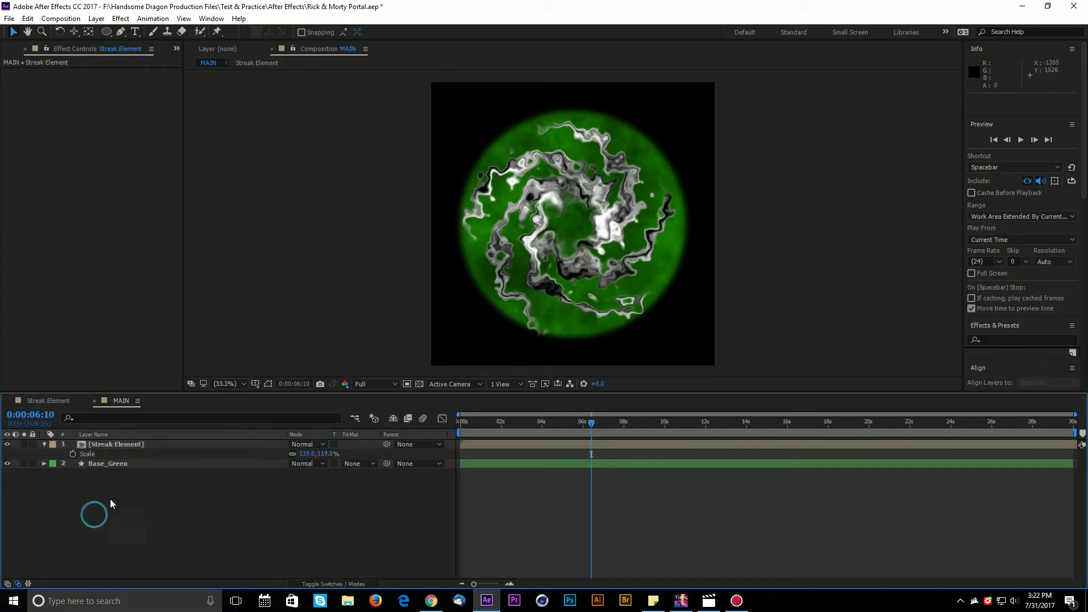
# Duplicate Base_Green as Base_Green 2 and drag it above Streak Element to become layer 1.
pyautogui.click(105, 465)
pyautogui.click(9, 18)
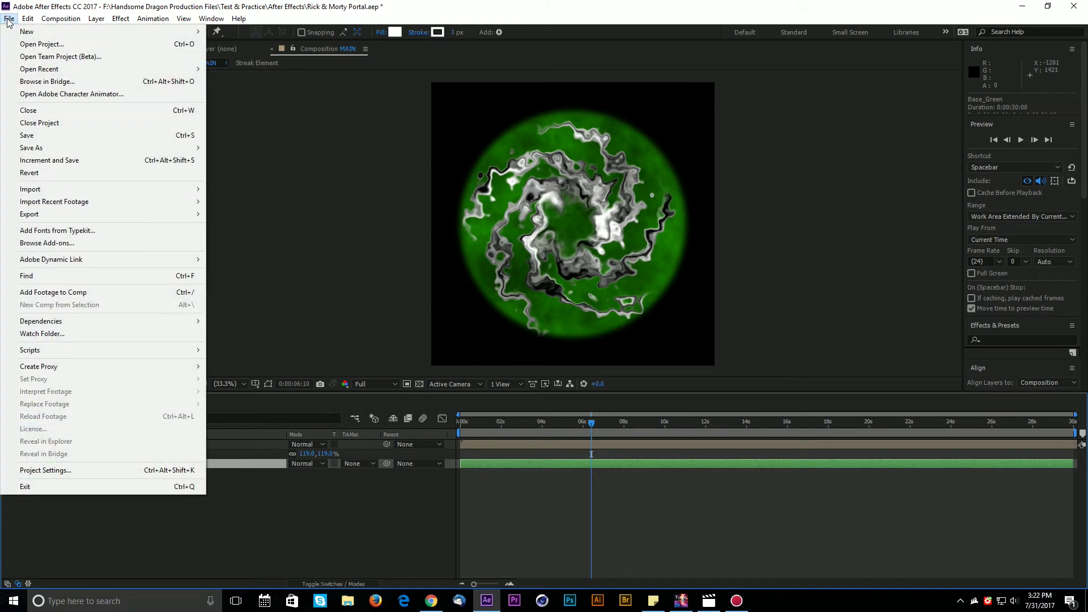
pyautogui.moveTo(27, 23)
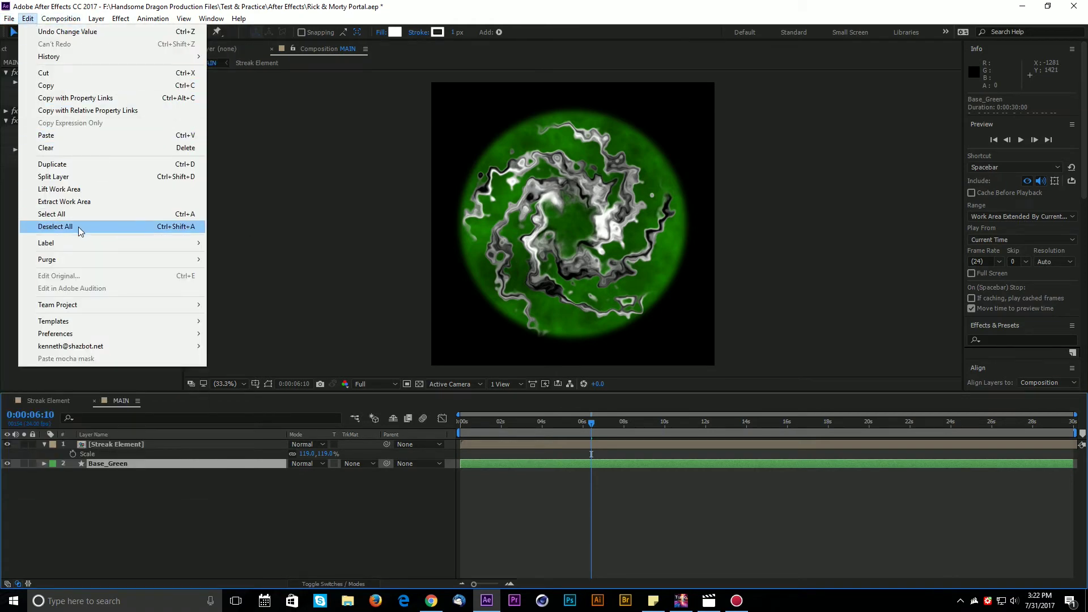
pyautogui.click(79, 168)
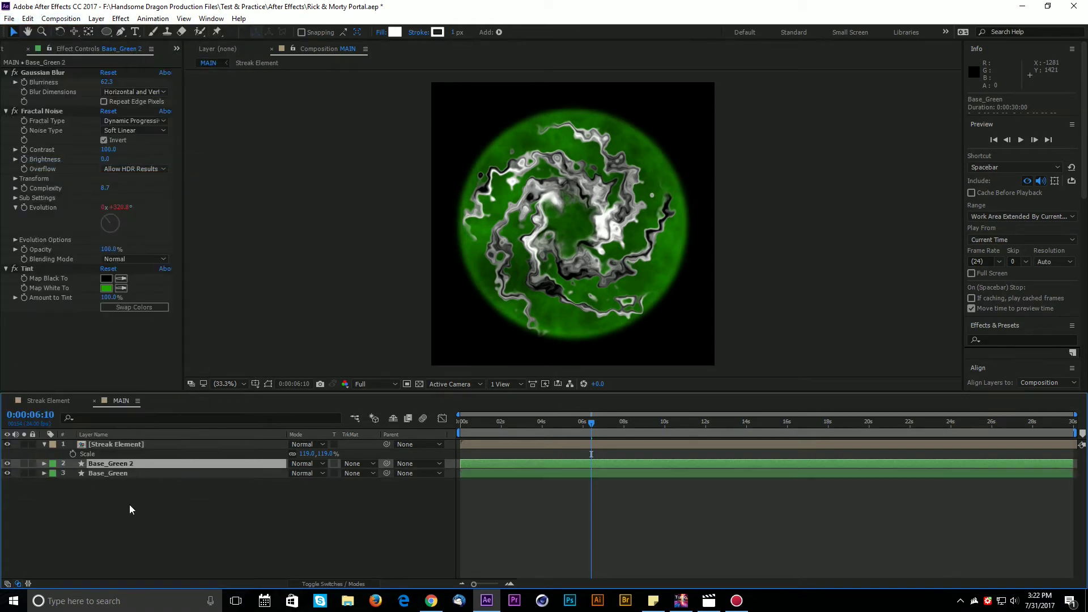
pyautogui.moveTo(130, 465); pyautogui.dragTo(163, 440)
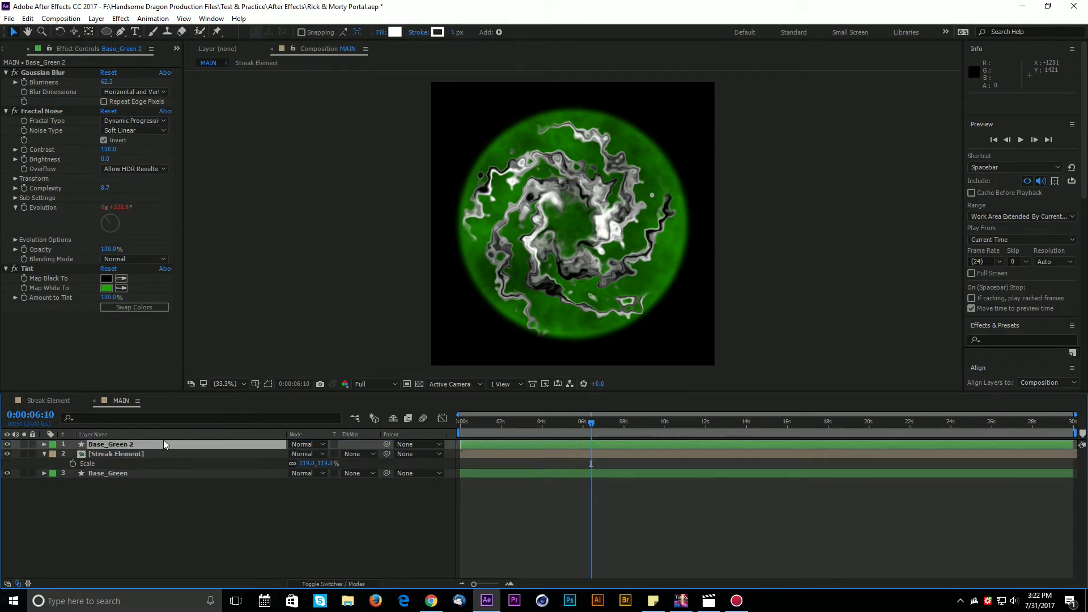
# Give the top two layers, Base_Green 2 and Streak Element, an orange label.
pyautogui.click(111, 446)
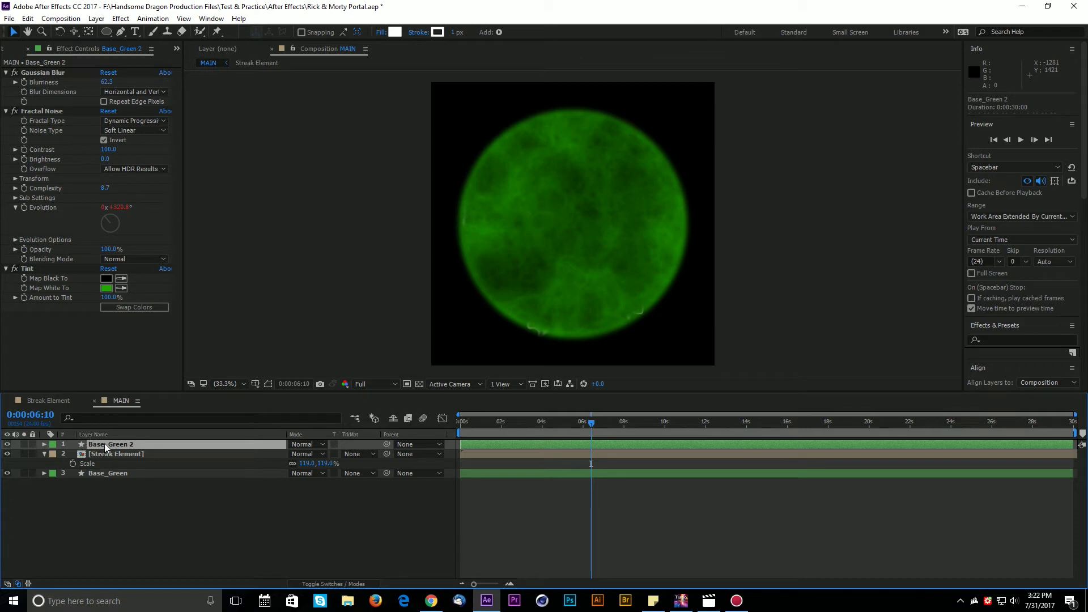
pyautogui.keyDown('shift'); pyautogui.click(127, 453); pyautogui.keyUp('shift')
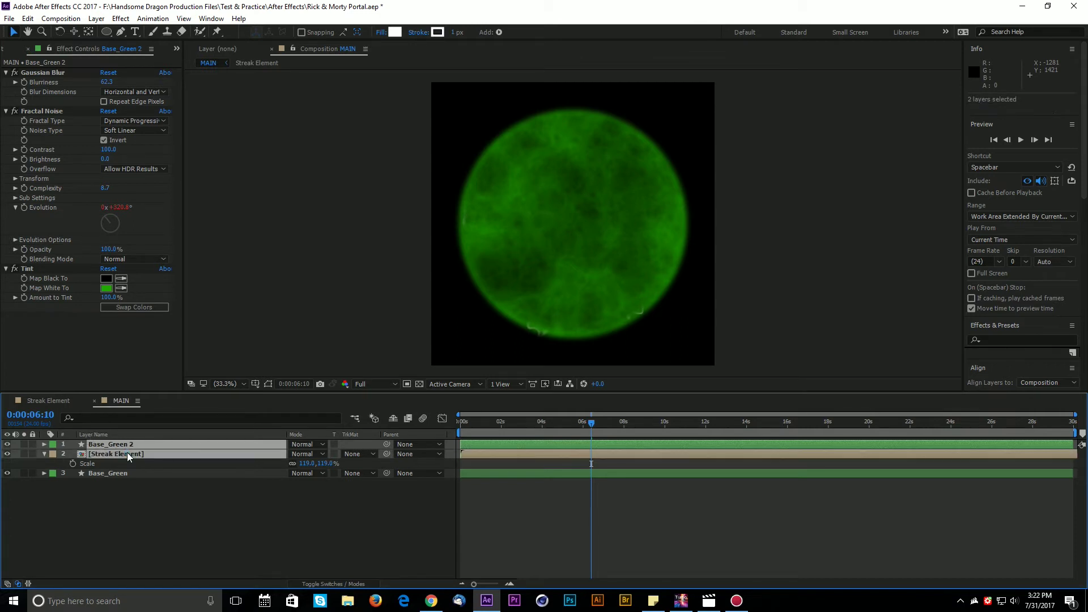
pyautogui.click(52, 454)
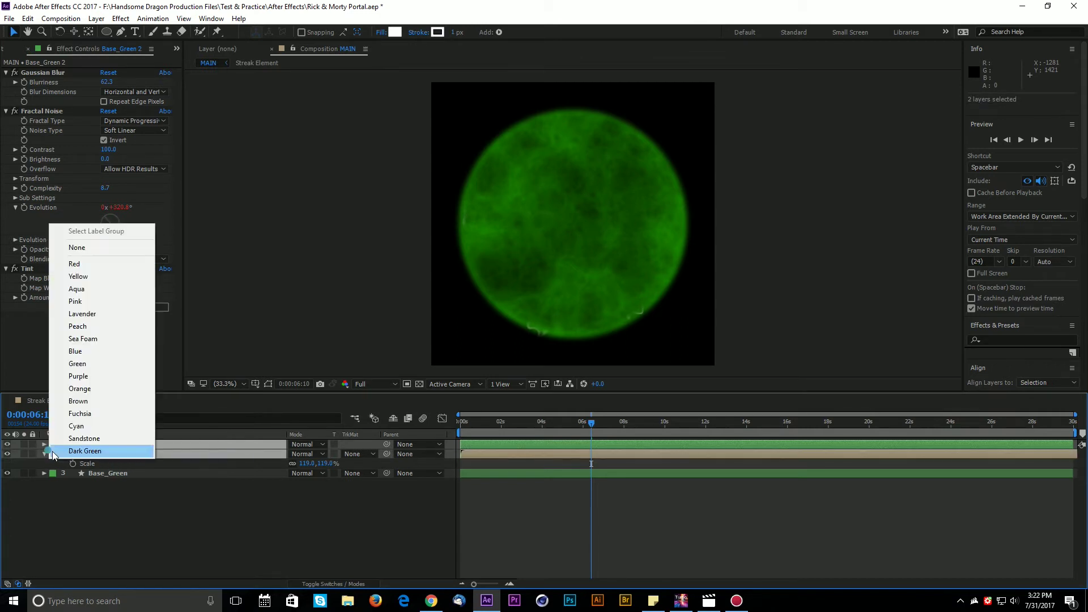
pyautogui.click(79, 388)
pyautogui.click(167, 534)
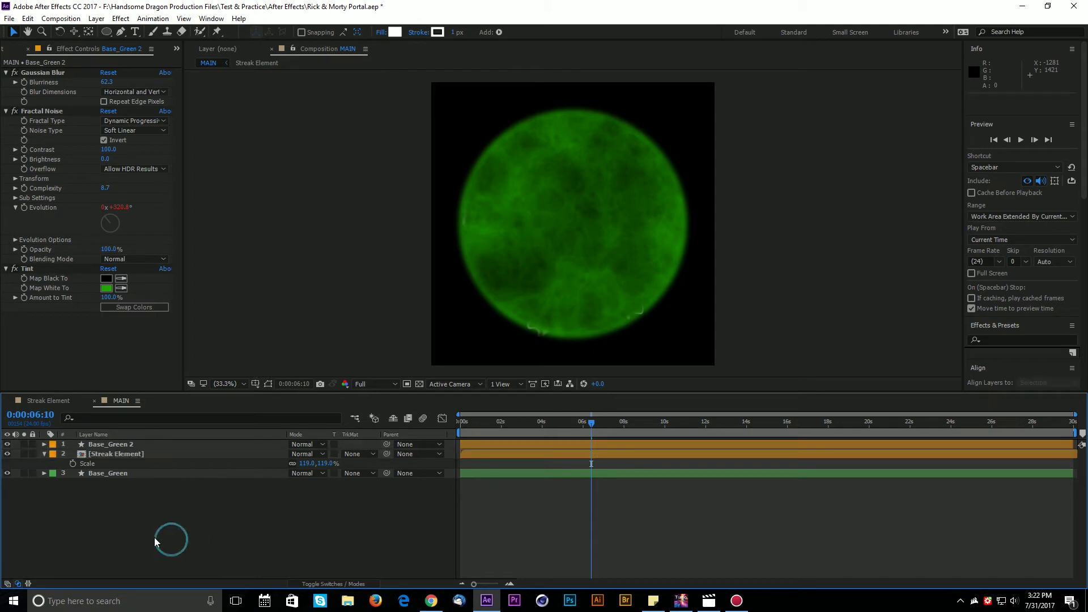
# Remove the Tint and Fractal Noise effects from Base_Green 2.
pyautogui.click(119, 445)
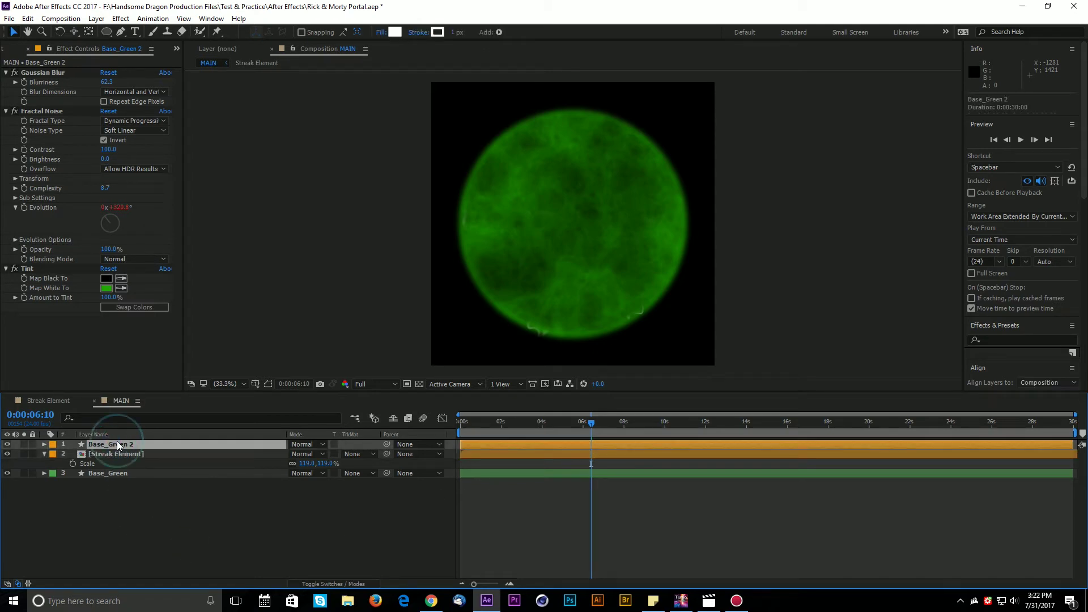
pyautogui.click(29, 270)
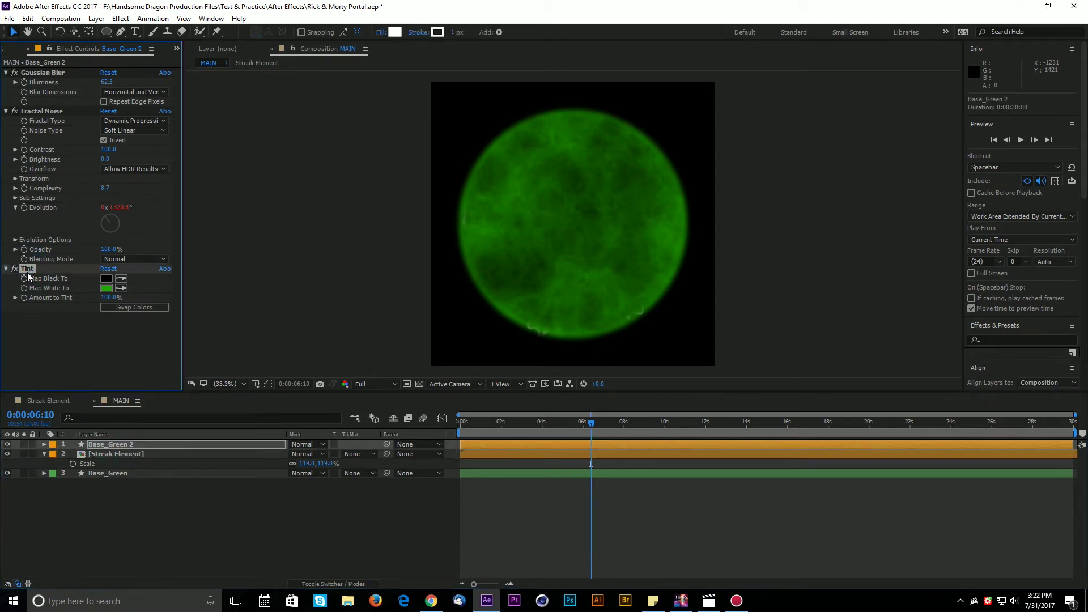
pyautogui.press('Delete')
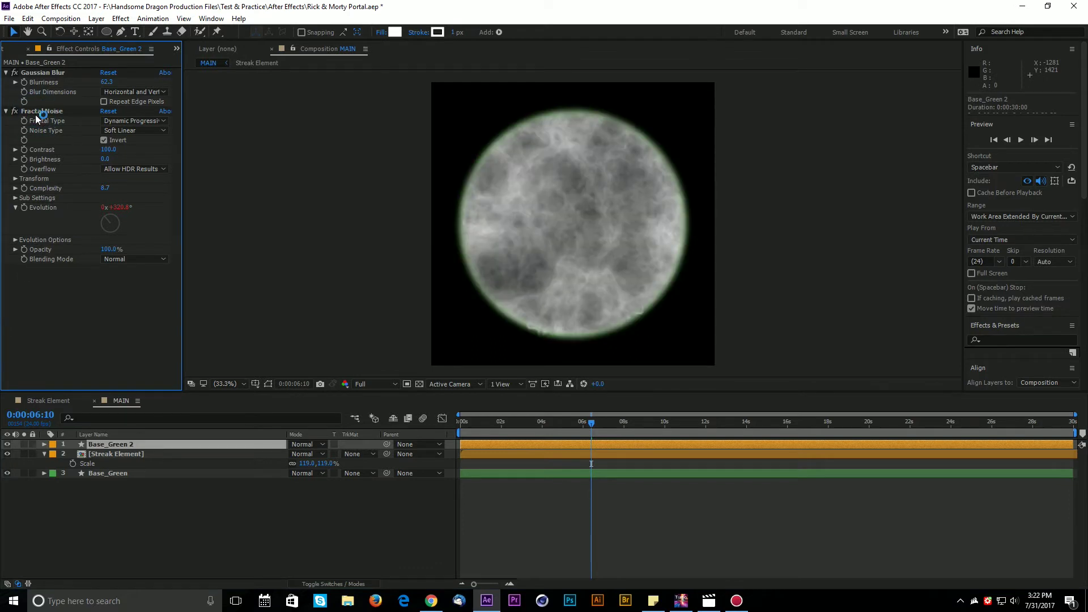
pyautogui.click(36, 111)
pyautogui.press('Delete')
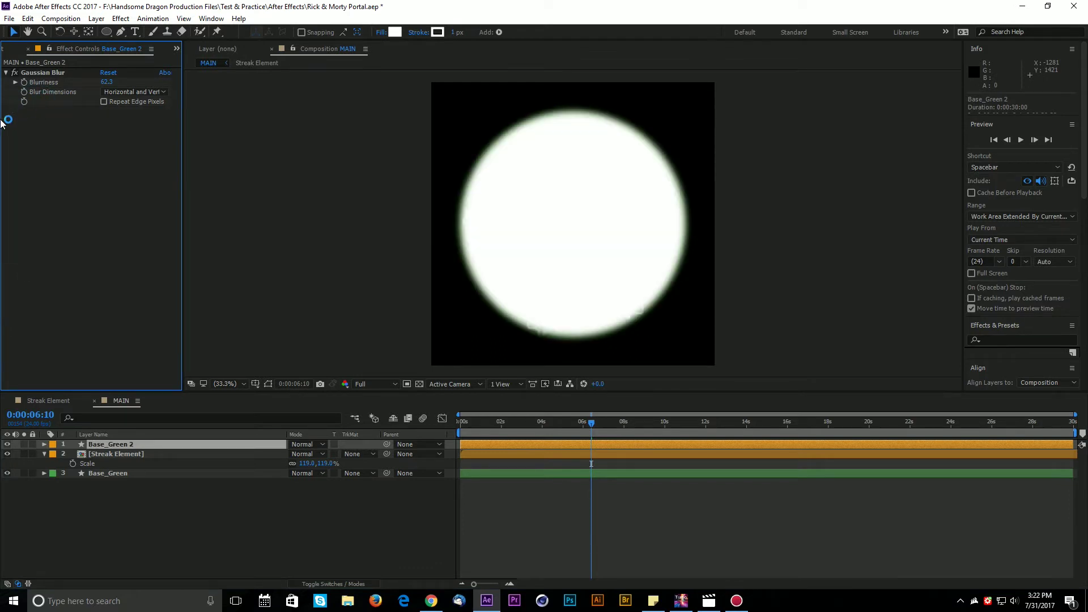
# Lower Base_Green 2's Gaussian Blur Blurriness to 8.9 and save the project.
pyautogui.moveTo(111, 89); pyautogui.dragTo(101, 89)
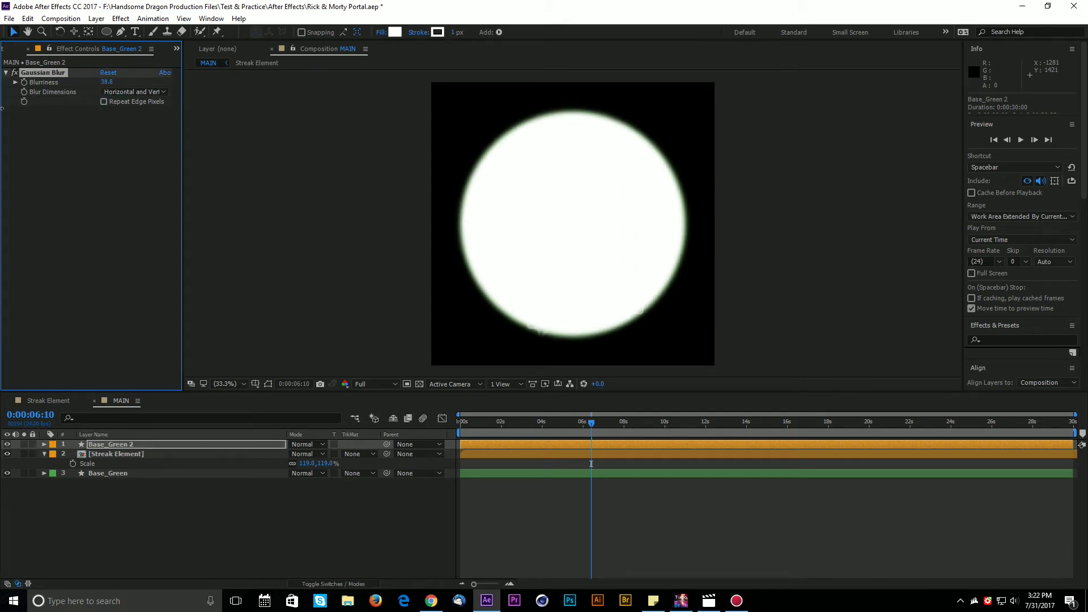
pyautogui.moveTo(107, 82); pyautogui.dragTo(39, 202)
pyautogui.hotkey('ctrl', 's')
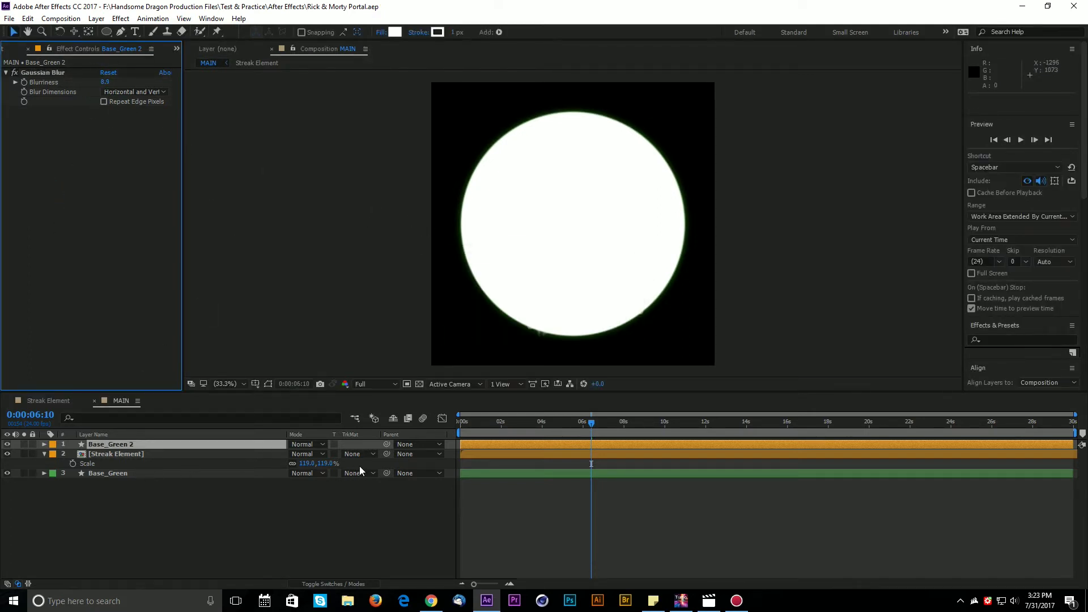
# Rename layer 1 to 'Base Matte' and layer 2 to 'Streak Element 1'.
pyautogui.click(114, 454)
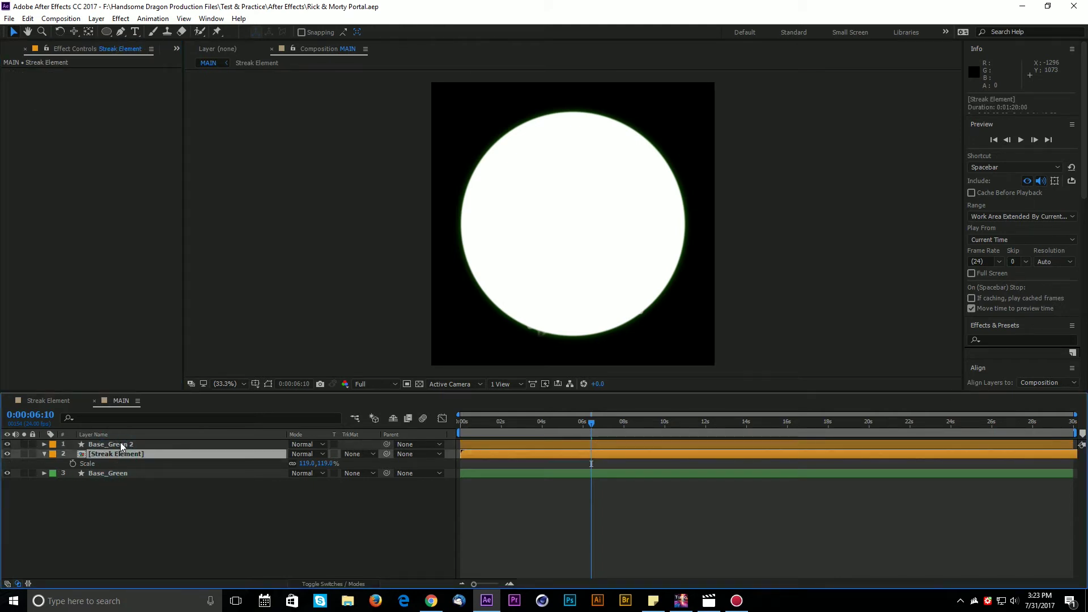
pyautogui.click(121, 445)
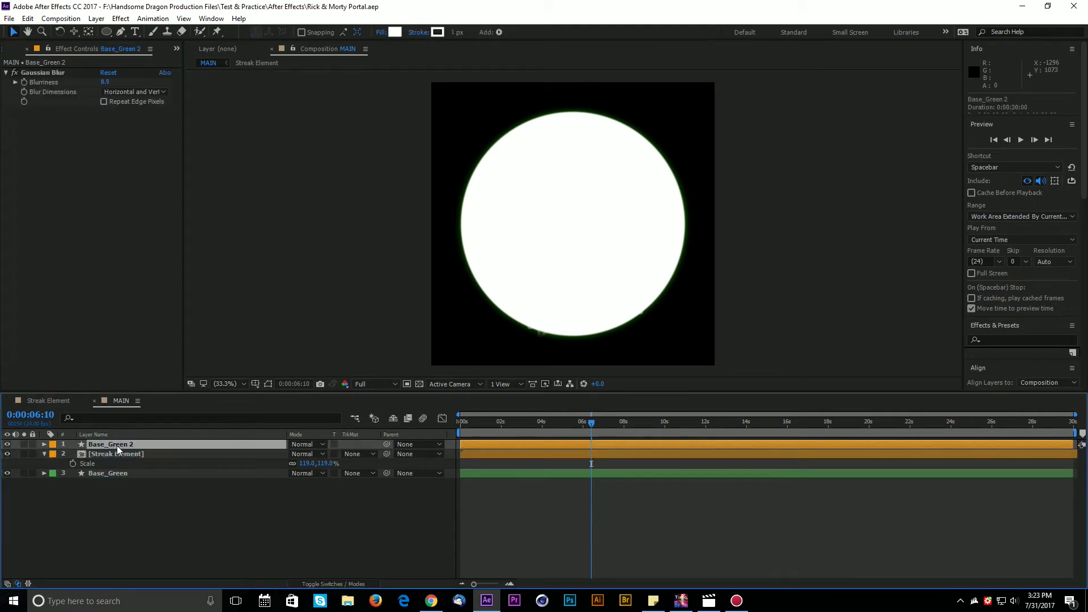
pyautogui.press('Return')
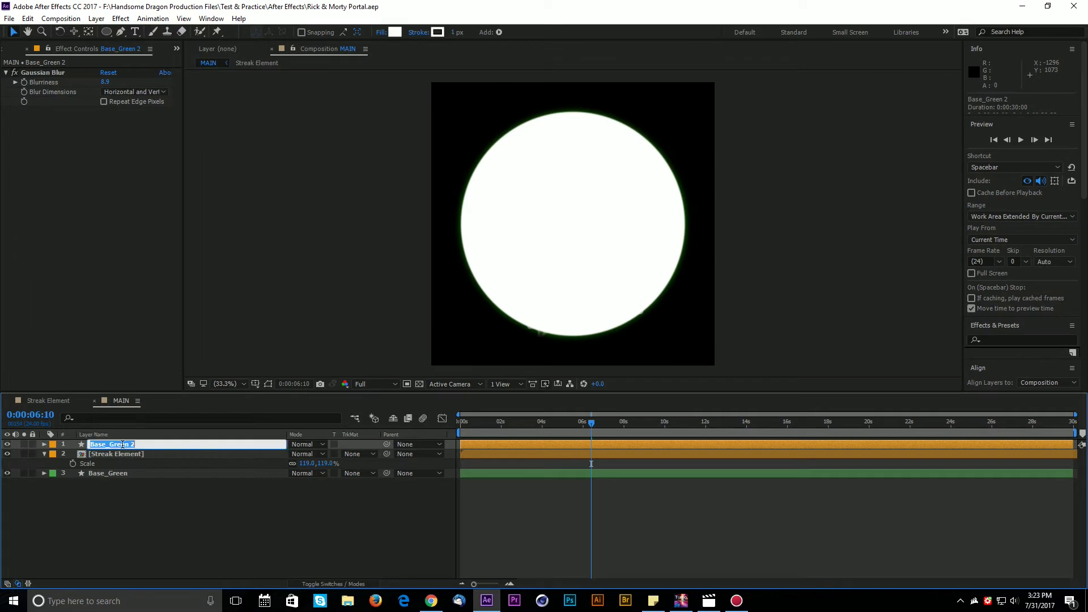
pyautogui.write('Base Matte')
pyautogui.press('Return')
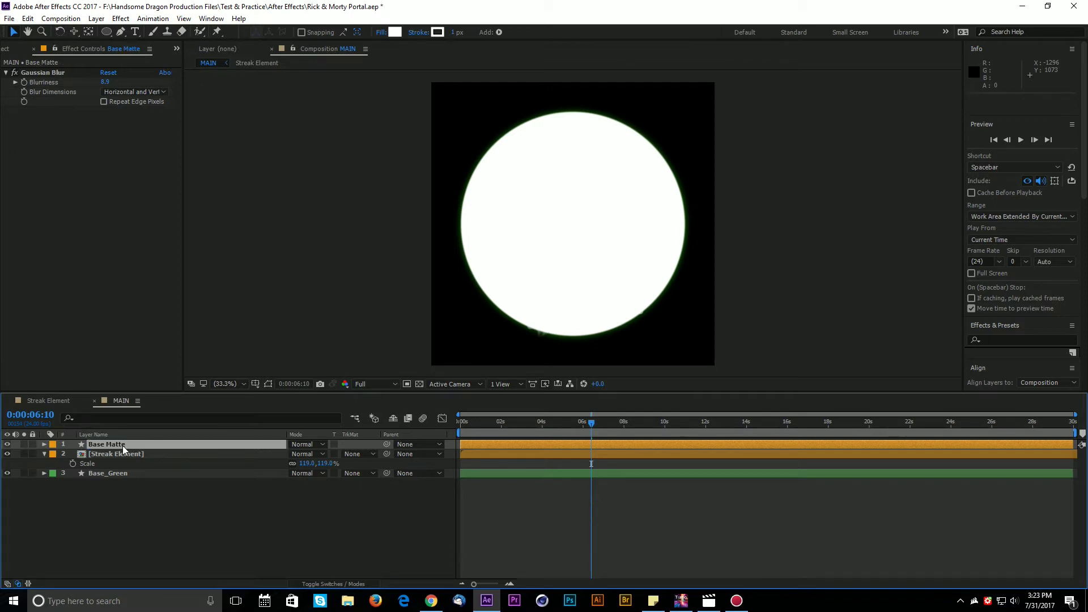
pyautogui.click(126, 455)
pyautogui.press('Return')
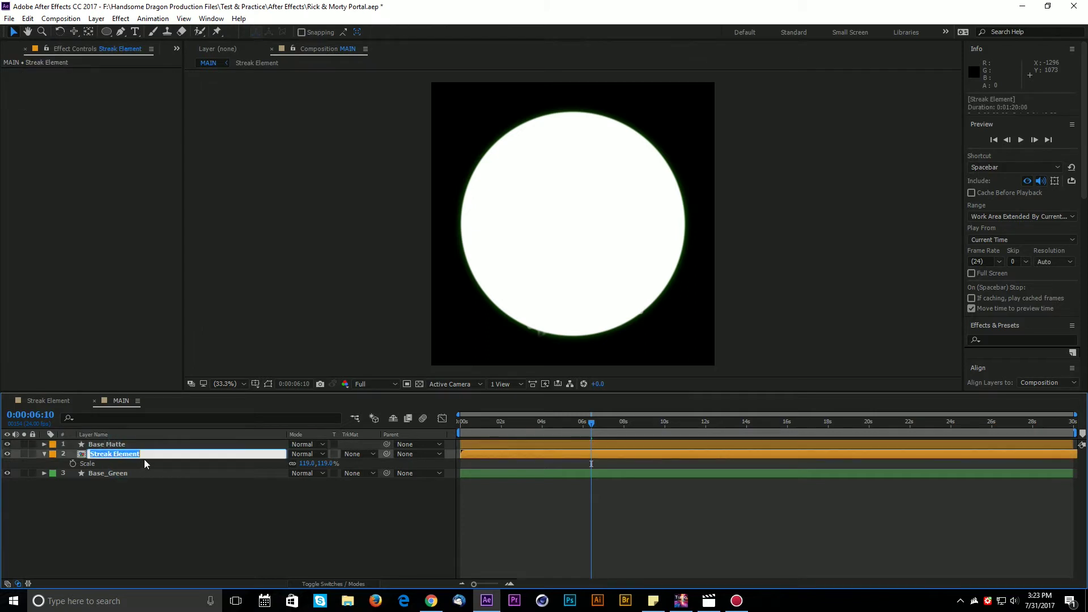
pyautogui.click(144, 453)
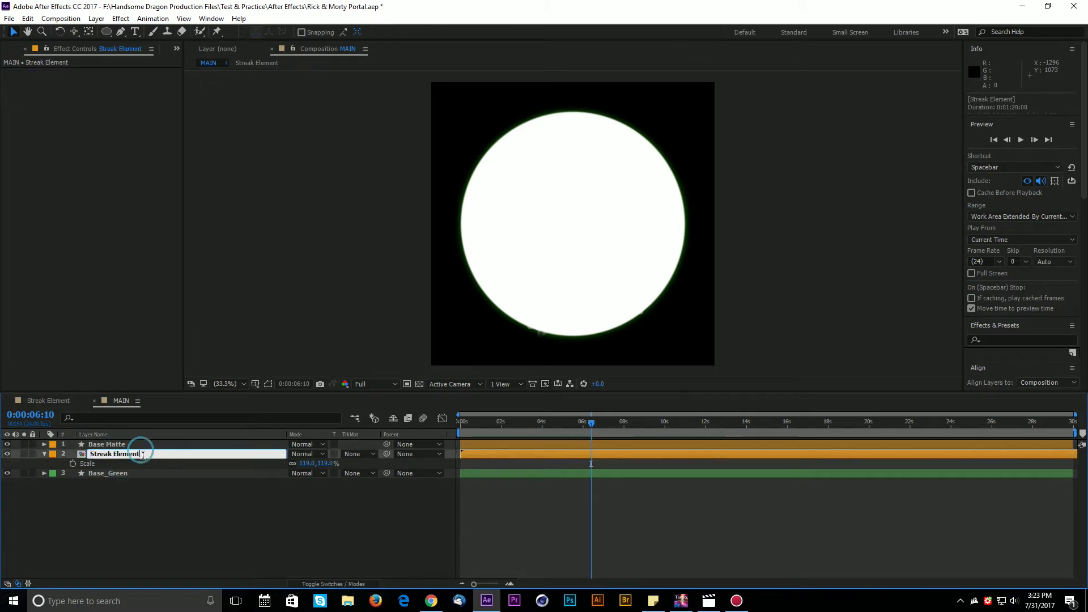
pyautogui.click(146, 531)
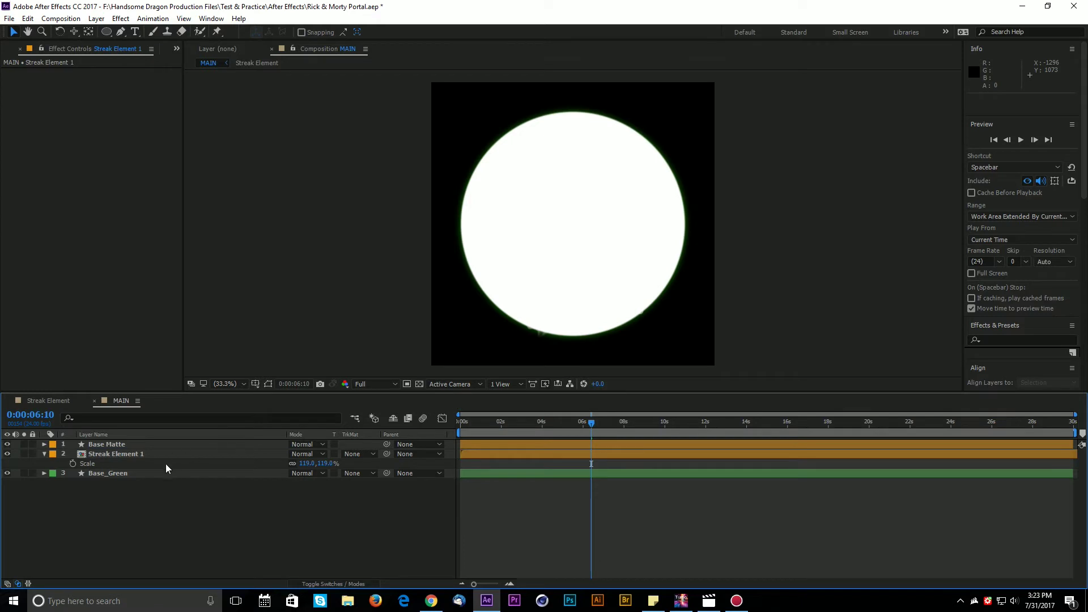
# Set Streak Element 1's track matte to Alpha Matte 'Base Matte'.
pyautogui.click(360, 455)
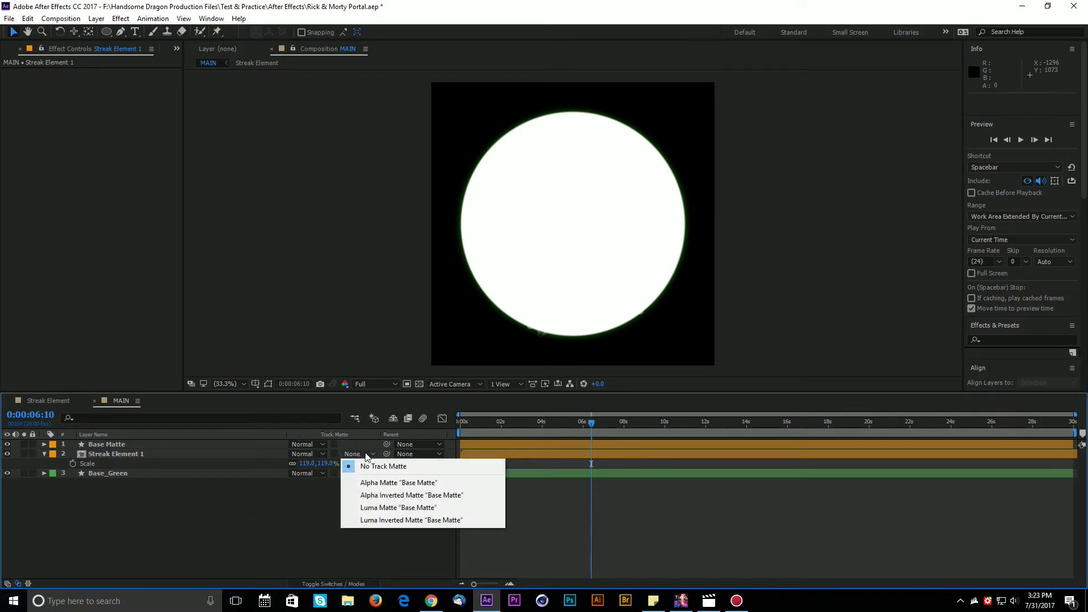
pyautogui.click(375, 482)
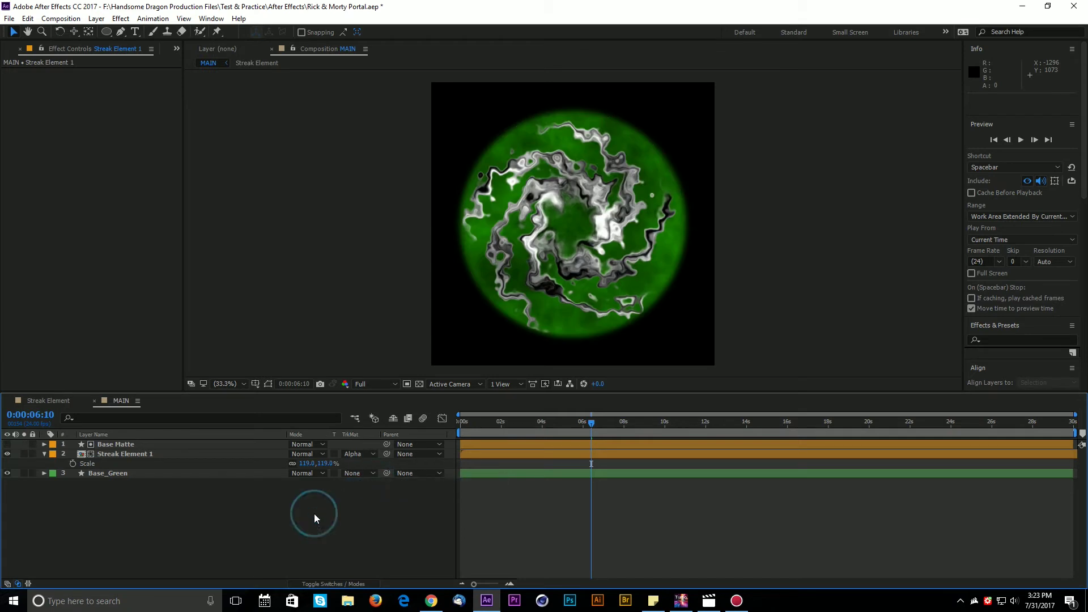
pyautogui.click(153, 454)
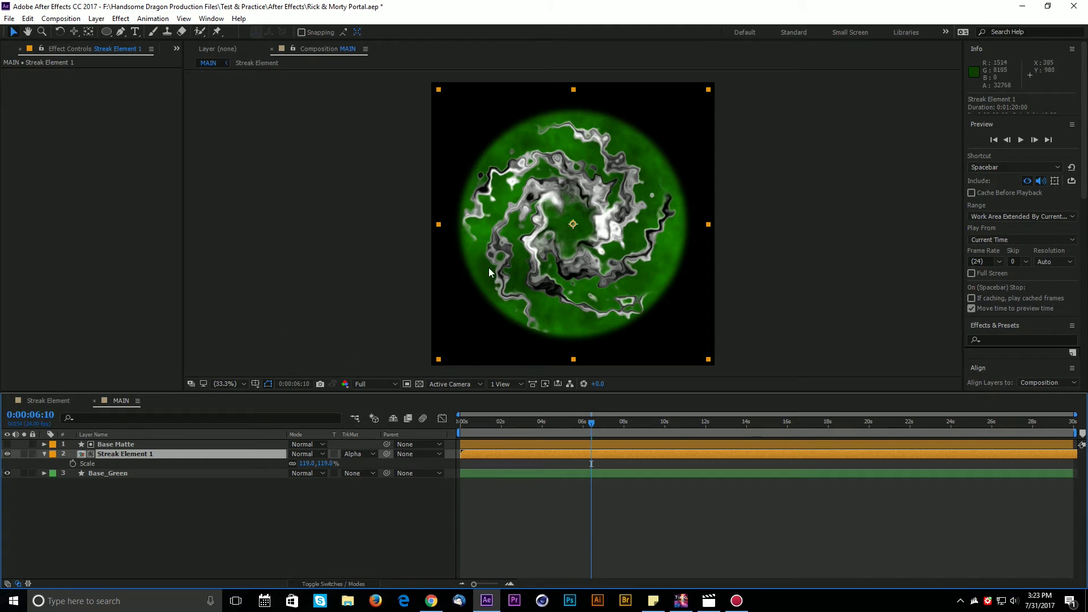
# Drag the streak layer up and to the left inside the disc.
pyautogui.moveTo(573, 223)
pyautogui.mouseDown()
pyautogui.moveTo(517, 239)
pyautogui.moveTo(652, 233)
pyautogui.moveTo(547, 238)
pyautogui.moveTo(487, 223)
pyautogui.moveTo(648, 215)
pyautogui.moveTo(449, 148)
pyautogui.moveTo(626, 204)
pyautogui.moveTo(498, 206)
pyautogui.mouseUp()
pyautogui.scroll(4, 470, 216)
pyautogui.scroll(-2, 337, 247)
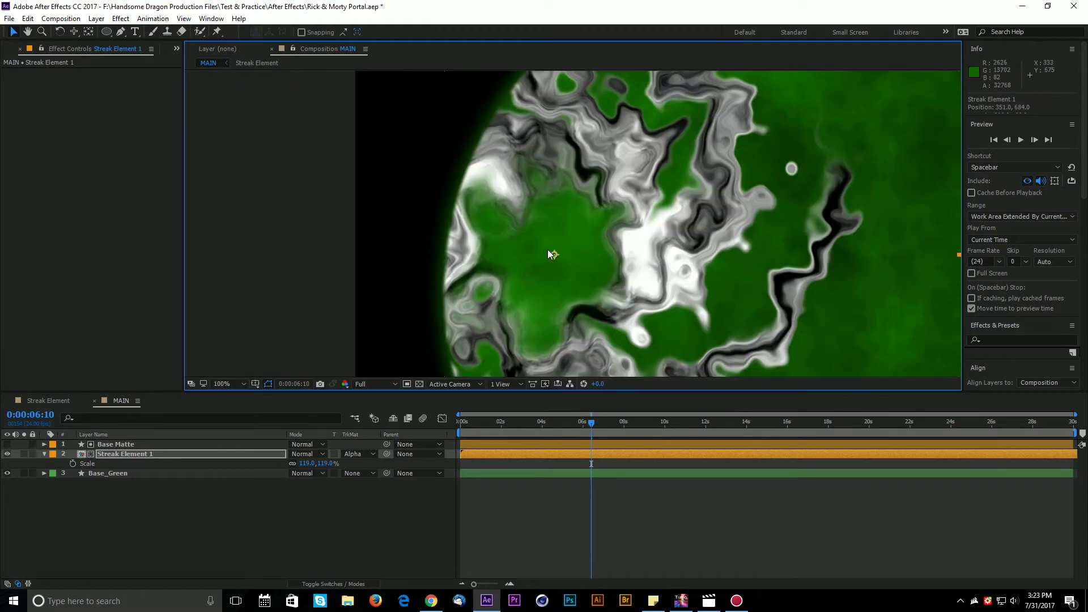
pyautogui.moveTo(551, 252); pyautogui.dragTo(522, 231)
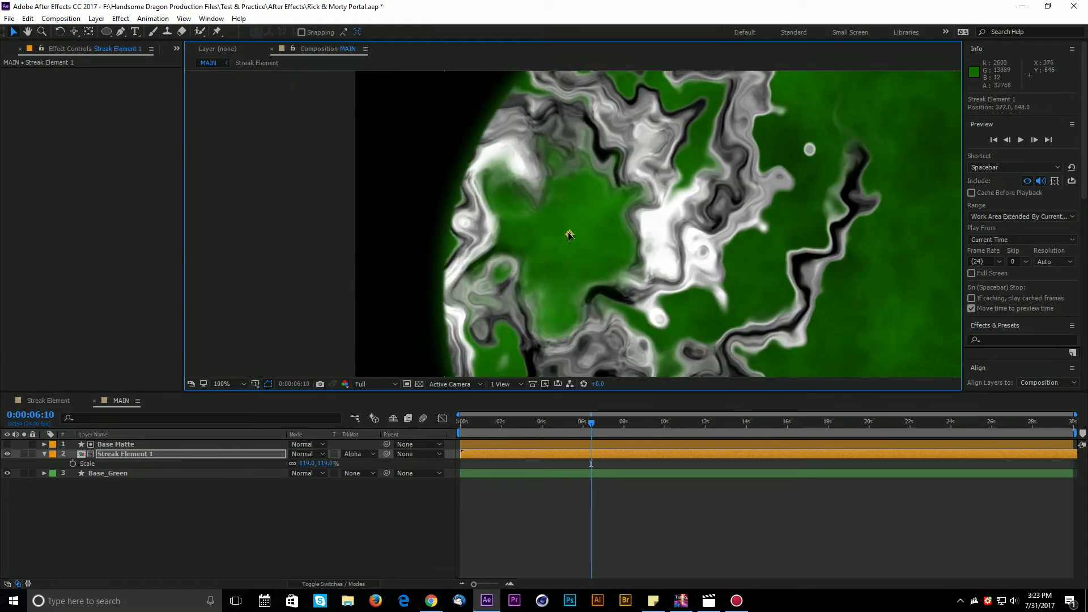
# Soften Base Matte's edge by raising its blurriness to 30.4.
pyautogui.click(125, 444)
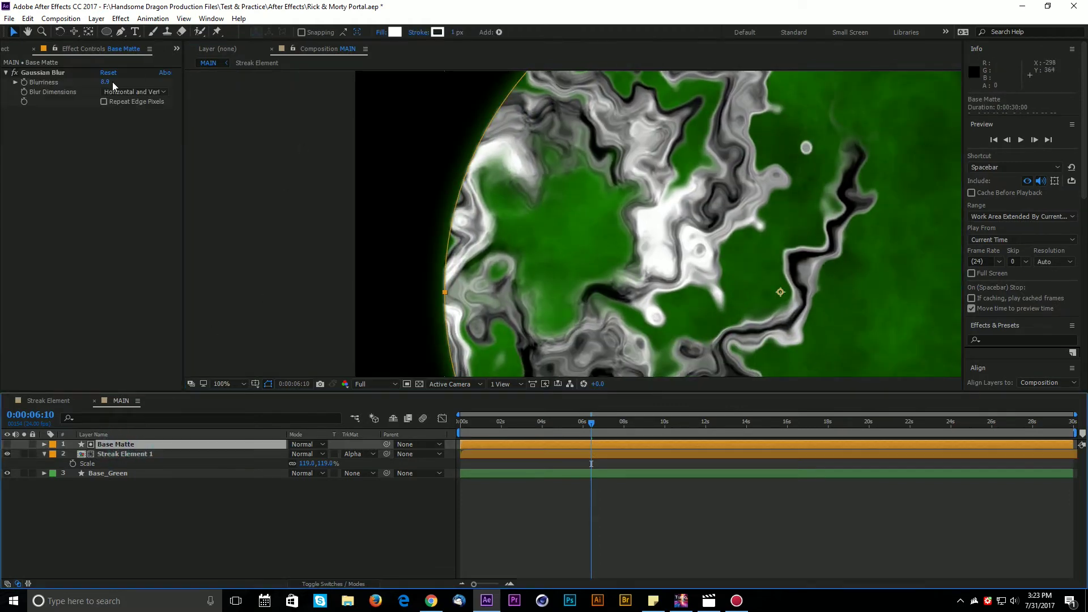
pyautogui.moveTo(113, 83); pyautogui.dragTo(241, 99)
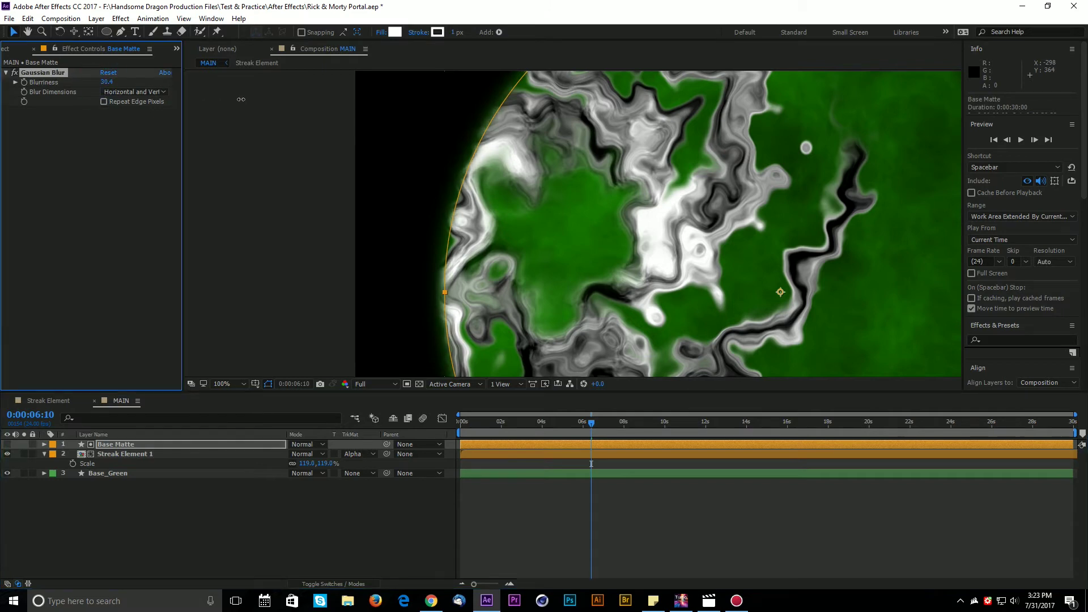
pyautogui.press(',')
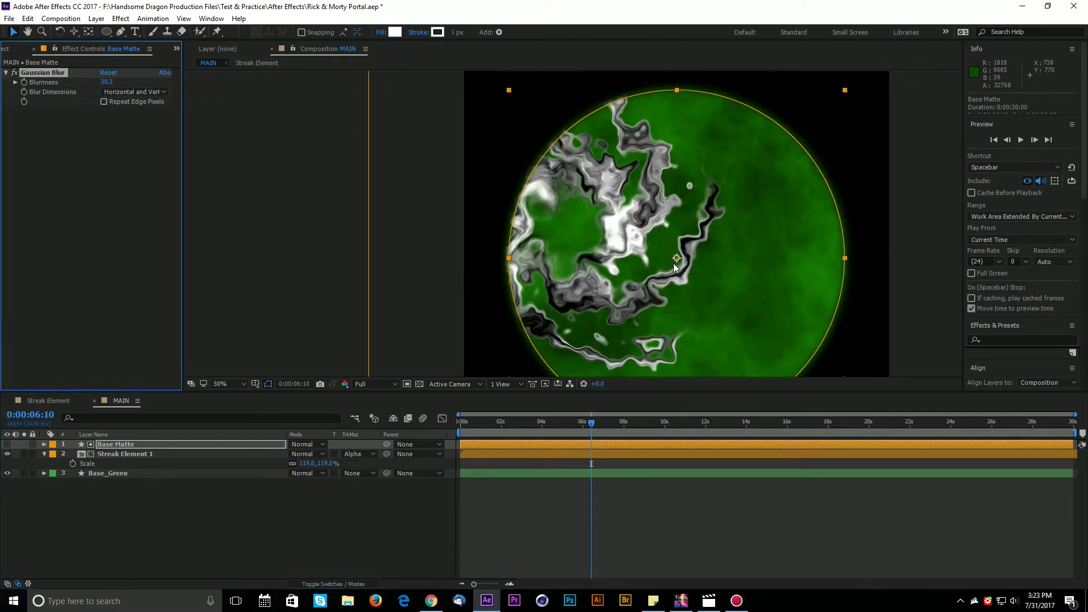
# Fit the composition in the viewer and reposition Streak Element 1 within the disc.
pyautogui.click(126, 453)
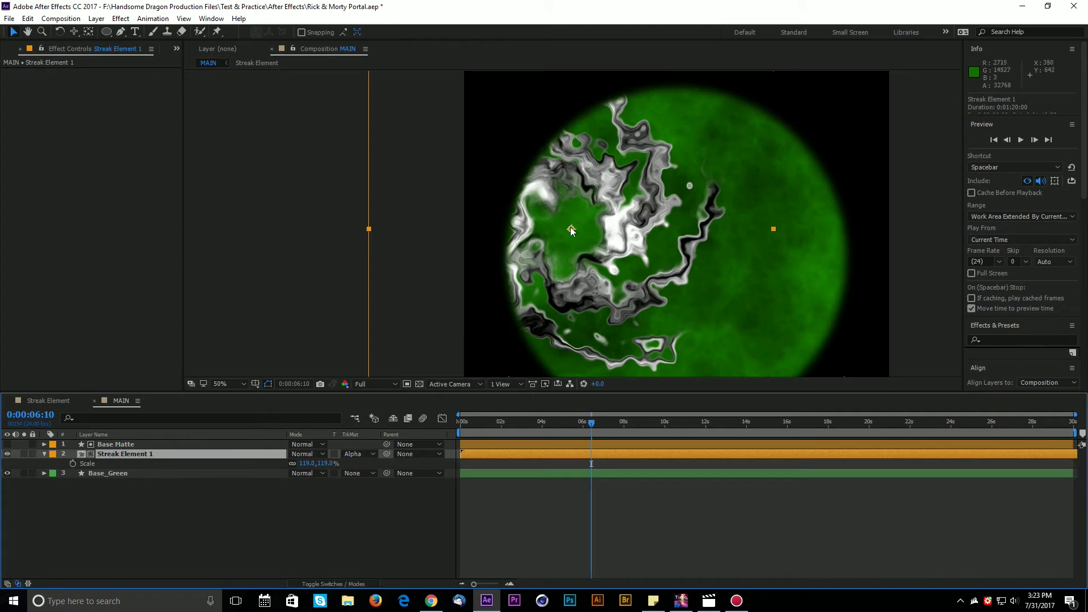
pyautogui.moveTo(565, 226)
pyautogui.mouseDown()
pyautogui.moveTo(718, 256)
pyautogui.moveTo(670, 251)
pyautogui.mouseUp()
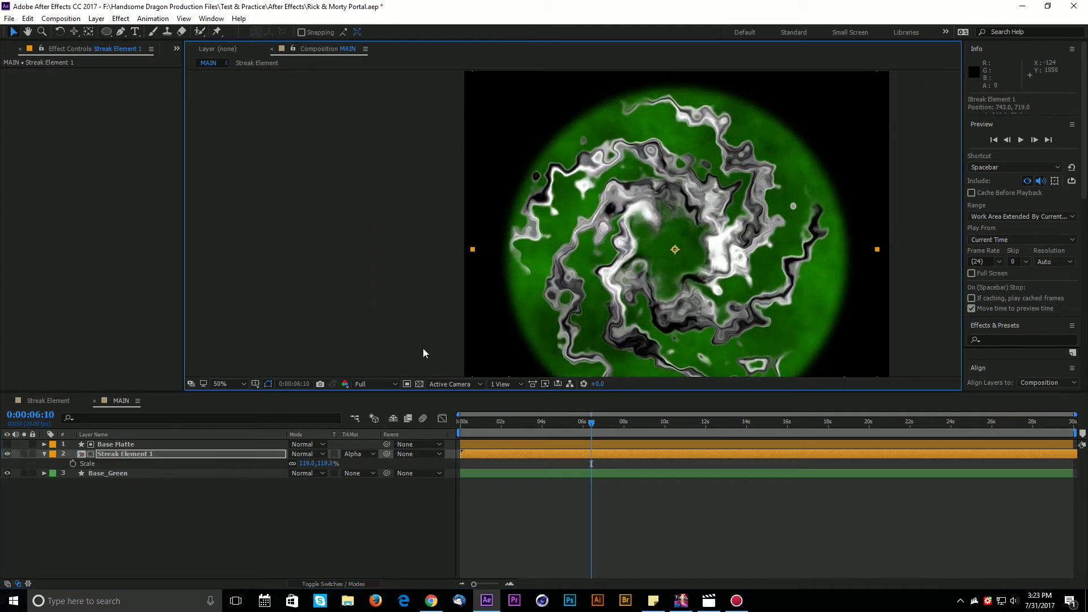
pyautogui.click(226, 384)
pyautogui.click(238, 179)
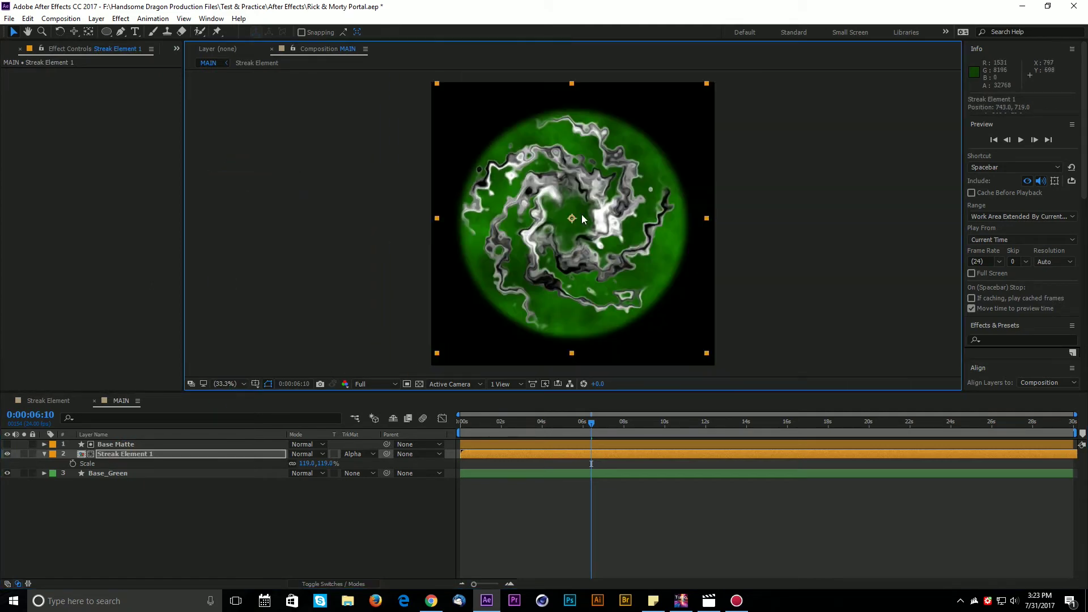
pyautogui.moveTo(560, 224)
pyautogui.mouseDown()
pyautogui.moveTo(569, 237)
pyautogui.moveTo(557, 248)
pyautogui.mouseUp()
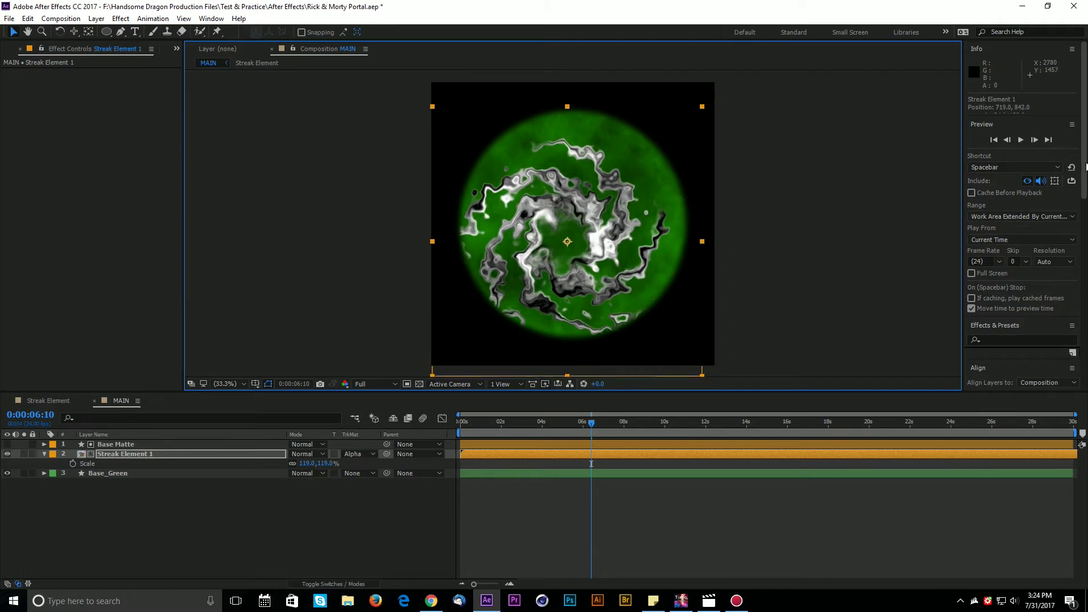
pyautogui.moveTo(1083, 165); pyautogui.dragTo(1083, 242)
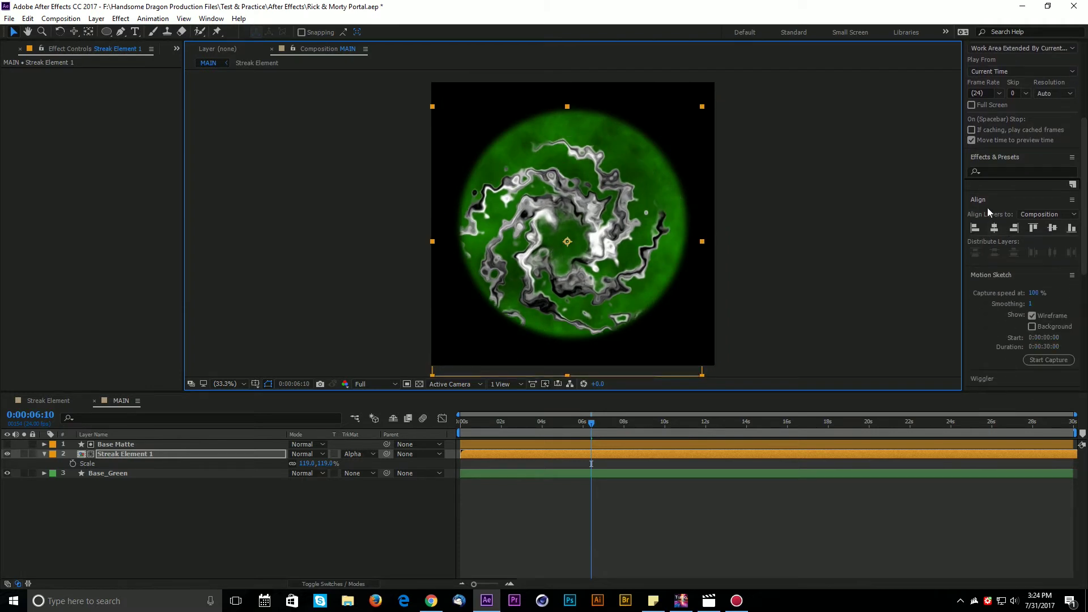
pyautogui.click(211, 18)
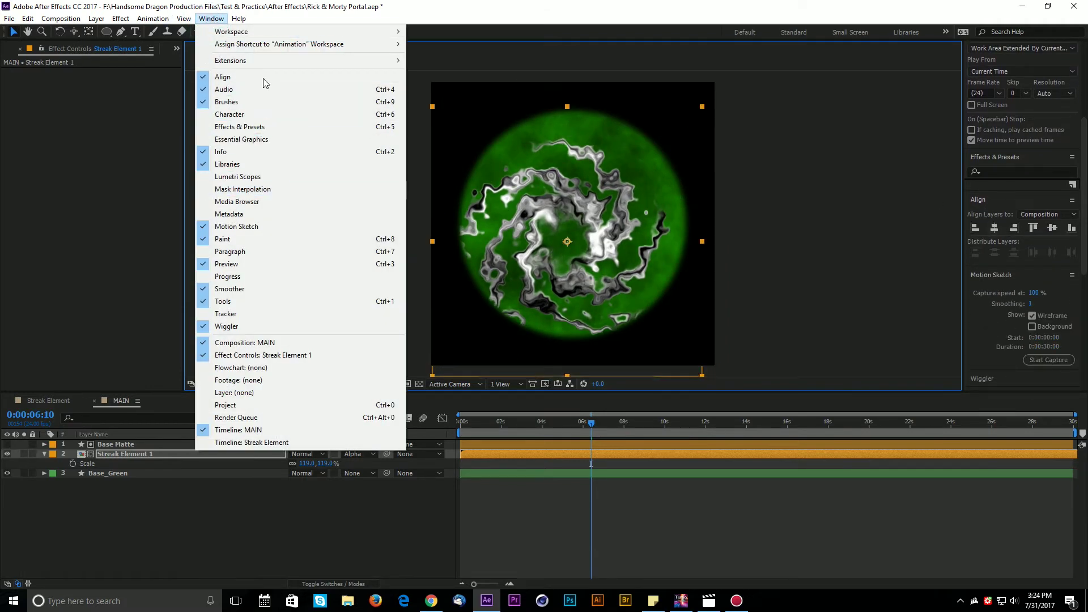
pyautogui.click(219, 392)
# Centre Streak Element 1 horizontally and vertically on the composition with the Align panel.
pyautogui.click(138, 455)
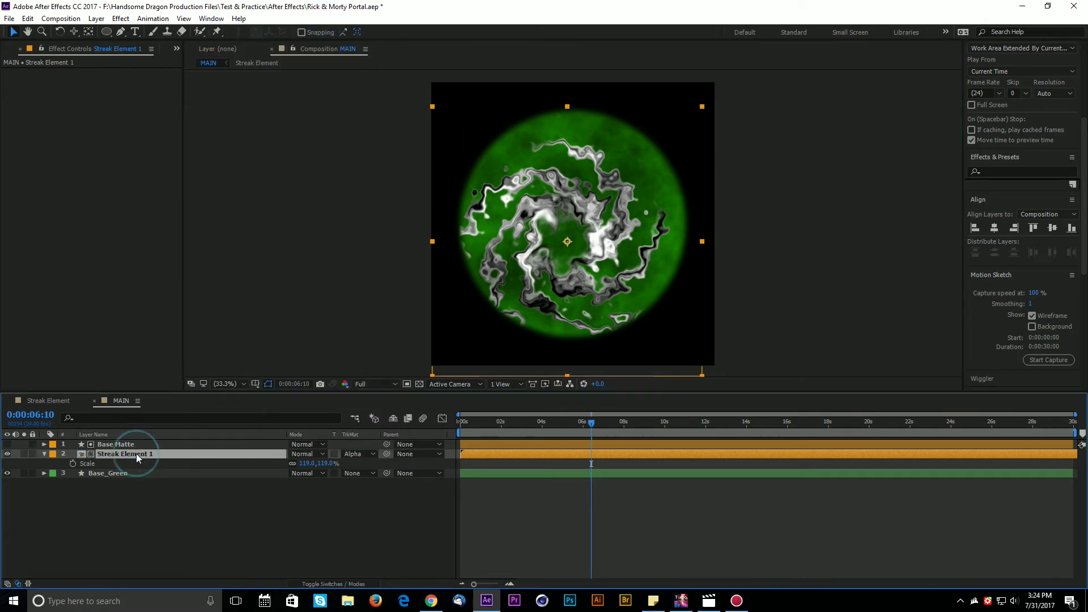
pyautogui.click(995, 229)
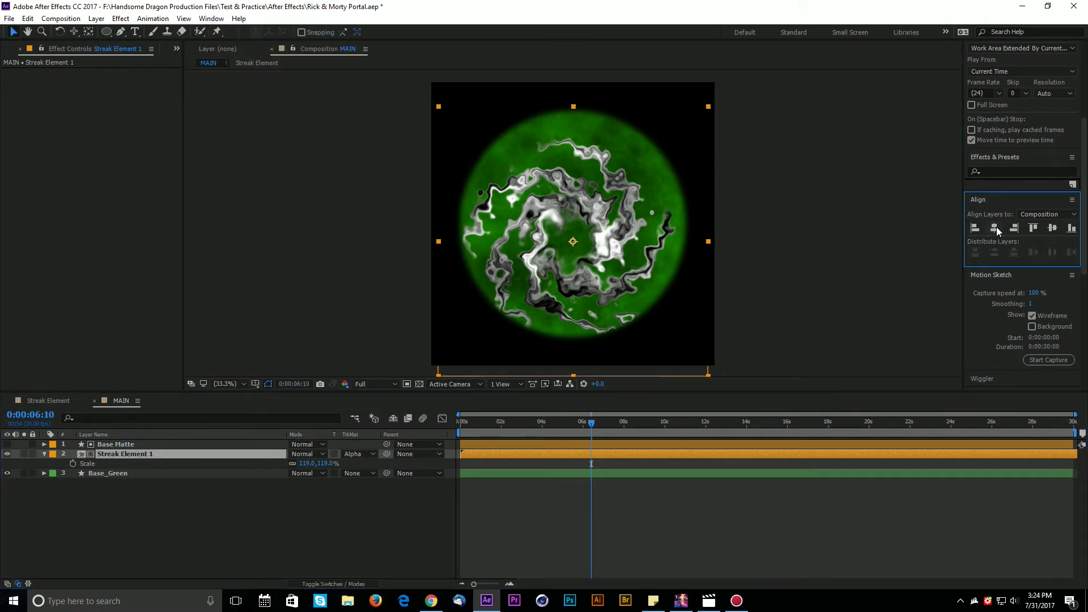
pyautogui.click(1052, 227)
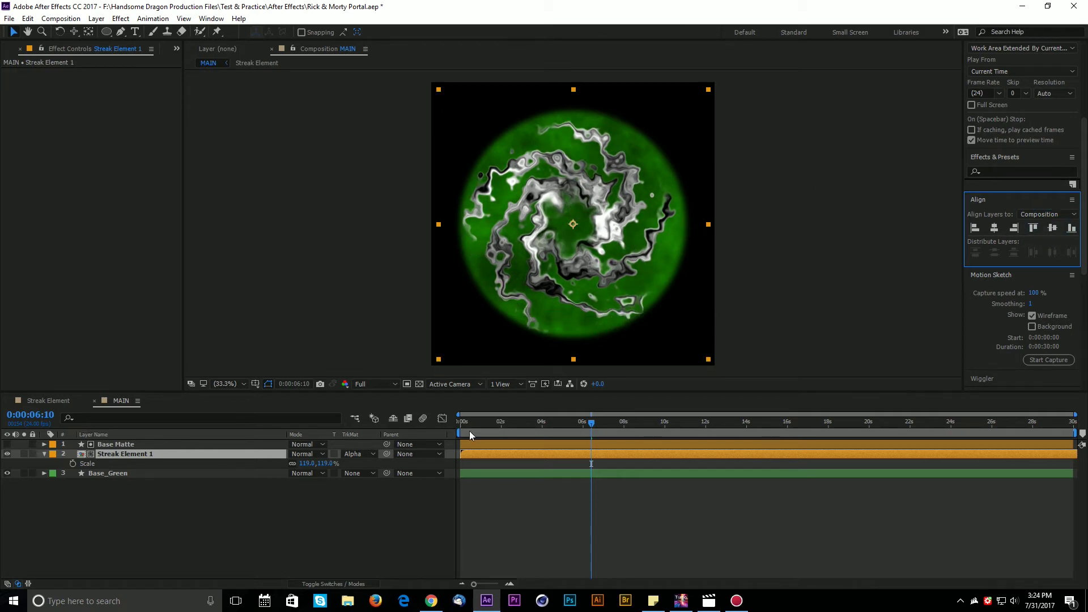
pyautogui.click(160, 519)
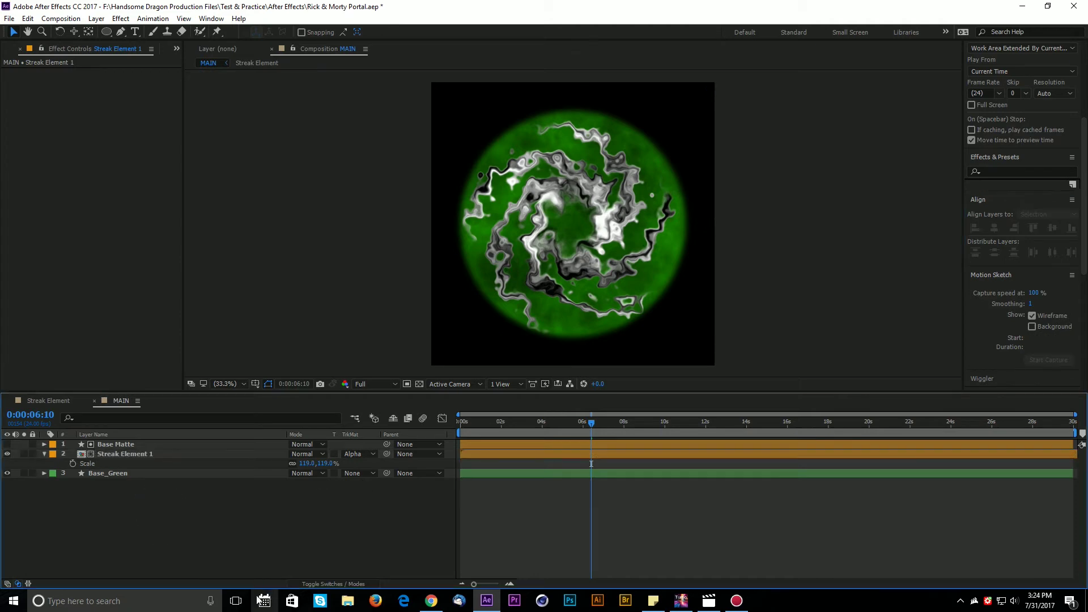
# Add a Tint effect to Streak Element 1 mapping white to lime green 90FF00.
pyautogui.click(117, 454)
pyautogui.rightClick(89, 285)
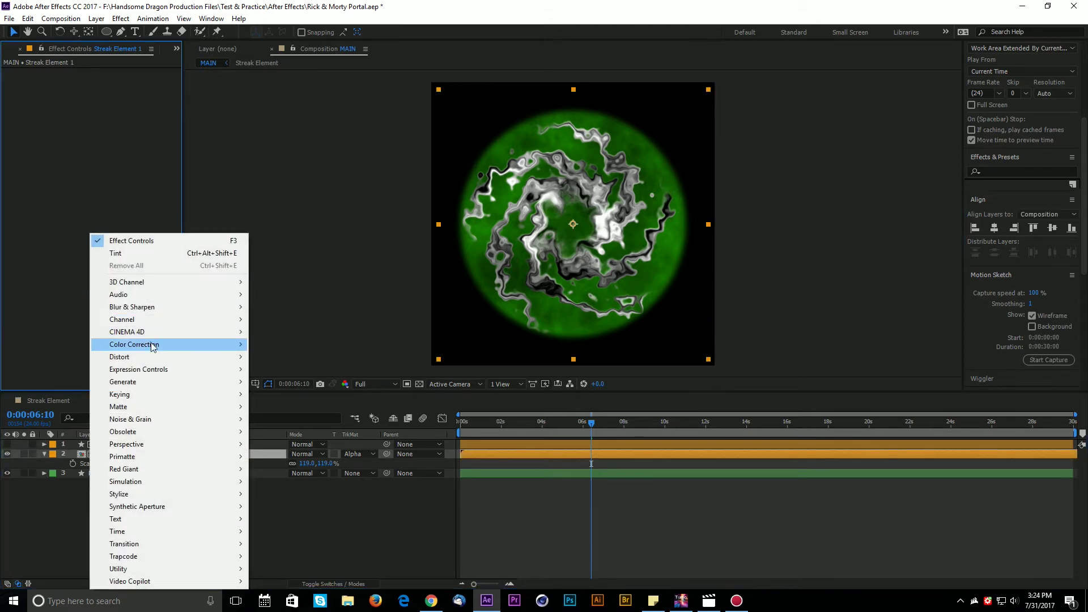
pyautogui.moveTo(148, 344)
pyautogui.click(272, 578)
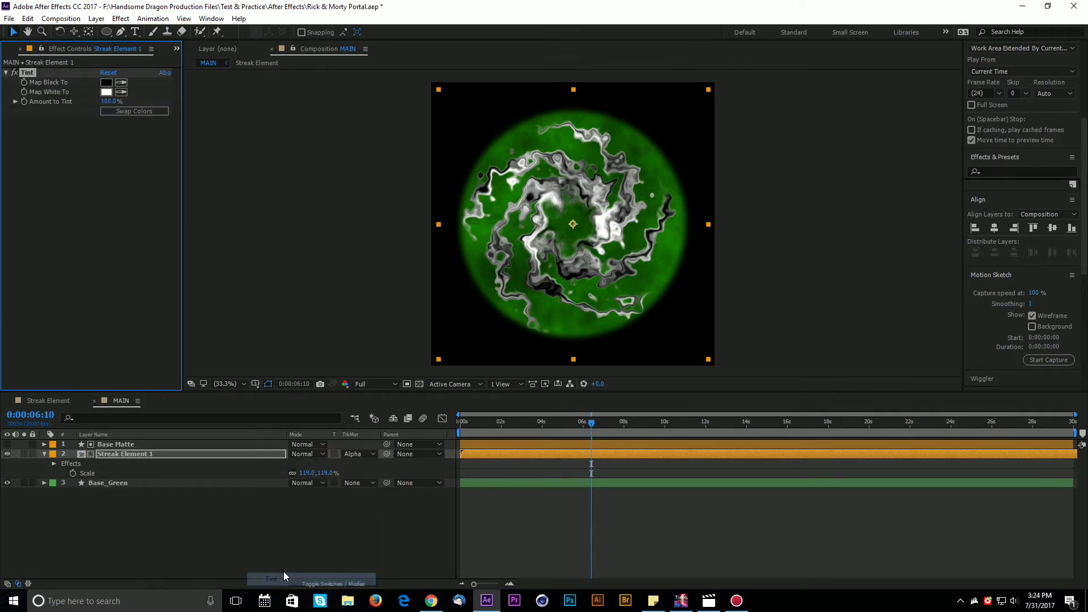
pyautogui.click(106, 93)
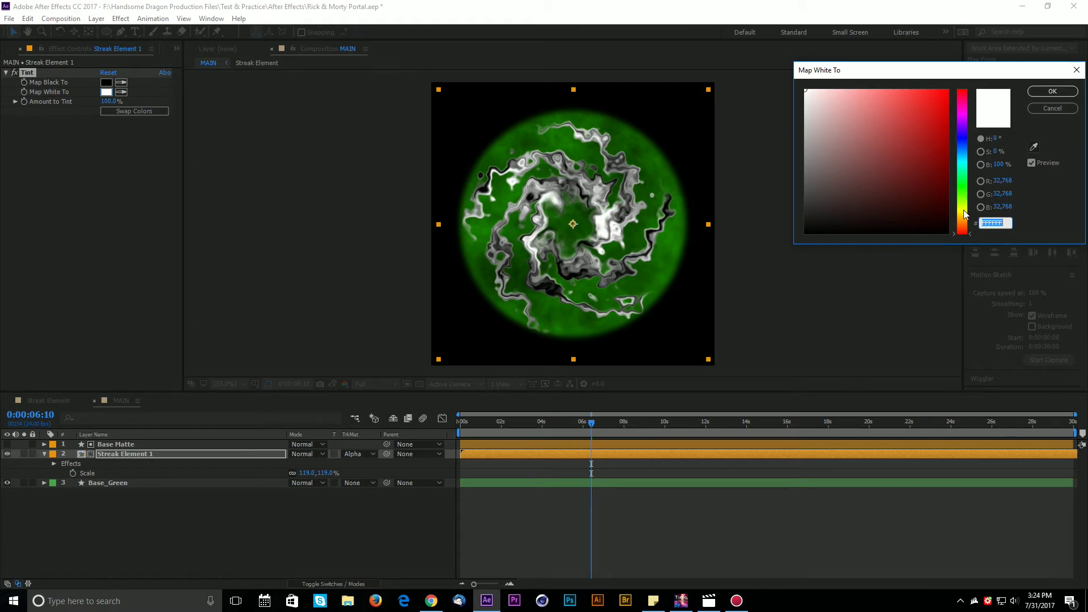
pyautogui.moveTo(965, 213)
pyautogui.mouseDown()
pyautogui.moveTo(946, 195)
pyautogui.moveTo(1016, 64)
pyautogui.mouseUp()
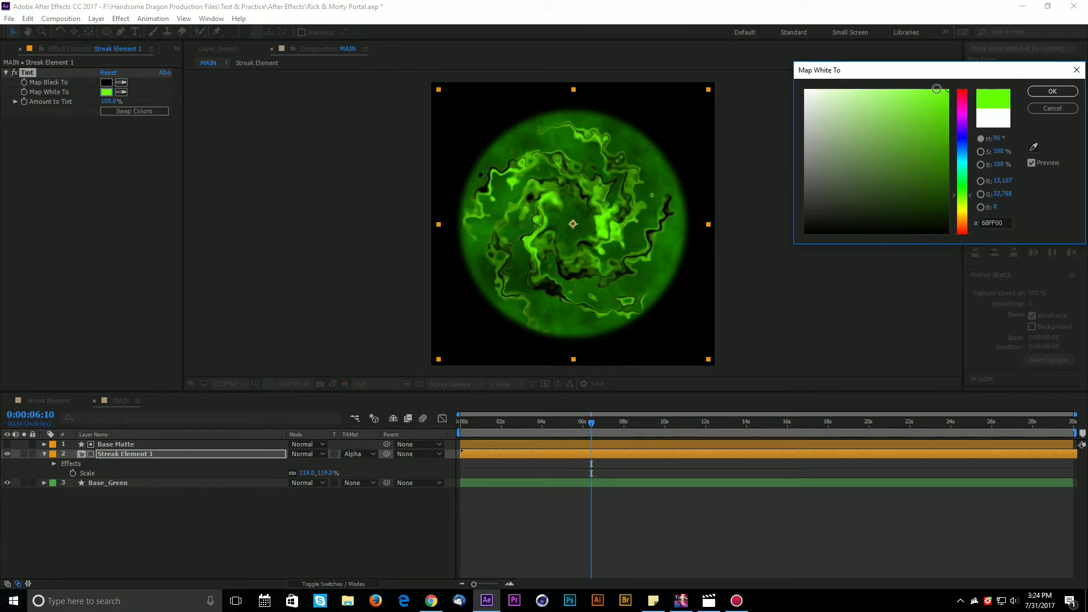
pyautogui.moveTo(970, 200); pyautogui.dragTo(969, 201)
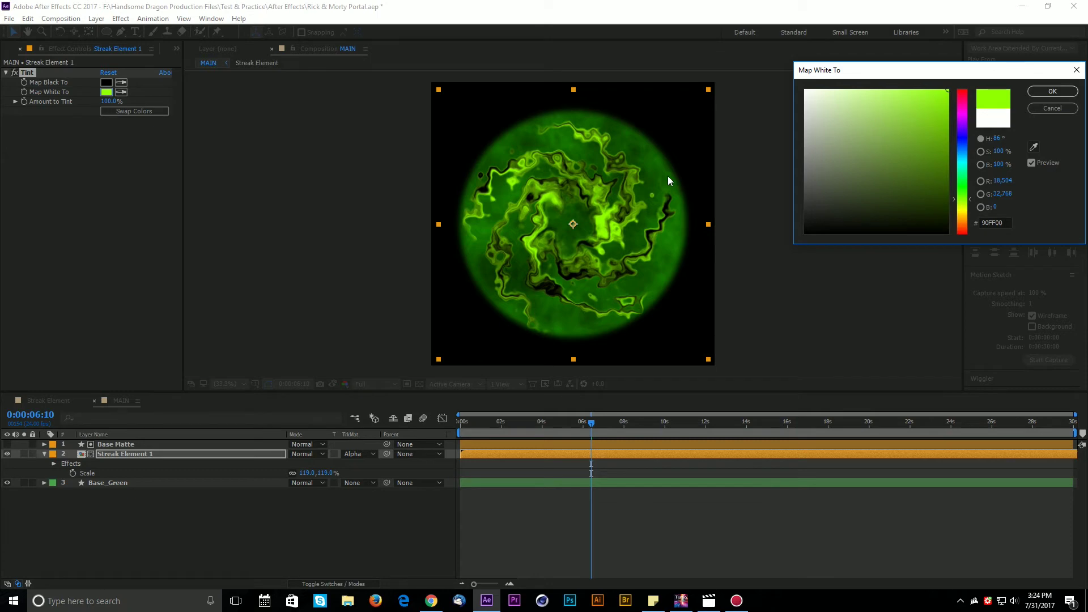
pyautogui.click(1052, 91)
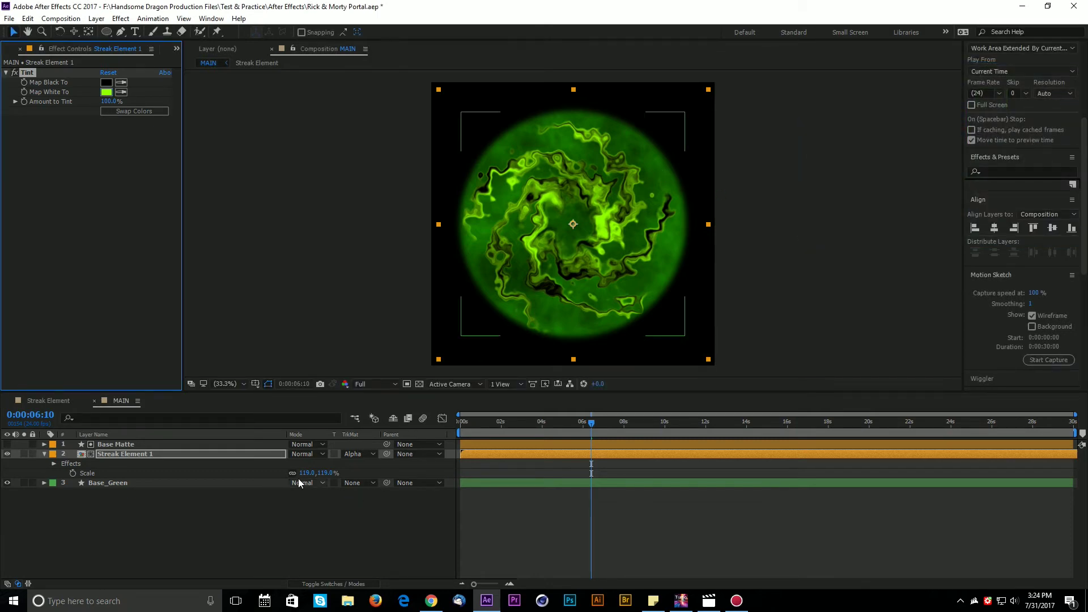
# Set Streak Element 1 to Add blending, then duplicate it together with Base Matte.
pyautogui.click(310, 454)
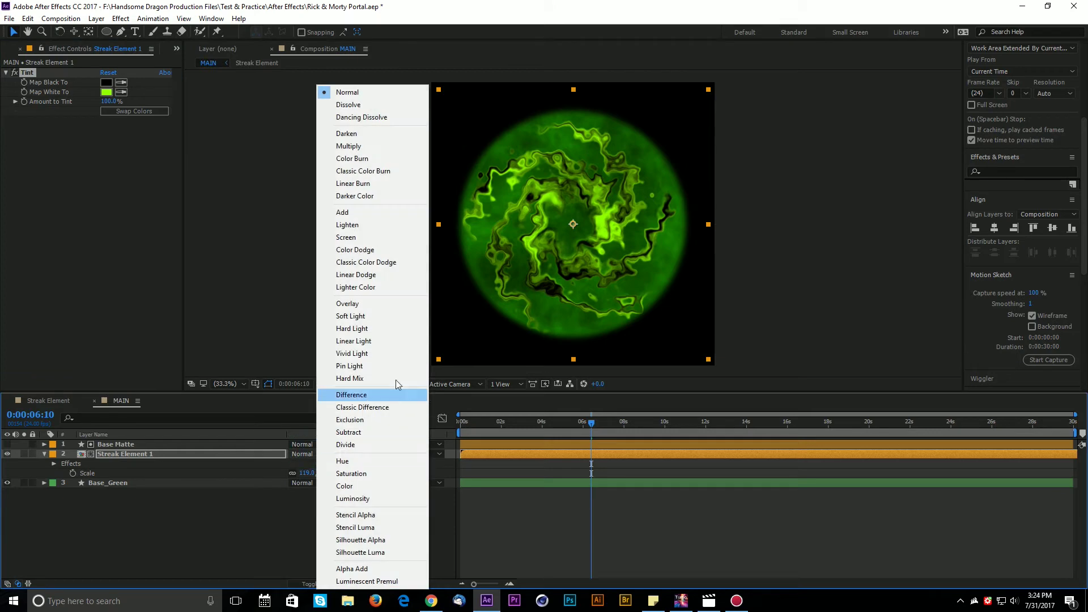
pyautogui.click(385, 215)
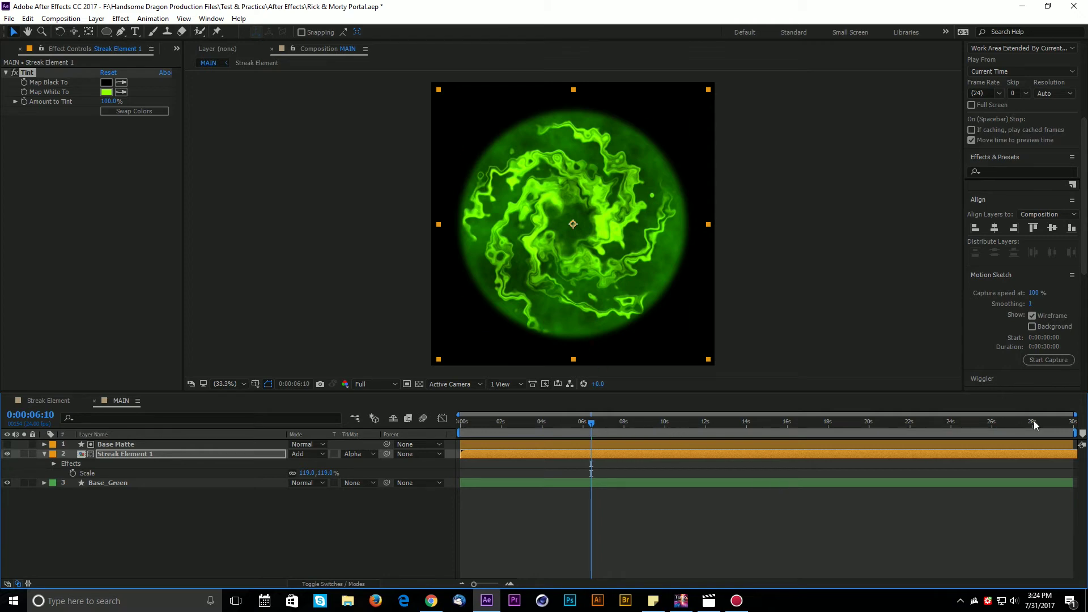
pyautogui.click(191, 542)
pyautogui.click(123, 453)
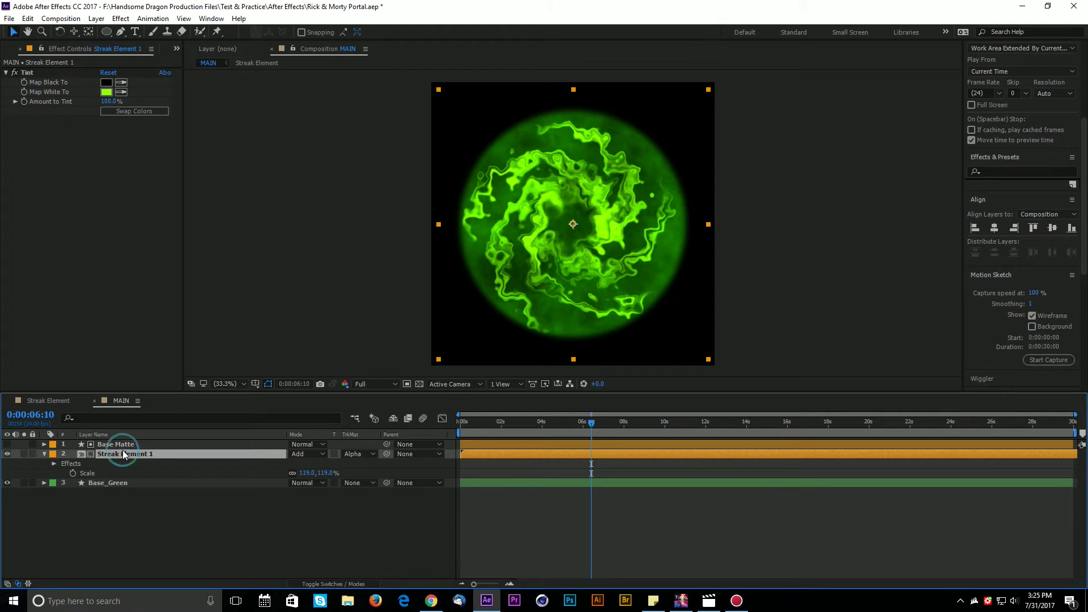
pyautogui.keyDown('ctrl'); pyautogui.click(104, 445); pyautogui.keyUp('ctrl')
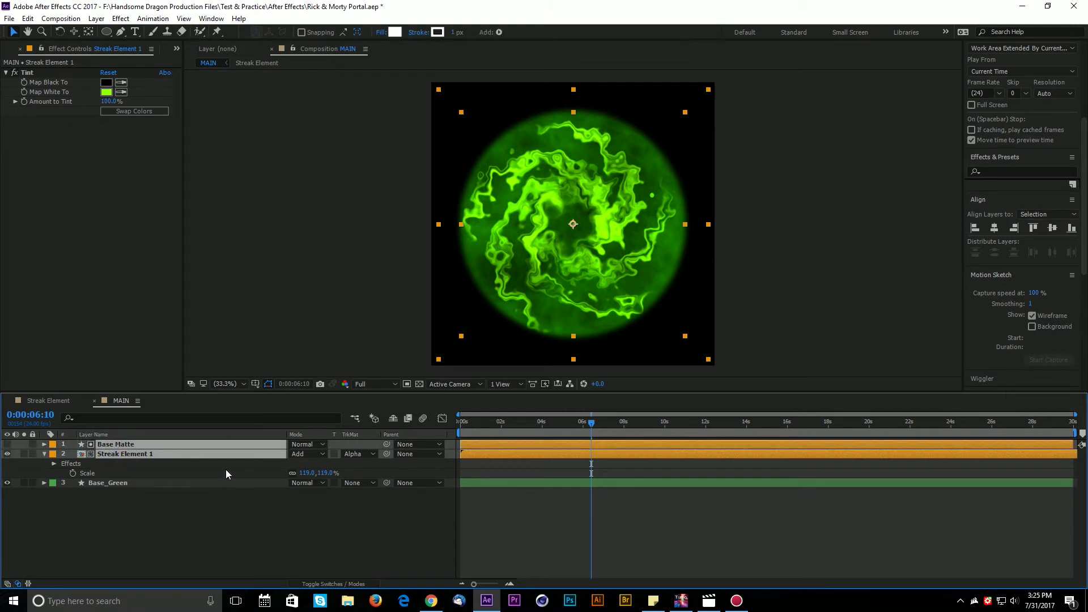
pyautogui.hotkey('ctrl', 'd')
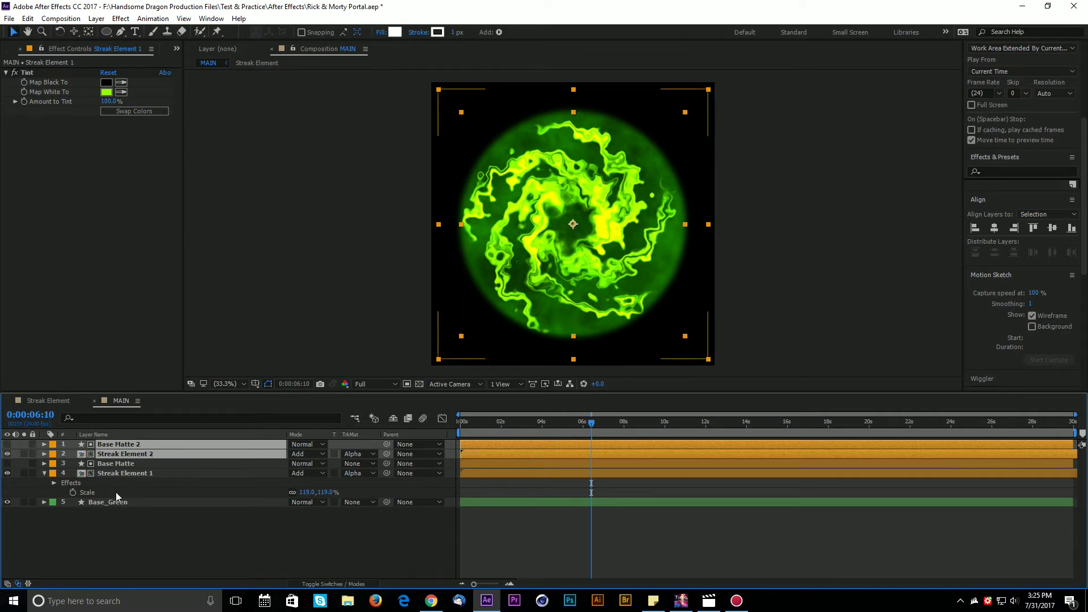
# Label the duplicated Base Matte 2 and Streak Element 2 layers purple.
pyautogui.click(118, 463)
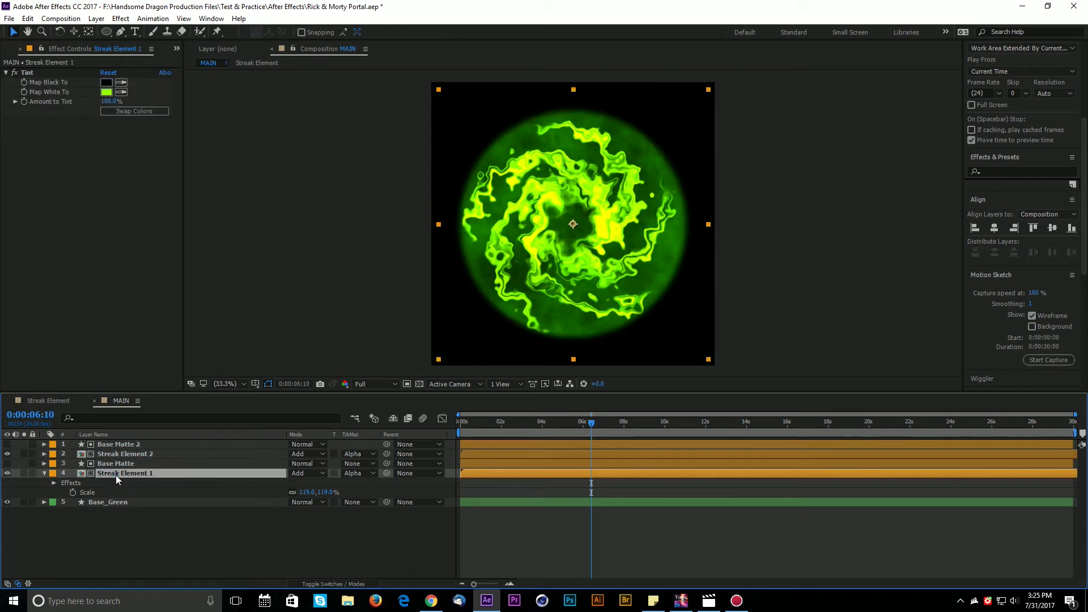
pyautogui.click(80, 521)
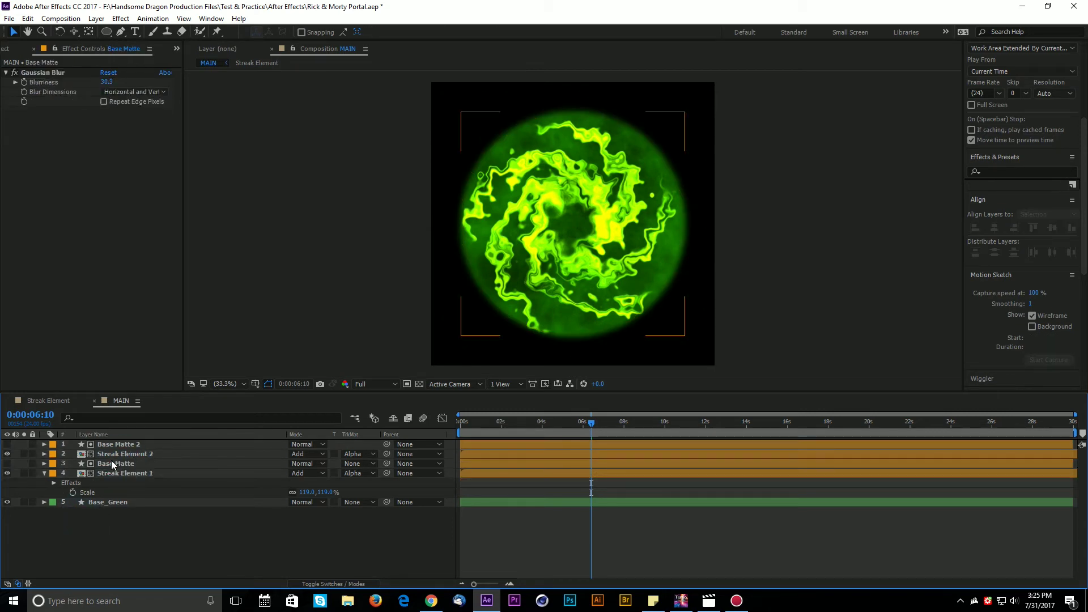
pyautogui.click(114, 454)
pyautogui.keyDown('shift'); pyautogui.click(113, 444); pyautogui.keyUp('shift')
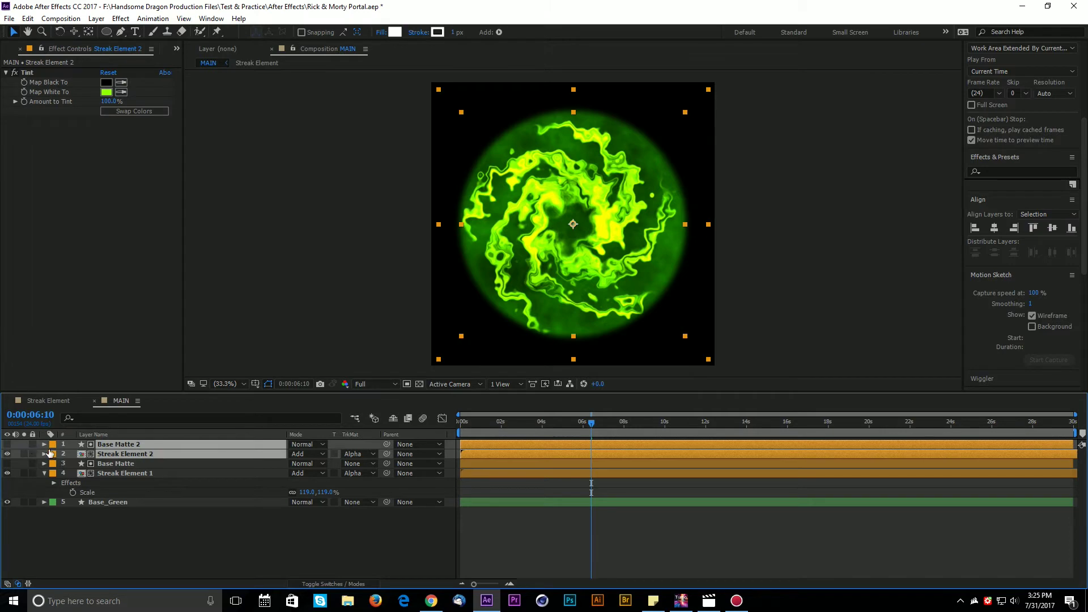
pyautogui.click(52, 454)
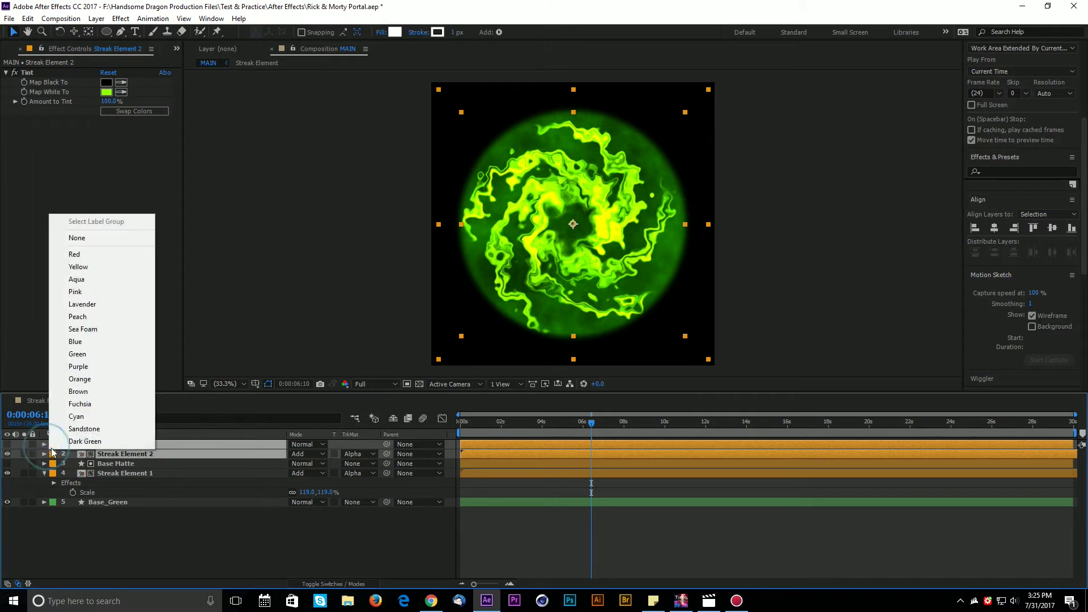
pyautogui.click(96, 368)
pyautogui.click(318, 545)
pyautogui.click(325, 533)
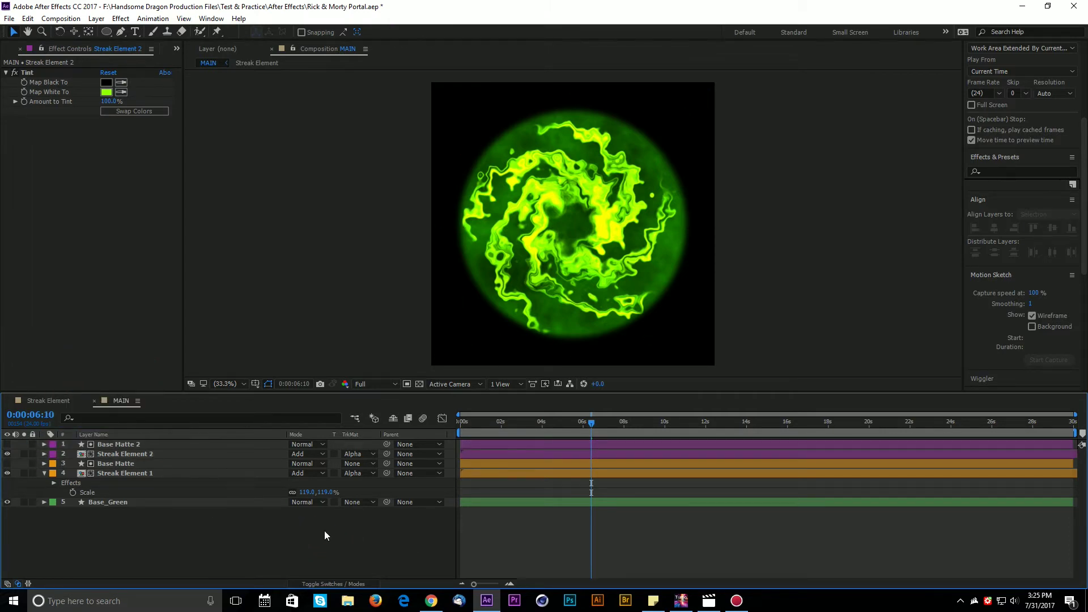
pyautogui.click(129, 455)
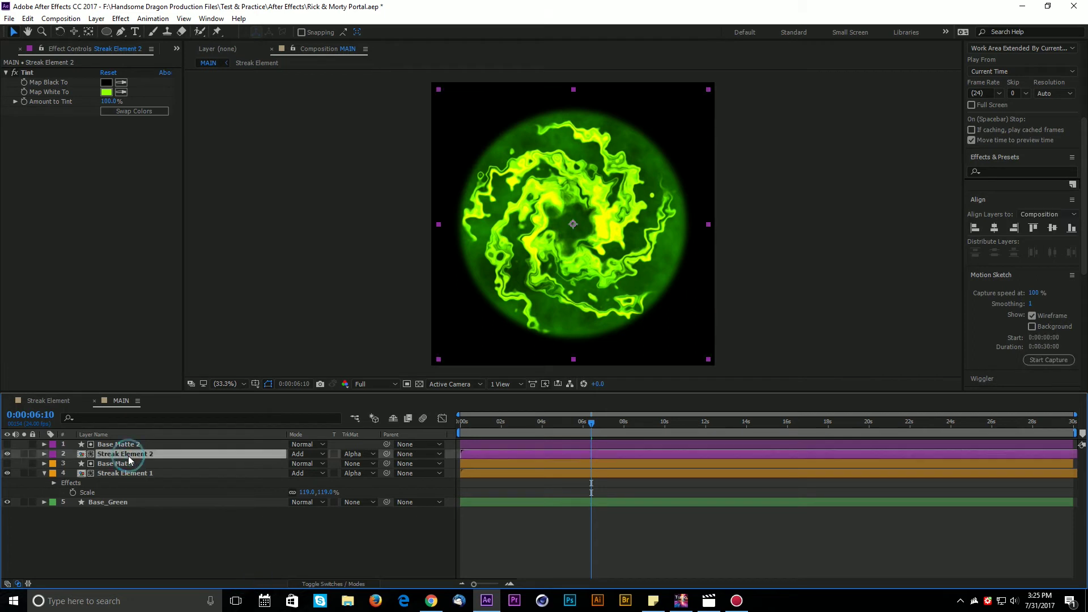
# Set Streak Element 2's Rotation to 47°, then drag both duplicate layer bars earlier in the timeline.
pyautogui.click(43, 454)
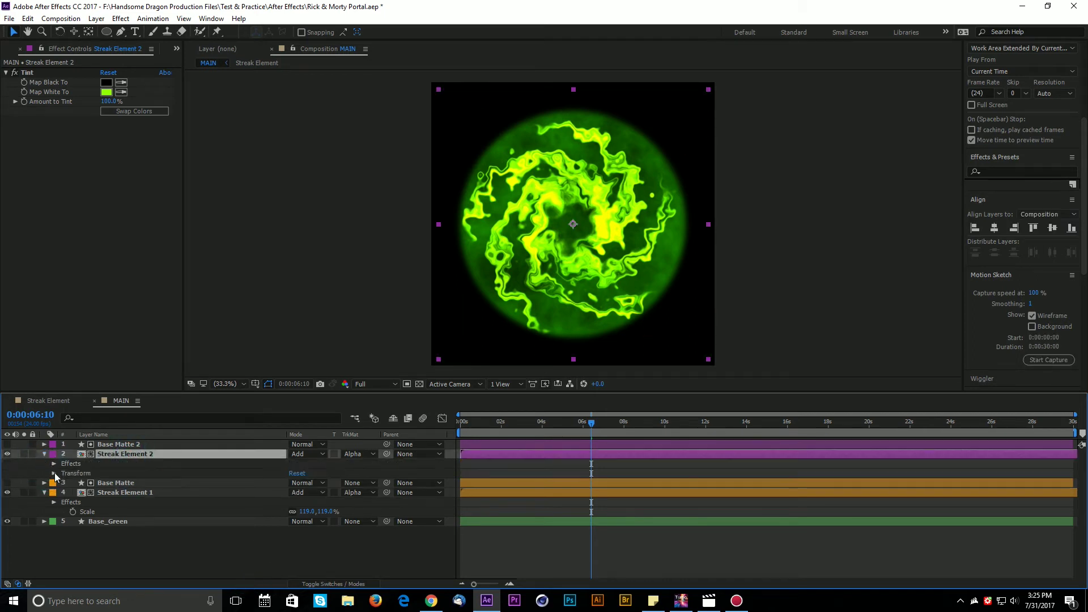
pyautogui.click(54, 473)
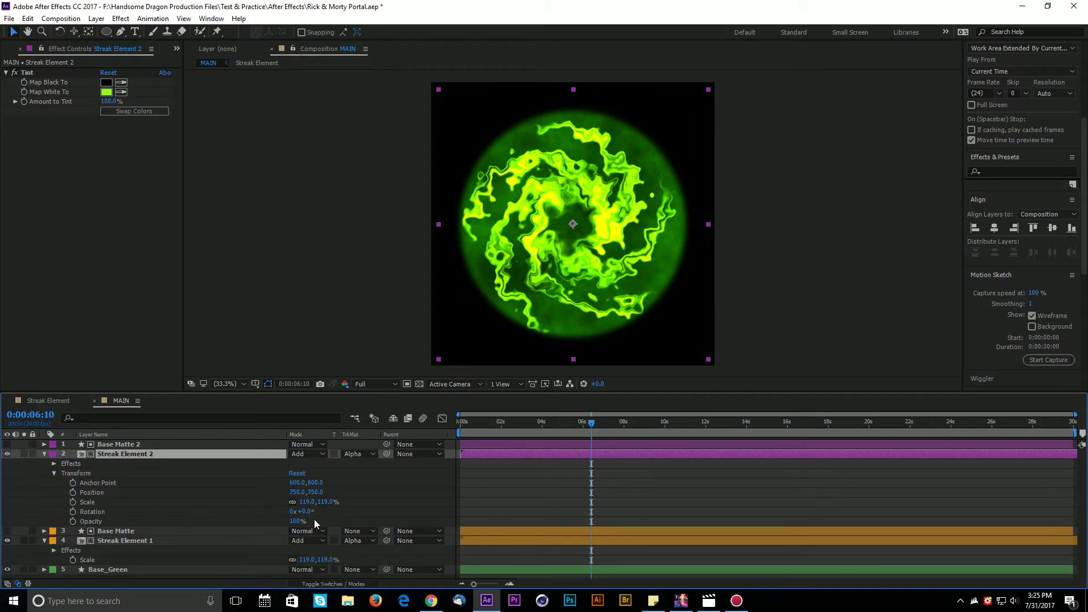
pyautogui.moveTo(307, 513); pyautogui.dragTo(359, 534)
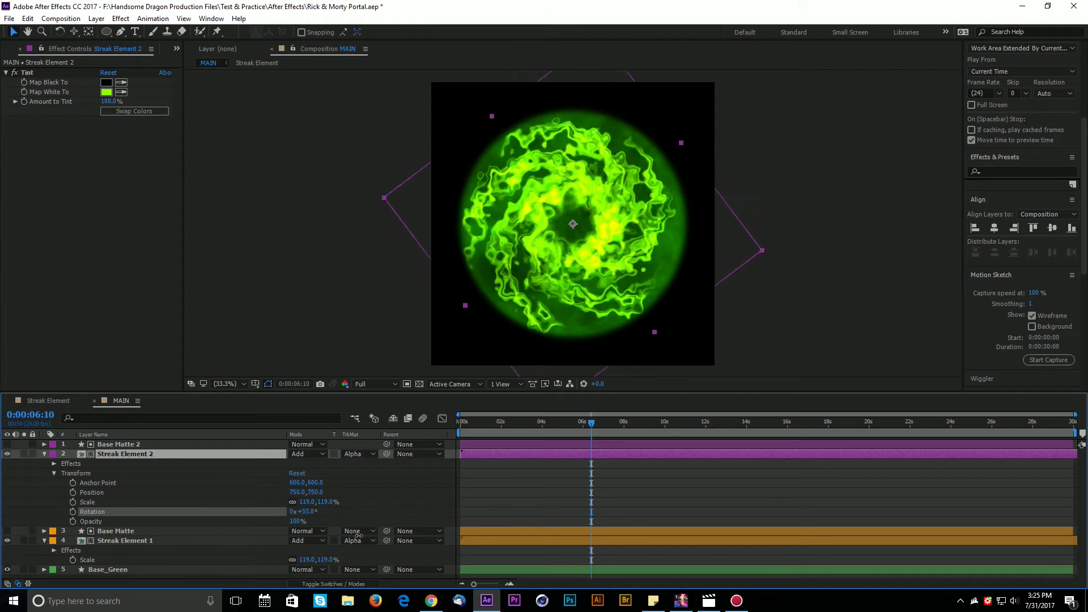
pyautogui.hotkey('ctrl', 'z')
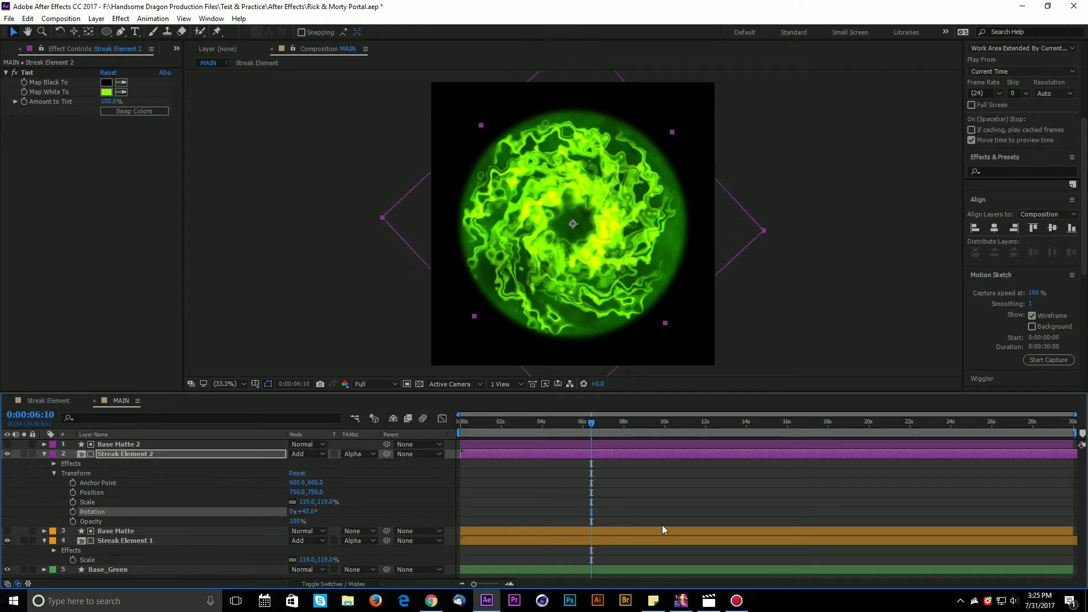
pyautogui.keyDown('ctrl'); pyautogui.click(118, 444); pyautogui.keyUp('ctrl')
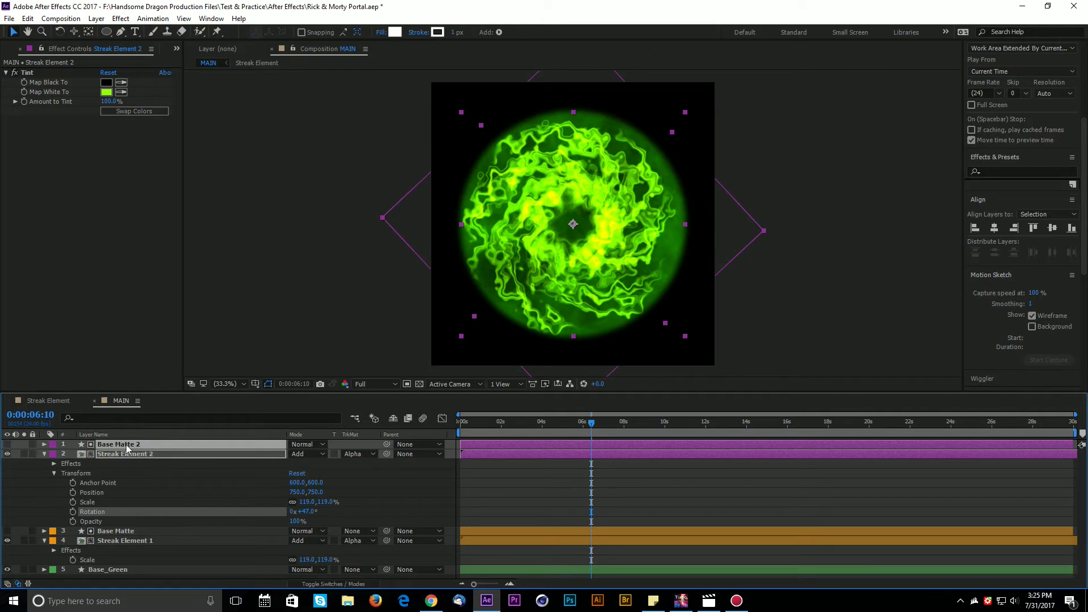
pyautogui.moveTo(1017, 454); pyautogui.dragTo(727, 462)
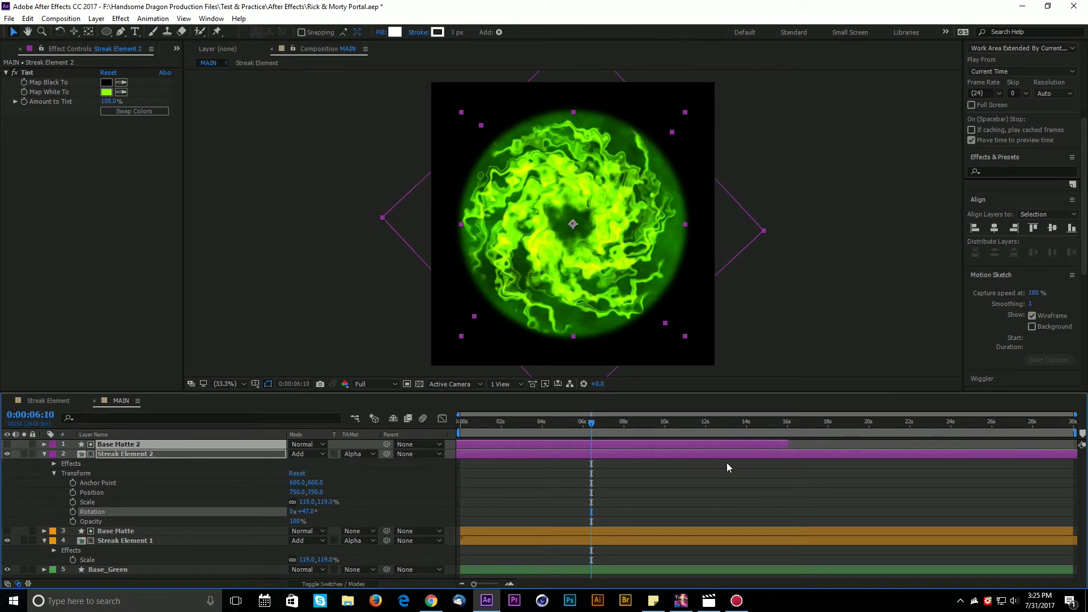
# Drag Base Matte 2's out-point right to about 29s, near the composition end.
pyautogui.click(717, 493)
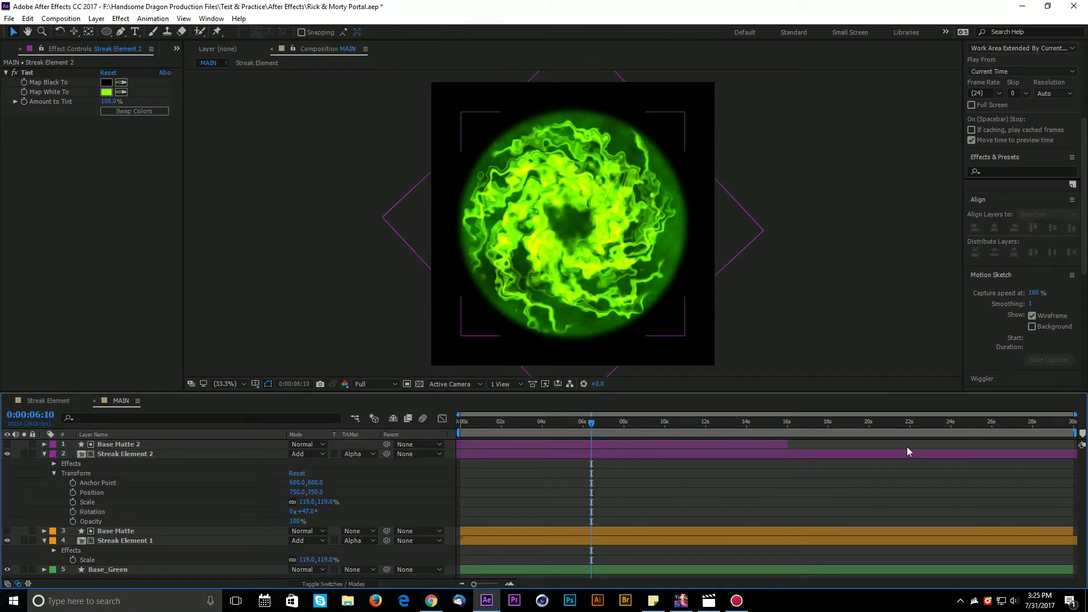
pyautogui.click(786, 444)
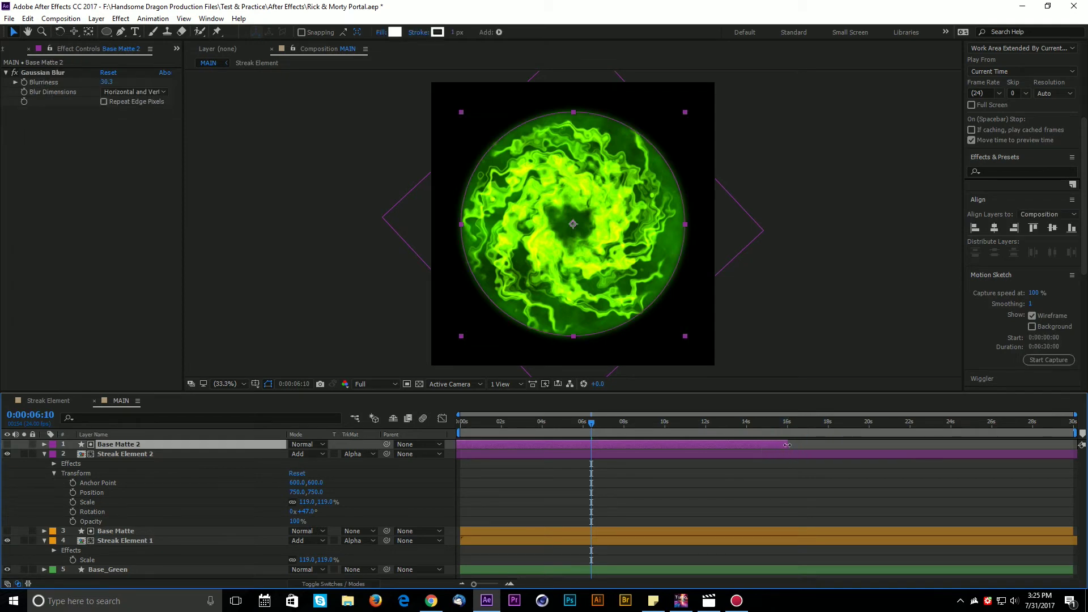
pyautogui.moveTo(784, 443); pyautogui.dragTo(1081, 445)
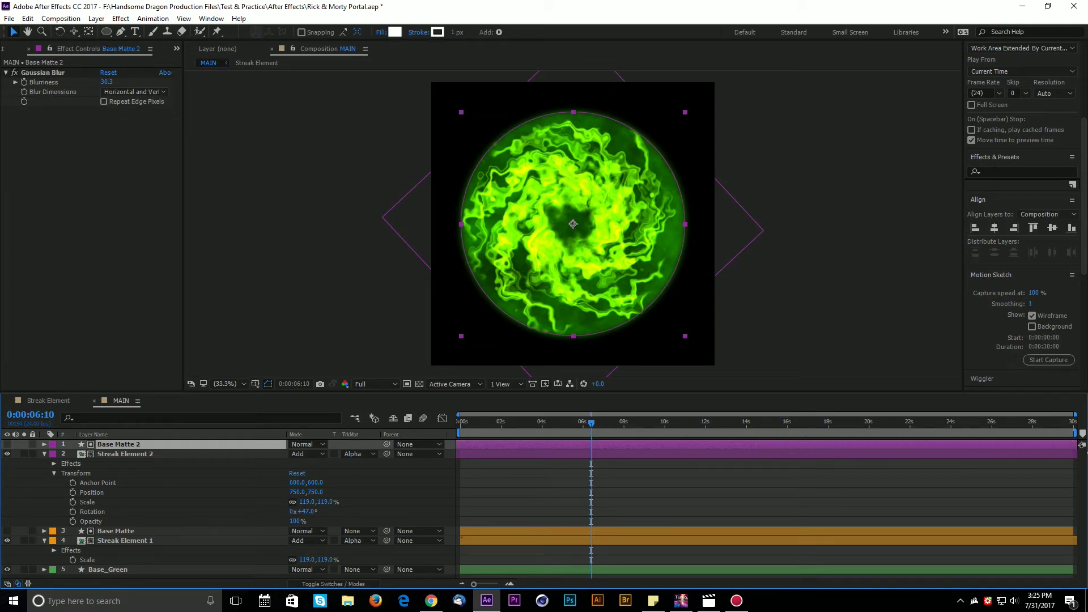
# Preview the Streak Element composition, then return to MAIN at 0:00:05:13.
pyautogui.click(855, 480)
pyautogui.click(42, 400)
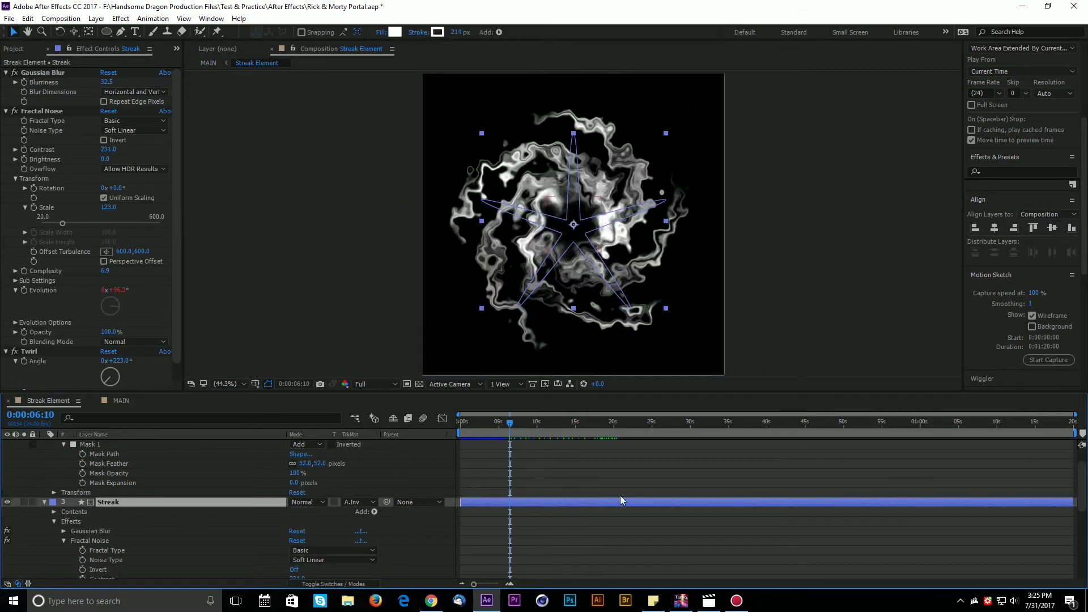
pyautogui.scroll(2, 621, 501)
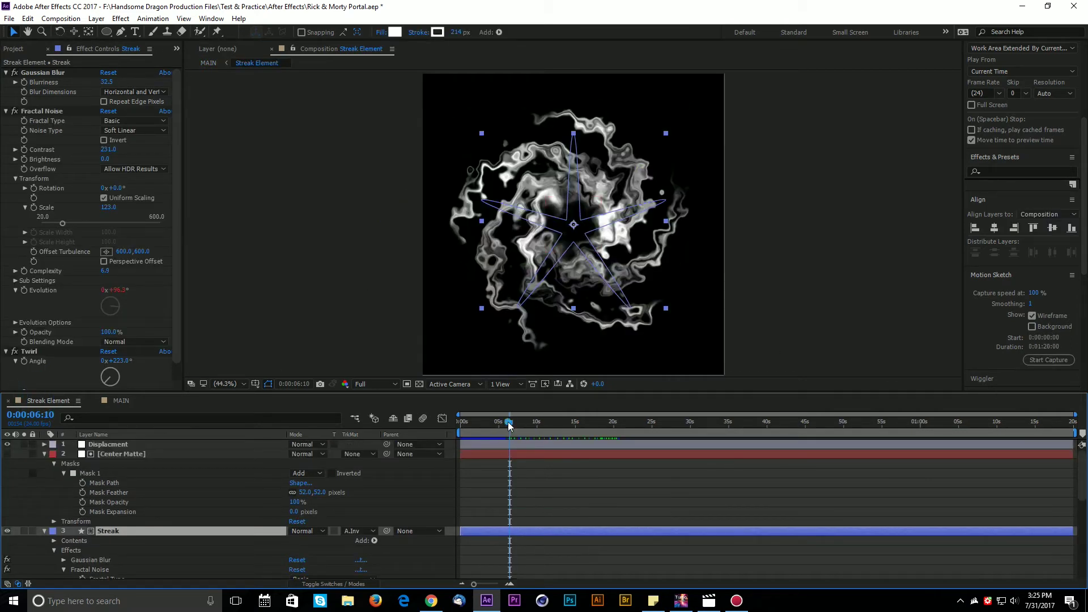
pyautogui.moveTo(510, 425); pyautogui.dragTo(691, 474)
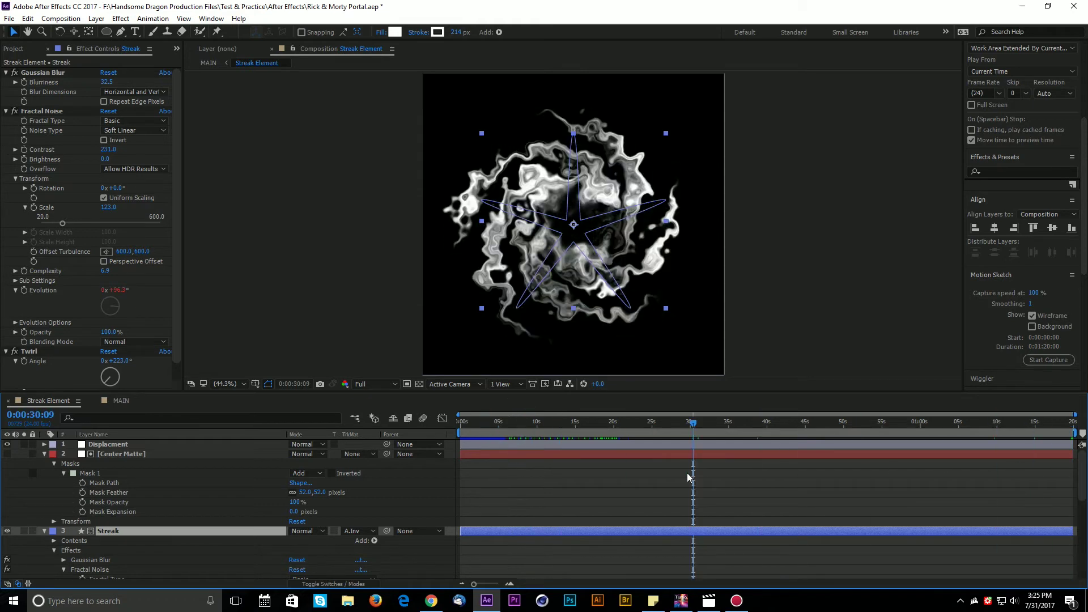
pyautogui.click(113, 401)
pyautogui.click(38, 404)
pyautogui.click(120, 404)
pyautogui.click(574, 424)
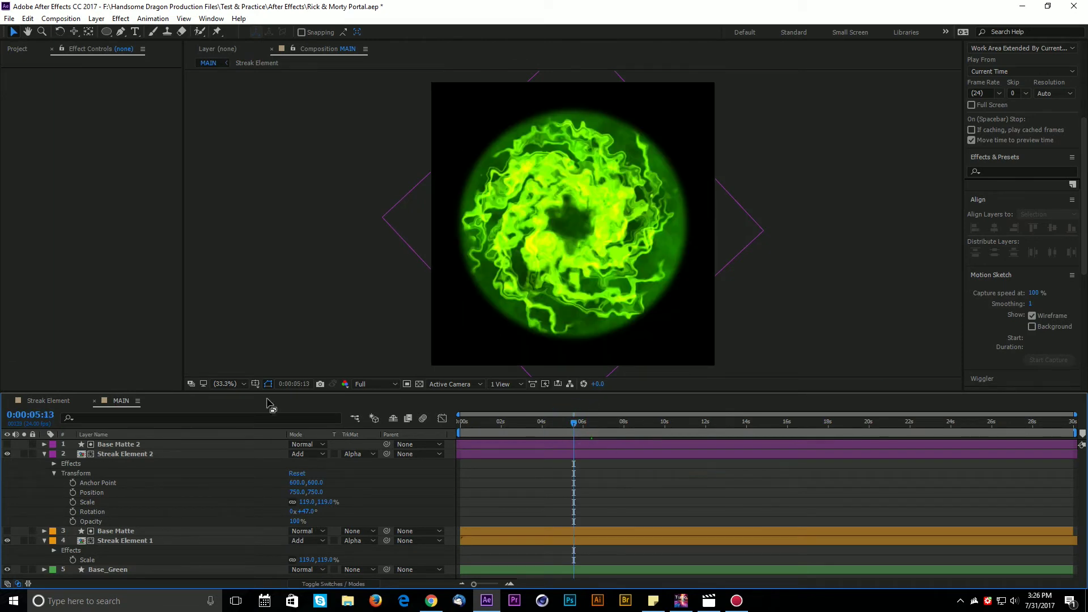
# Step Streak Element 2's blend mode from Add through Hard Light, Hard Mix and Exclusion to Subtract.
pyautogui.click(177, 452)
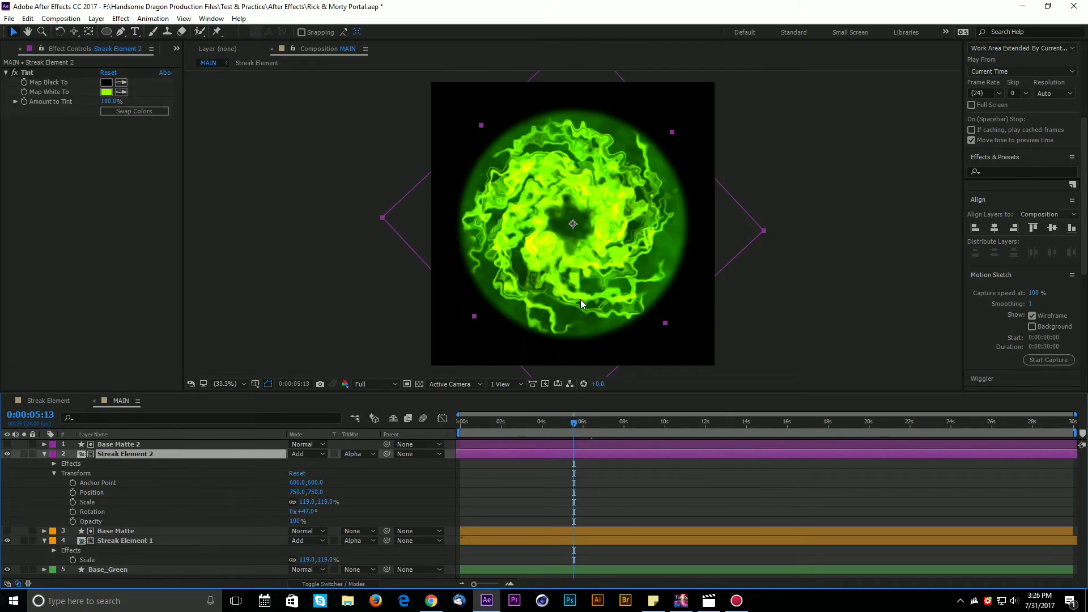
pyautogui.click(314, 453)
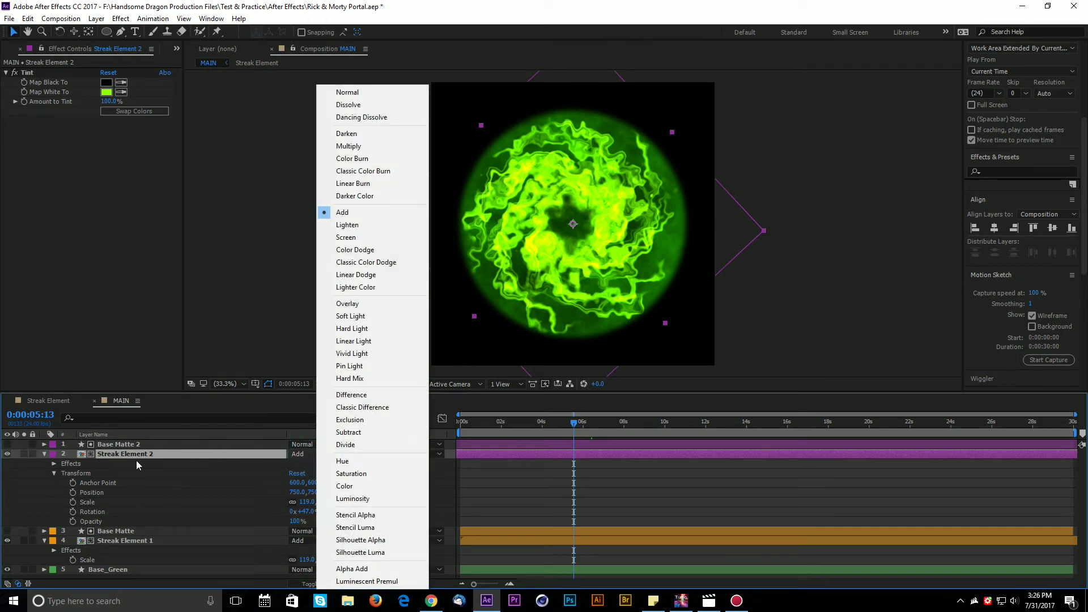
pyautogui.click(120, 460)
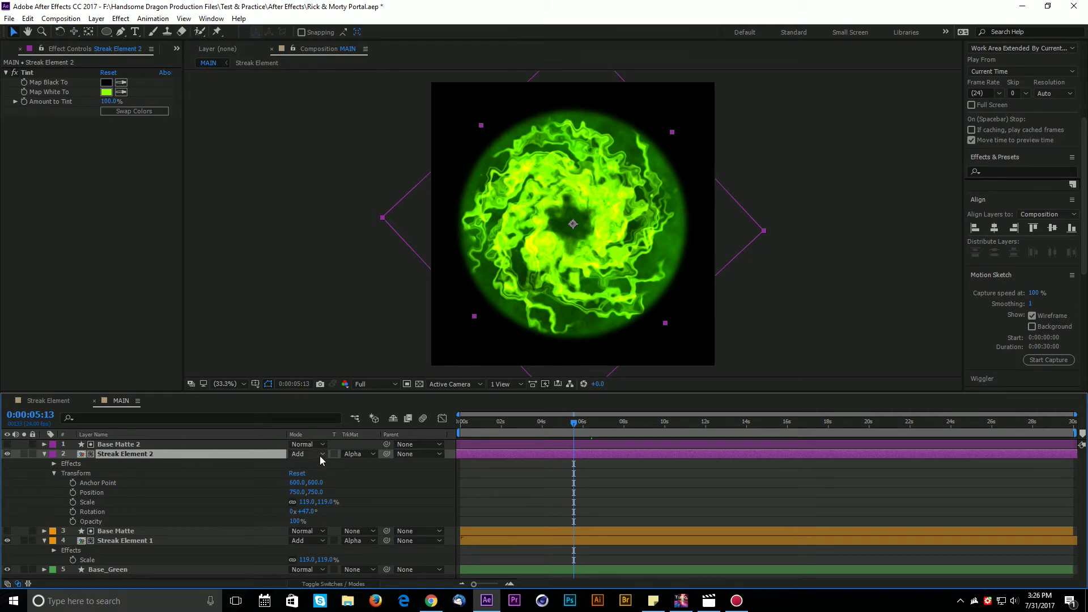
pyautogui.hotkey('shift', '=')
pyautogui.hotkey('shift', '=')
pyautogui.hotkey('shift', '=')
pyautogui.hotkey('shift', '=')
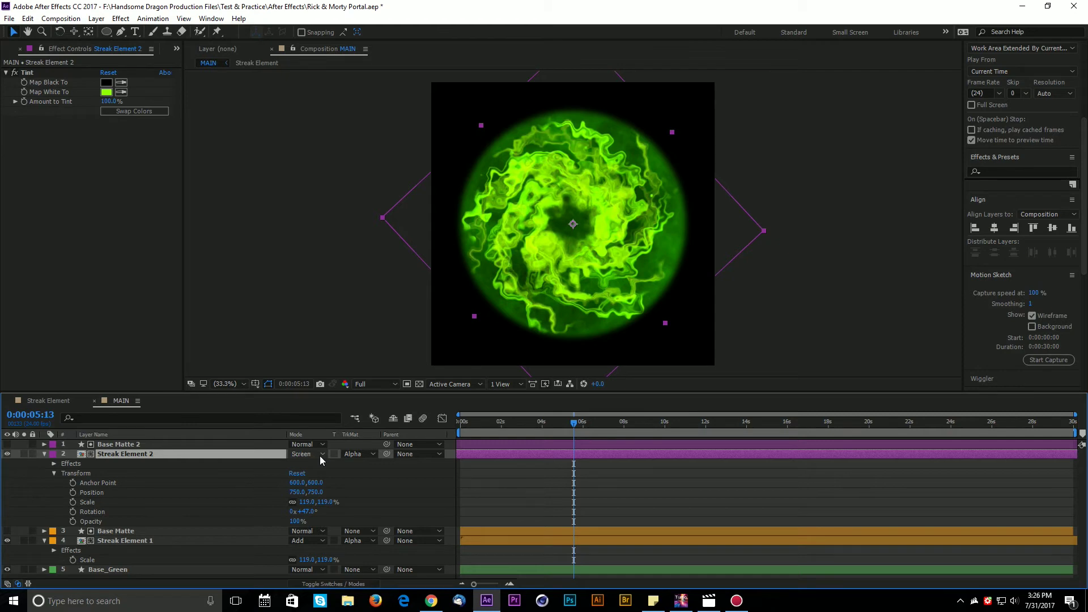
pyautogui.hotkey('shift', '=')
pyautogui.hotkey('shift', '=')
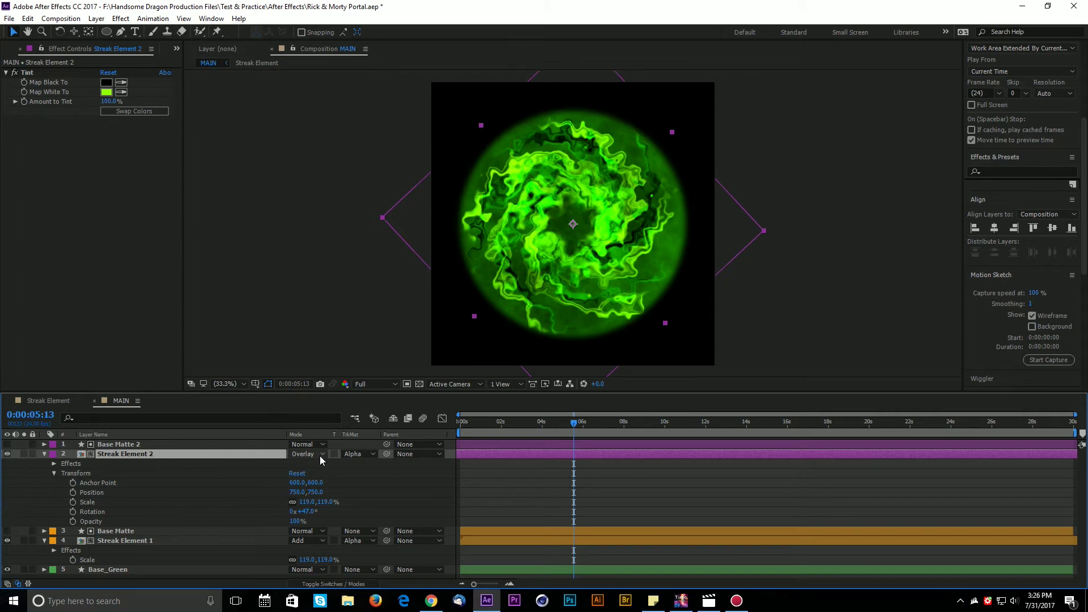
pyautogui.hotkey('shift', '=')
pyautogui.hotkey('shift', '=')
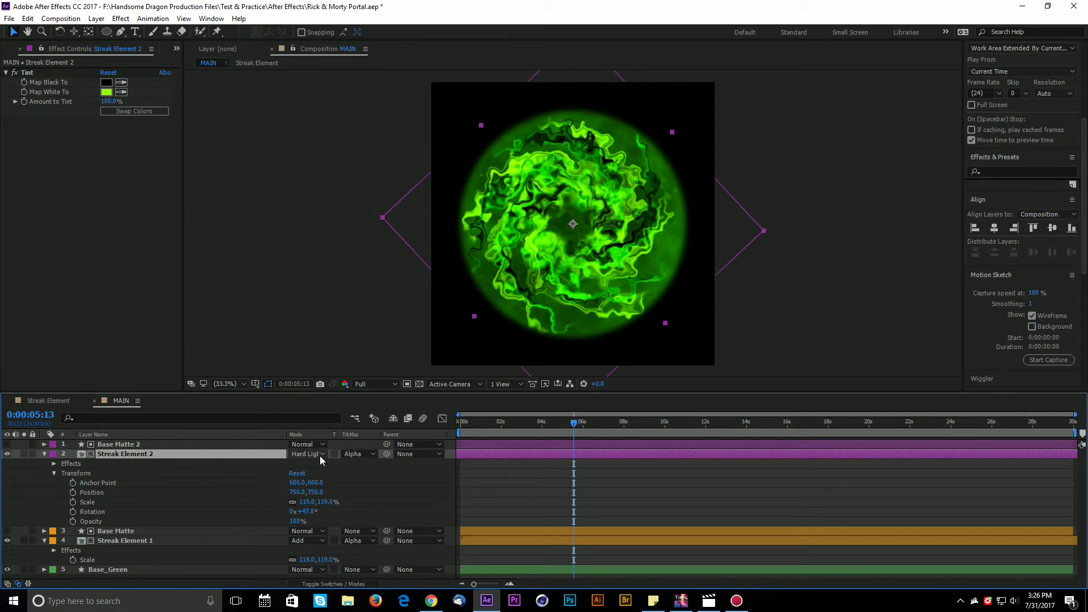
pyautogui.hotkey('shift', '=')
pyautogui.hotkey('shift', '=')
pyautogui.hotkey('shift', '=')
pyautogui.hotkey('shift', '=')
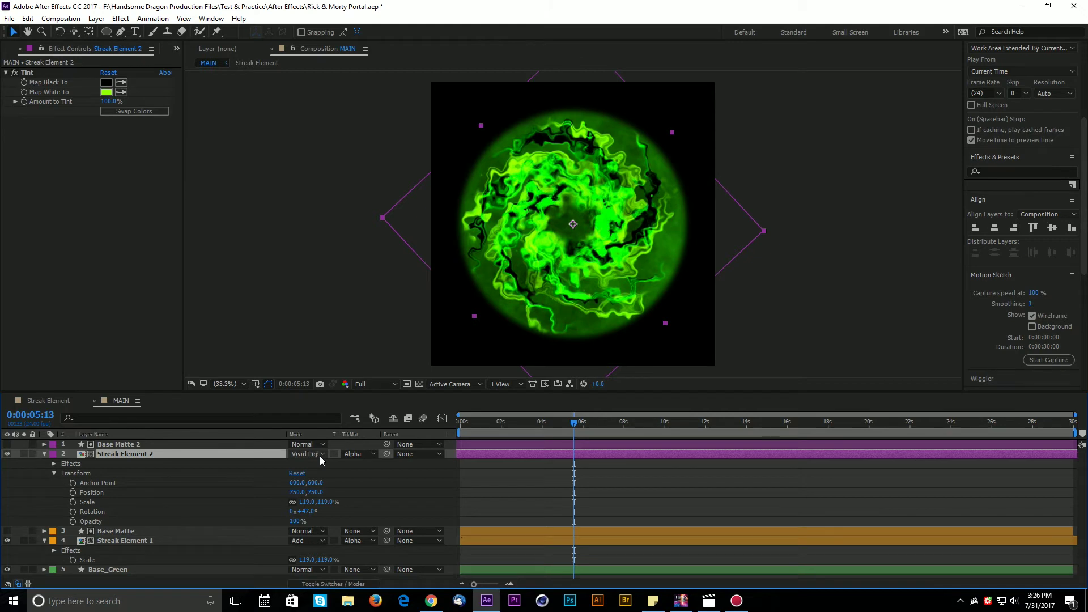
pyautogui.hotkey('shift', '-')
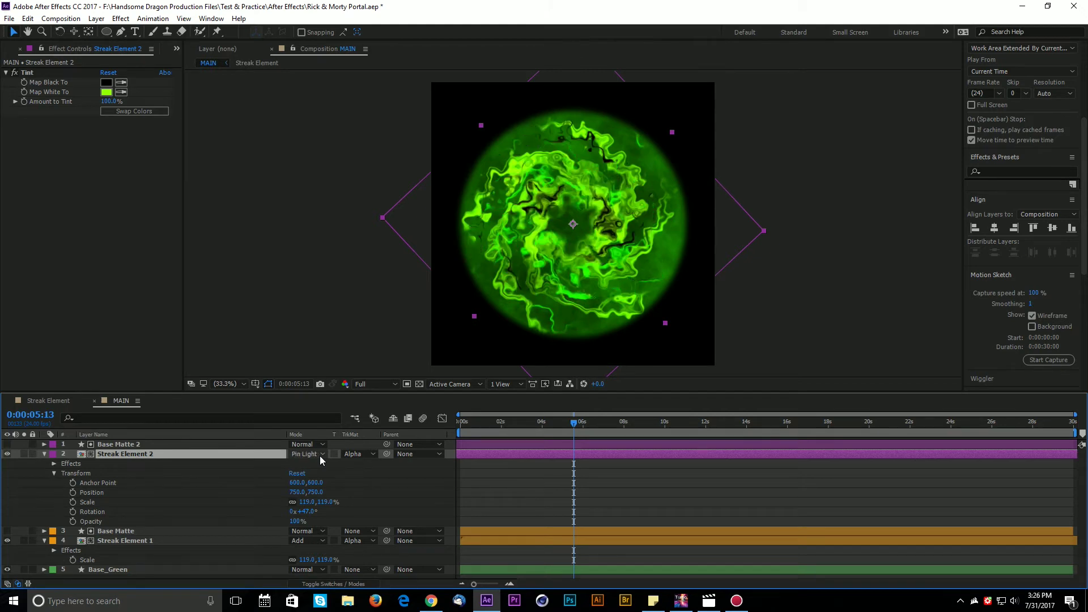
pyautogui.hotkey('shift', '=')
pyautogui.hotkey('shift', '=')
pyautogui.hotkey('shift', '=')
pyautogui.hotkey('shift', '=')
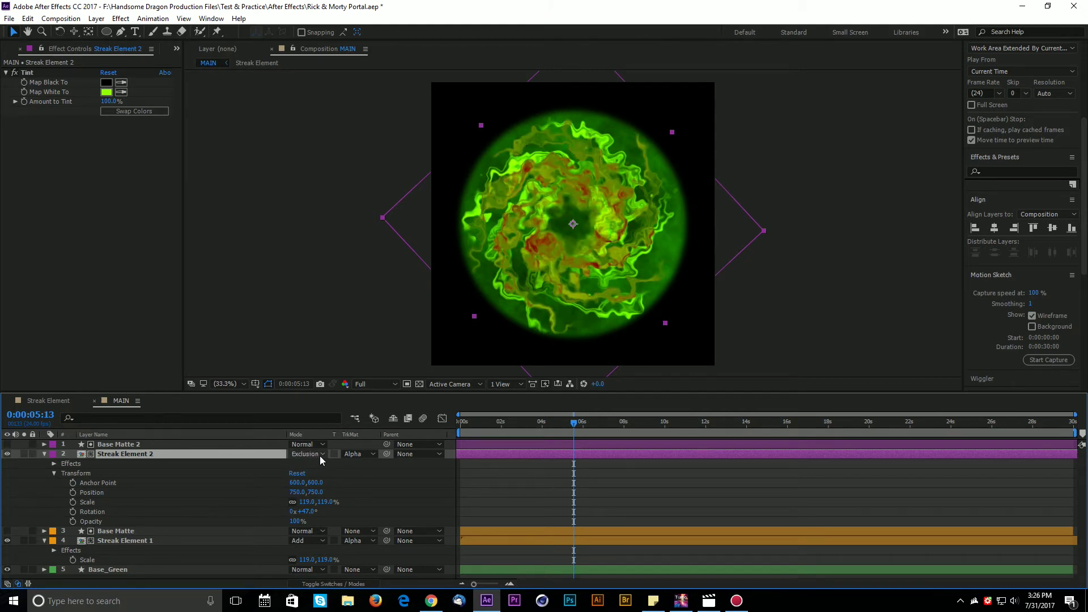
pyautogui.hotkey('shift', '=')
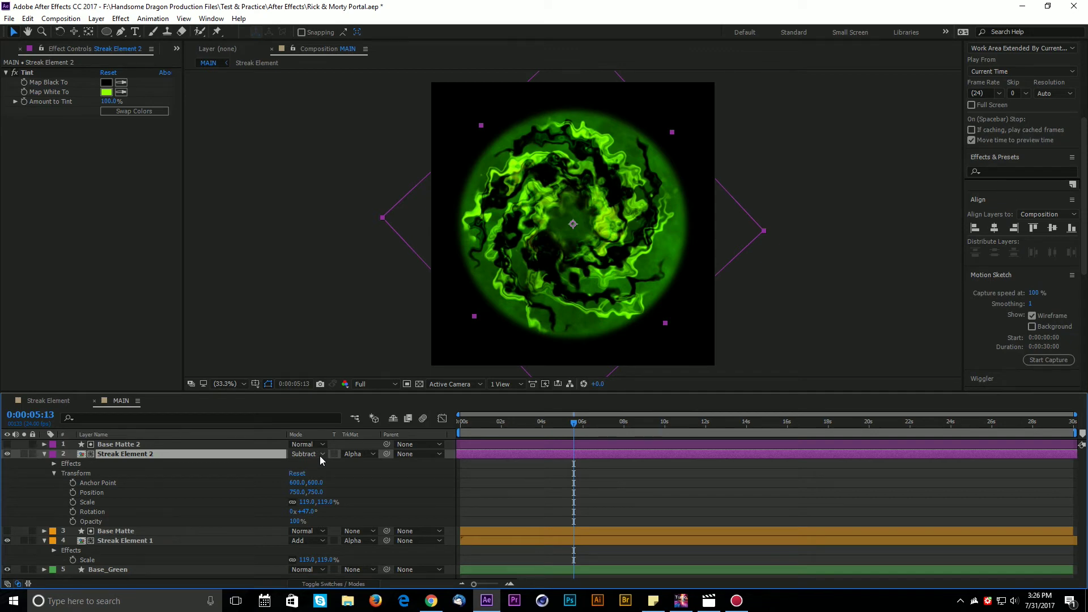
# Move Base Matte 2 and Streak Element 2 beneath Streak Element 1, then show Streak Element 2's opacity.
pyautogui.click(44, 453)
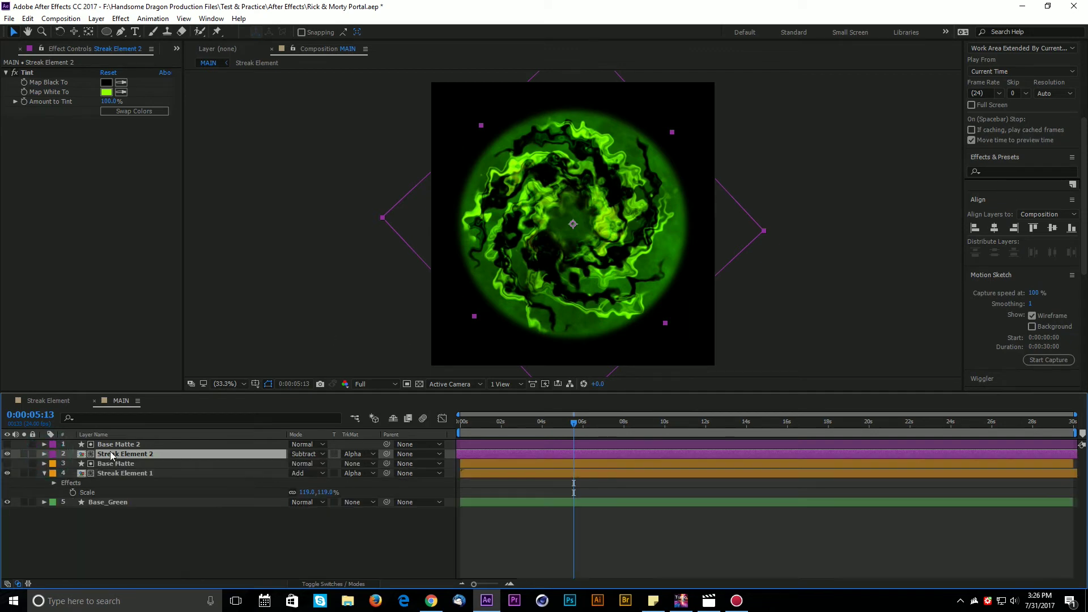
pyautogui.keyDown('ctrl'); pyautogui.click(120, 444); pyautogui.keyUp('ctrl')
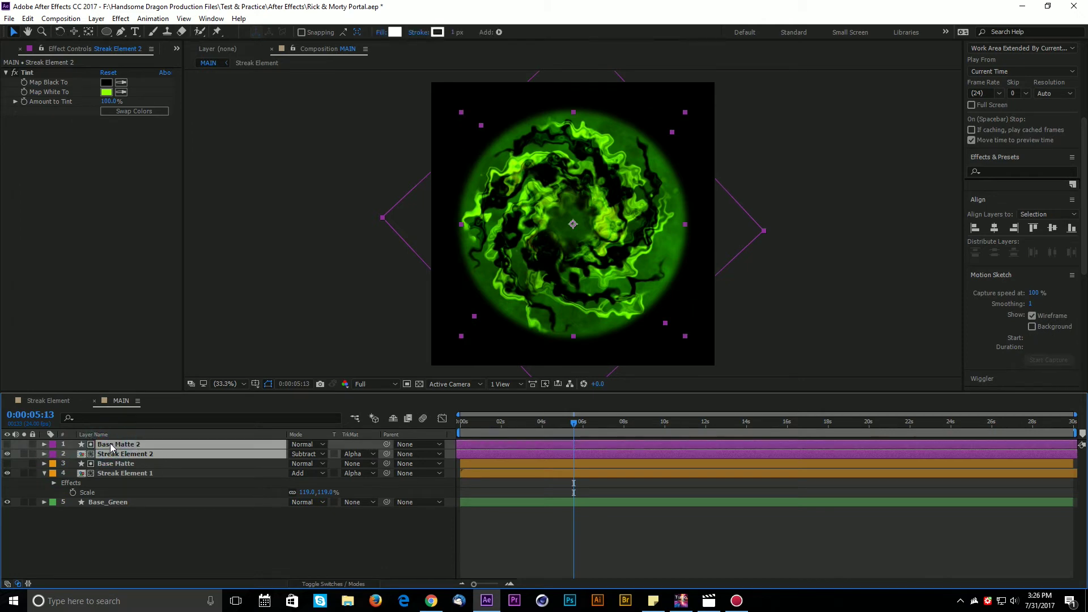
pyautogui.moveTo(114, 454); pyautogui.dragTo(114, 491)
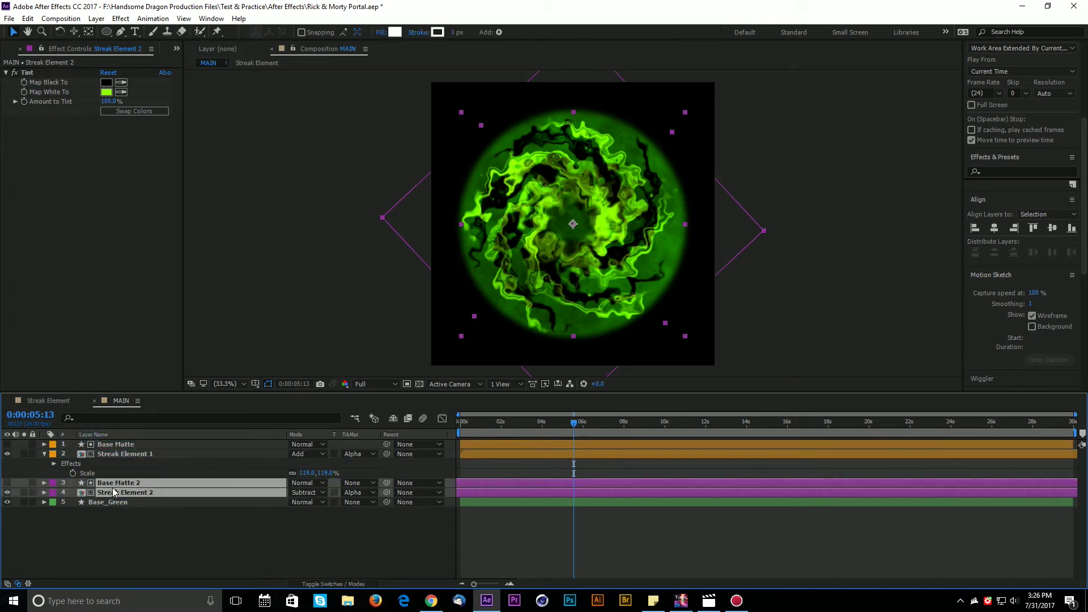
pyautogui.click(147, 527)
pyautogui.click(243, 492)
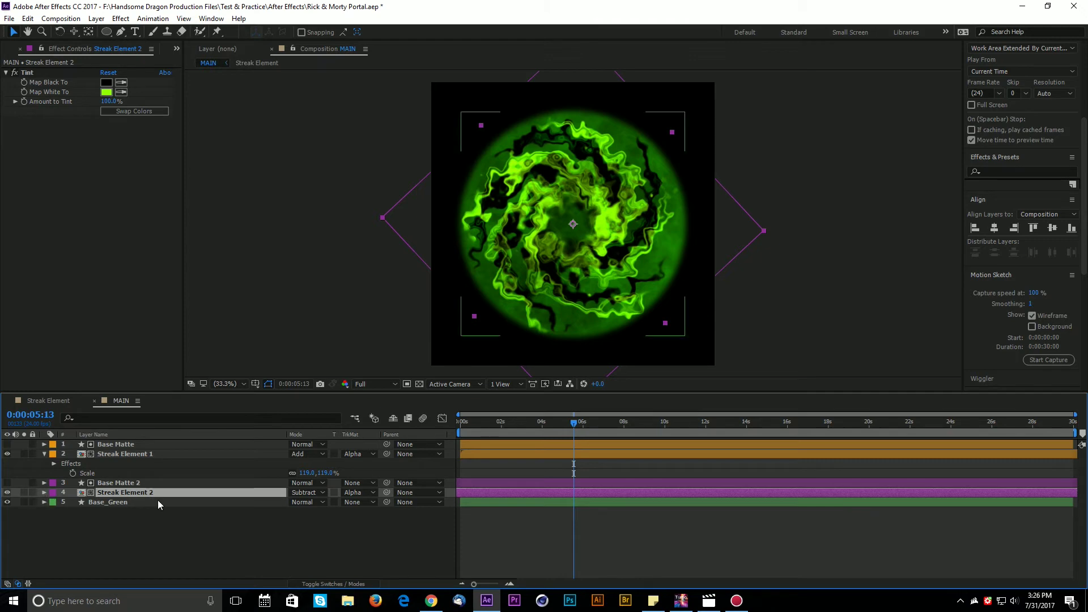
pyautogui.press('t')
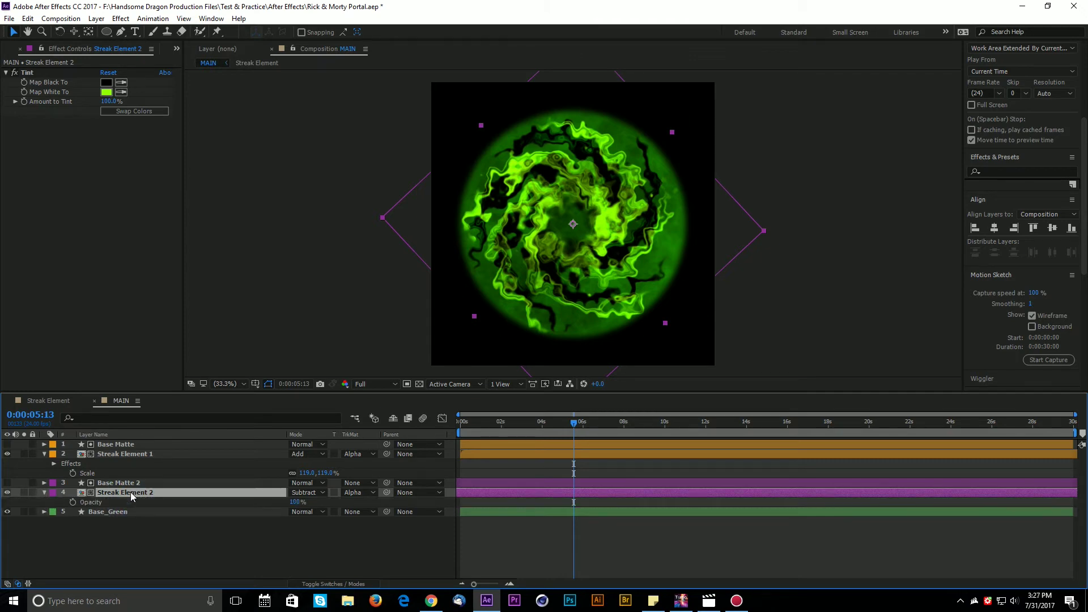
# Reveal Streak Element 2's Opacity and adjust its value.
pyautogui.click(45, 492)
pyautogui.click(45, 493)
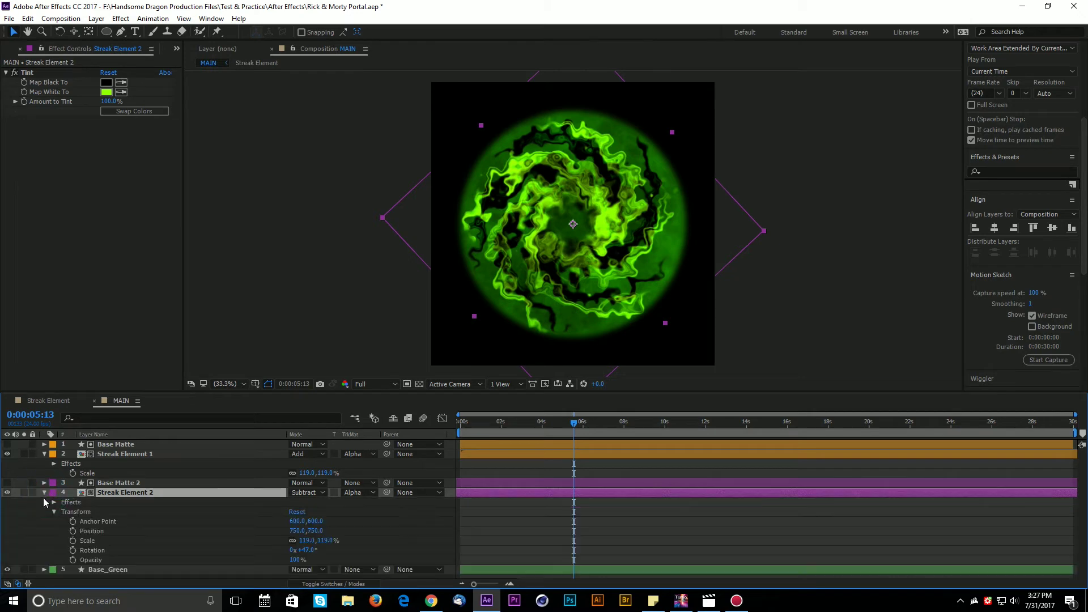
pyautogui.click(78, 512)
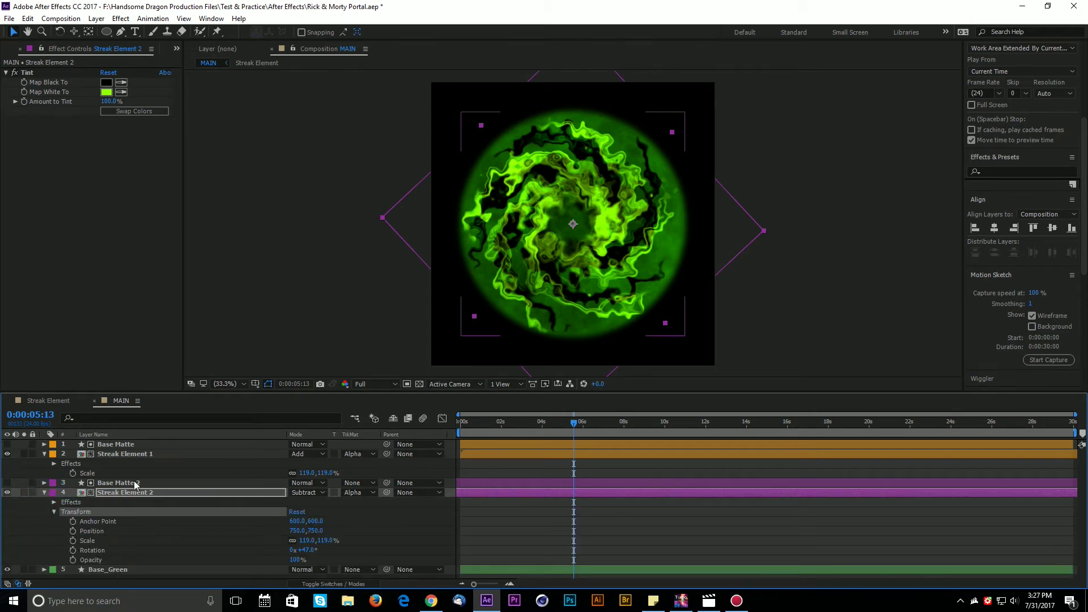
pyautogui.press('t')
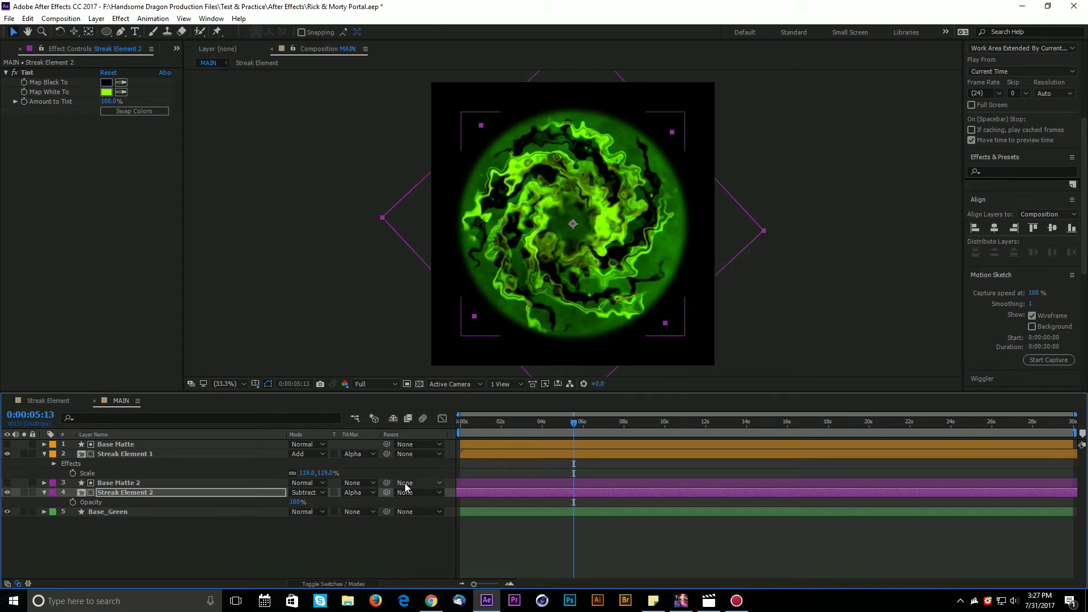
pyautogui.moveTo(295, 501)
pyautogui.mouseDown()
pyautogui.moveTo(262, 492)
pyautogui.moveTo(288, 482)
pyautogui.mouseUp()
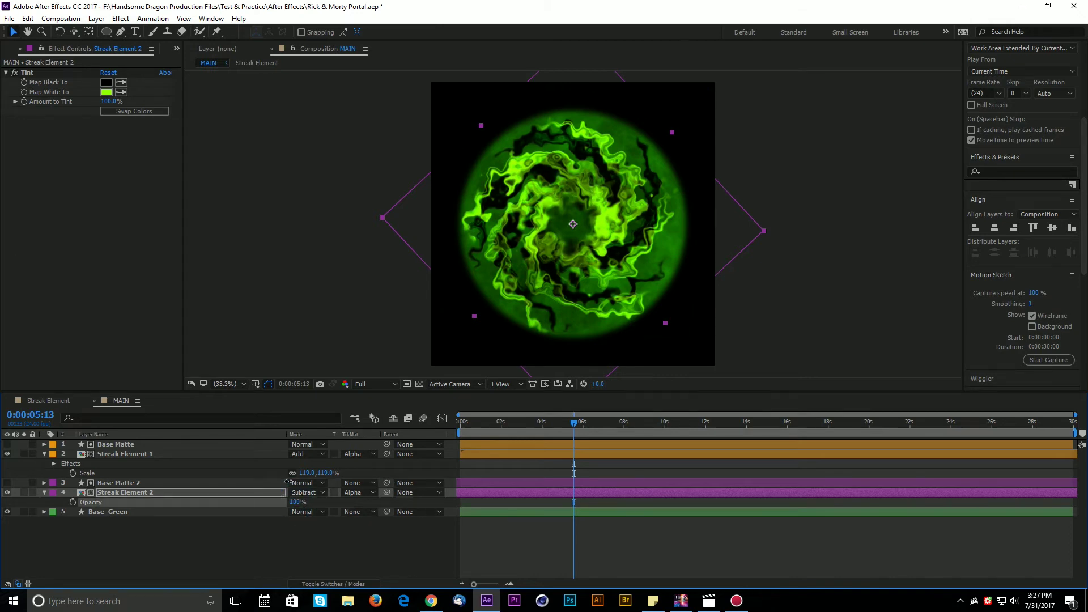
pyautogui.click(307, 473)
pyautogui.click(193, 485)
# Copy Base Matte 2's Gaussian Blur onto Streak Element 2, try 5.3, then delete it.
pyautogui.click(146, 483)
pyautogui.moveTo(102, 83); pyautogui.dragTo(62, 116)
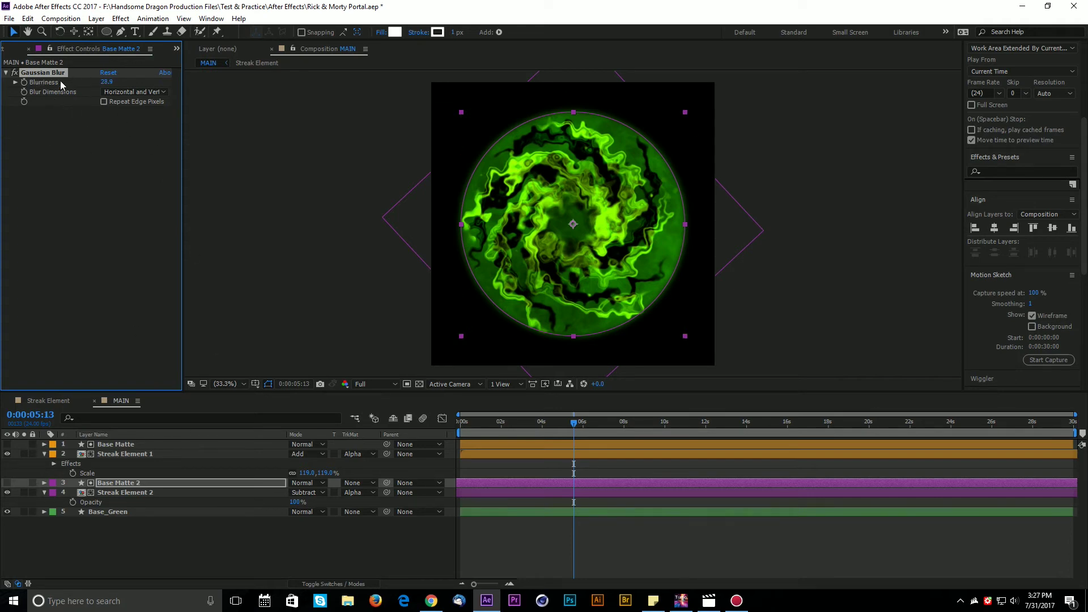
pyautogui.click(144, 493)
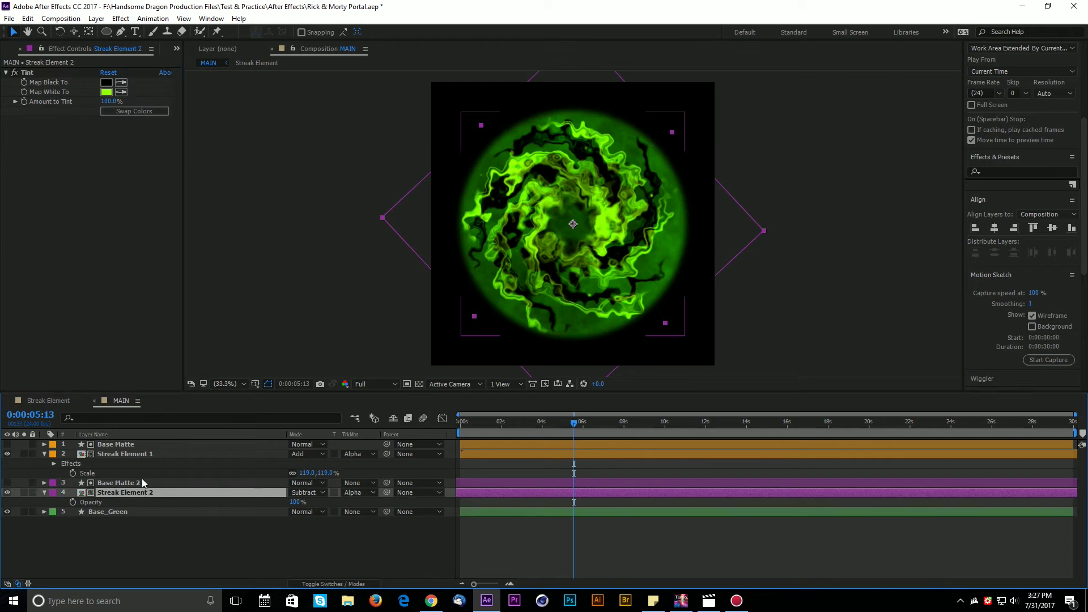
pyautogui.hotkey('ctrl', 'v')
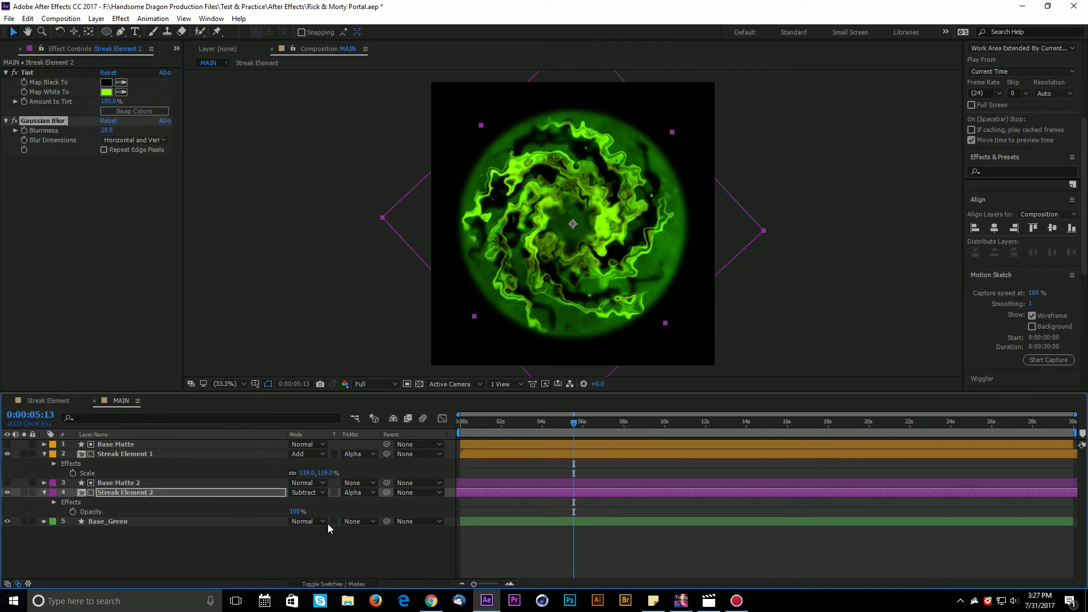
pyautogui.moveTo(106, 130); pyautogui.dragTo(199, 177)
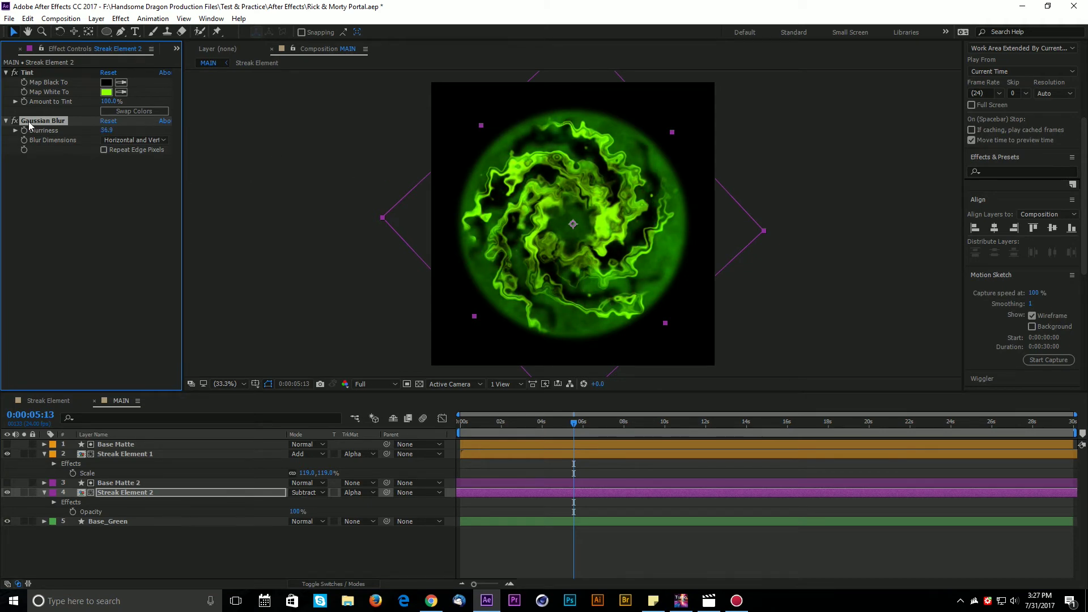
pyautogui.press('Delete')
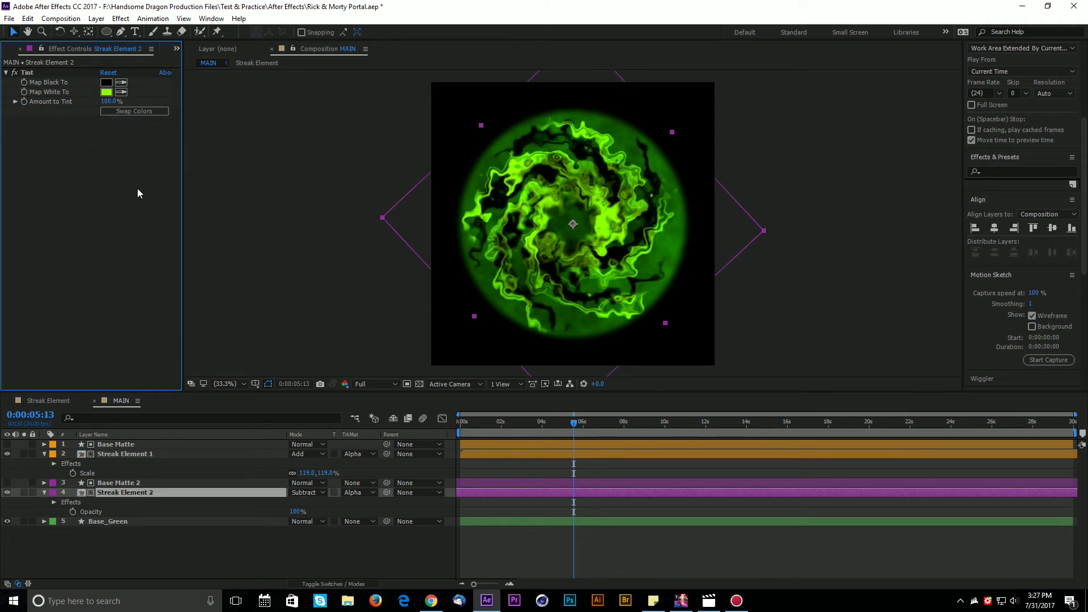
# Duplicate Base Matte and Streak Element 1 and give the copies a Cyan label.
pyautogui.click(133, 453)
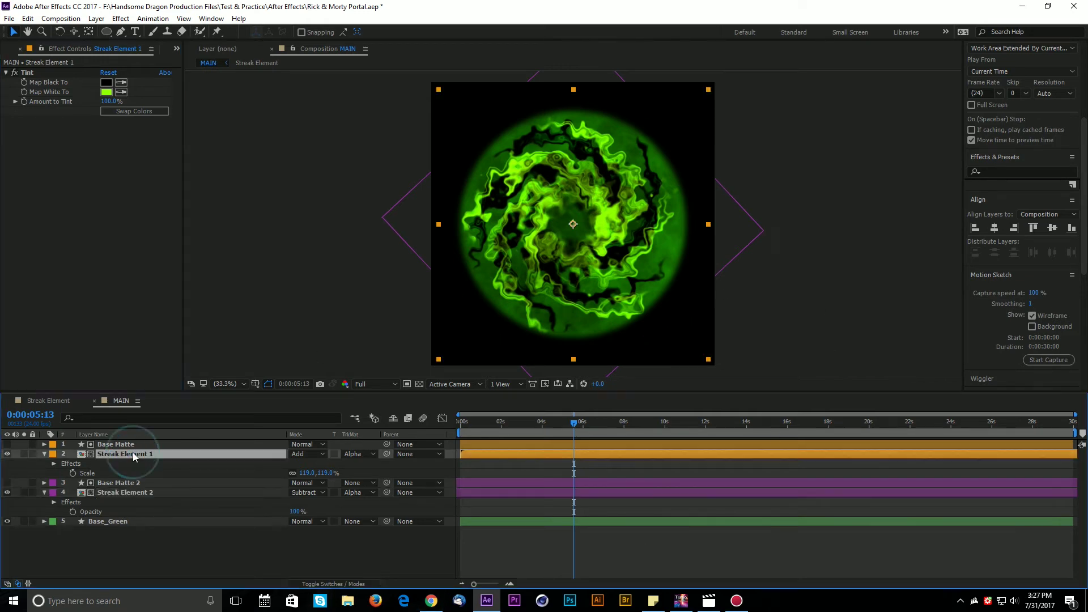
pyautogui.keyDown('shift'); pyautogui.click(136, 445); pyautogui.keyUp('shift')
pyautogui.hotkey('ctrl', 'd')
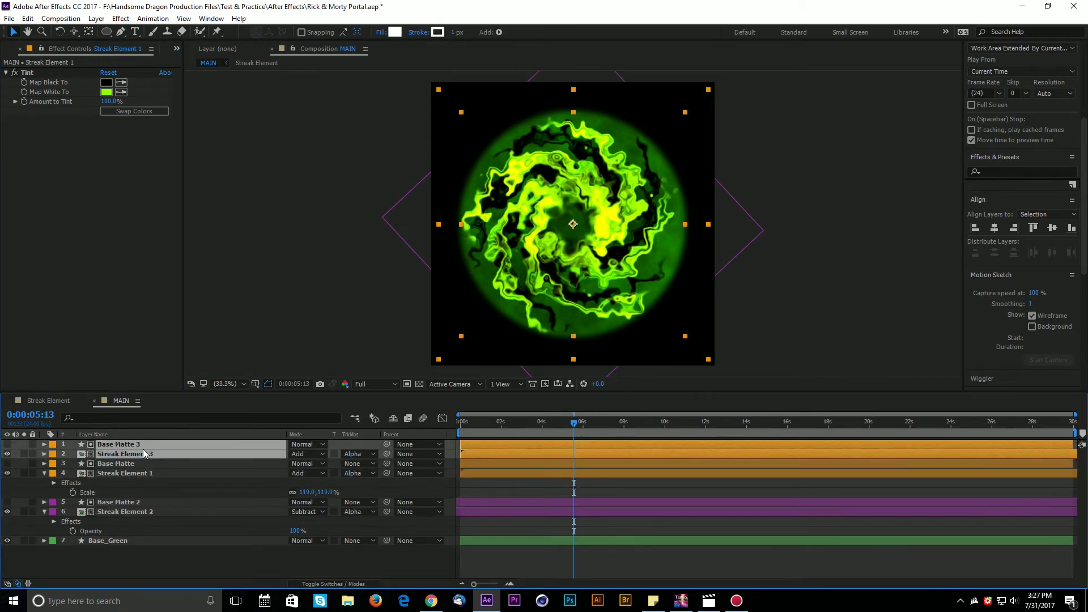
pyautogui.click(52, 455)
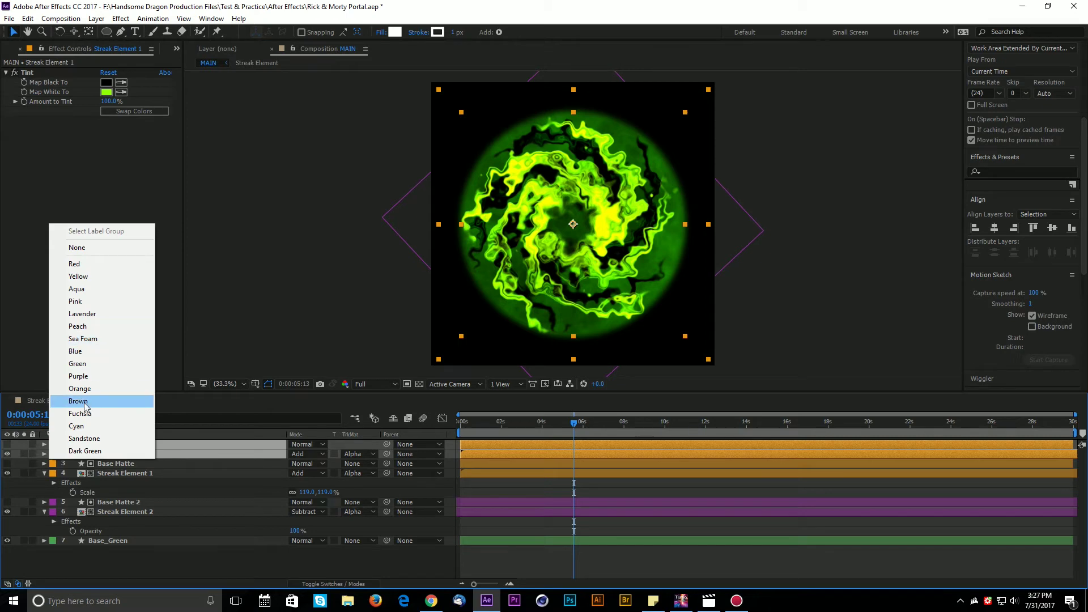
pyautogui.click(83, 425)
pyautogui.click(139, 573)
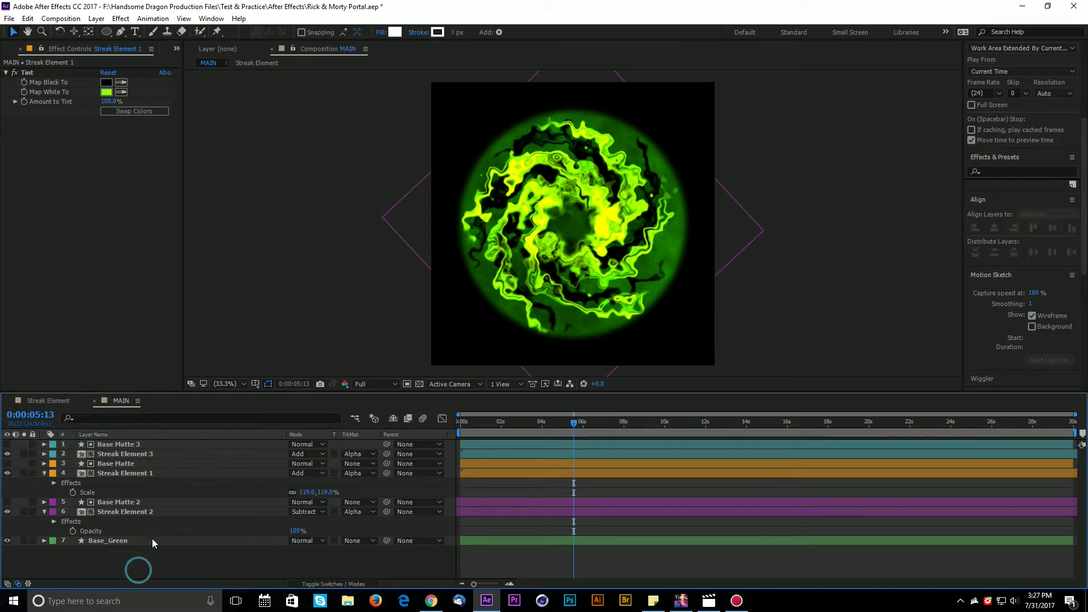
# Shift the new pair about 7 s earlier and extend Base Matte 3 to the composition end.
pyautogui.click(125, 454)
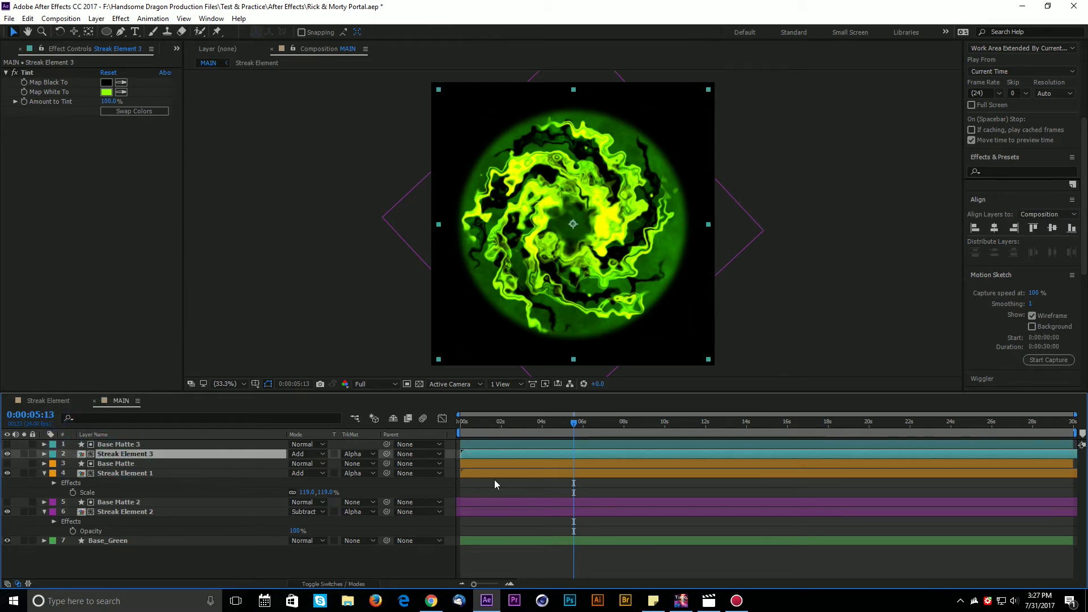
pyautogui.keyDown('shift'); pyautogui.click(525, 444); pyautogui.keyUp('shift')
pyautogui.moveTo(622, 448); pyautogui.dragTo(483, 454)
pyautogui.moveTo(933, 444); pyautogui.dragTo(1076, 444)
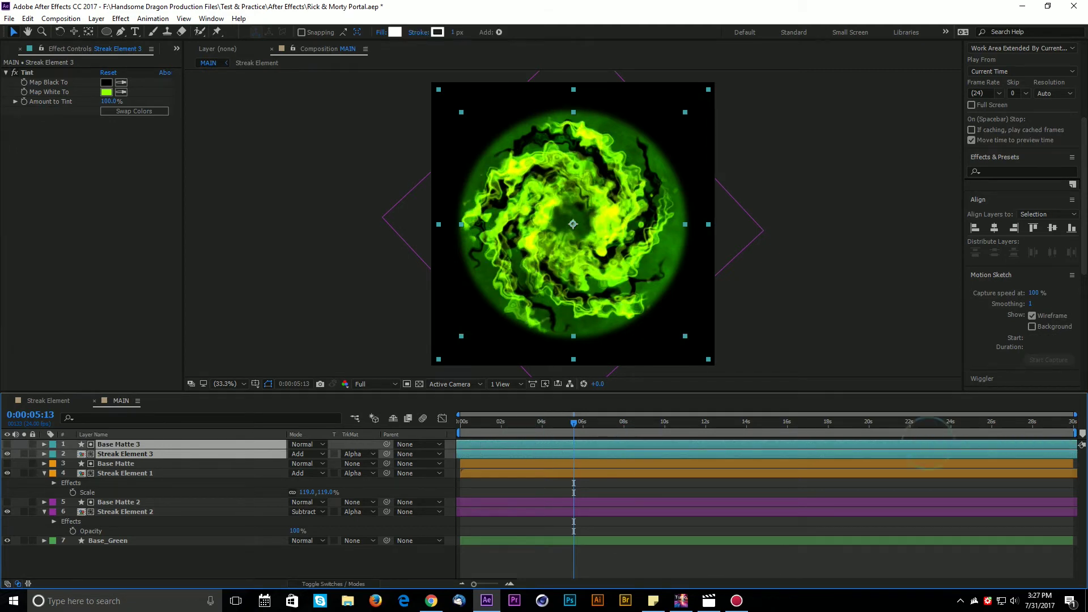
pyautogui.click(188, 553)
# Scale Streak Element 3 to 93% and show its Opacity and Rotation.
pyautogui.click(117, 454)
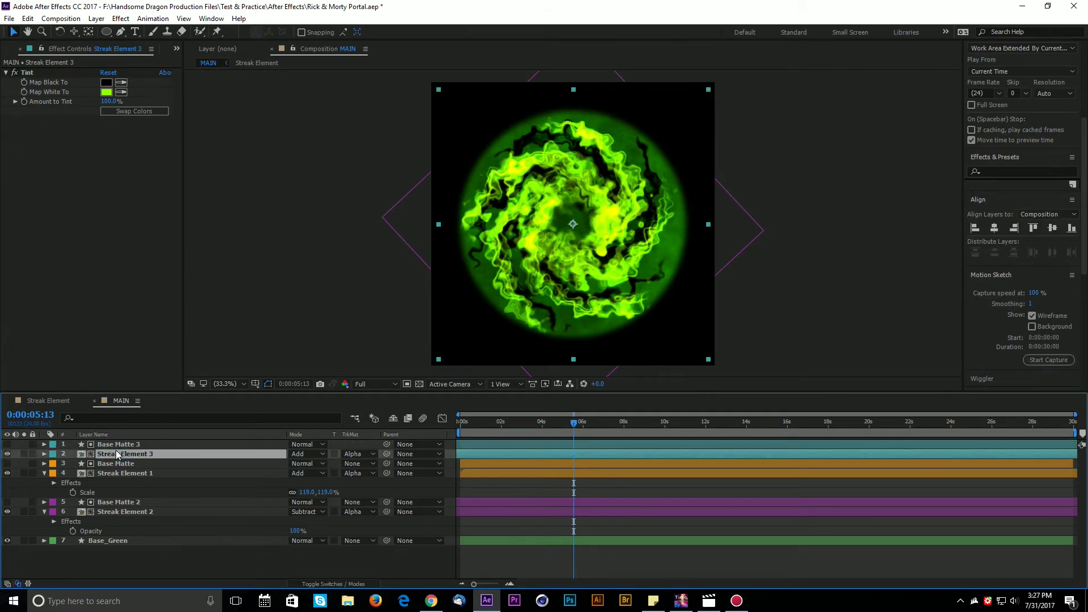
pyautogui.press('s')
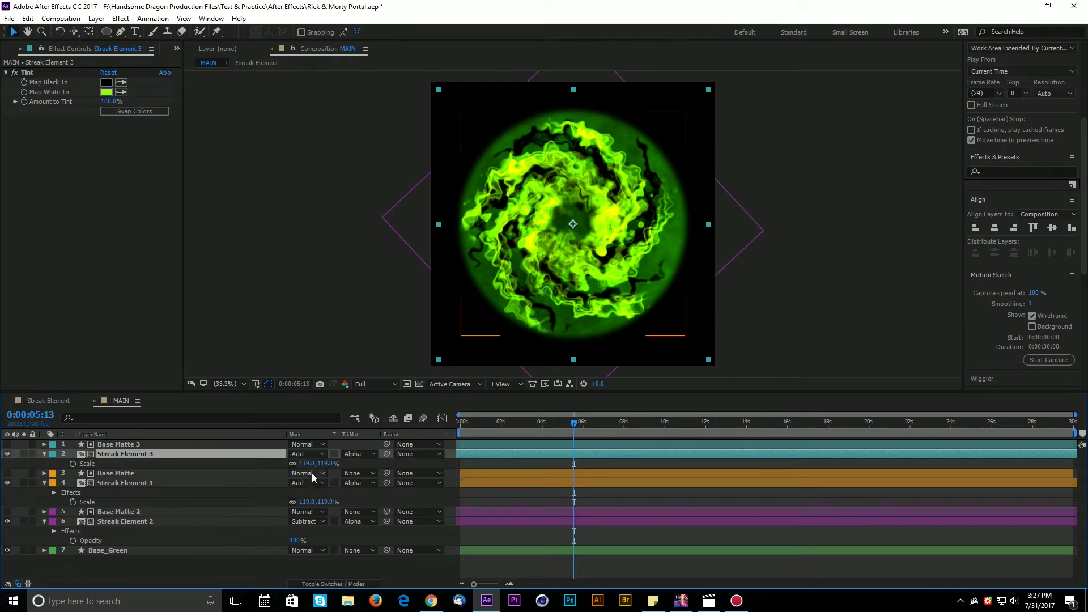
pyautogui.moveTo(326, 464); pyautogui.dragTo(316, 466)
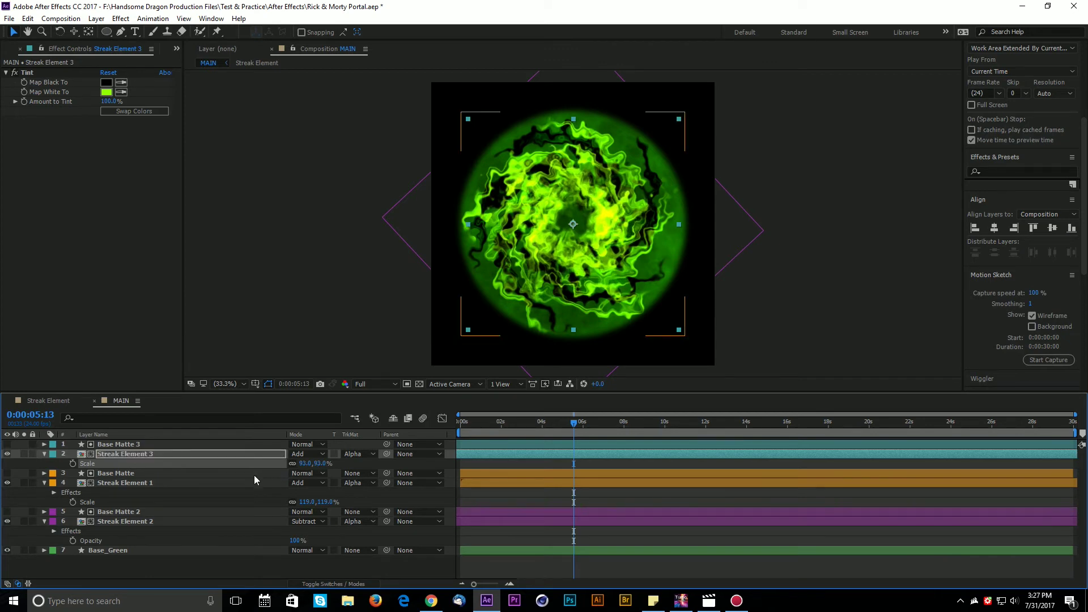
pyautogui.hotkey('shift', 't')
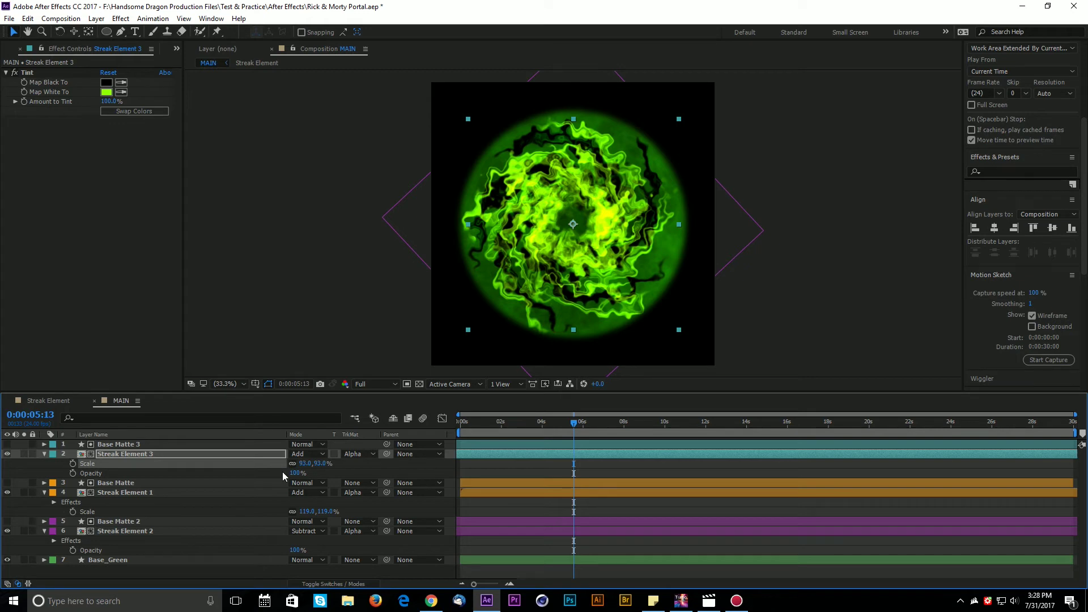
pyautogui.hotkey('shift', 'r')
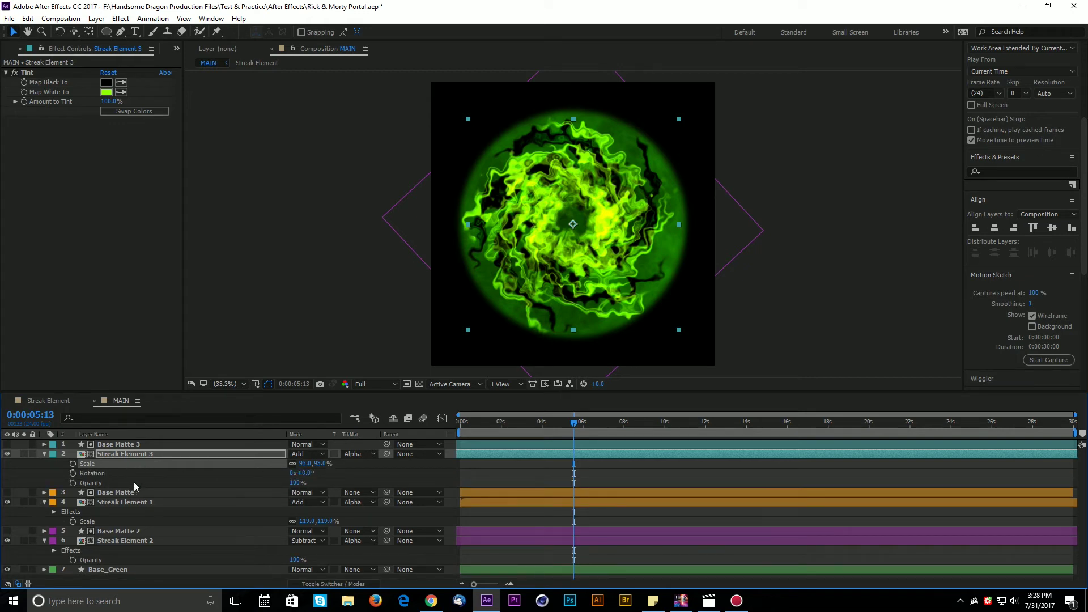
# Rotate Streak Element 3 to 87°, preview, blend it as Screen, and lower opacity to 89%.
pyautogui.moveTo(306, 473); pyautogui.dragTo(346, 462)
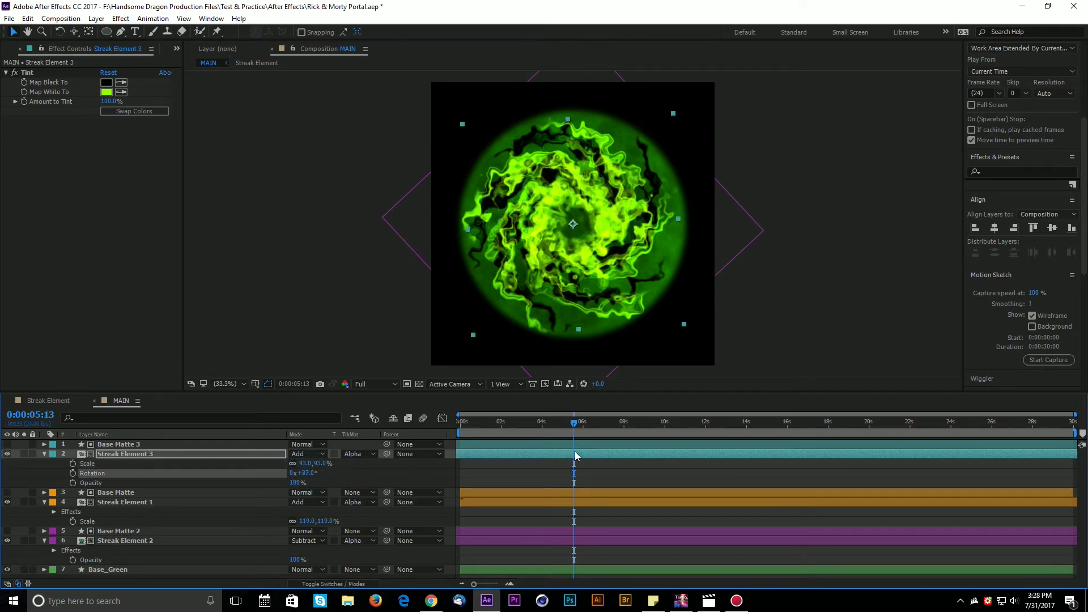
pyautogui.press('space')
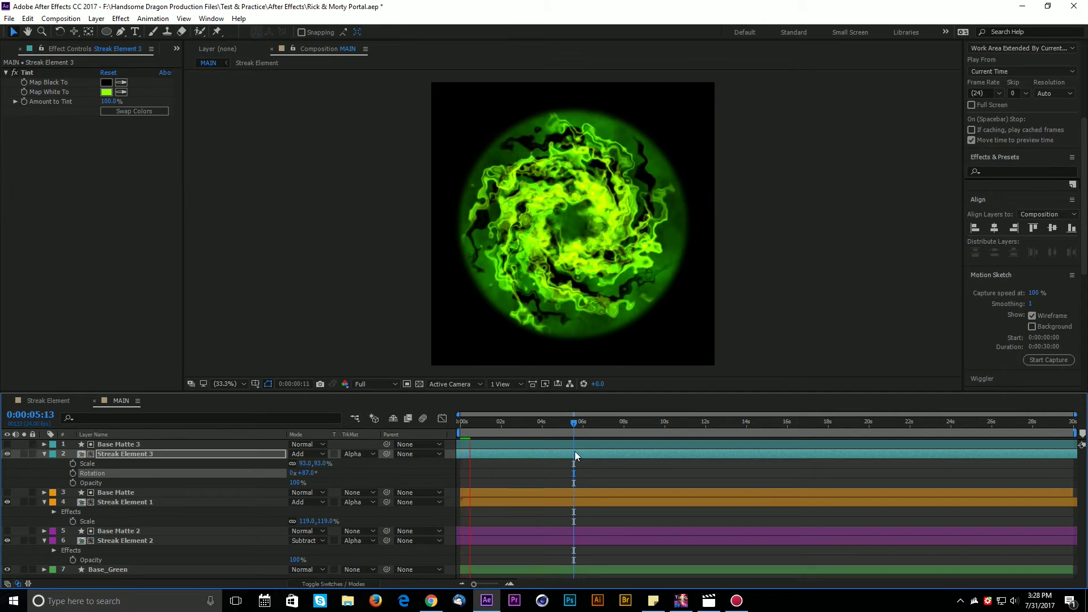
pyautogui.press('space')
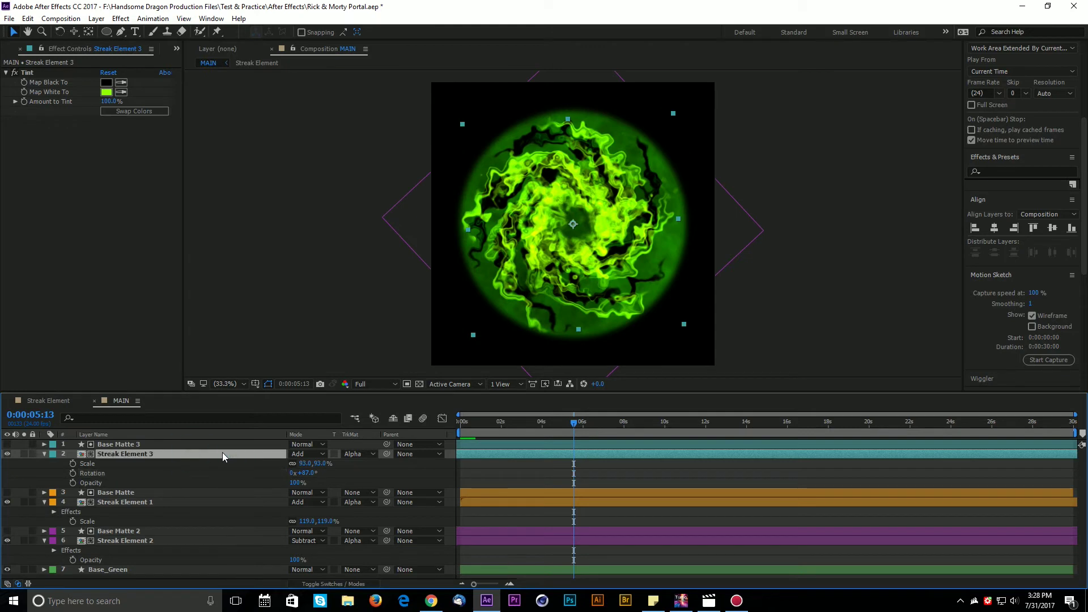
pyautogui.click(306, 454)
pyautogui.click(355, 237)
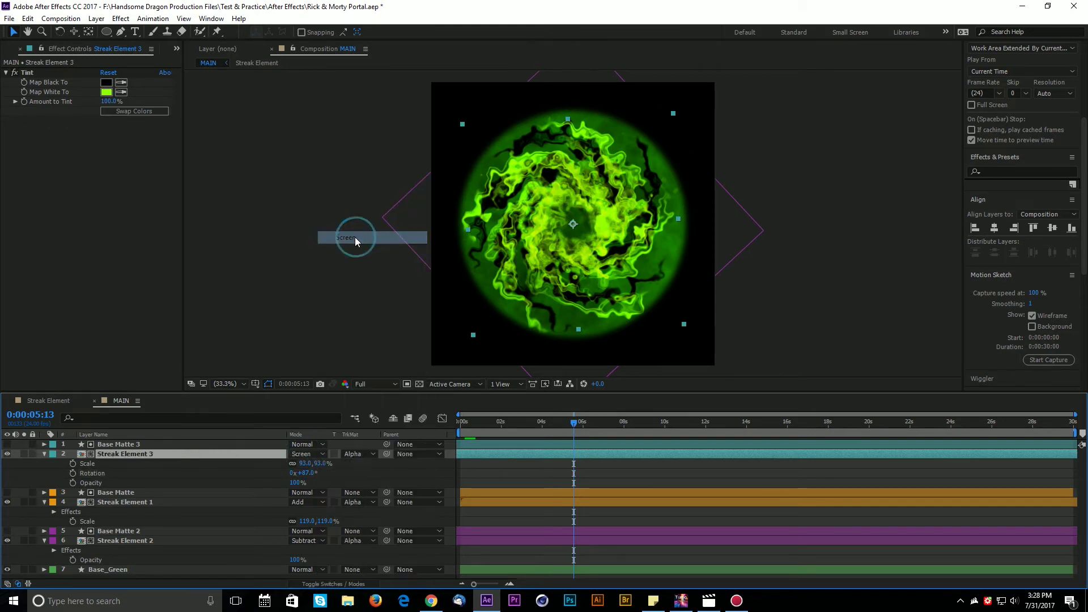
pyautogui.moveTo(574, 421); pyautogui.dragTo(733, 466)
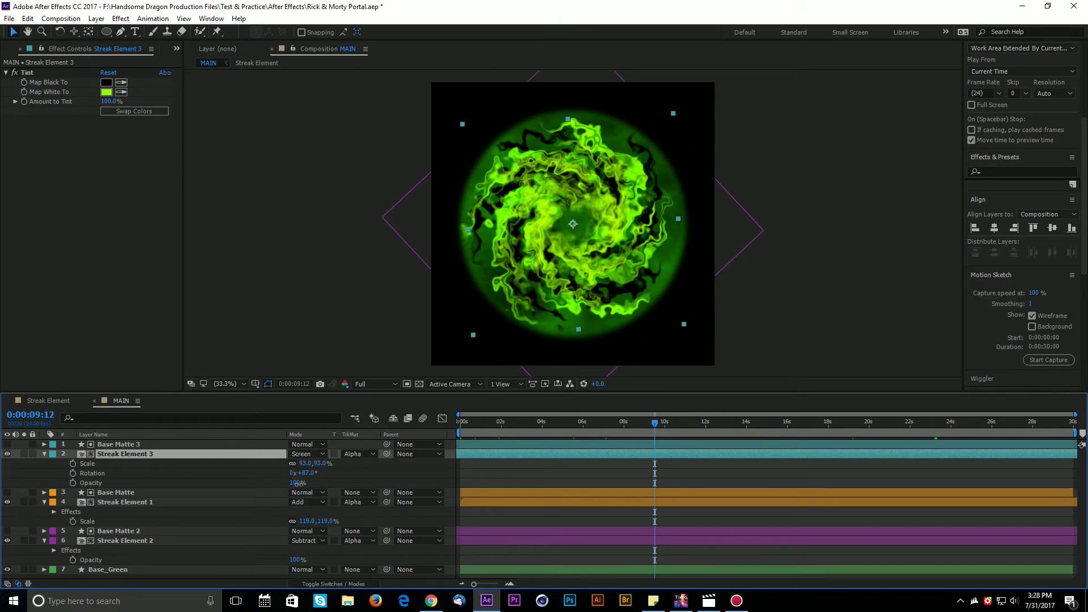
pyautogui.moveTo(295, 483); pyautogui.dragTo(287, 483)
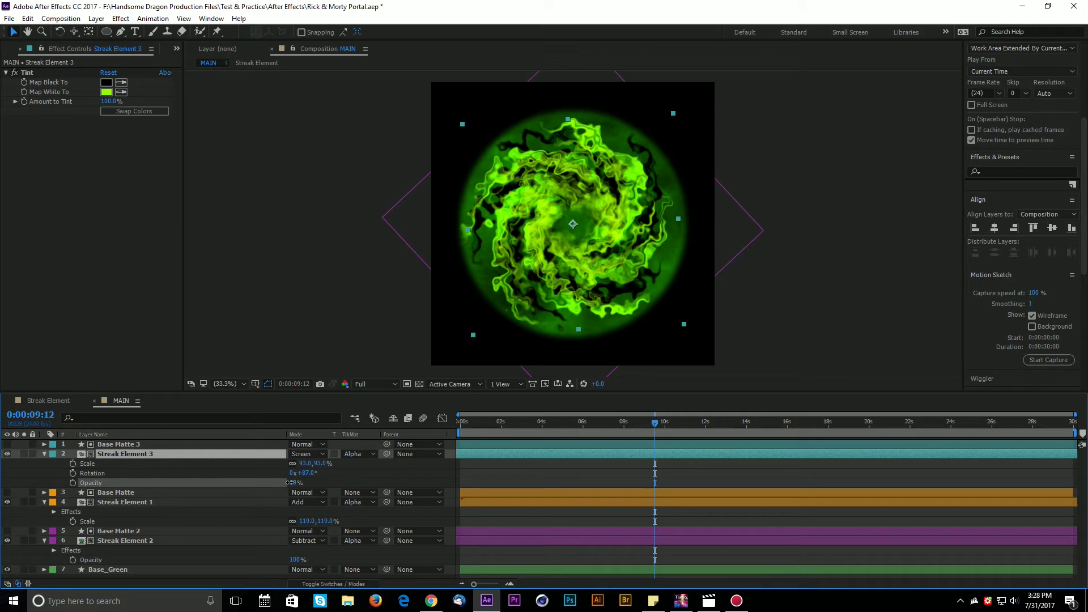
# Test Soft Light and Color Dodge on Streak Element 3, restore 100% opacity, and set Base Matte 3 to Soft Light.
pyautogui.click(309, 455)
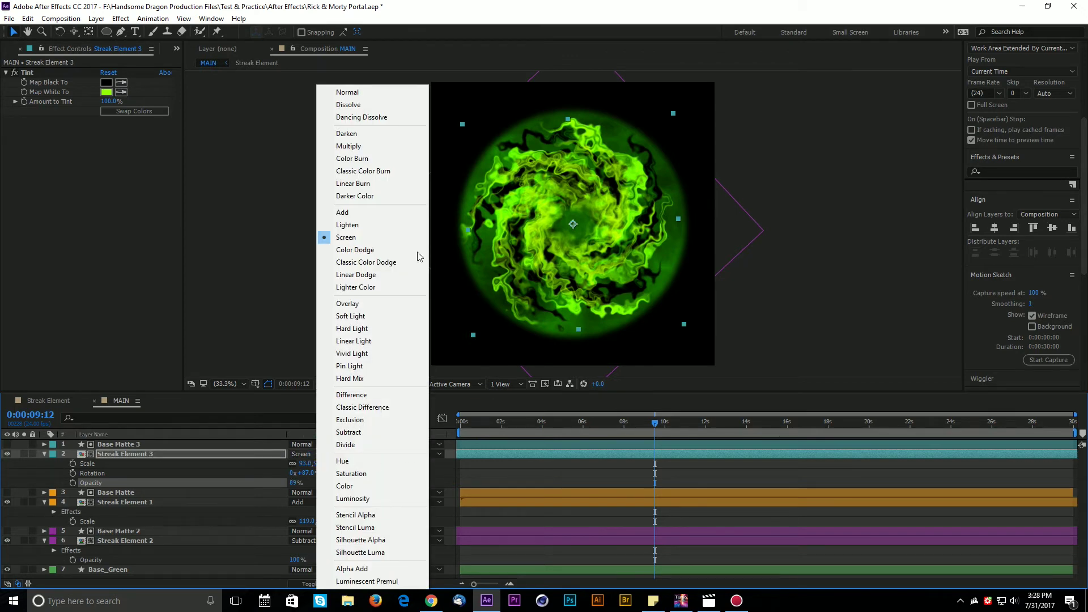
pyautogui.click(371, 315)
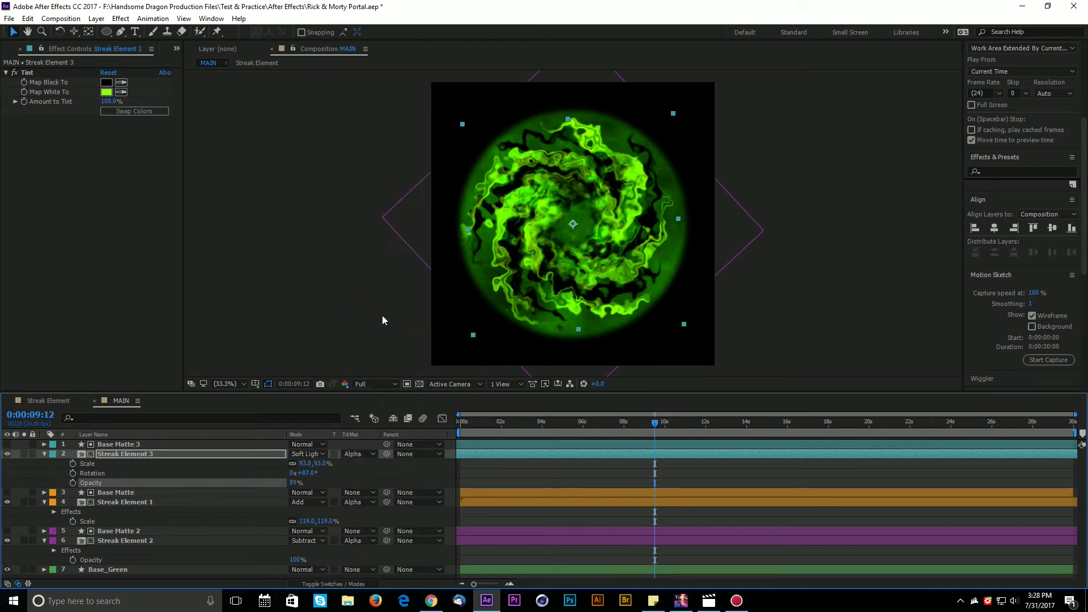
pyautogui.hotkey('ctrl', 'z')
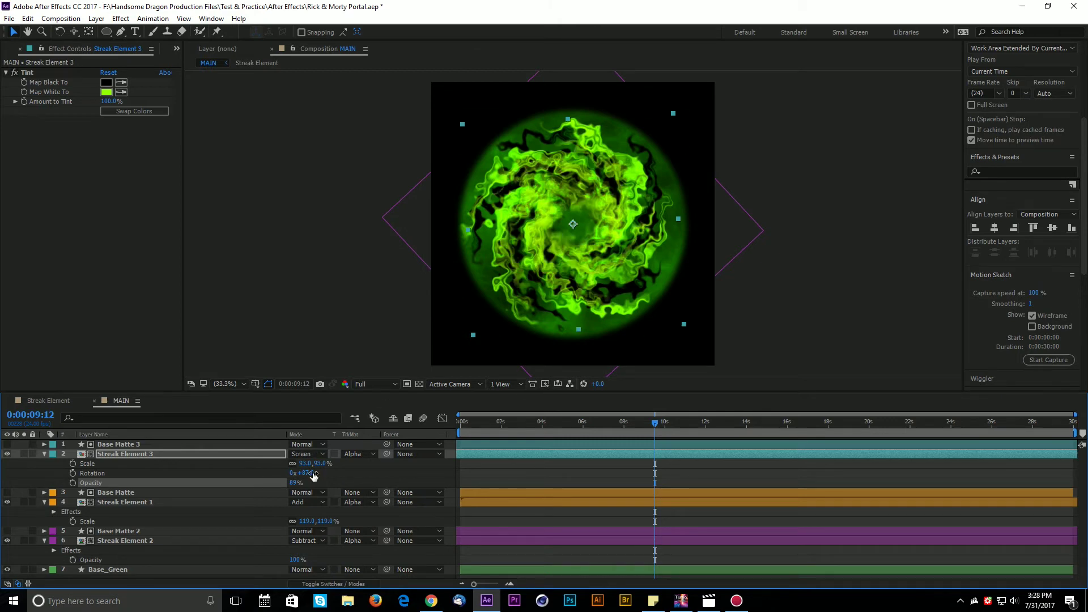
pyautogui.moveTo(289, 486); pyautogui.dragTo(295, 486)
pyautogui.click(306, 453)
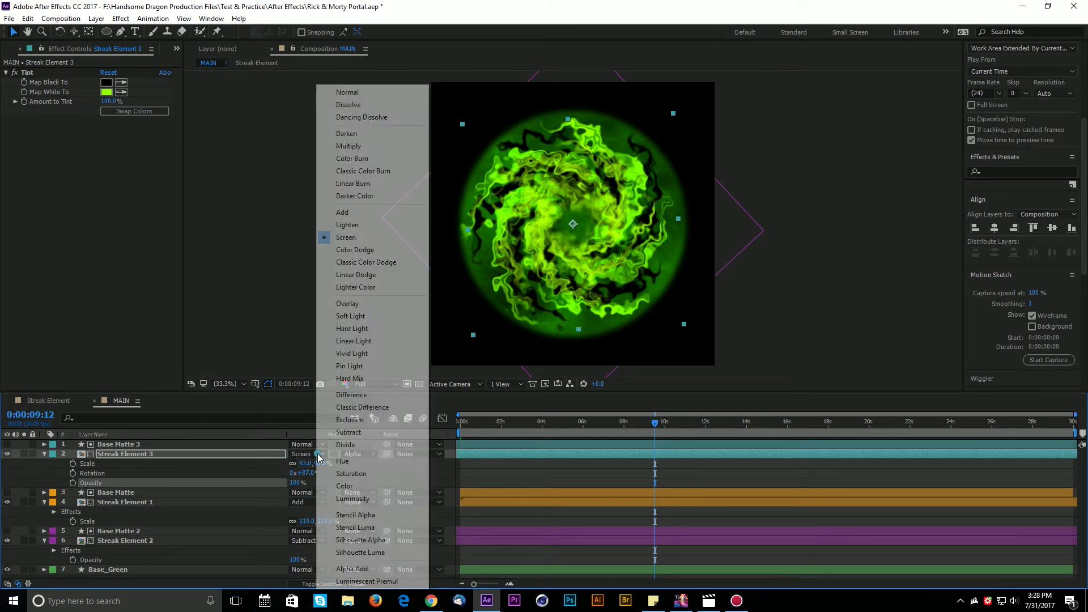
pyautogui.click(365, 251)
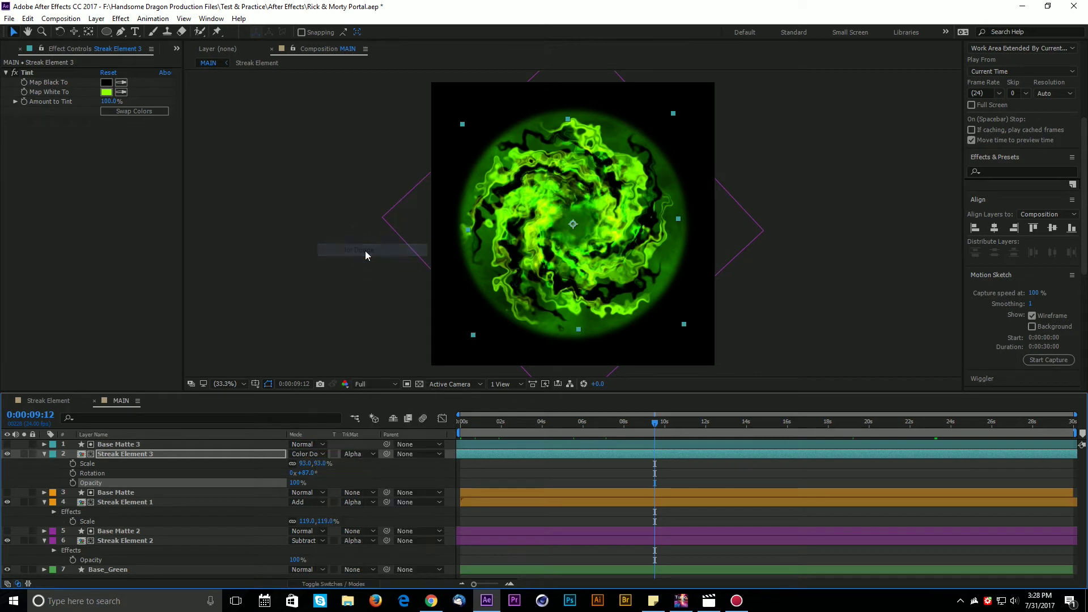
pyautogui.hotkey('ctrl', 'z')
pyautogui.click(306, 454)
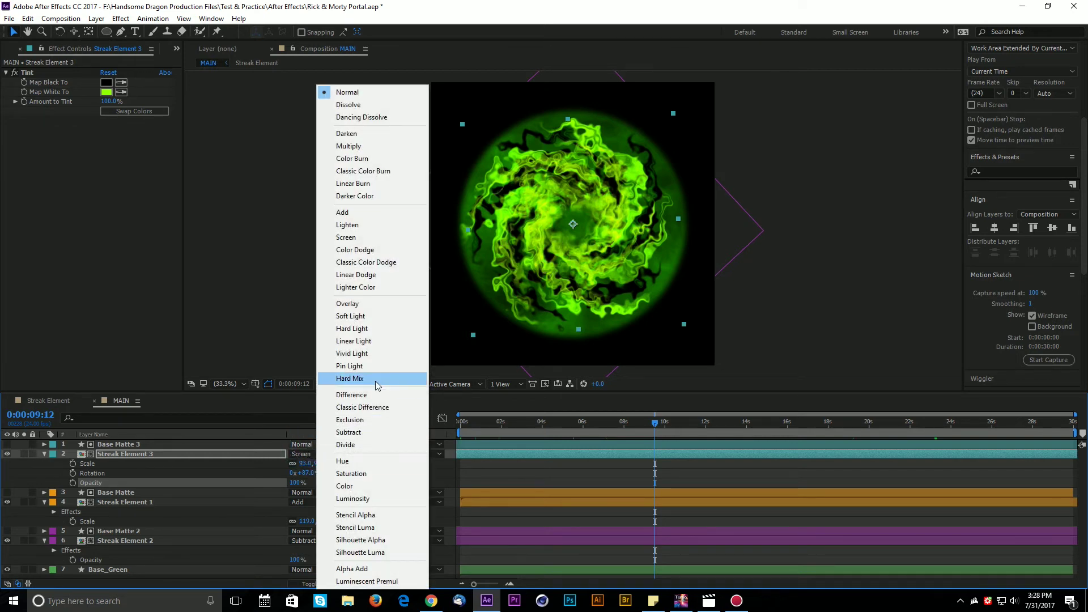
pyautogui.click(374, 316)
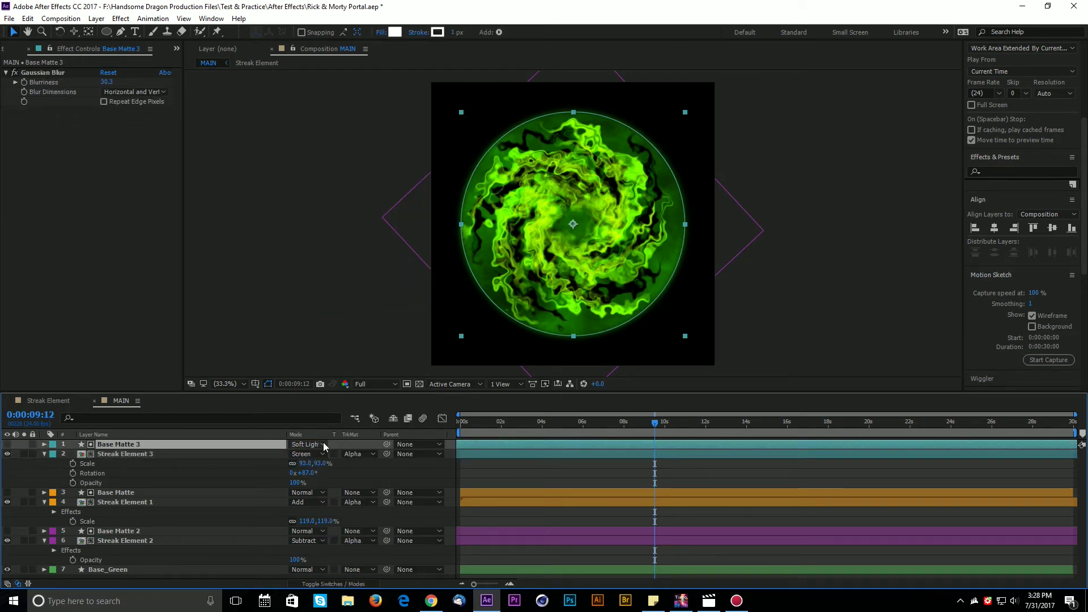
# Revert Base Matte 3 to Normal, deselect all layers, and compare against the Test_1 reference render.
pyautogui.hotkey('ctrl', 'z')
pyautogui.hotkey('ctrl', 'z')
pyautogui.hotkey('ctrl', 'shift', 'a')
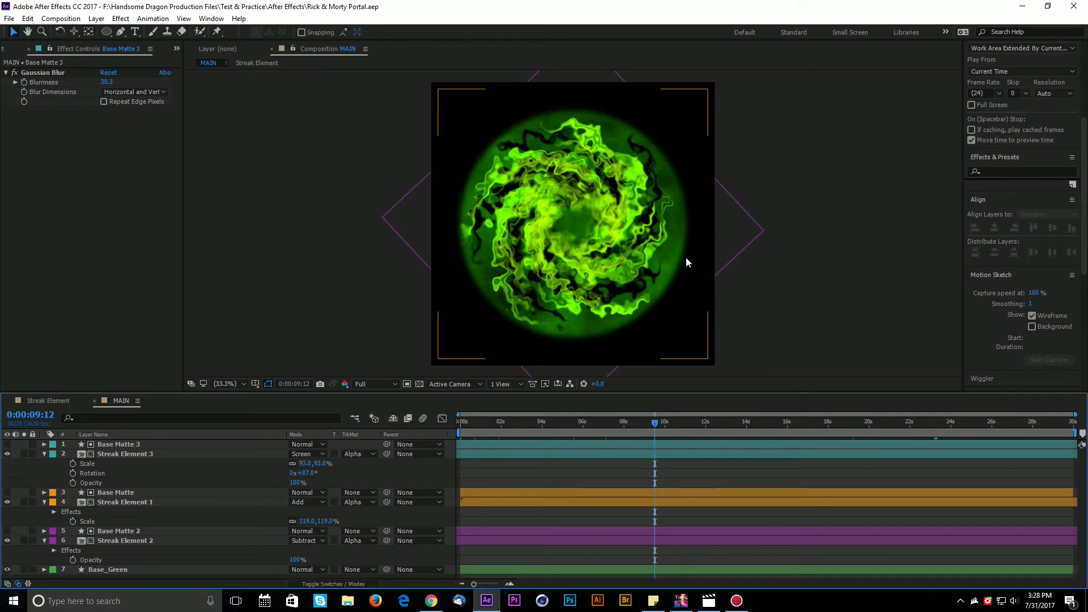
pyautogui.click(708, 599)
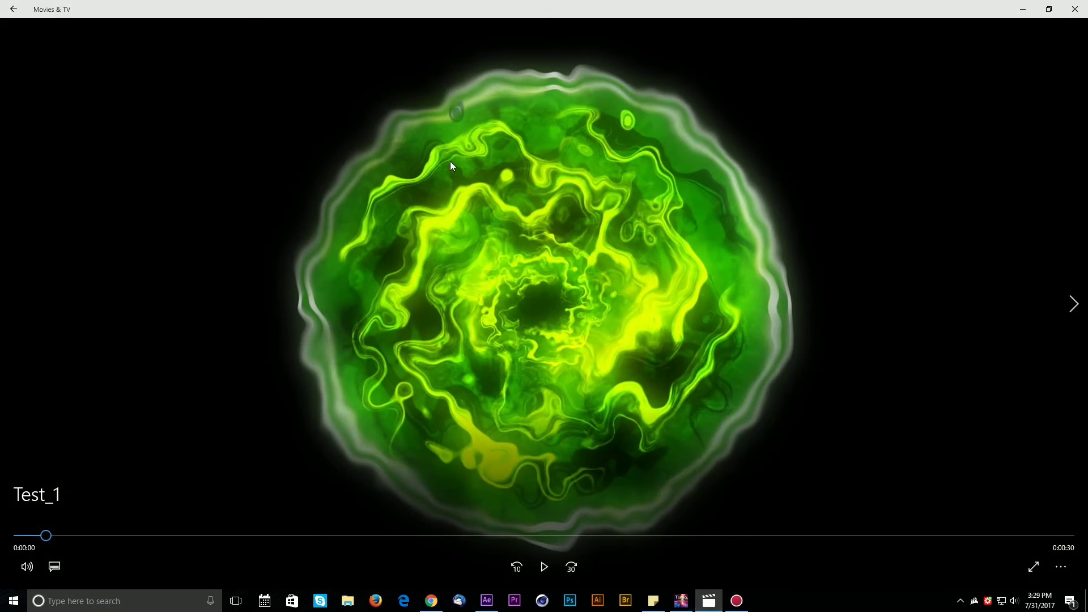
pyautogui.click(709, 596)
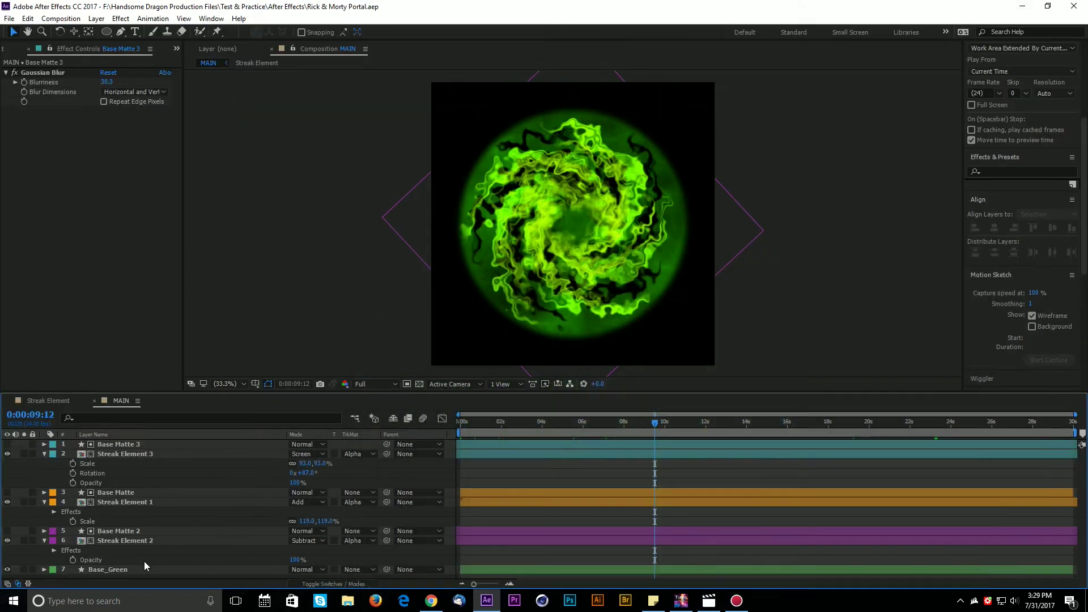
# Duplicate Base_Green, place the copy beneath it, and rename it 'Base Edges'.
pyautogui.click(105, 570)
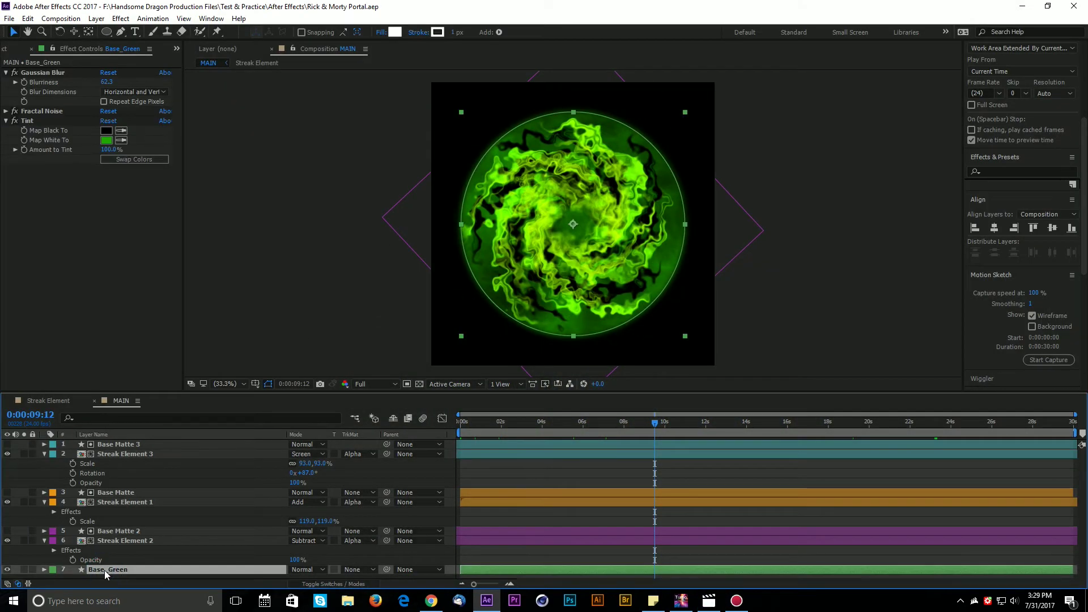
pyautogui.hotkey('ctrl', 'd')
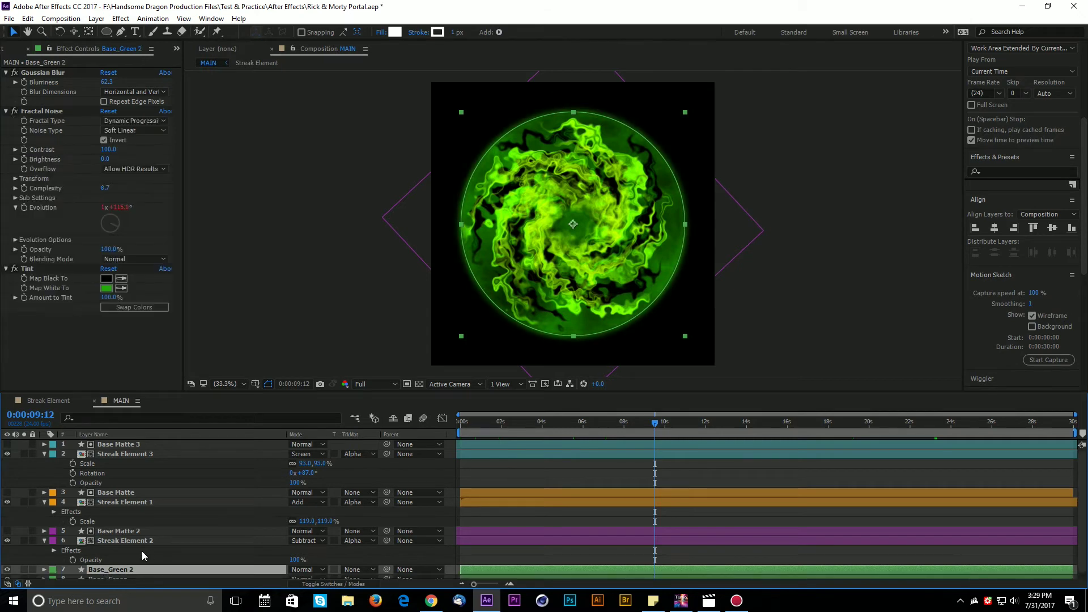
pyautogui.moveTo(113, 562); pyautogui.dragTo(119, 577)
pyautogui.press('Return')
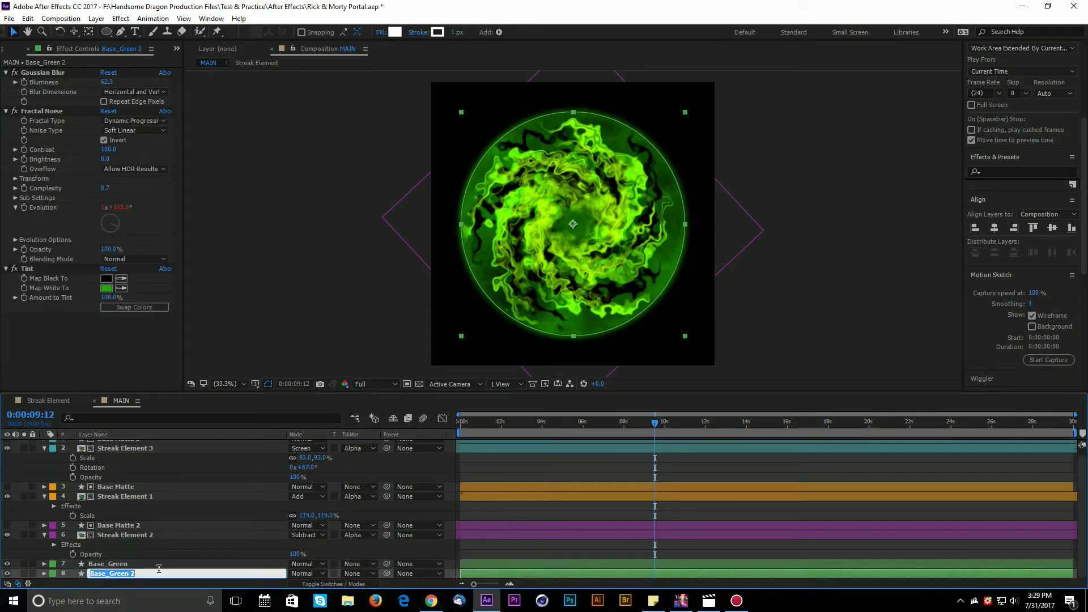
pyautogui.write('Base Edges')
pyautogui.press('Return')
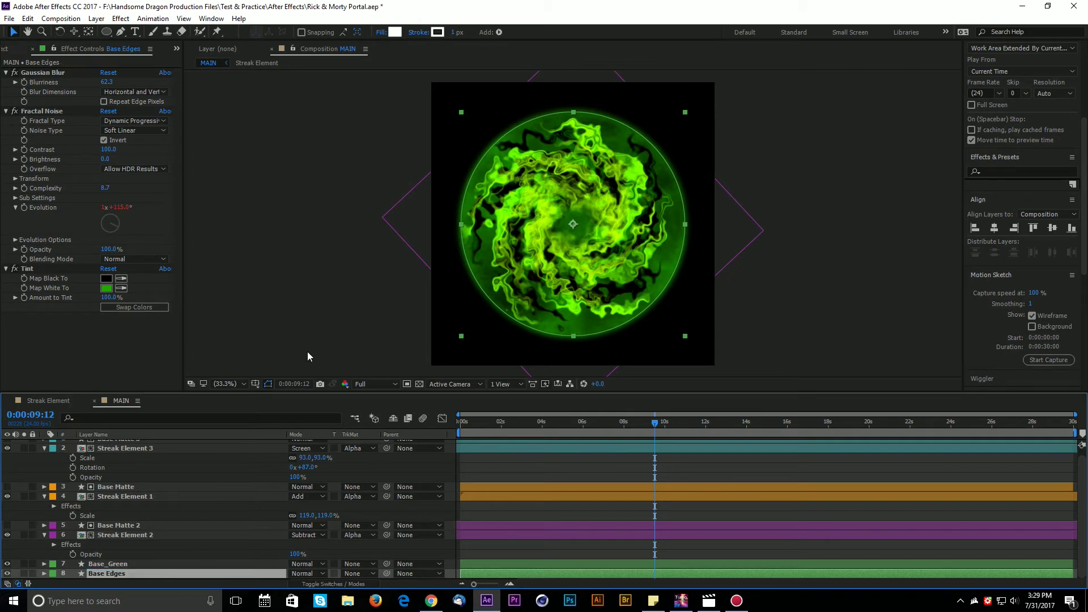
# Reset Base Edges' Tint to white, turn off Fractal Noise, and lower Gaussian Blur to 38.7.
pyautogui.click(127, 575)
pyautogui.click(107, 270)
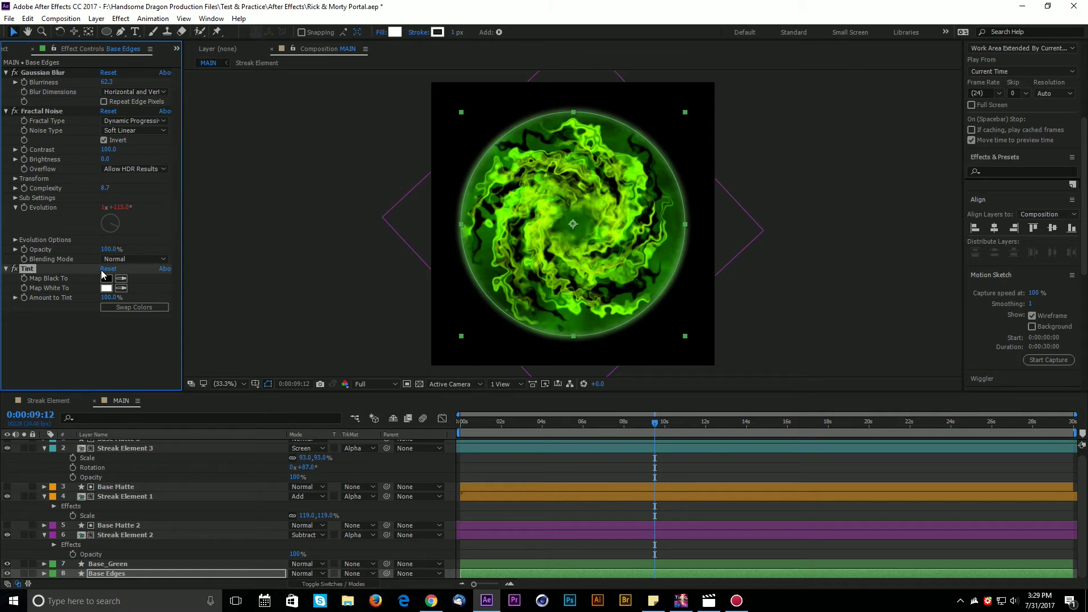
pyautogui.click(15, 112)
pyautogui.moveTo(106, 82); pyautogui.dragTo(95, 84)
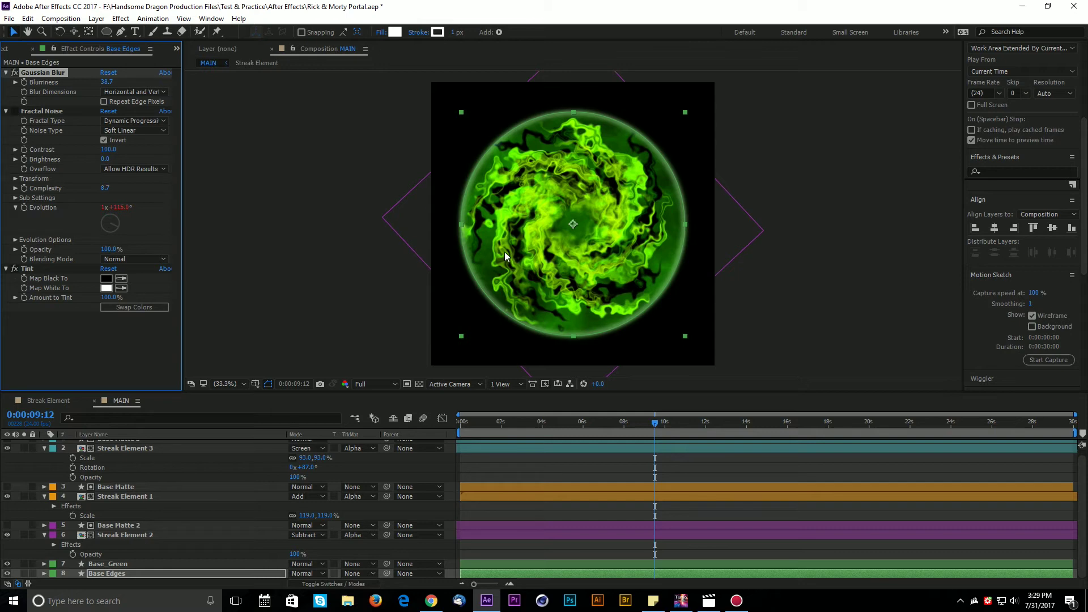
# Lower the Base Edges Gaussian Blur to 2.6.
pyautogui.hotkey('ctrl', 'shift', 'h')
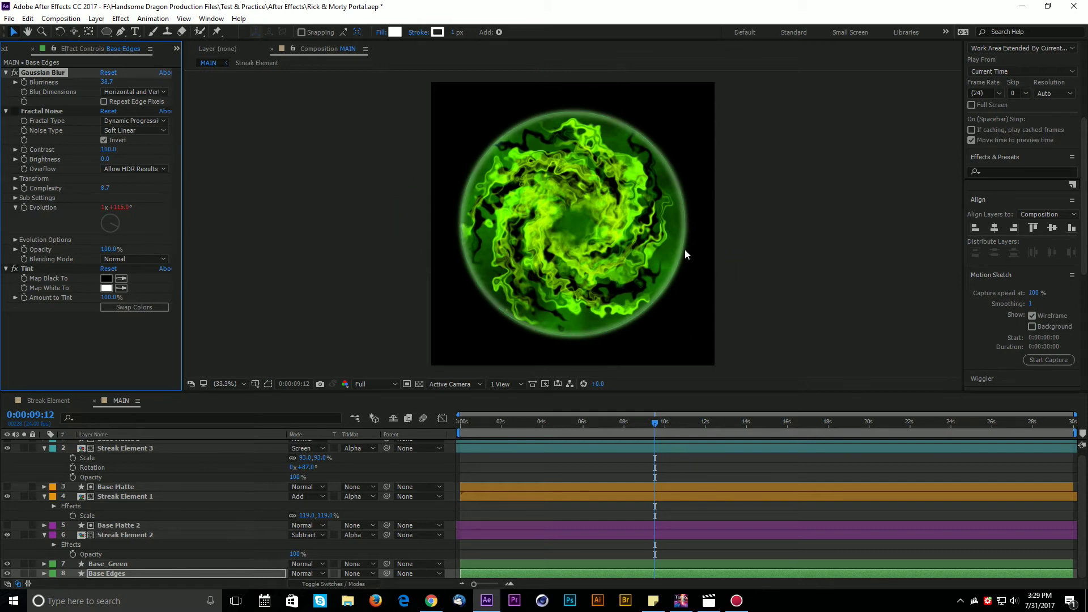
pyautogui.scroll(4, 692, 242)
pyautogui.scroll(-3, 741, 236)
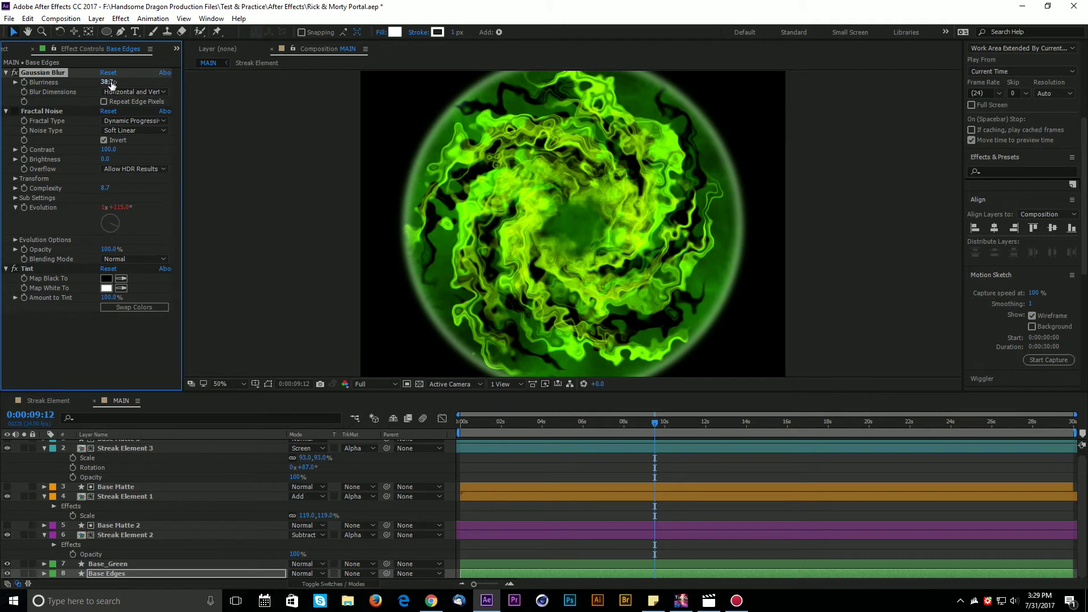
pyautogui.moveTo(106, 83); pyautogui.dragTo(85, 83)
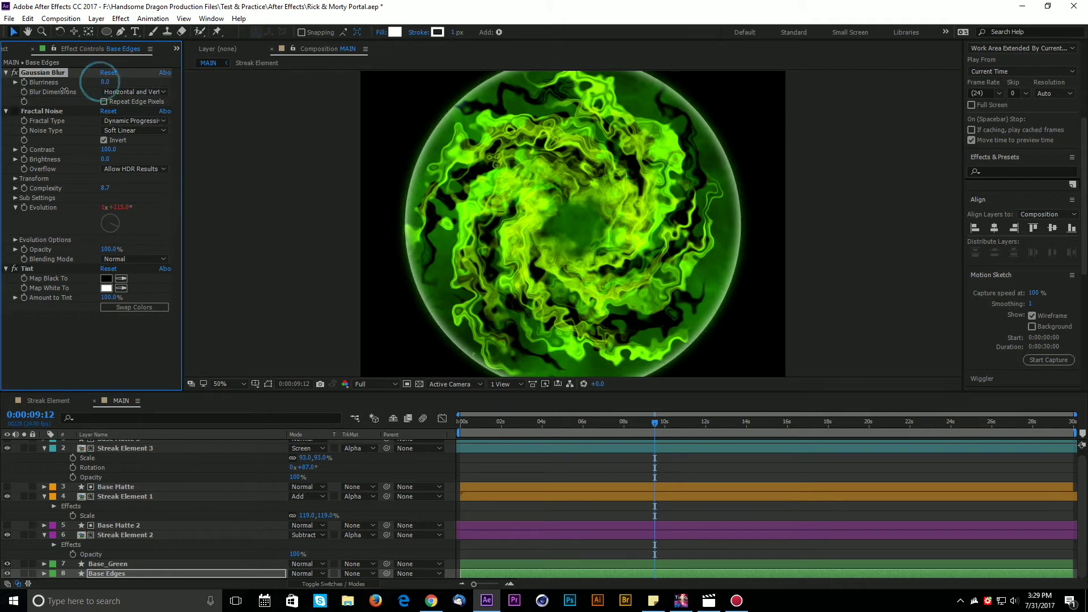
pyautogui.press(',')
pyautogui.press('.')
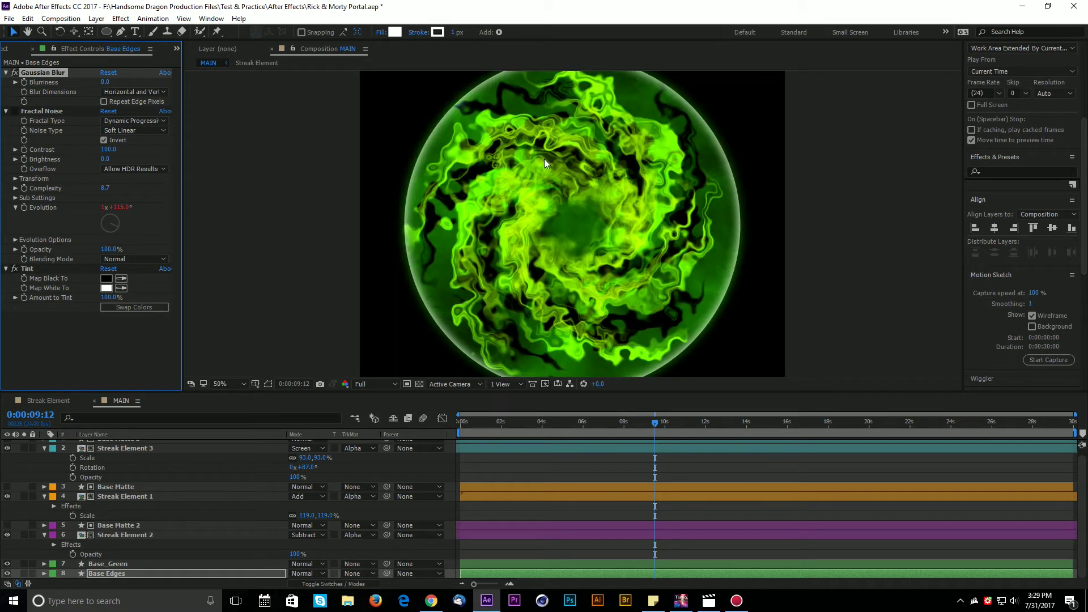
pyautogui.moveTo(106, 85); pyautogui.dragTo(113, 83)
# Give Base Edges a Yellow label and set its Scale to 82%.
pyautogui.click(53, 573)
pyautogui.click(73, 396)
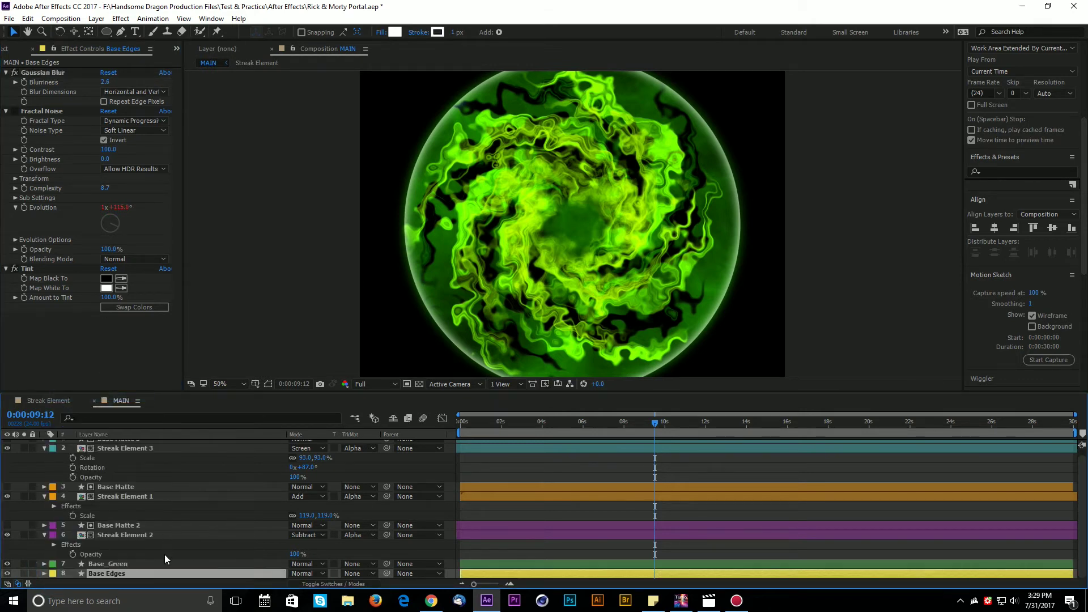
pyautogui.press('s')
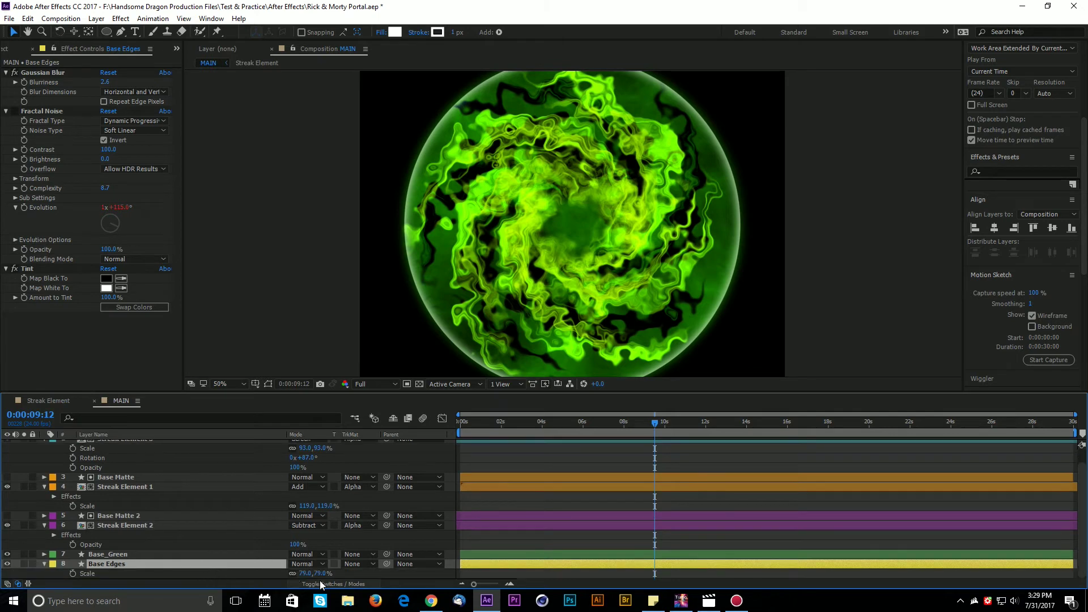
pyautogui.moveTo(304, 574); pyautogui.dragTo(316, 574)
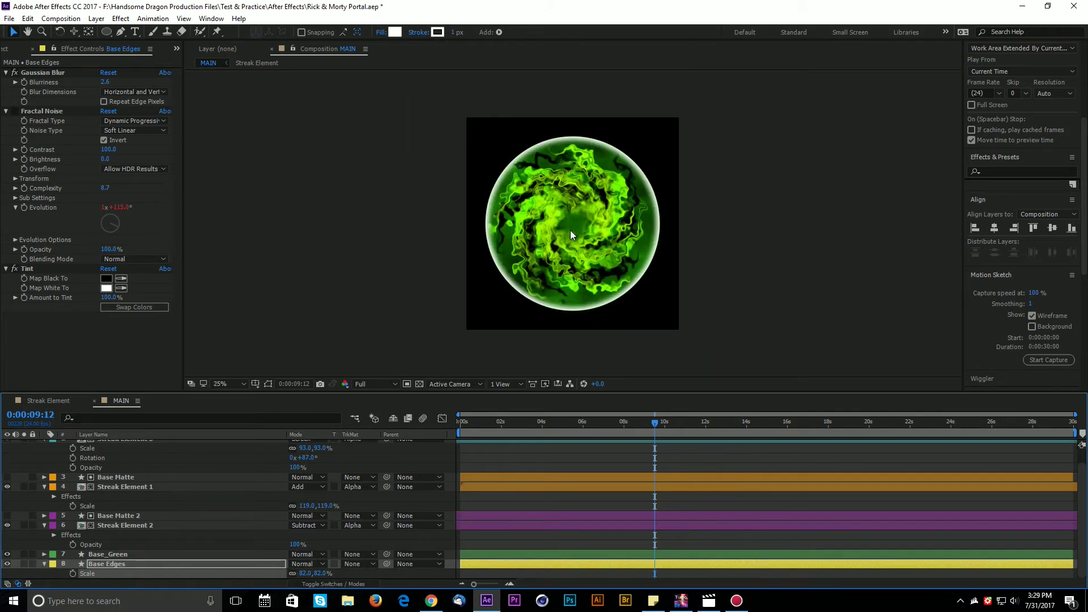
pyautogui.scroll(2, 614, 249)
pyautogui.scroll(-2, 581, 250)
pyautogui.scroll(2, 580, 249)
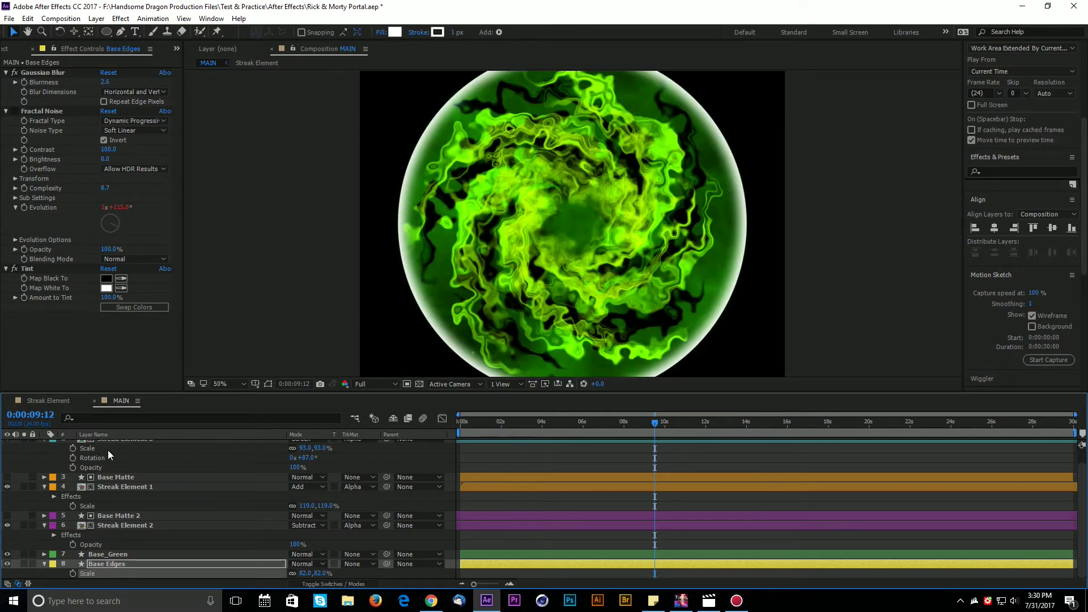
# Duplicate Base_Green as Base_Green 2 at the stack bottom, with 85% scale and 13.2 blur.
pyautogui.click(112, 554)
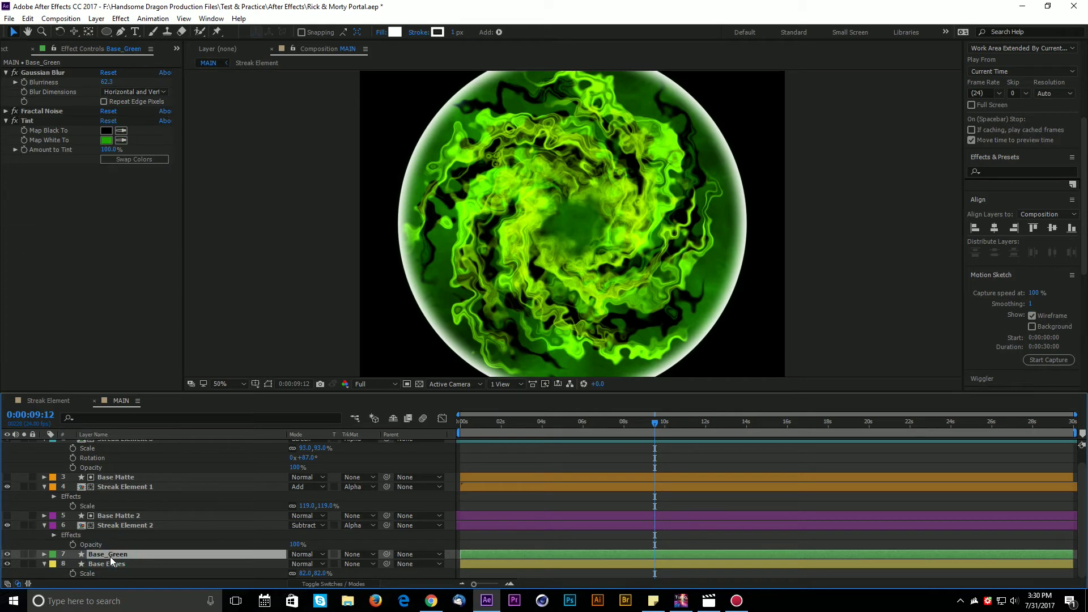
pyautogui.hotkey('ctrl', 'd')
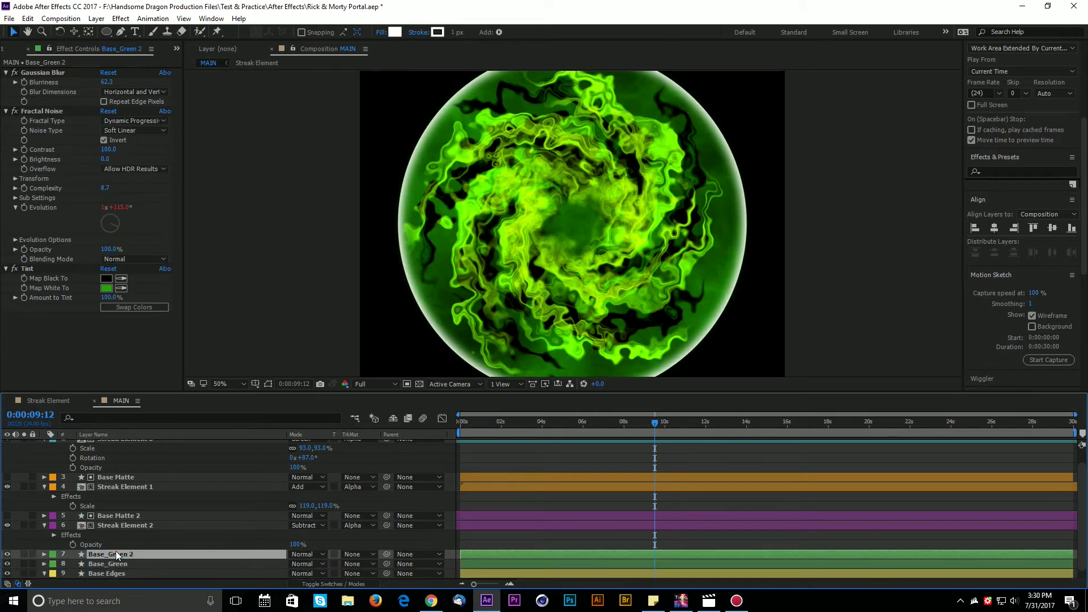
pyautogui.scroll(-1, 116, 555)
pyautogui.moveTo(112, 544); pyautogui.dragTo(125, 570)
pyautogui.press('s')
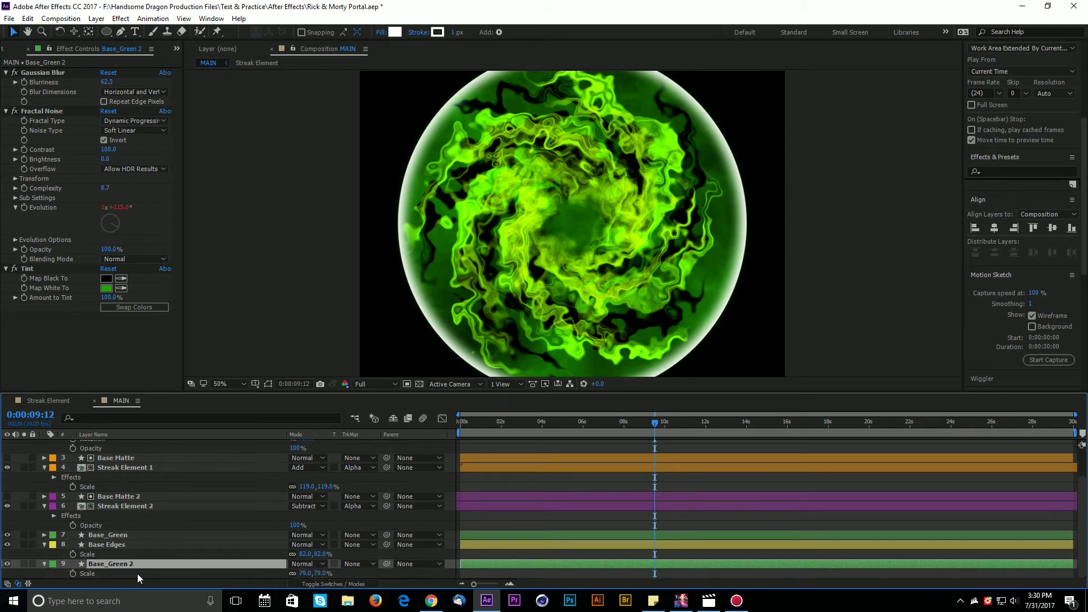
pyautogui.moveTo(319, 577); pyautogui.dragTo(322, 573)
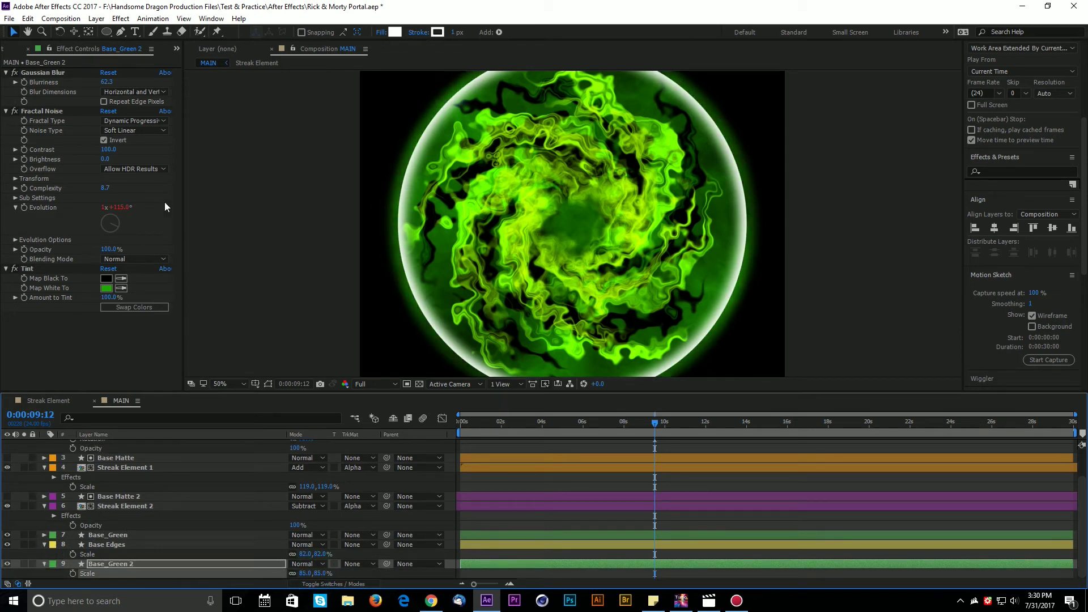
pyautogui.moveTo(108, 82); pyautogui.dragTo(103, 82)
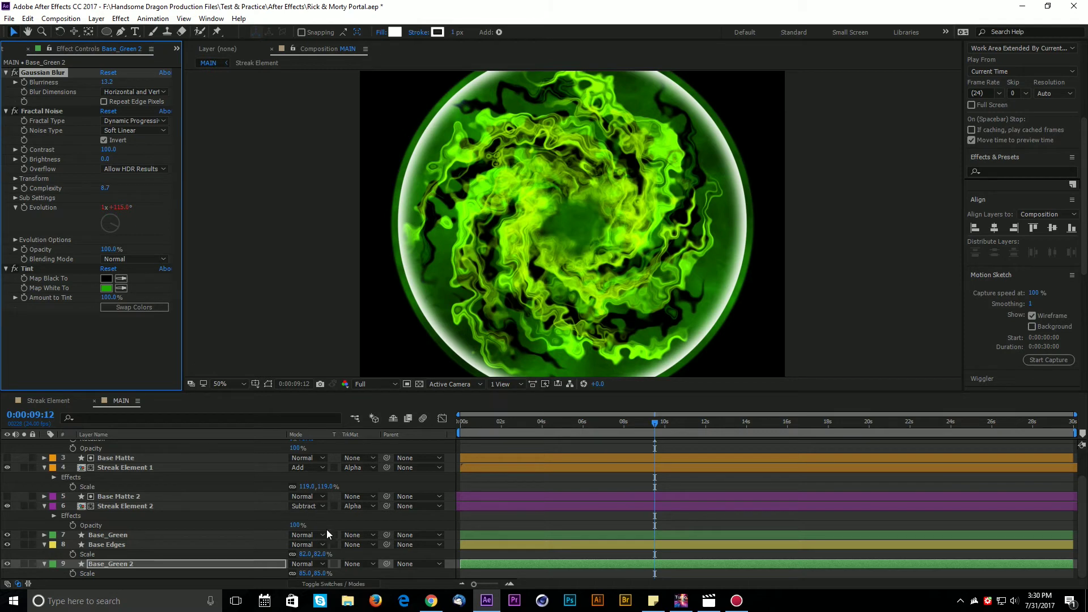
pyautogui.moveTo(323, 576); pyautogui.dragTo(323, 576)
pyautogui.click(321, 574)
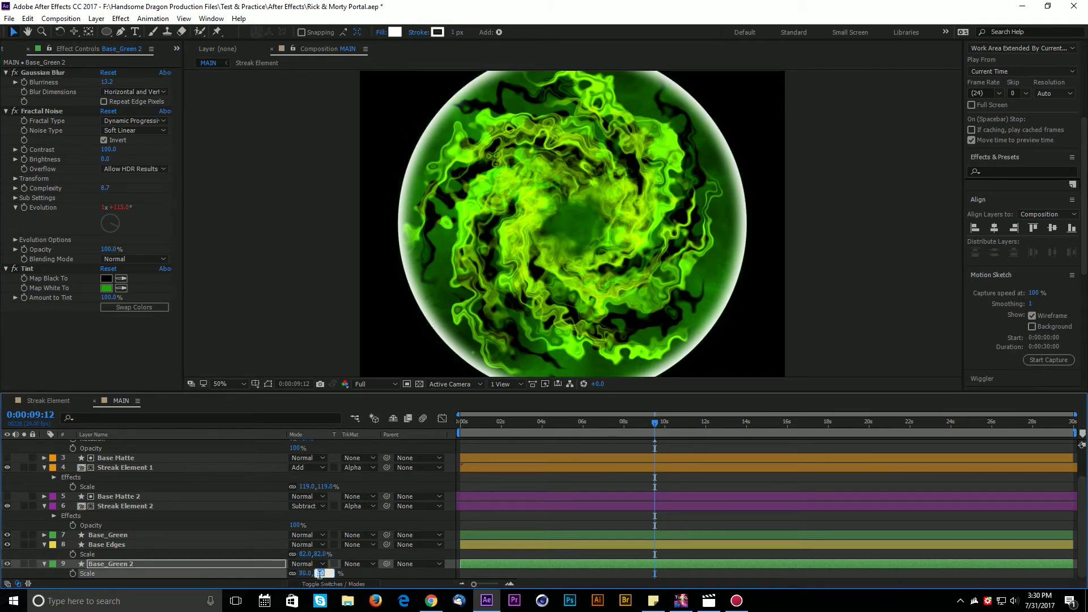
pyautogui.write('85')
pyautogui.press('Return')
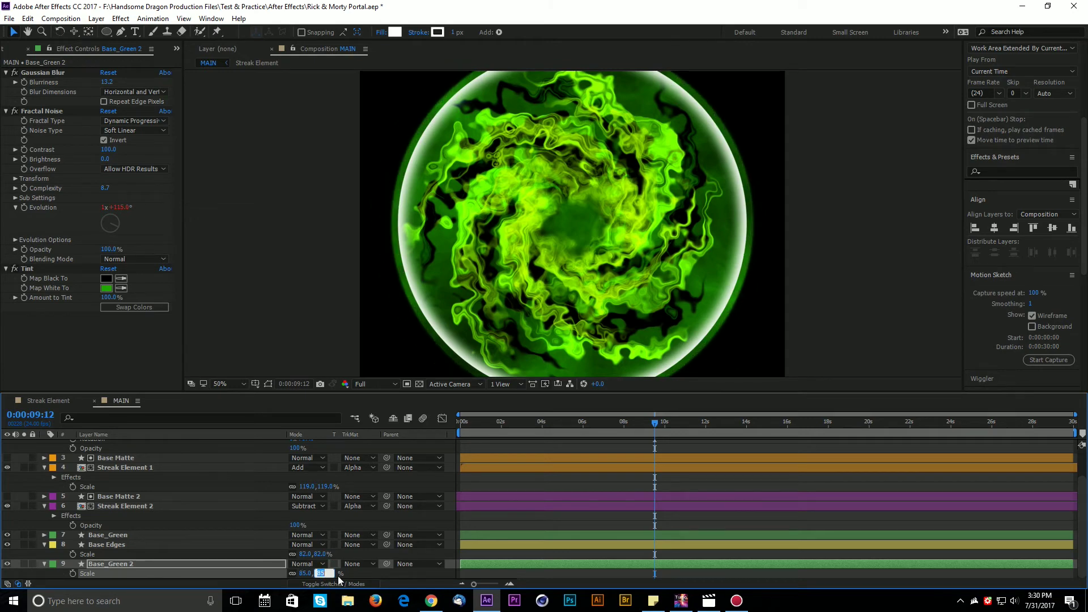
# Compare with the Test_1 reference, toggle Base Edges visibility, and reselect Base Edges.
pyautogui.click(709, 602)
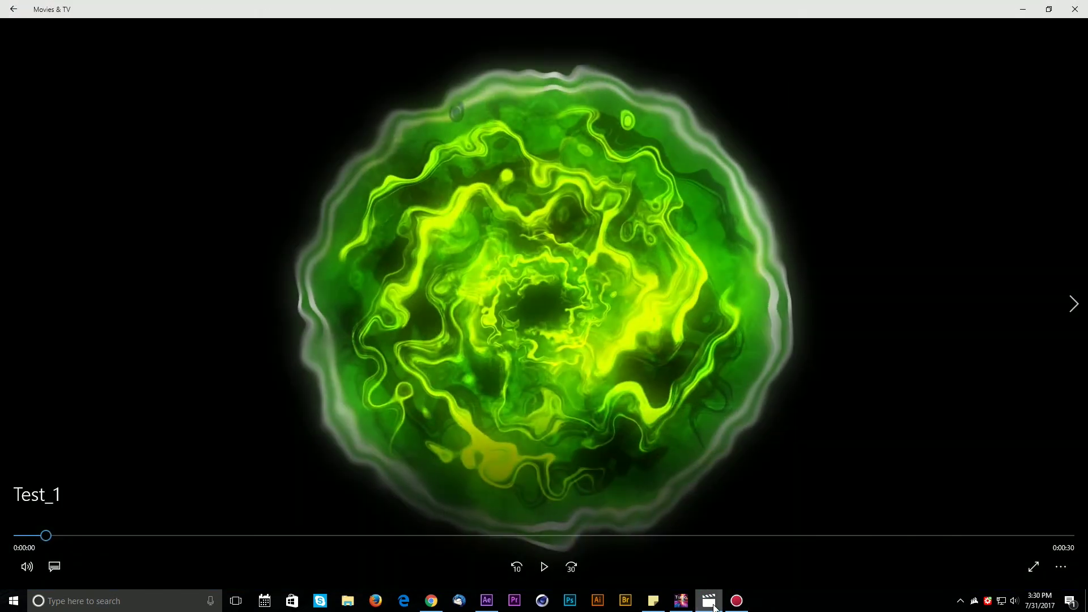
pyautogui.click(712, 604)
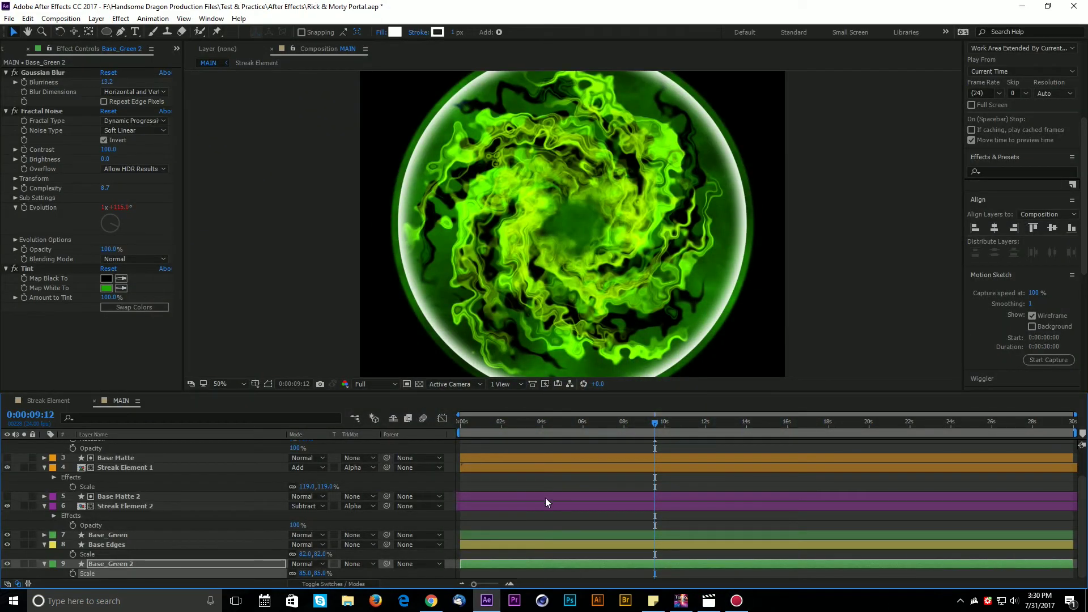
pyautogui.click(7, 545)
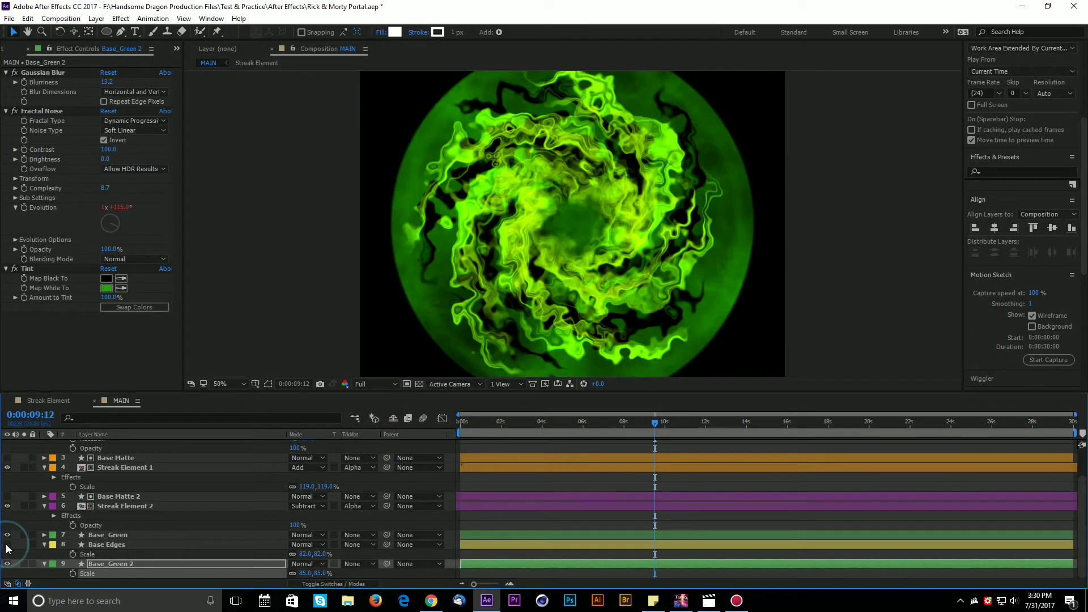
pyautogui.click(6, 544)
pyautogui.click(123, 546)
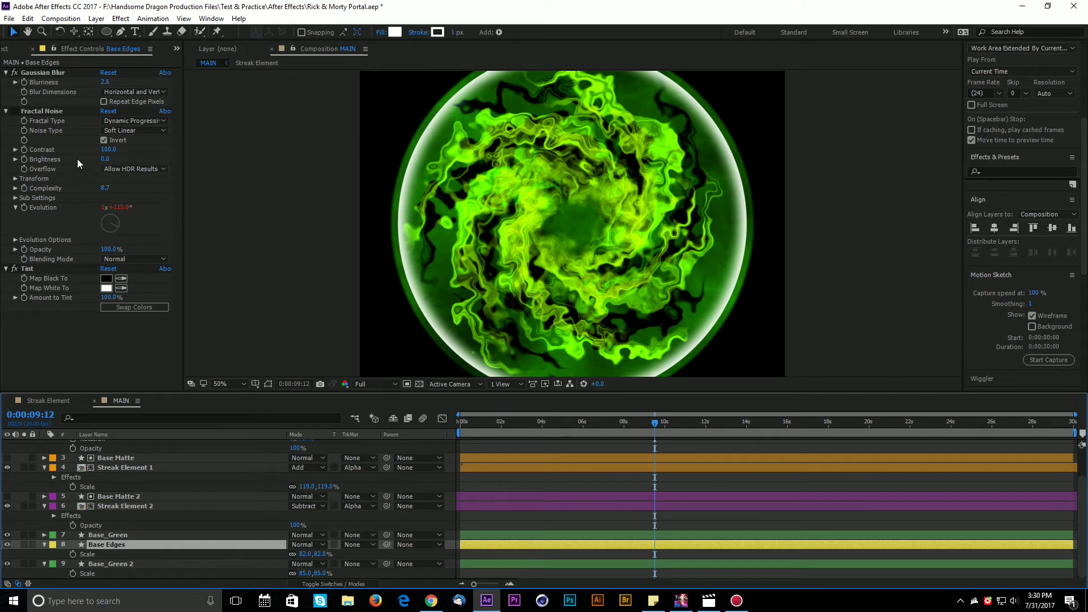
# Raise Base Edges blur to 14.2, duplicate it to the bottom, and scale the copy to 89%.
pyautogui.click(105, 101)
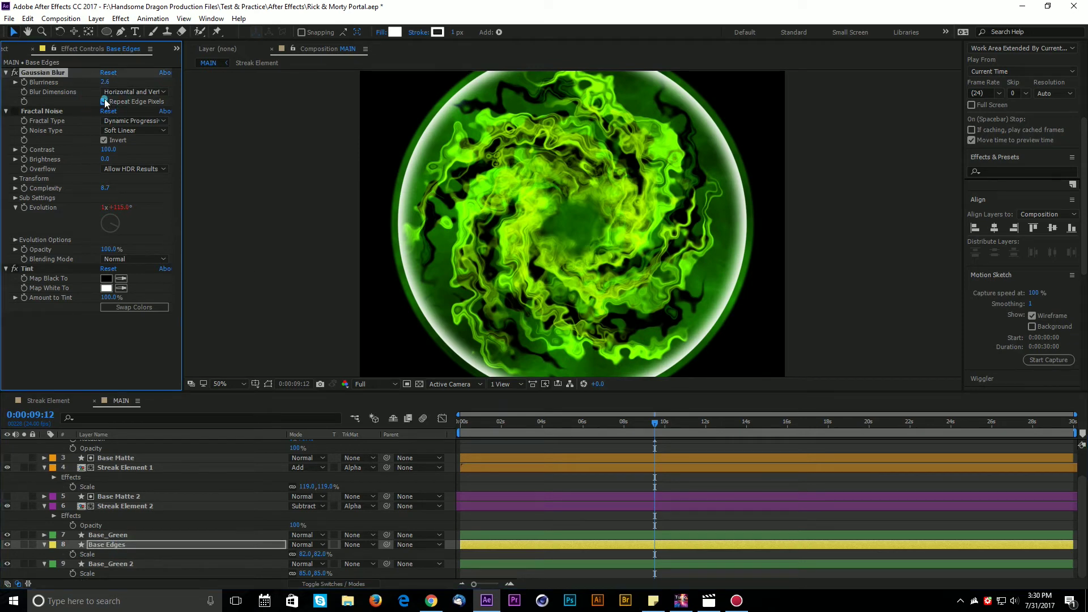
pyautogui.moveTo(105, 82); pyautogui.dragTo(172, 132)
pyautogui.press('Return')
pyautogui.hotkey('ctrl', 'd')
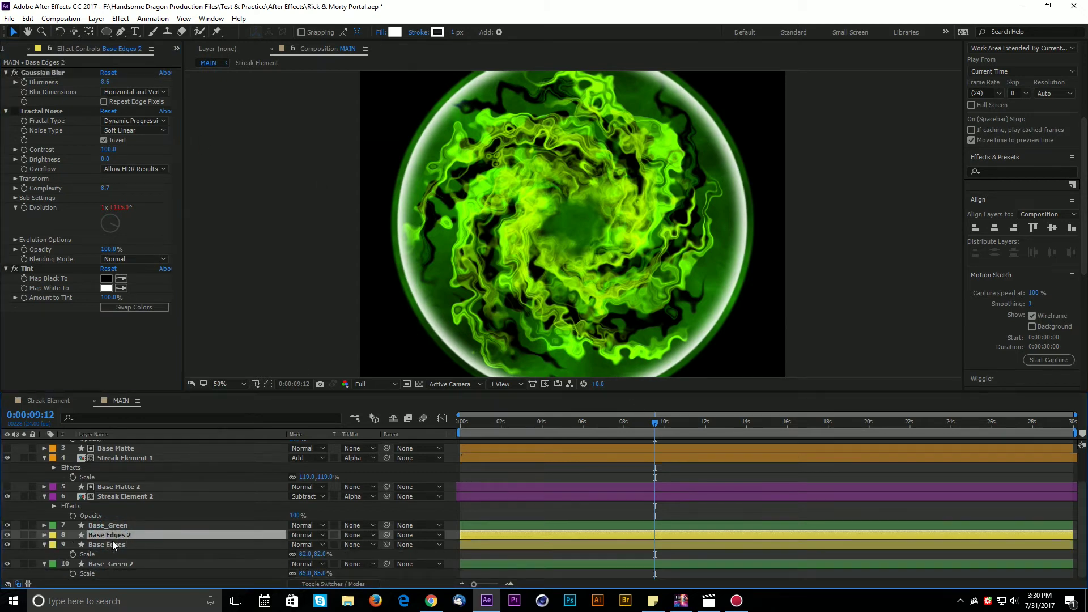
pyautogui.moveTo(113, 538); pyautogui.dragTo(127, 571)
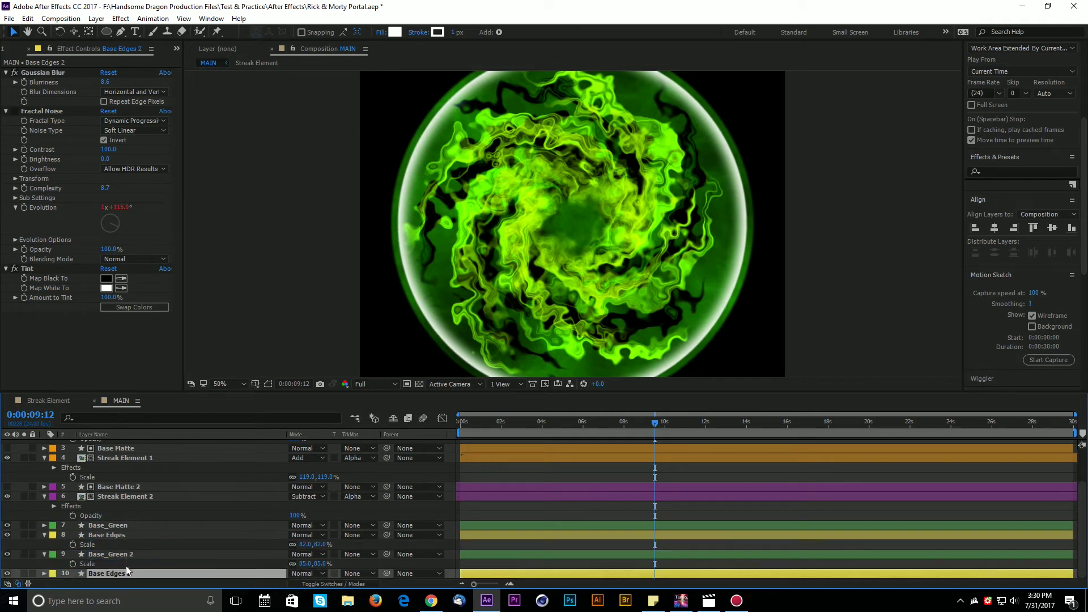
pyautogui.press('t')
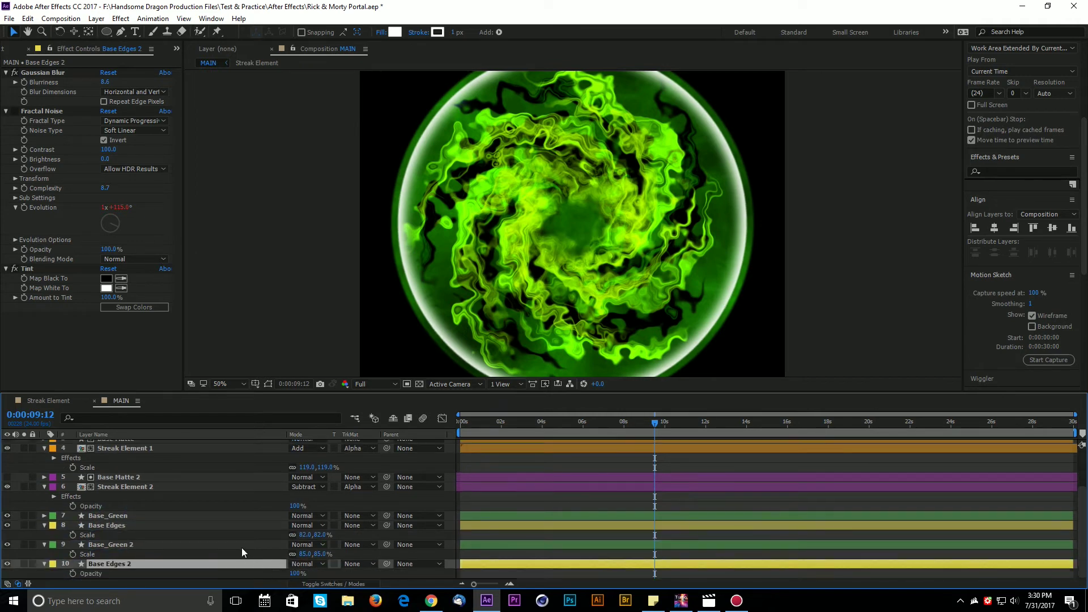
pyautogui.press('s')
pyautogui.moveTo(320, 573); pyautogui.dragTo(323, 578)
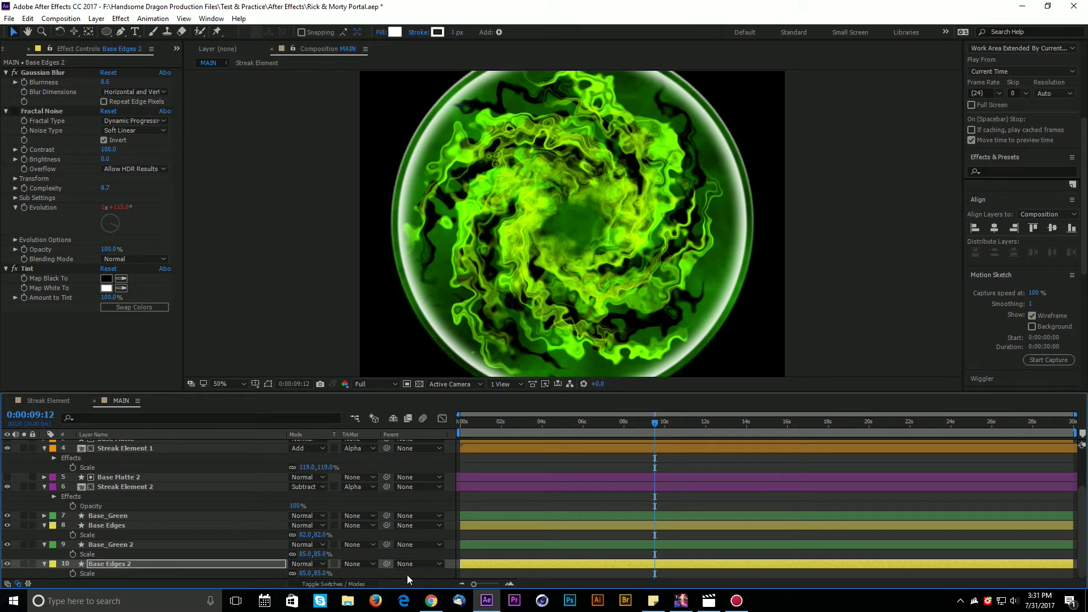
pyautogui.press(',')
pyautogui.press(',')
pyautogui.press(',')
pyautogui.press(',')
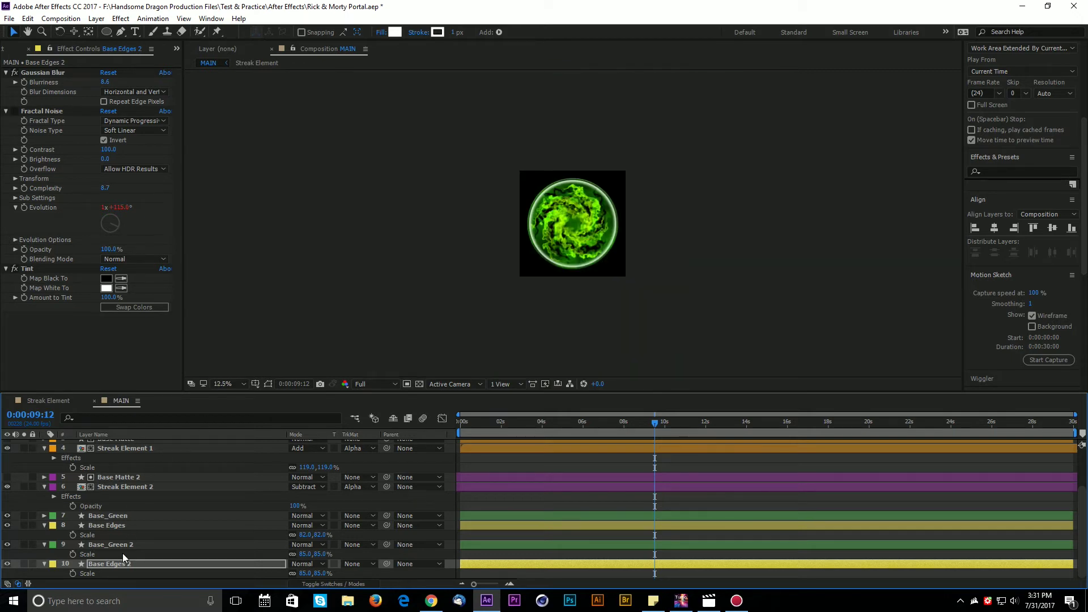
pyautogui.press('.')
# Delete Base Edges 2, make a fresh Base Edges copy at the bottom, and scale it to 87%.
pyautogui.press('Delete')
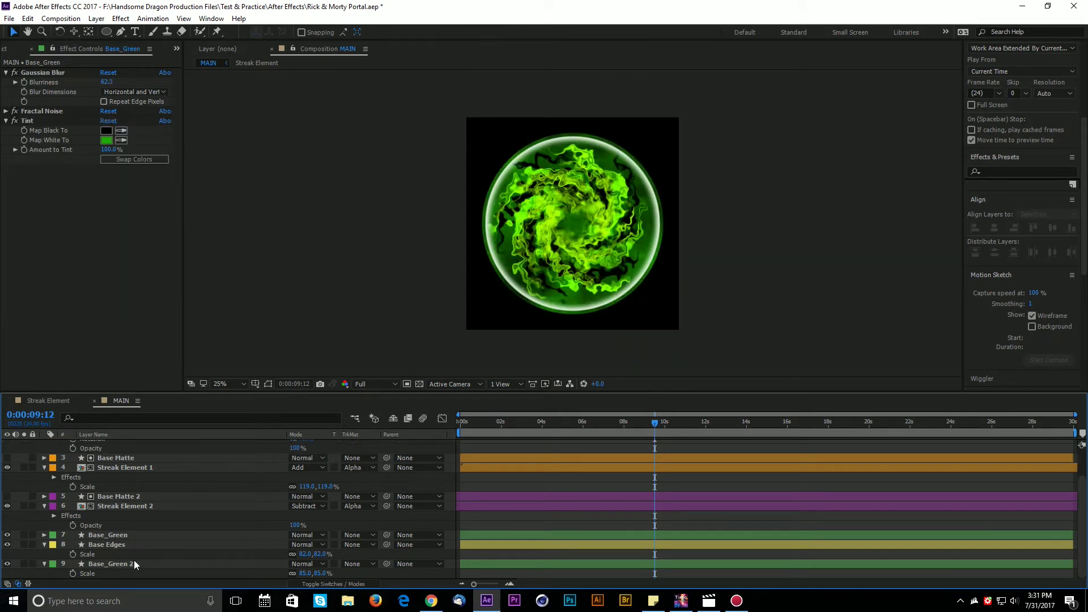
pyautogui.click(117, 545)
pyautogui.hotkey('ctrl', 'd')
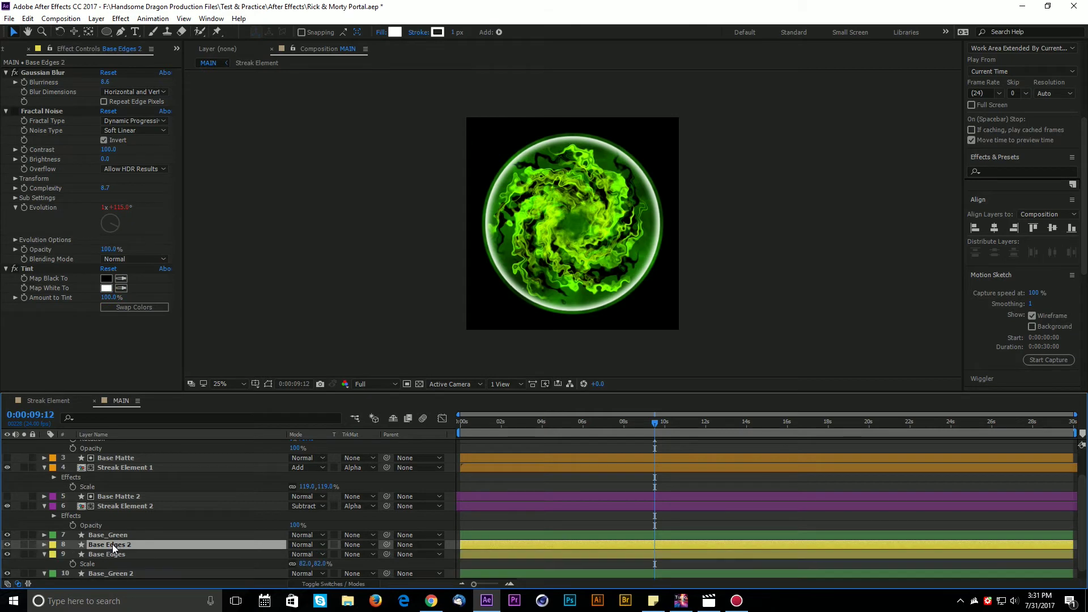
pyautogui.moveTo(117, 546); pyautogui.dragTo(142, 573)
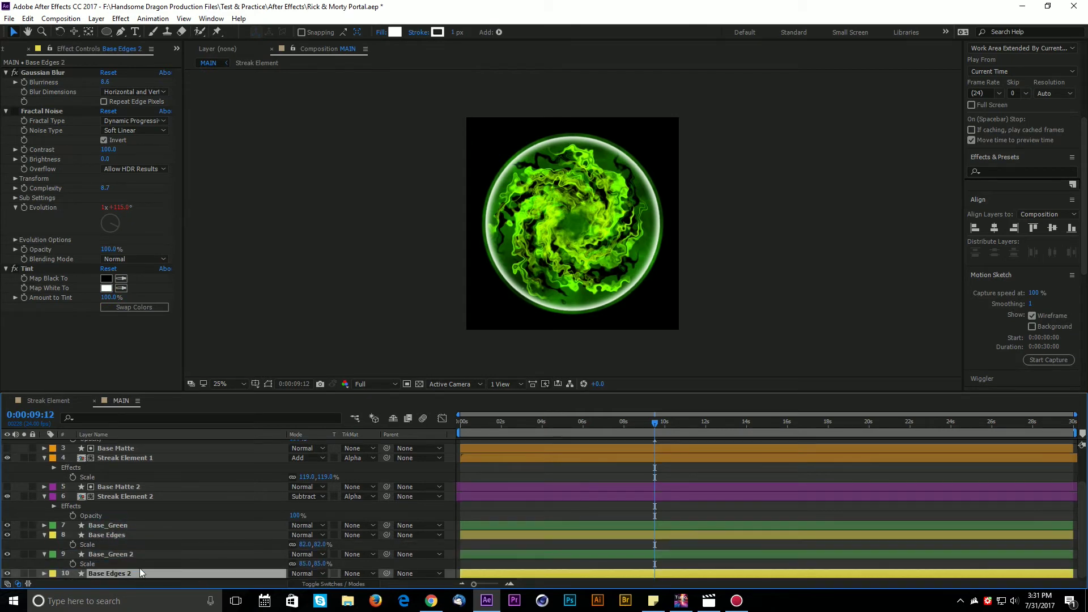
pyautogui.press('s')
pyautogui.click(321, 573)
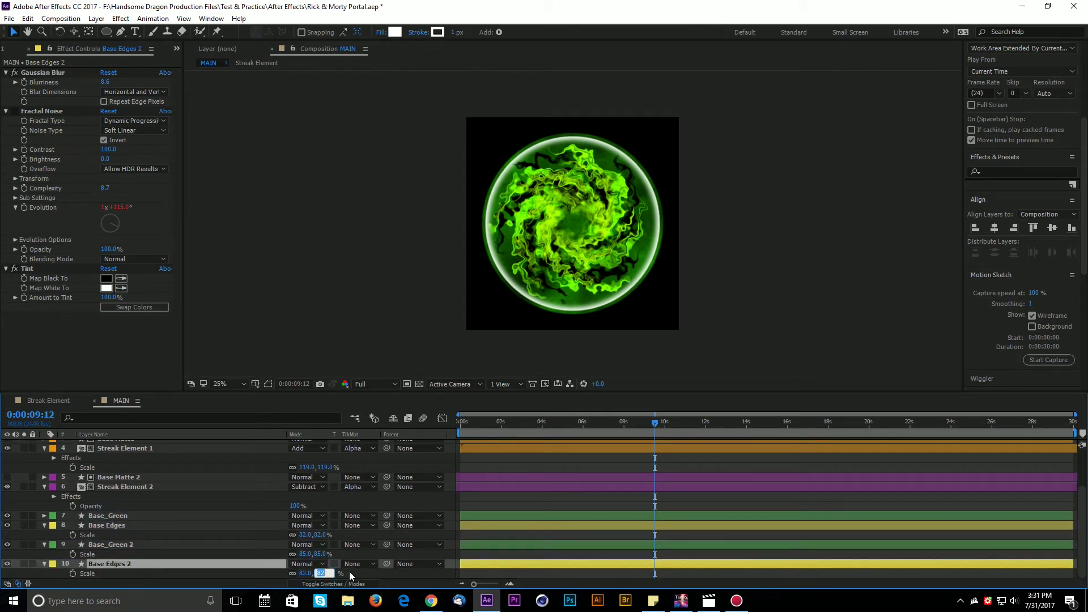
pyautogui.write('94')
pyautogui.press('Return')
pyautogui.press('Down')
pyautogui.press('Down')
pyautogui.press('Down')
pyautogui.press('Down')
pyautogui.press('Down')
pyautogui.press('Down')
pyautogui.press('Down')
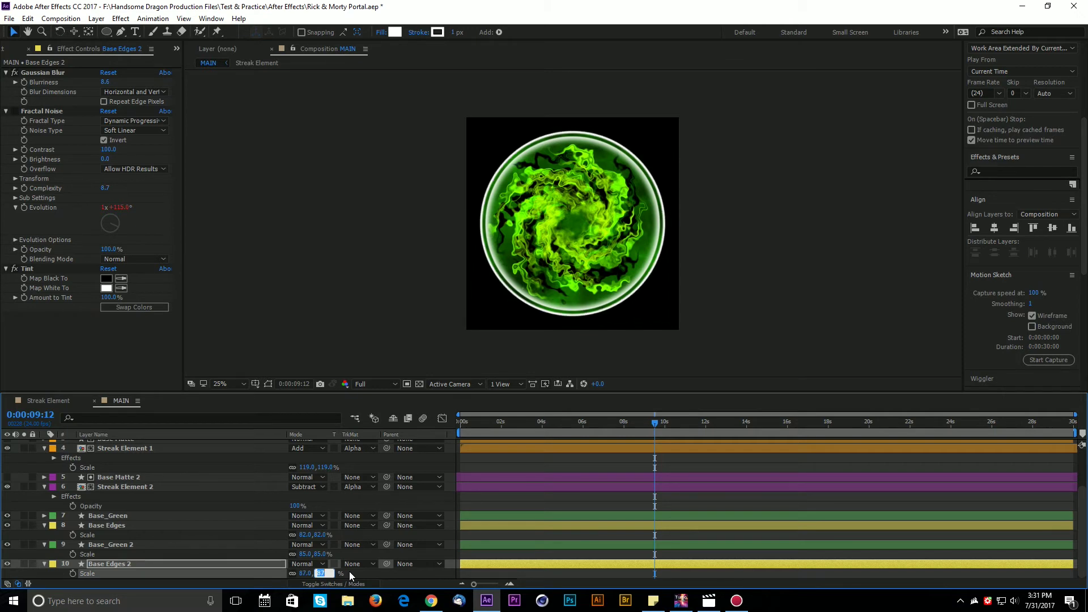
pyautogui.click(695, 492)
# Set the composition viewer magnification to Fit.
pyautogui.press('.')
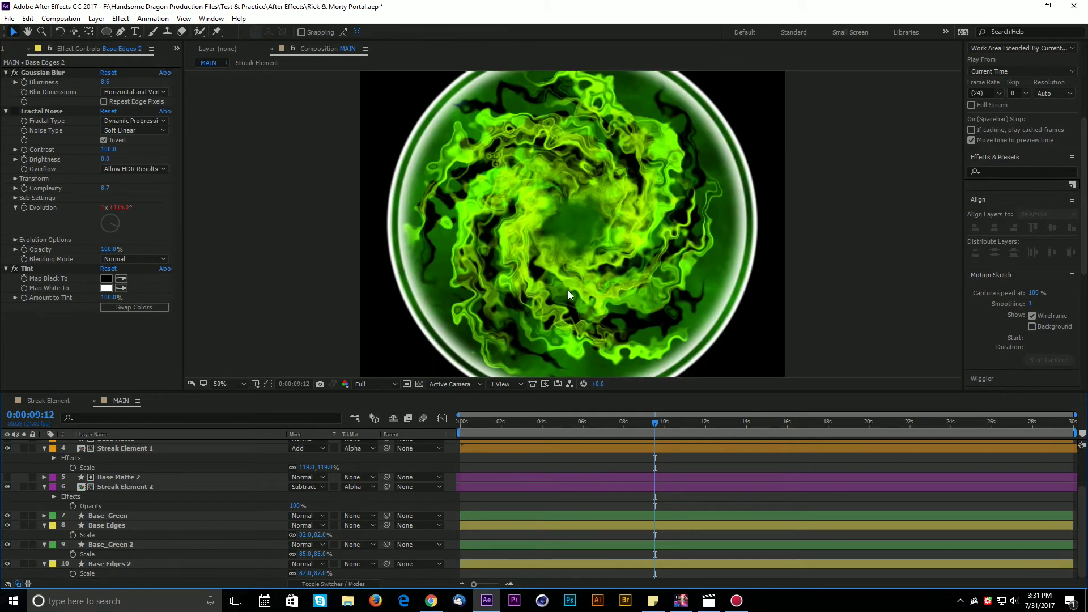
pyautogui.click(228, 386)
pyautogui.click(243, 179)
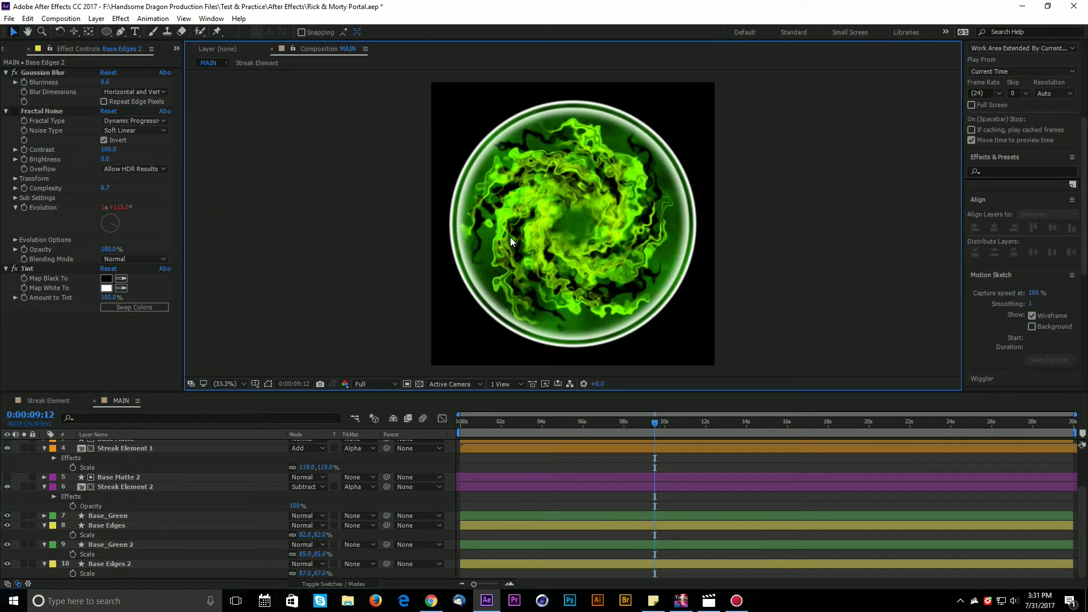
# Add an adjustment layer named 'Base Displace' just above Base_Green and bring up the Distort effects.
pyautogui.rightClick(518, 505)
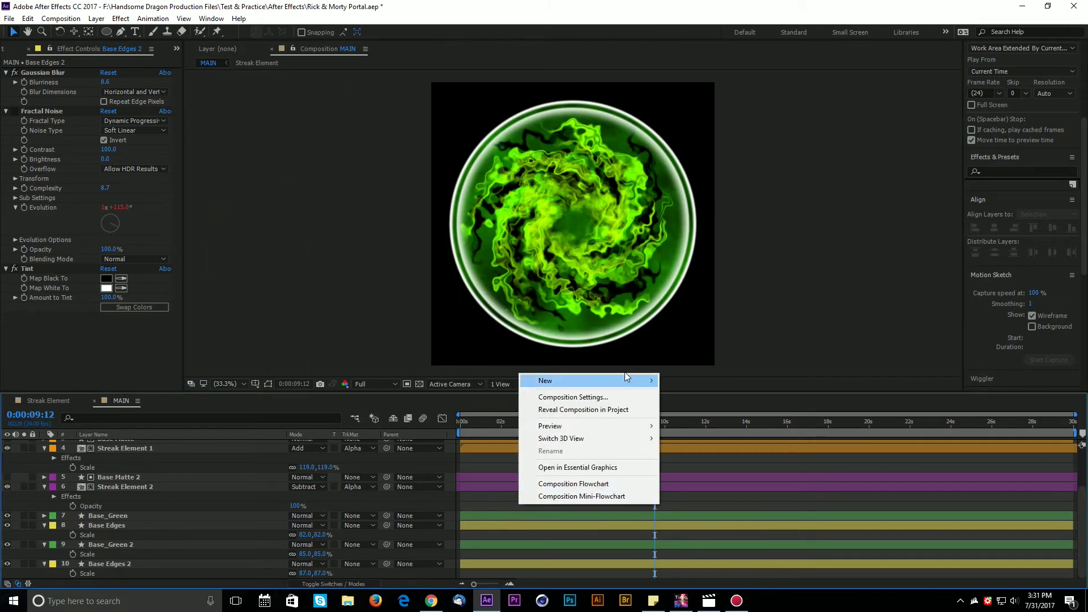
pyautogui.moveTo(598, 385)
pyautogui.click(712, 469)
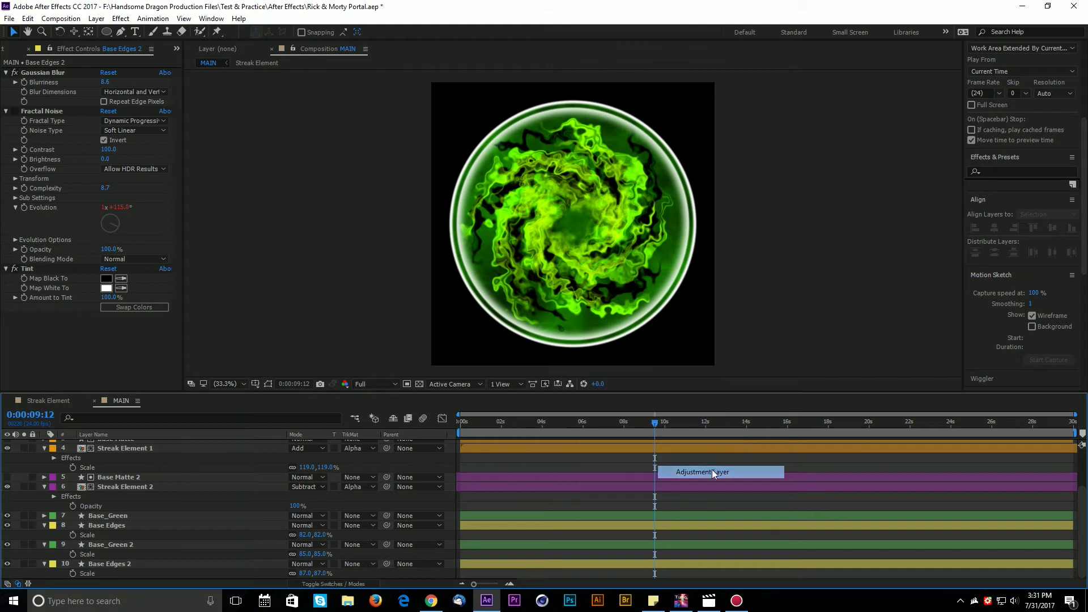
pyautogui.press('Return')
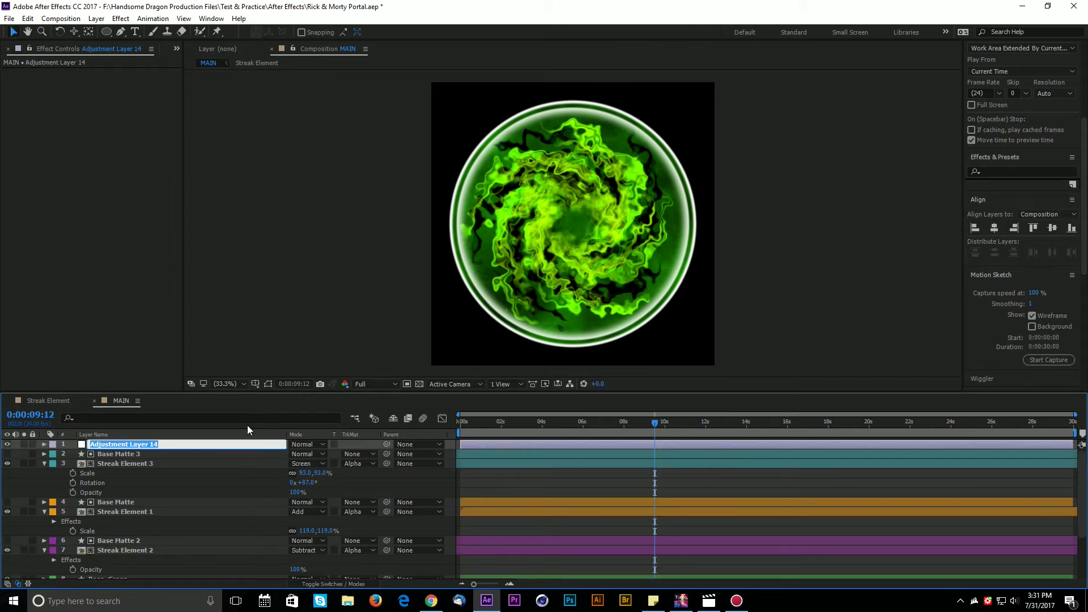
pyautogui.write('Base Displace')
pyautogui.press('Return')
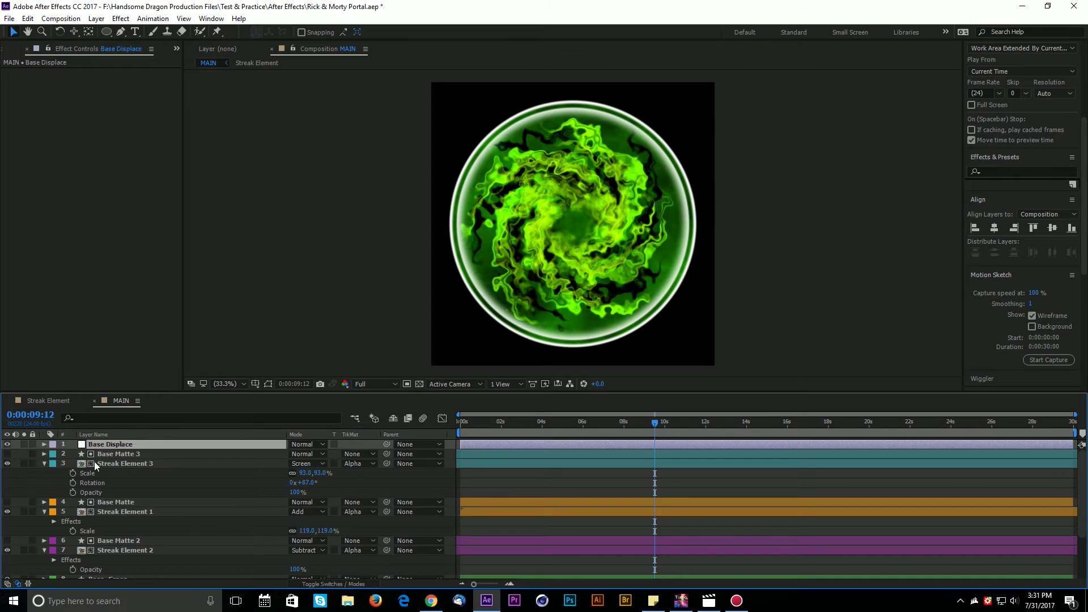
pyautogui.moveTo(100, 444)
pyautogui.mouseDown()
pyautogui.moveTo(135, 571)
pyautogui.moveTo(161, 543)
pyautogui.moveTo(163, 511)
pyautogui.mouseUp()
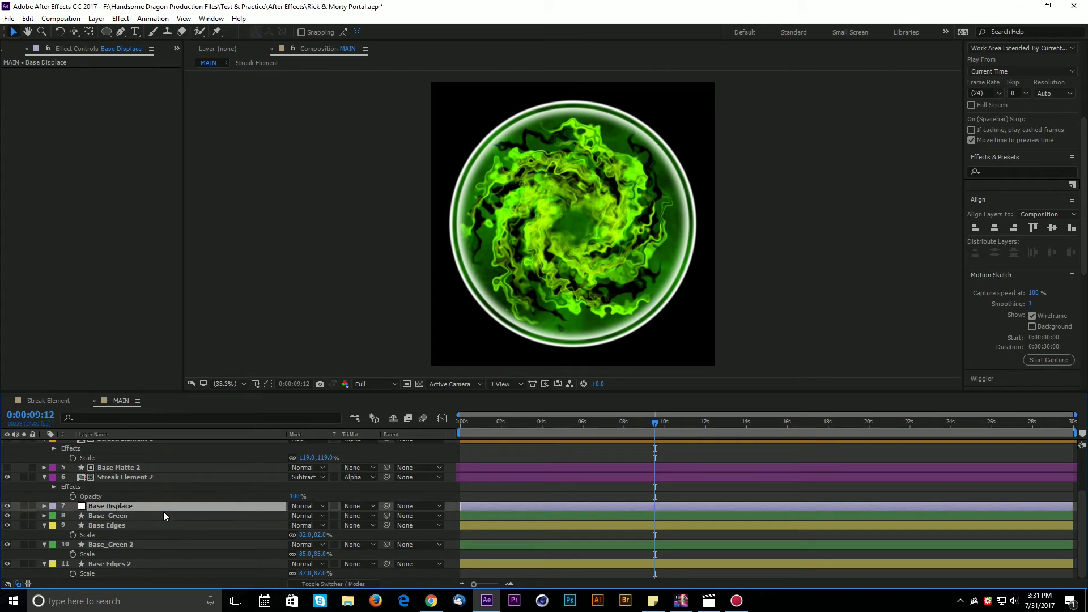
pyautogui.rightClick(56, 124)
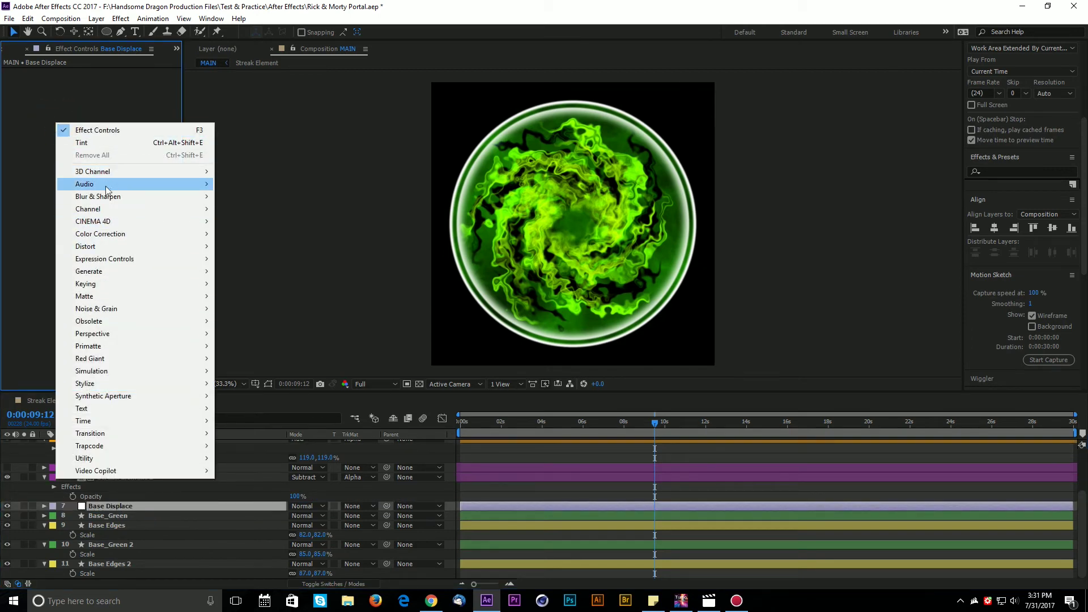
pyautogui.moveTo(143, 197)
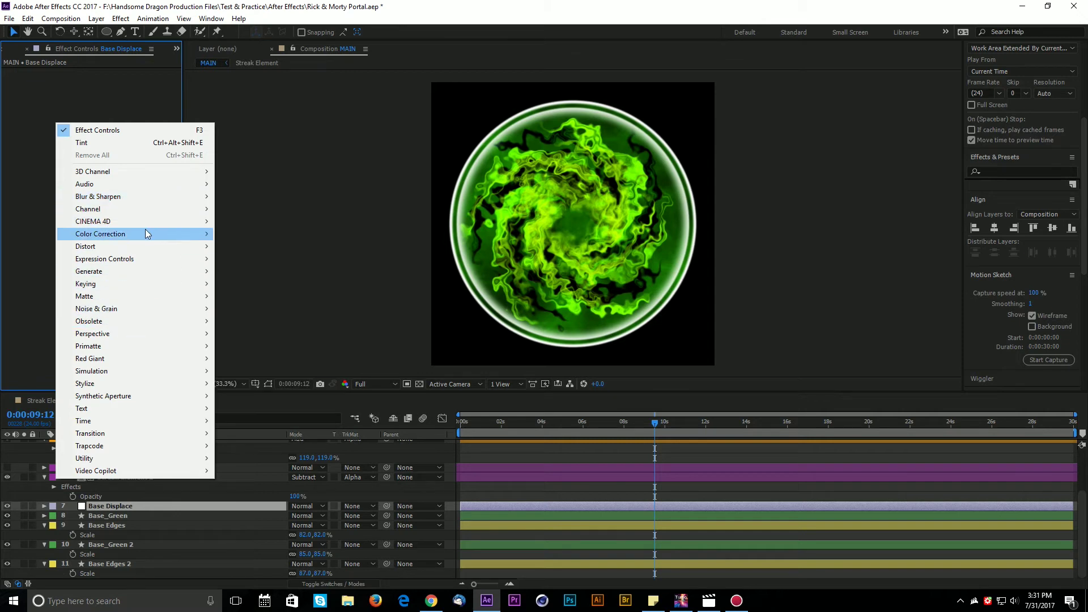
# Apply Turbulent Displace to Base Displace, scrub Evolution, and set Size 38 and Amount 97.
pyautogui.moveTo(122, 246)
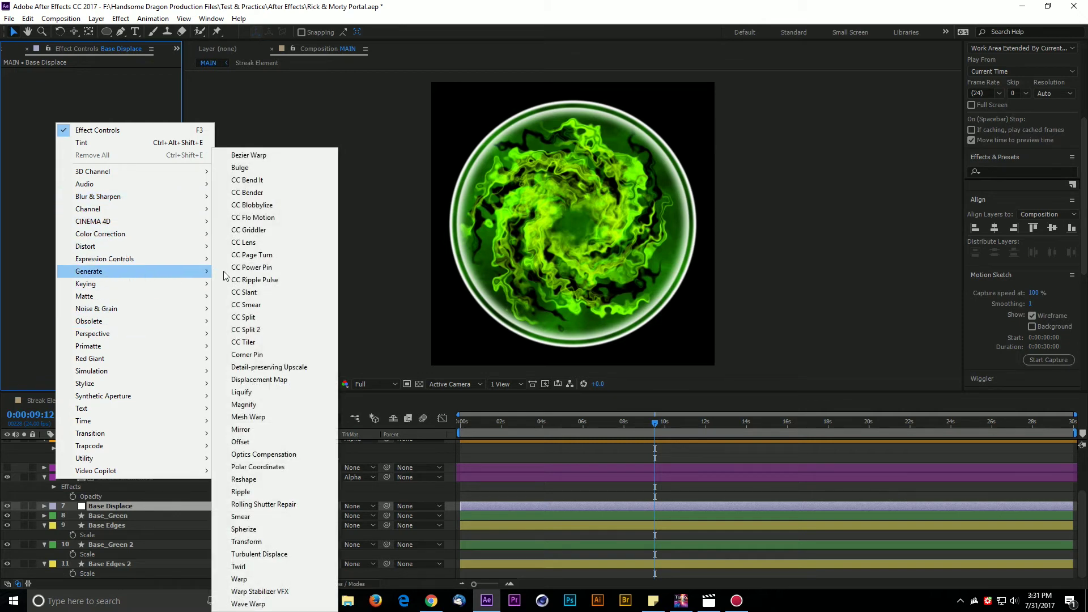
pyautogui.click(283, 554)
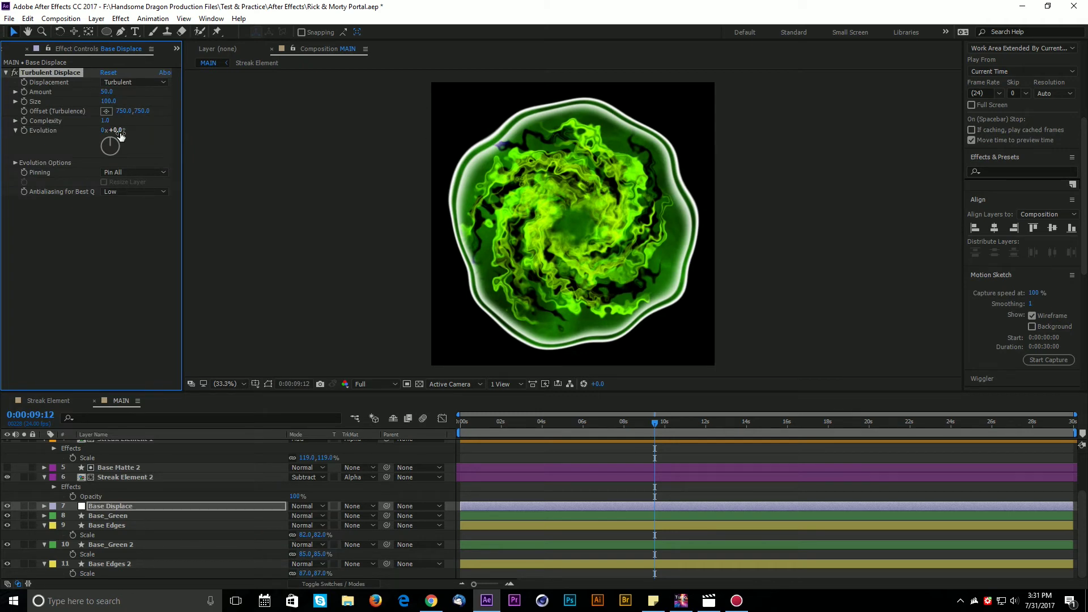
pyautogui.moveTo(120, 134); pyautogui.dragTo(448, 174)
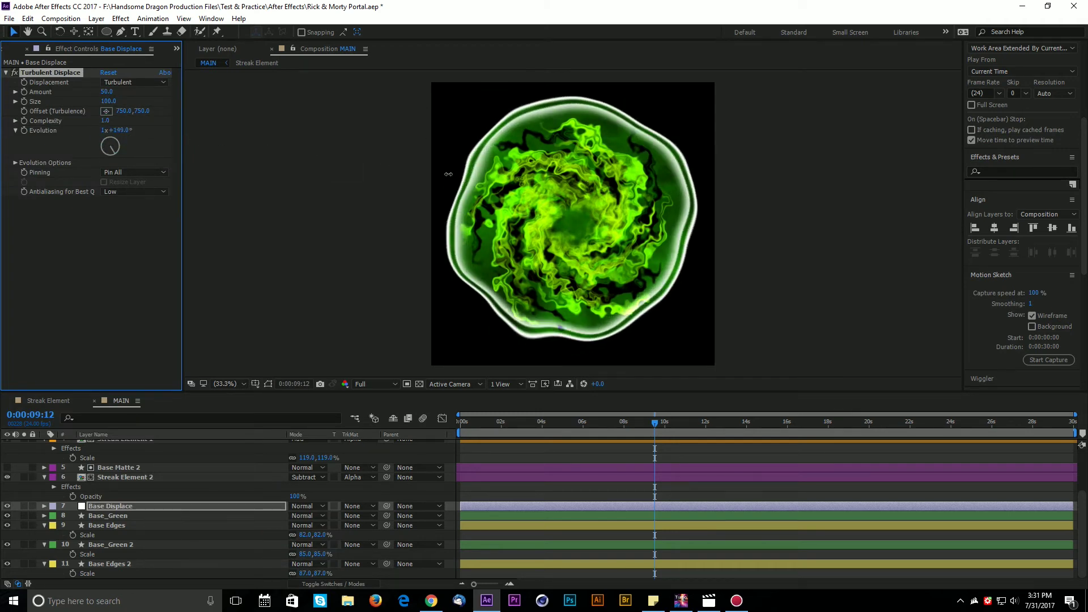
pyautogui.moveTo(108, 100); pyautogui.dragTo(82, 114)
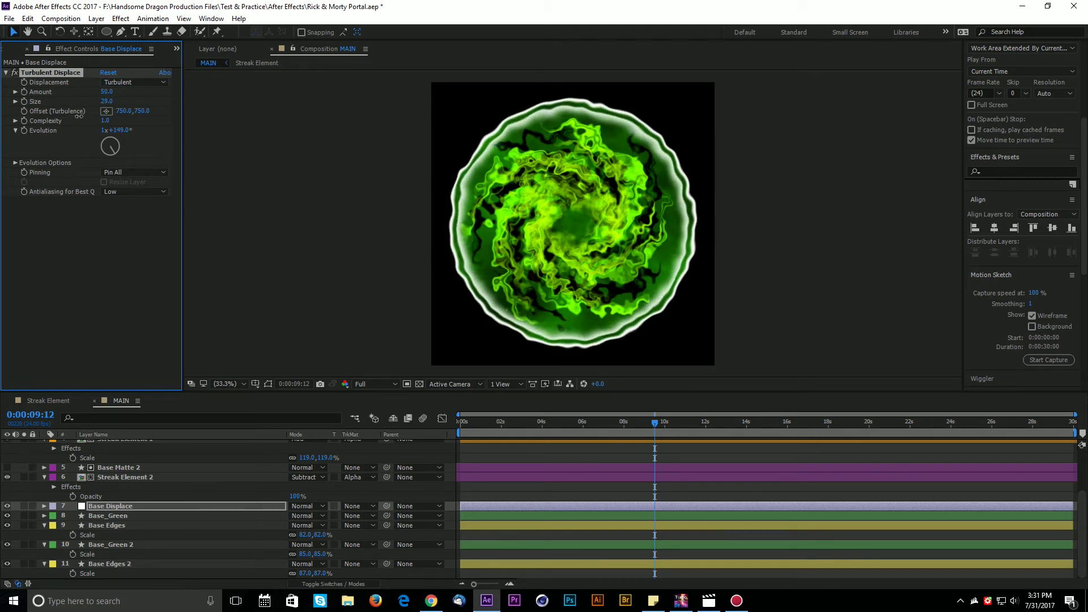
pyautogui.click(713, 602)
pyautogui.click(721, 605)
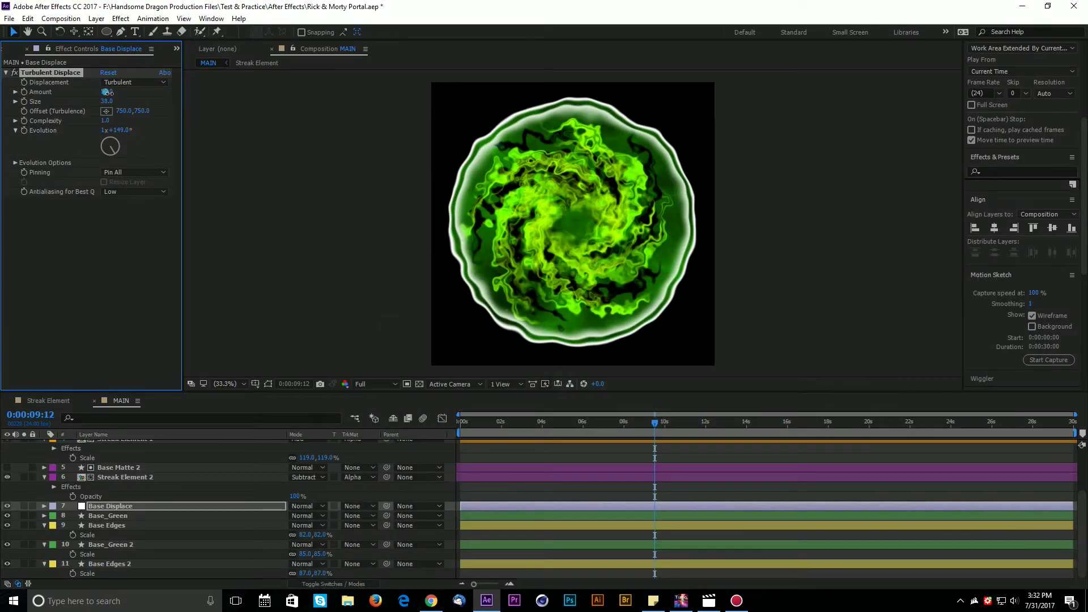
pyautogui.moveTo(107, 92); pyautogui.dragTo(340, 146)
# Add the expression time*50 to Turbulent Displace's Evolution property.
pyautogui.keyDown('alt'); pyautogui.click(24, 130); pyautogui.keyUp('alt')
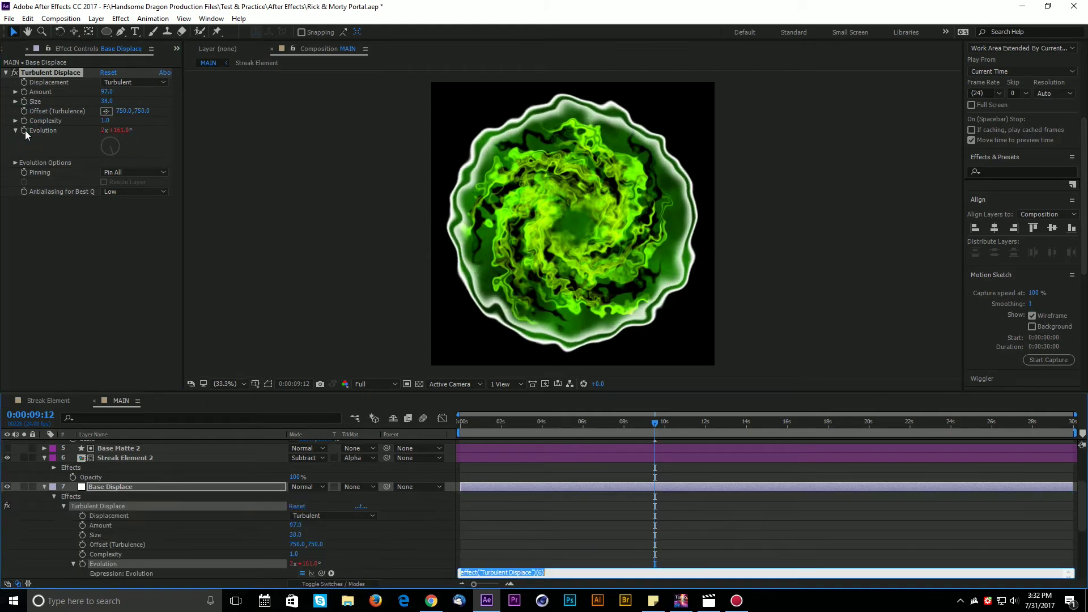
pyautogui.write('time*50')
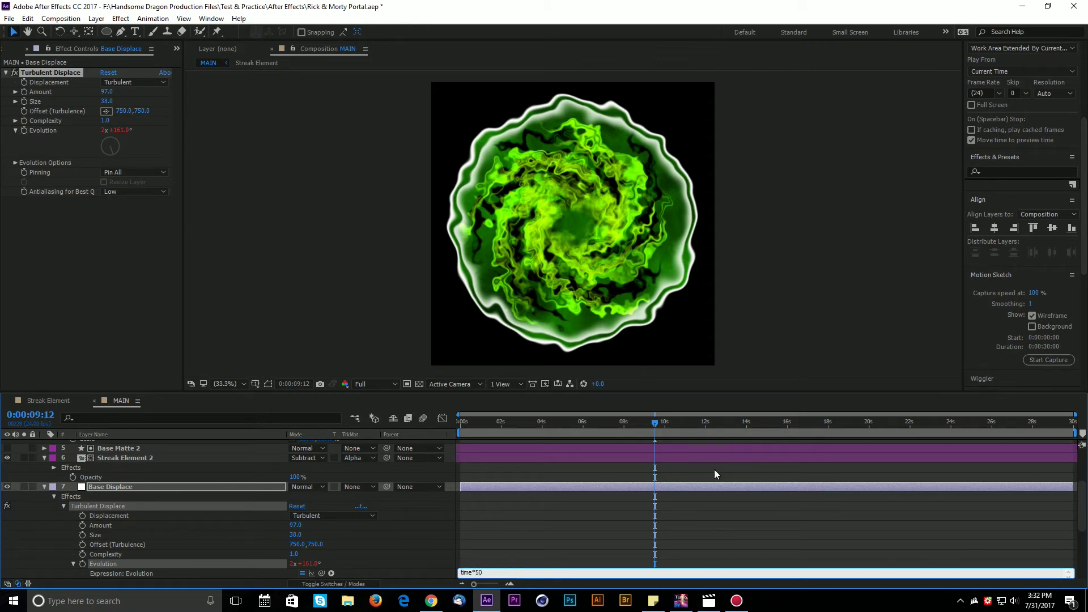
pyautogui.click(739, 520)
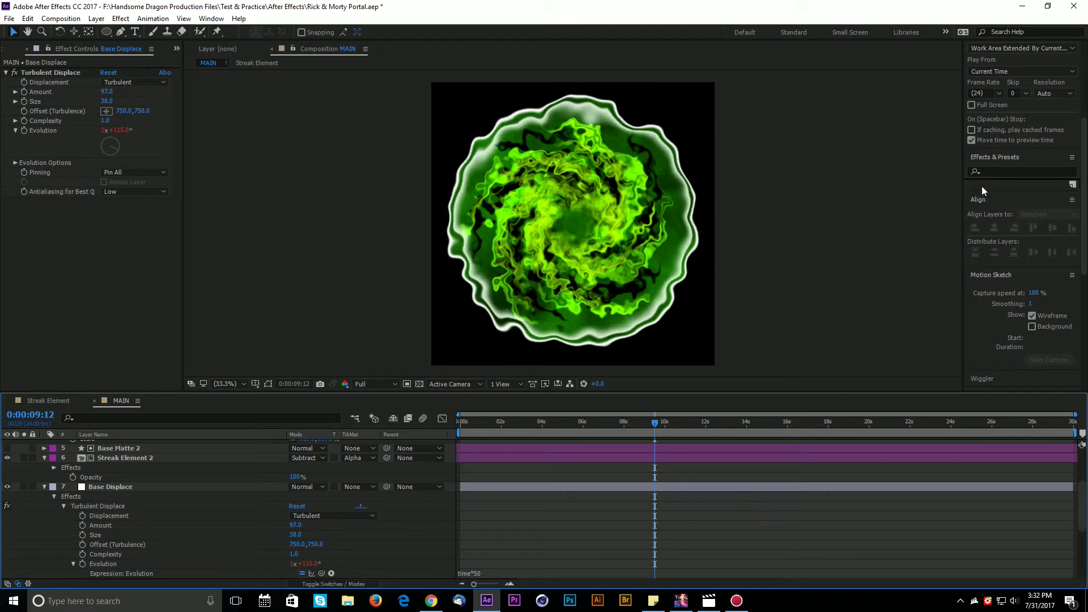
pyautogui.scroll(3, 1033, 149)
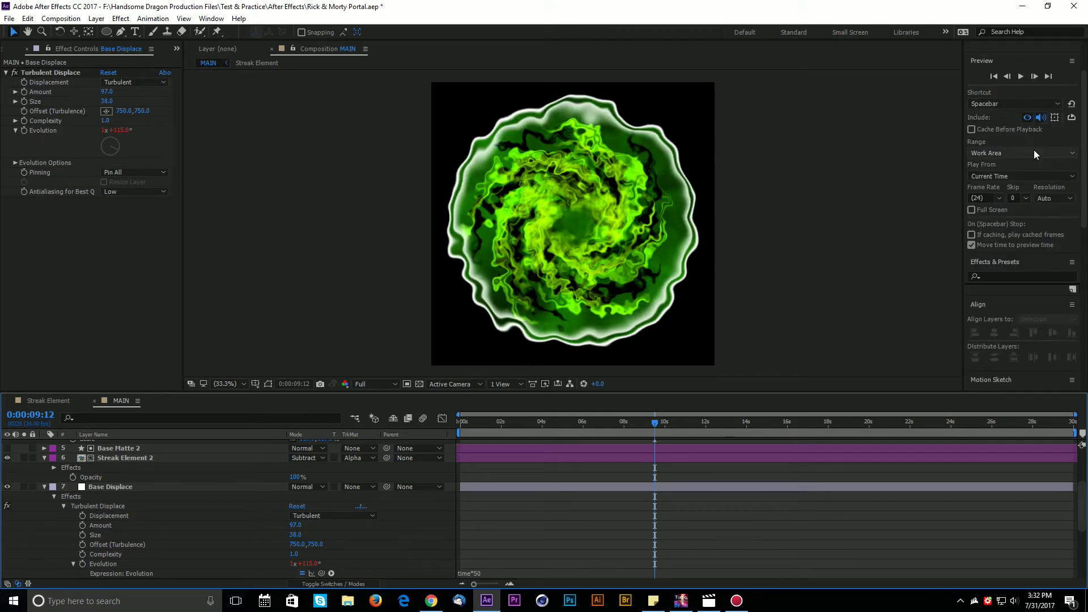
# Preview the wobbling portal rim at Half resolution, scrubbing to about 10:09 and playing back.
pyautogui.click(1020, 77)
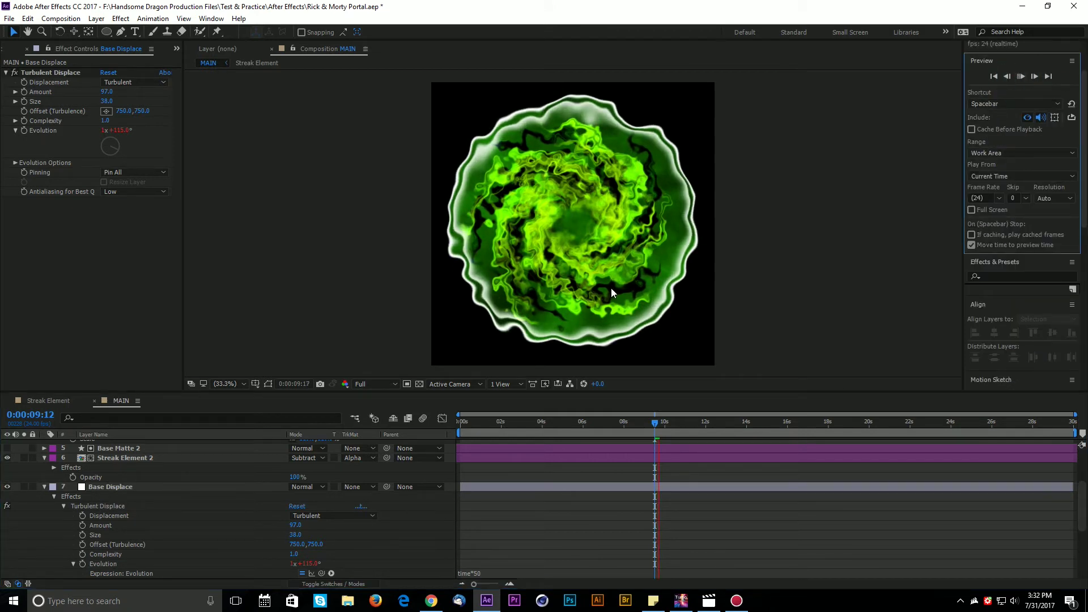
pyautogui.click(374, 384)
pyautogui.click(377, 426)
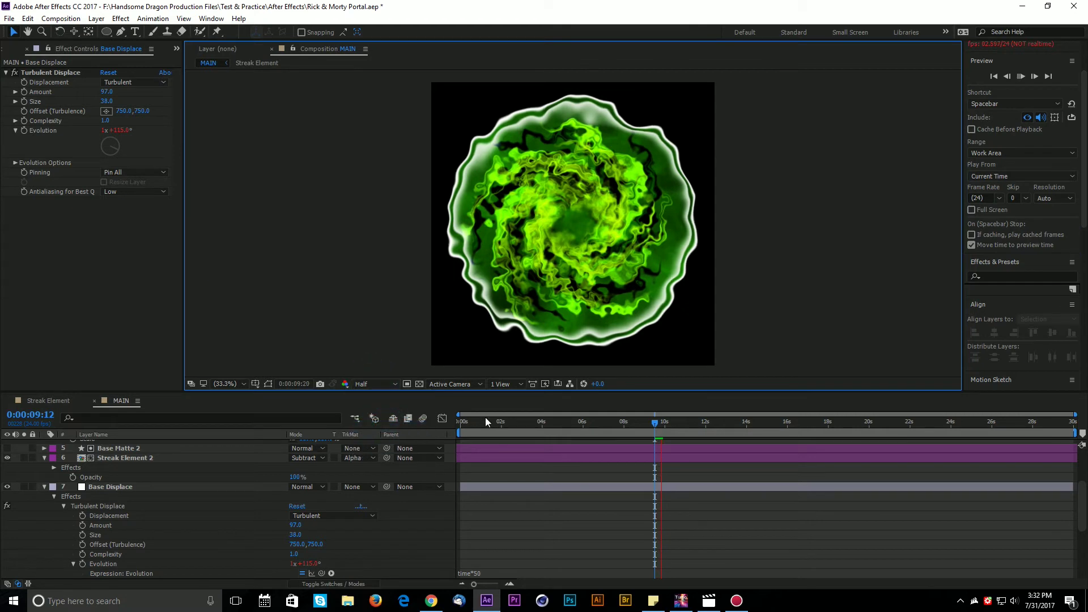
pyautogui.click(479, 427)
pyautogui.moveTo(480, 427); pyautogui.dragTo(682, 420)
pyautogui.press('space')
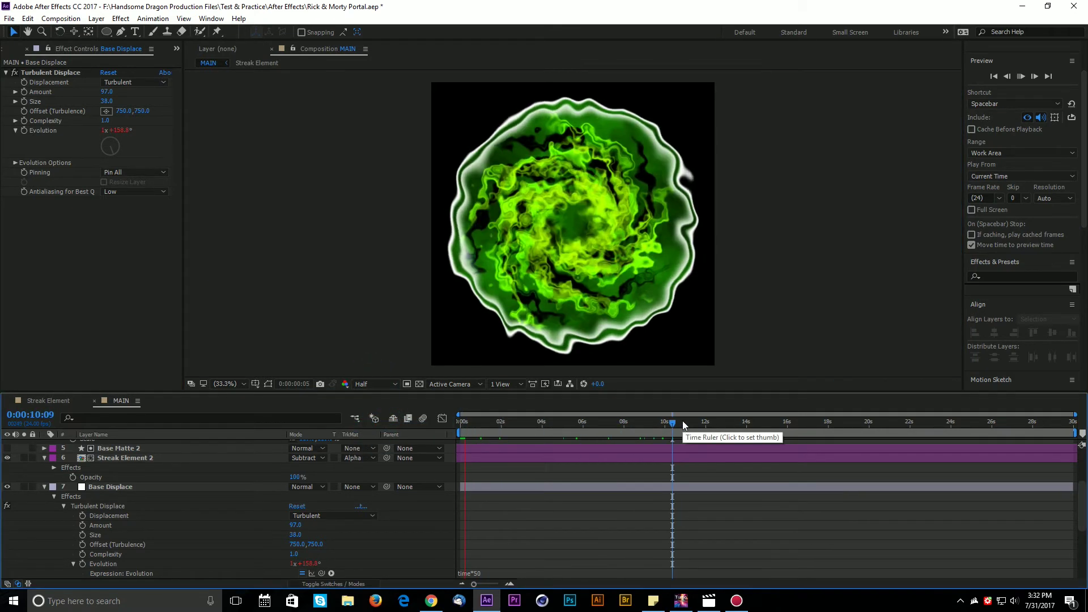
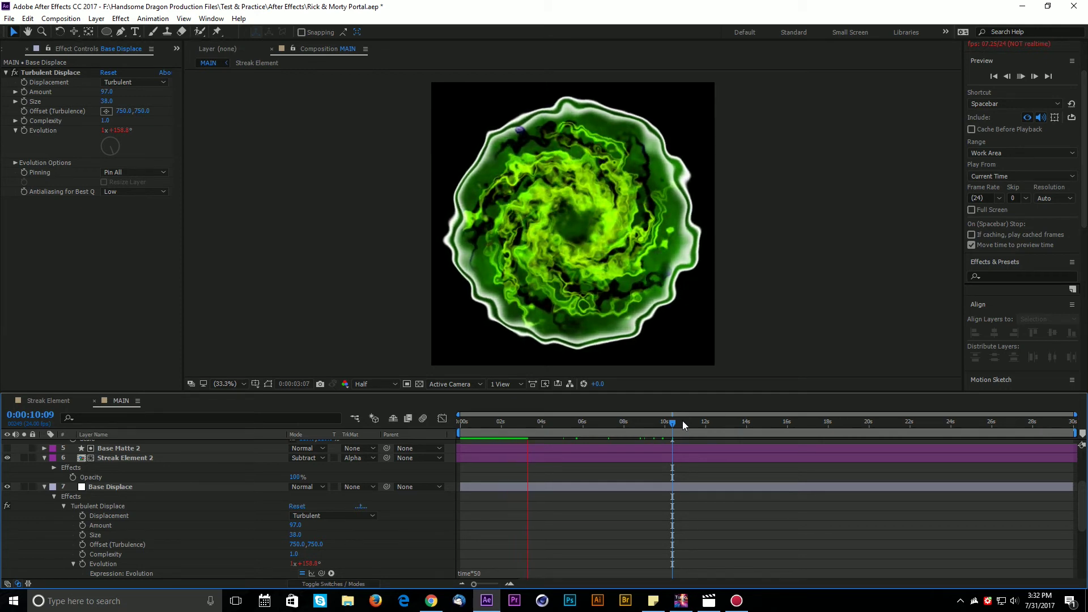
# Stop playback and duplicate the Streak Element comp in the Project panel as Streak Element 2.
pyautogui.click(502, 423)
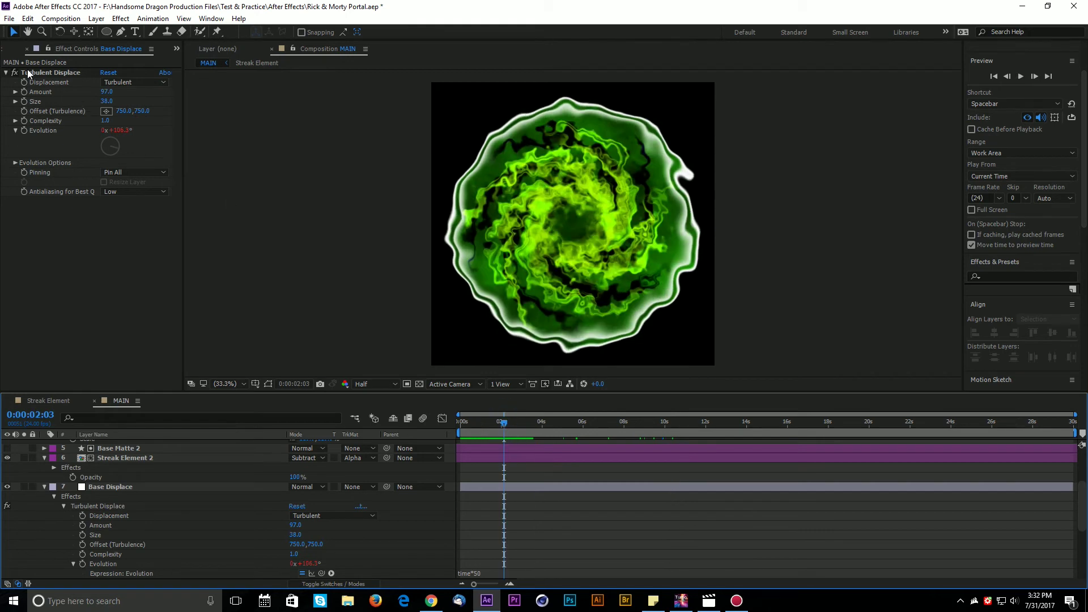
pyautogui.click(7, 50)
pyautogui.click(45, 273)
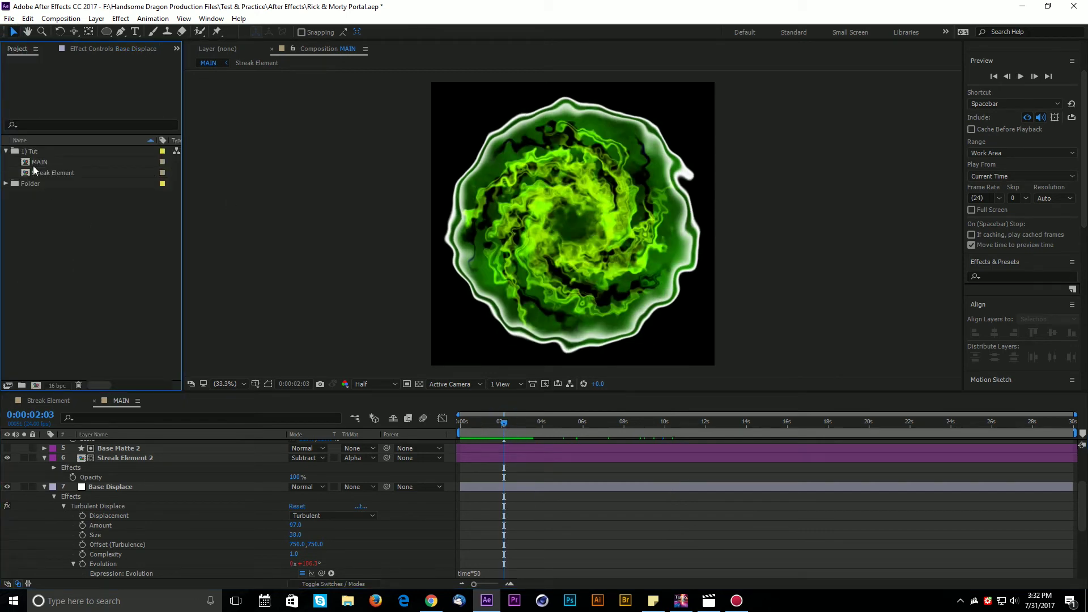
pyautogui.click(35, 172)
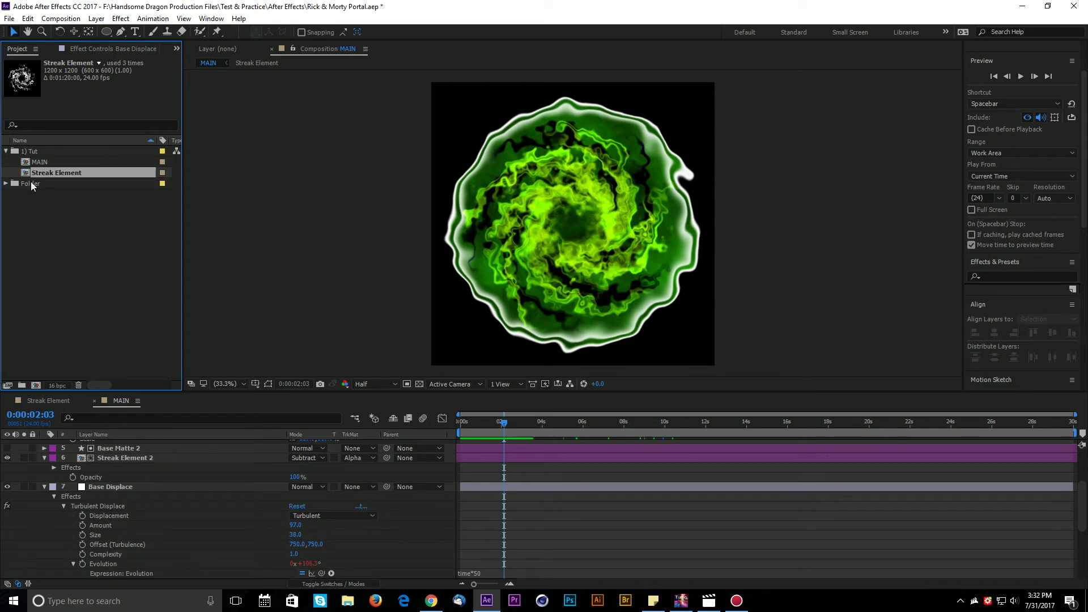
pyautogui.hotkey('ctrl', 'd')
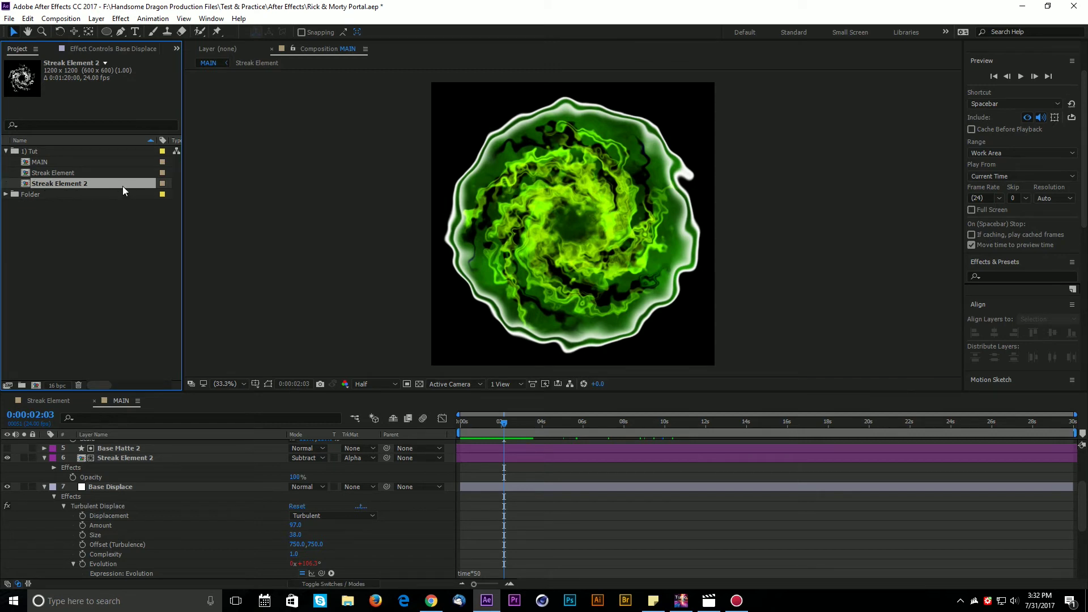
# In Streak Element 2, set the Streak layer to No Track Matte and delete the Center Matte layer.
pyautogui.doubleClick(27, 183)
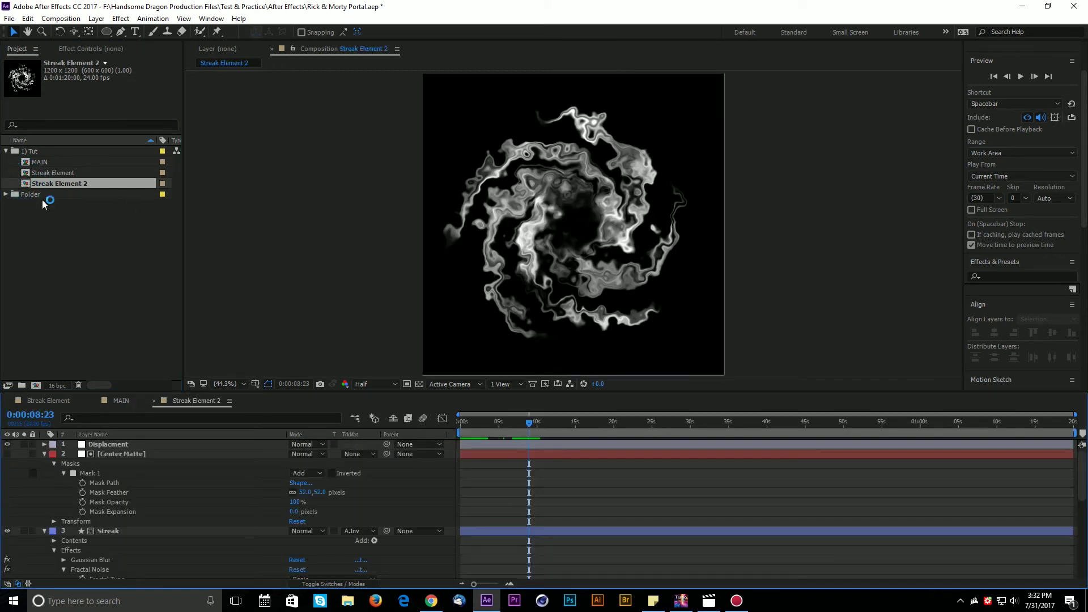
pyautogui.click(121, 456)
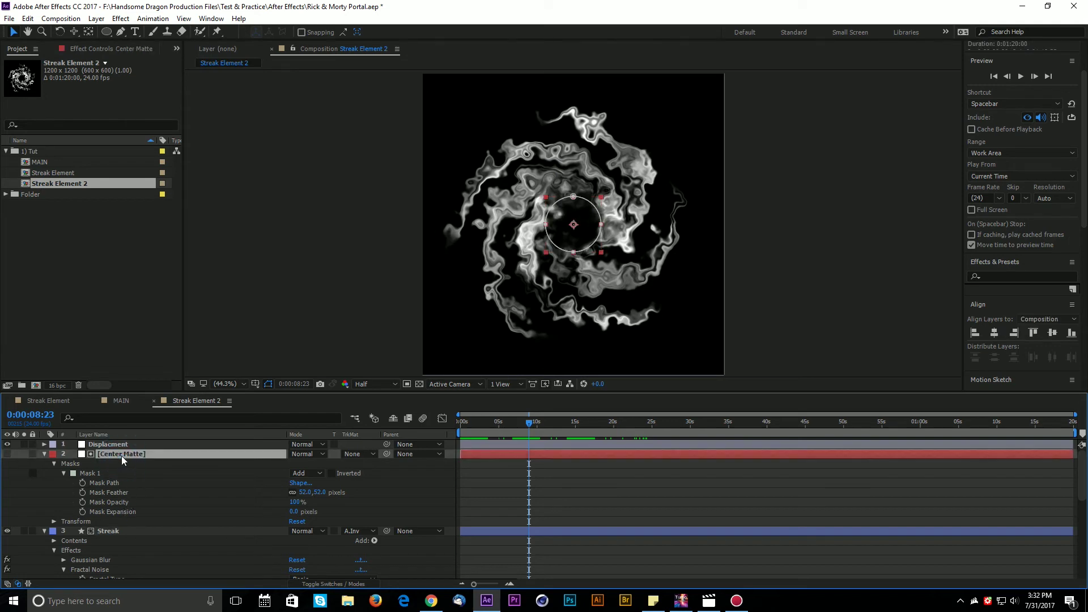
pyautogui.press('Delete')
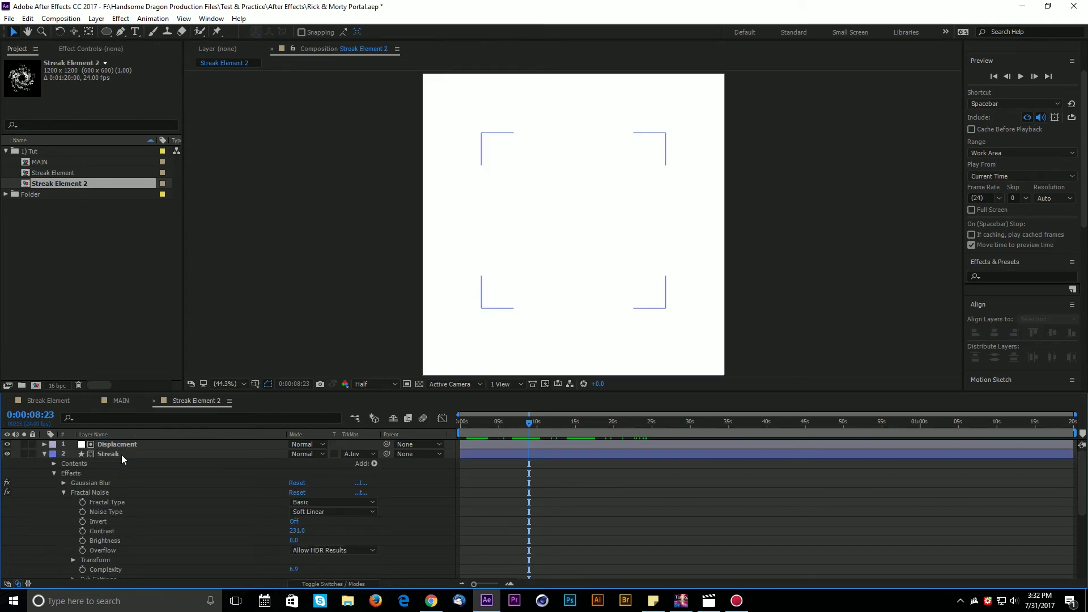
pyautogui.hotkey('ctrl', 'z')
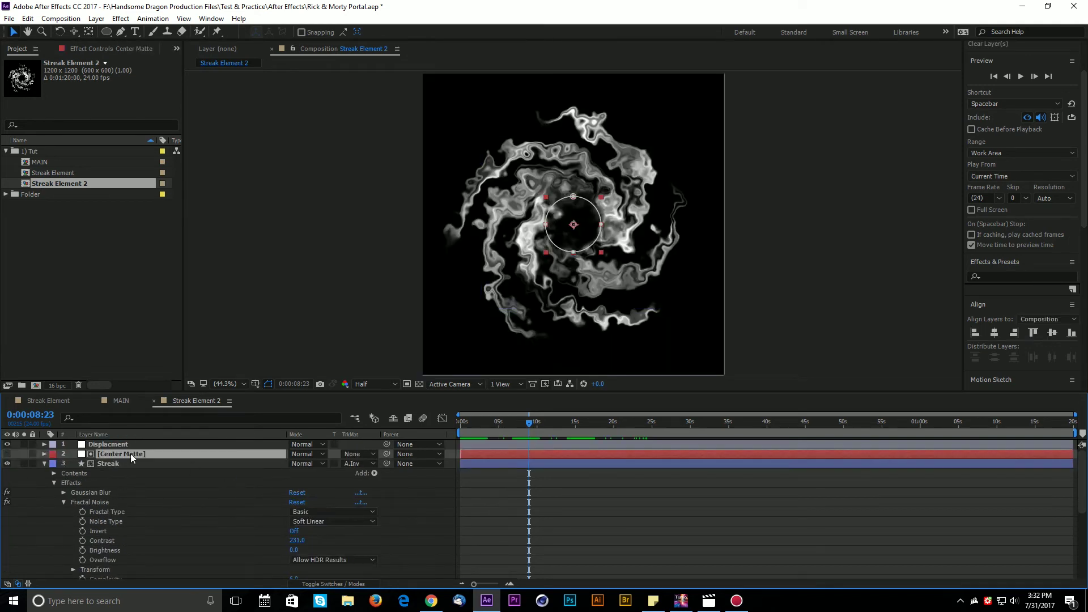
pyautogui.click(374, 464)
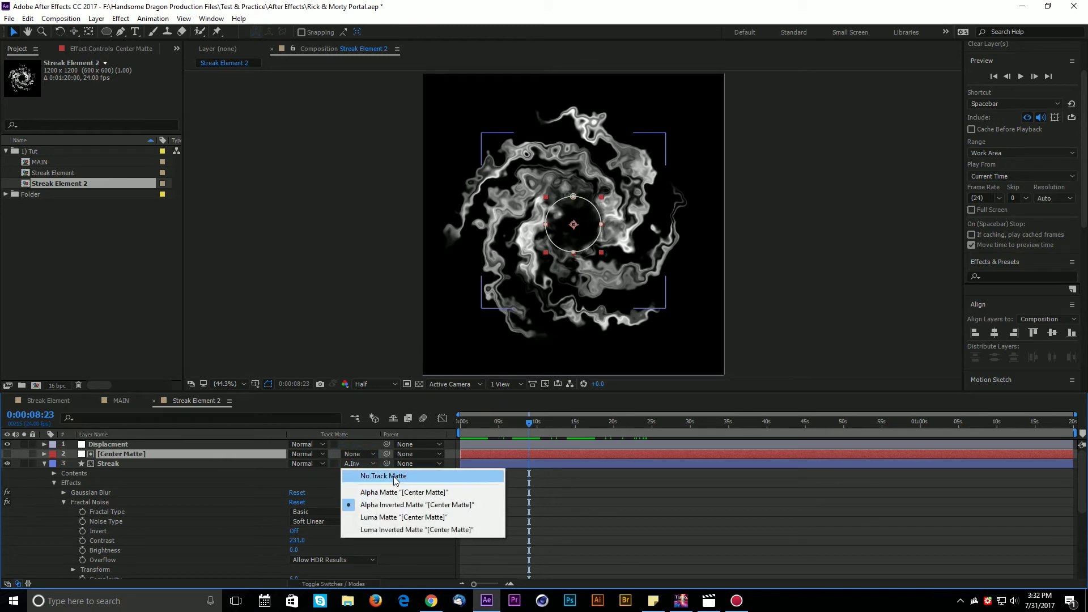
pyautogui.click(109, 468)
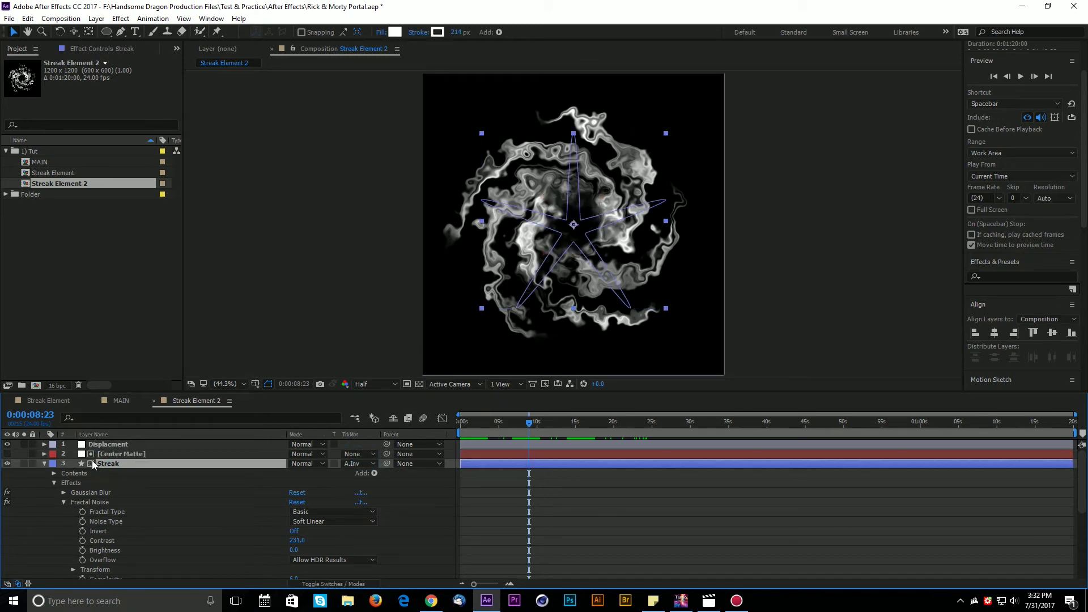
pyautogui.click(358, 464)
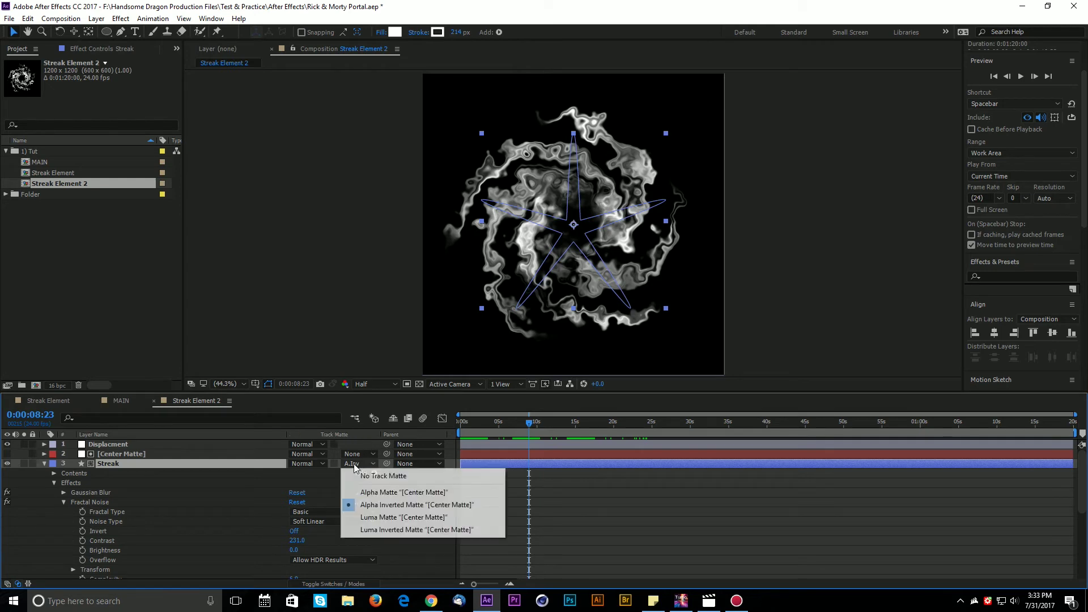
pyautogui.click(377, 474)
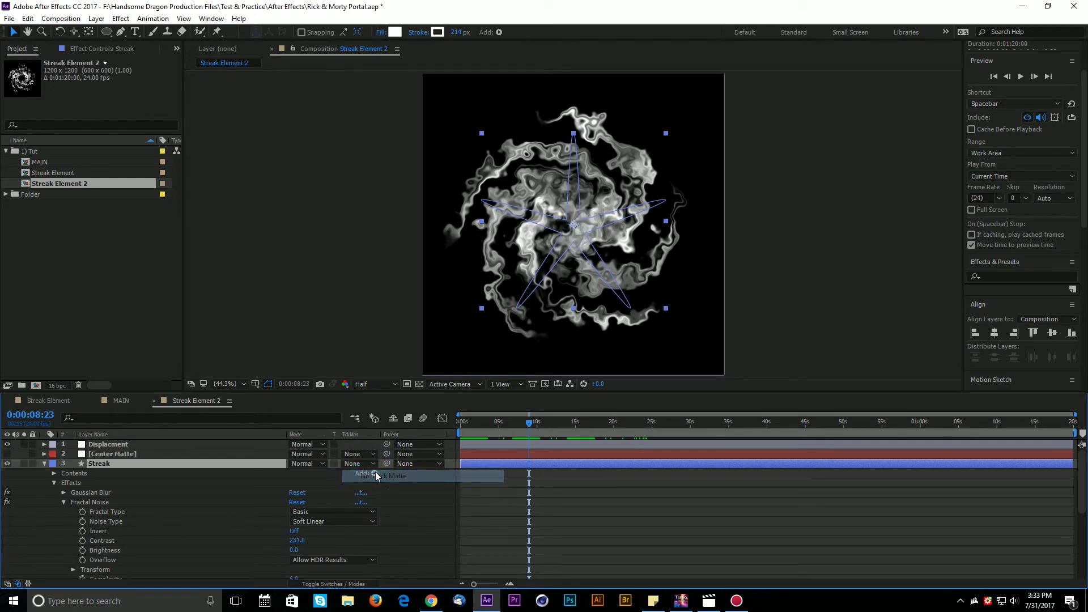
pyautogui.click(121, 456)
pyautogui.press('Delete')
pyautogui.press('End')
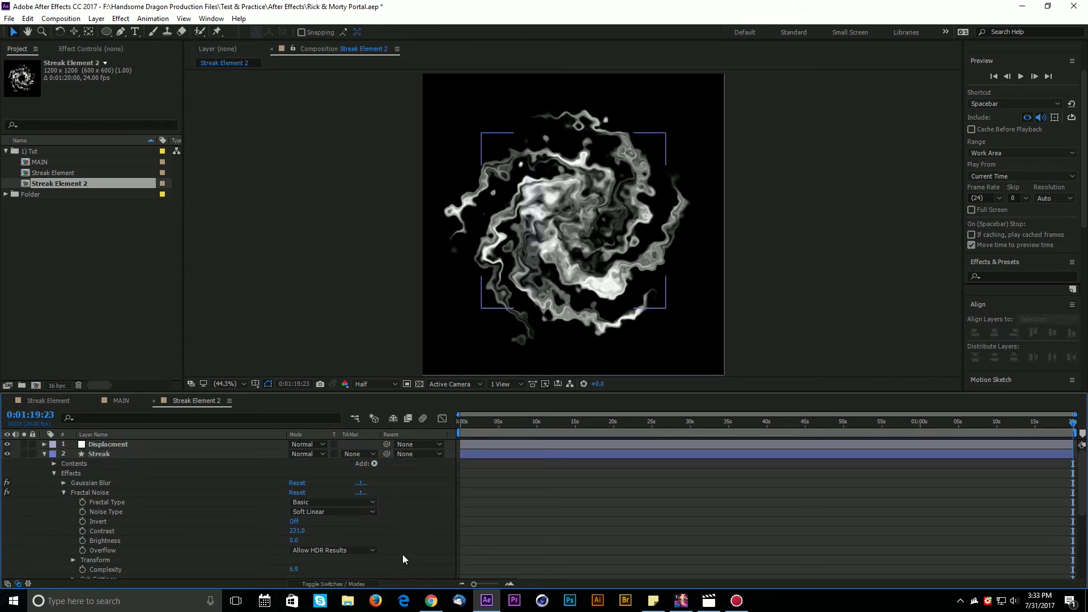
# Increase the Displacment layer's Turbulent Displace Amount and Size.
pyautogui.click(112, 447)
pyautogui.click(91, 49)
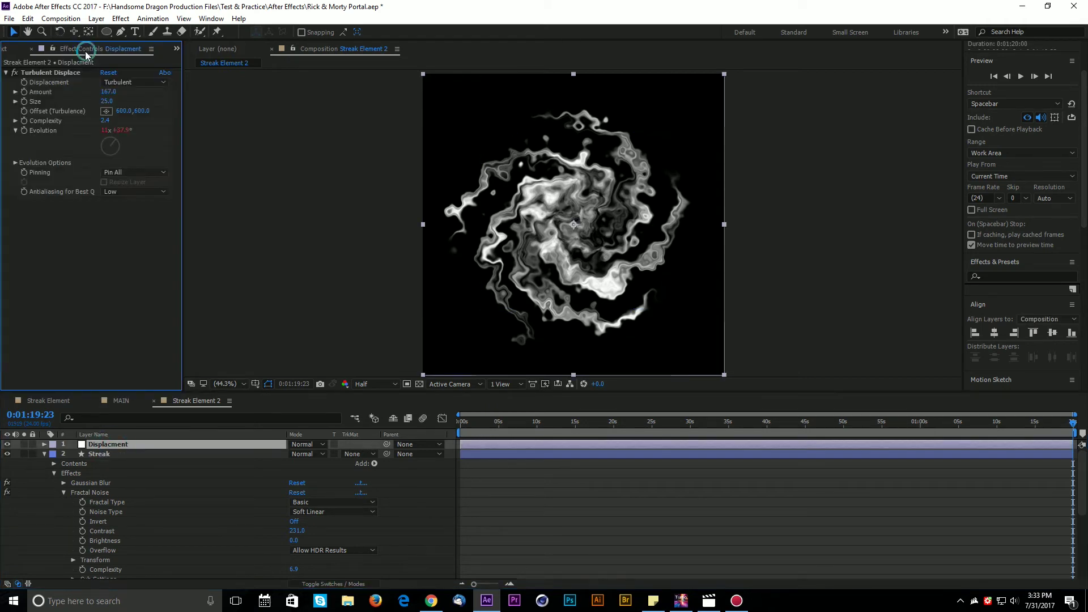
pyautogui.moveTo(106, 107); pyautogui.dragTo(215, 136)
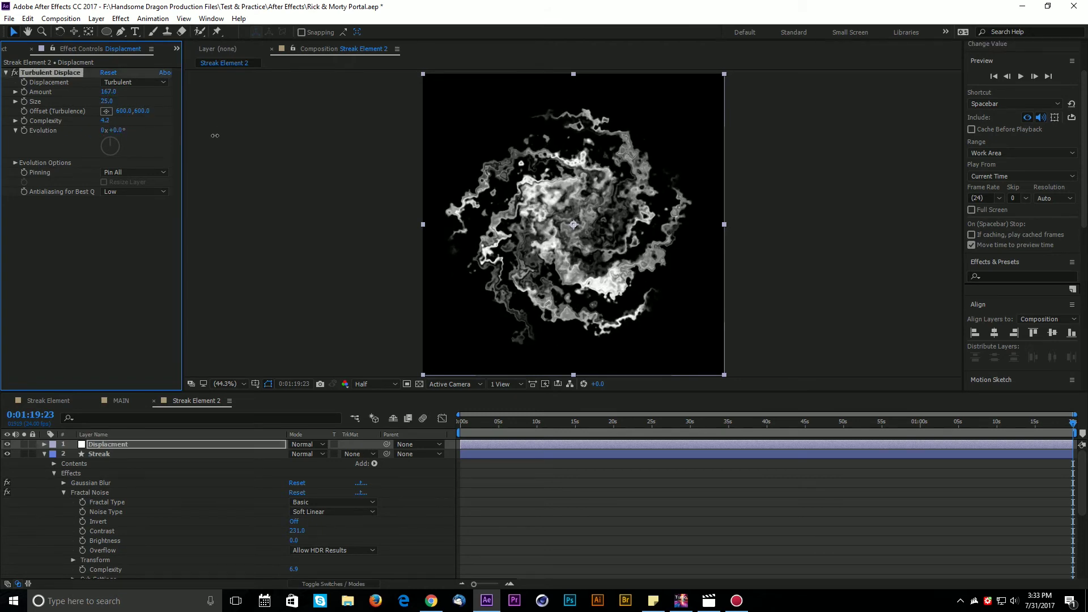
pyautogui.moveTo(116, 93); pyautogui.dragTo(132, 111)
pyautogui.hotkey('ctrl', 'z')
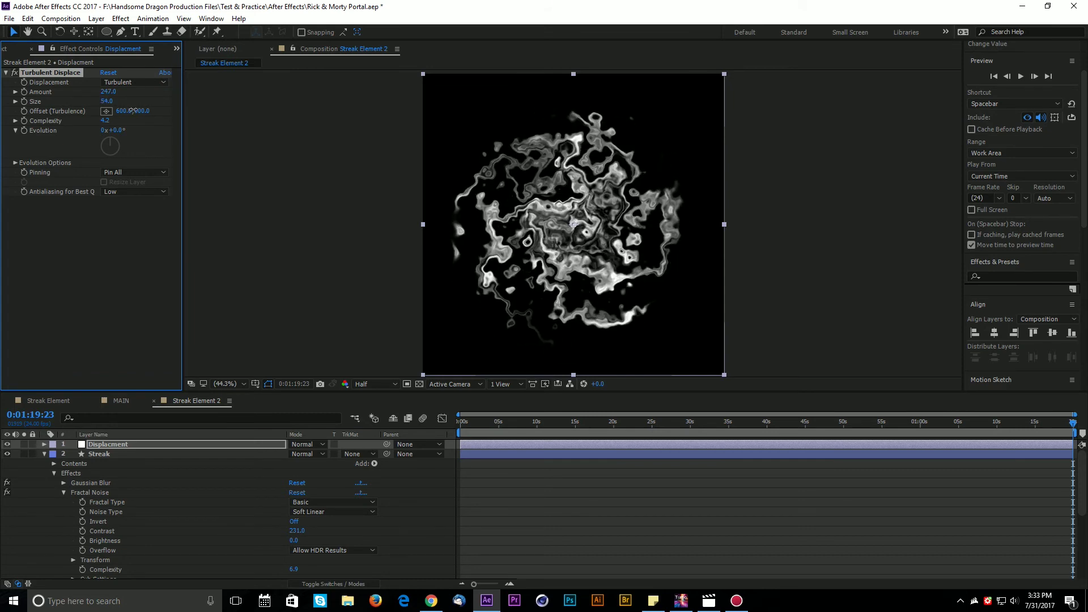
# Widen the Streak star shape's stroke to 352 px.
pyautogui.click(120, 454)
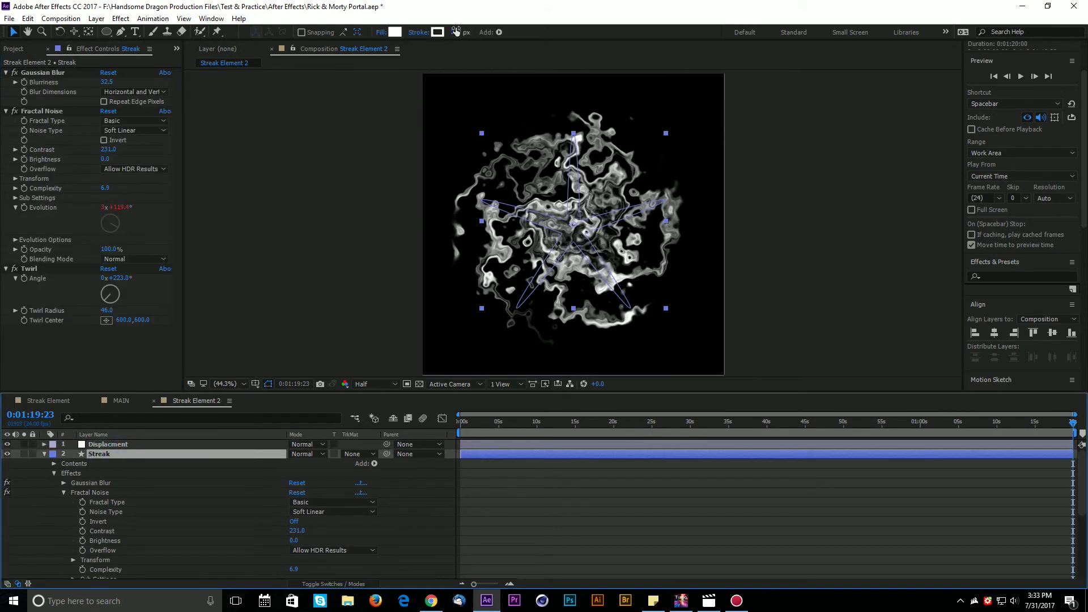
pyautogui.moveTo(482, 32); pyautogui.dragTo(534, 25)
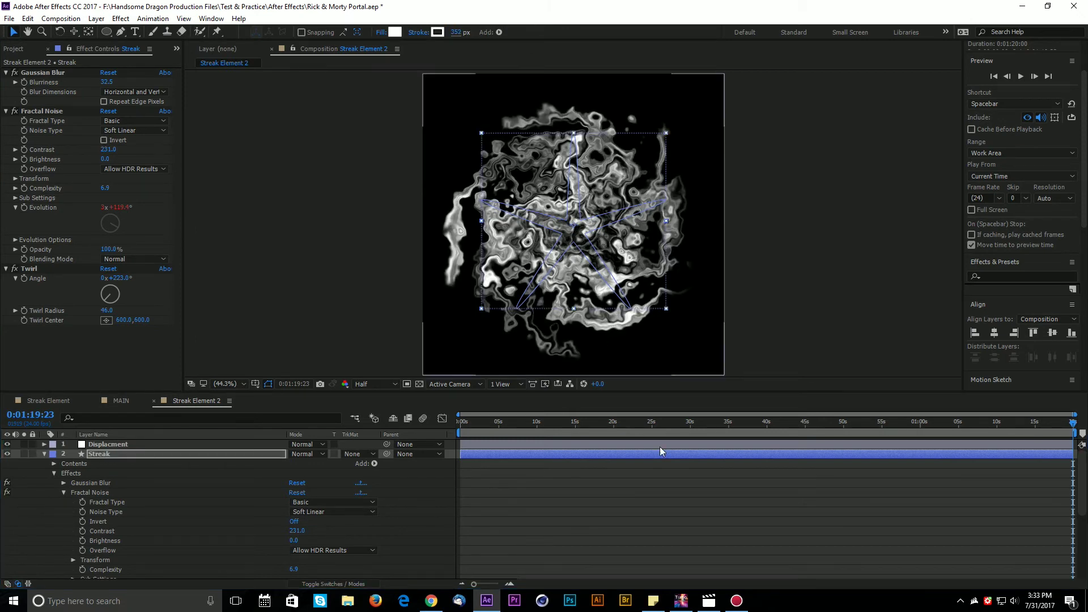
pyautogui.click(618, 545)
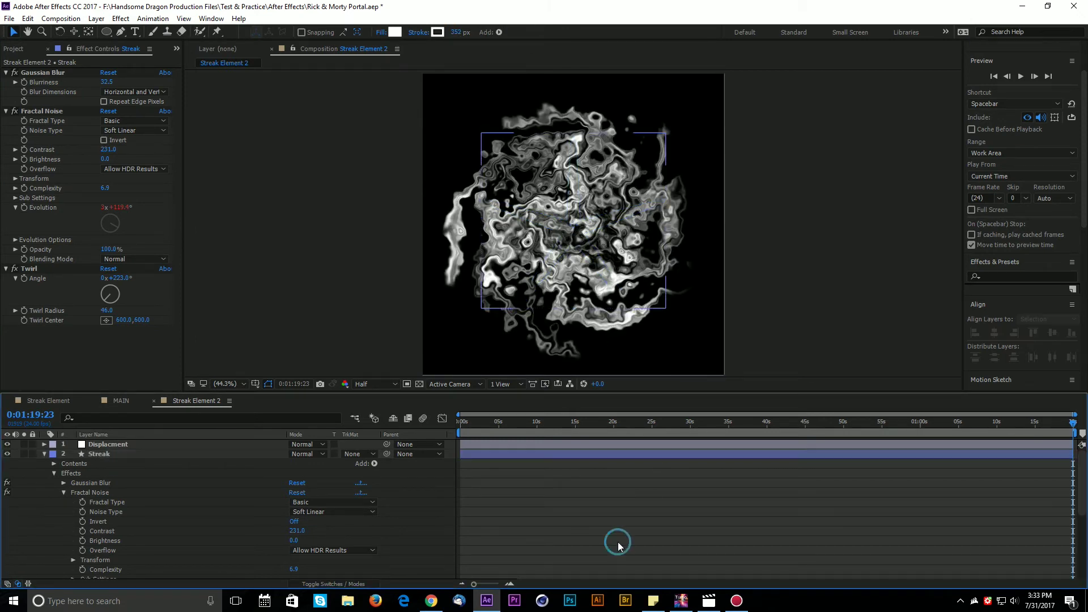
# Add CC Vector Blur to the Streak layer with Type Perpendicular and Amount 103.
pyautogui.rightClick(68, 377)
pyautogui.click(102, 453)
pyautogui.rightClick(92, 374)
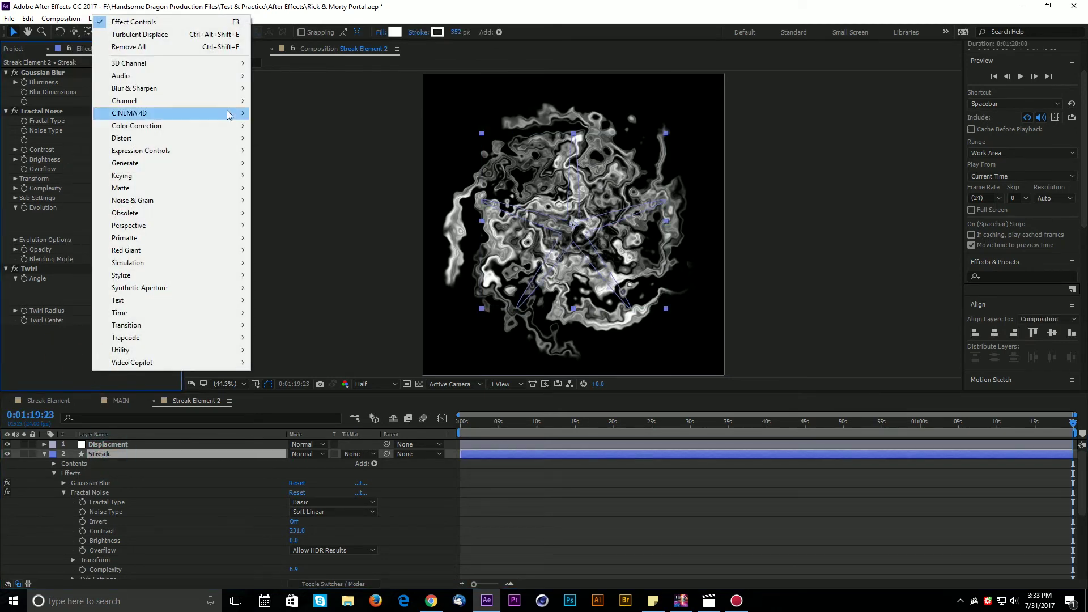
pyautogui.moveTo(189, 90)
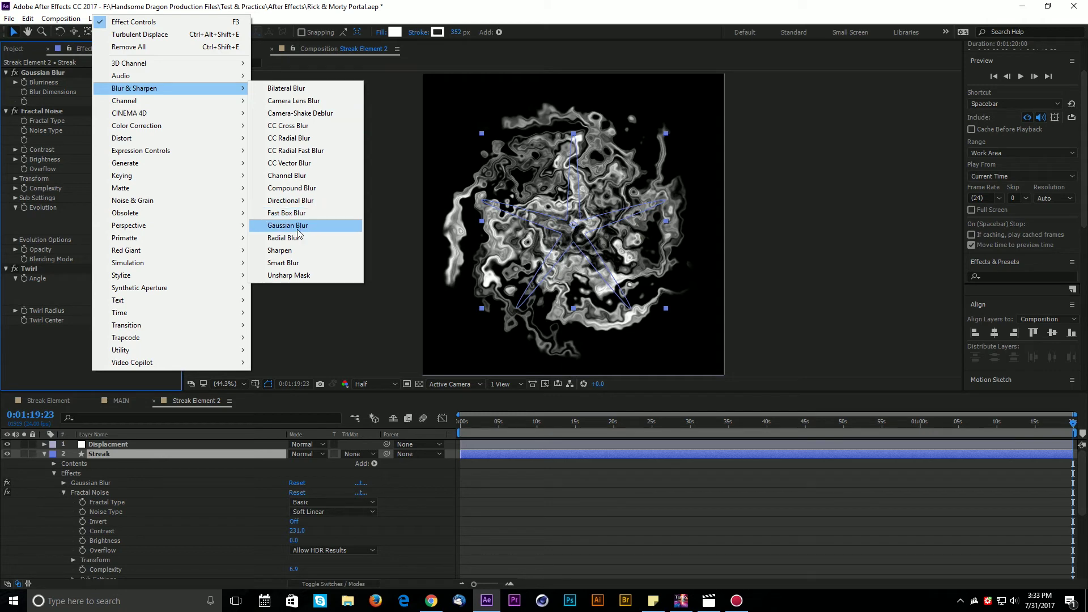
pyautogui.click(294, 163)
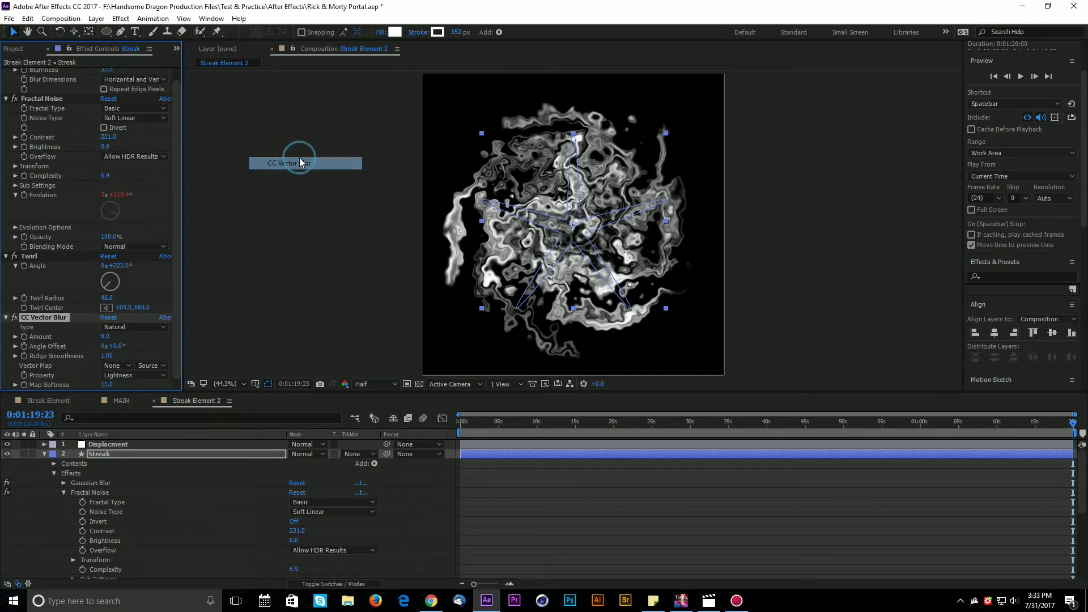
pyautogui.click(113, 336)
pyautogui.moveTo(109, 336)
pyautogui.mouseDown()
pyautogui.moveTo(91, 334)
pyautogui.moveTo(117, 325)
pyautogui.mouseUp()
pyautogui.click(133, 327)
pyautogui.click(151, 365)
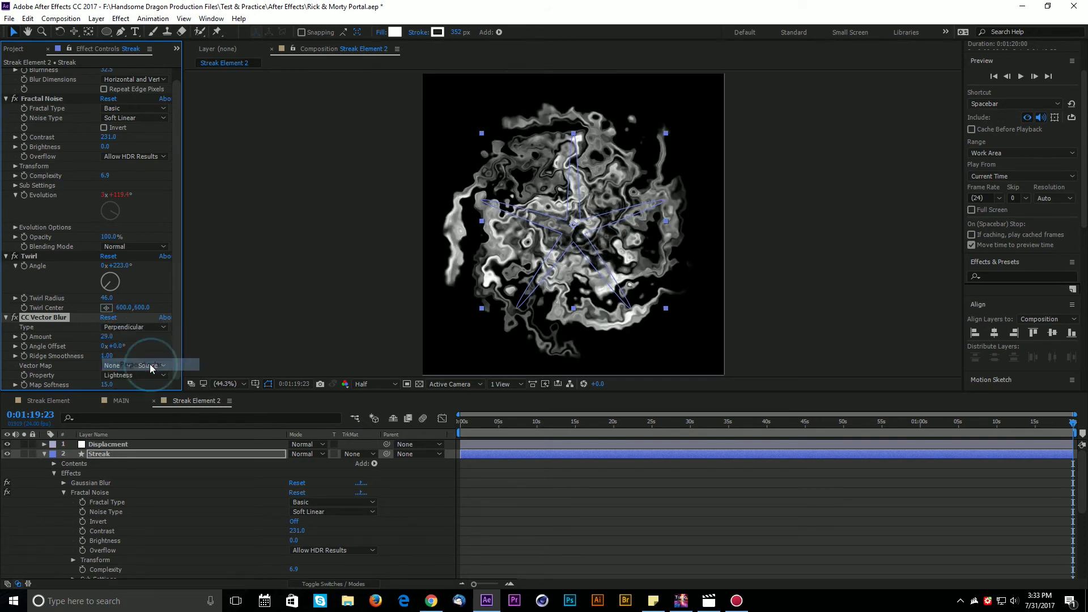
pyautogui.moveTo(106, 337); pyautogui.dragTo(124, 327)
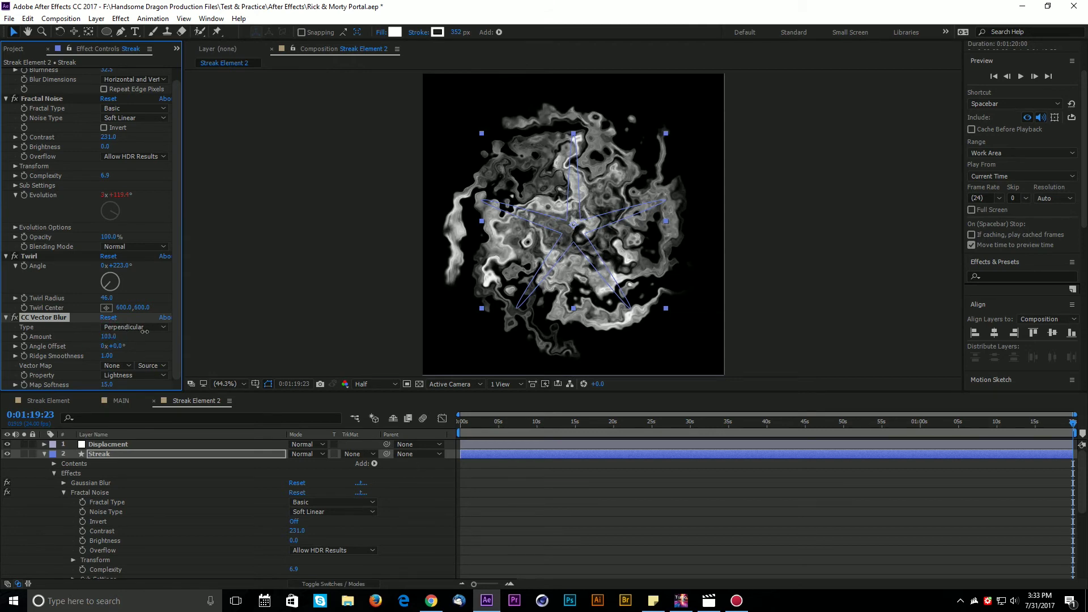
pyautogui.moveTo(471, 423); pyautogui.dragTo(751, 449)
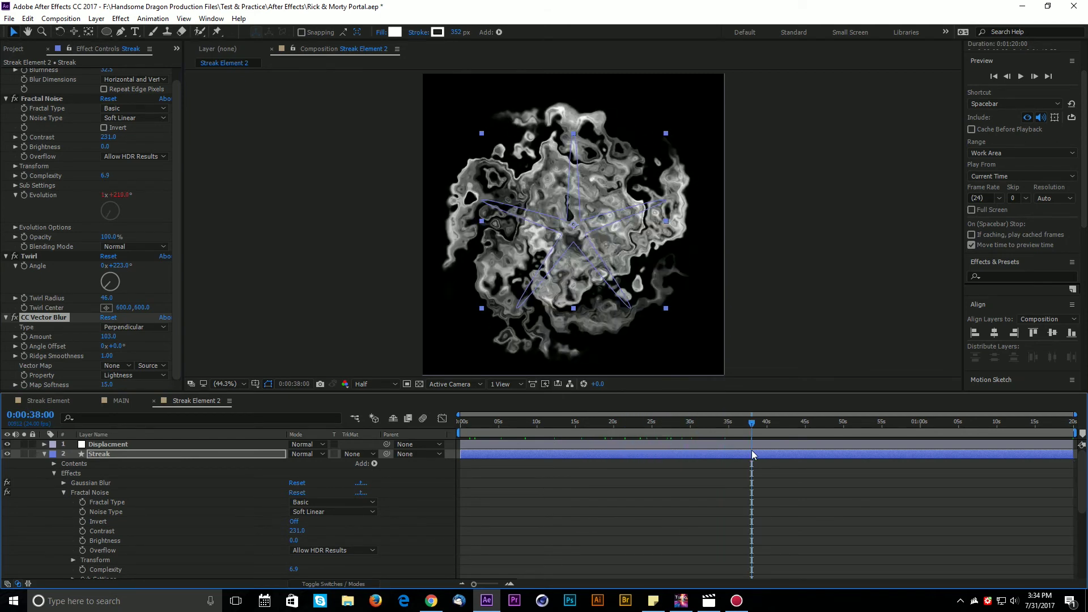
pyautogui.click(630, 490)
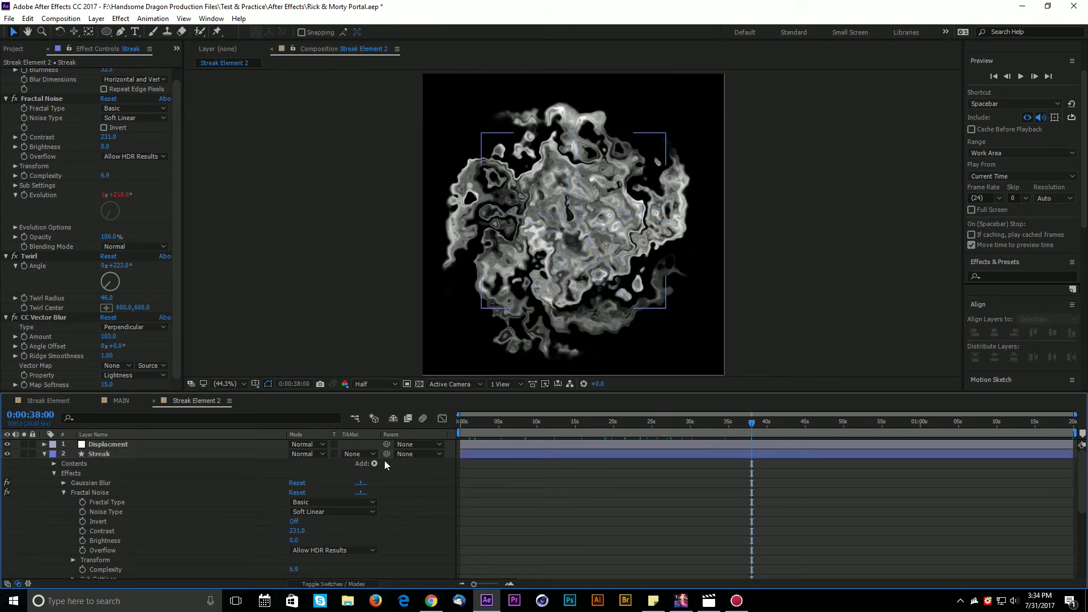
# Switch to the MAIN comp and review the Streak Element 2 layer's Tint effect.
pyautogui.click(41, 403)
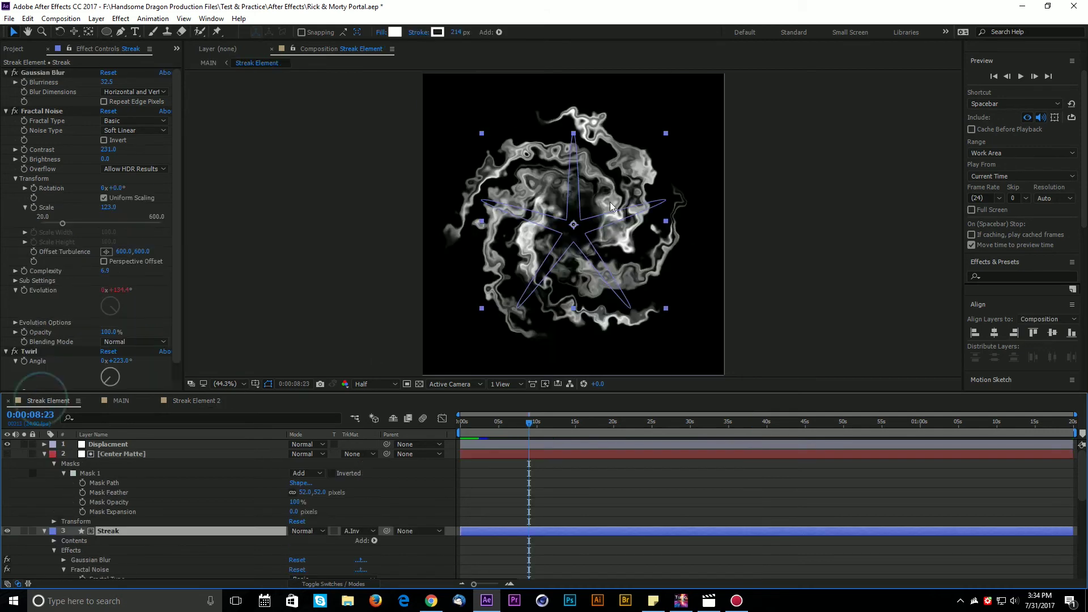
pyautogui.click(121, 401)
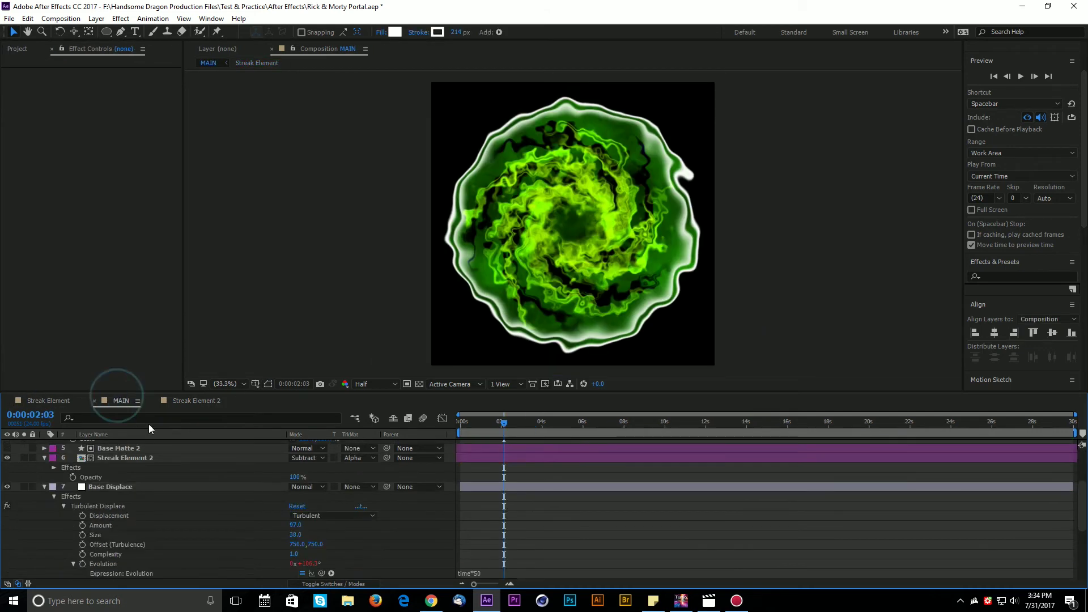
pyautogui.click(17, 48)
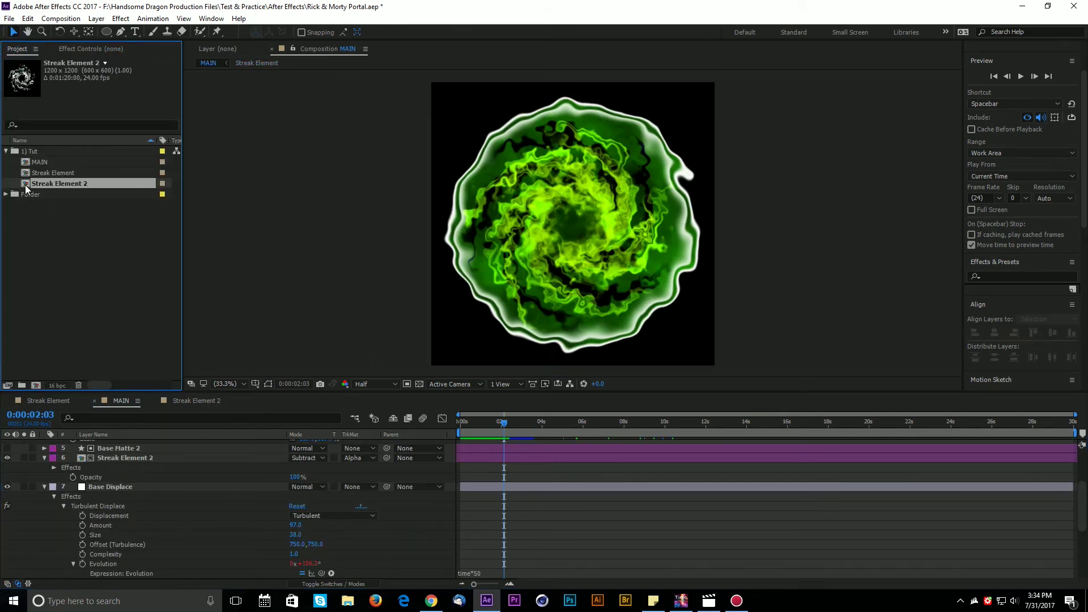
pyautogui.click(127, 459)
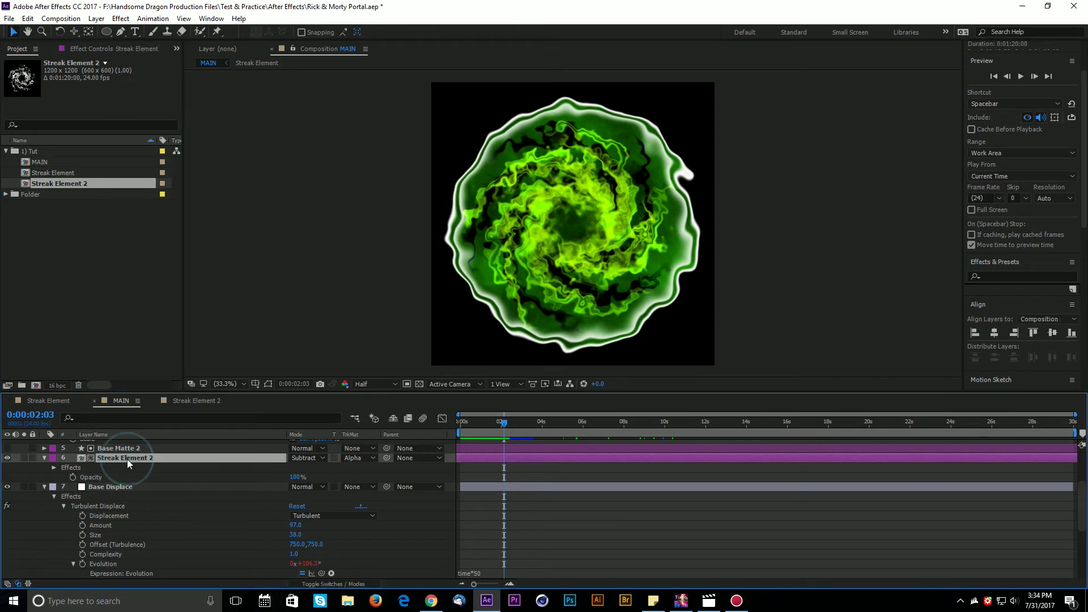
pyautogui.click(108, 50)
pyautogui.click(23, 72)
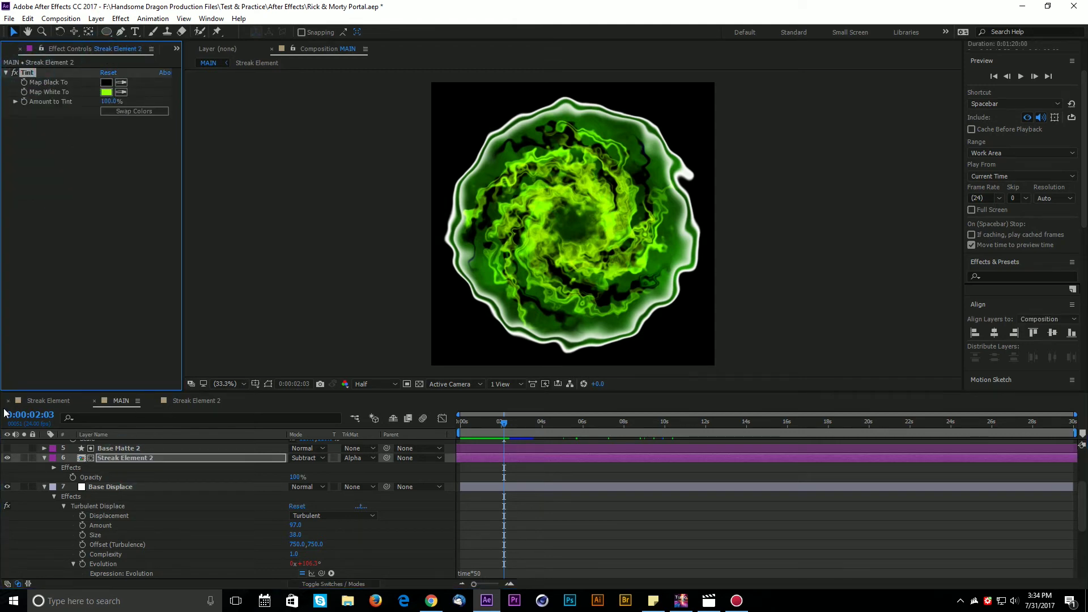
# Drag the Streak Element 2 comp from the Project panel to the top of MAIN's layer stack.
pyautogui.click(34, 399)
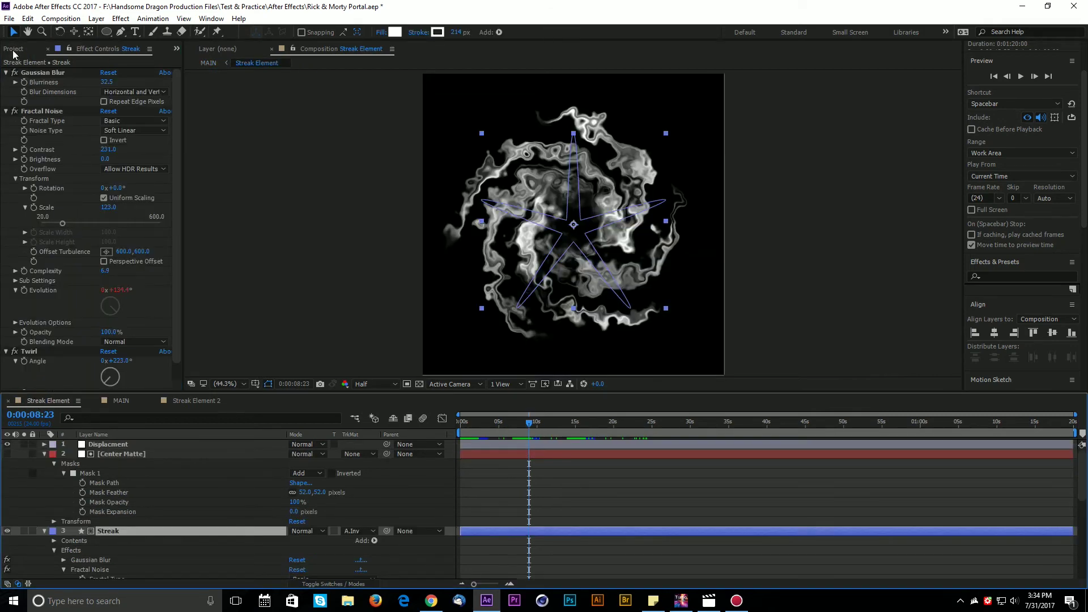
pyautogui.click(15, 50)
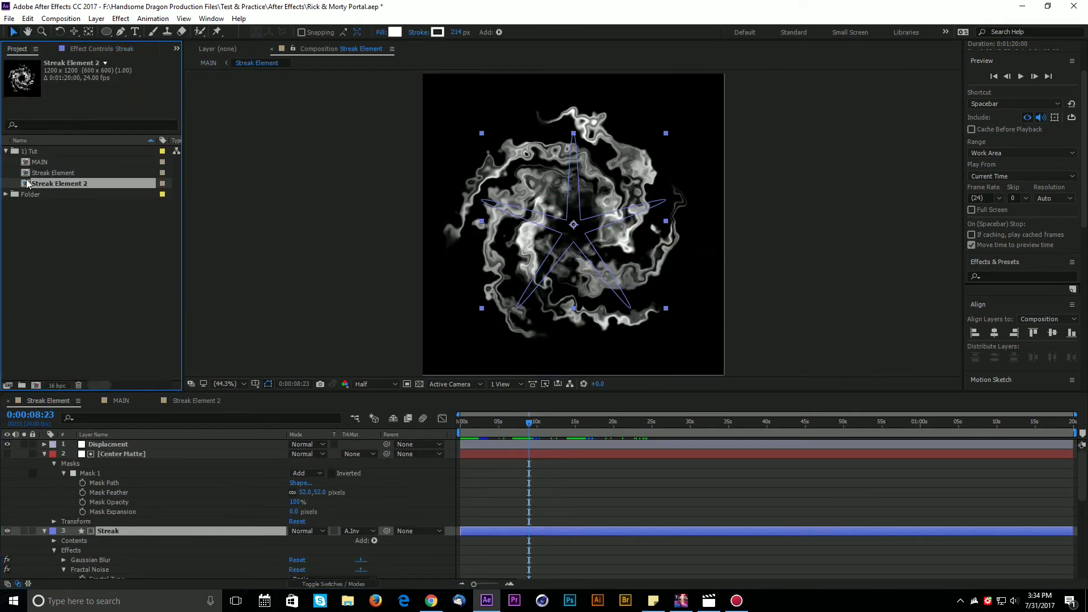
pyautogui.moveTo(26, 187)
pyautogui.mouseDown()
pyautogui.moveTo(111, 258)
pyautogui.moveTo(155, 461)
pyautogui.moveTo(147, 386)
pyautogui.moveTo(47, 193)
pyautogui.mouseUp()
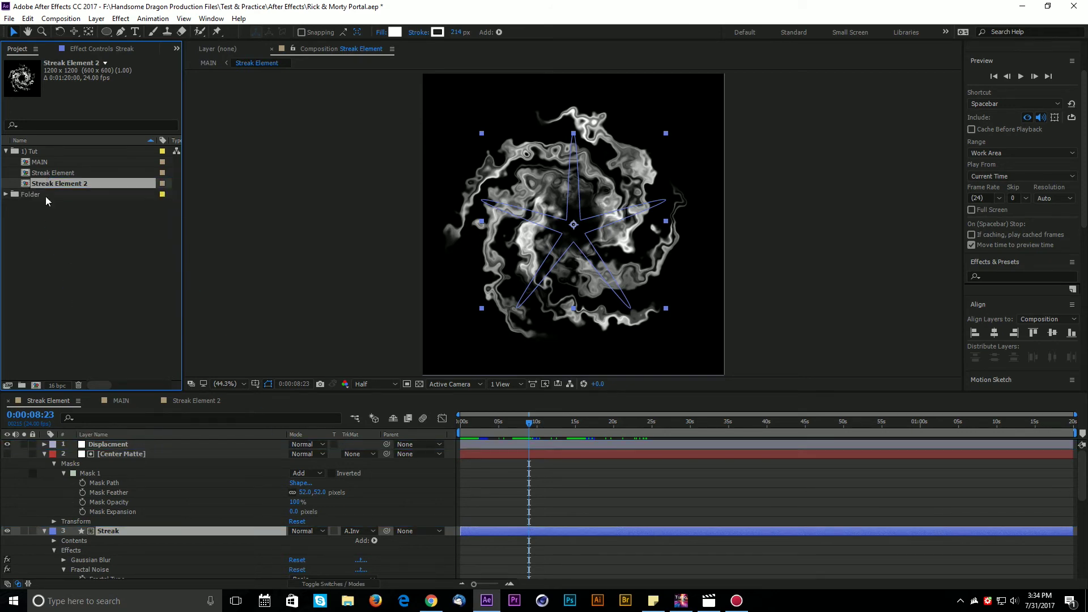
pyautogui.click(121, 401)
pyautogui.moveTo(26, 184)
pyautogui.mouseDown()
pyautogui.moveTo(141, 448)
pyautogui.moveTo(165, 452)
pyautogui.moveTo(157, 446)
pyautogui.mouseUp()
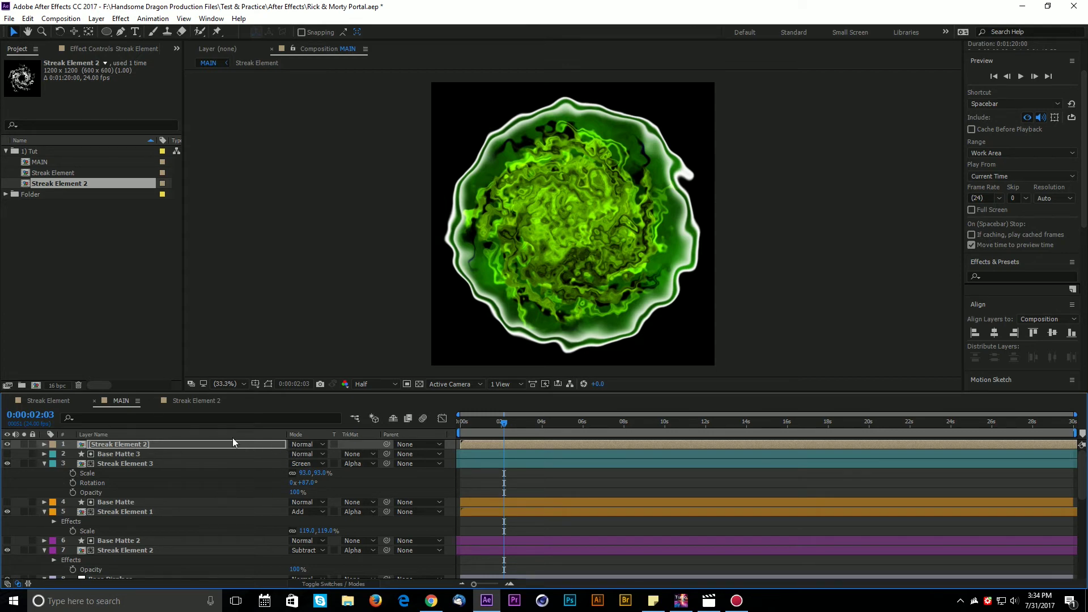
# Cycle the new Streak Element 2 layer's blending mode through to Soft Light, comparing it on and off.
pyautogui.click(110, 444)
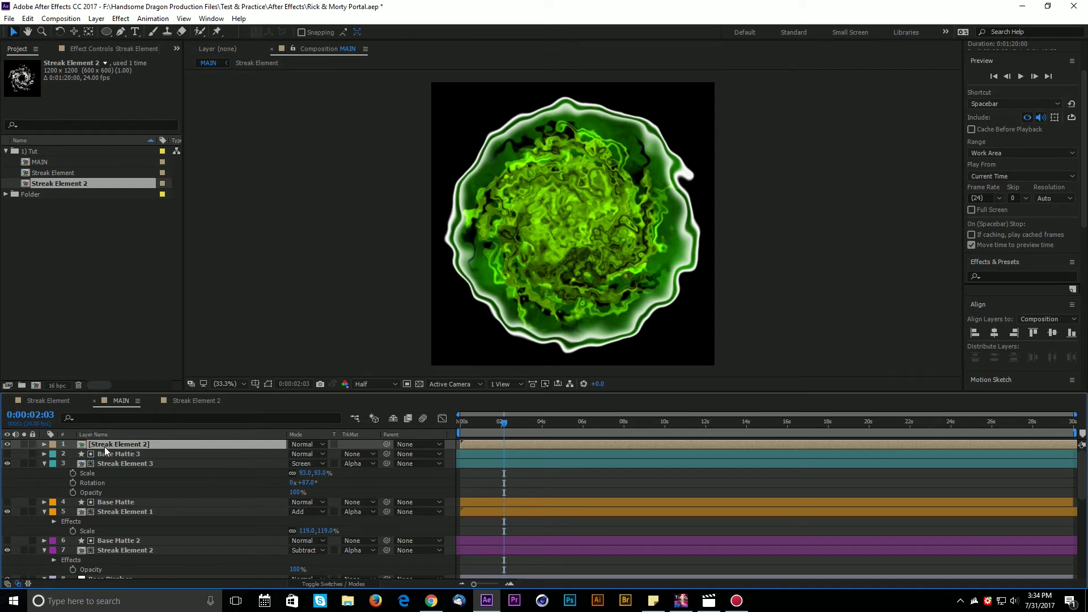
pyautogui.hotkey('shift', '=')
pyautogui.hotkey('shift', '=')
pyautogui.hotkey('shift', '=')
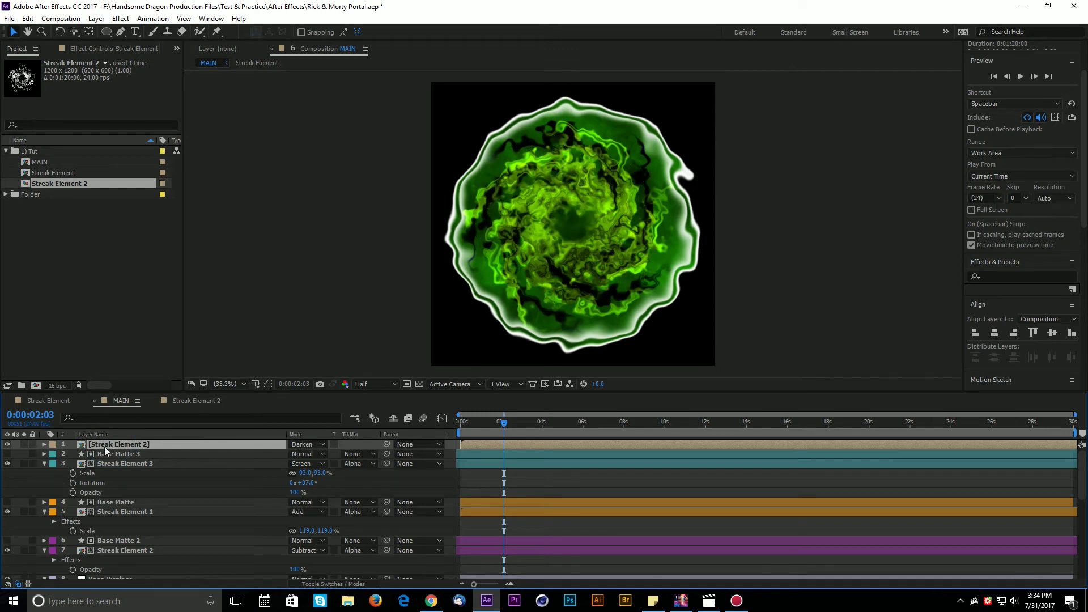
pyautogui.hotkey('shift', '=')
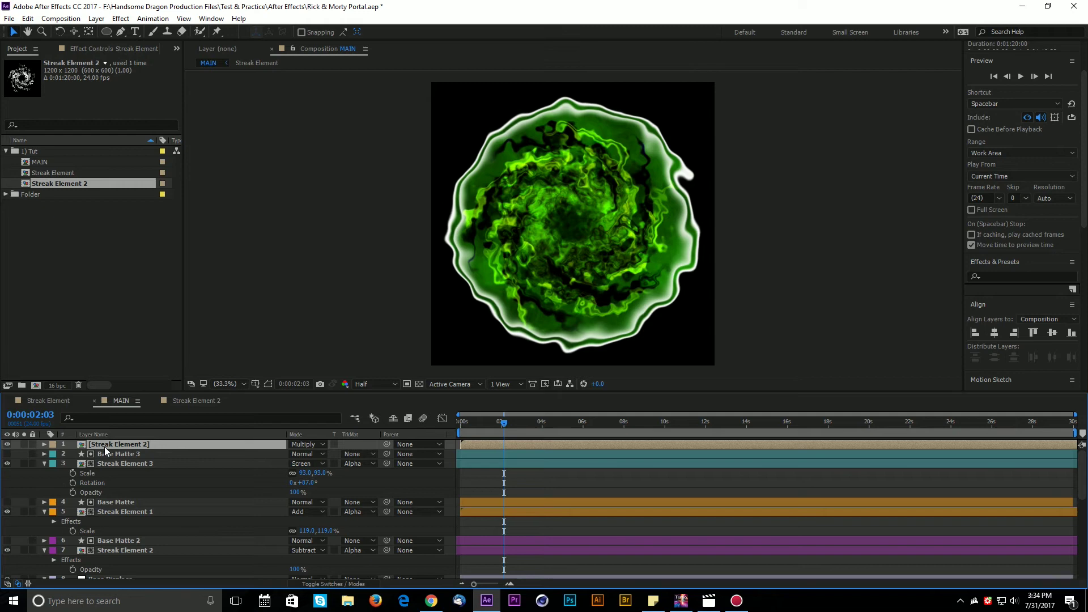
pyautogui.hotkey('shift', '=')
pyautogui.hotkey('shift', '=')
pyautogui.hotkey('shift', '=')
pyautogui.hotkey('shift', '=')
pyautogui.hotkey('shift', '=')
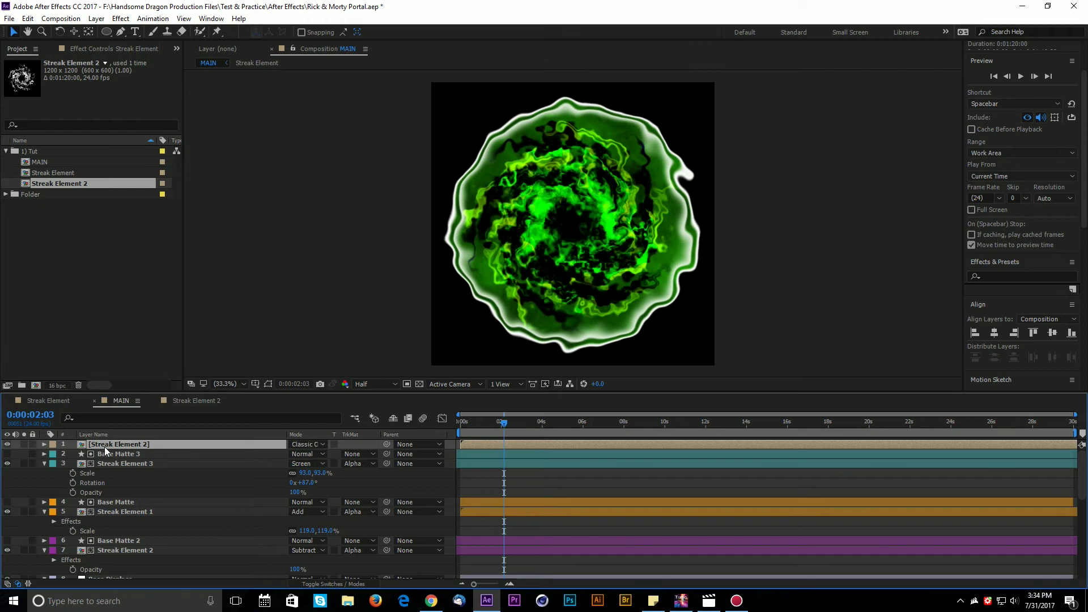
pyautogui.hotkey('shift', '=')
pyautogui.hotkey('shift', '=')
pyautogui.hotkey('shift', '=')
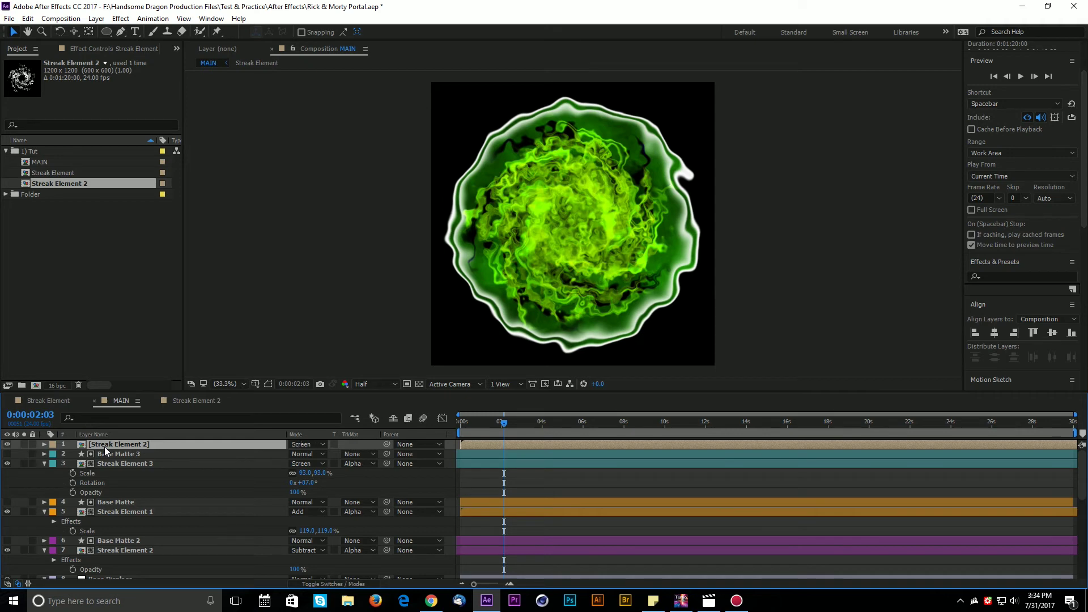
pyautogui.hotkey('shift', '=')
pyautogui.hotkey('shift', '=')
pyautogui.hotkey('shift', '=')
pyautogui.hotkey('shift', '=')
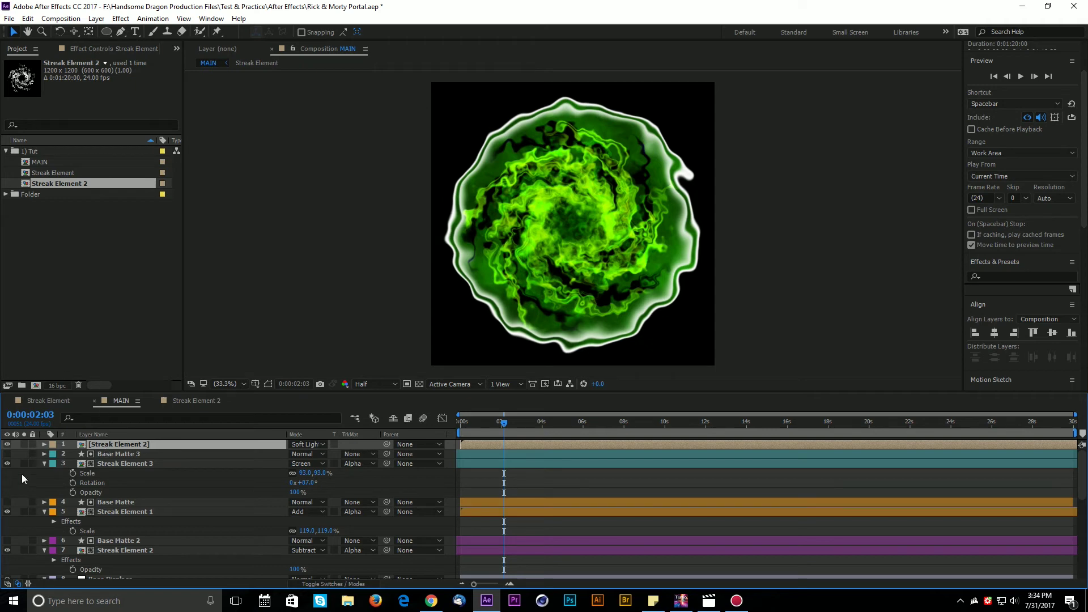
pyautogui.click(7, 444)
pyautogui.click(7, 444)
pyautogui.click(6, 444)
pyautogui.click(7, 444)
pyautogui.click(7, 444)
pyautogui.click(7, 444)
# Set the preview resolution to Full and compare the portal with the Soft Light layer on and off.
pyautogui.press('/')
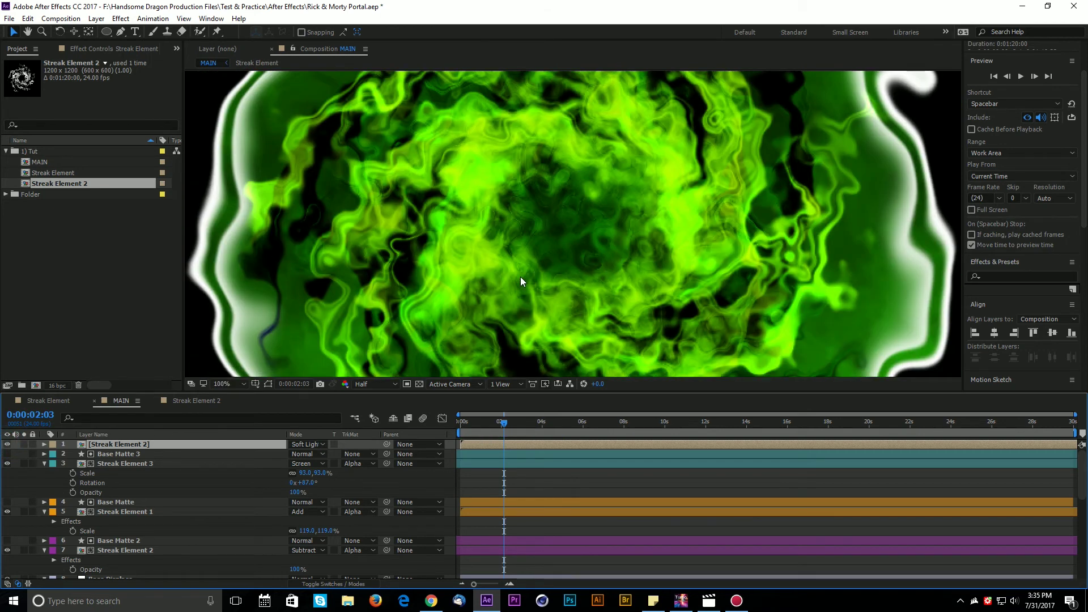
pyautogui.click(377, 384)
pyautogui.click(376, 417)
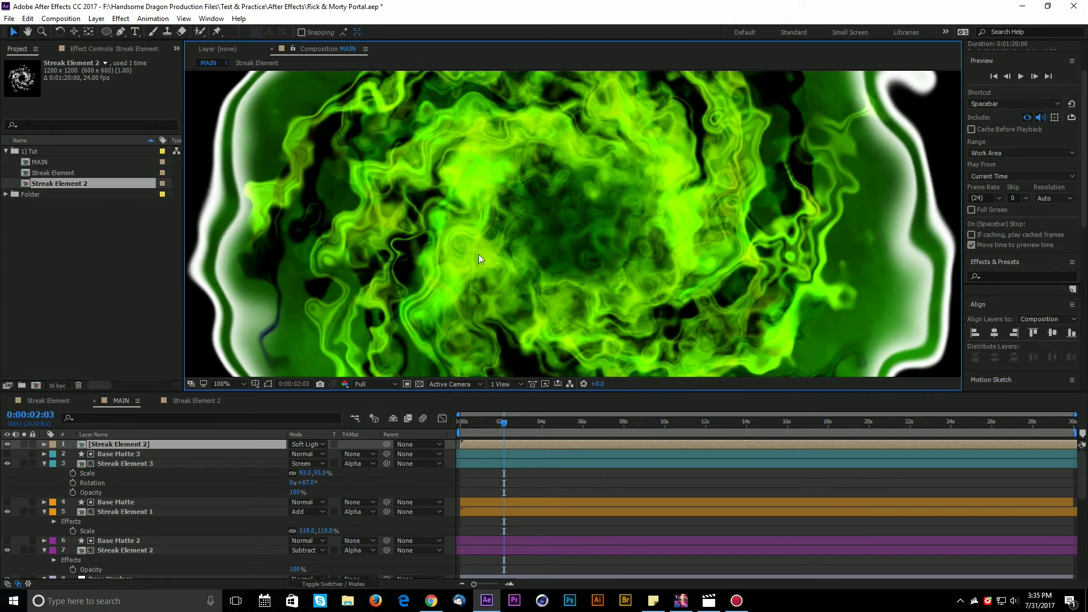
pyautogui.press(',')
pyautogui.press(',')
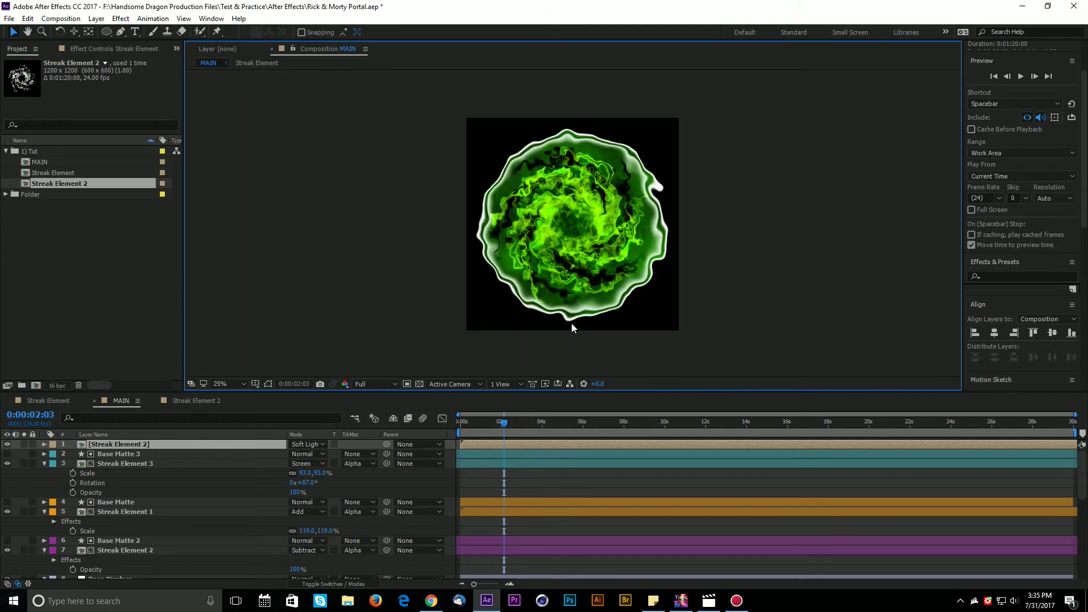
pyautogui.press('.')
pyautogui.click(7, 445)
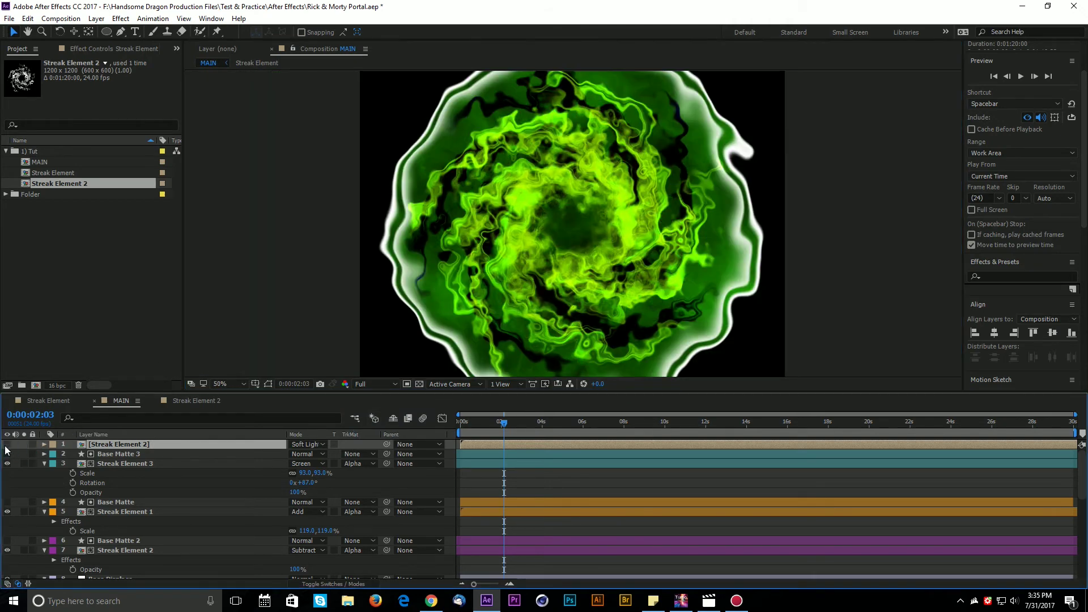
pyautogui.click(8, 445)
pyautogui.click(8, 444)
pyautogui.click(8, 445)
pyautogui.click(8, 445)
pyautogui.click(8, 445)
pyautogui.click(7, 445)
pyautogui.click(7, 445)
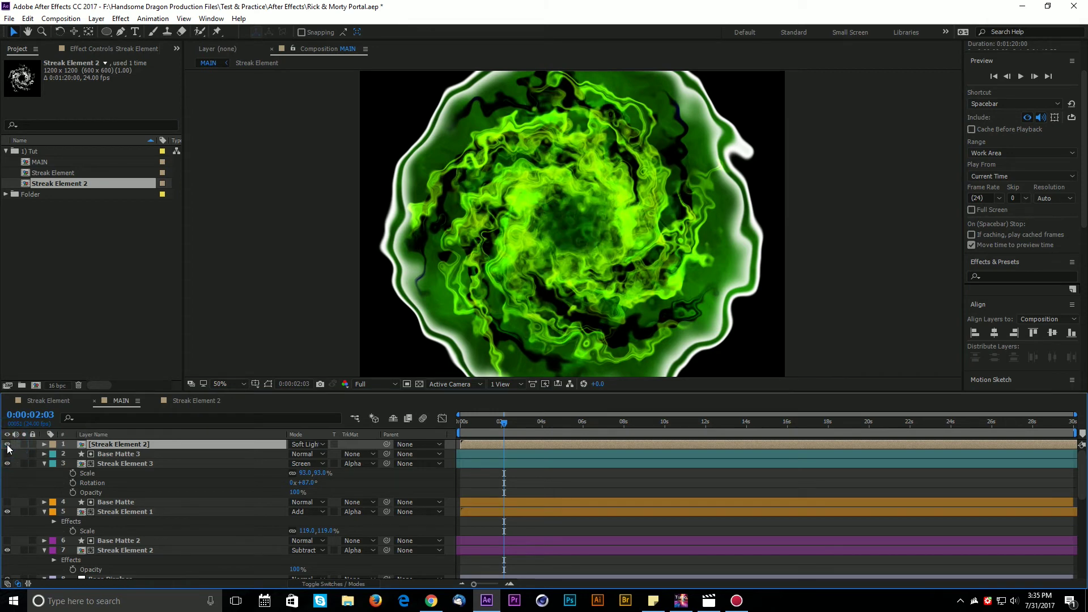
pyautogui.click(8, 444)
pyautogui.click(7, 445)
pyautogui.scroll(-2, 547, 250)
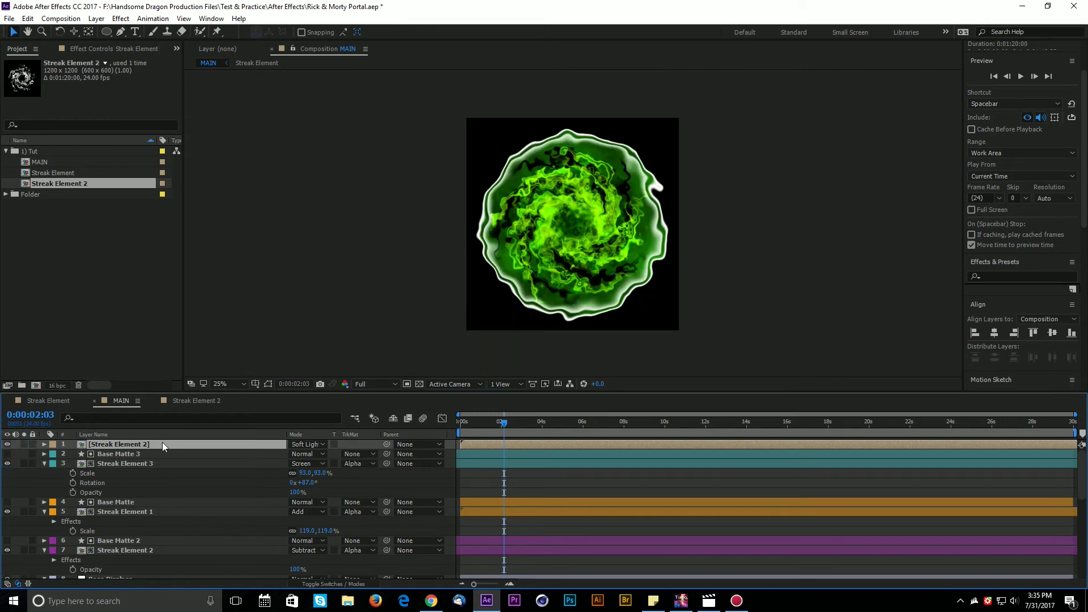
pyautogui.scroll(-2, 543, 249)
# Duplicate the Soft Light Streak Element 2 layer and move one copy down above Base Displace.
pyautogui.hotkey('ctrl', 'd')
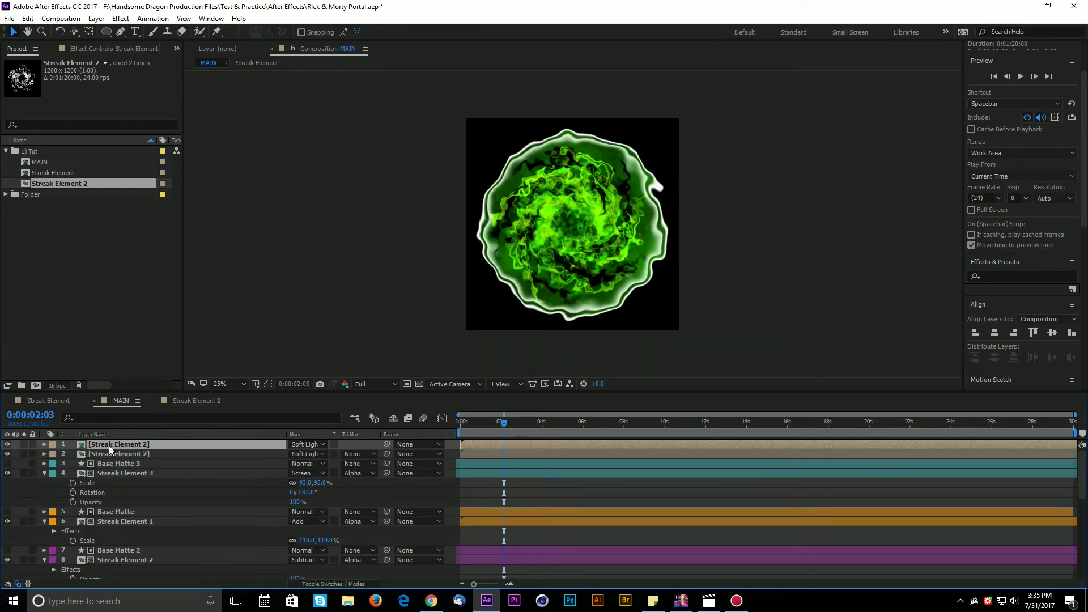
pyautogui.moveTo(127, 446)
pyautogui.mouseDown()
pyautogui.moveTo(167, 552)
pyautogui.moveTo(187, 527)
pyautogui.moveTo(190, 567)
pyautogui.moveTo(219, 578)
pyautogui.moveTo(249, 447)
pyautogui.moveTo(227, 482)
pyautogui.mouseUp()
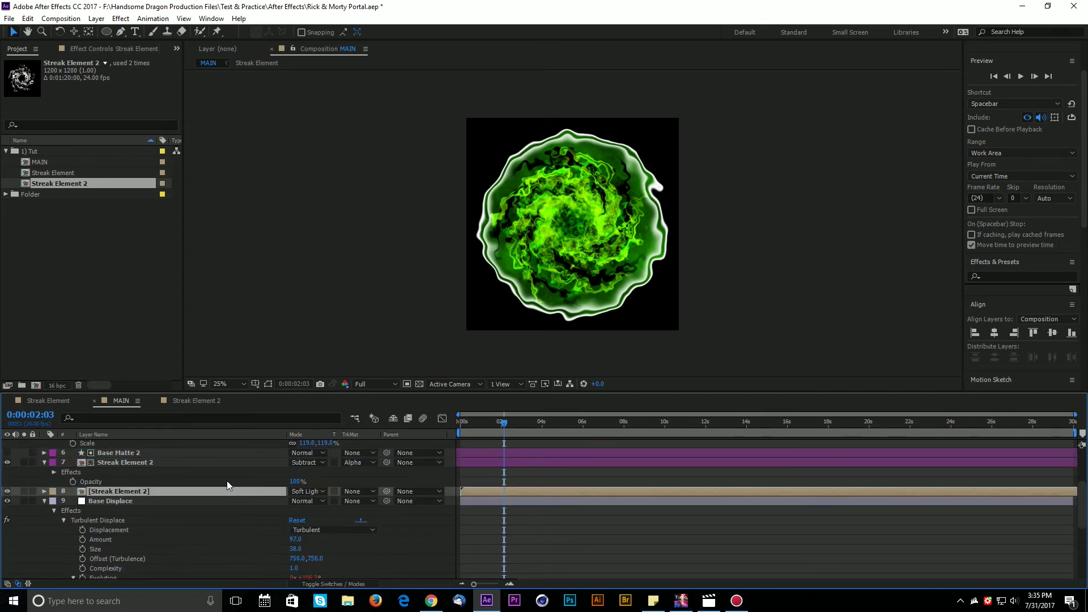
pyautogui.click(8, 462)
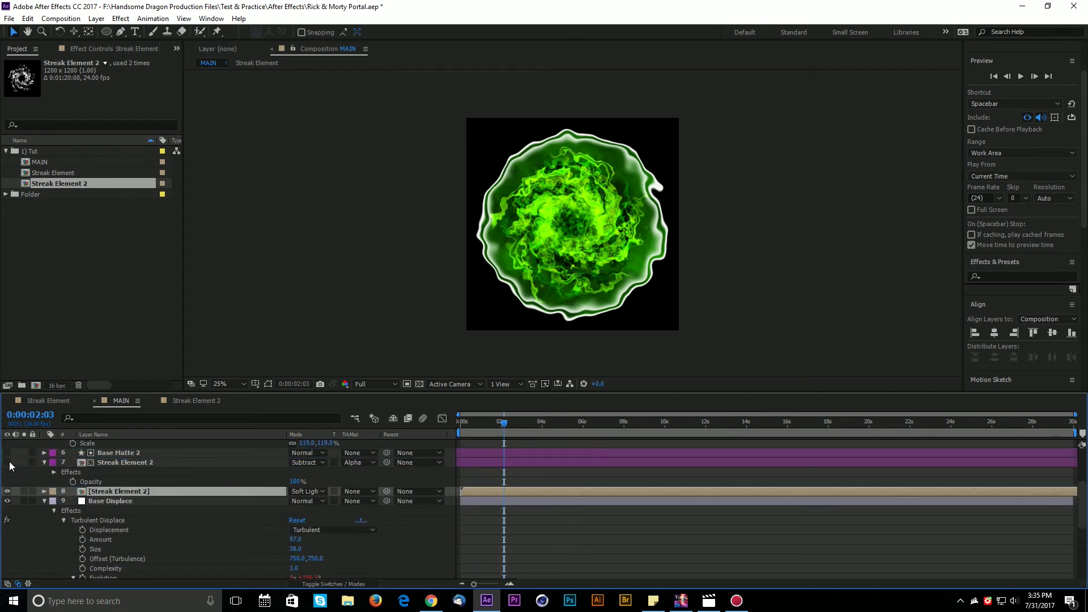
pyautogui.click(8, 462)
pyautogui.click(7, 462)
pyautogui.click(7, 463)
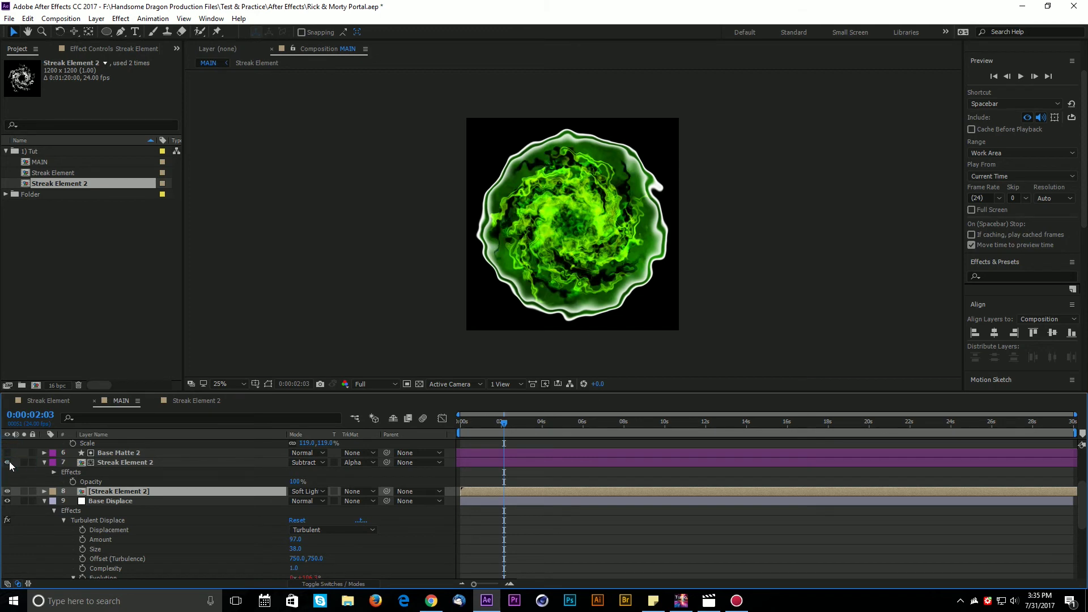
# Rename the Subtract streak layer to Streak Element 2_DARKNESS, then select the lower Streak Element 2 copy.
pyautogui.click(119, 462)
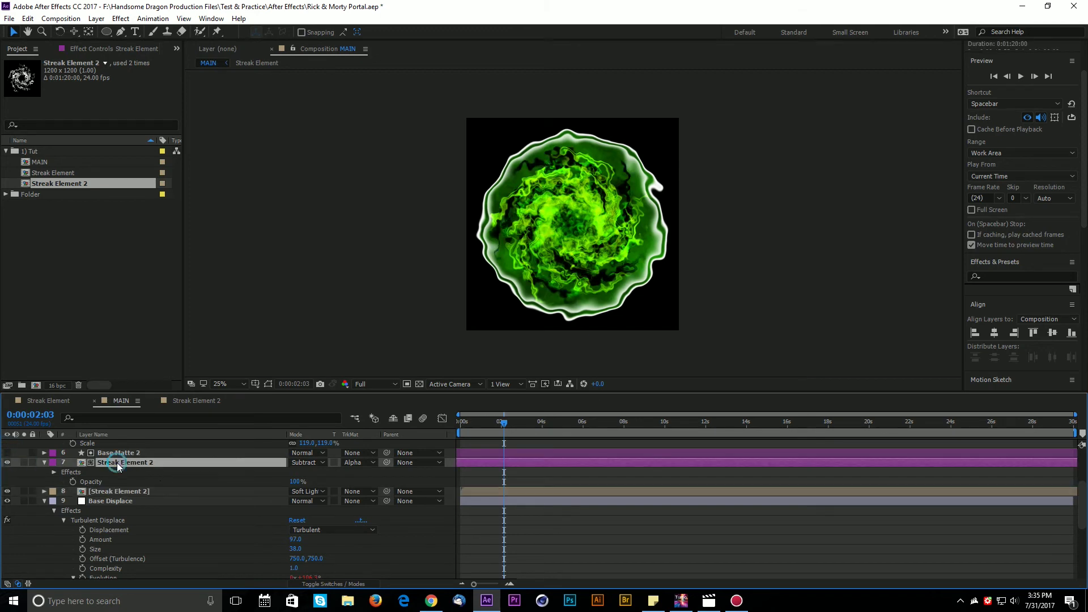
pyautogui.press('Return')
pyautogui.click(158, 462)
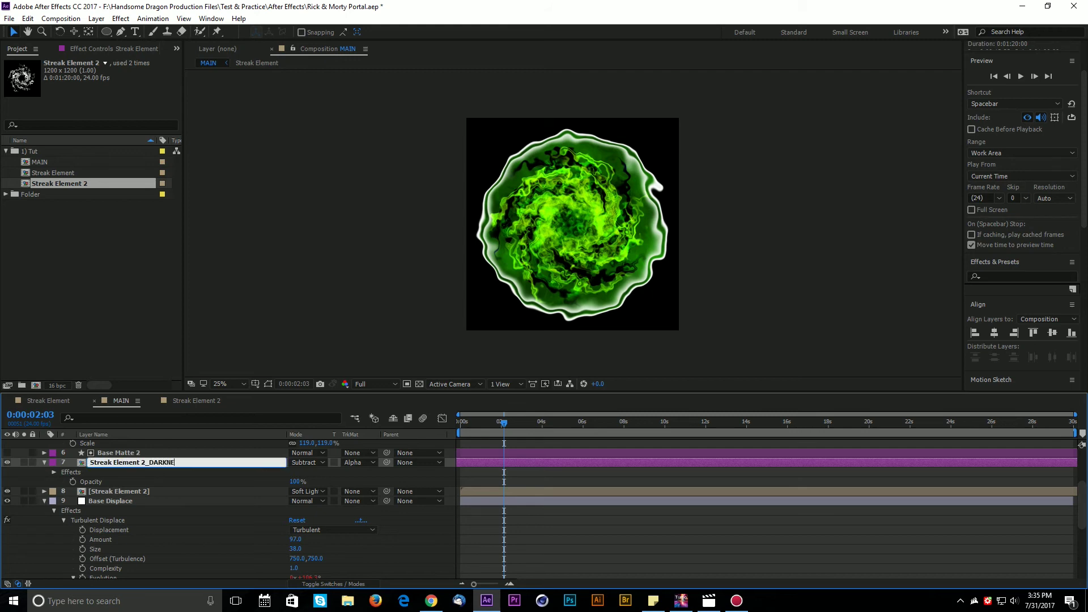
pyautogui.click(172, 484)
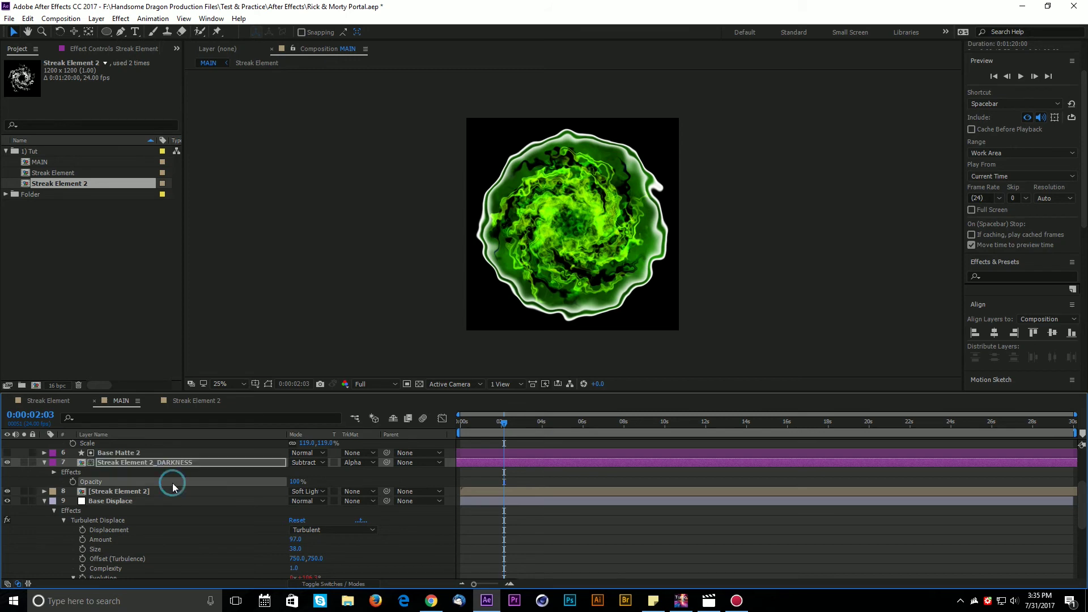
pyautogui.click(192, 461)
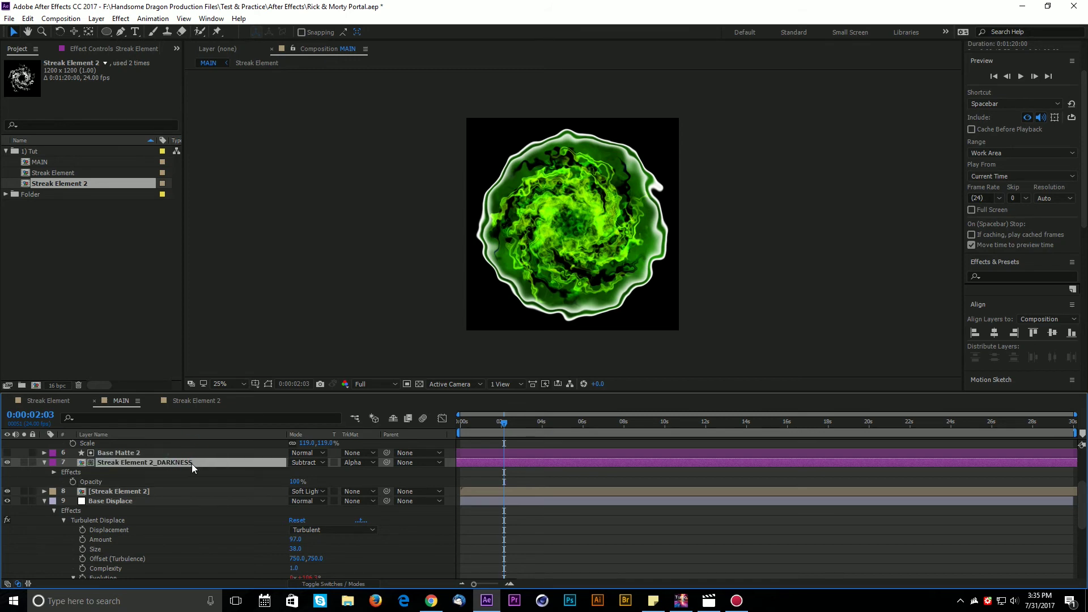
pyautogui.click(7, 491)
pyautogui.click(7, 491)
pyautogui.click(98, 492)
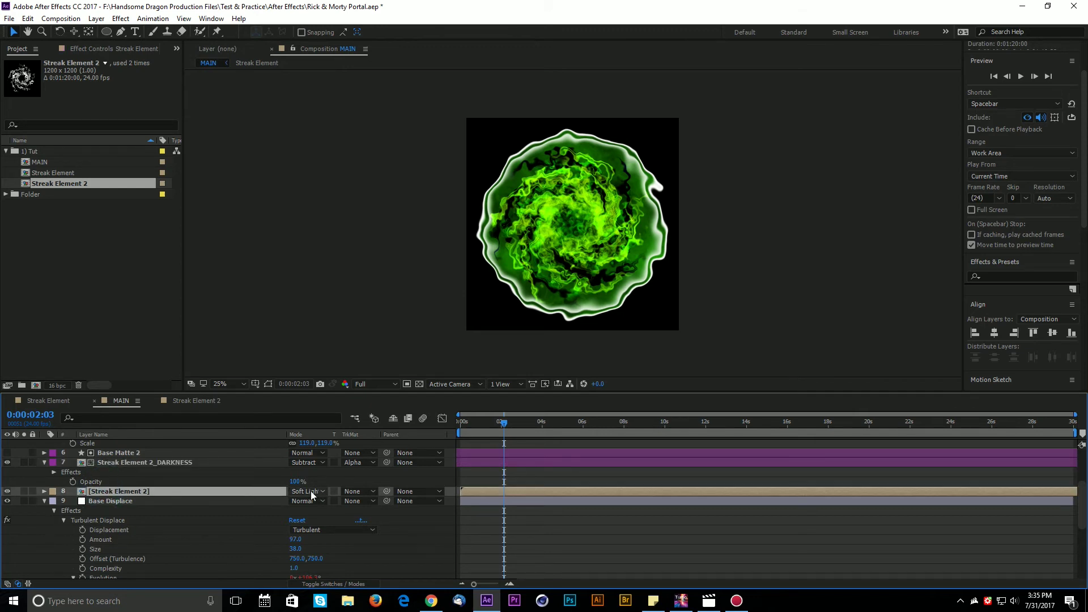
# Set the lower Streak Element 2 copy's blending mode to Color.
pyautogui.click(108, 491)
pyautogui.hotkey('shift', '=')
pyautogui.hotkey('shift', '=')
pyautogui.hotkey('shift', '=')
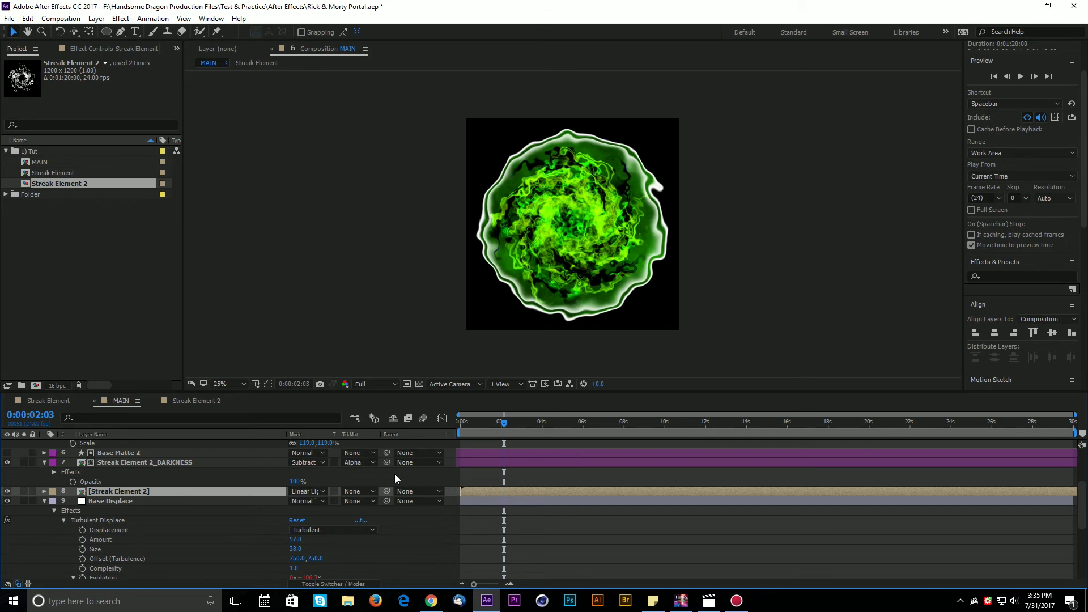
pyautogui.press('.')
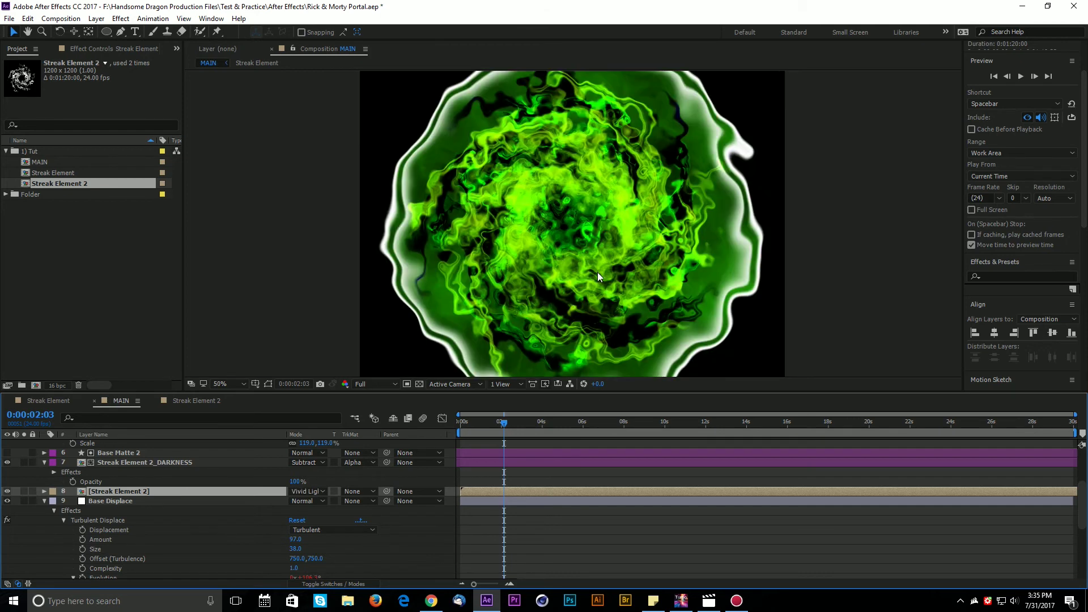
pyautogui.hotkey('shift', '=')
pyautogui.hotkey('shift', '=')
pyautogui.hotkey('shift', '=')
pyautogui.hotkey('shift', '=')
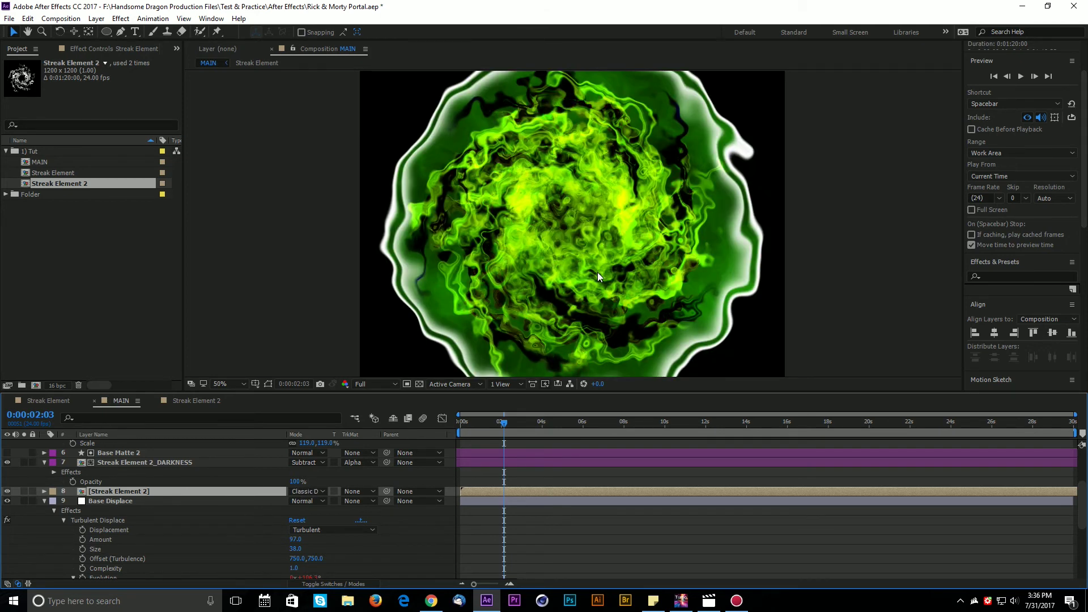
pyautogui.hotkey('shift', '=')
pyautogui.hotkey('shift', '=')
pyautogui.hotkey('shift', '=')
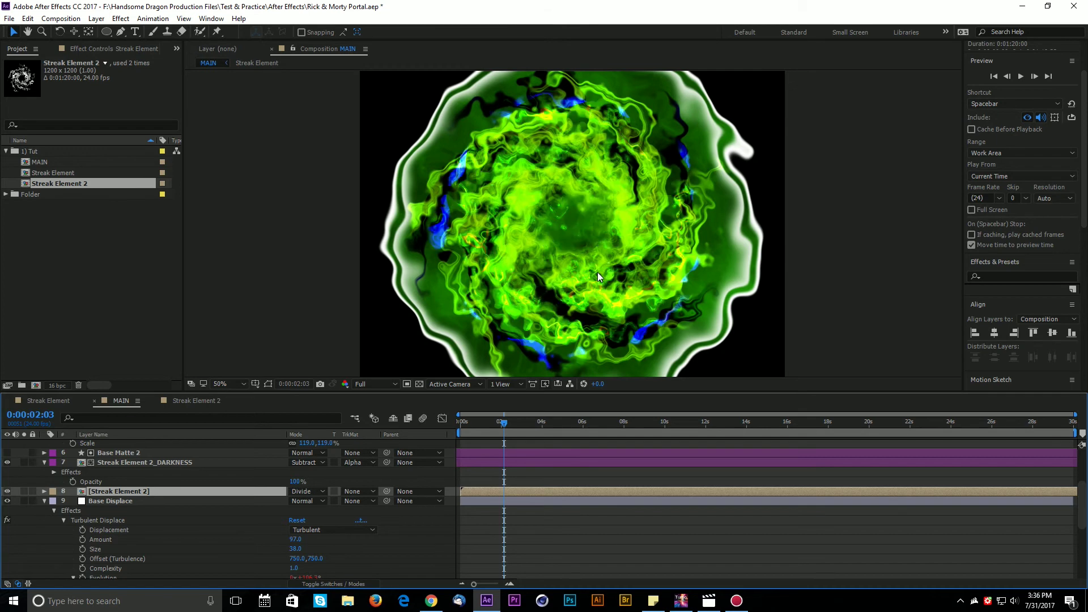
pyautogui.hotkey('shift', '=')
pyautogui.hotkey('shift', '=')
pyautogui.hotkey('shift', '=')
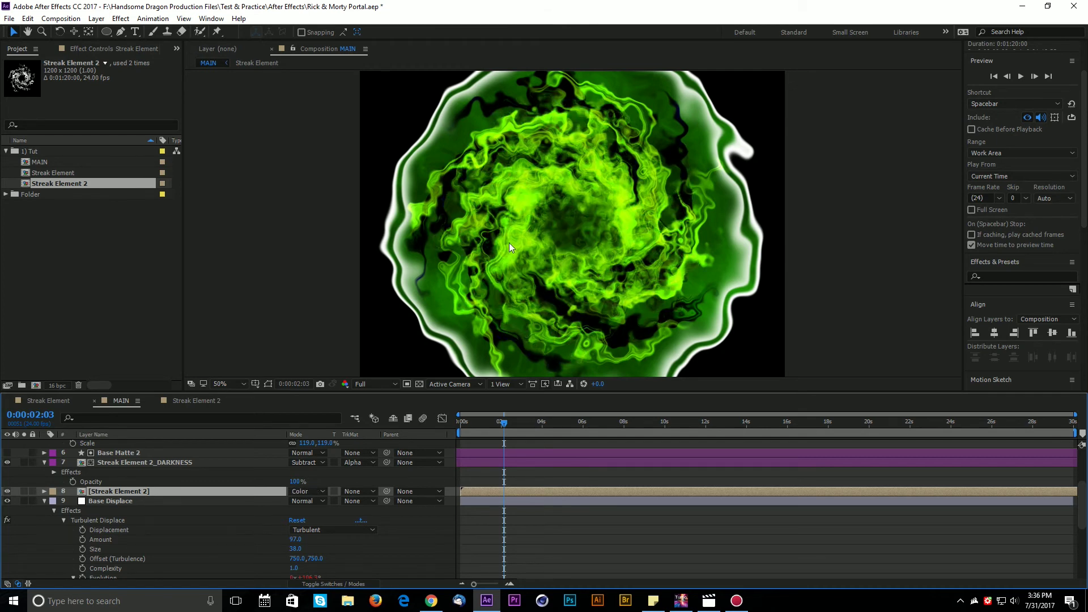
# Change the layer's Tint Map White To colour to dark green 0B2A00, then turn off solo.
pyautogui.click(24, 491)
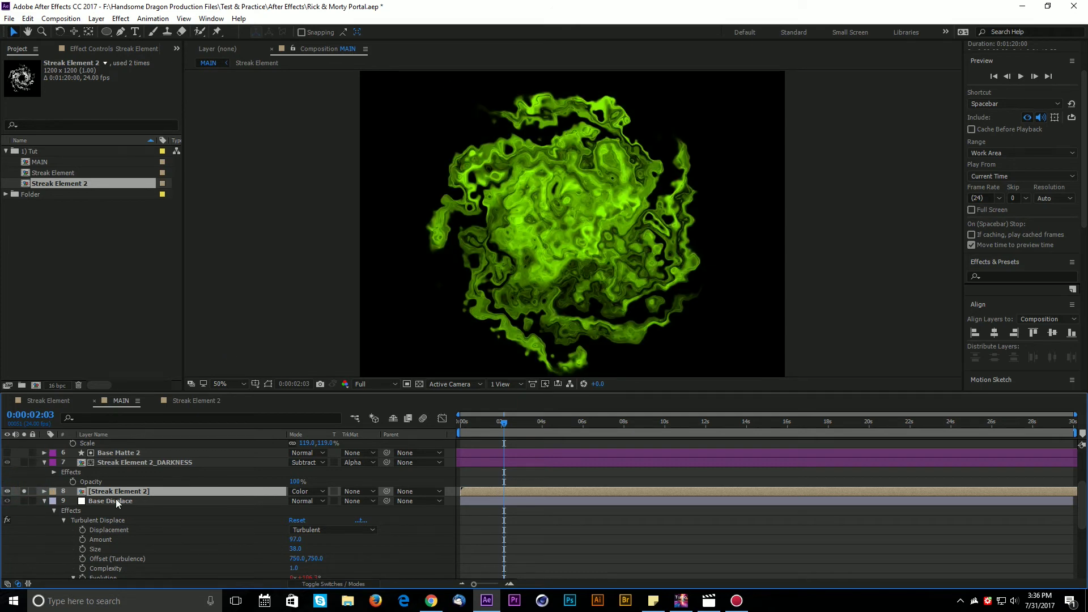
pyautogui.click(102, 50)
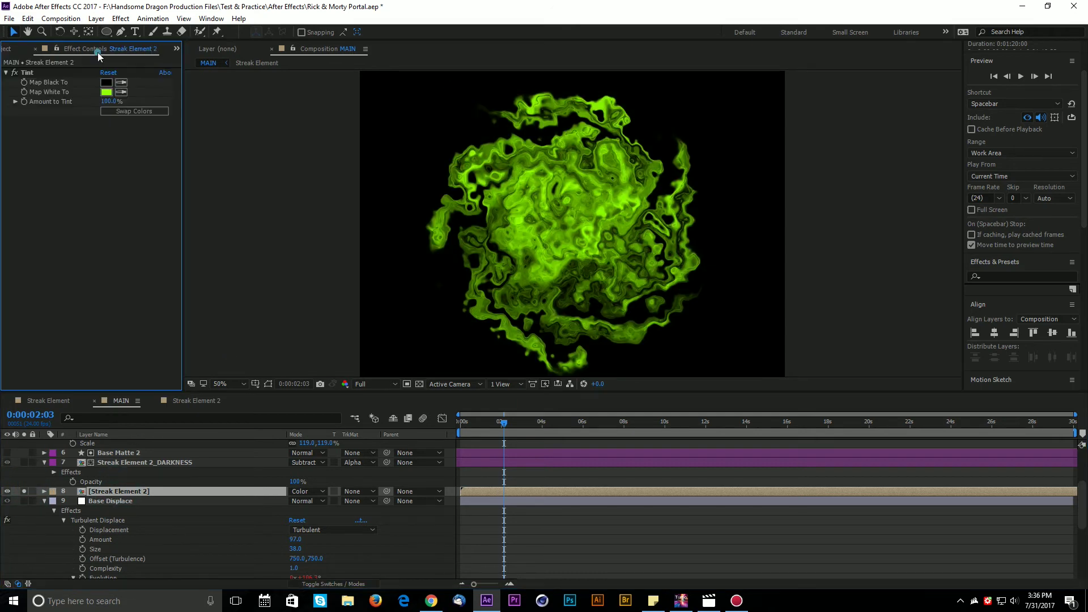
pyautogui.click(106, 92)
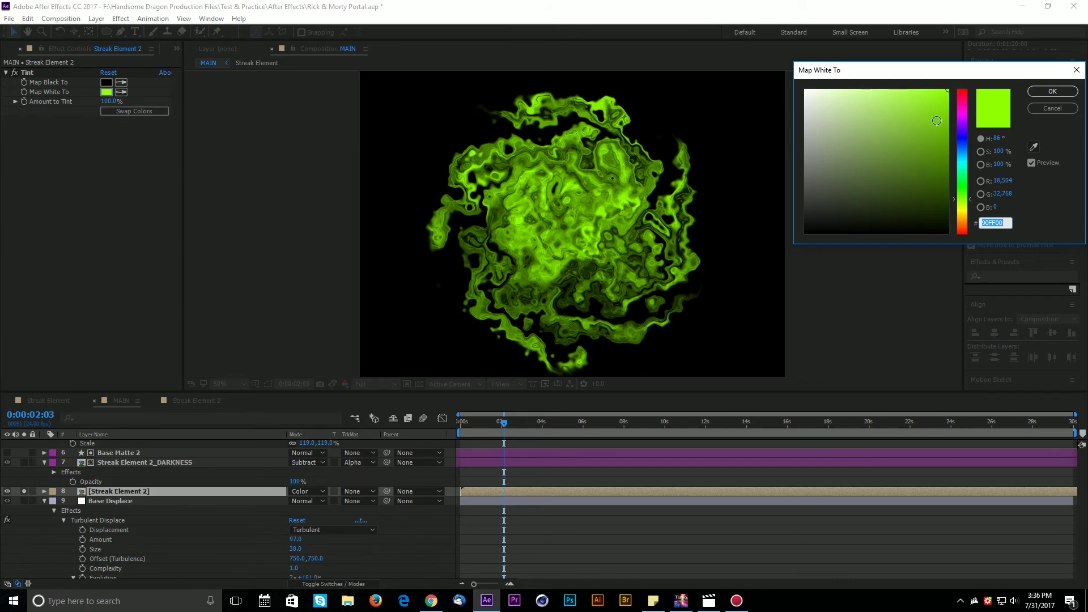
pyautogui.moveTo(969, 203); pyautogui.dragTo(970, 192)
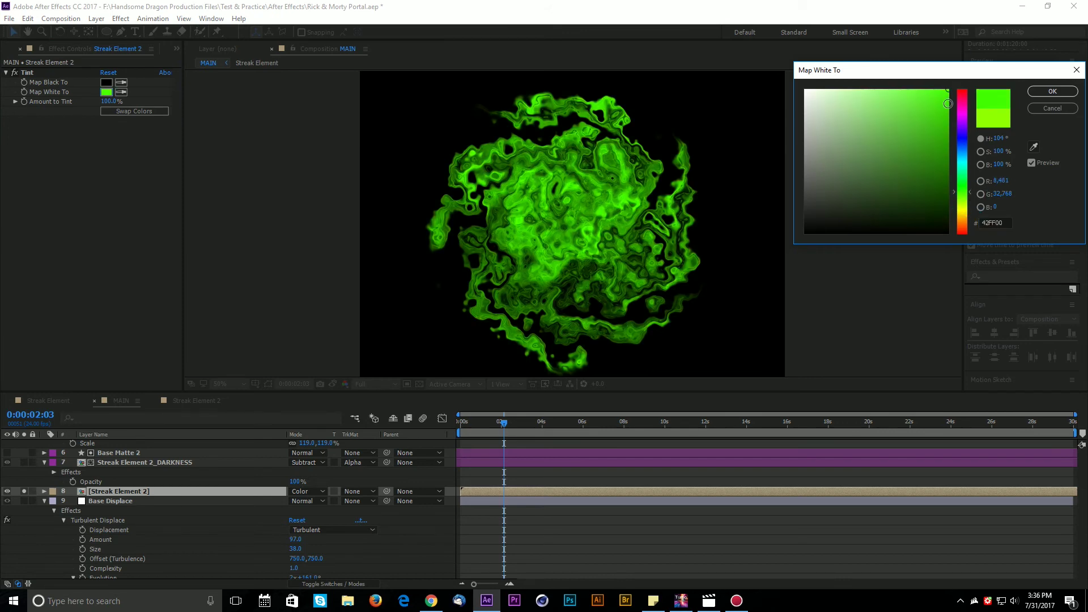
pyautogui.moveTo(947, 99); pyautogui.dragTo(969, 209)
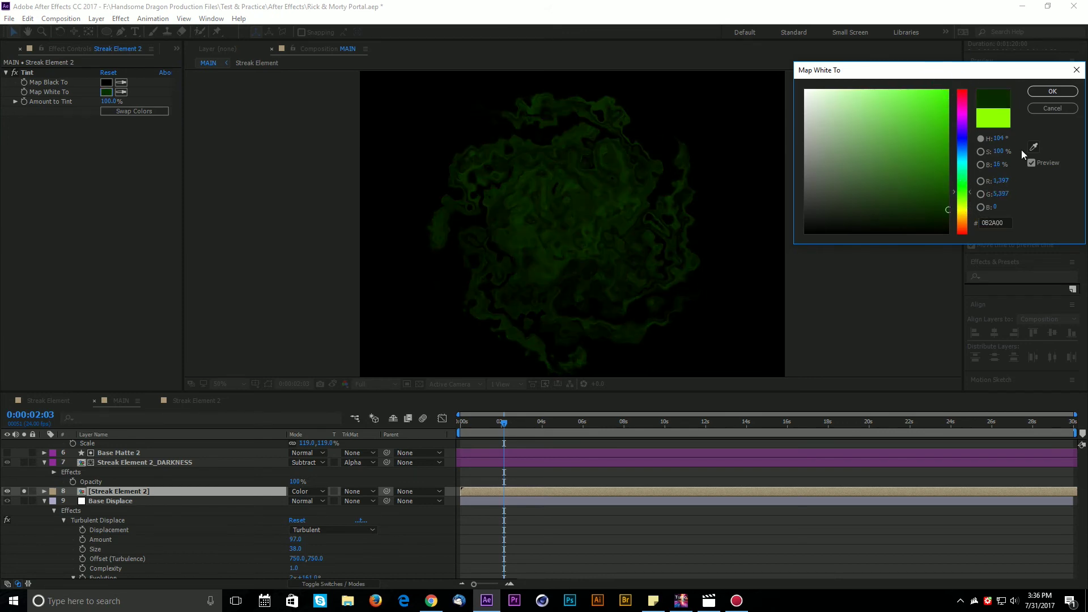
pyautogui.click(1052, 91)
pyautogui.click(23, 491)
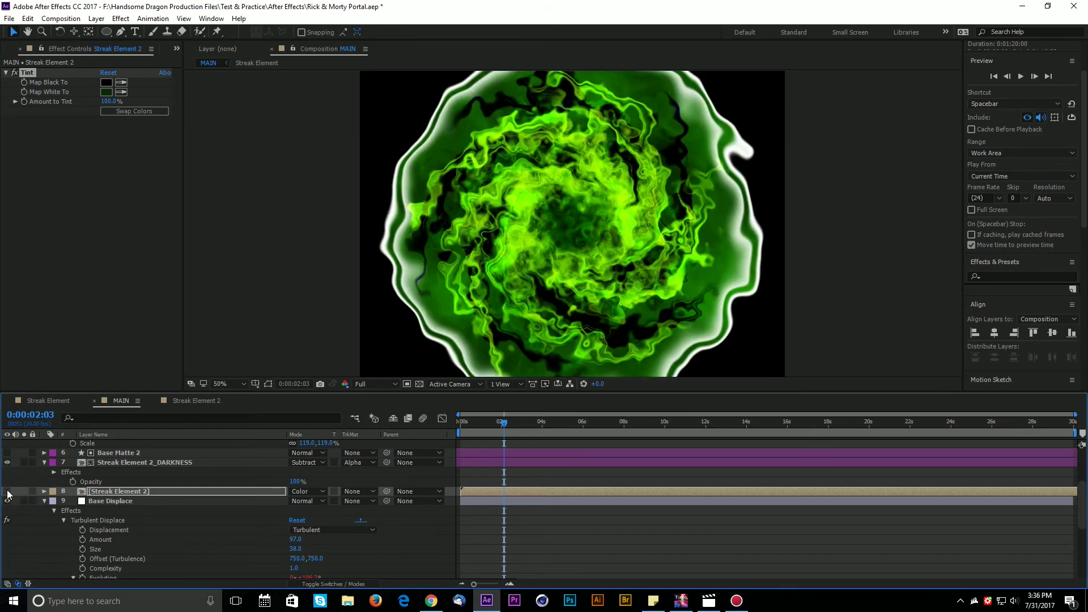
# Scale the lower Streak Element 2 layer to 121%, trying Normal, Screen and Color Dodge blending.
pyautogui.click(113, 493)
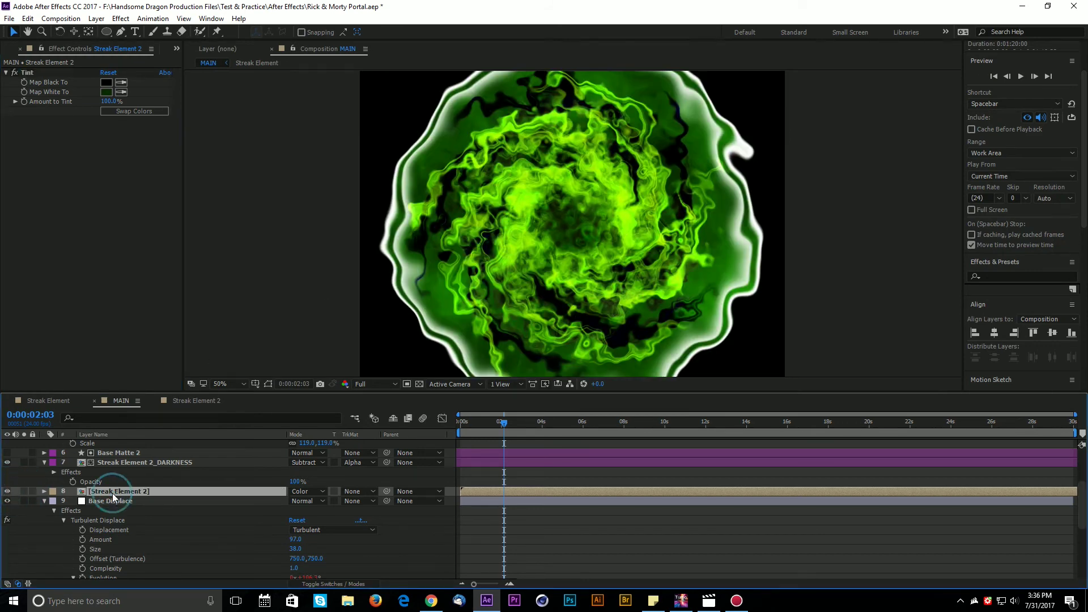
pyautogui.press('s')
pyautogui.moveTo(327, 501)
pyautogui.mouseDown()
pyautogui.moveTo(342, 497)
pyautogui.moveTo(333, 501)
pyautogui.mouseUp()
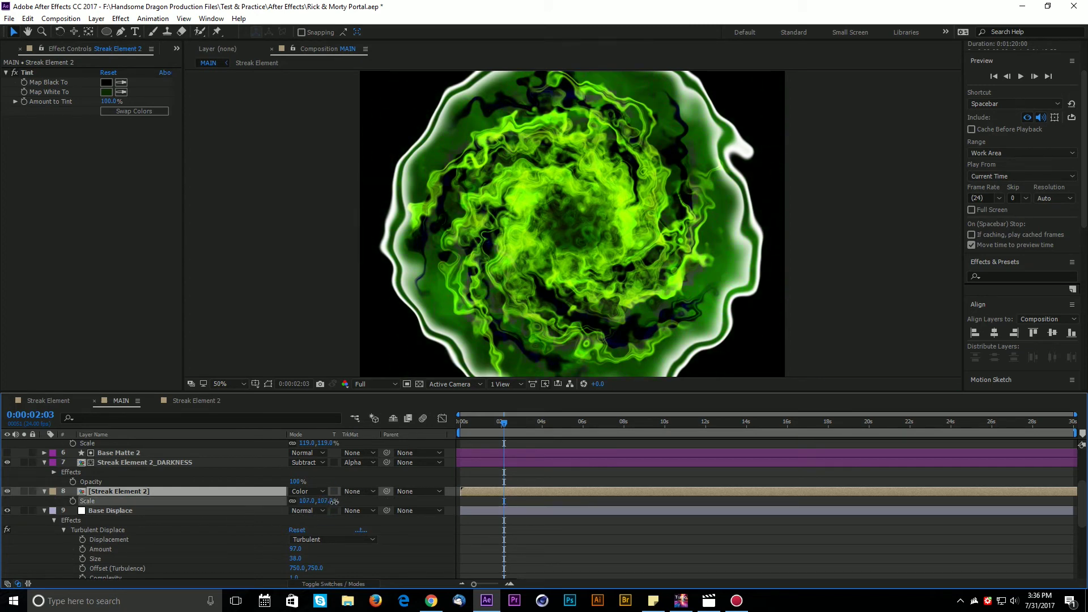
pyautogui.click(308, 491)
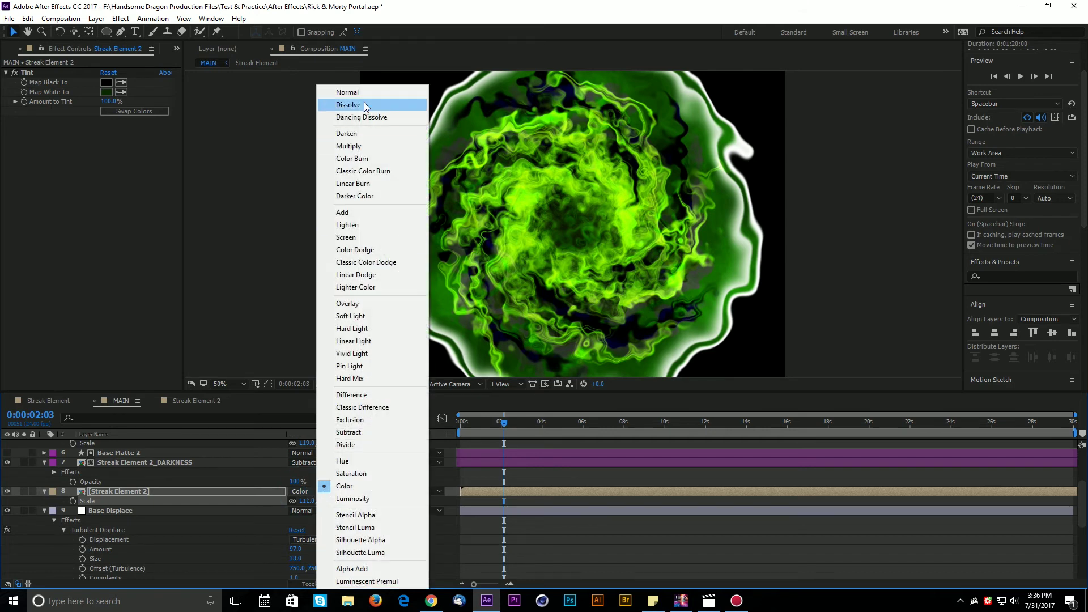
pyautogui.click(351, 92)
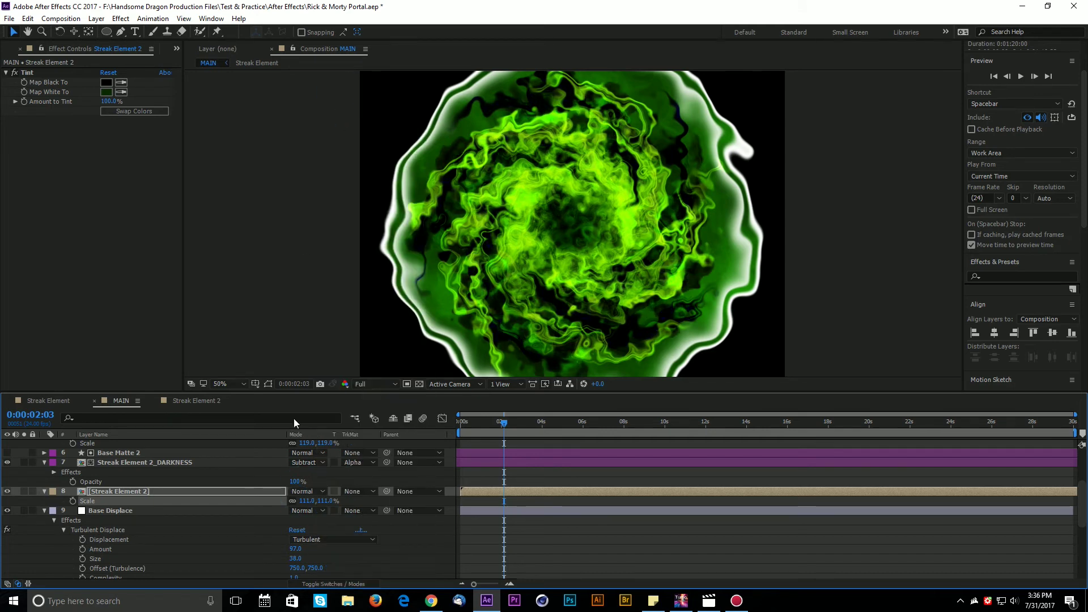
pyautogui.click(313, 492)
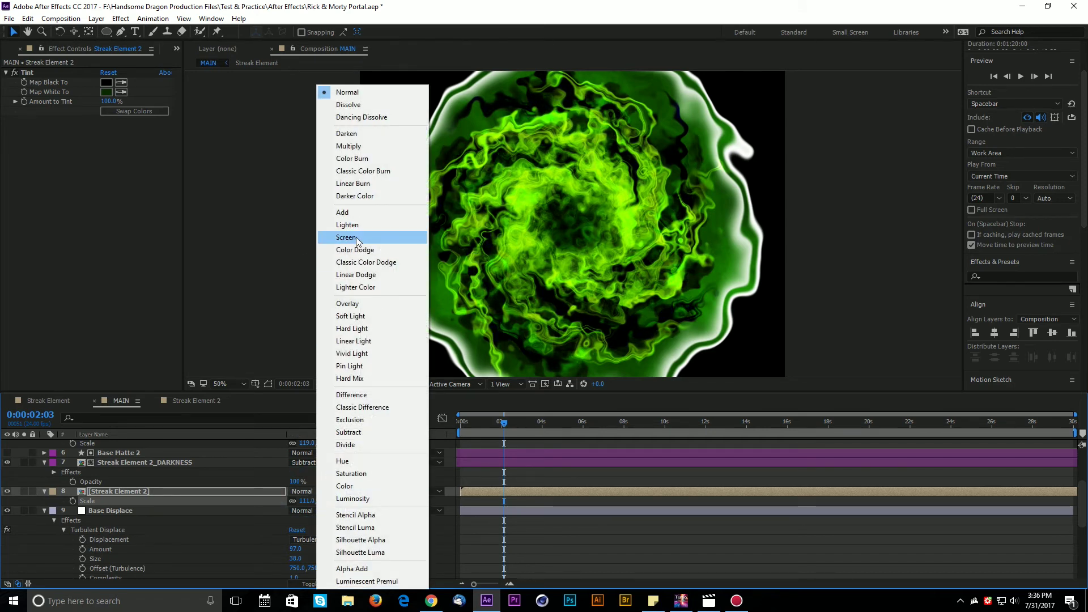
pyautogui.click(355, 237)
pyautogui.click(311, 492)
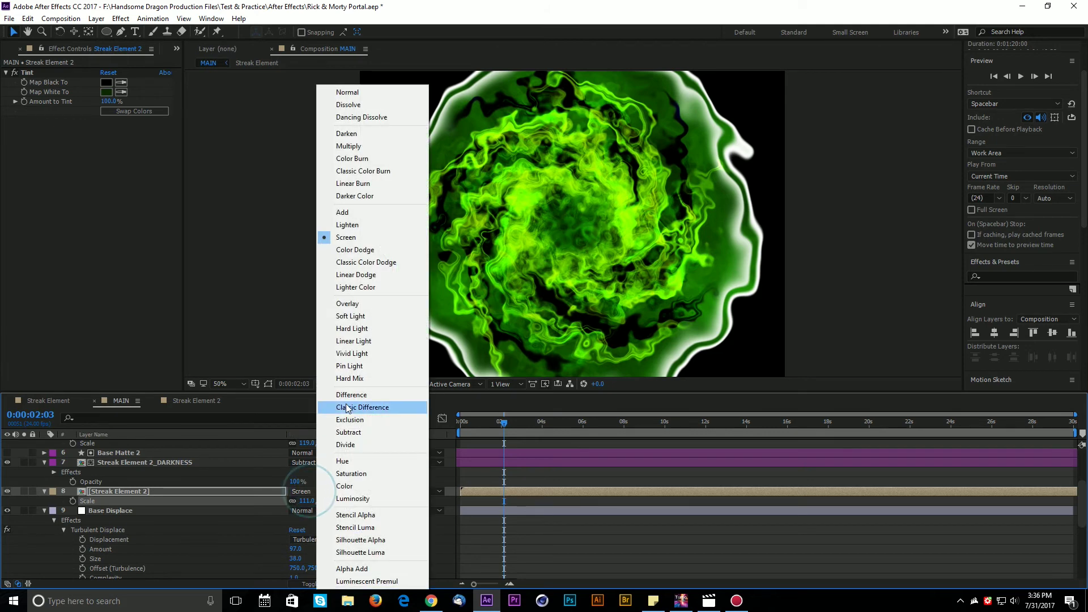
pyautogui.click(353, 250)
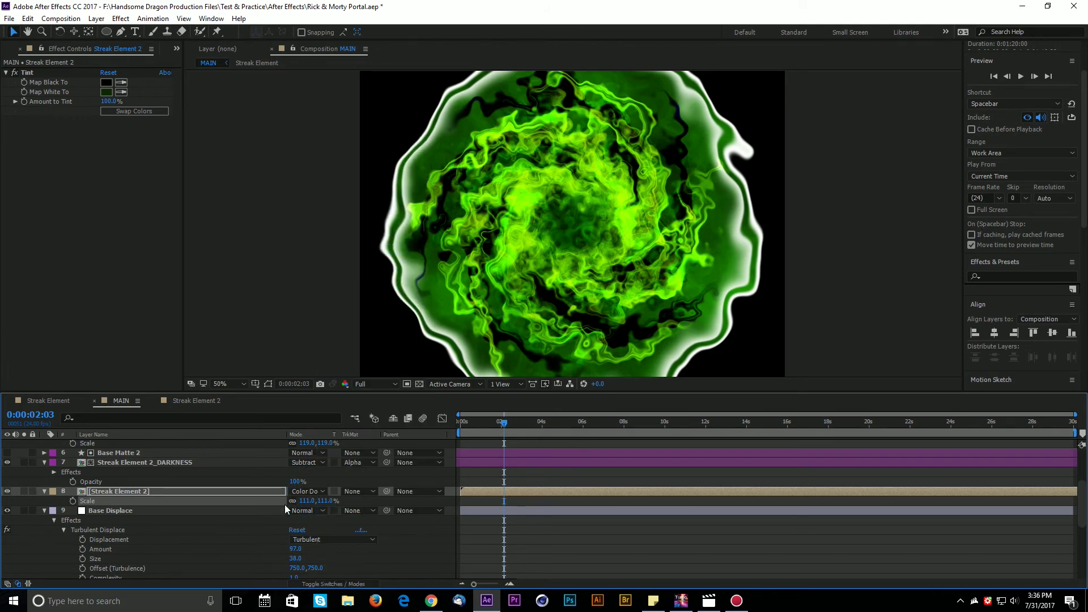
pyautogui.moveTo(338, 500); pyautogui.dragTo(326, 499)
# Return the layer to Normal blending and set its Opacity to 47%.
pyautogui.click(306, 491)
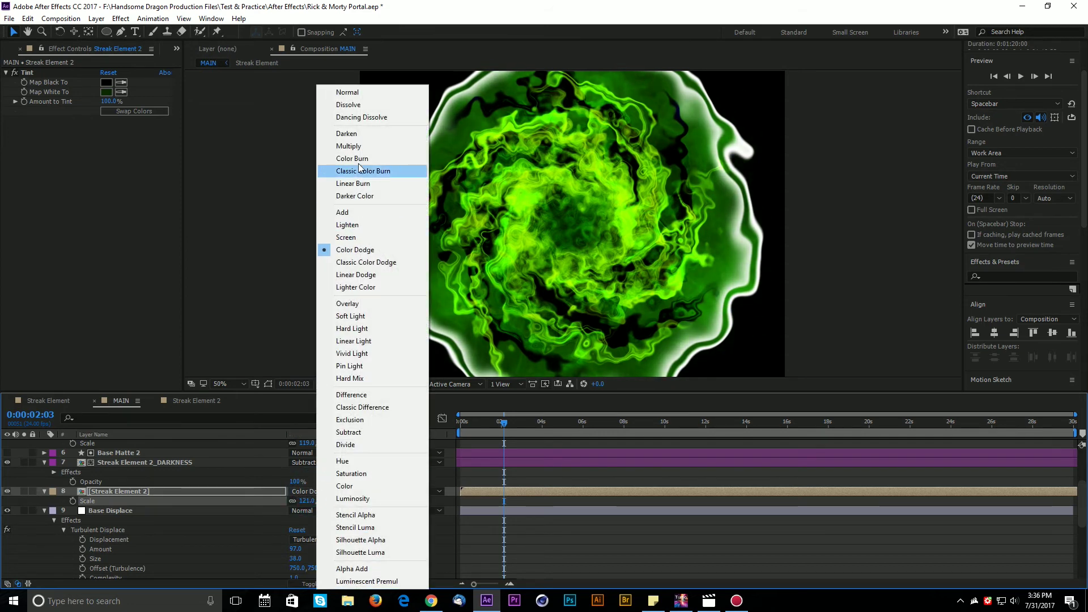
pyautogui.click(355, 145)
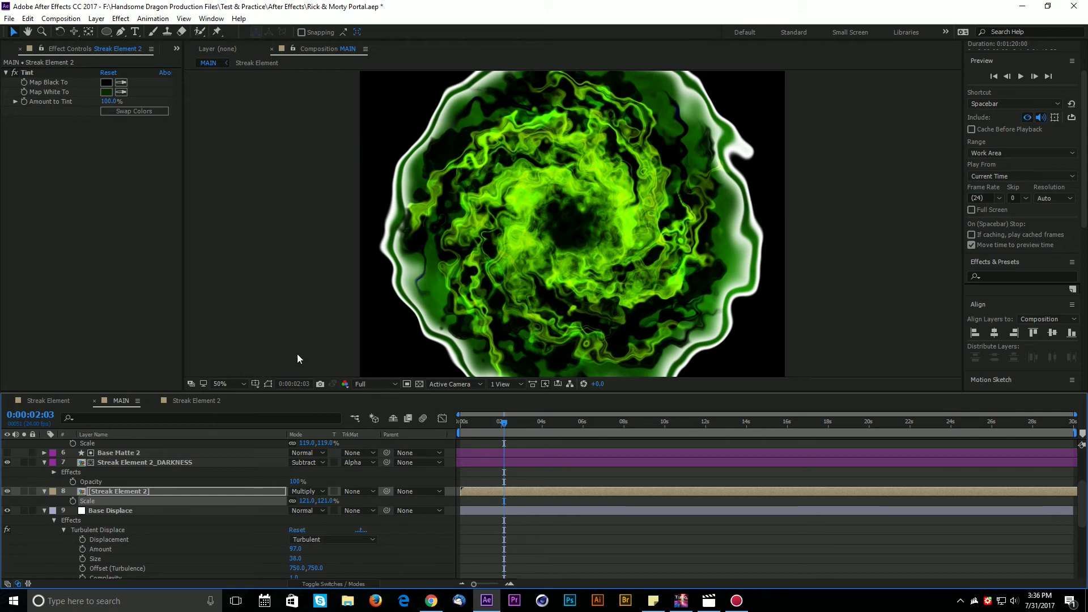
pyautogui.press('t')
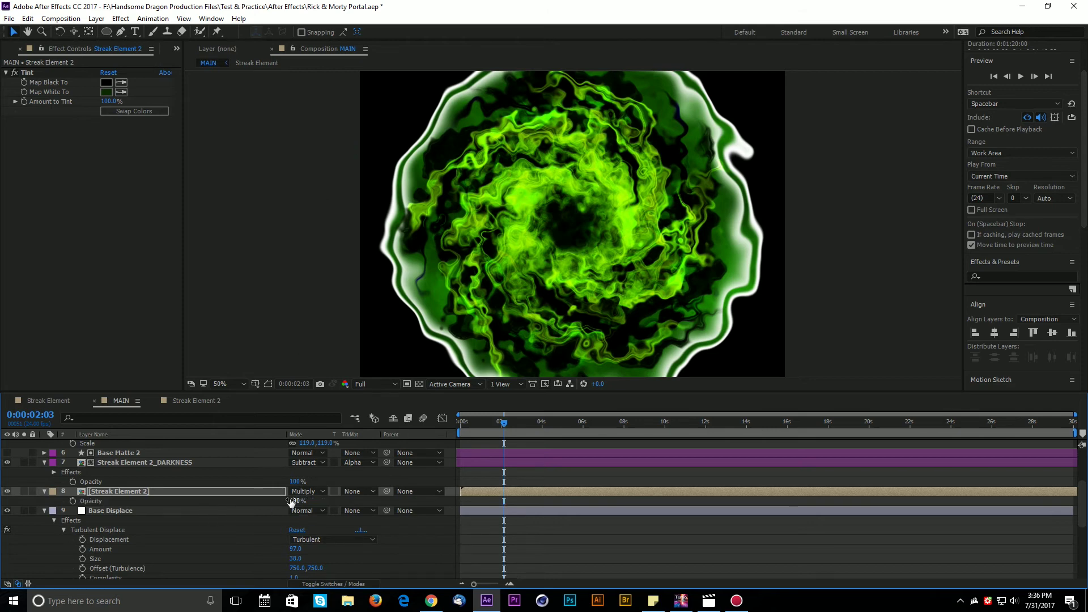
pyautogui.moveTo(291, 501); pyautogui.dragTo(250, 508)
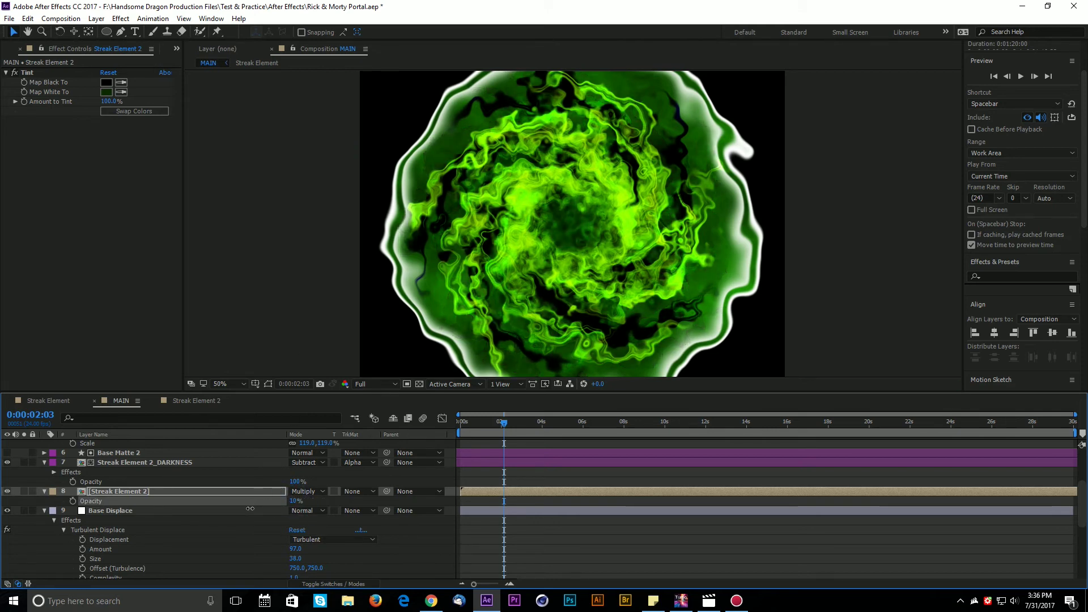
pyautogui.hotkey('ctrl', 'z')
pyautogui.click(301, 491)
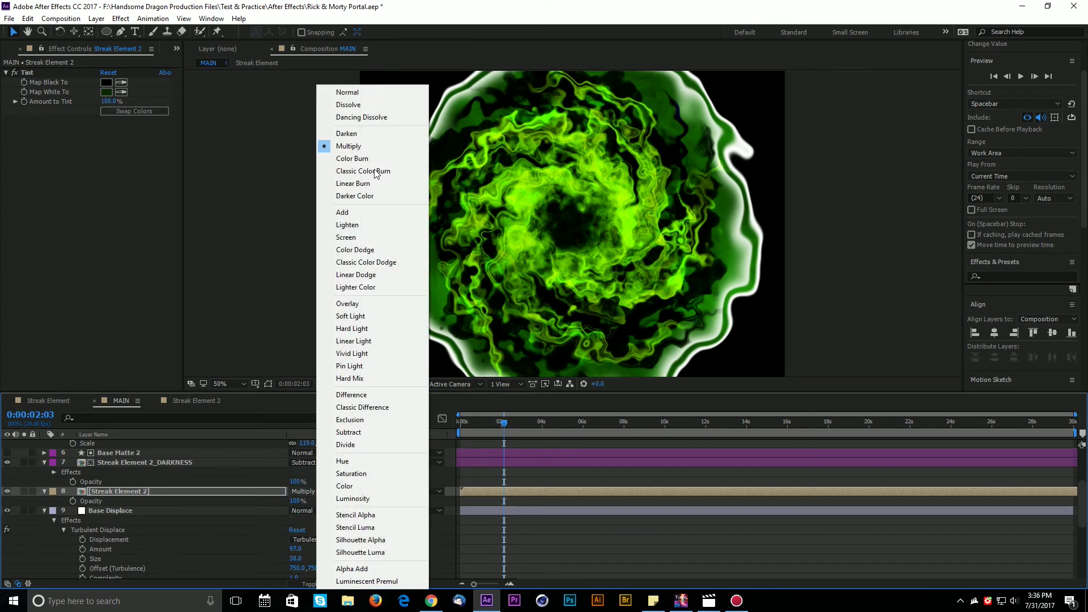
pyautogui.click(355, 88)
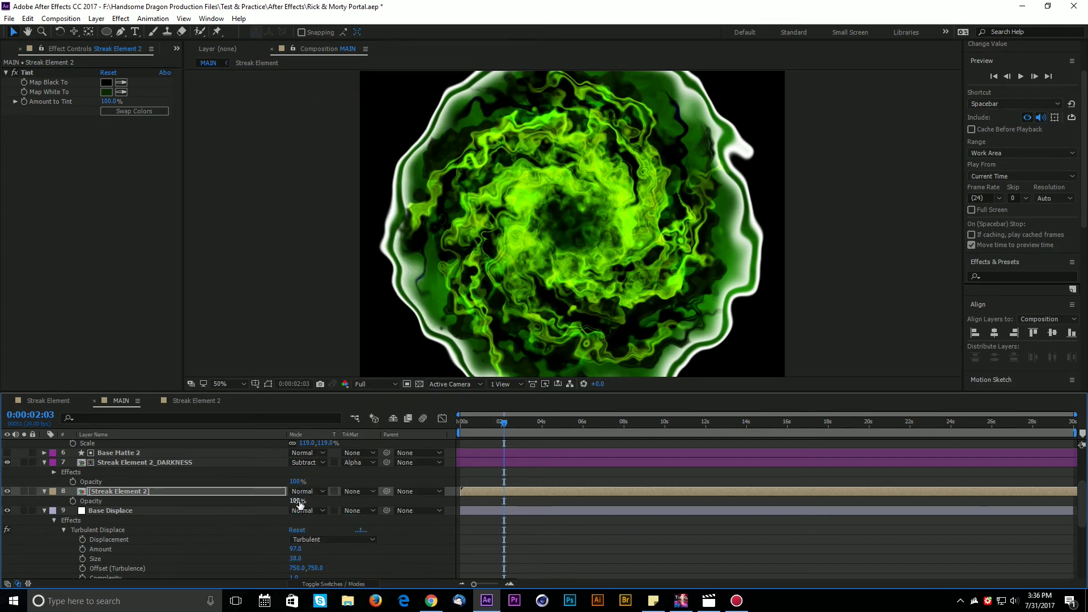
pyautogui.moveTo(298, 501); pyautogui.dragTo(273, 505)
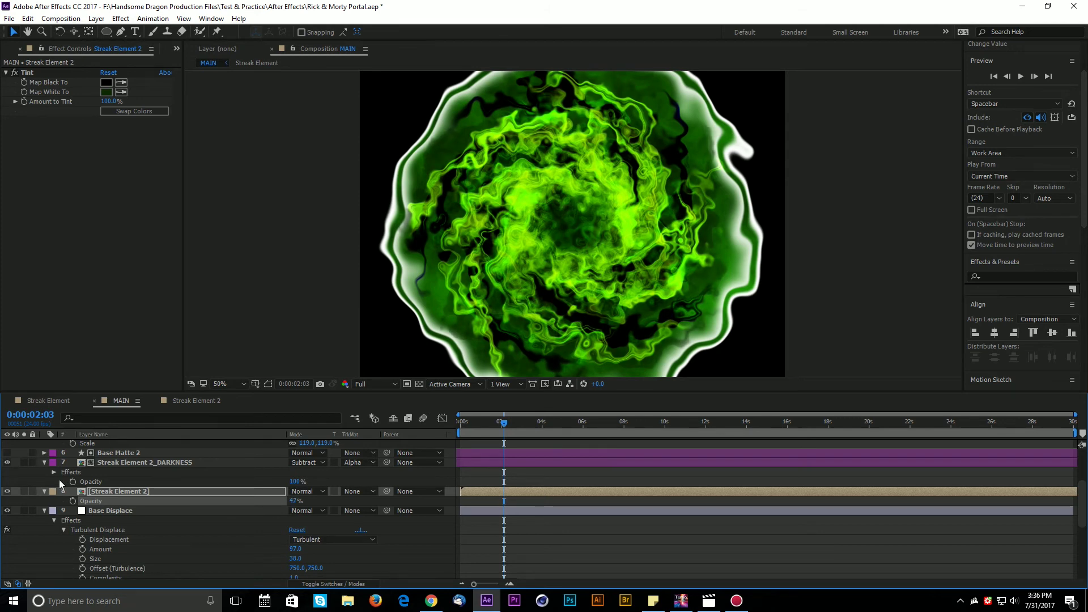
pyautogui.click(125, 491)
pyautogui.click(118, 452)
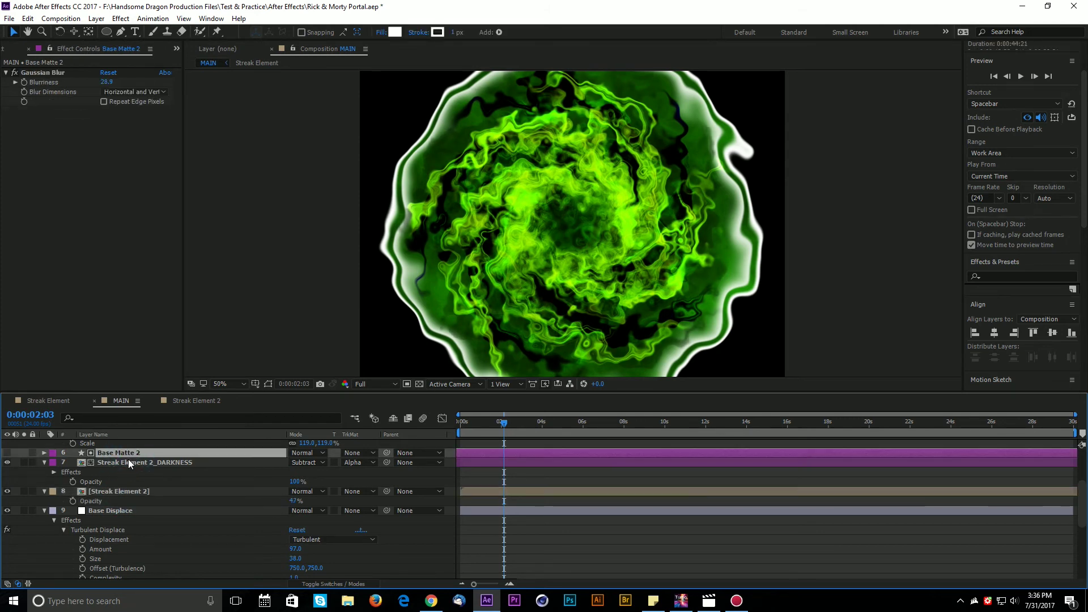
# Duplicate Base Matte 2 as Base Matte 4 above Streak Element 2 and label both layers Brown.
pyautogui.hotkey('ctrl', 'd')
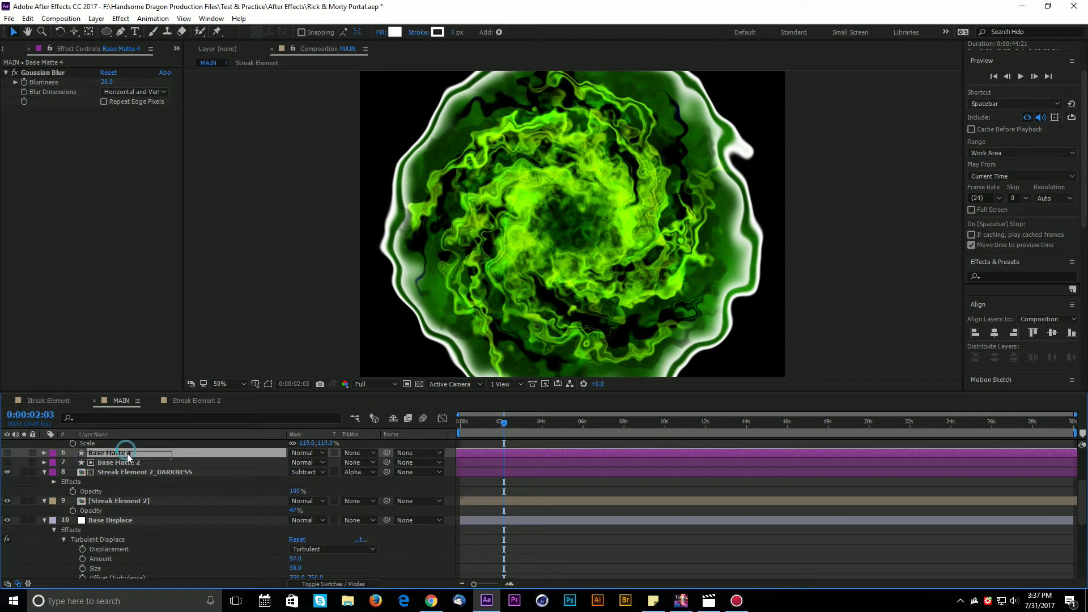
pyautogui.moveTo(127, 452); pyautogui.dragTo(153, 497)
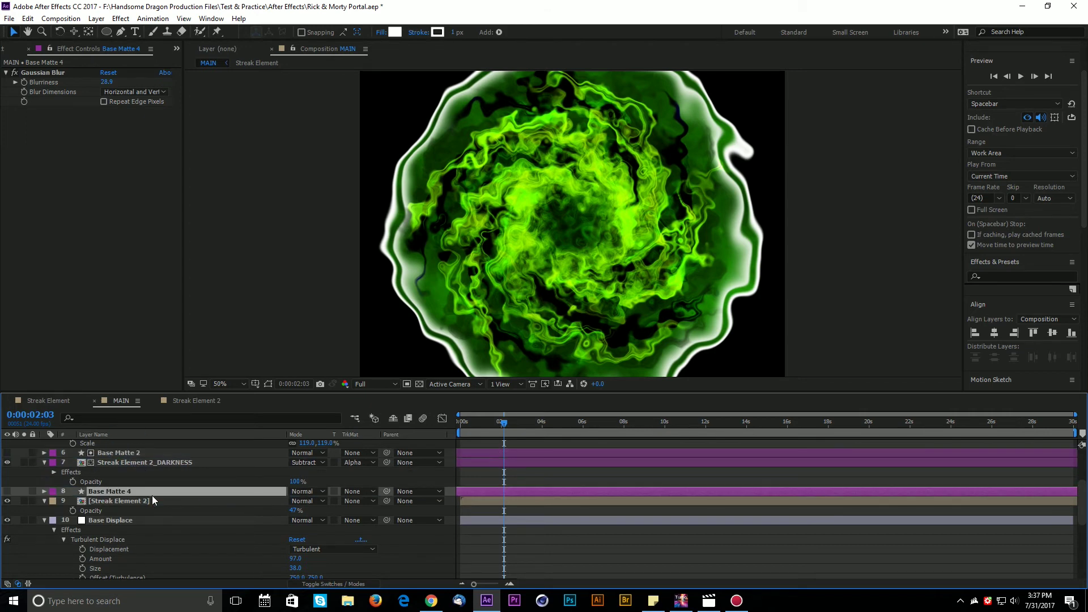
pyautogui.keyDown('shift'); pyautogui.click(119, 501); pyautogui.keyUp('shift')
pyautogui.click(61, 490)
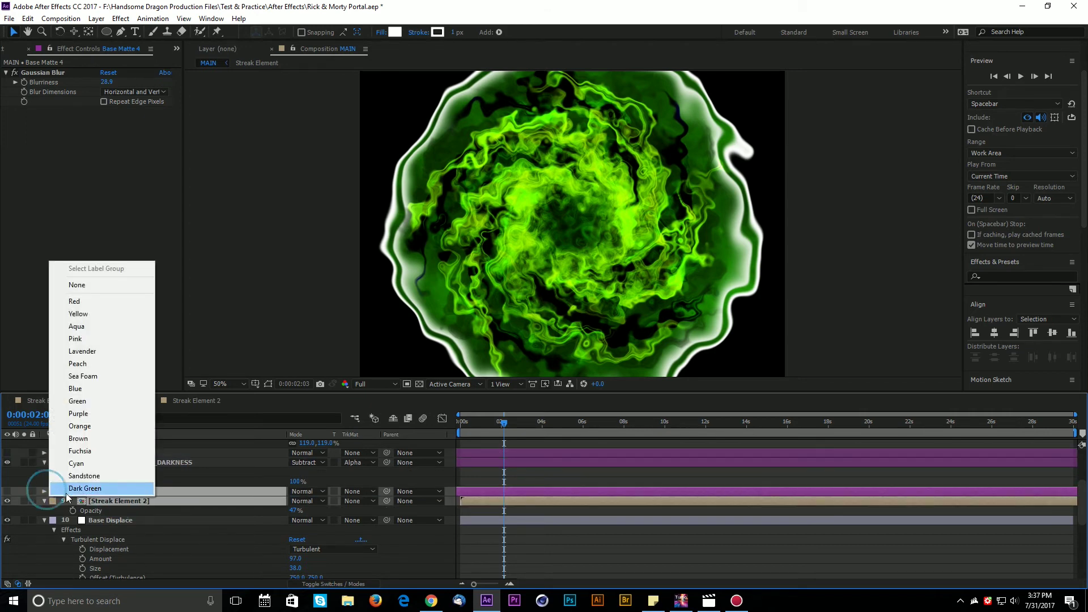
pyautogui.click(82, 438)
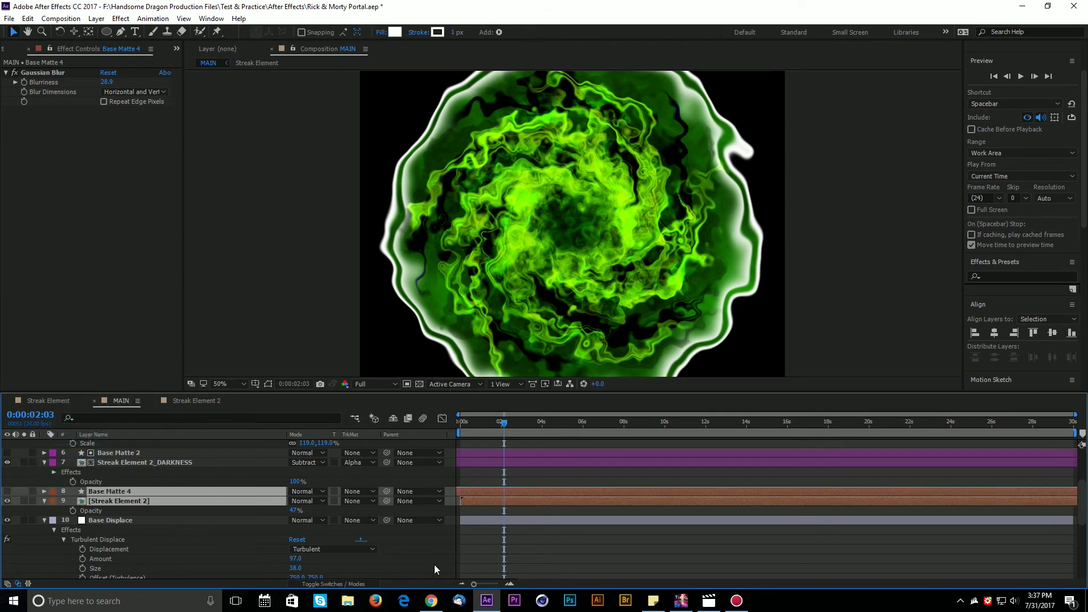
pyautogui.click(436, 555)
# Make Base Matte 4's alpha the track matte for Streak Element 2 and scale it to 130%.
pyautogui.click(357, 500)
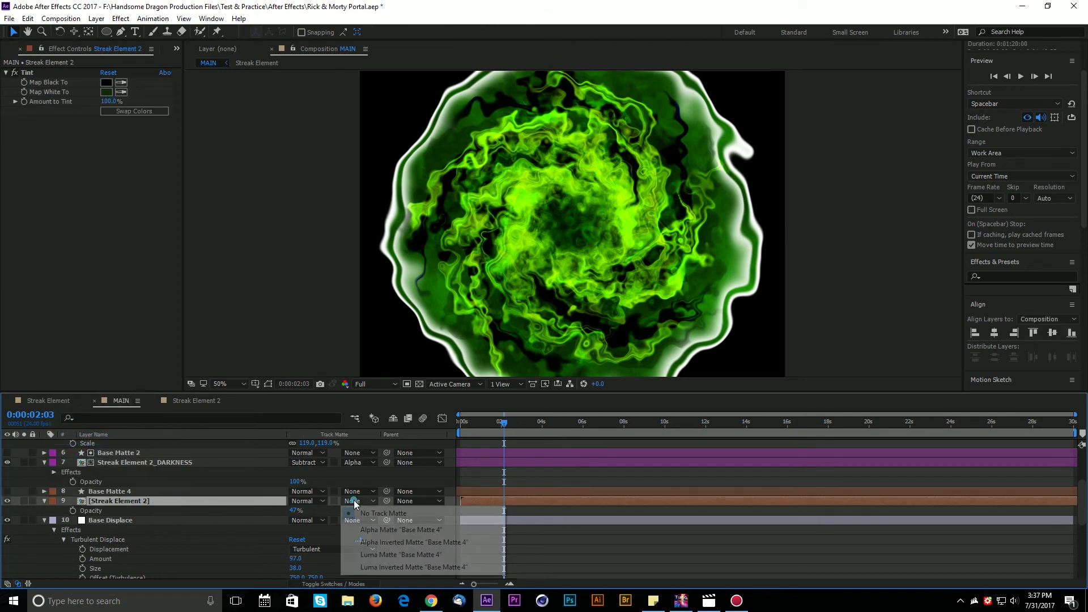
pyautogui.click(385, 533)
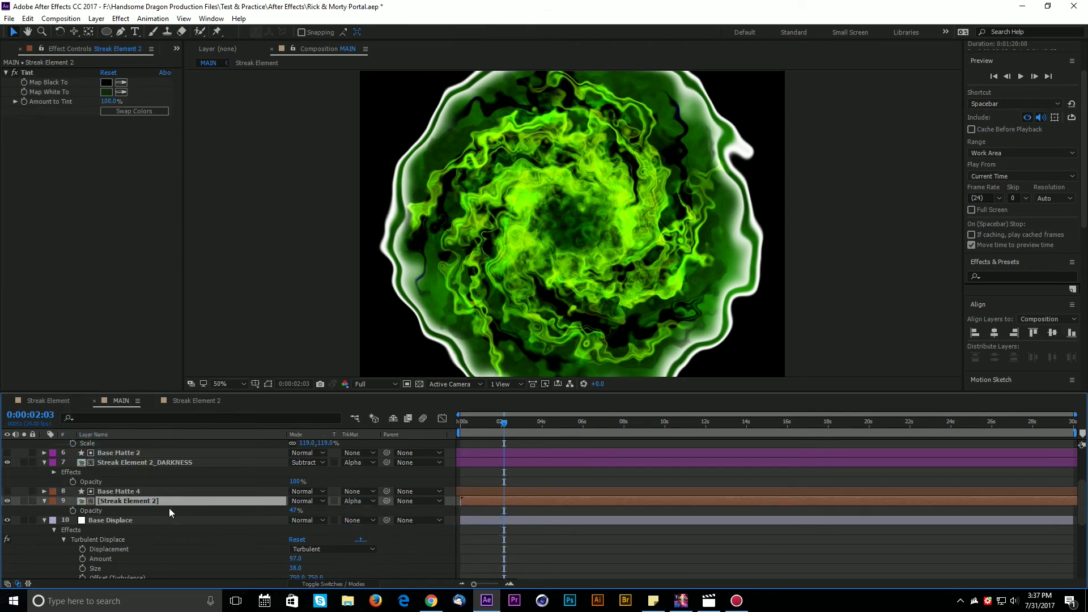
pyautogui.press('s')
pyautogui.moveTo(320, 510); pyautogui.dragTo(327, 510)
pyautogui.click(151, 501)
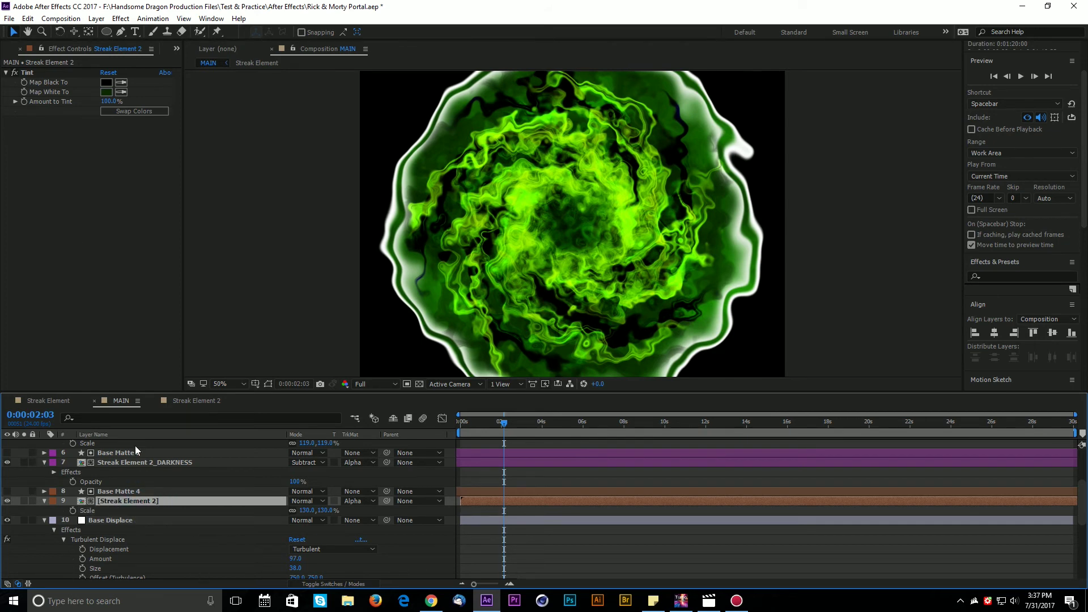
# Bring up the Blur & Sharpen effects from the Effect Controls context menu.
pyautogui.rightClick(72, 221)
pyautogui.click(36, 188)
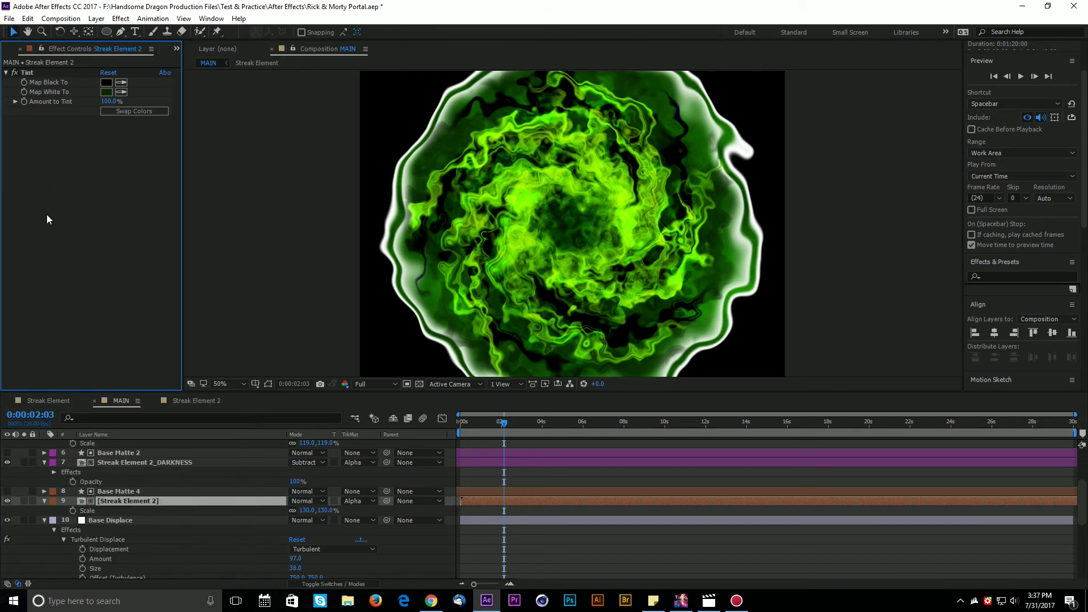
pyautogui.rightClick(46, 214)
pyautogui.moveTo(152, 293)
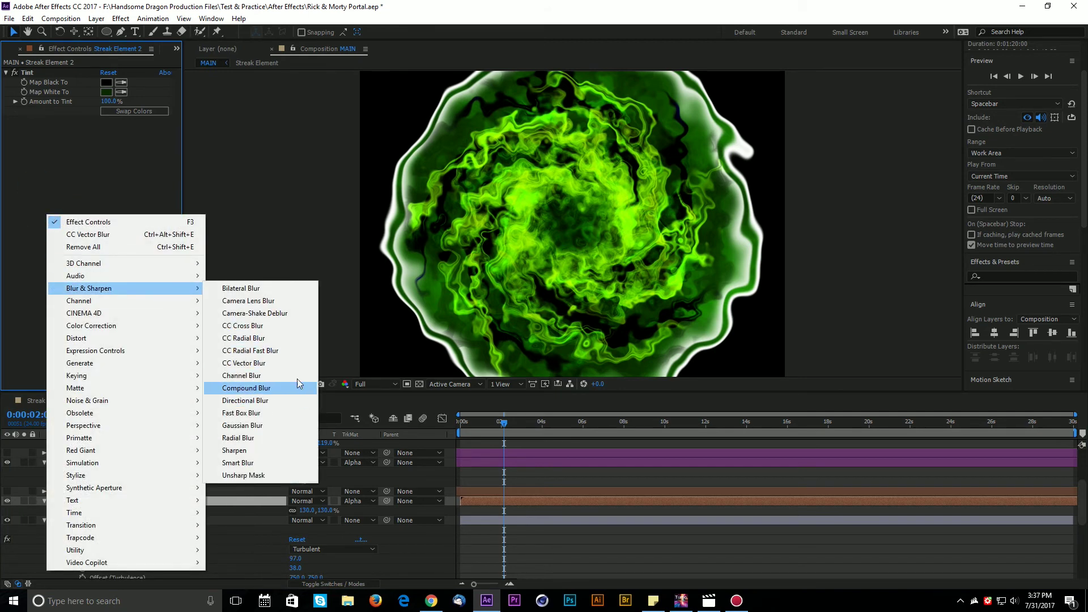
# Add CC Vector Blur to Streak Element 2 with Amount 220 and Map Softness 15.
pyautogui.click(250, 363)
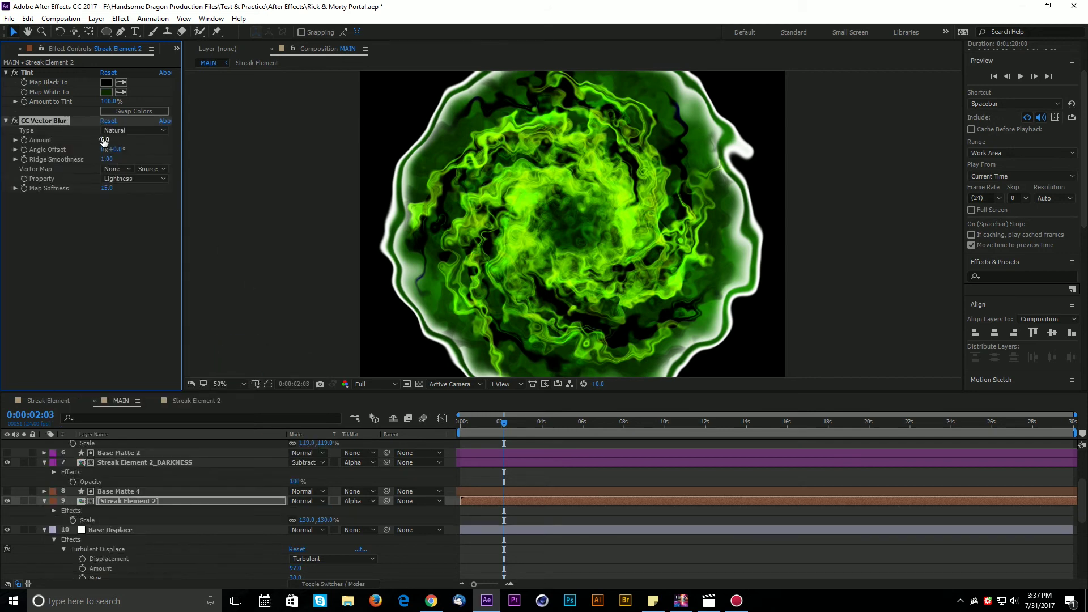
pyautogui.moveTo(104, 141); pyautogui.dragTo(318, 166)
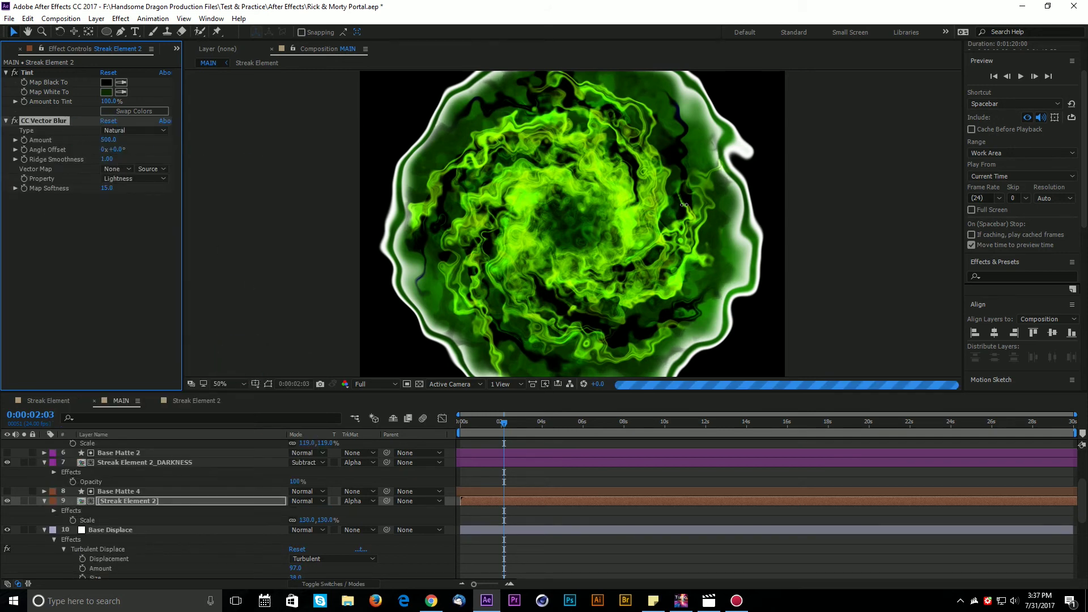
pyautogui.moveTo(449, 194); pyautogui.dragTo(506, 195)
pyautogui.moveTo(583, 205); pyautogui.dragTo(582, 205)
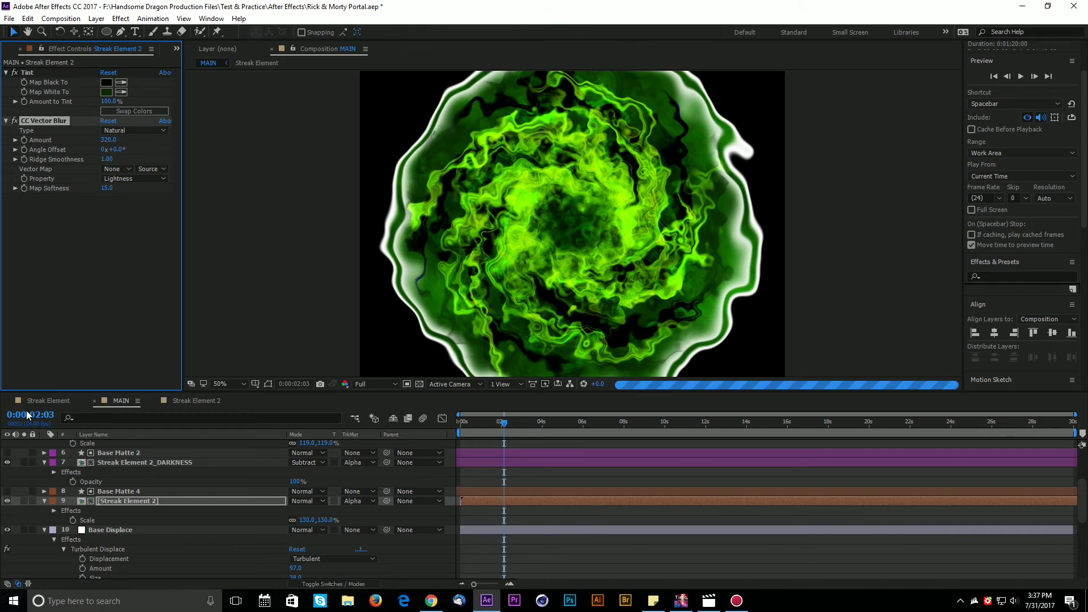
# Check the soloed layer, turn the transparency grid off, unsolo, and fit the composition in view.
pyautogui.click(24, 501)
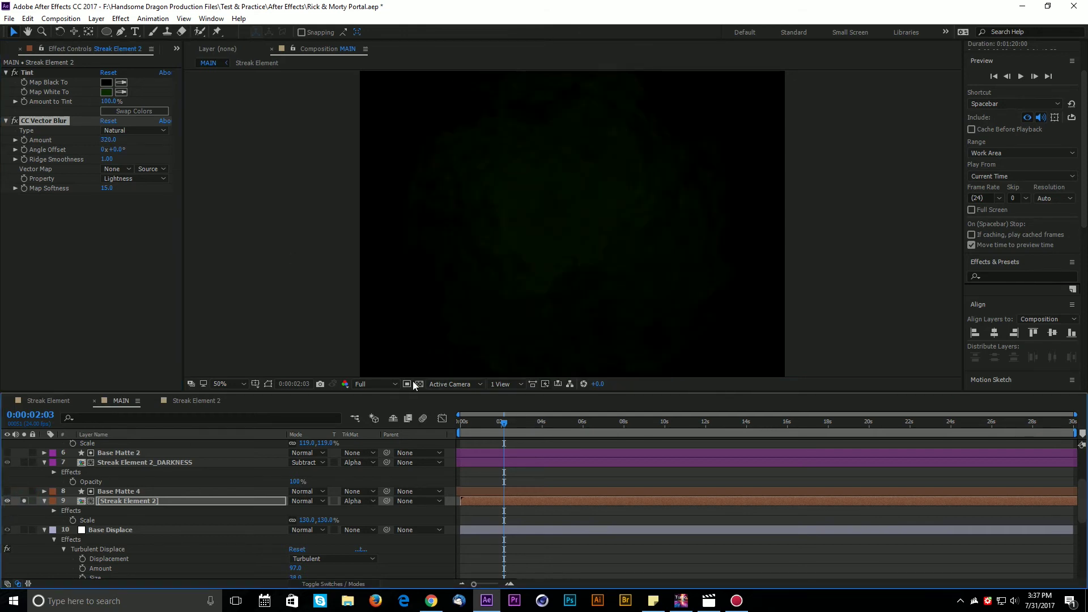
pyautogui.click(417, 383)
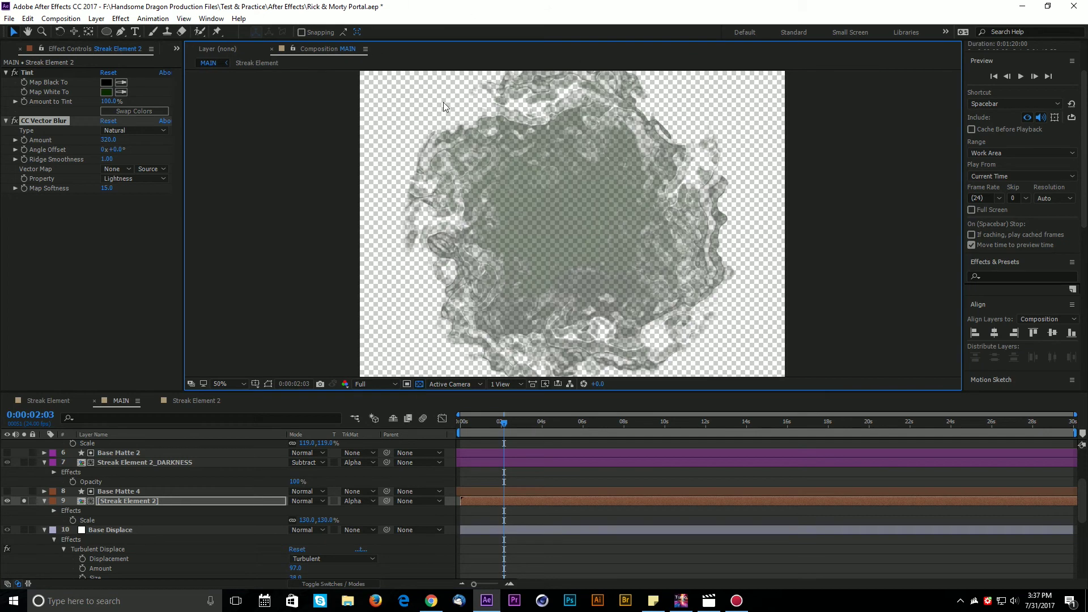
pyautogui.click(419, 384)
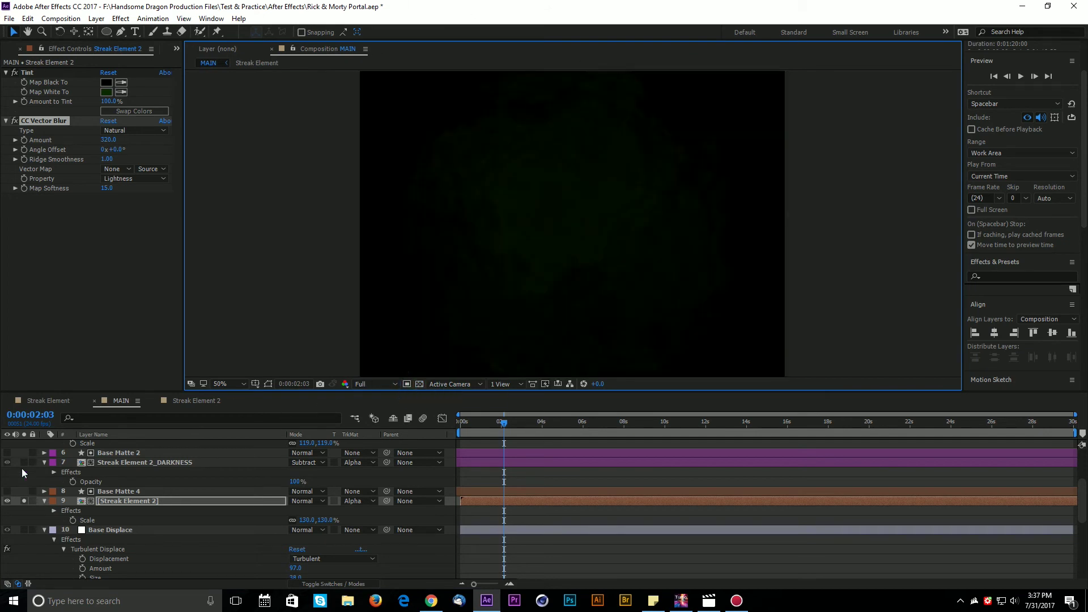
pyautogui.click(23, 501)
pyautogui.press(',')
pyautogui.press(',')
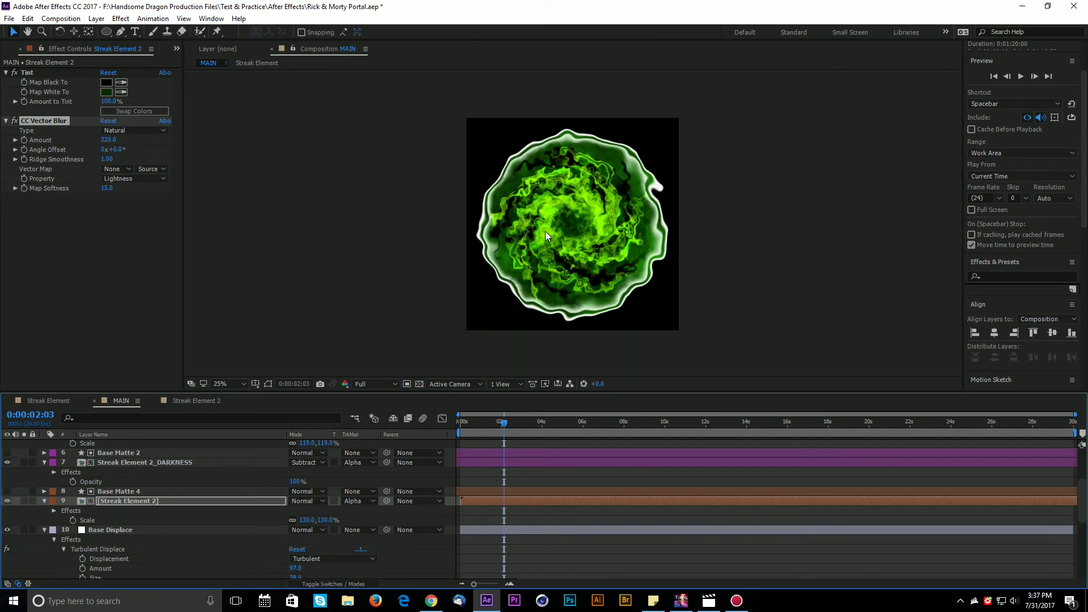
pyautogui.press('.')
pyautogui.press('.')
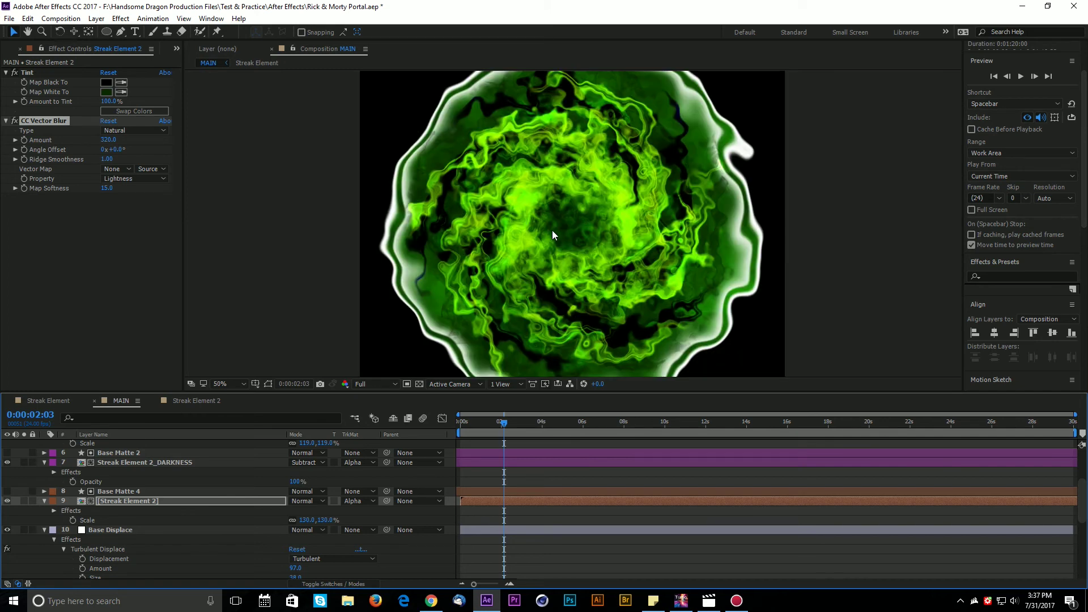
pyautogui.click(226, 385)
pyautogui.click(229, 179)
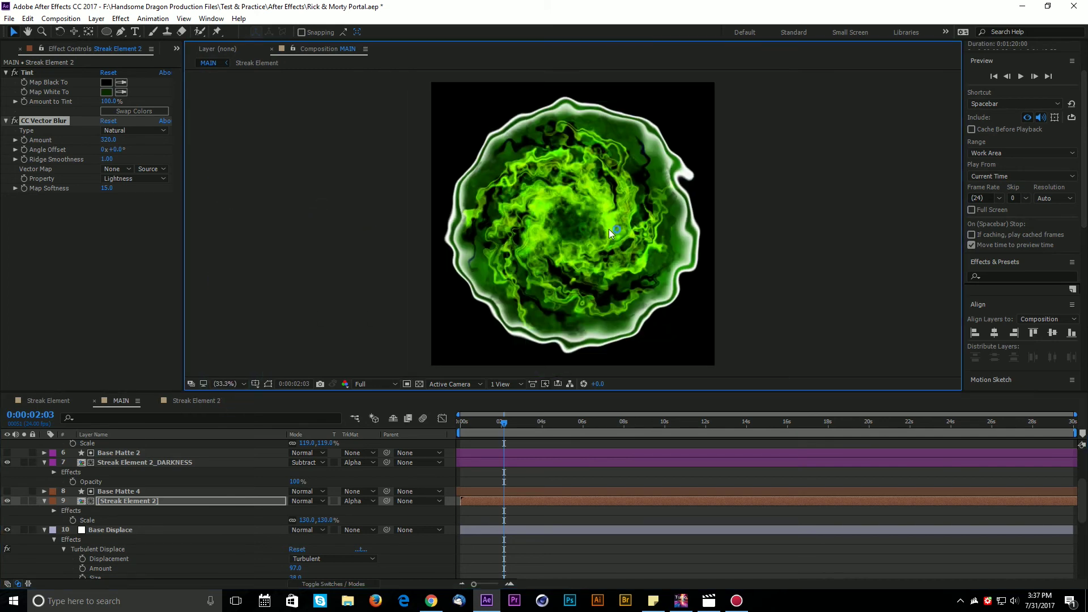
# Compare the portal against the Test_1 render in Movies & TV.
pyautogui.click(708, 601)
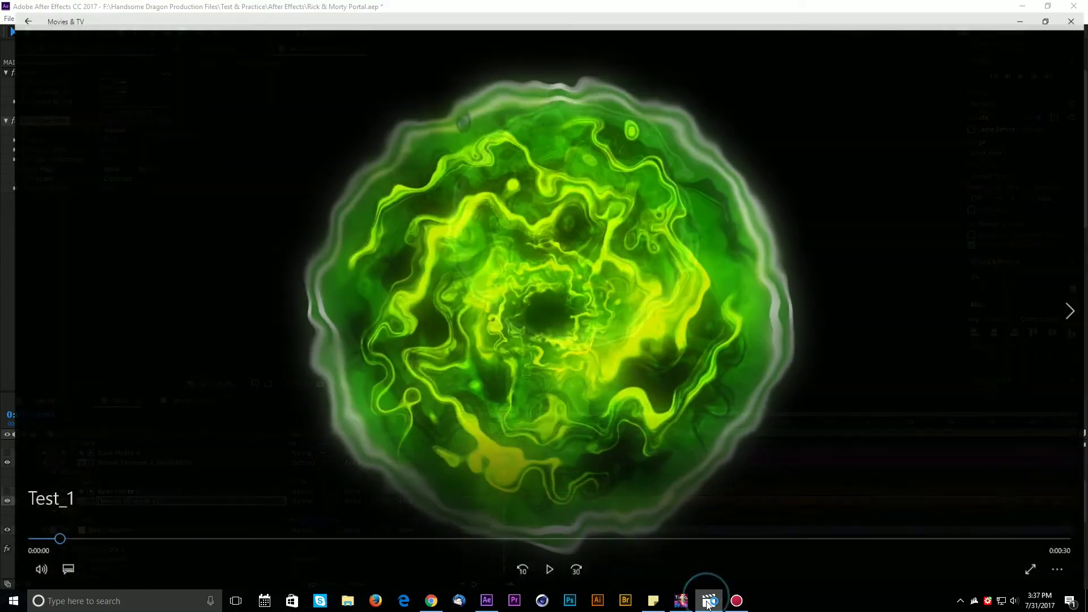
pyautogui.click(708, 602)
pyautogui.click(708, 601)
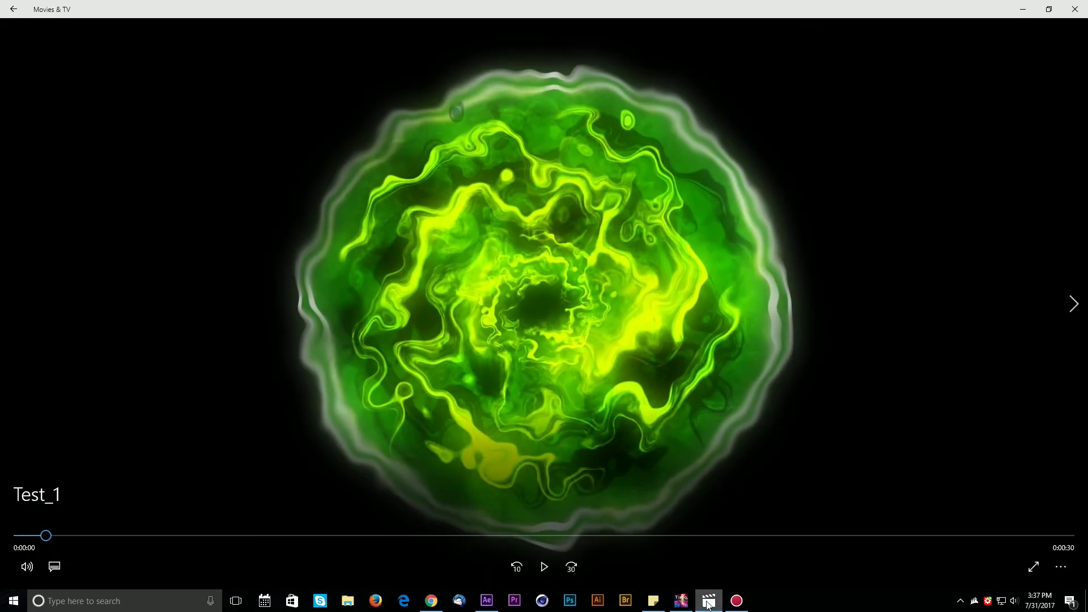
pyautogui.click(708, 603)
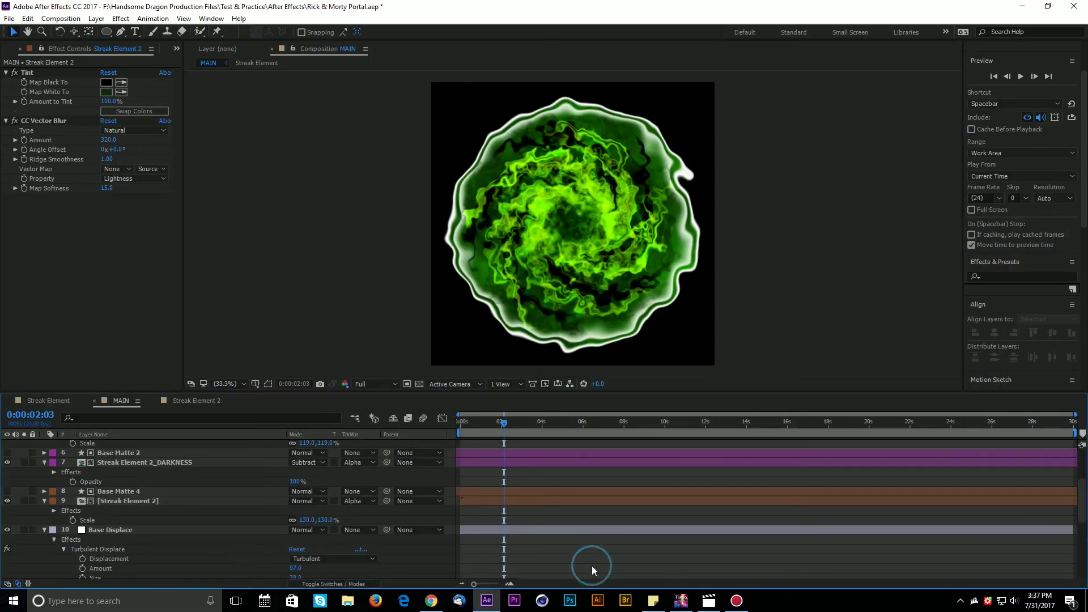
# Save the project and move the playhead ahead to 12:11.
pyautogui.hotkey('ctrl', 's')
pyautogui.moveTo(506, 425); pyautogui.dragTo(715, 429)
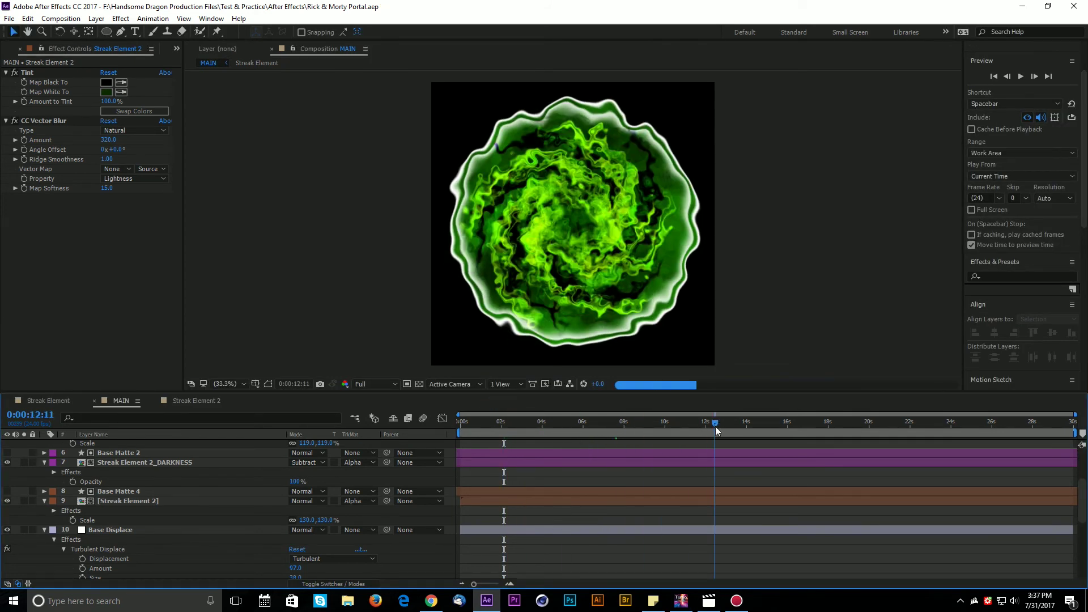
pyautogui.scroll(5, 543, 527)
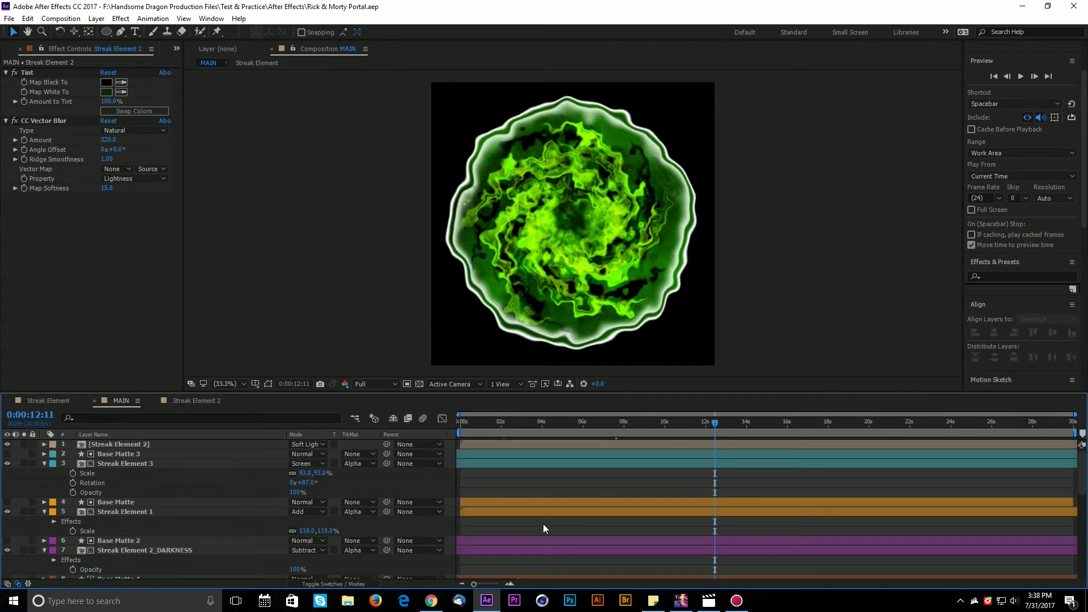
pyautogui.scroll(-10, 542, 526)
pyautogui.scroll(10, 524, 492)
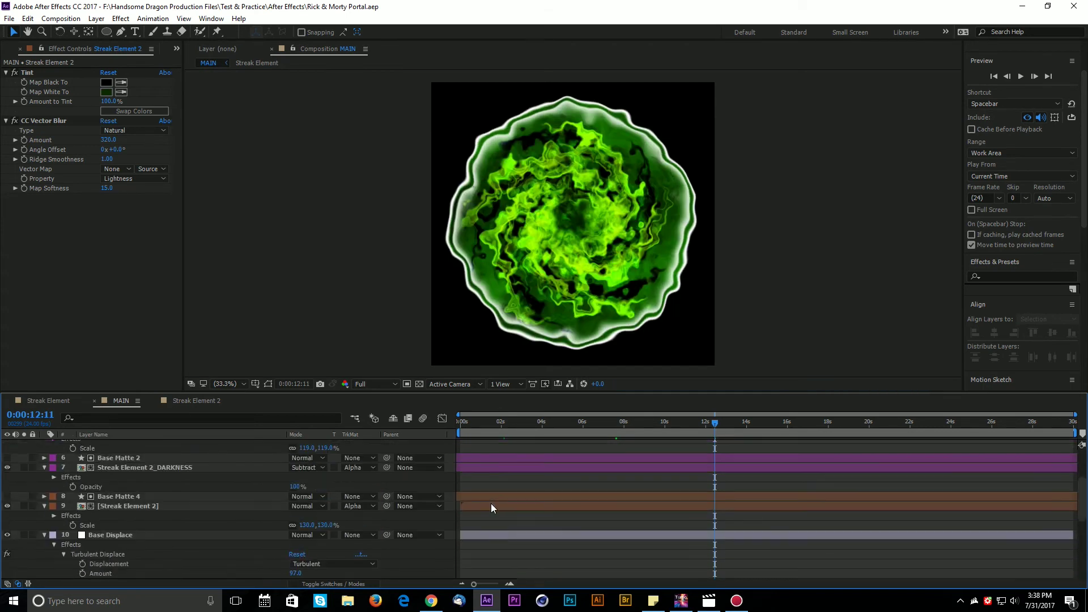
# Add a new adjustment layer to MAIN and name it Glow.
pyautogui.rightClick(520, 488)
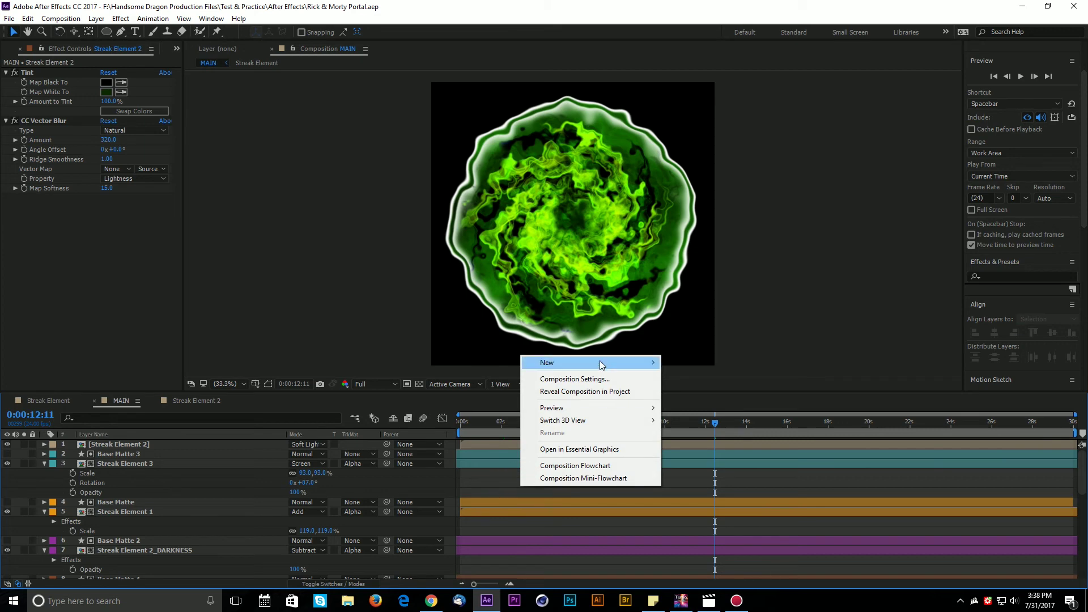
pyautogui.moveTo(602, 364)
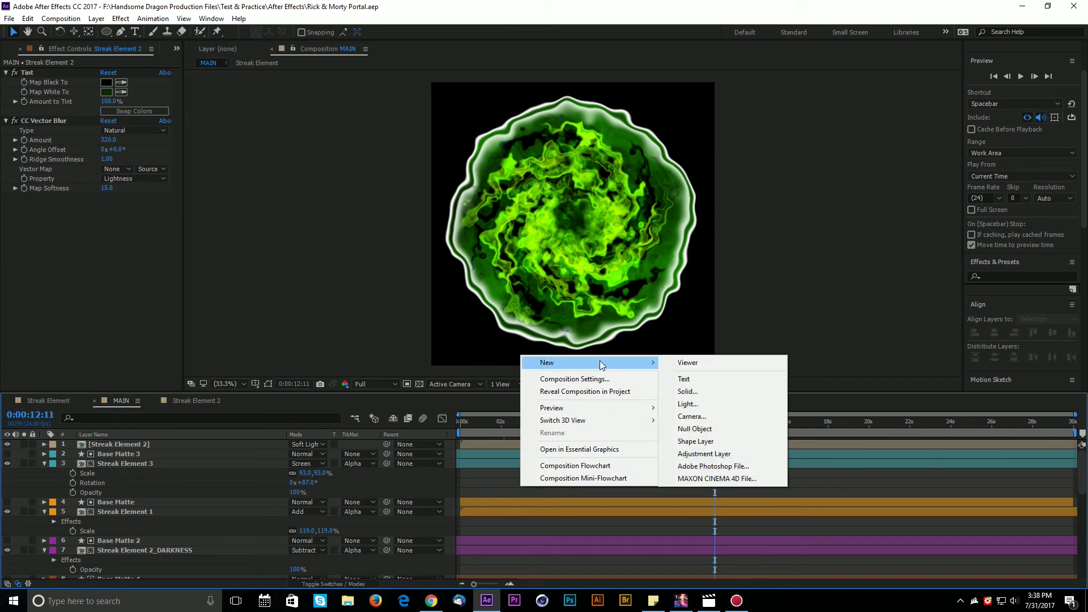
pyautogui.click(747, 457)
pyautogui.press('Return')
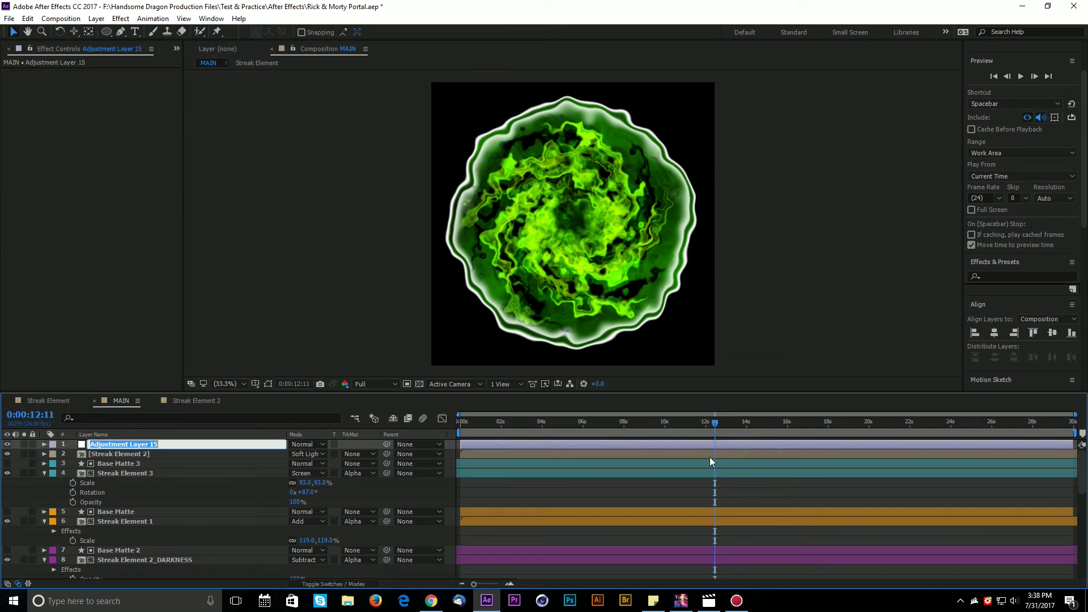
pyautogui.write('Glow')
pyautogui.press('Return')
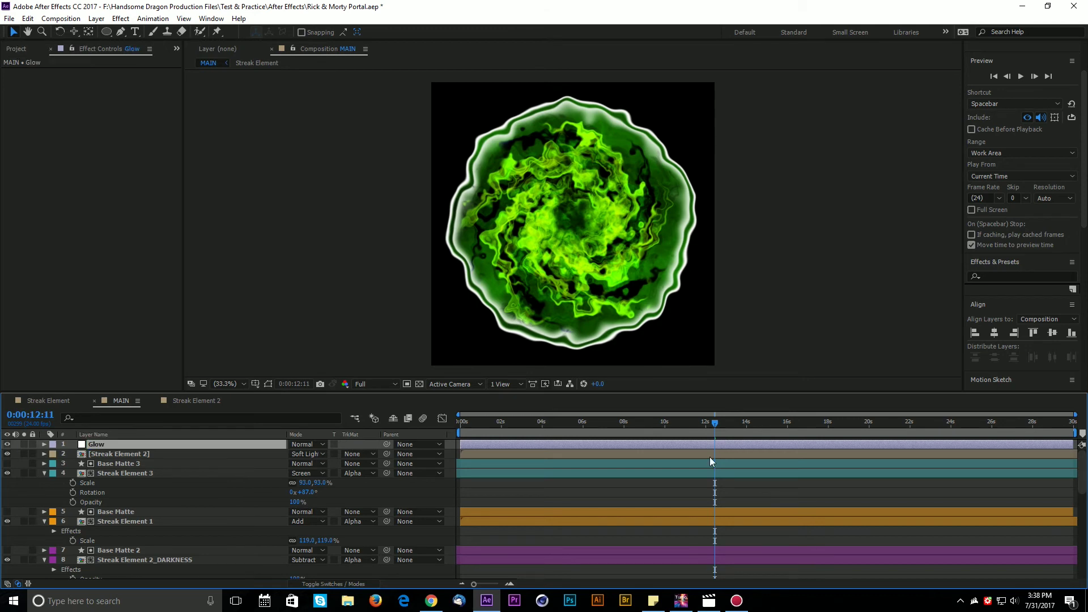
pyautogui.click(134, 454)
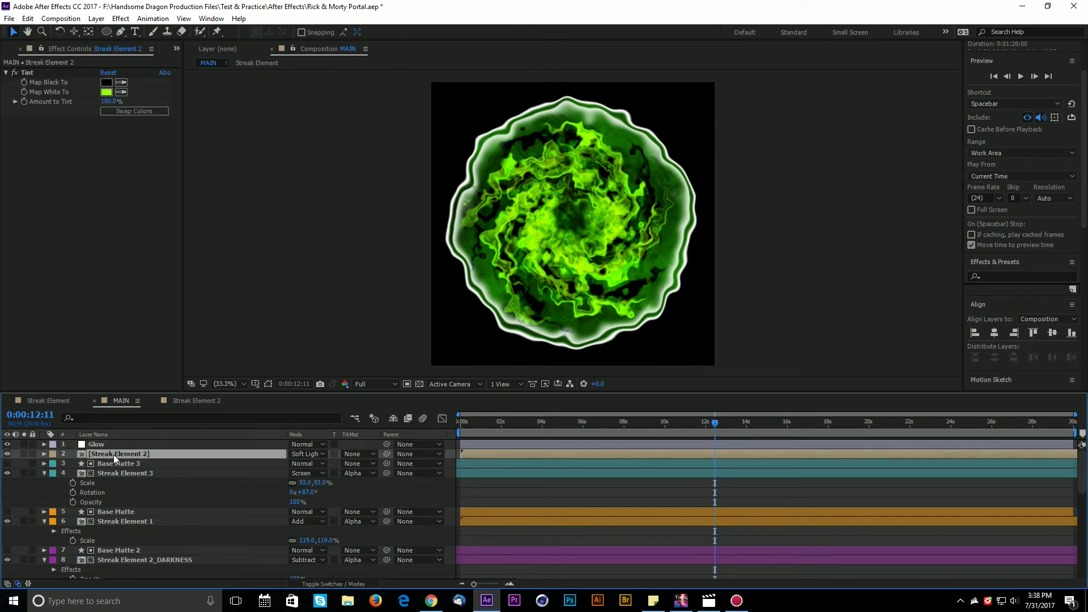
# Briefly solo Streak Element 2 and start, then abandon, renaming it.
pyautogui.click(24, 453)
pyautogui.click(24, 453)
pyautogui.press('Return')
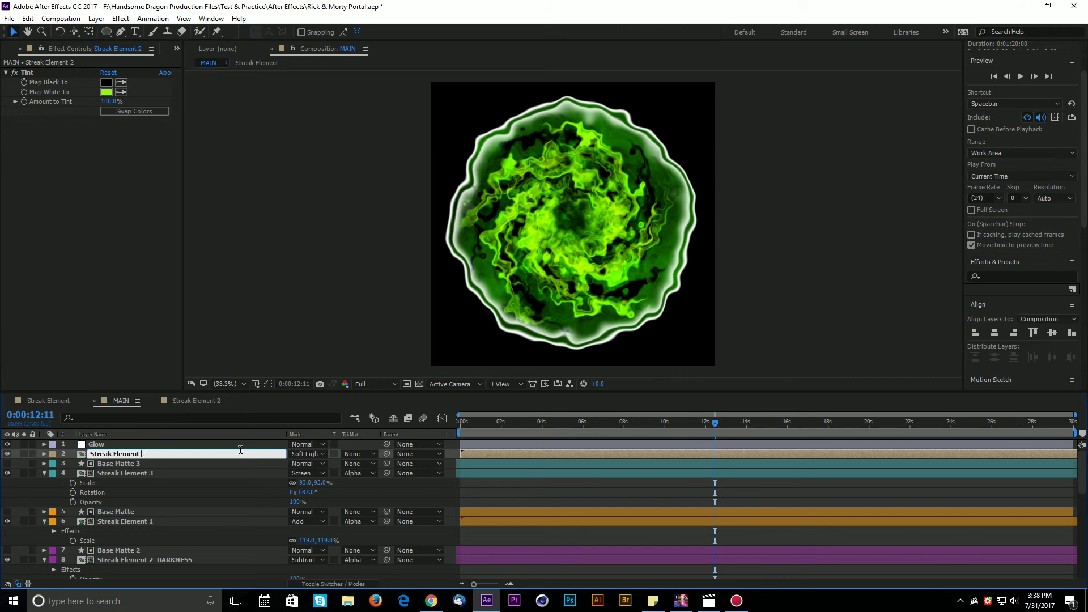
pyautogui.click(199, 501)
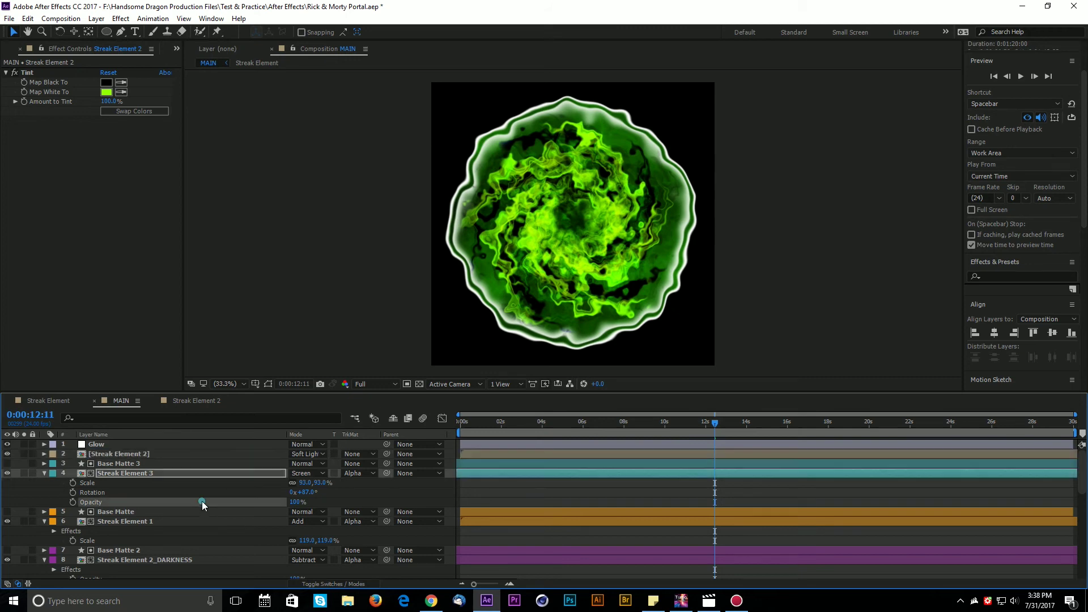
pyautogui.click(16, 52)
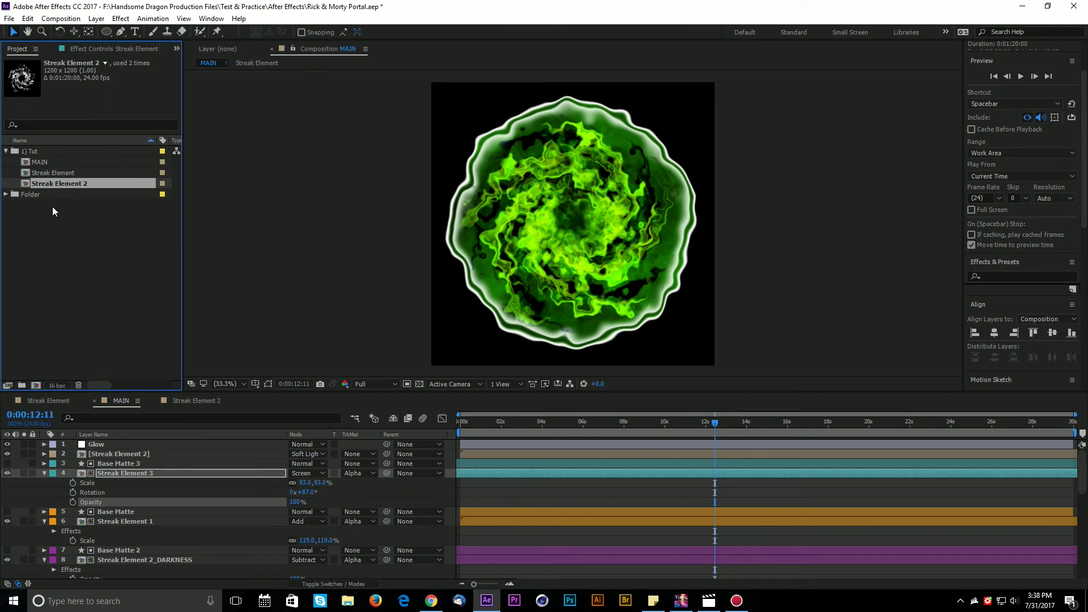
# Rename the Streak Element 3 layer to Streak Element V.2.
pyautogui.click(138, 475)
pyautogui.press('Return')
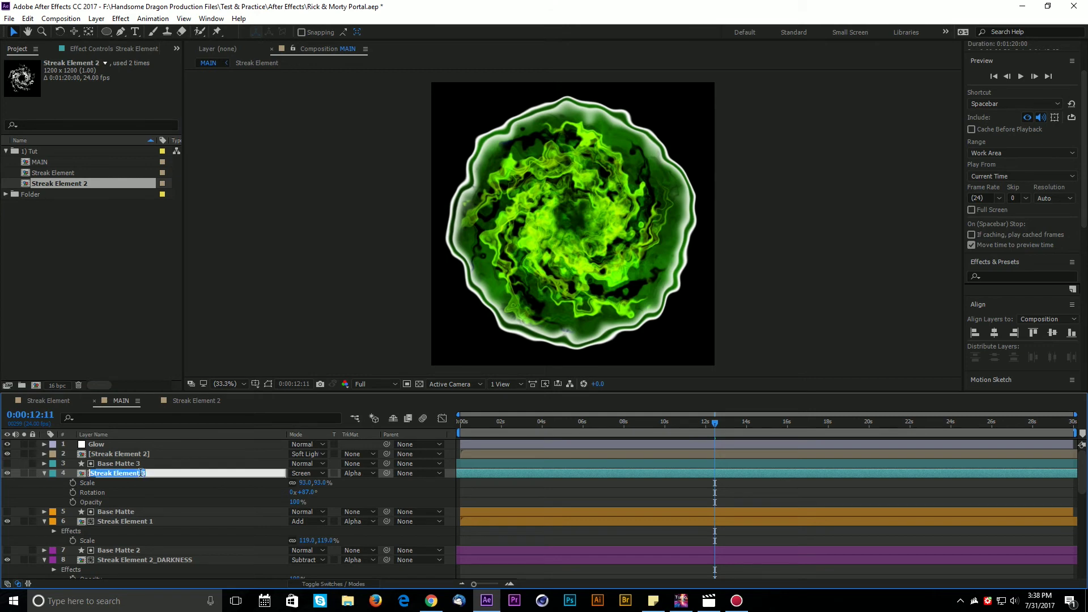
pyautogui.click(155, 472)
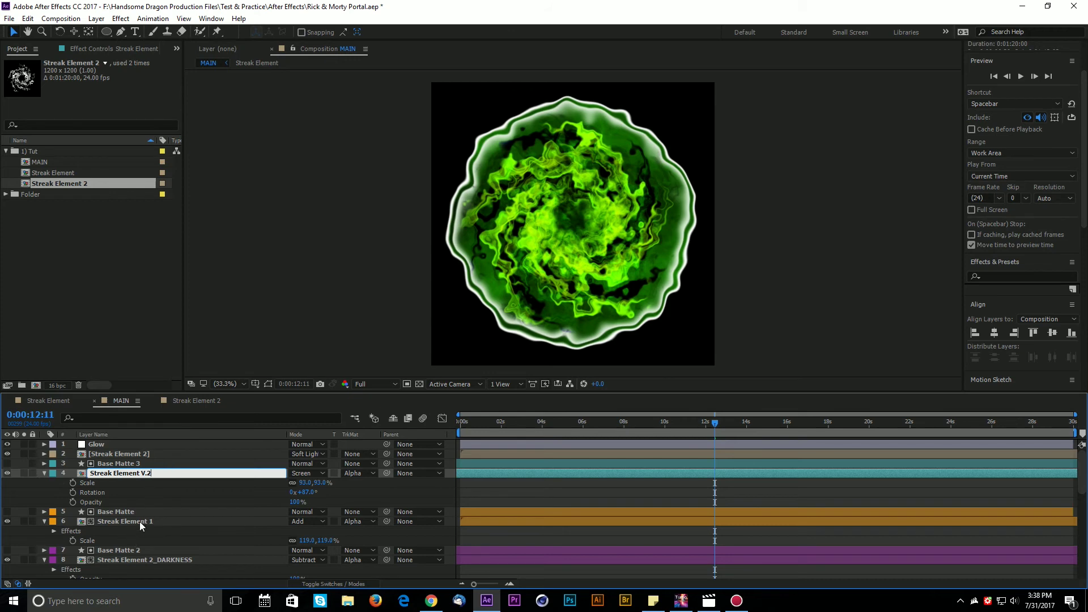
pyautogui.click(39, 262)
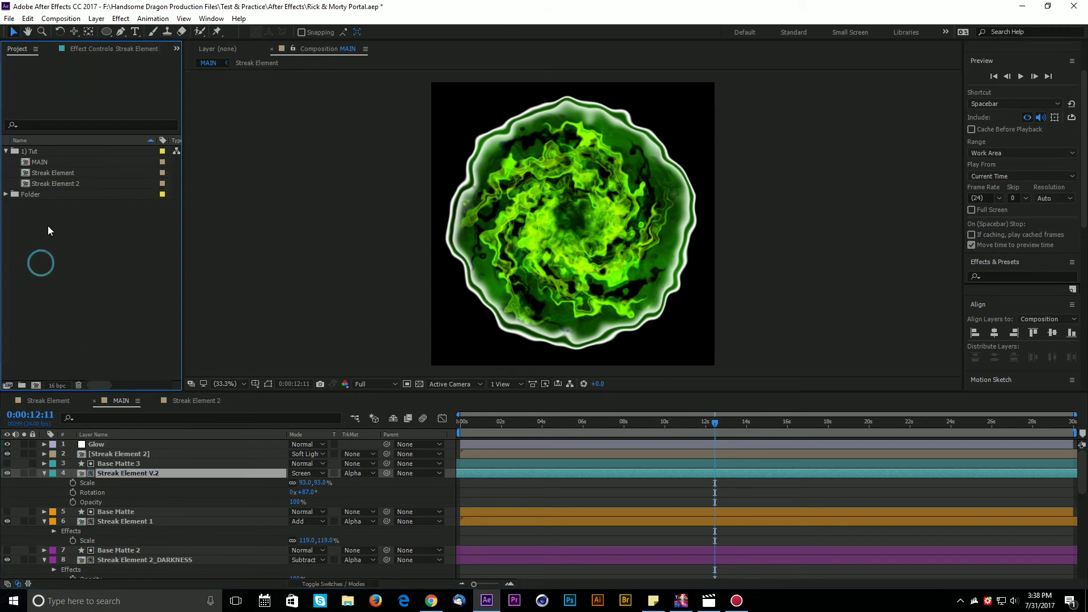
pyautogui.click(55, 172)
# Maximize and restore the Timeline panel with the grave key, then select the Glow layer.
pyautogui.click(118, 454)
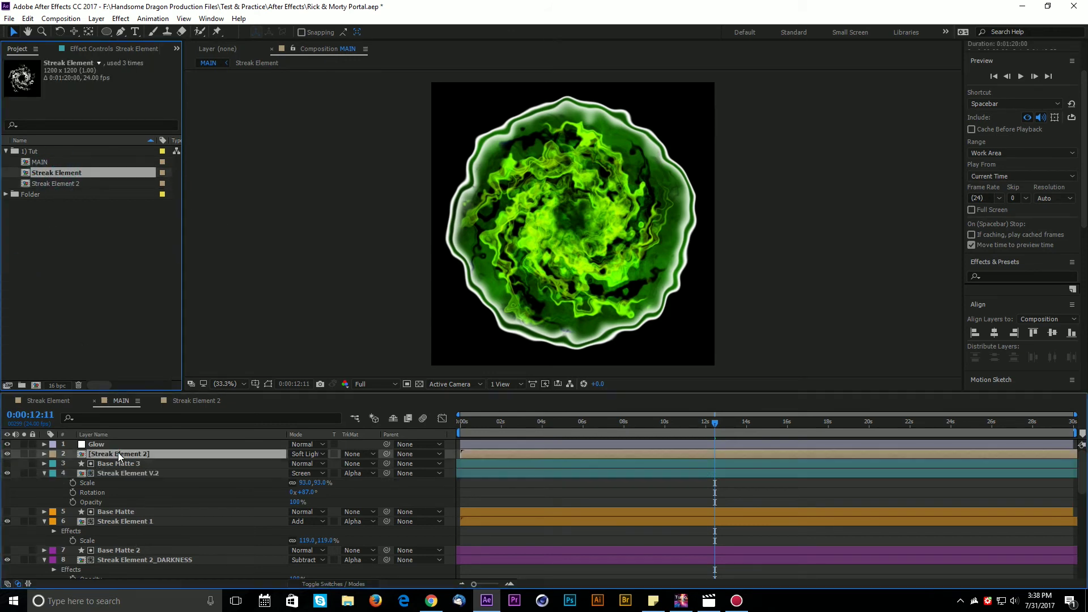
pyautogui.press('`')
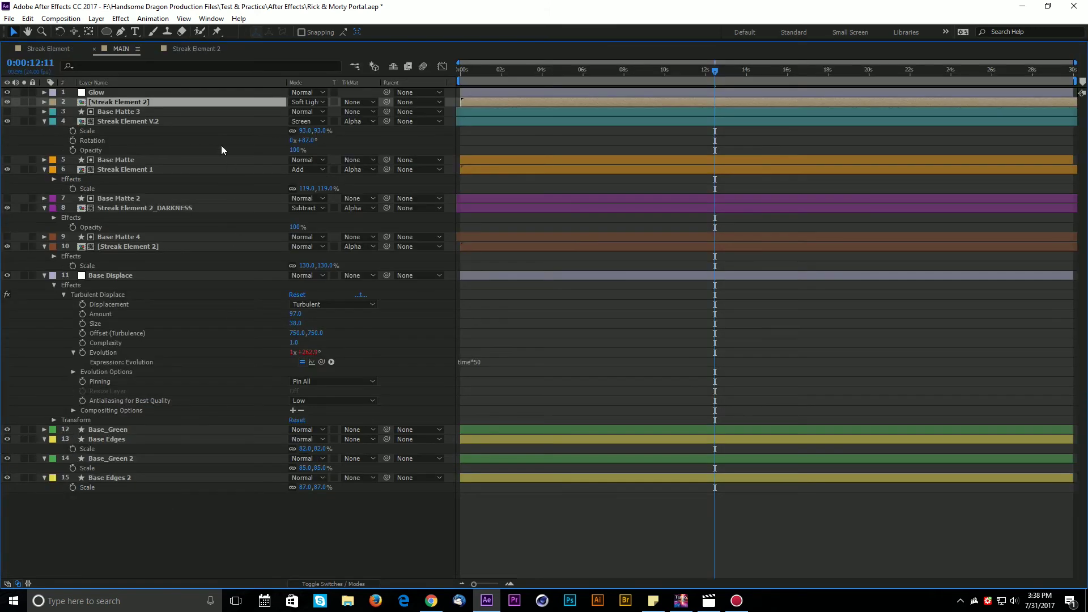
pyautogui.click(115, 503)
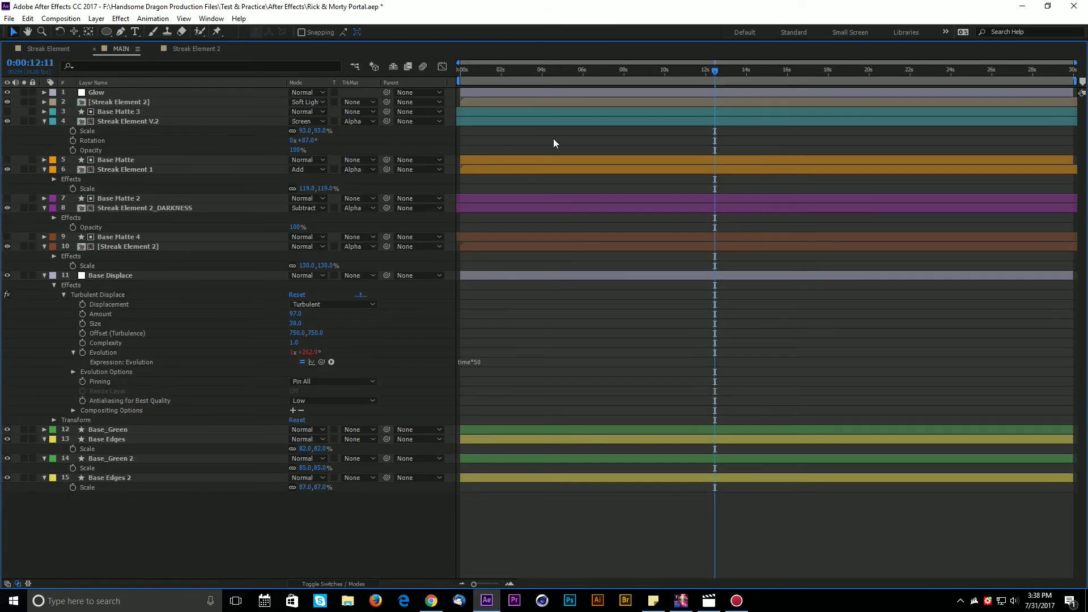
pyautogui.press('`')
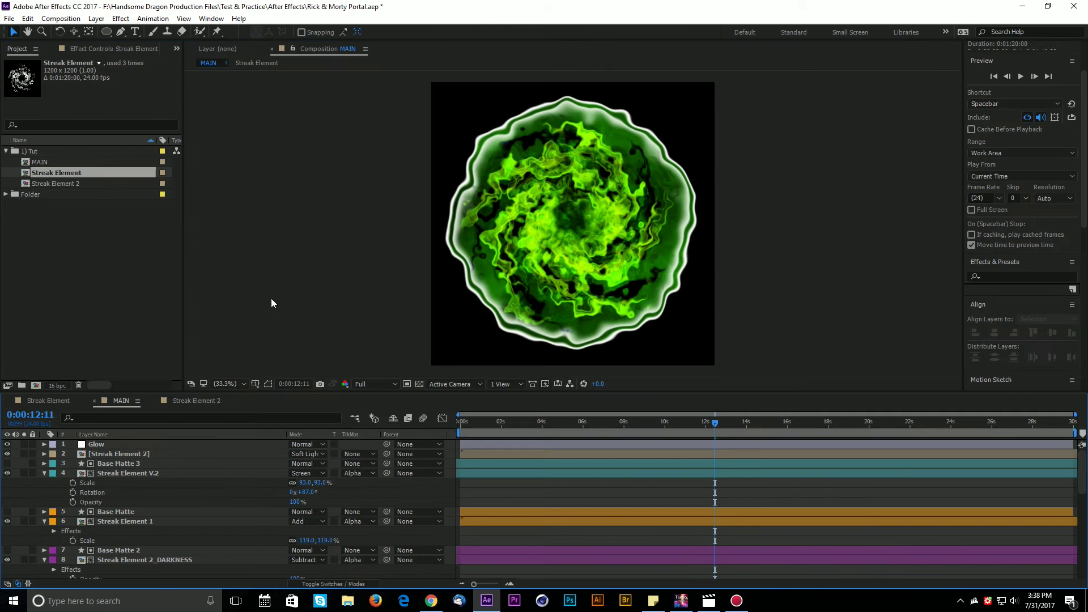
pyautogui.click(117, 447)
# Add a Gaussian Blur to the Glow layer and raise its Blurriness.
pyautogui.click(93, 46)
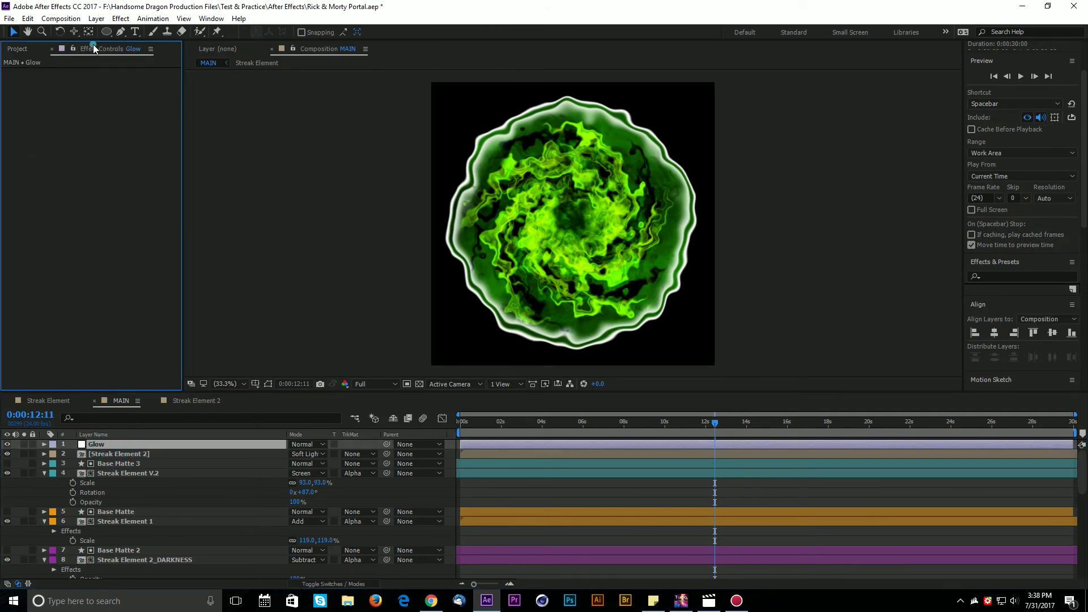
pyautogui.rightClick(65, 155)
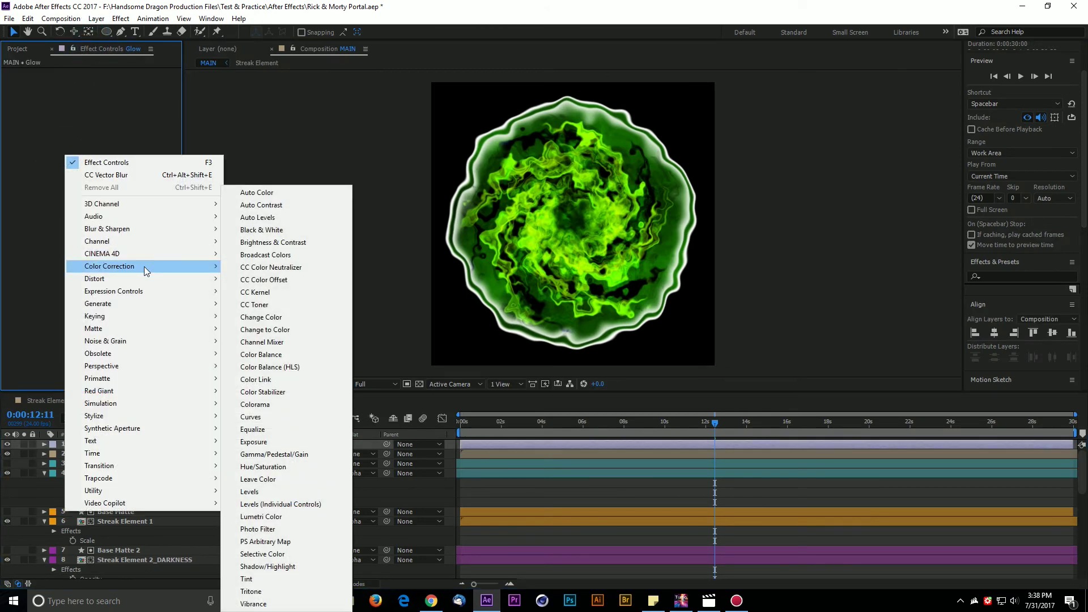
pyautogui.moveTo(167, 230)
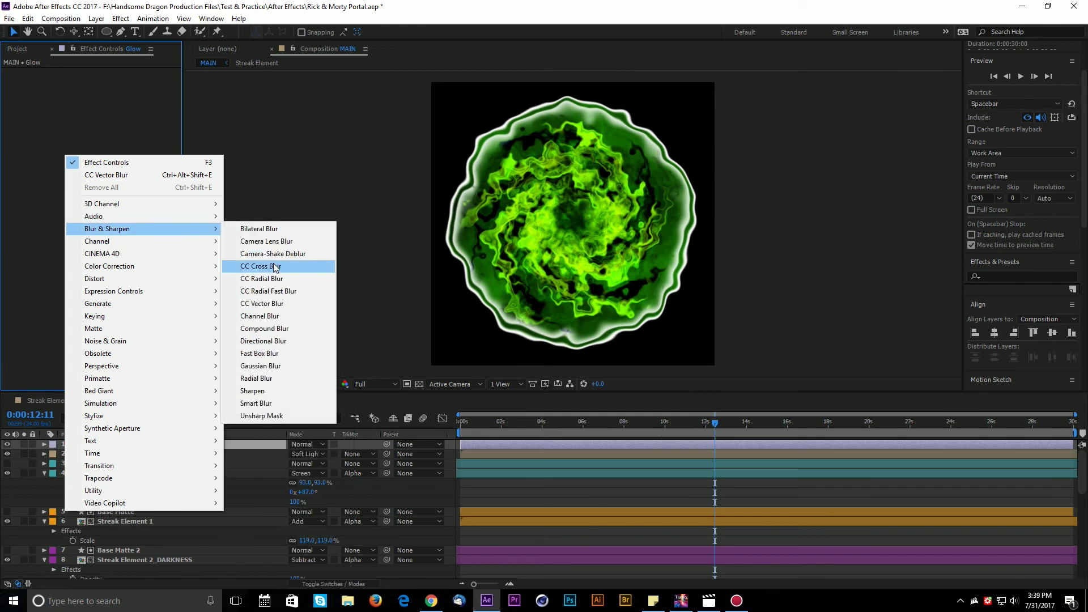
pyautogui.click(257, 367)
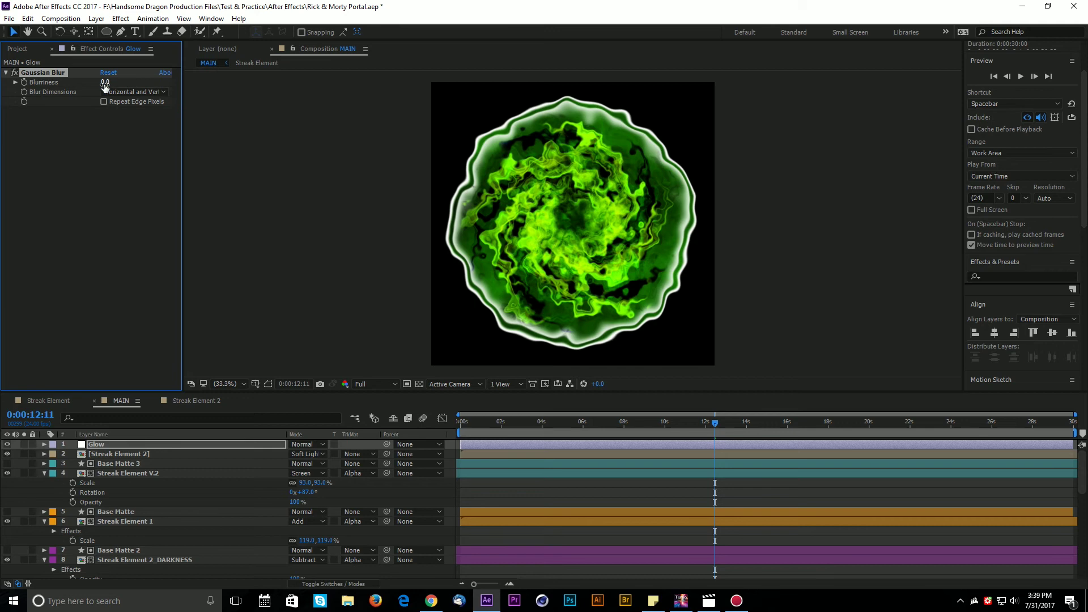
pyautogui.moveTo(105, 81); pyautogui.dragTo(343, 80)
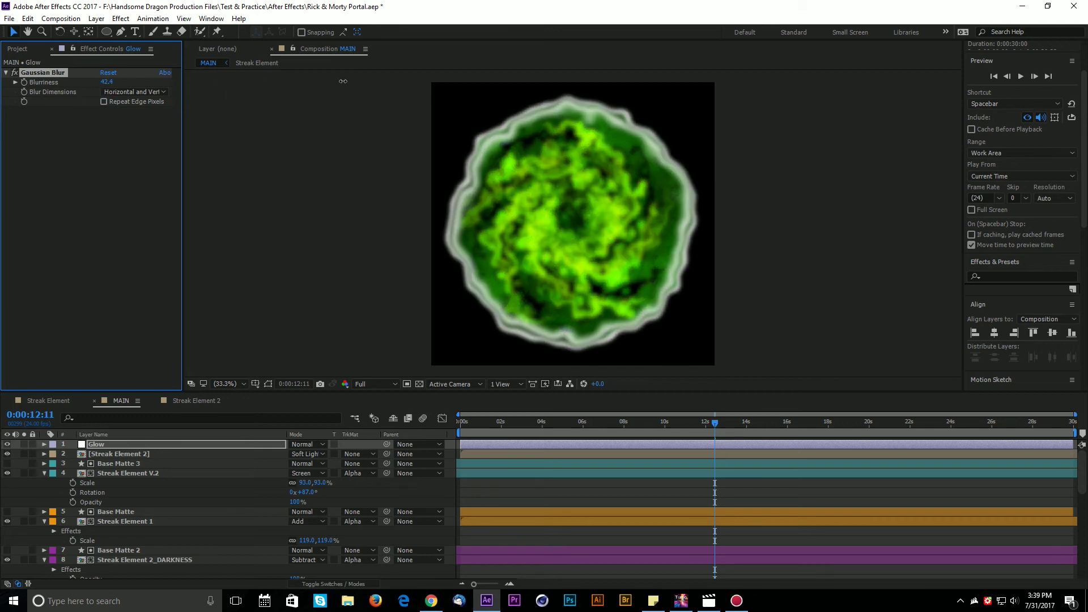
# Set Glow to Screen blending, lower the Blurriness, and enable Repeat Edge Pixels.
pyautogui.click(298, 448)
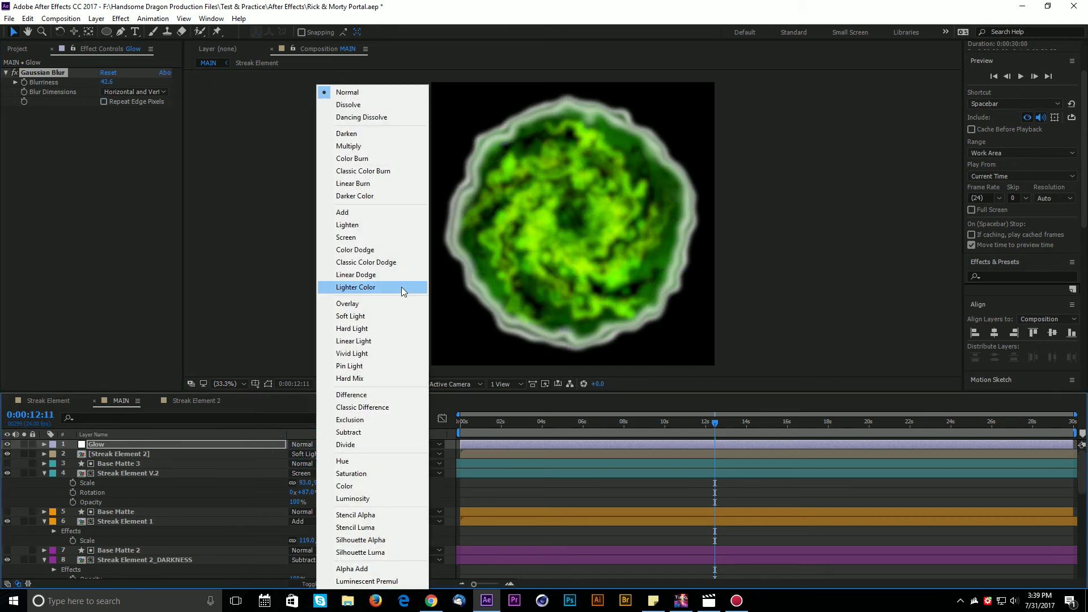
pyautogui.click(347, 236)
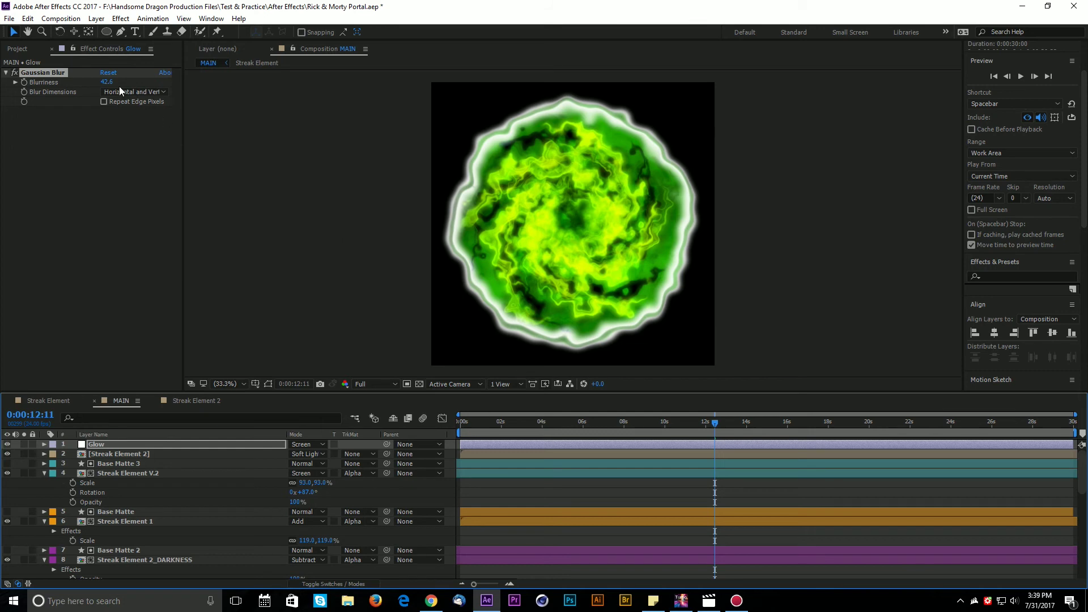
pyautogui.moveTo(106, 81); pyautogui.dragTo(22, 111)
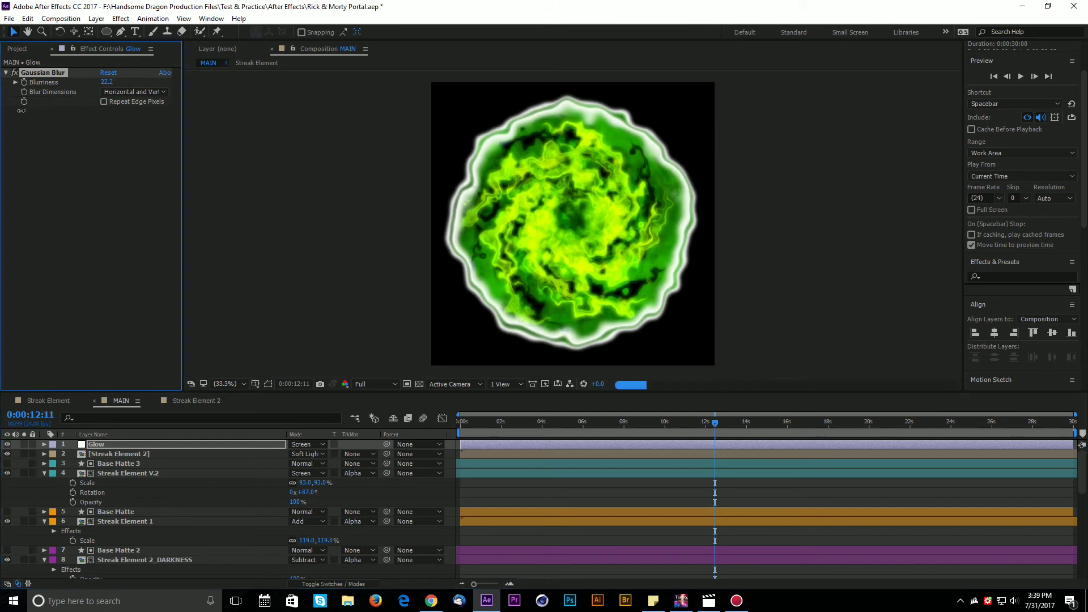
pyautogui.click(104, 102)
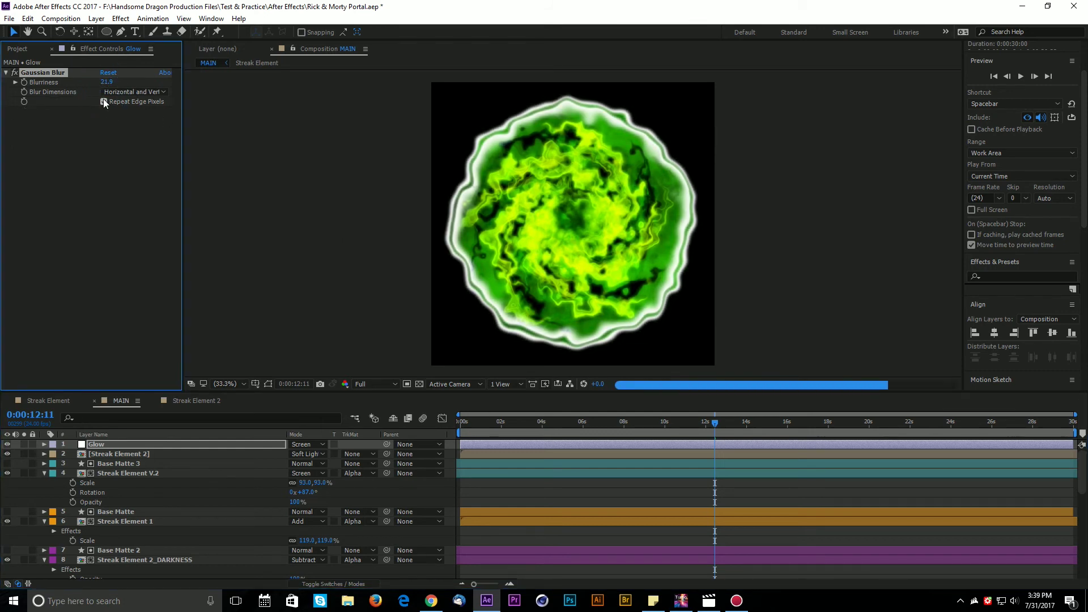
# Create a new solid named BG with colour 000000.
pyautogui.click(481, 492)
pyautogui.rightClick(481, 490)
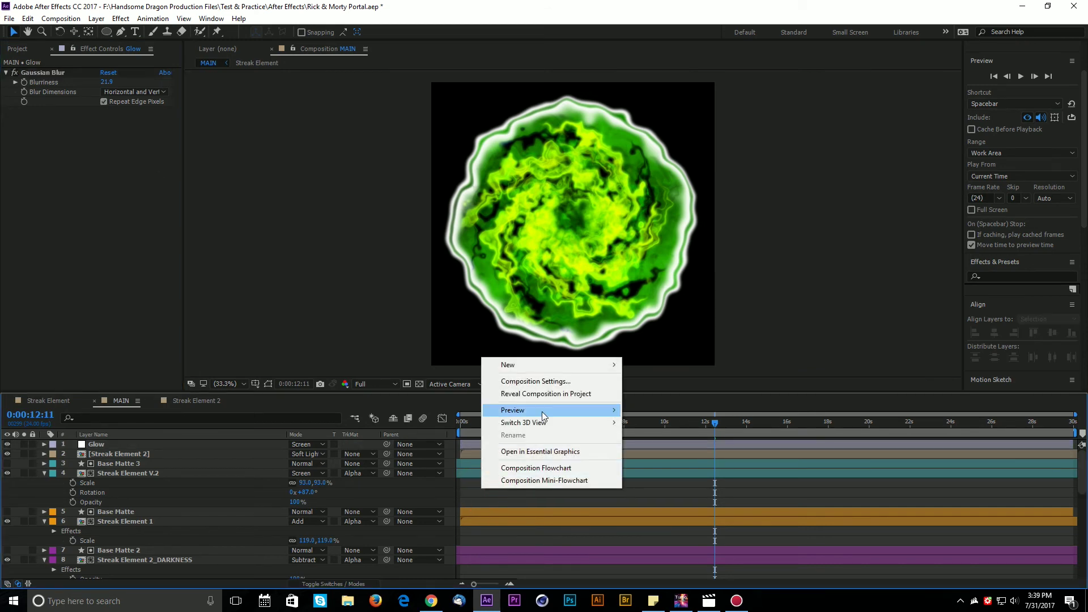
pyautogui.moveTo(534, 366)
pyautogui.click(686, 393)
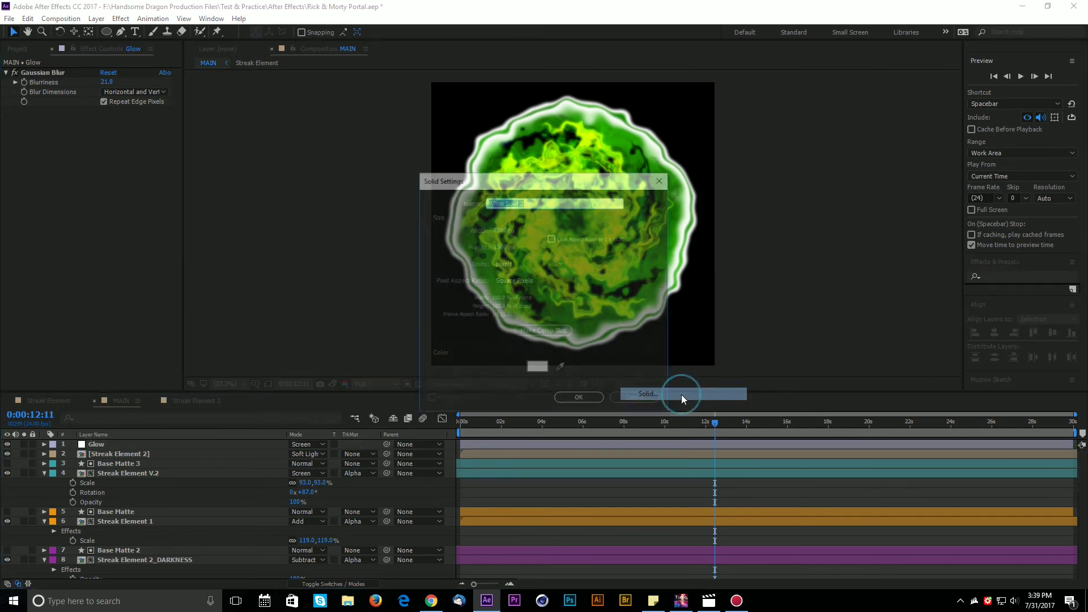
pyautogui.write('BG')
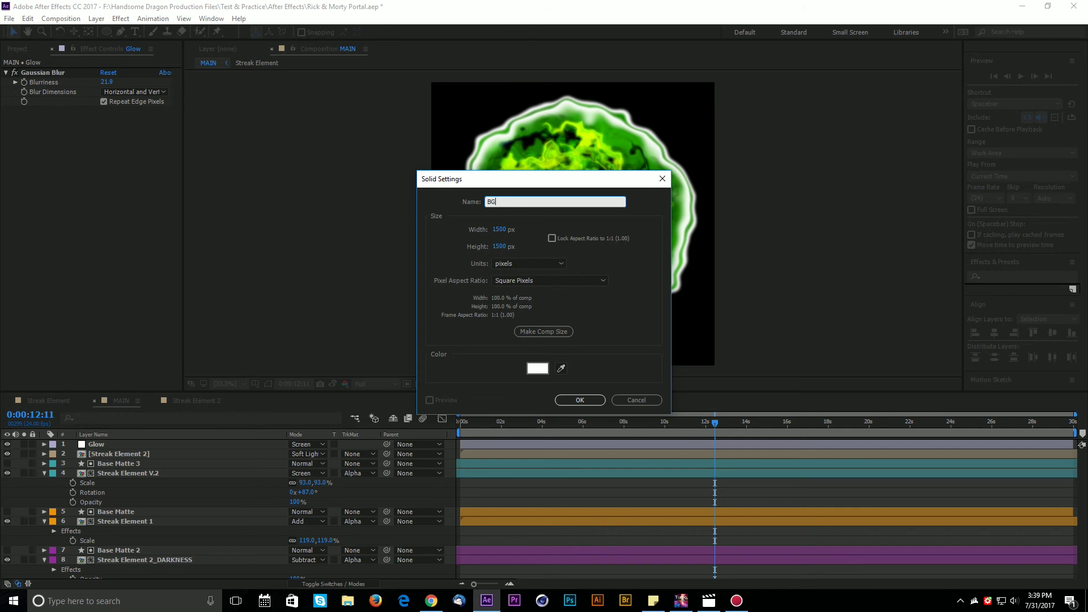
pyautogui.click(499, 228)
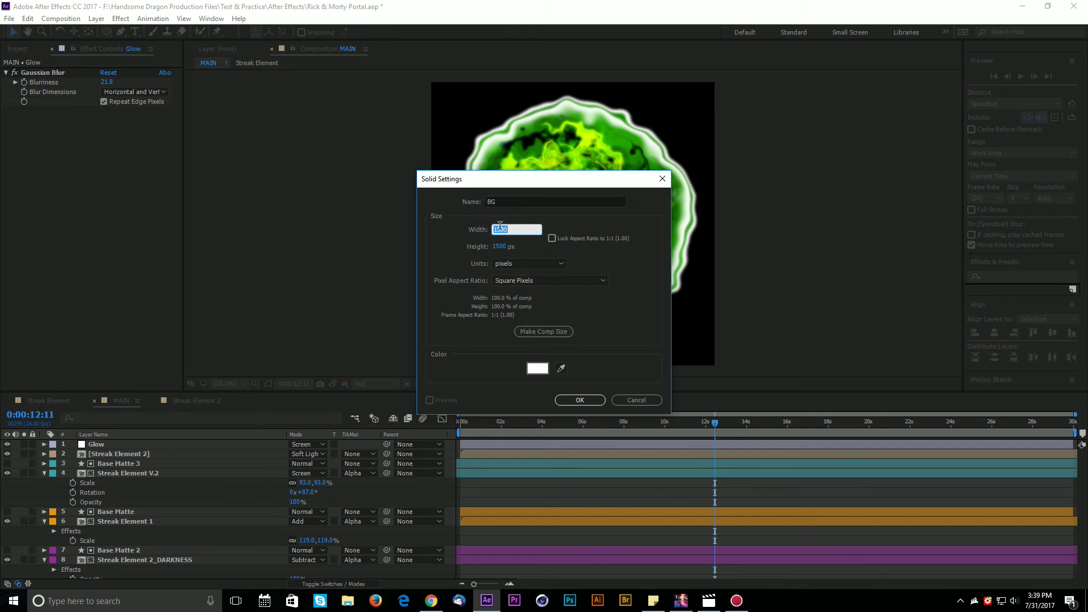
pyautogui.click(537, 368)
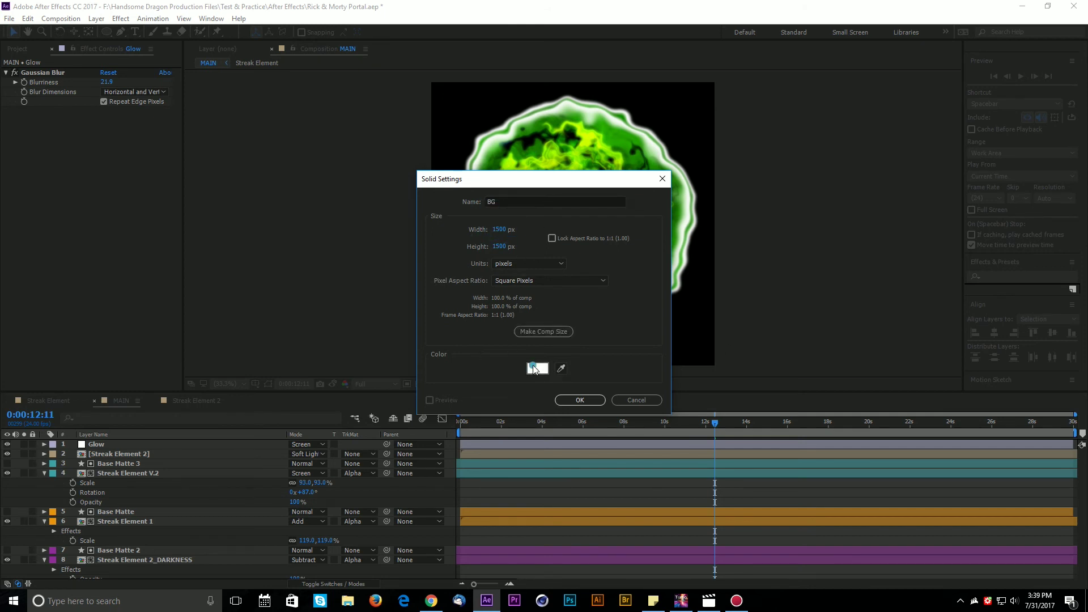
pyautogui.write('000000')
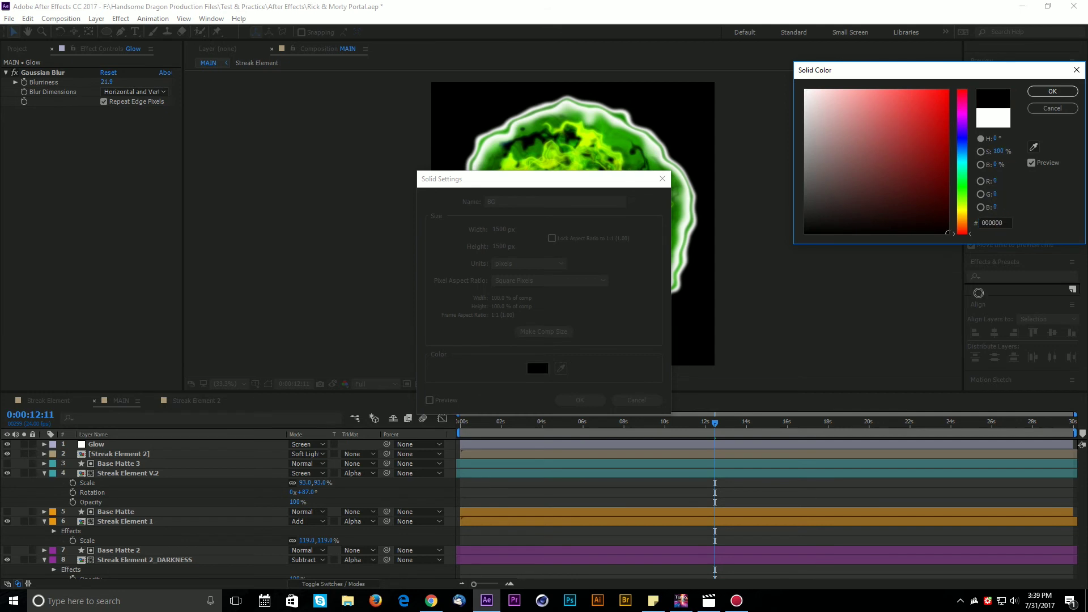
pyautogui.click(1052, 92)
pyautogui.click(574, 399)
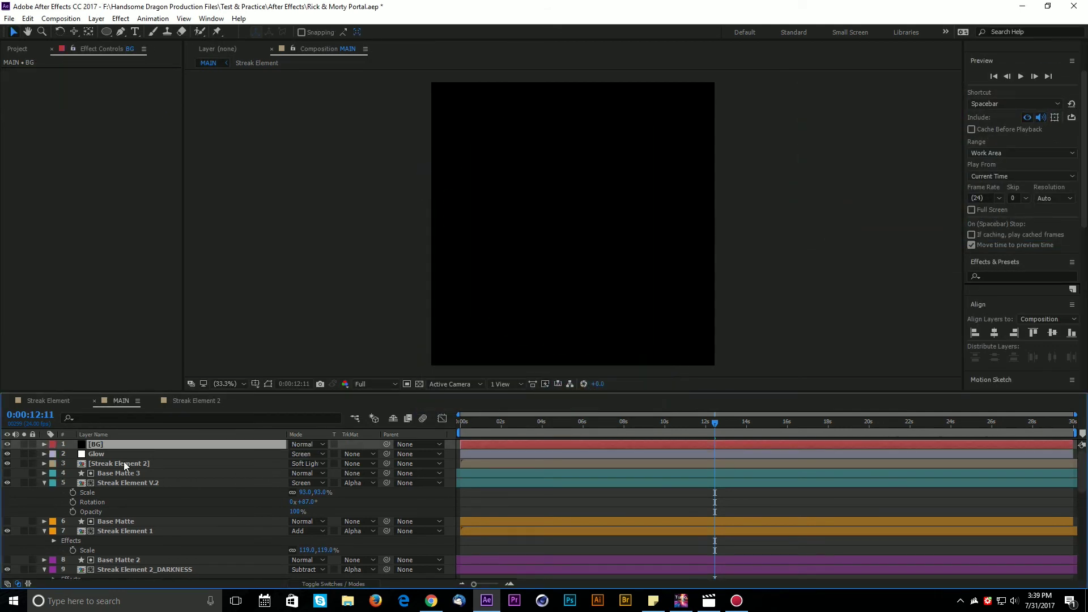
# Move the BG solid to the bottom of the layer stack and fit the viewer.
pyautogui.moveTo(119, 451); pyautogui.dragTo(178, 577)
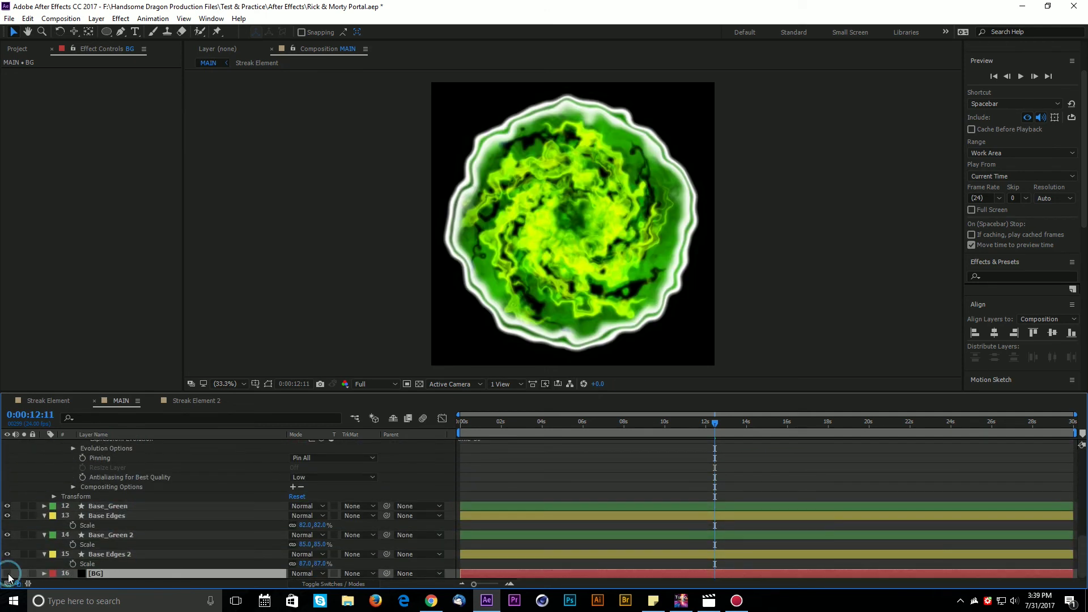
pyautogui.scroll(3, 531, 317)
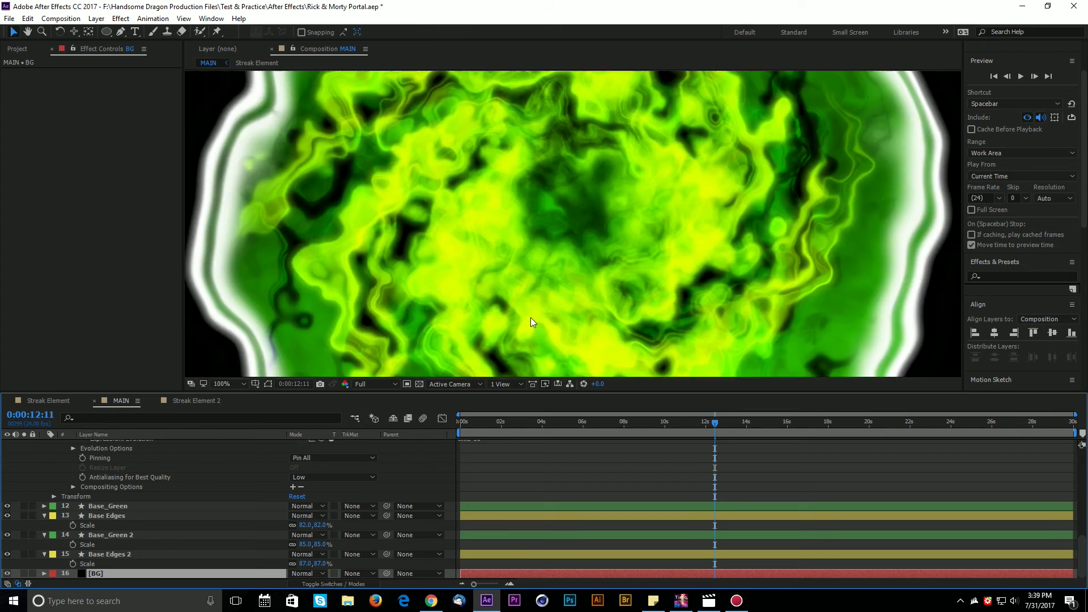
pyautogui.moveTo(594, 308); pyautogui.dragTo(345, 300)
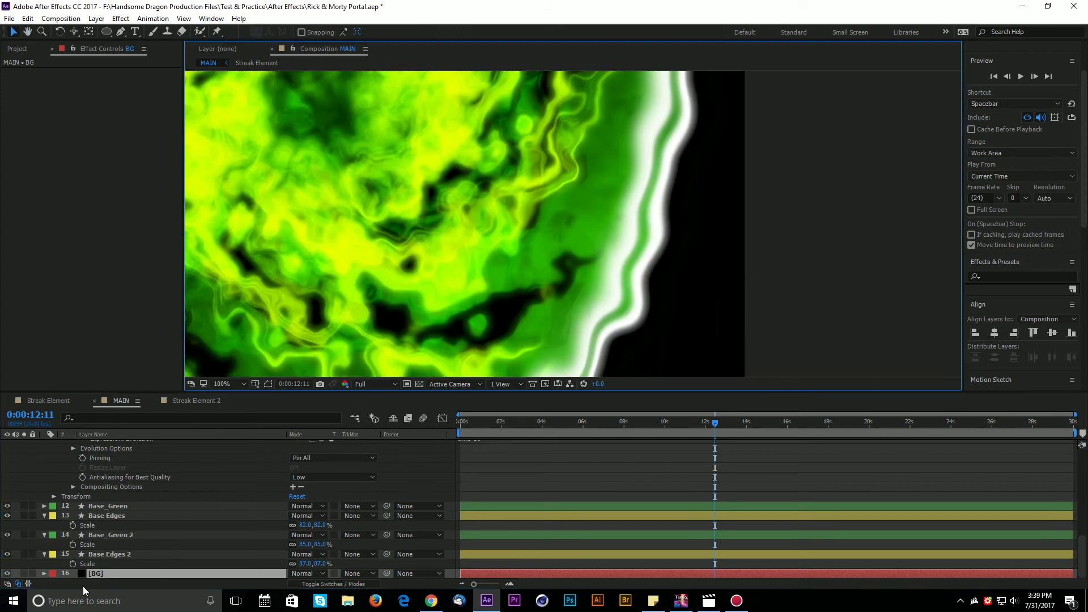
pyautogui.click(8, 574)
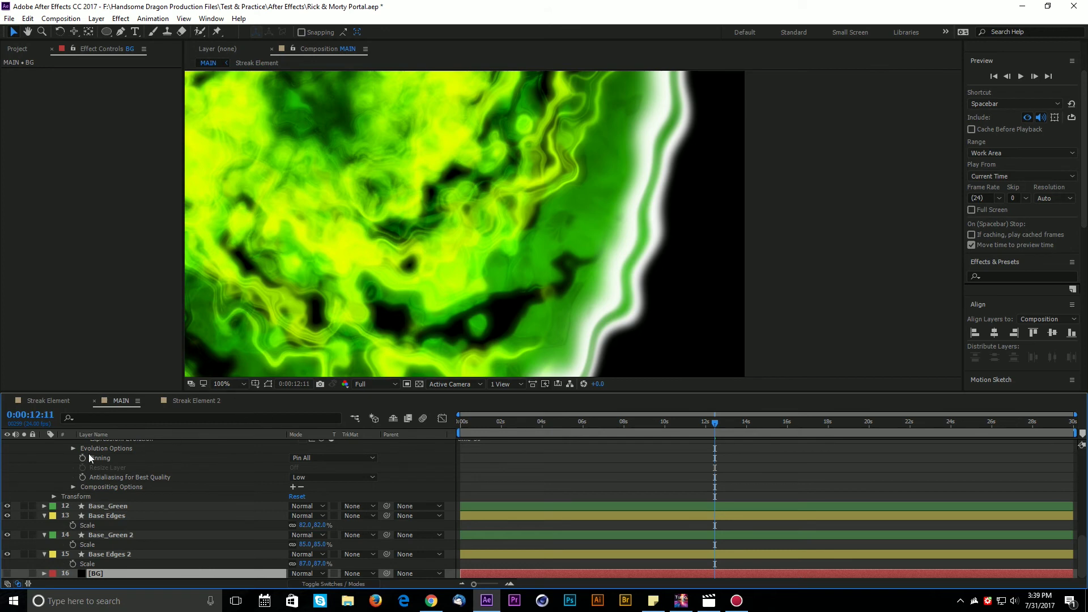
pyautogui.scroll(-2, 508, 249)
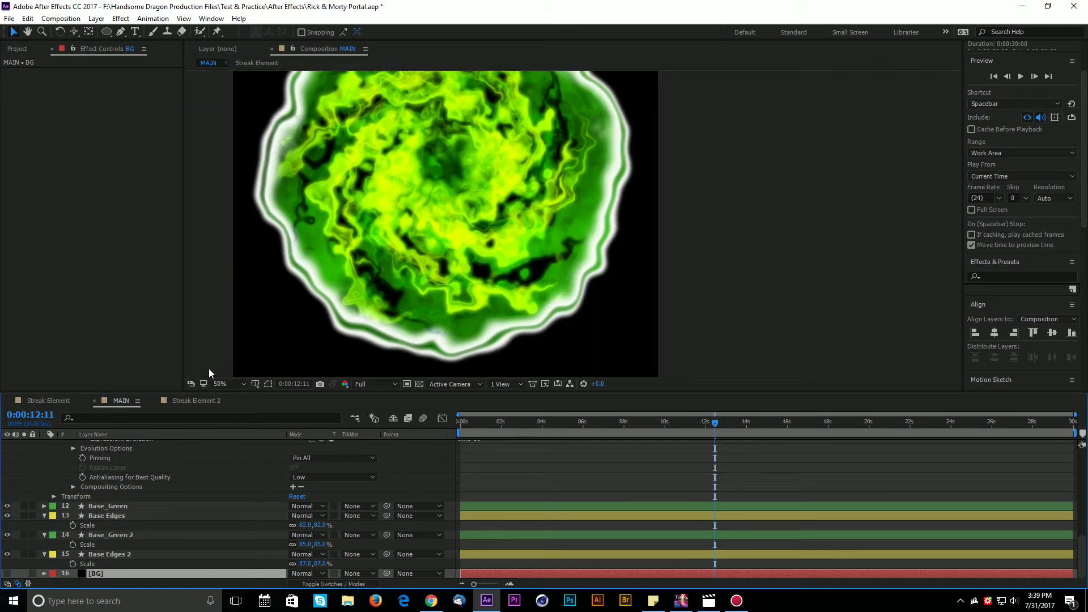
pyautogui.click(224, 383)
pyautogui.click(235, 178)
# Raise the Glow layer's Gaussian Blur Blurriness to 109.9.
pyautogui.scroll(4, 159, 482)
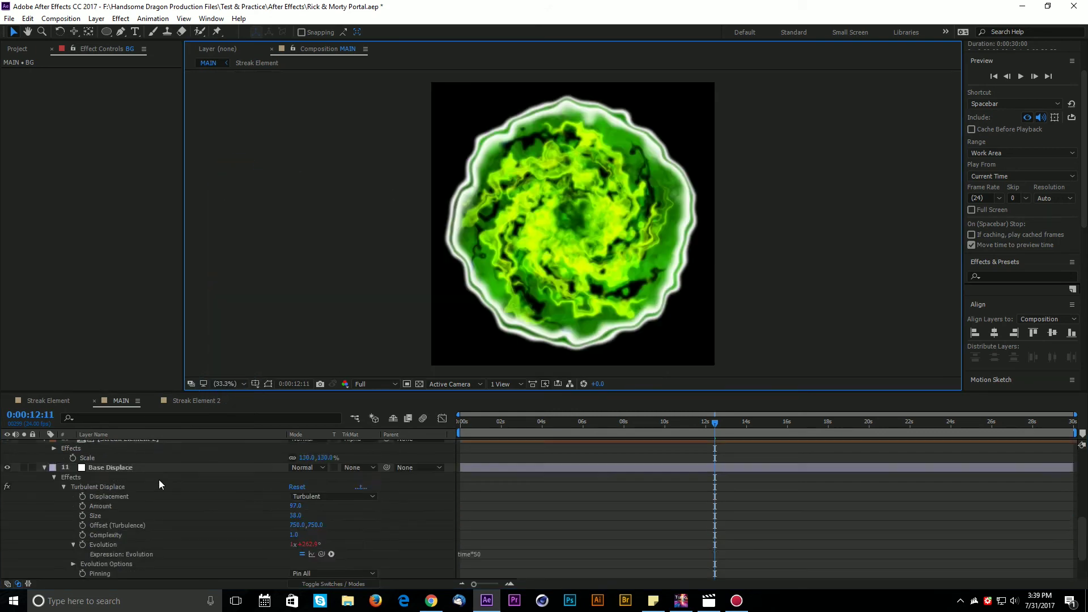
pyautogui.scroll(5, 160, 477)
pyautogui.click(131, 444)
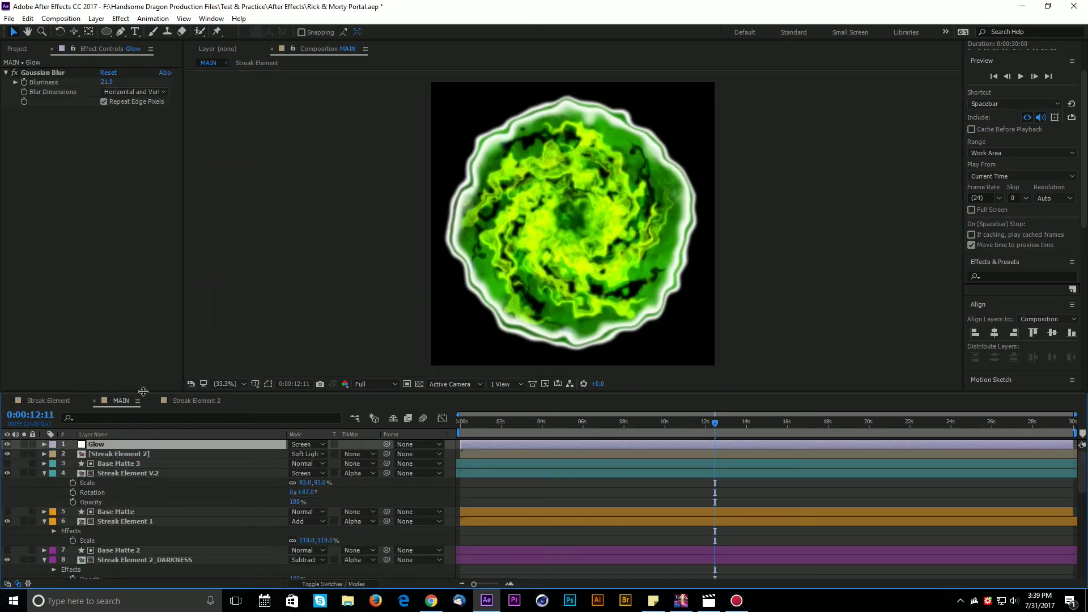
pyautogui.click(127, 180)
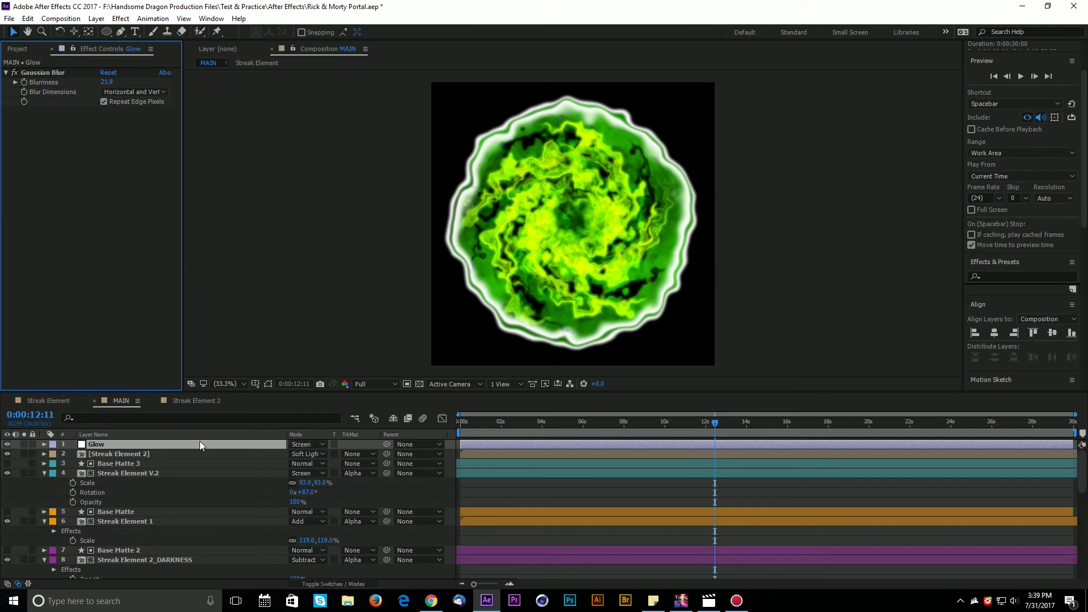
pyautogui.click(114, 83)
pyautogui.moveTo(114, 83); pyautogui.dragTo(629, 199)
# Try Add blending on Glow, revert to Screen, and lower its Opacity to 74%.
pyautogui.scroll(-4, 260, 504)
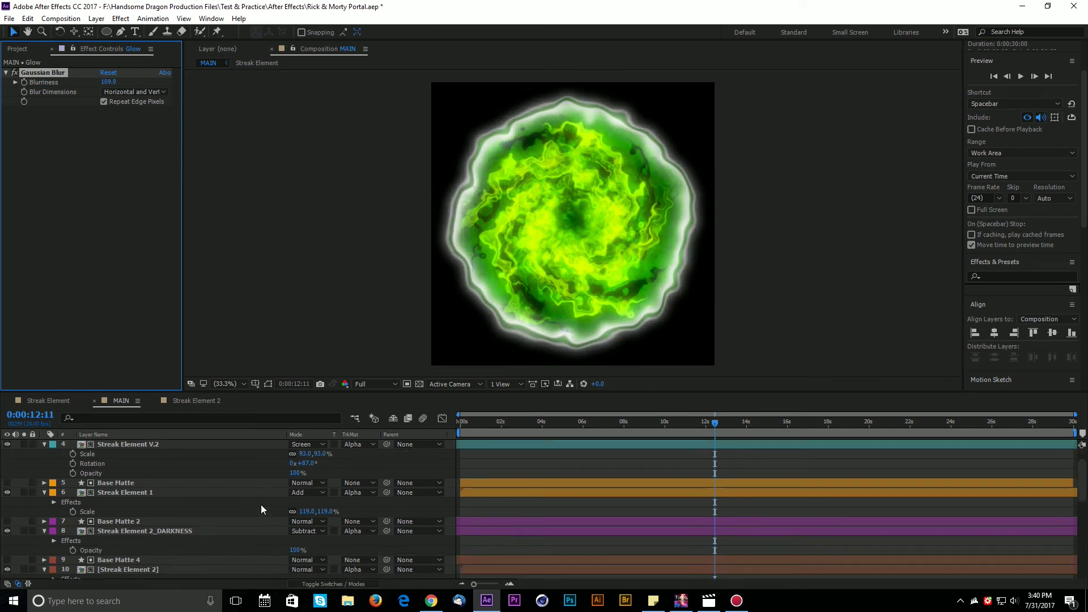
pyautogui.scroll(4, 277, 506)
pyautogui.click(306, 444)
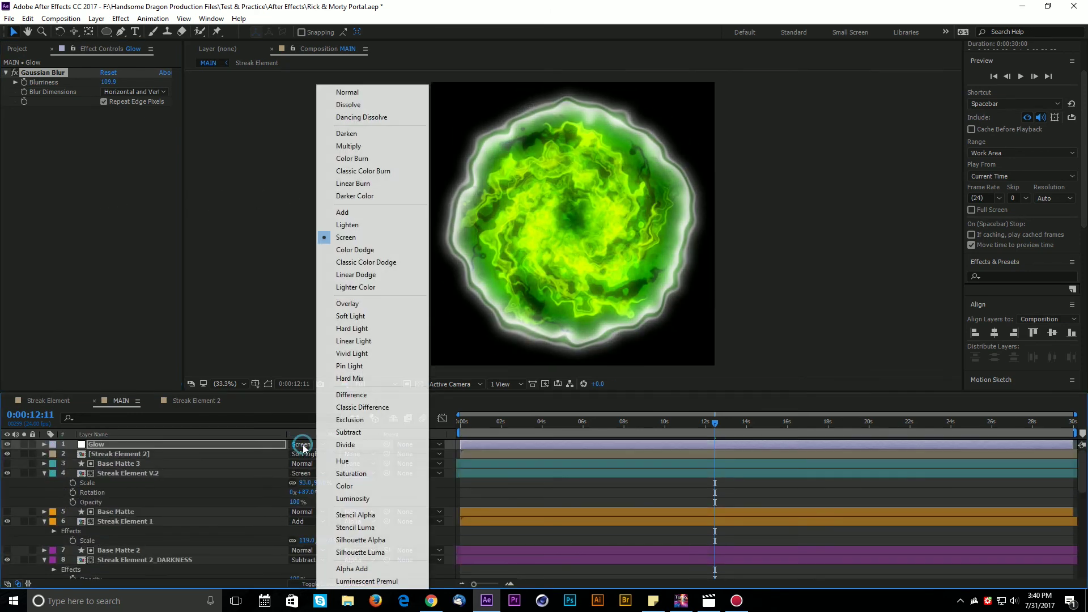
pyautogui.click(352, 213)
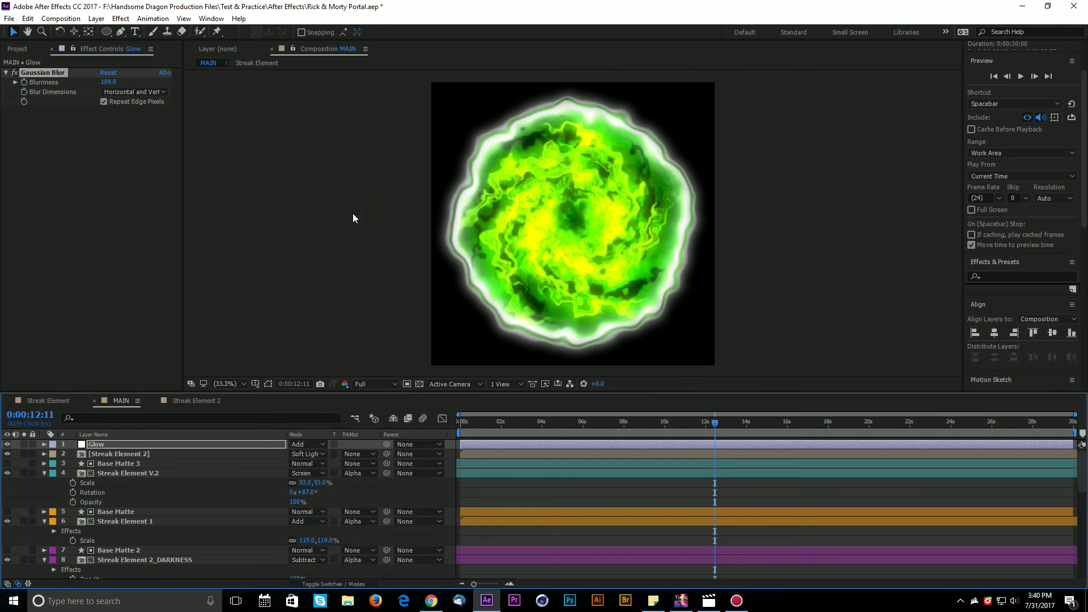
pyautogui.hotkey('ctrl', 'z')
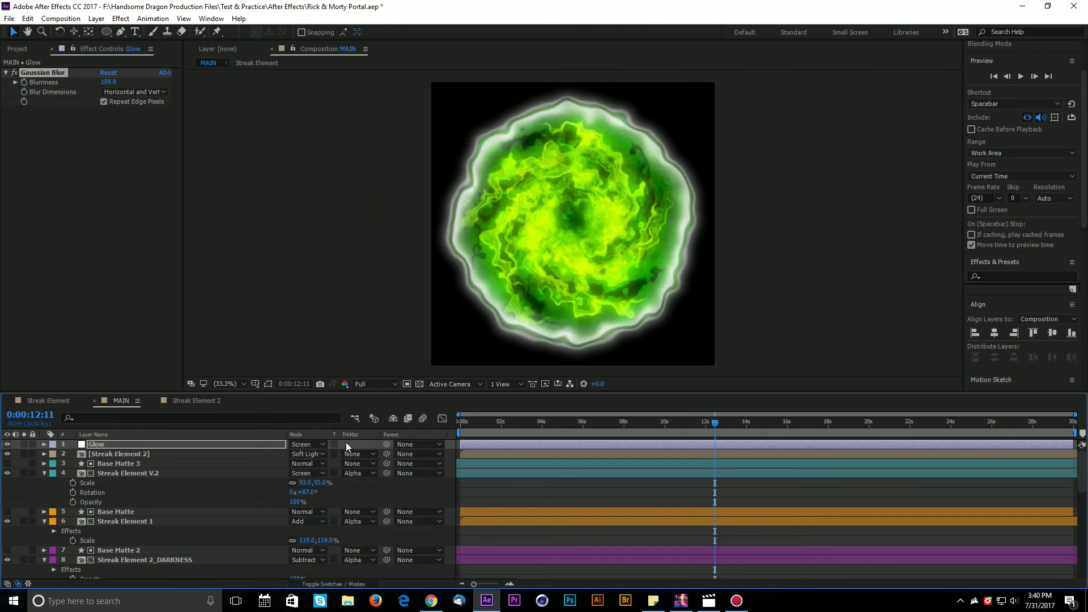
pyautogui.press('t')
pyautogui.moveTo(297, 455)
pyautogui.mouseDown()
pyautogui.moveTo(251, 462)
pyautogui.moveTo(280, 457)
pyautogui.mouseUp()
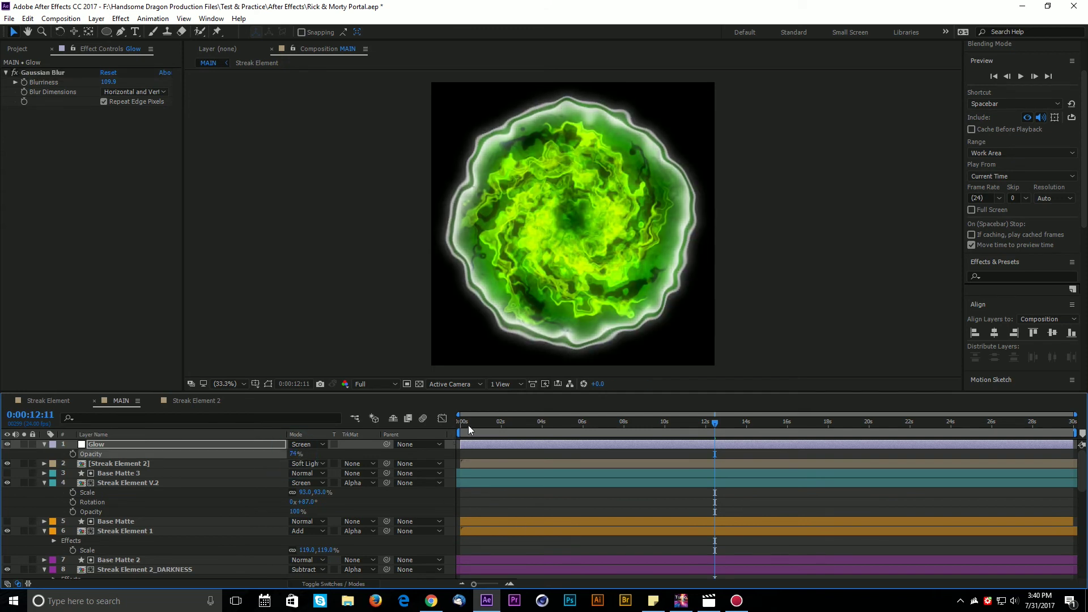
# Set preview resolution to Half, scrub the animation, and check the Test_1 video.
pyautogui.click(390, 386)
pyautogui.click(377, 426)
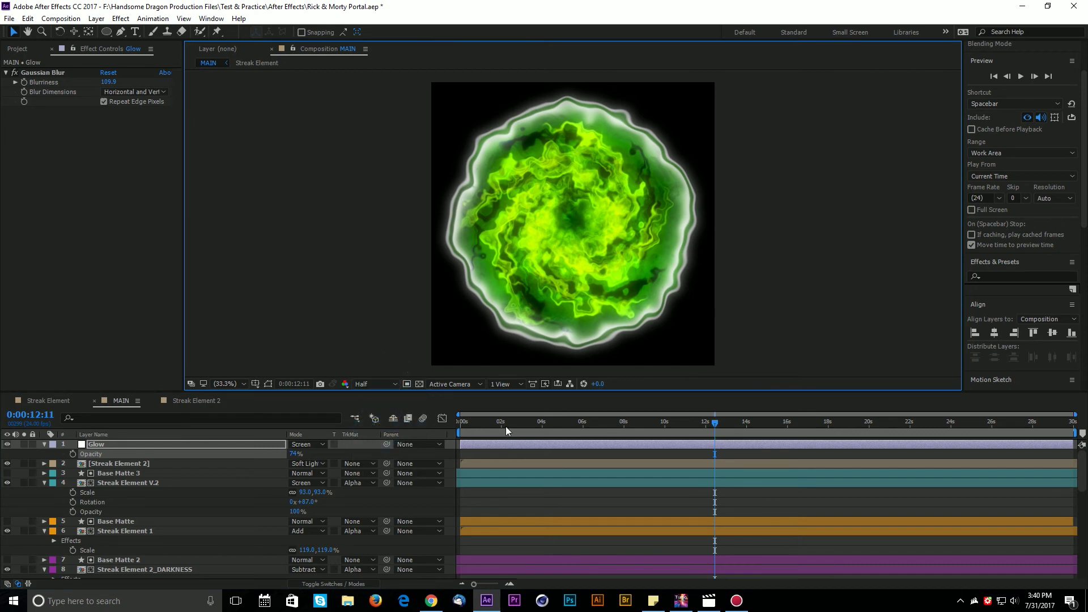
pyautogui.click(476, 422)
pyautogui.moveTo(477, 422); pyautogui.dragTo(849, 451)
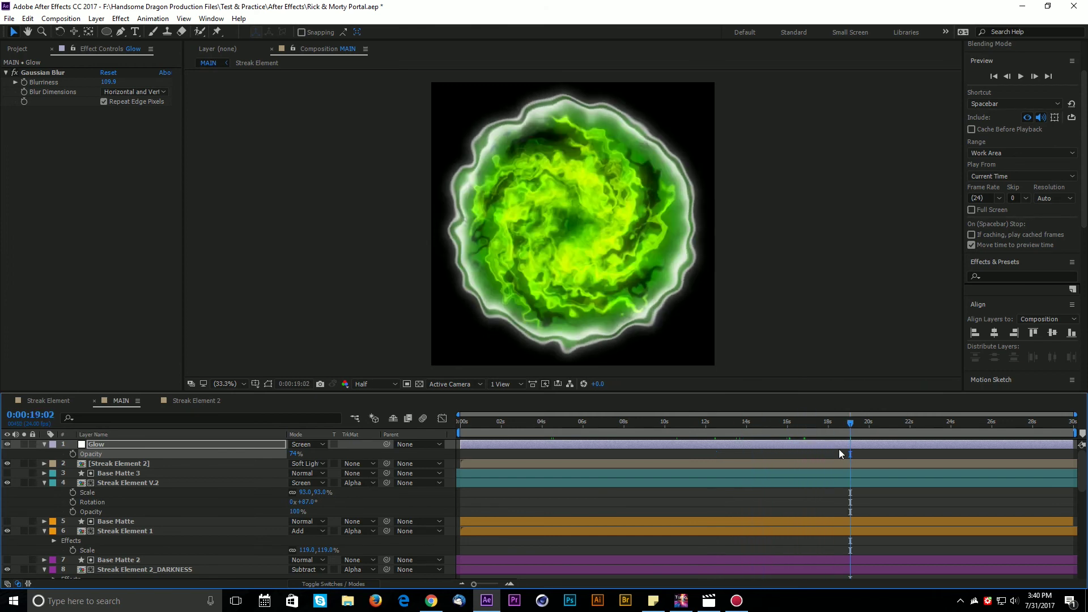
pyautogui.click(708, 601)
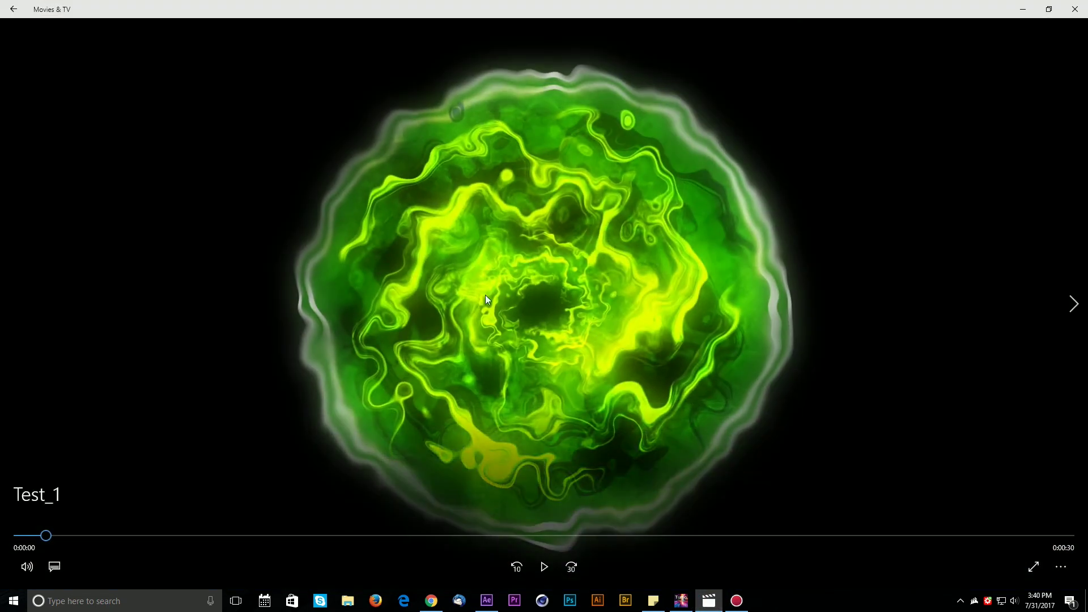
pyautogui.click(709, 599)
# Restore Full resolution and compare the portal with Streak Element V.2 hidden and soloed.
pyautogui.click(372, 383)
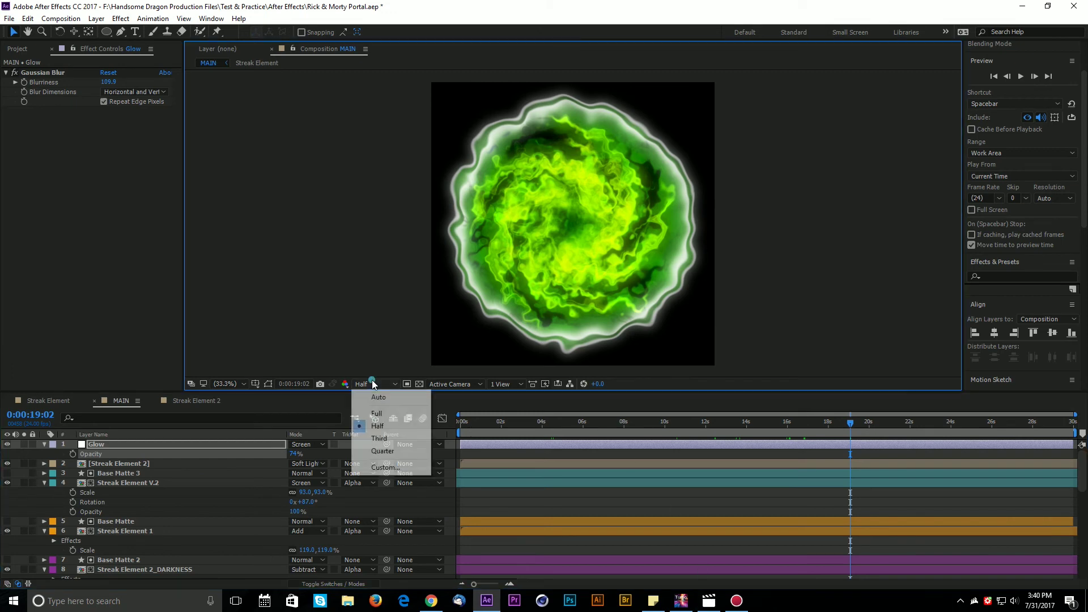
pyautogui.click(391, 414)
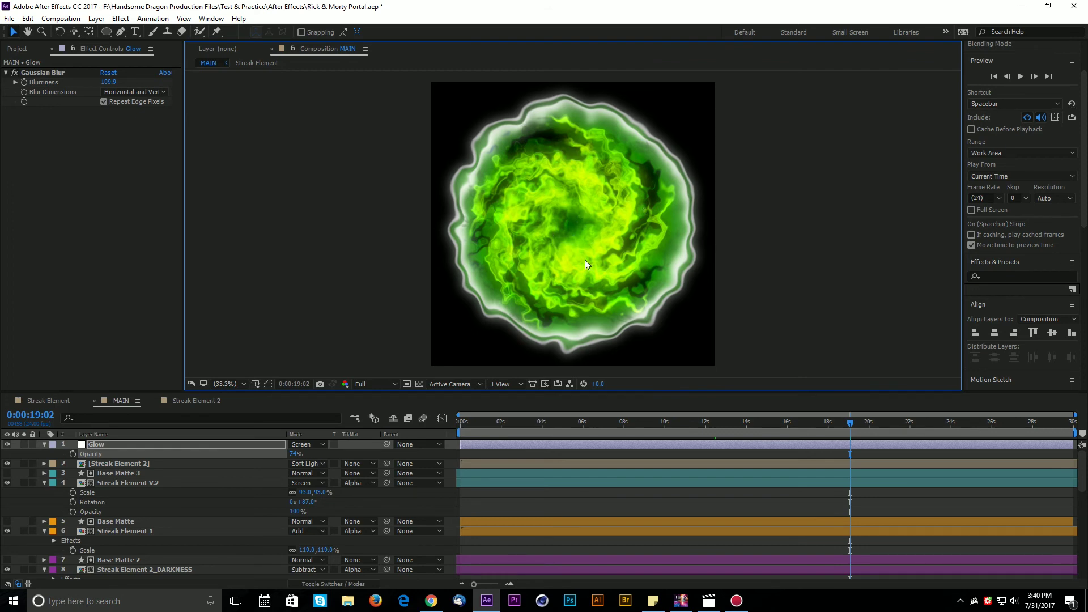
pyautogui.click(8, 483)
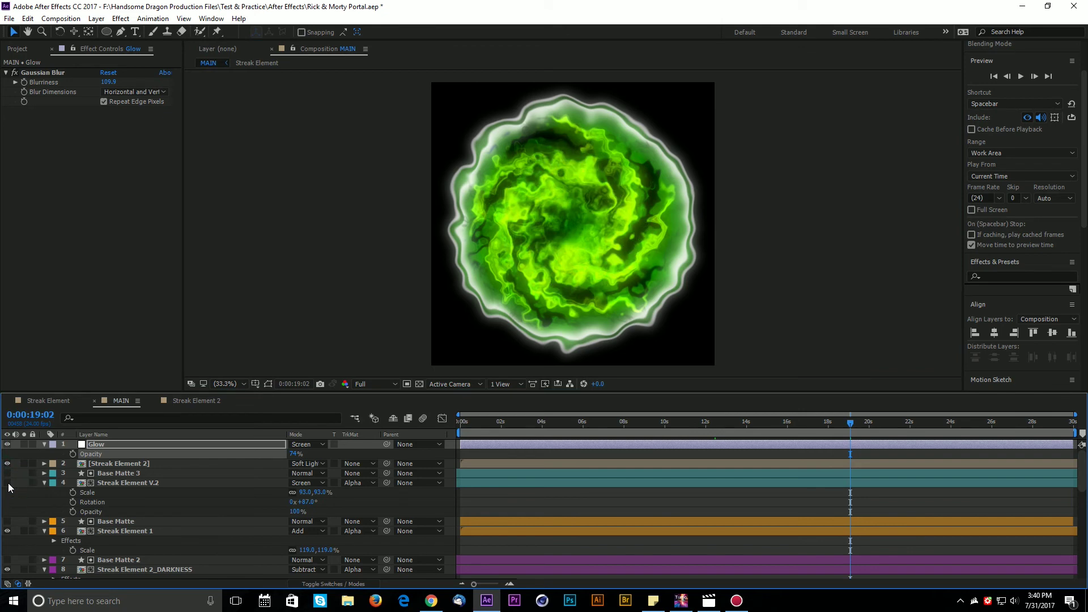
pyautogui.click(7, 482)
pyautogui.click(8, 483)
pyautogui.click(7, 483)
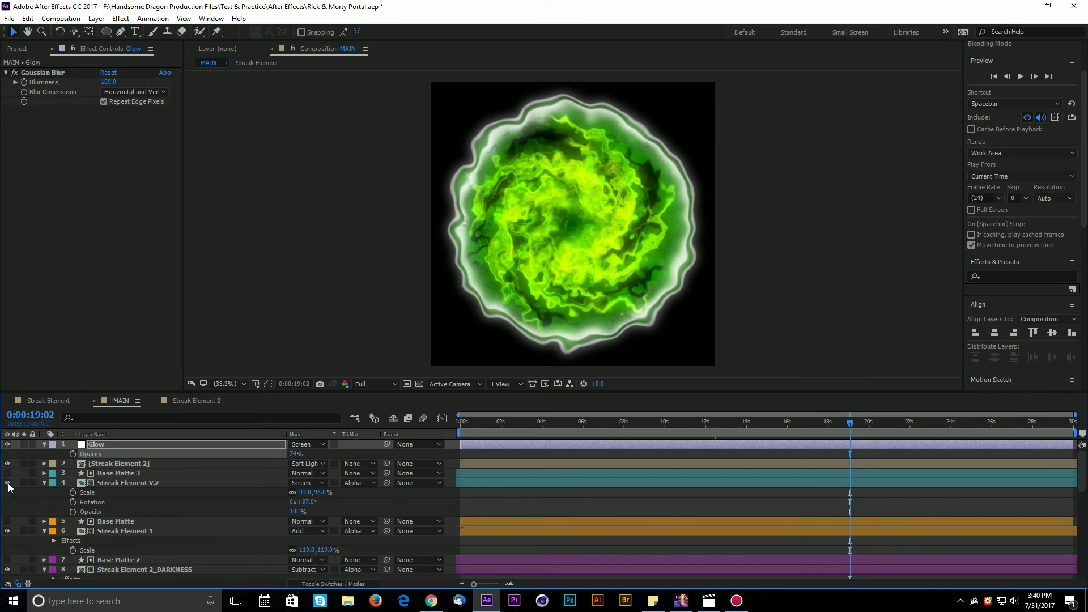
pyautogui.click(23, 483)
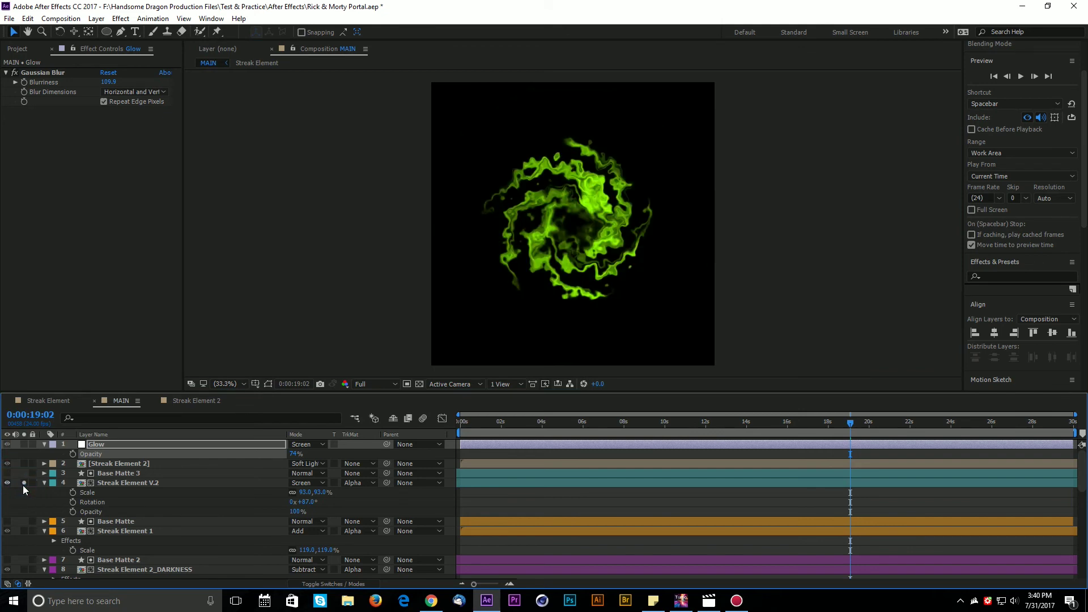
pyautogui.click(23, 483)
# Scale Streak Element V.2 to 4% and set its blend mode to Add.
pyautogui.click(142, 486)
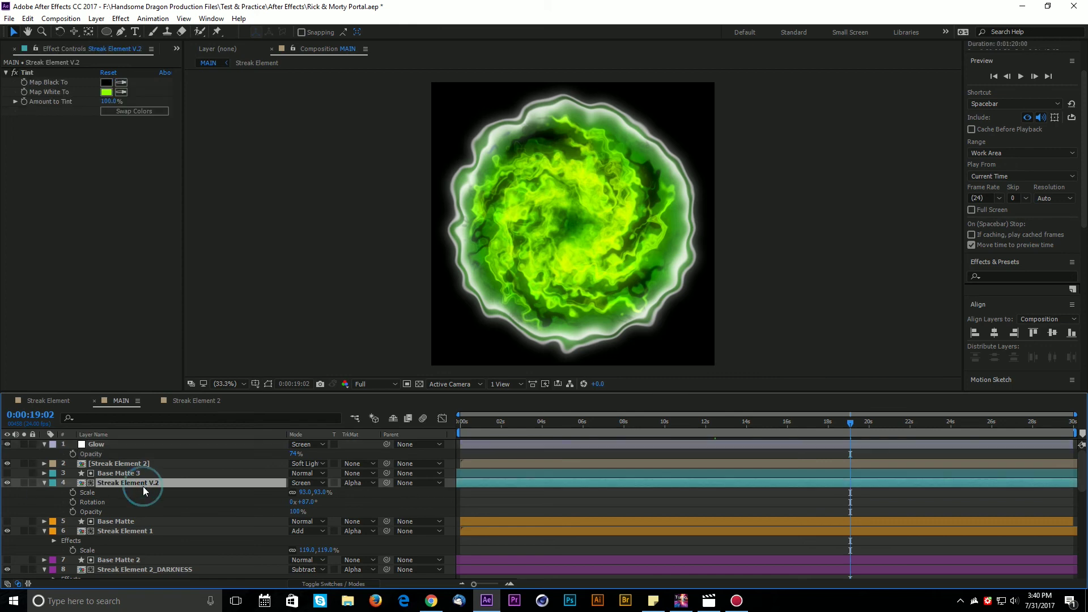
pyautogui.press('s')
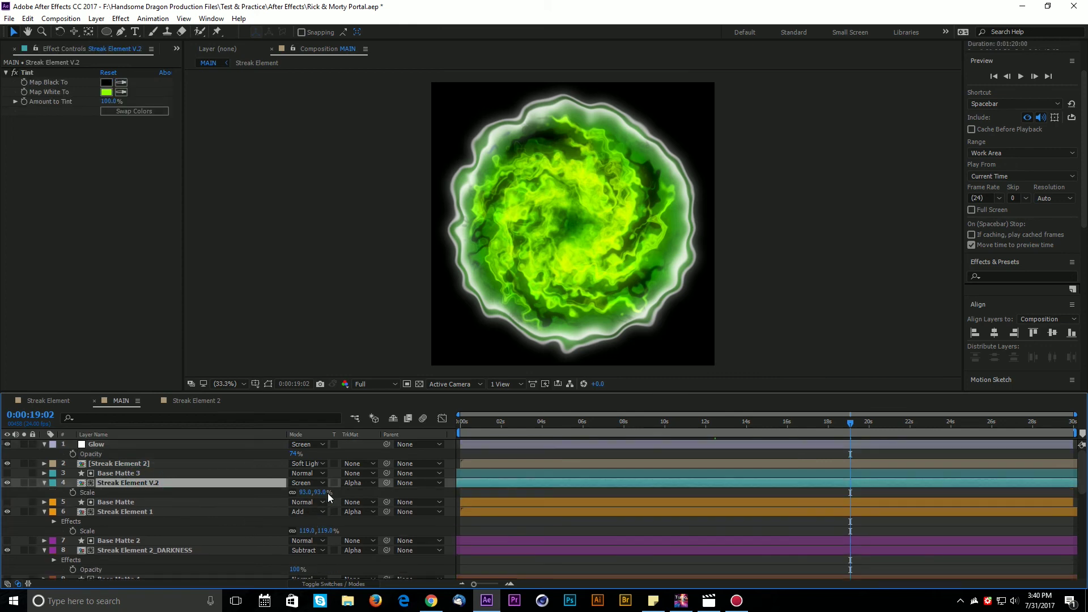
pyautogui.moveTo(316, 491)
pyautogui.mouseDown()
pyautogui.moveTo(285, 504)
pyautogui.moveTo(310, 499)
pyautogui.mouseUp()
pyautogui.click(306, 483)
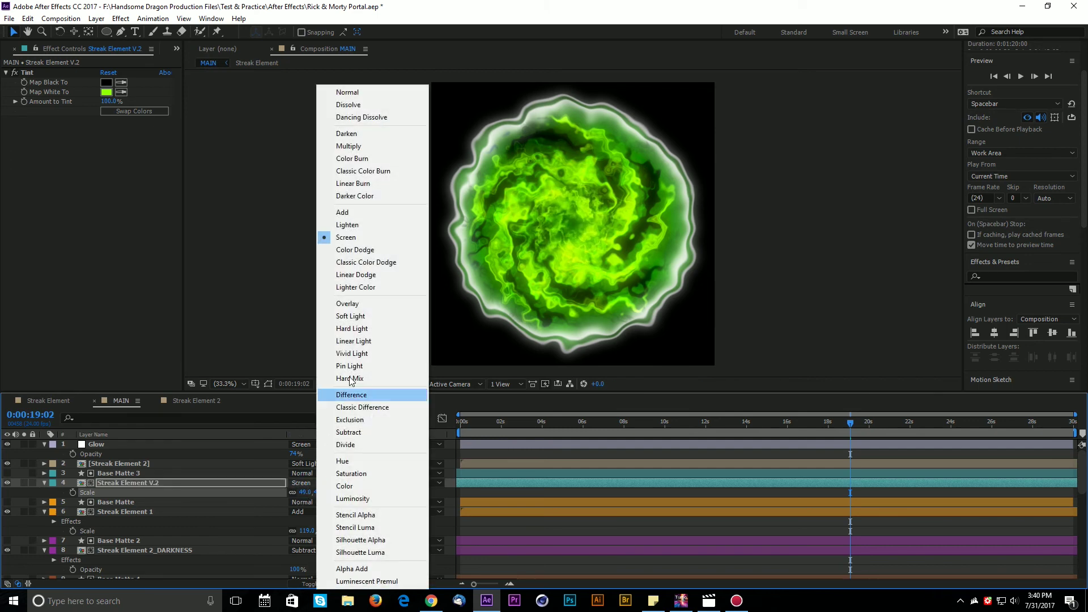
pyautogui.click(344, 212)
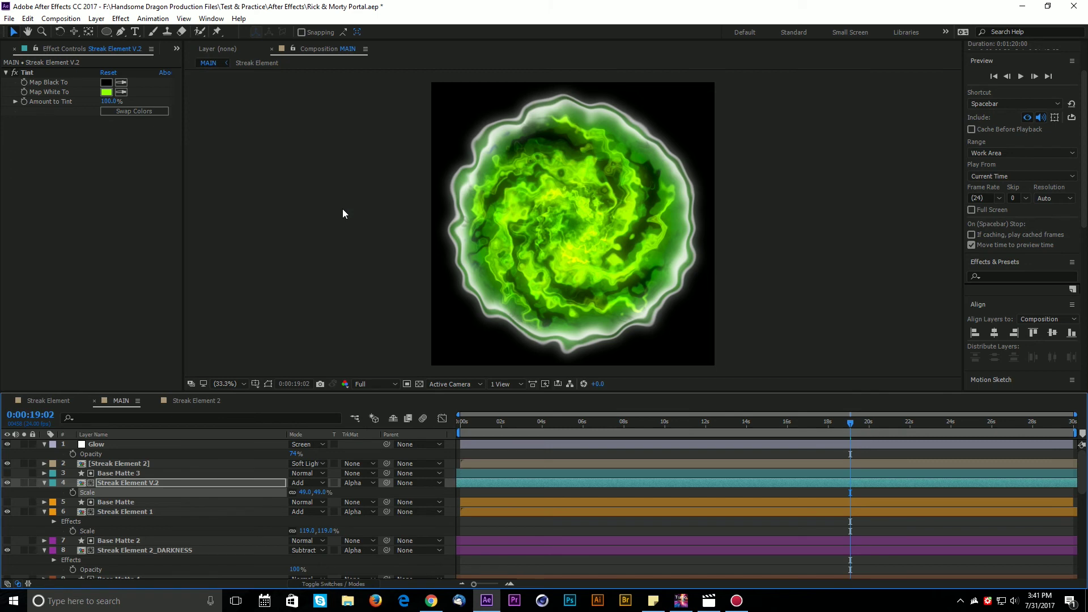
# Solo Streak Element 1 on and off, then open the Streak Element composition.
pyautogui.click(124, 512)
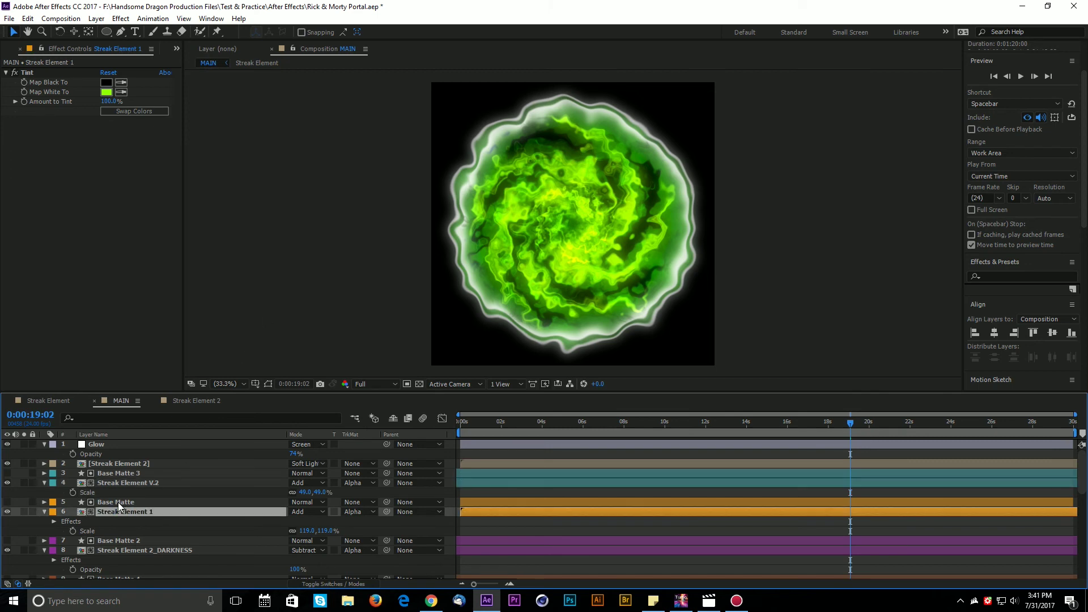
pyautogui.click(25, 513)
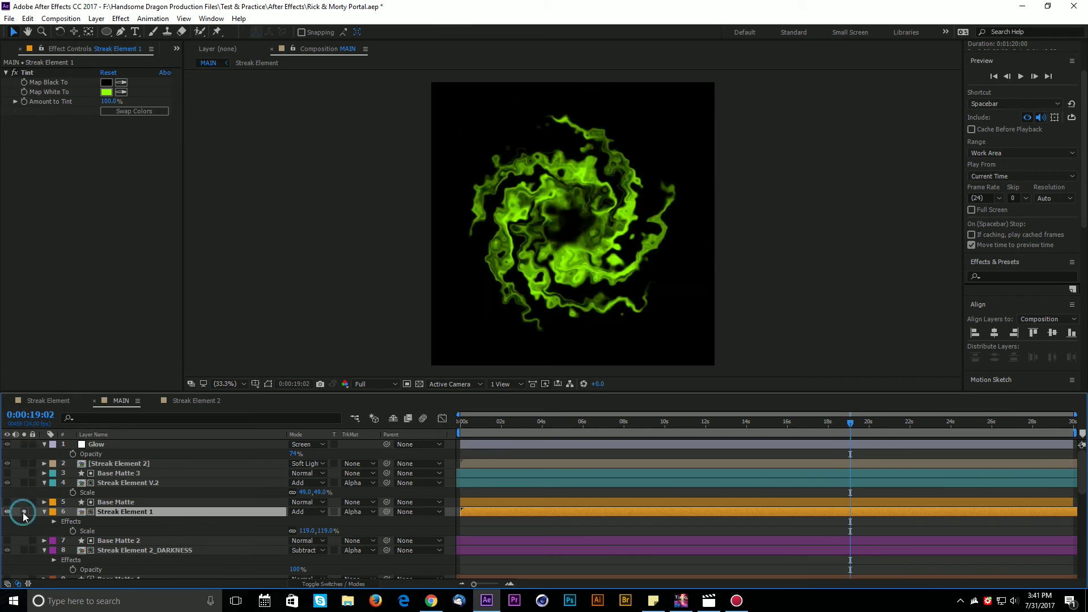
pyautogui.click(24, 512)
pyautogui.click(24, 513)
pyautogui.click(24, 511)
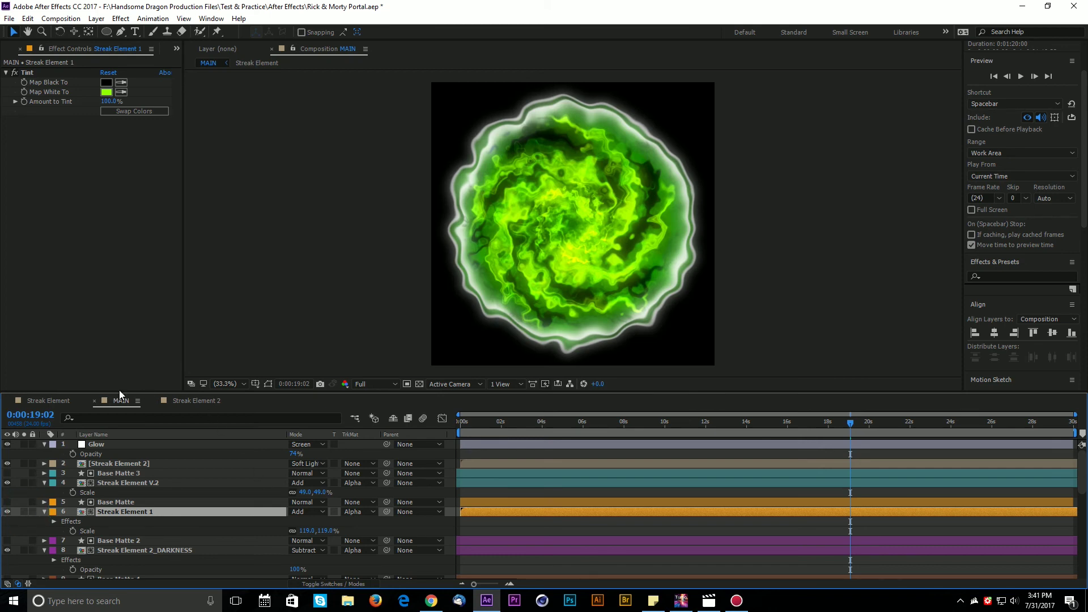
pyautogui.click(45, 402)
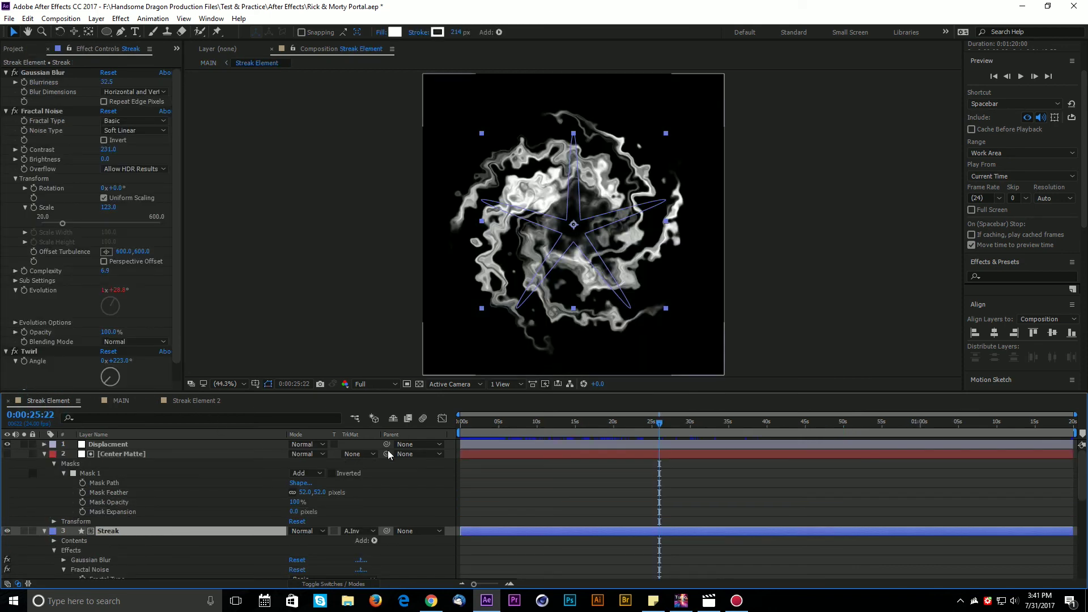
# Set Center Matte's Mask Expansion to 113 pixels, then go back through Streak Element 2 to MAIN.
pyautogui.click(187, 497)
pyautogui.click(126, 457)
pyautogui.click(447, 519)
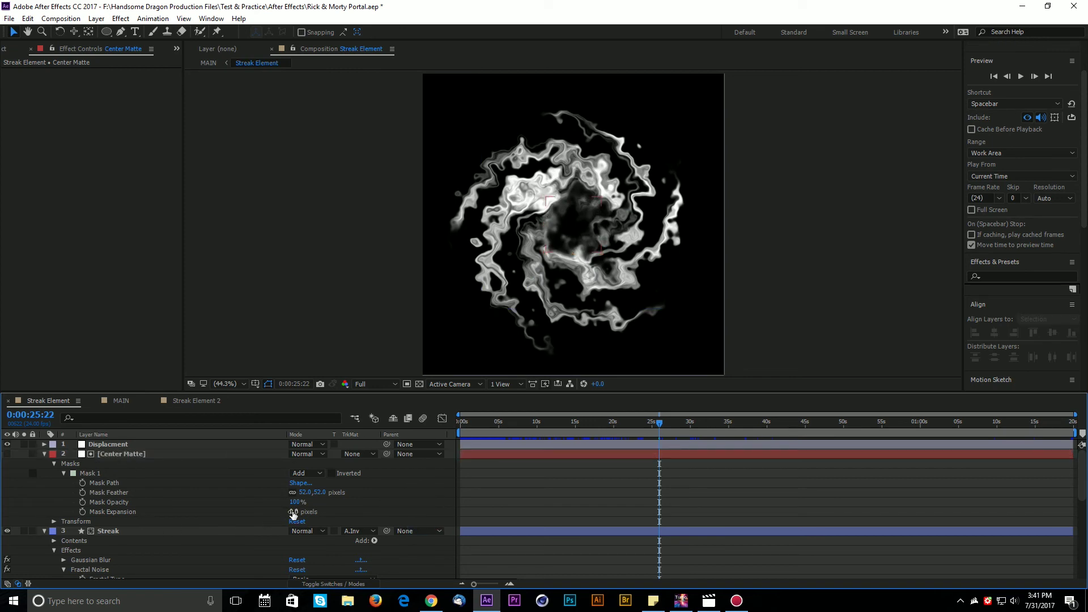
pyautogui.moveTo(293, 513); pyautogui.dragTo(357, 518)
pyautogui.click(195, 401)
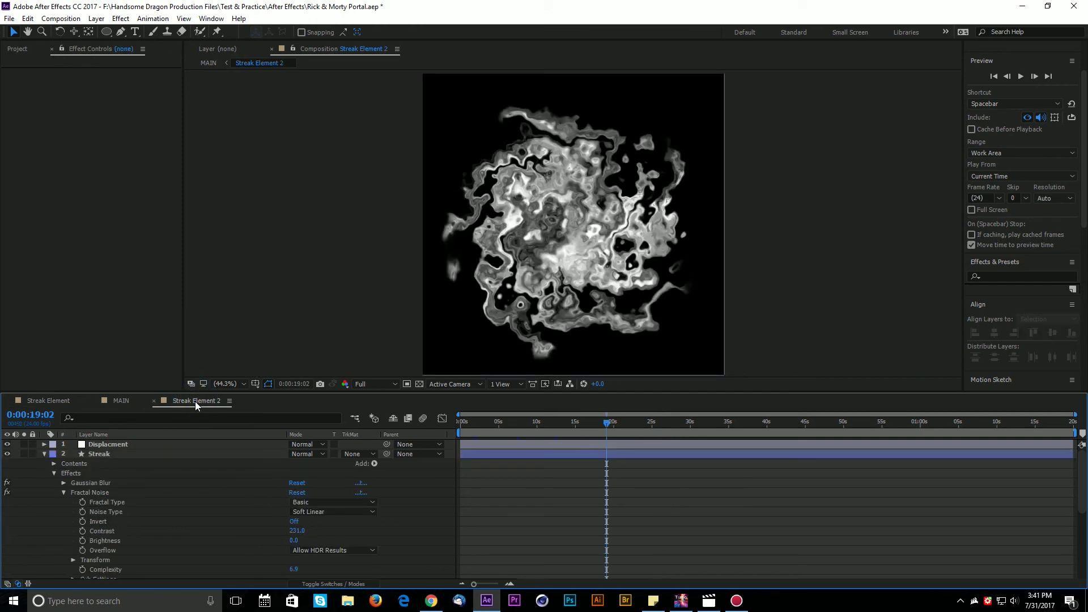
pyautogui.click(118, 401)
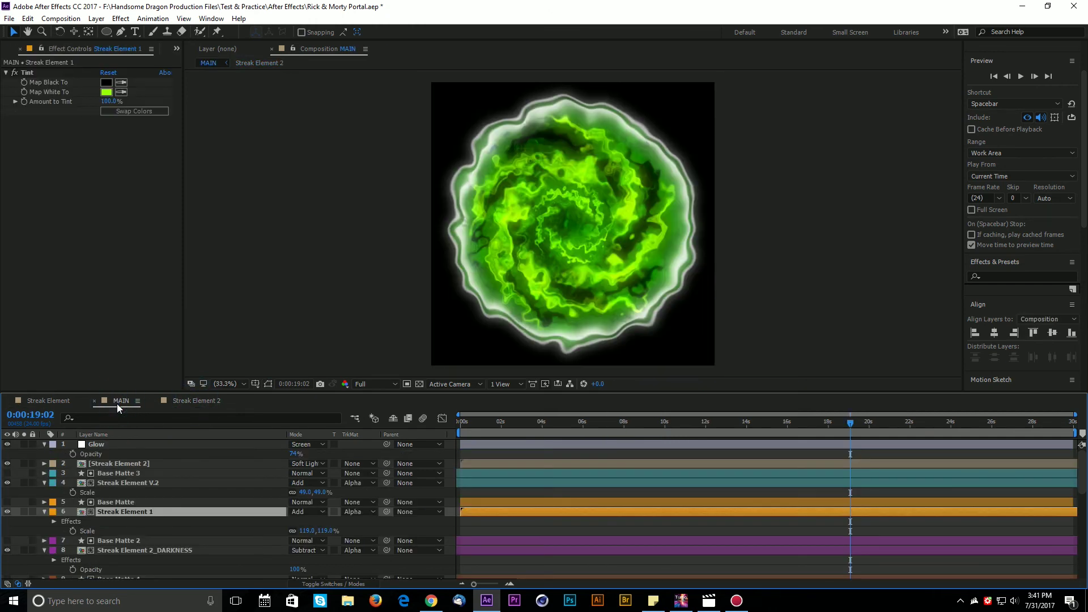
pyautogui.press('F2')
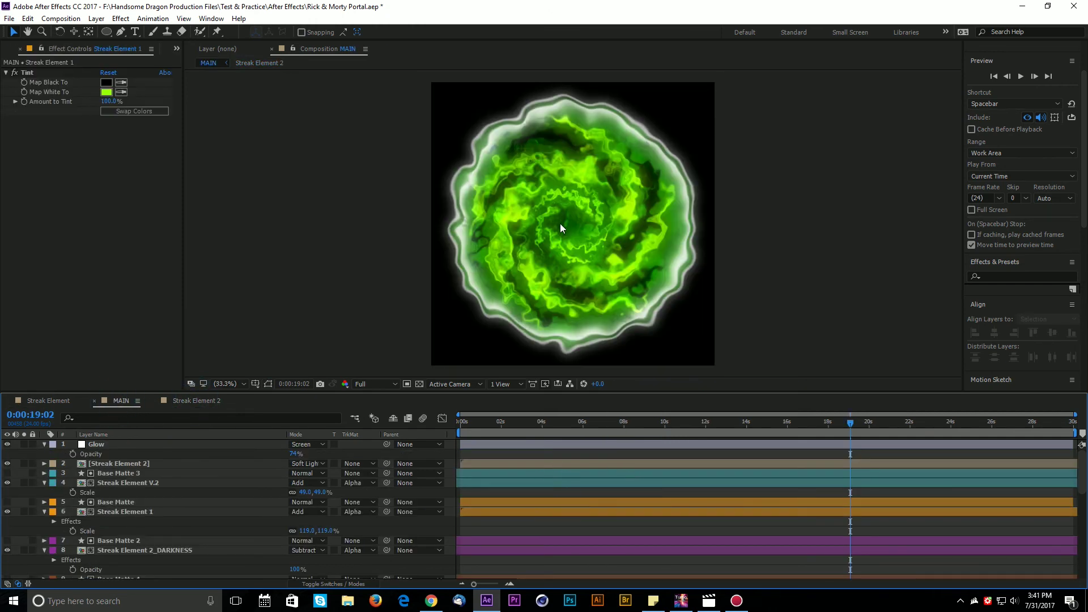
# Scale Streak Element V.2 to 71%, then duplicate it with Base Matte 3 as V.3 and Base Matte 5.
pyautogui.click(124, 406)
pyautogui.moveTo(305, 492); pyautogui.dragTo(346, 508)
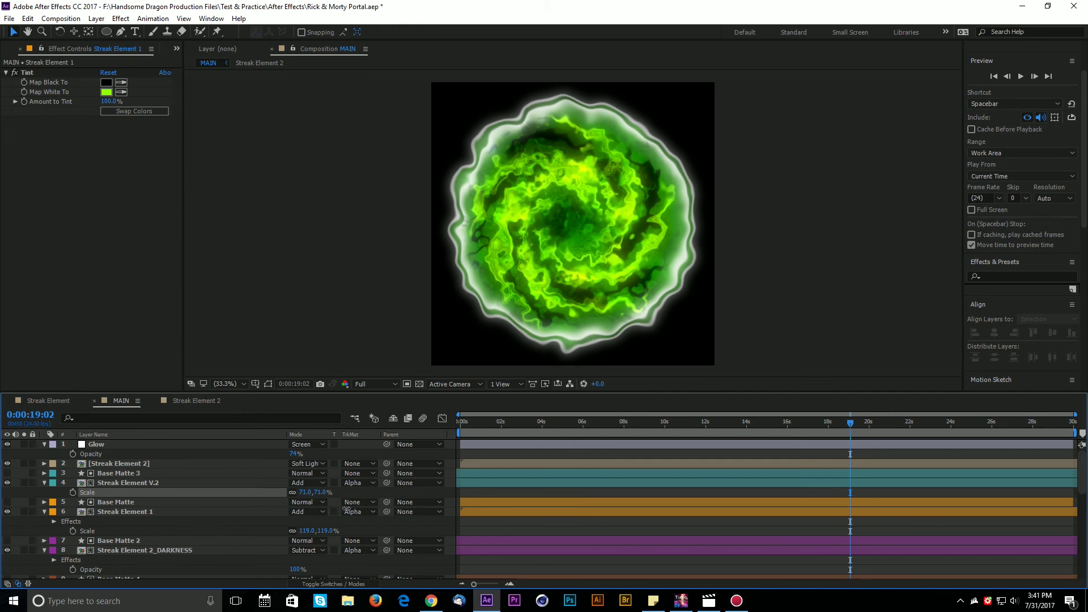
pyautogui.keyDown('shift'); pyautogui.click(129, 473); pyautogui.keyUp('shift')
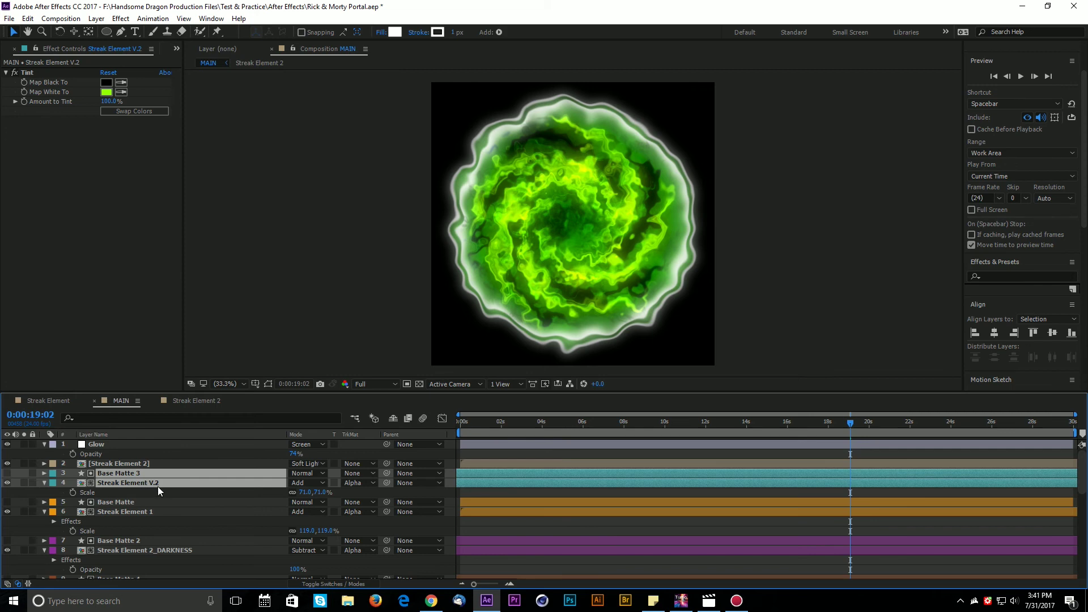
pyautogui.hotkey('ctrl', 'd')
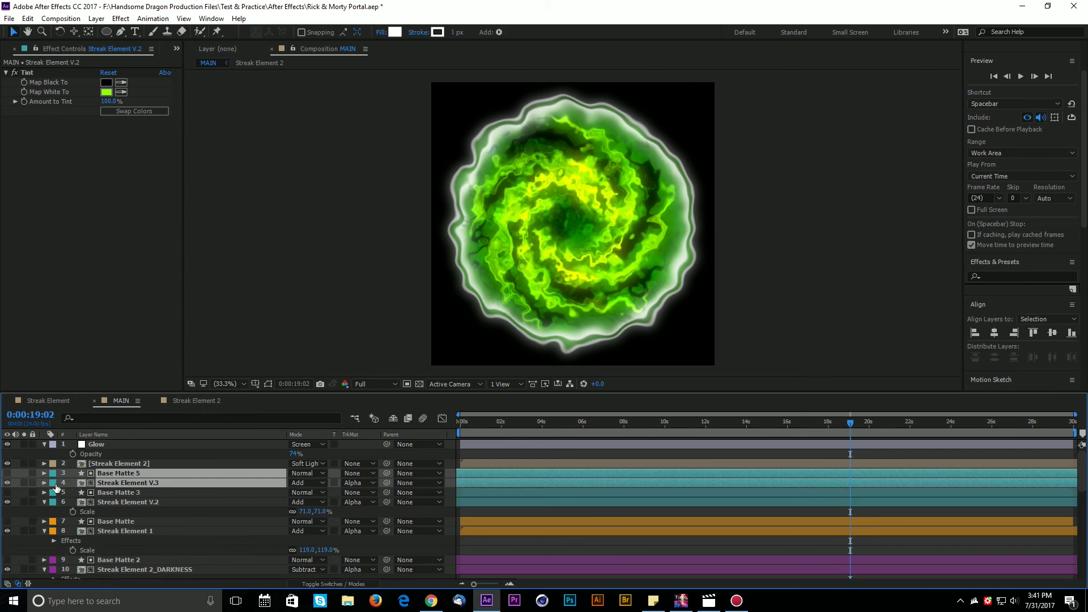
# Give the duplicated layer pair the Fuchsia label.
pyautogui.click(55, 485)
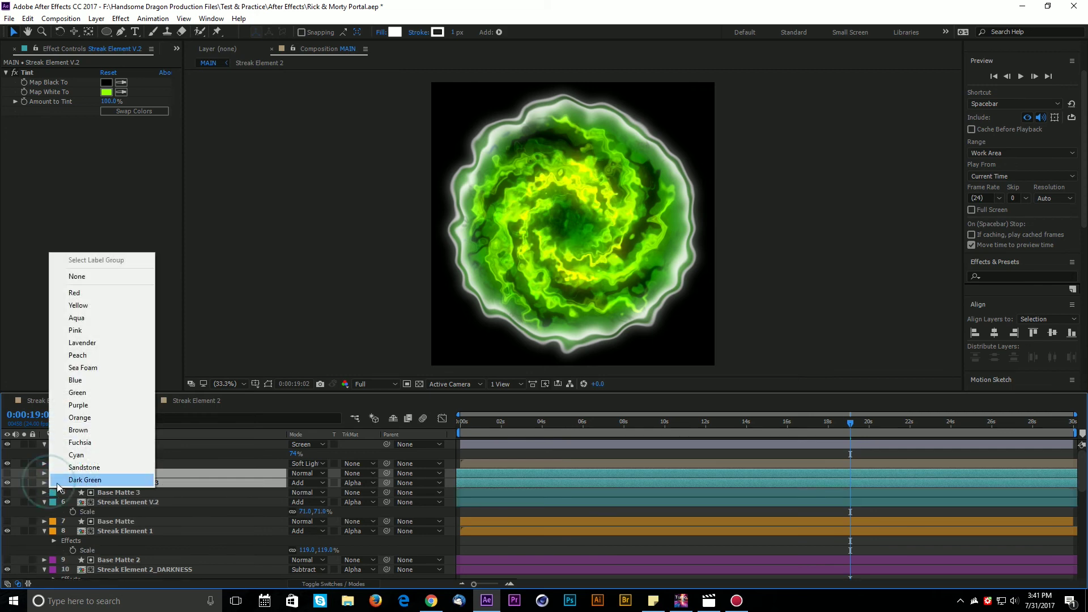
pyautogui.click(99, 446)
pyautogui.click(522, 516)
# Scale Streak Element V.3 down to 40% for a smaller inner swirl.
pyautogui.click(548, 482)
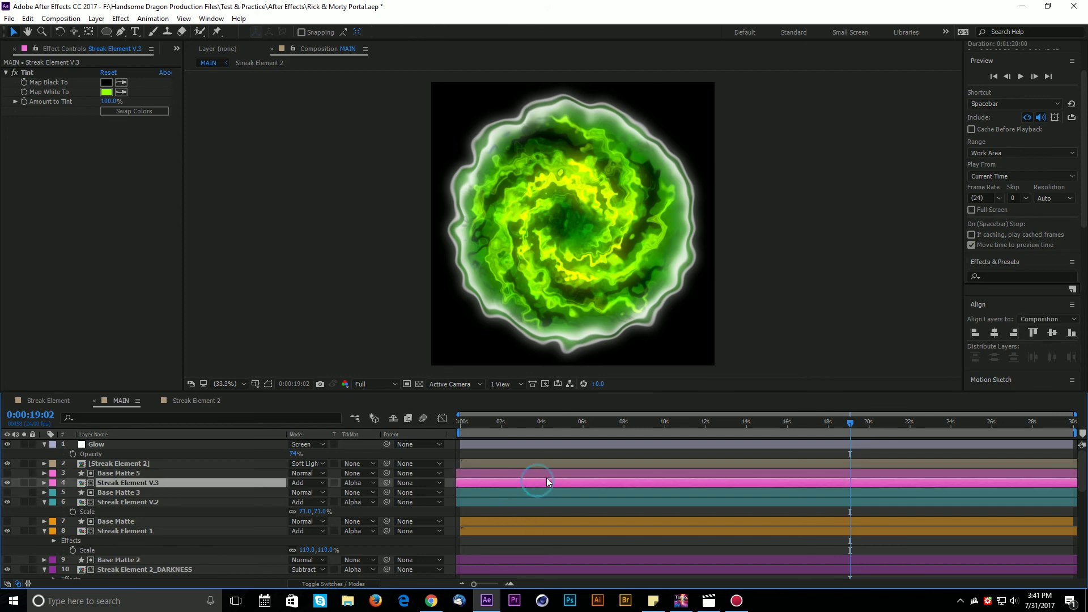
pyautogui.keyDown('ctrl'); pyautogui.click(548, 473); pyautogui.keyUp('ctrl')
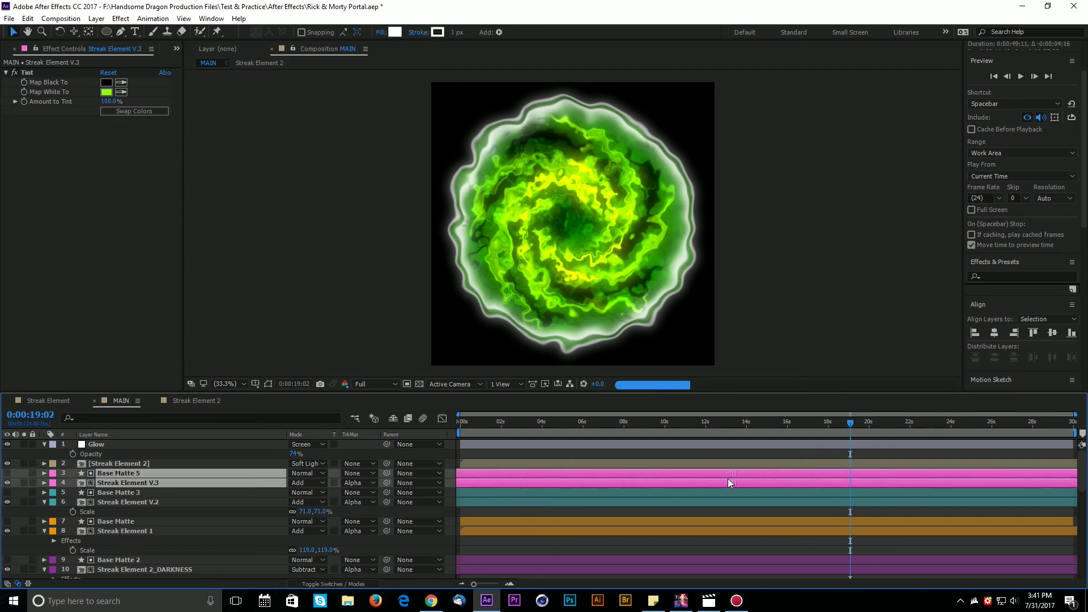
pyautogui.click(142, 482)
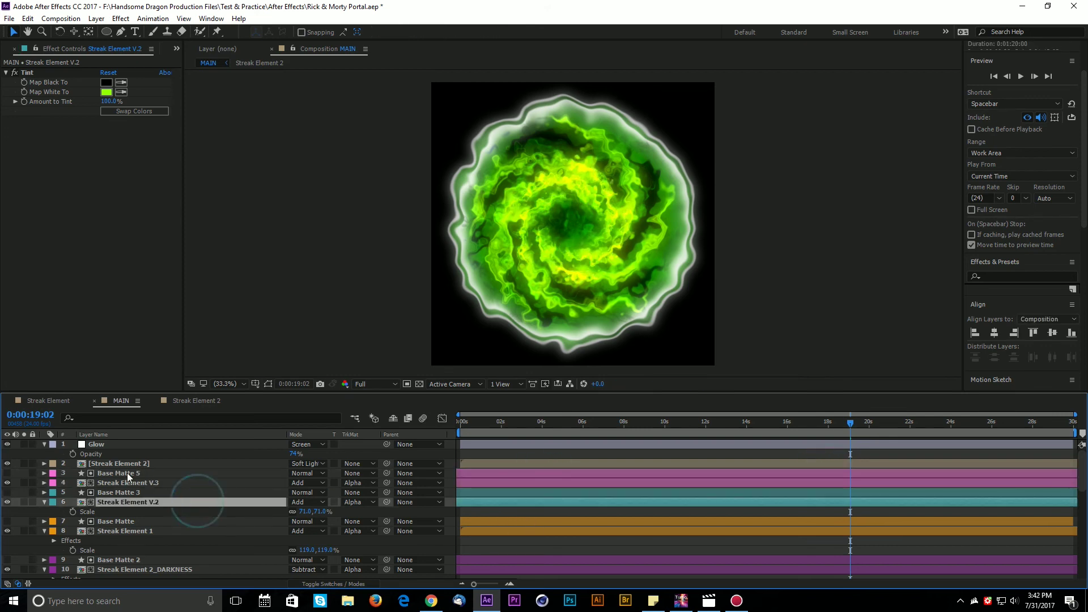
pyautogui.press('s')
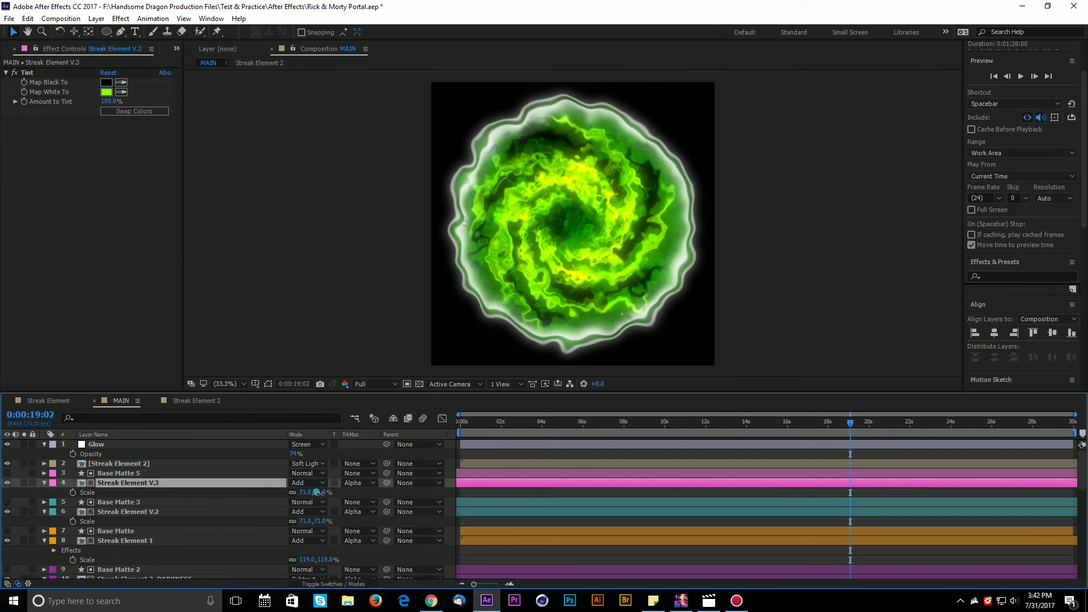
pyautogui.moveTo(320, 492); pyautogui.dragTo(304, 492)
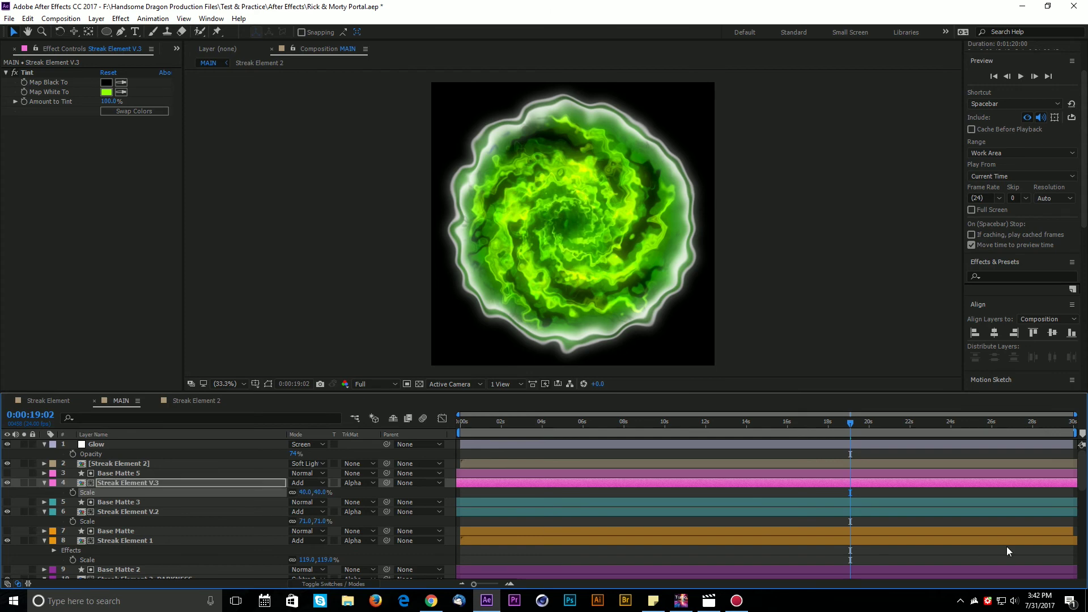
pyautogui.click(819, 452)
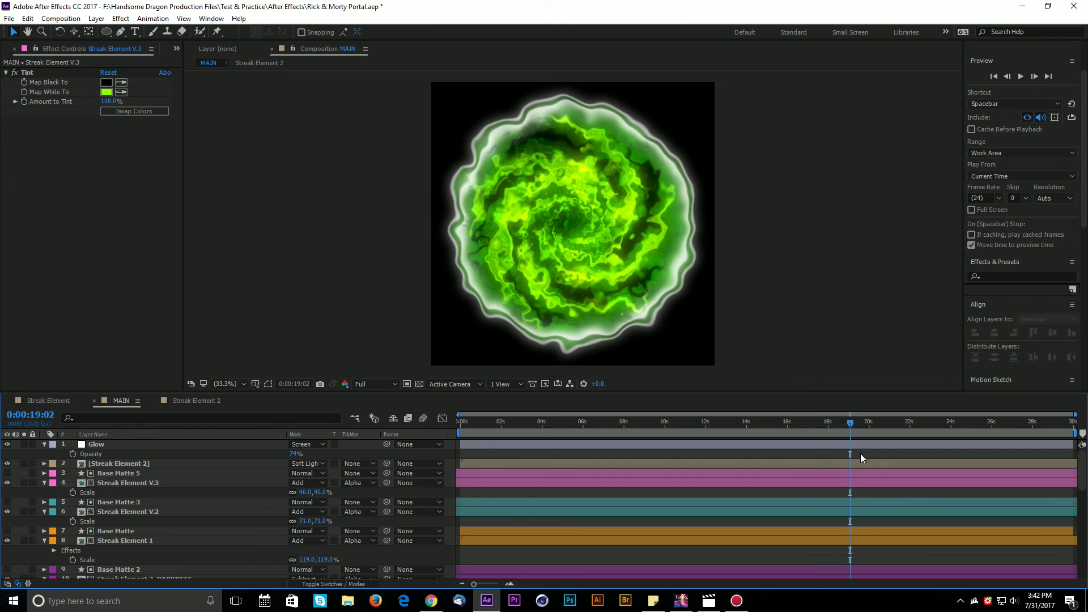
# Glance at the Test_1 render, then maximize the composition viewer.
pyautogui.click(701, 605)
pyautogui.click(705, 605)
pyautogui.press('`')
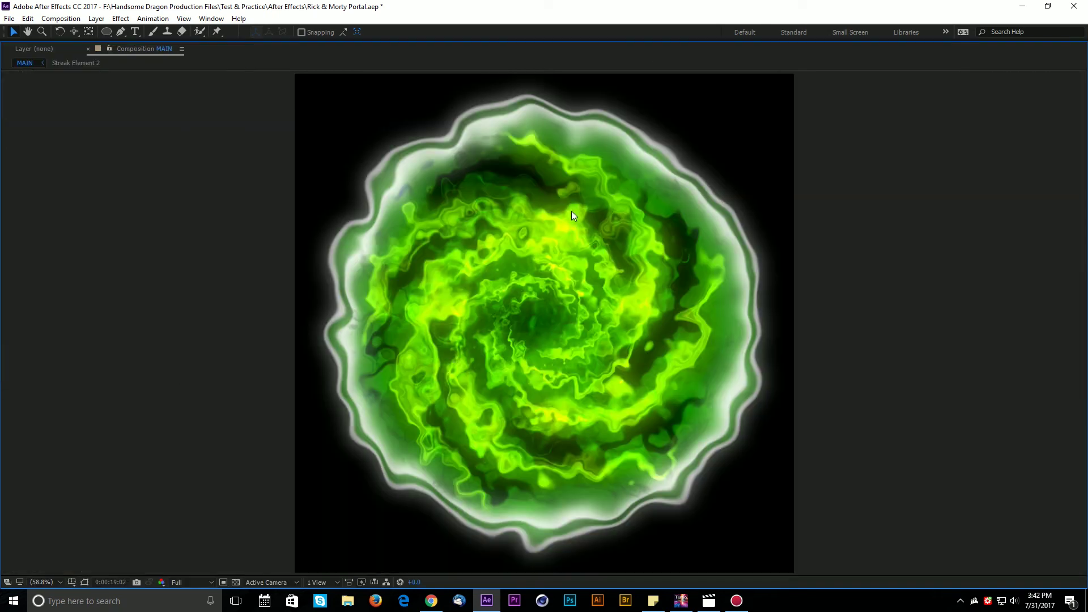
pyautogui.click(713, 605)
pyautogui.click(715, 605)
pyautogui.click(716, 606)
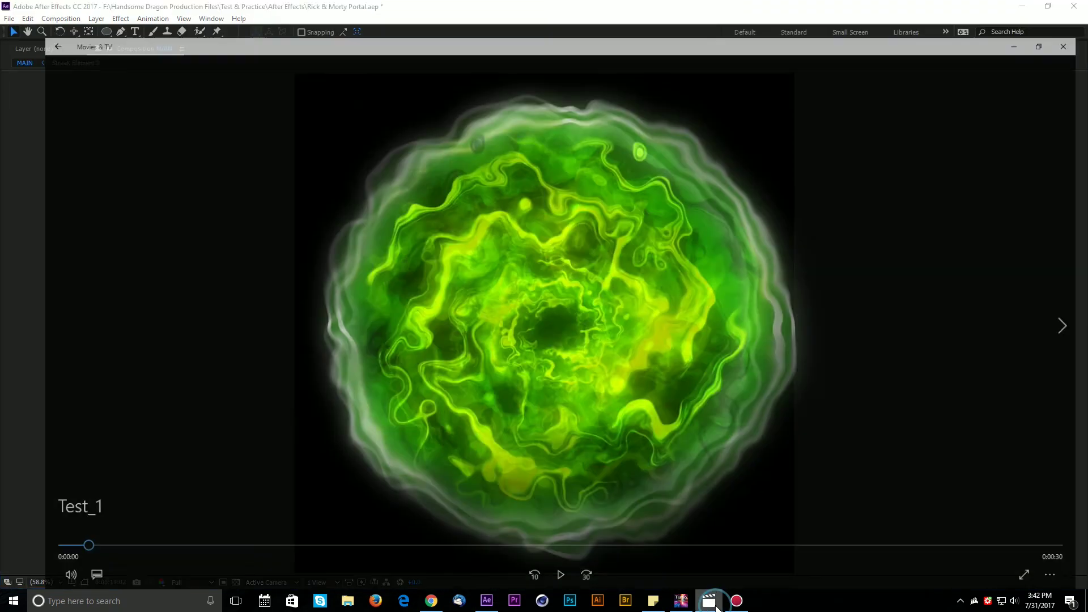
pyautogui.click(716, 605)
pyautogui.click(715, 605)
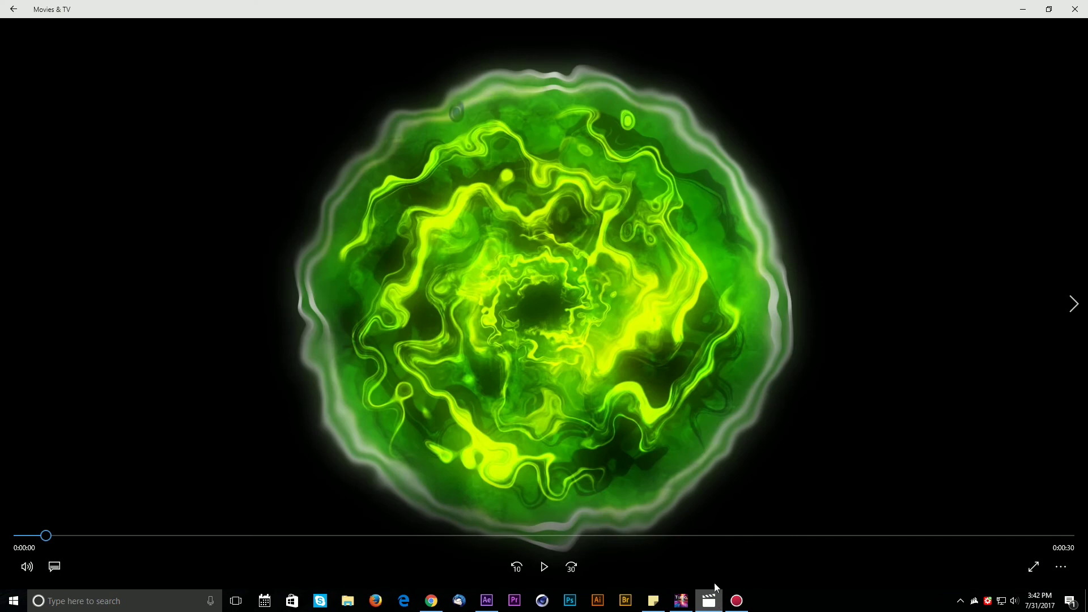
pyautogui.click(709, 604)
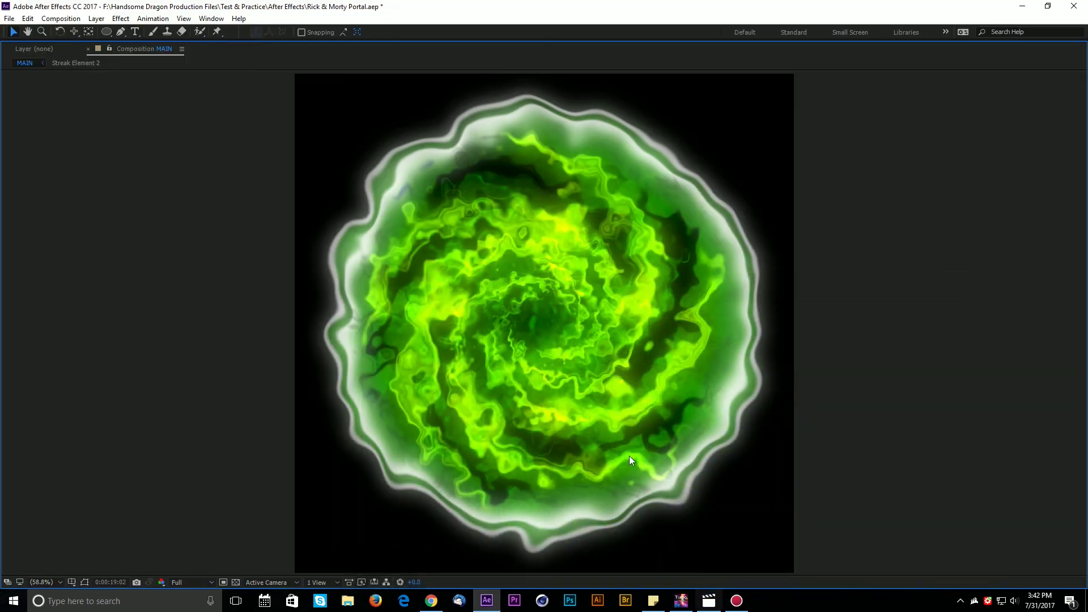
pyautogui.press('`')
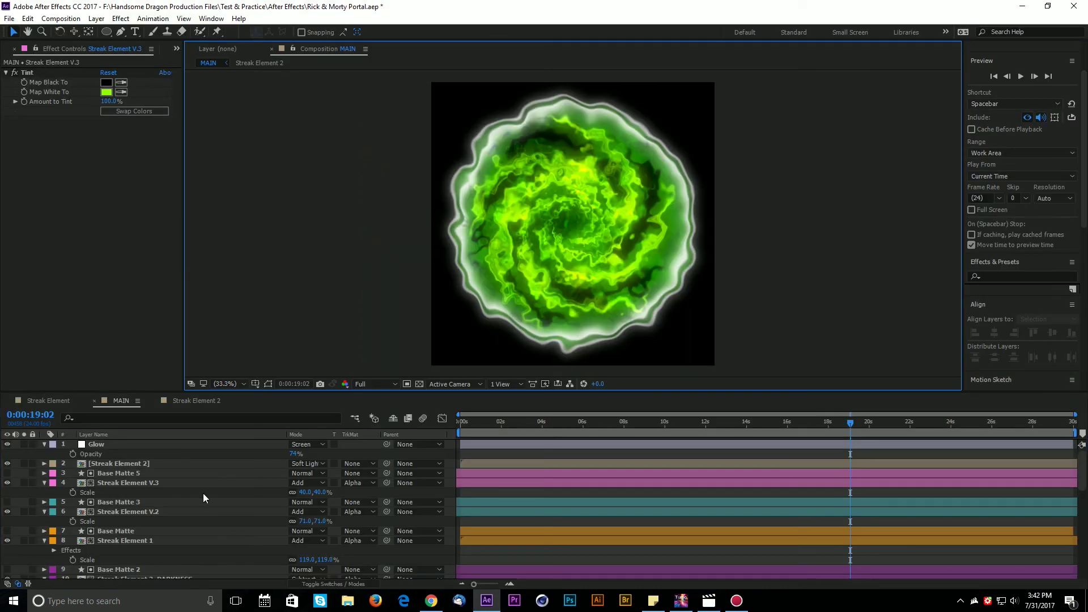
# Disable Gaussian Blur on the Streak layer in Streak Element, then return to MAIN.
pyautogui.click(45, 400)
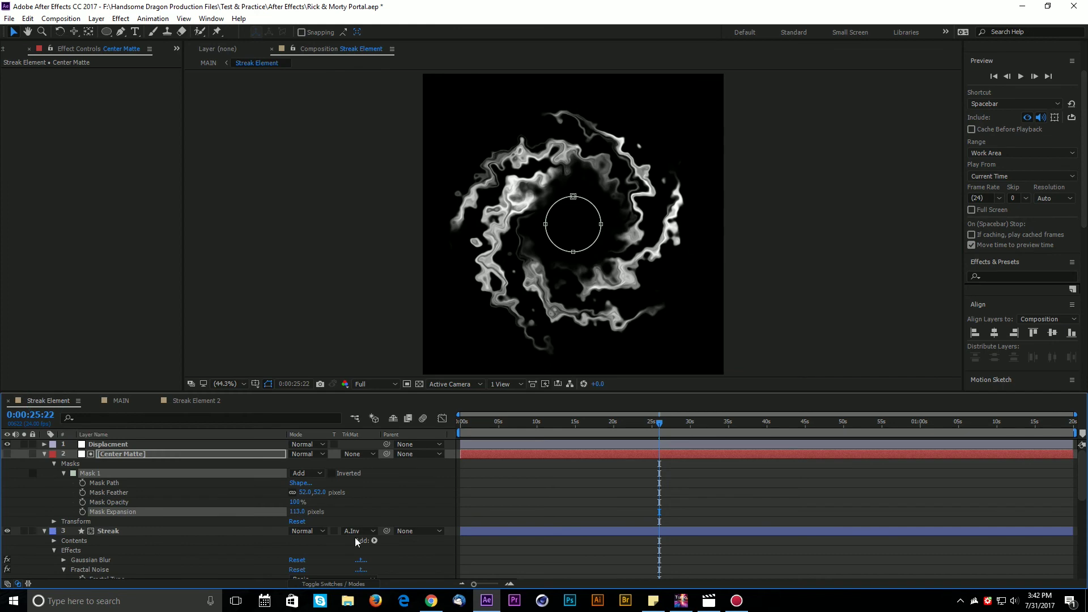
pyautogui.click(114, 530)
pyautogui.click(14, 73)
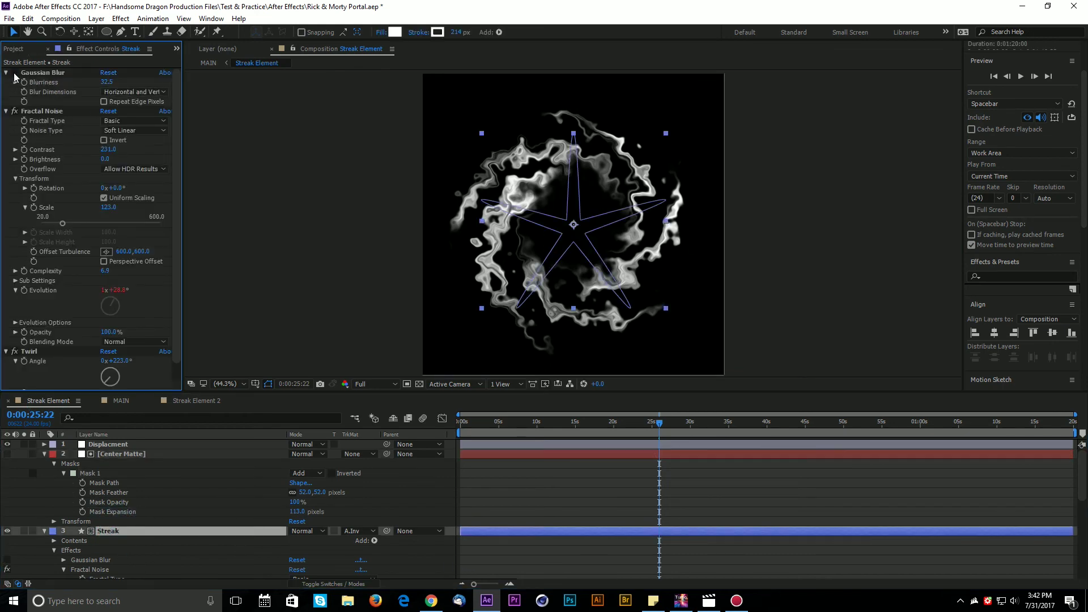
pyautogui.click(121, 400)
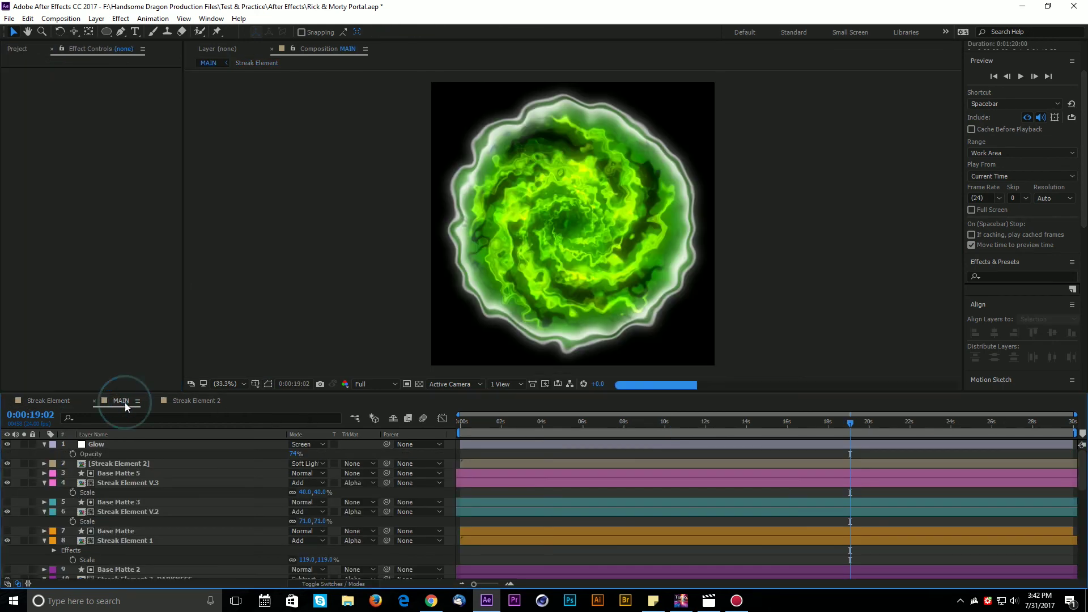
pyautogui.scroll(3, 542, 224)
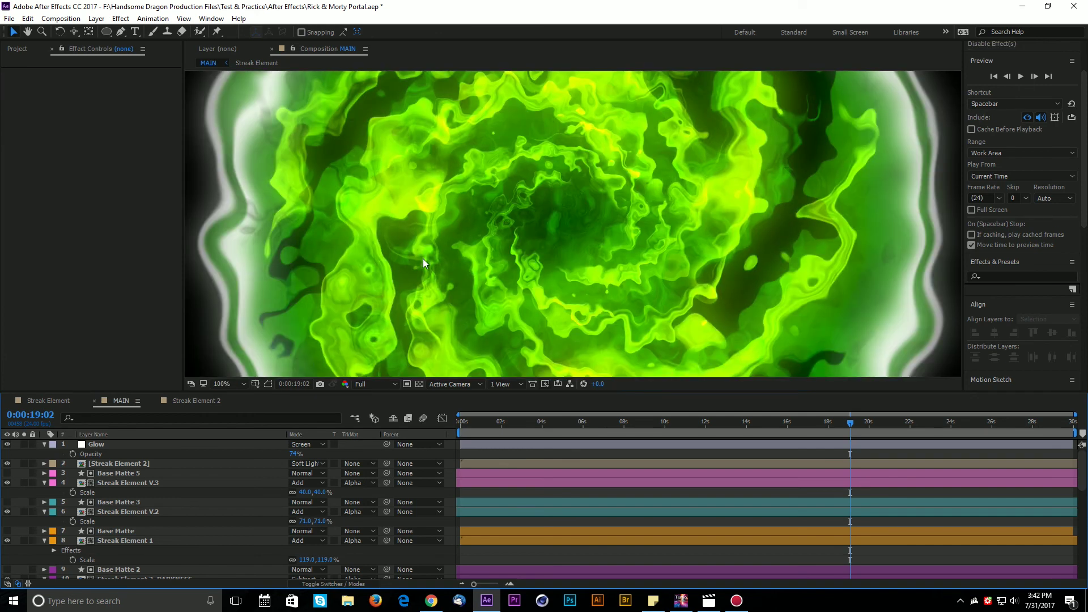
pyautogui.press('`')
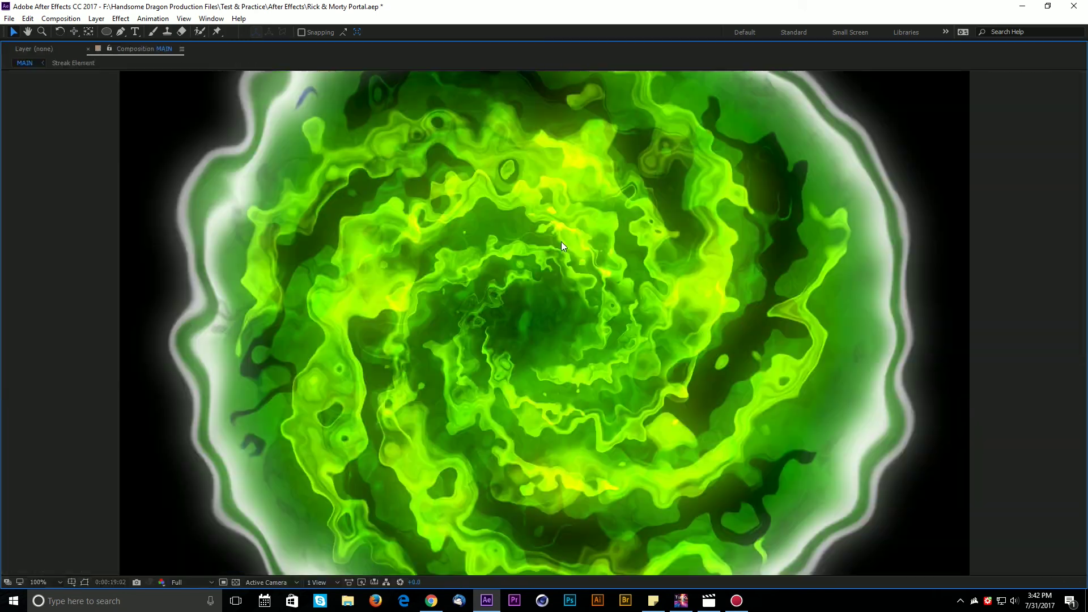
pyautogui.scroll(-2, 583, 325)
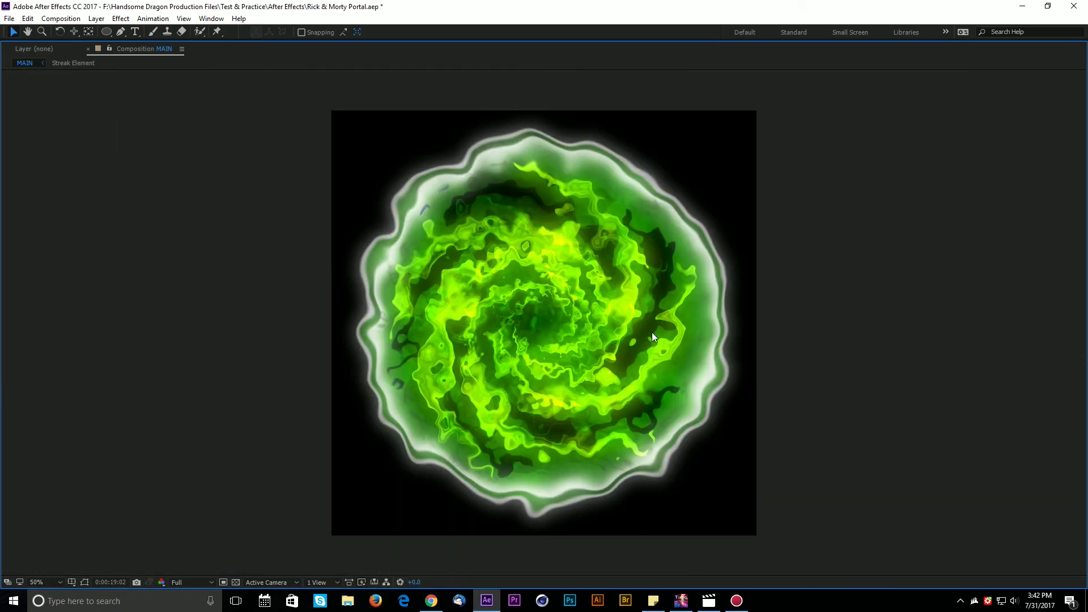
# Preview MAIN from the start at Half resolution, saving the project first.
pyautogui.press('Home')
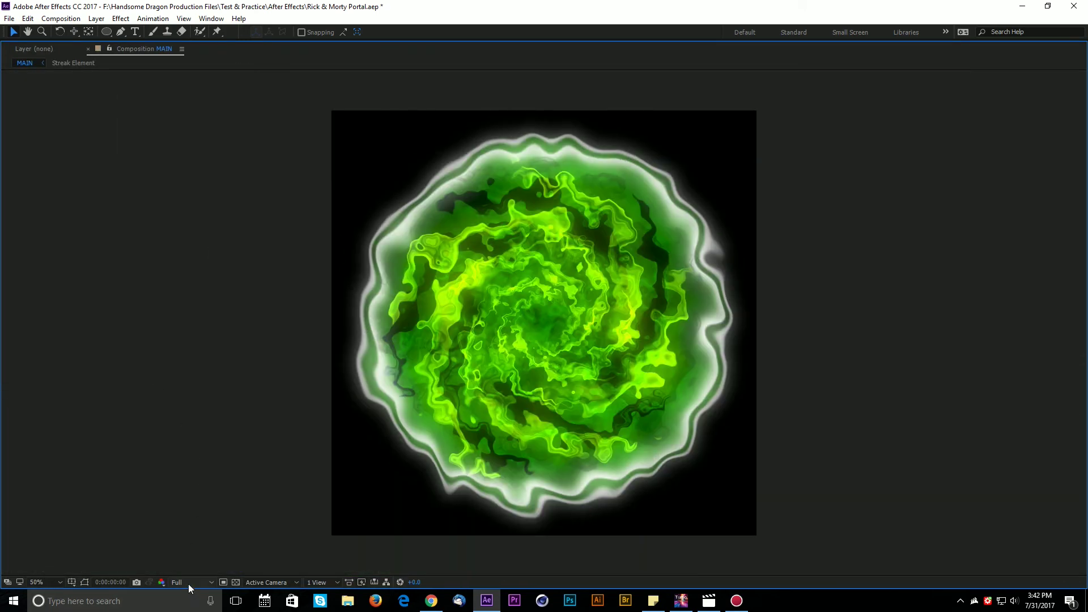
pyautogui.click(189, 583)
pyautogui.click(196, 530)
pyautogui.press('space')
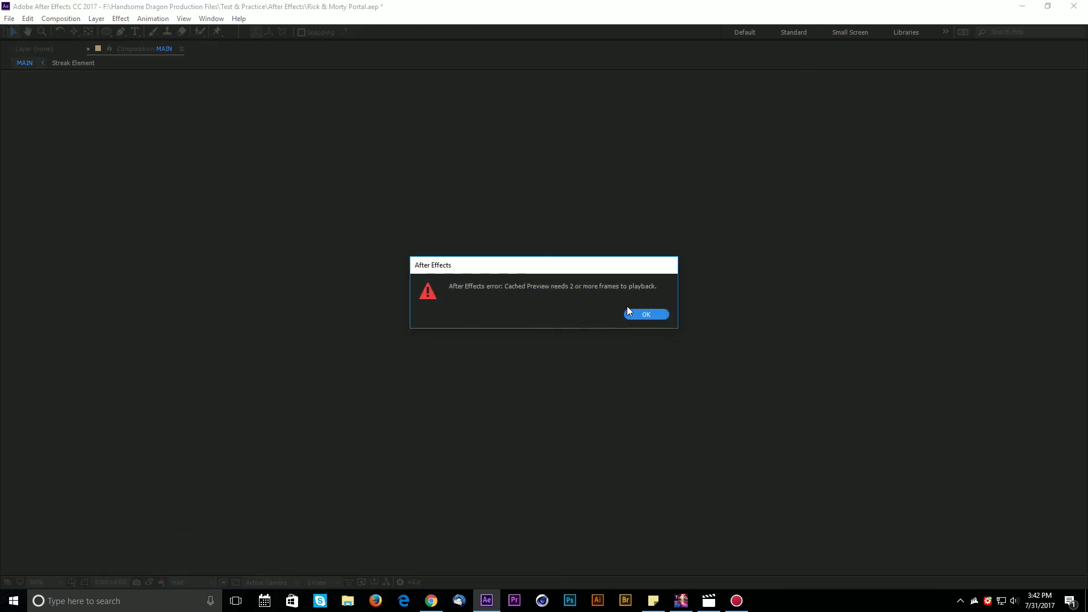
pyautogui.click(644, 315)
pyautogui.hotkey('ctrl', 's')
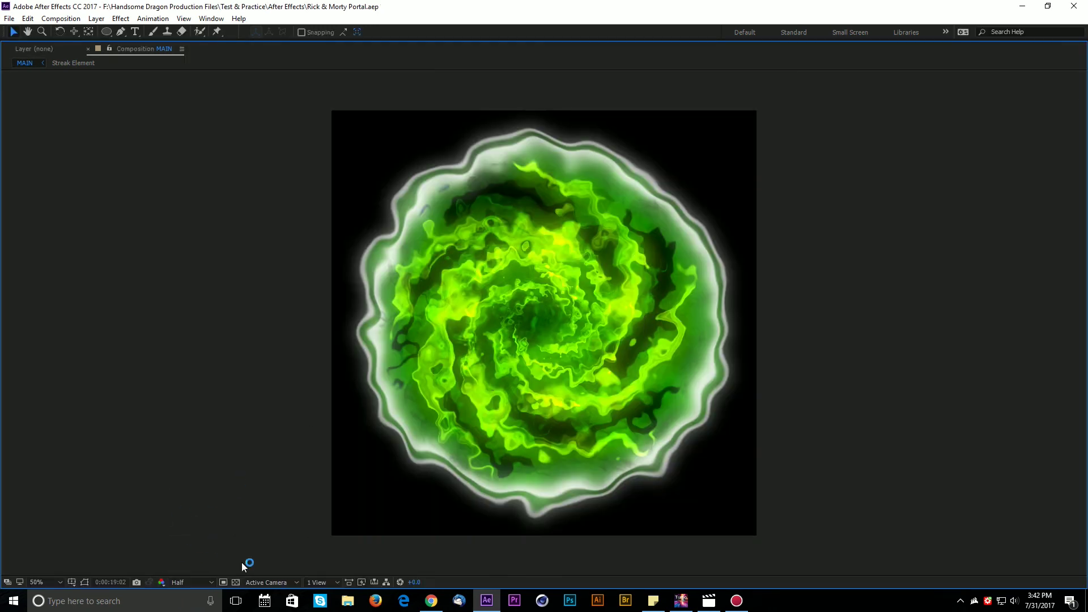
pyautogui.press('space')
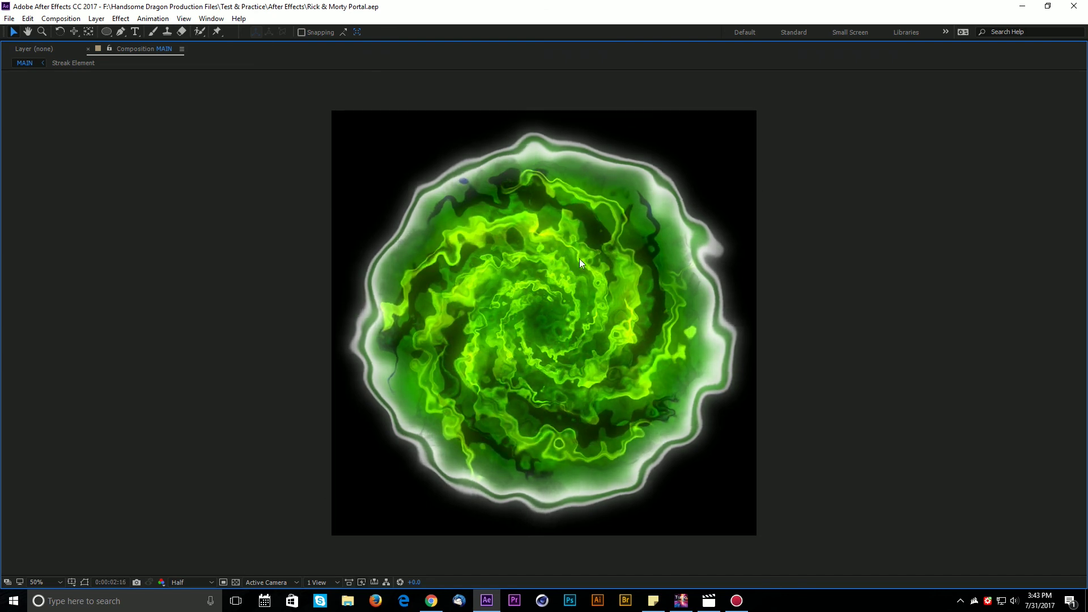
# Compare the portal preview with the rendered Test_1 video, then restore the full workspace.
pyautogui.click(708, 602)
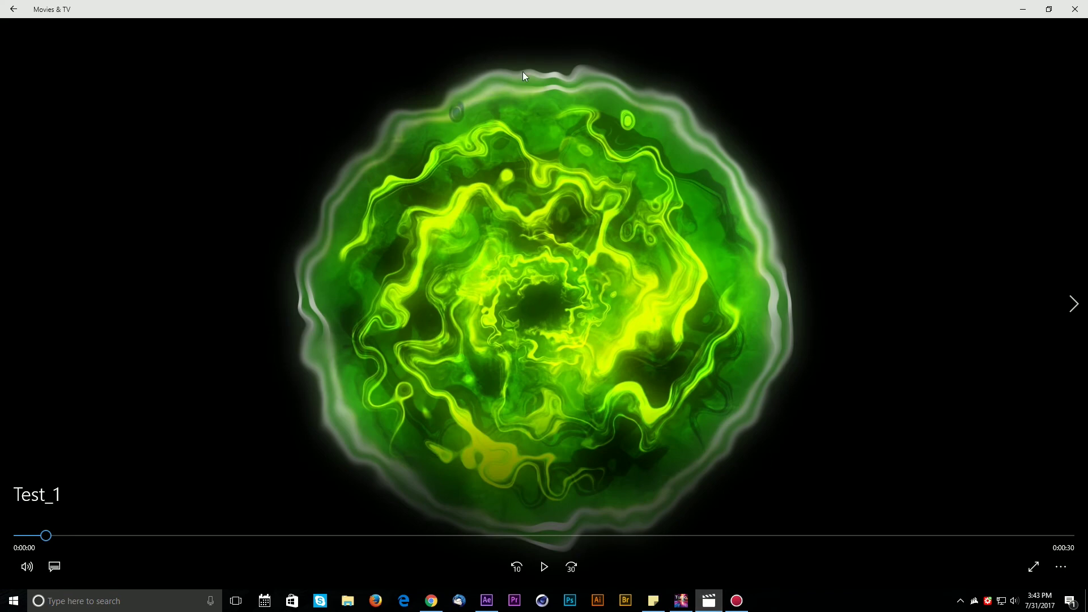
pyautogui.hotkey('alt', 'Tab')
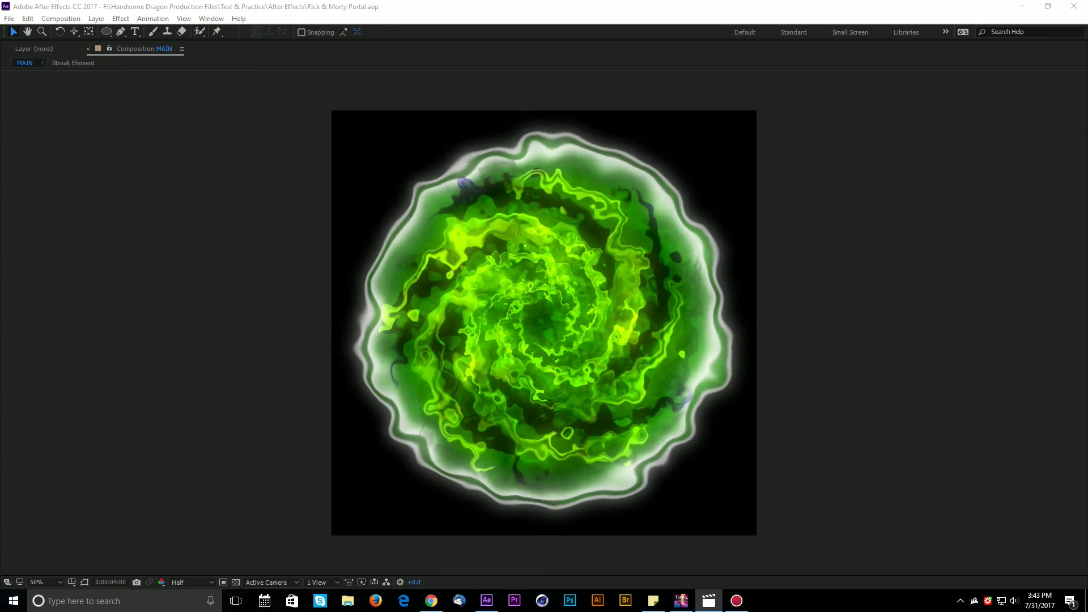
pyautogui.hotkey('alt', 'Tab')
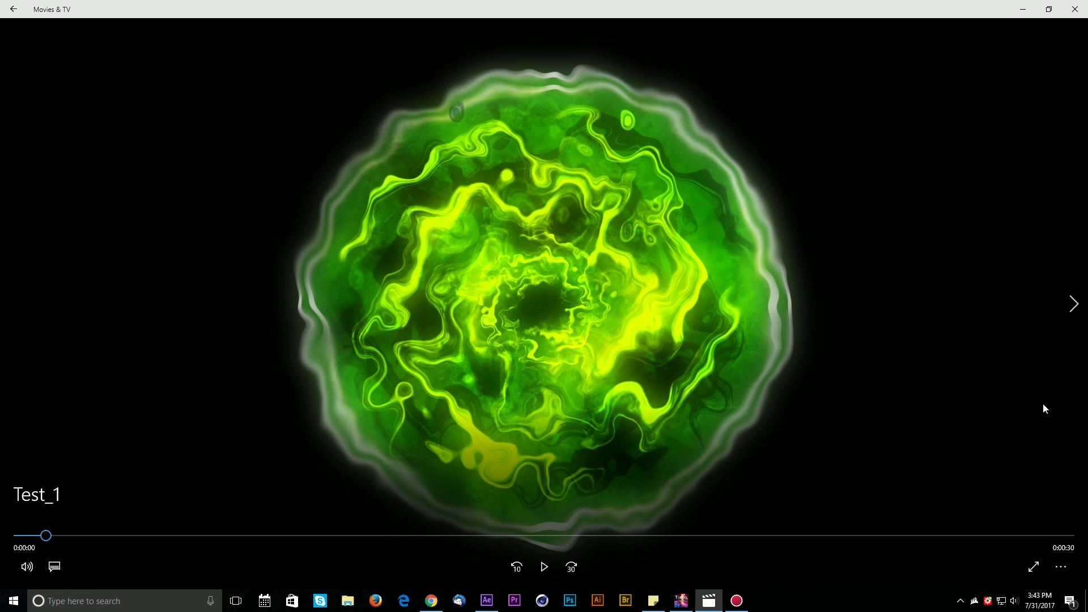
pyautogui.click(1028, 3)
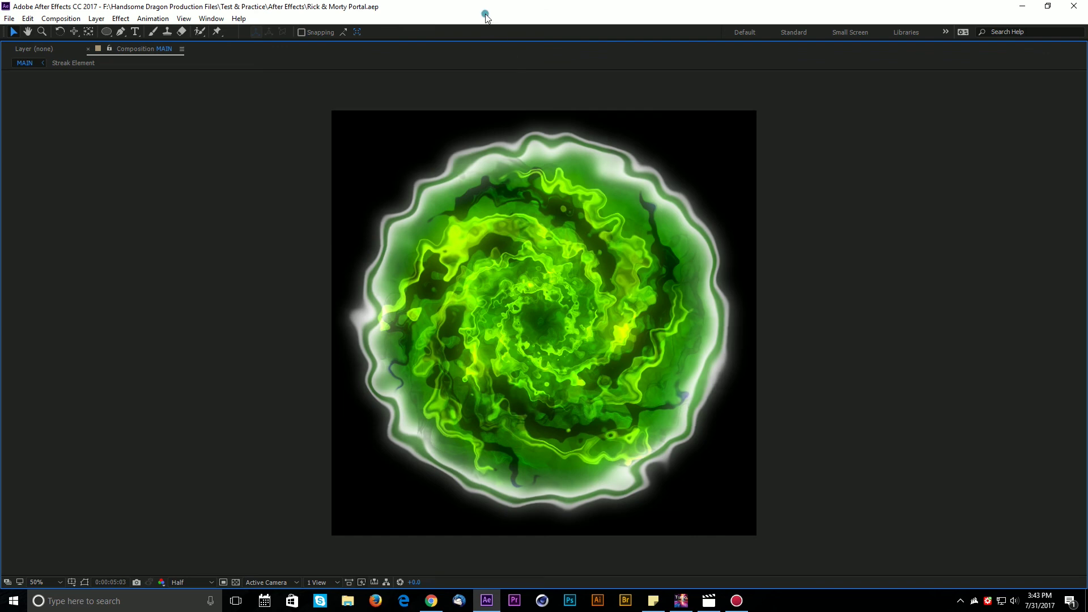
pyautogui.press('space')
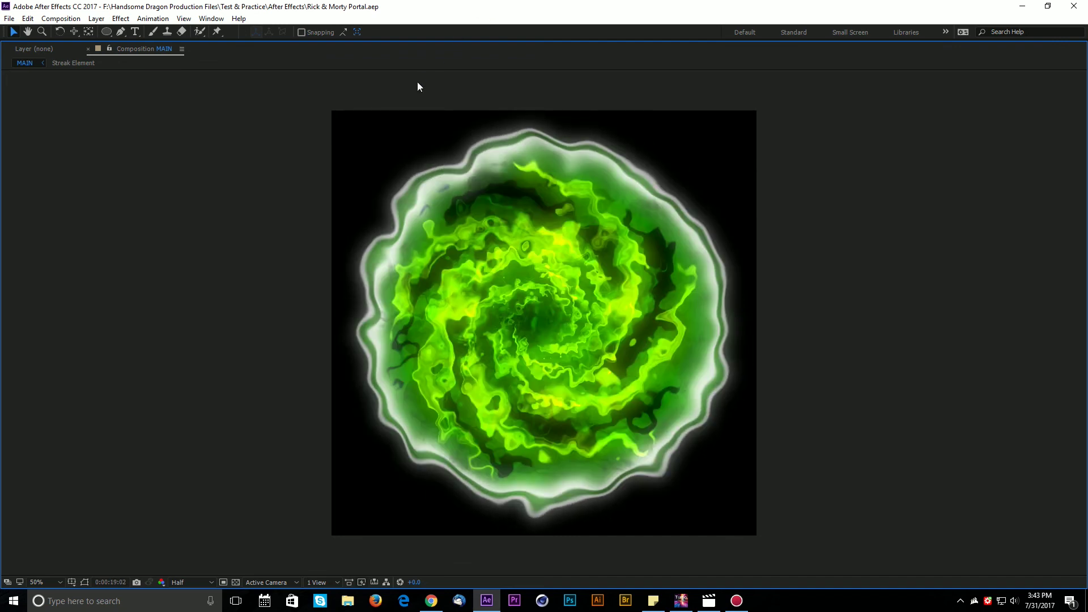
pyautogui.press('`')
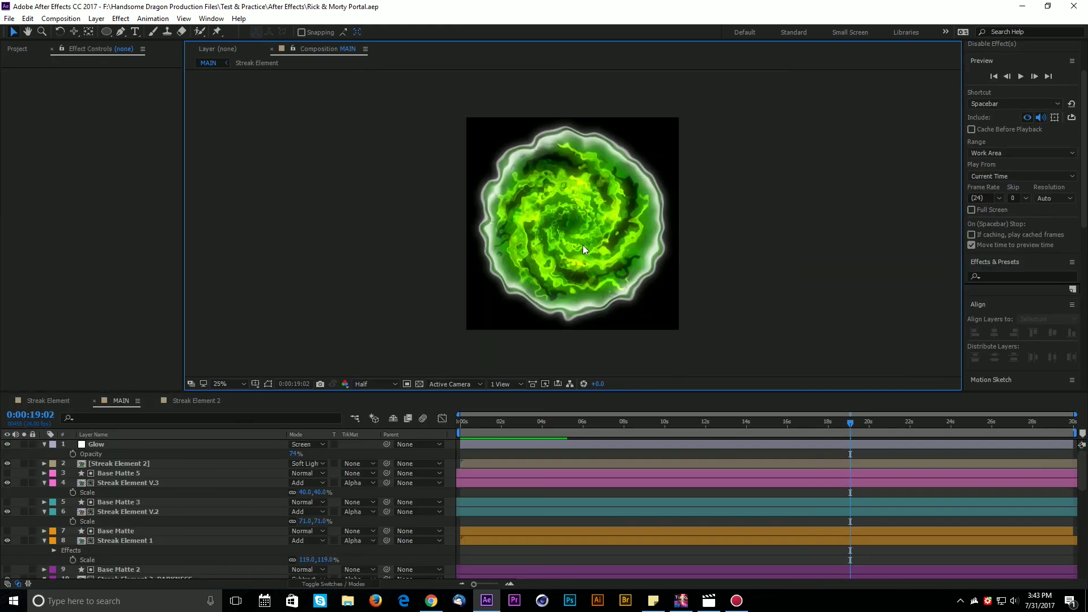
# Preview the portal at Fit magnification, stopping playback at 0:00:05:04.
pyautogui.press('space')
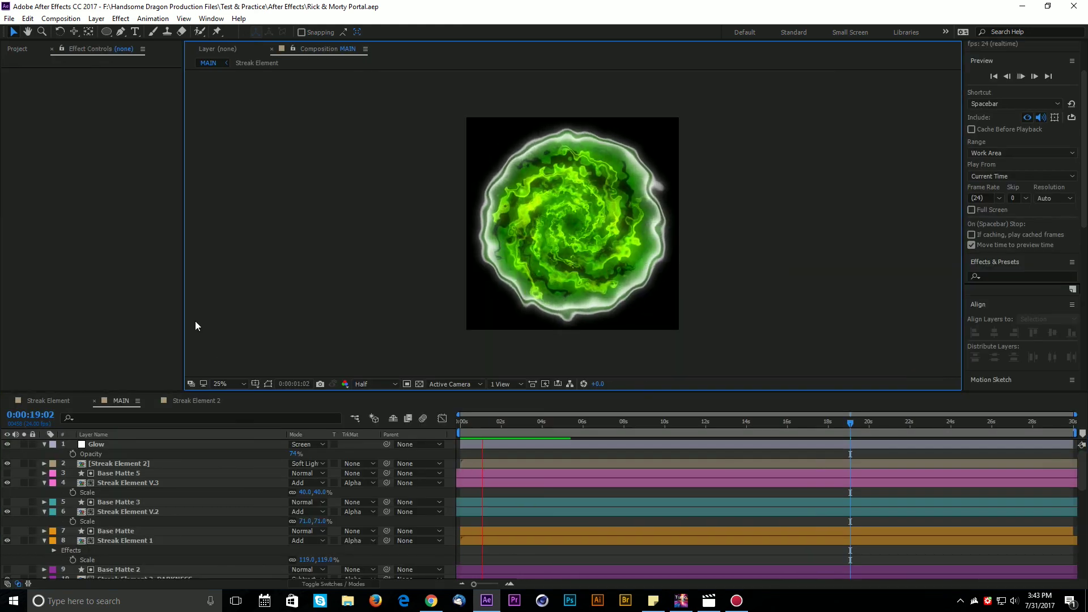
pyautogui.click(238, 385)
pyautogui.click(237, 175)
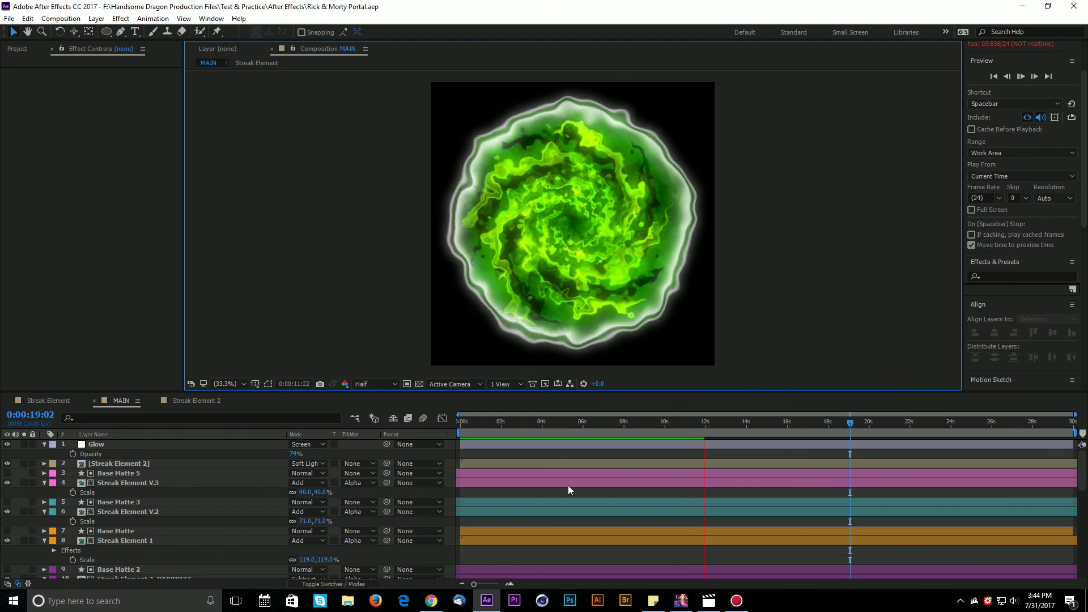
pyautogui.click(565, 423)
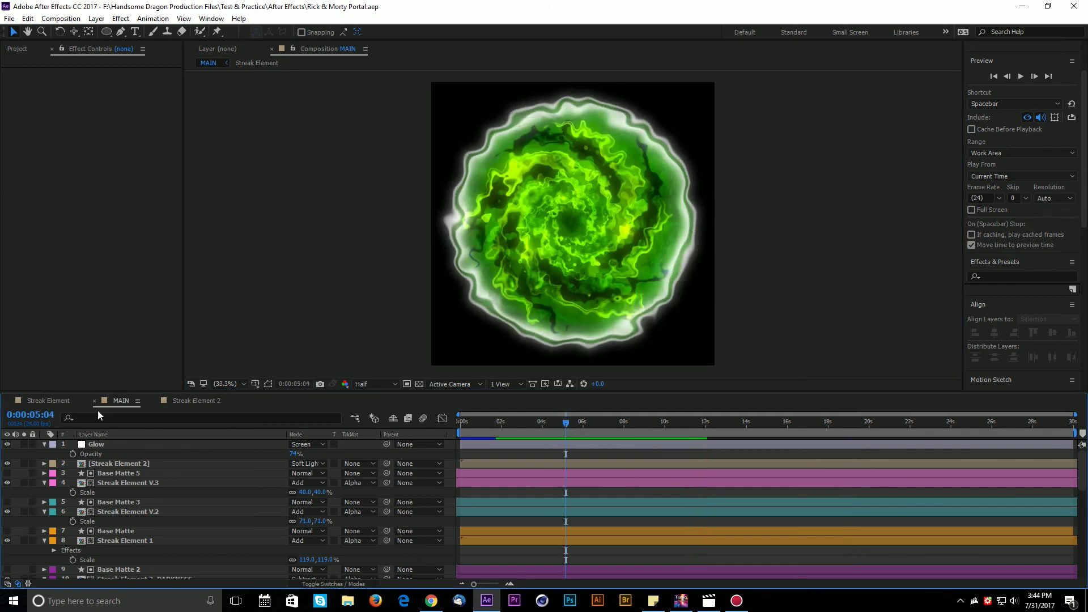
# Duplicate the MAIN composition as MAIN 2 and open it.
pyautogui.click(18, 50)
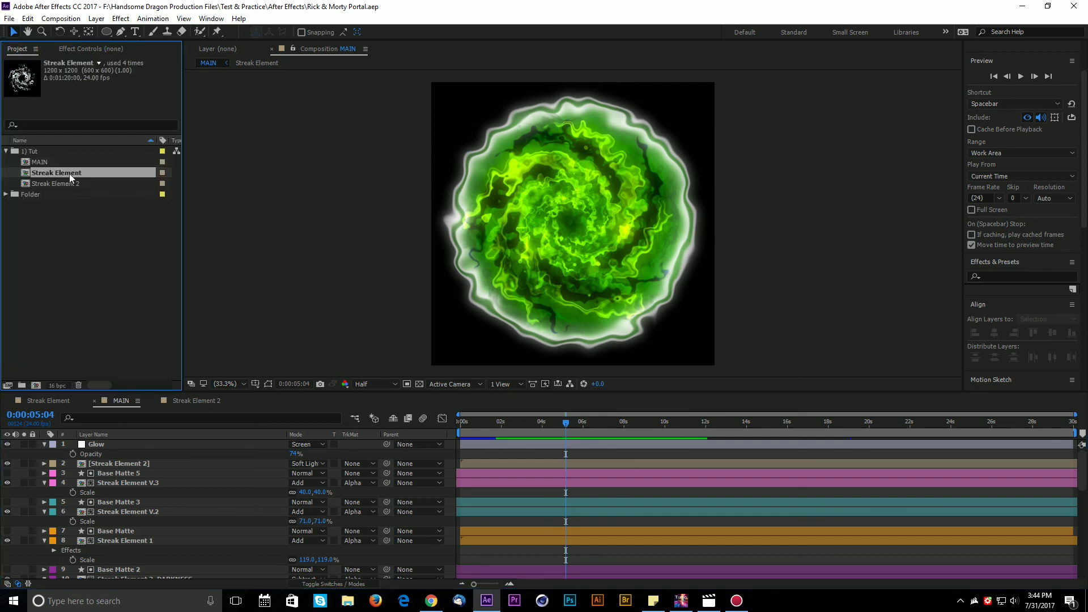
pyautogui.click(31, 162)
pyautogui.hotkey('ctrl', 'd')
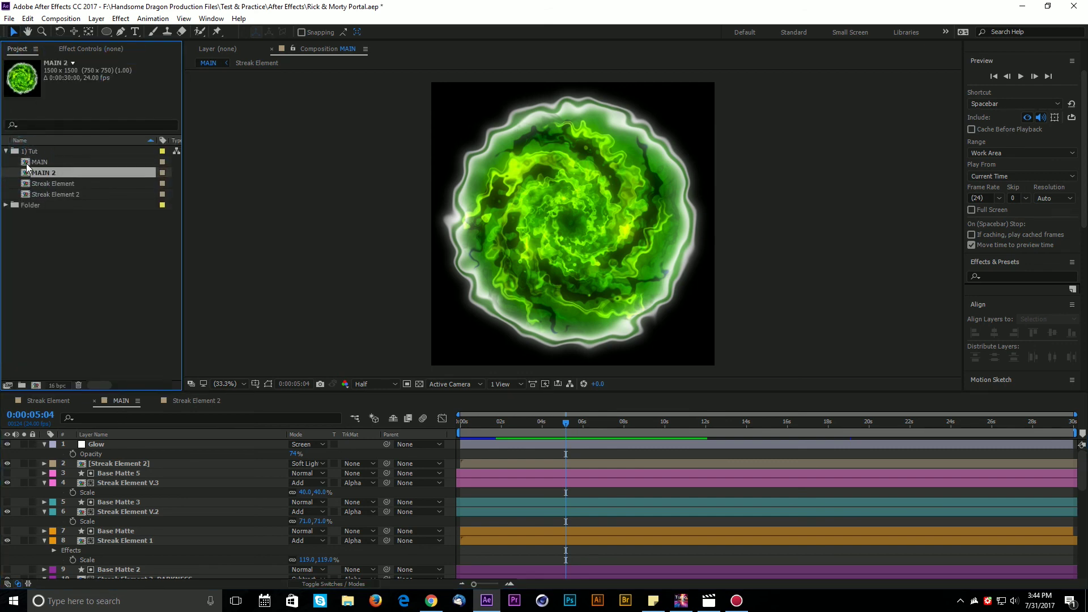
pyautogui.doubleClick(26, 172)
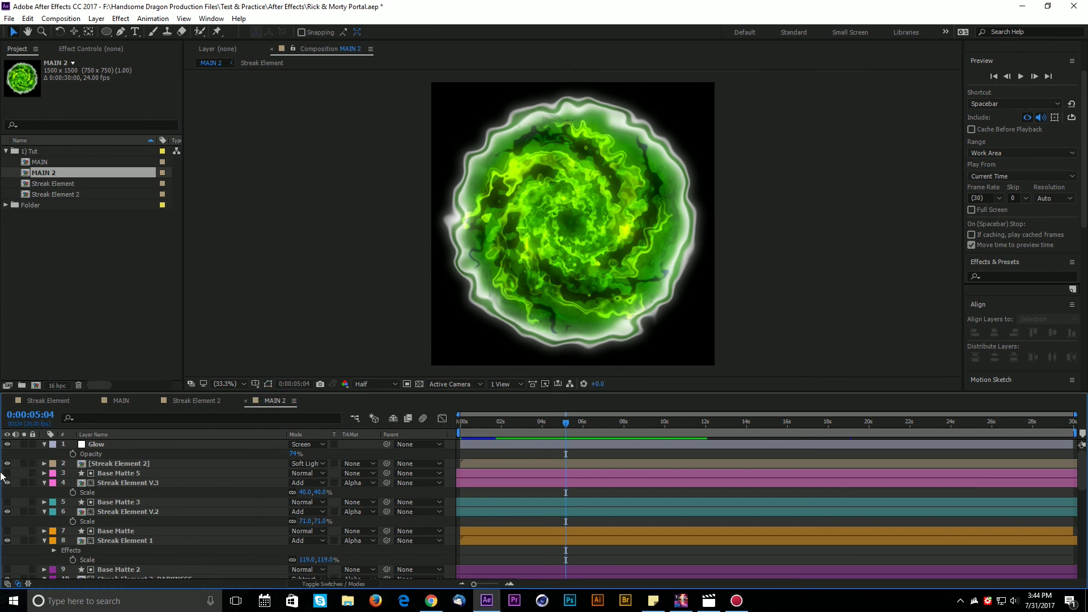
# Change Streak Element V.3's Tint Map White To colour from green to blue.
pyautogui.click(108, 483)
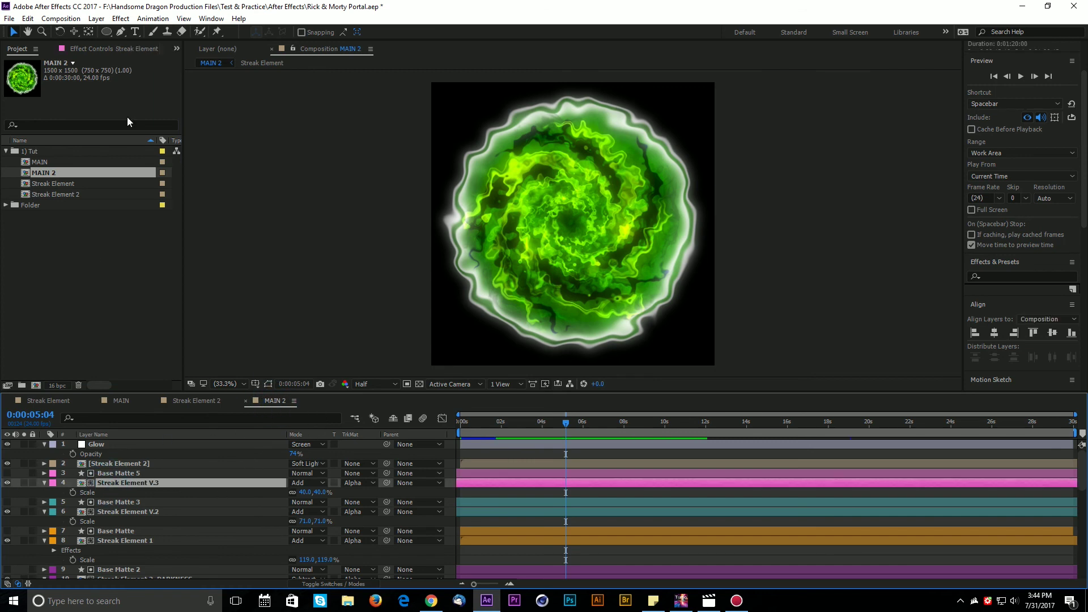
pyautogui.click(106, 47)
pyautogui.click(105, 92)
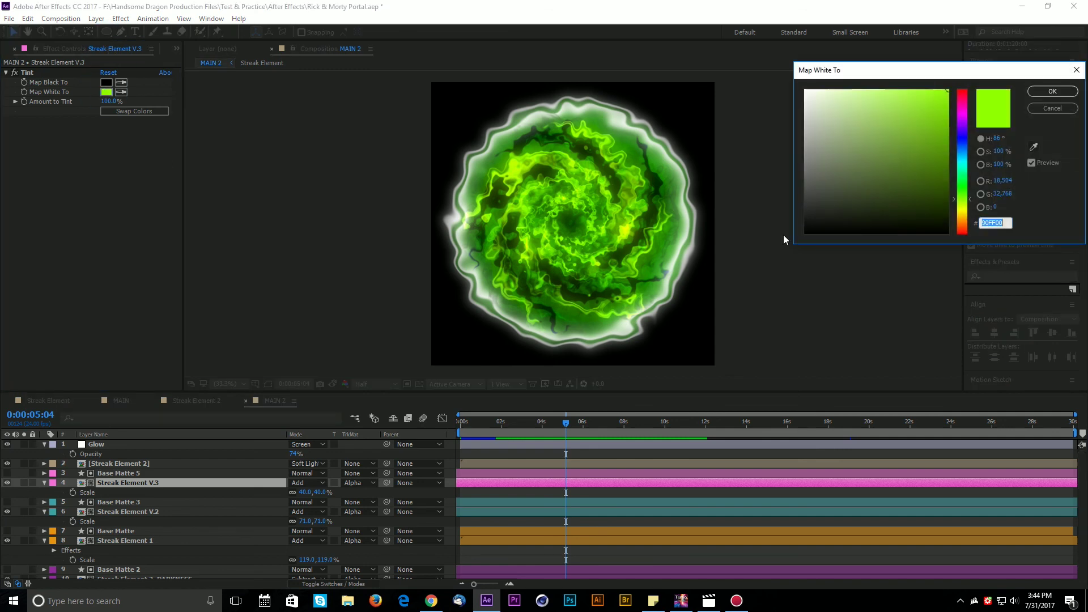
pyautogui.moveTo(962, 156)
pyautogui.mouseDown()
pyautogui.moveTo(951, 115)
pyautogui.moveTo(969, 83)
pyautogui.mouseUp()
pyautogui.moveTo(969, 146); pyautogui.dragTo(975, 147)
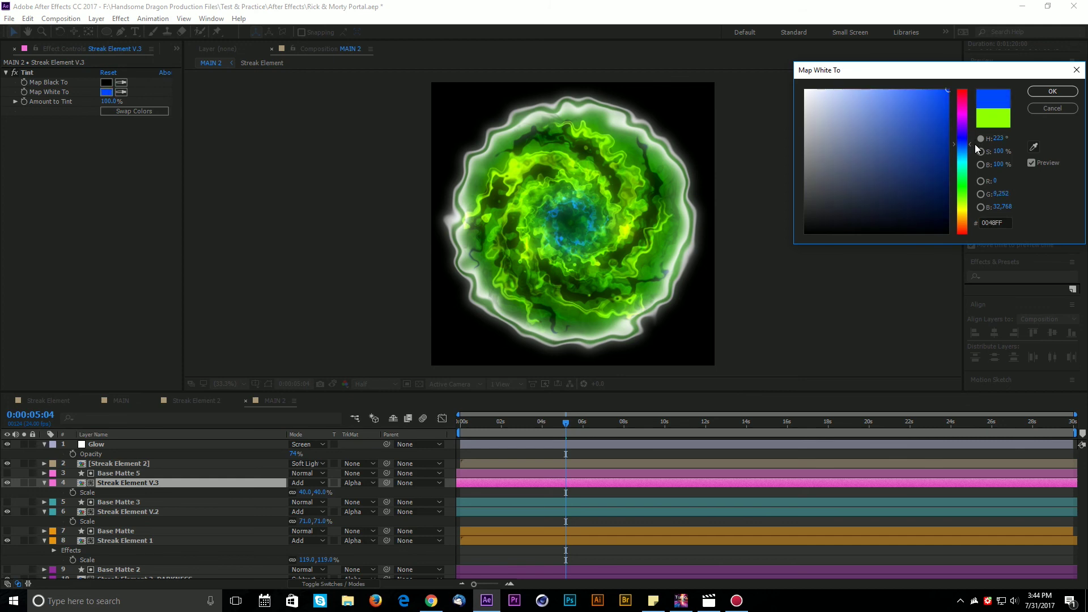
pyautogui.click(1052, 91)
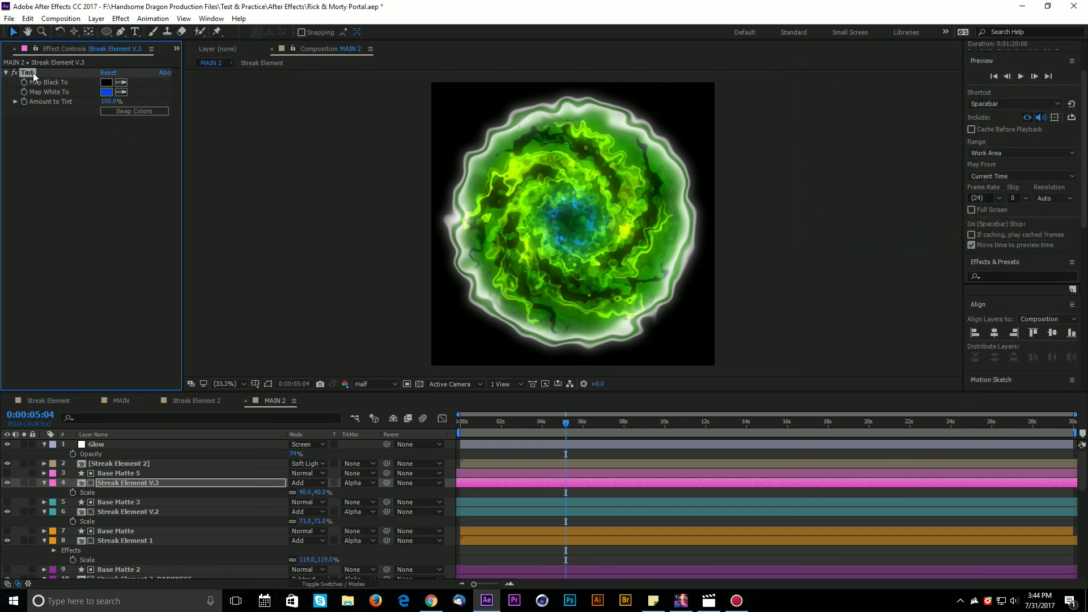
# Paste the blue tint onto Streak Element V.2.
pyautogui.click(120, 512)
pyautogui.scroll(-3, 119, 513)
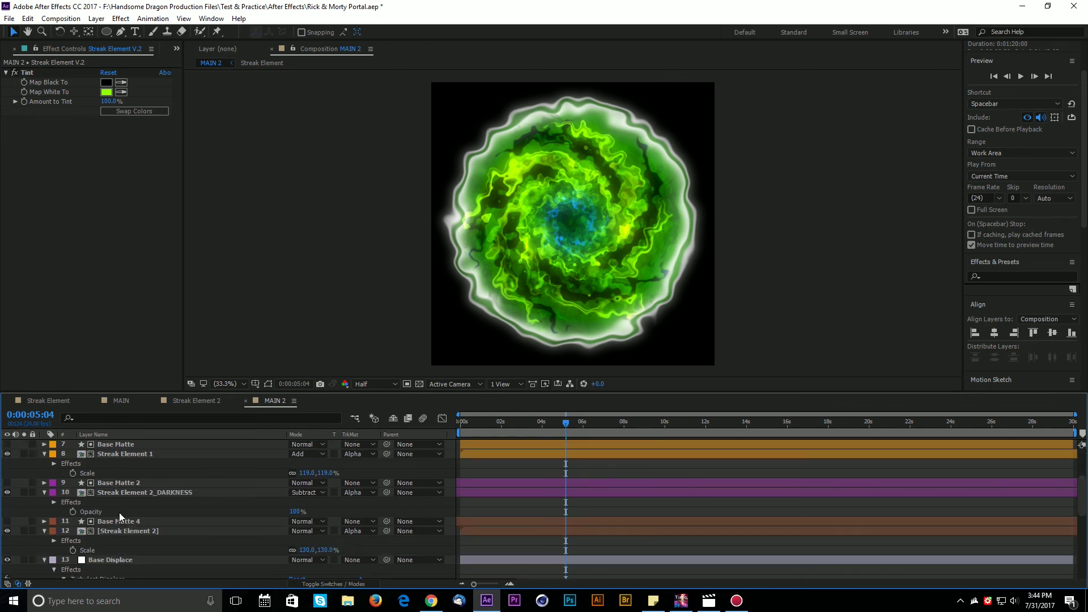
pyautogui.hotkey('ctrl', 'a')
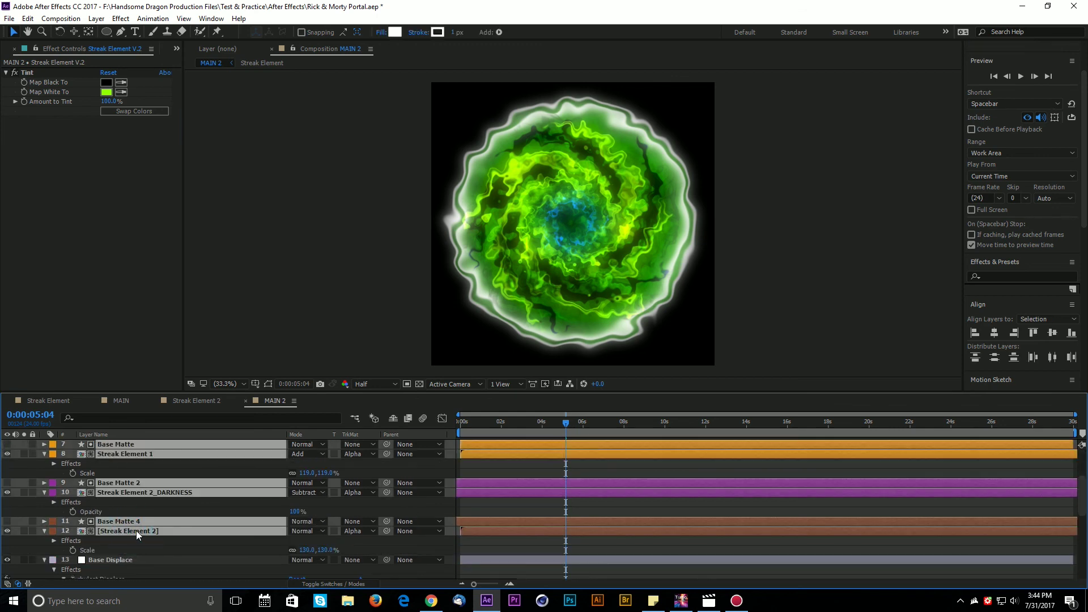
pyautogui.hotkey('ctrl', 'v')
pyautogui.click(628, 473)
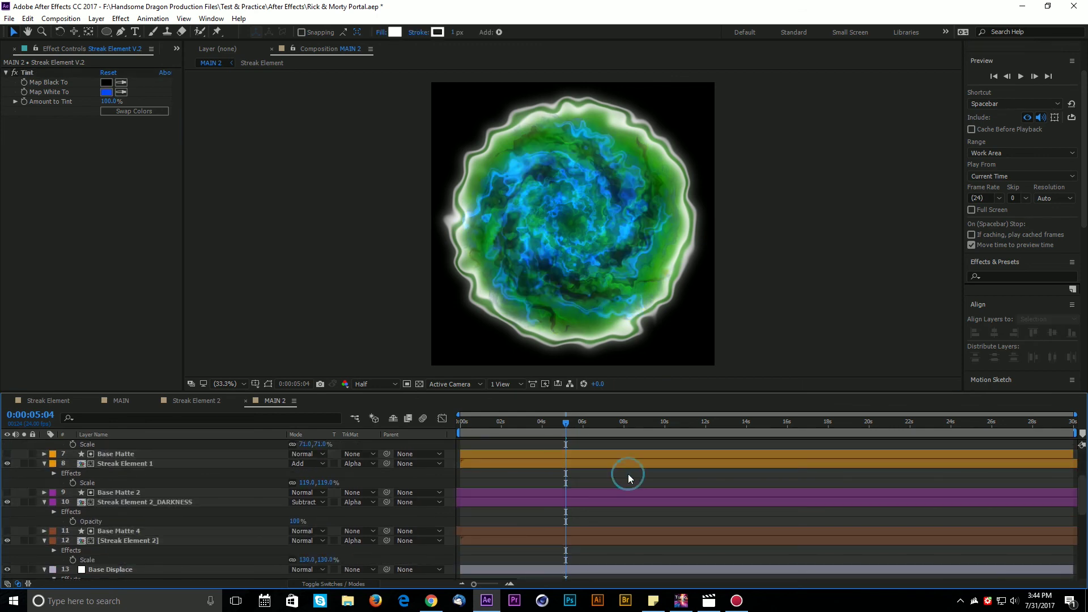
# Set Base_Green's tint Map White To colour to bright blue 0071FC.
pyautogui.scroll(-3, 197, 526)
pyautogui.scroll(-5, 162, 478)
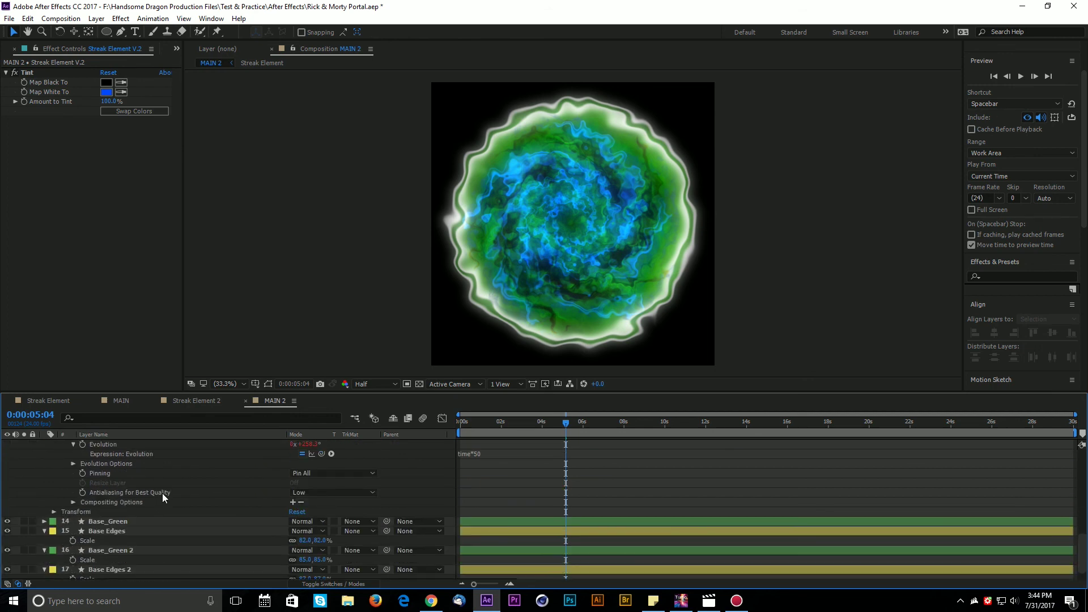
pyautogui.click(112, 506)
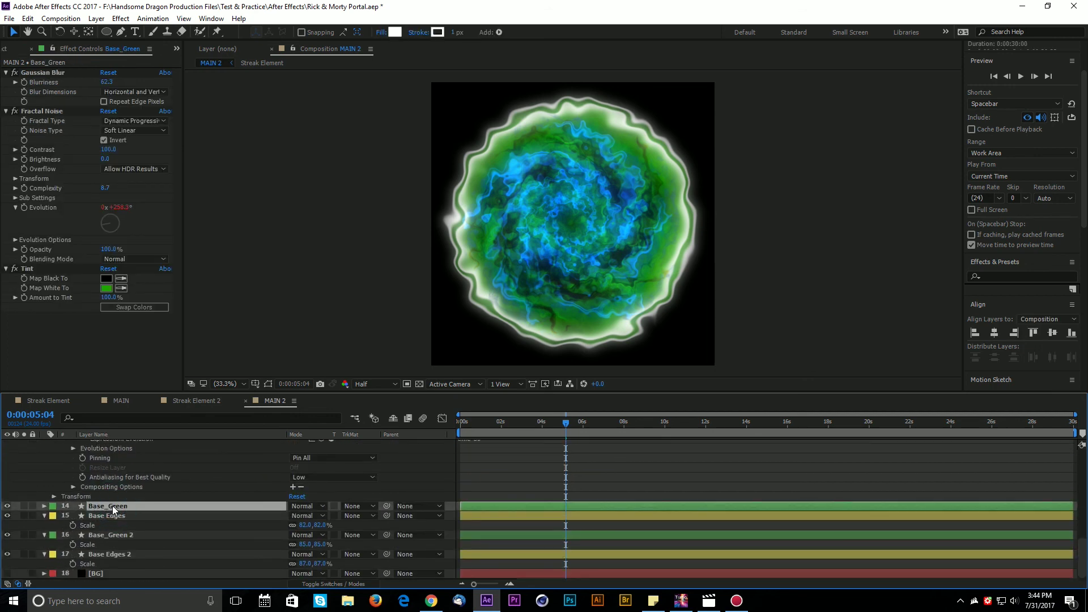
pyautogui.click(105, 288)
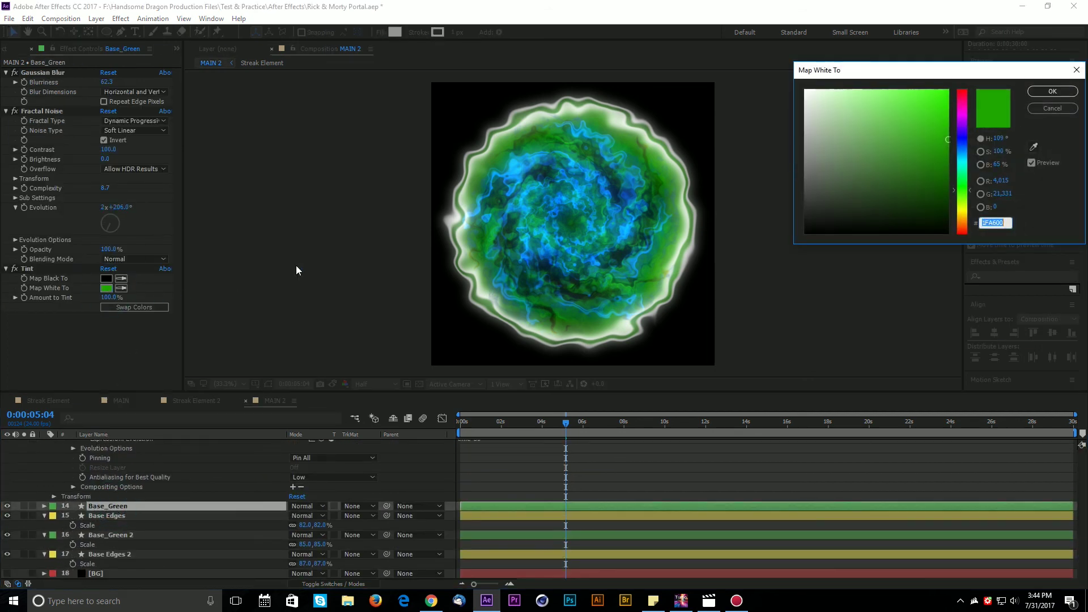
pyautogui.click(962, 148)
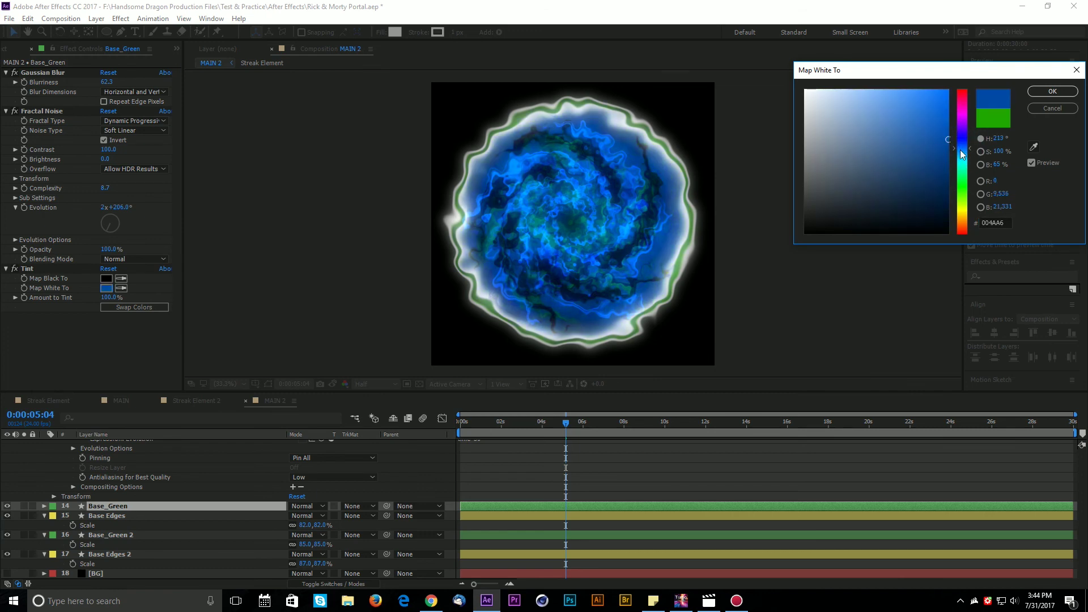
pyautogui.moveTo(948, 140); pyautogui.dragTo(948, 117)
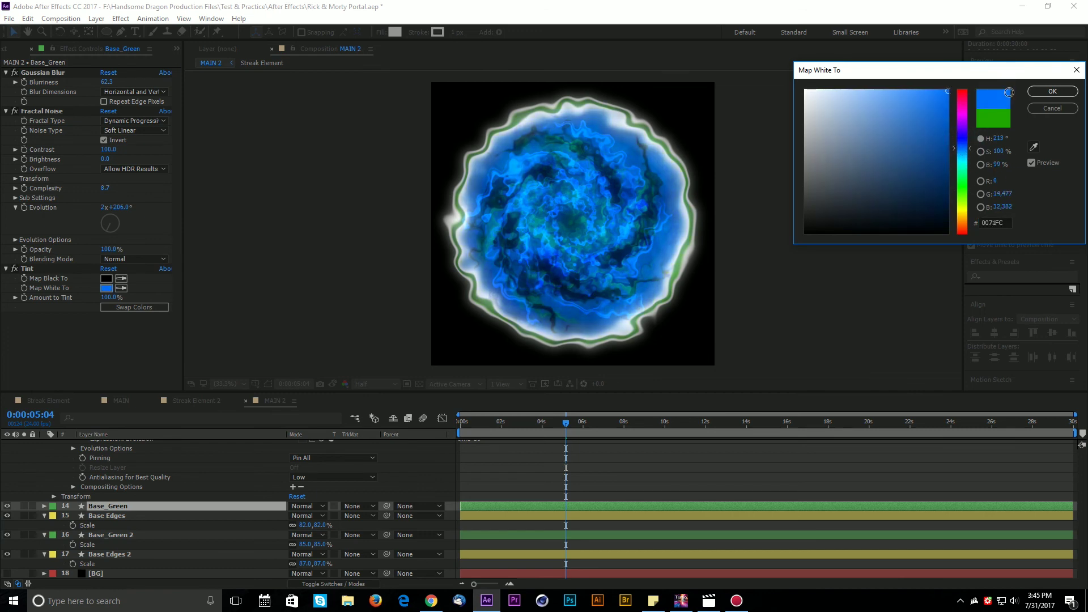
pyautogui.click(1052, 92)
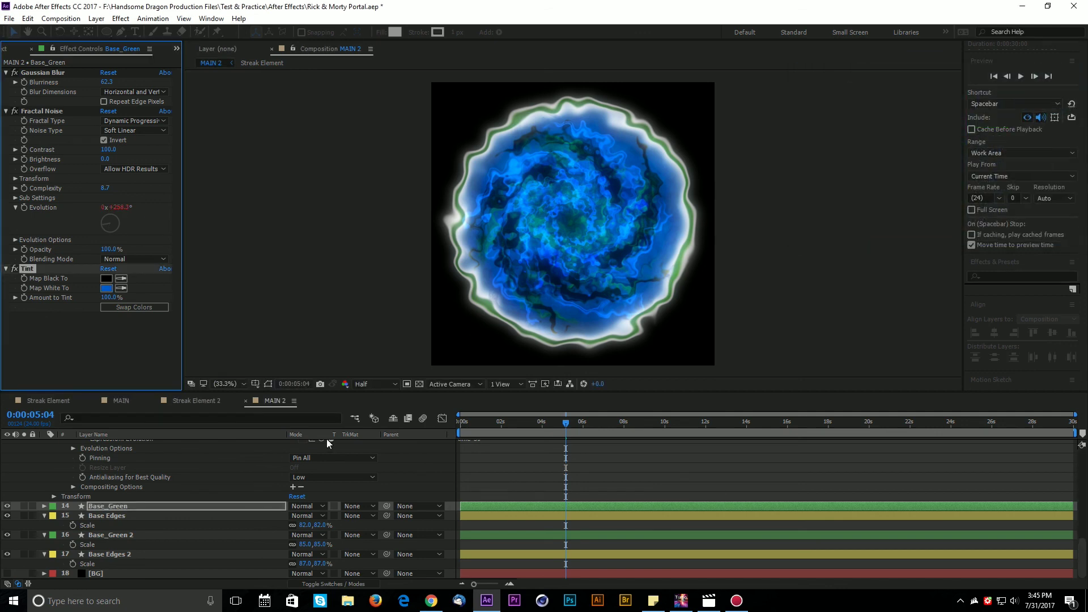
# Set Base_Green 2's tint Map White To colour to deep blue 0008A6.
pyautogui.click(135, 535)
pyautogui.click(106, 287)
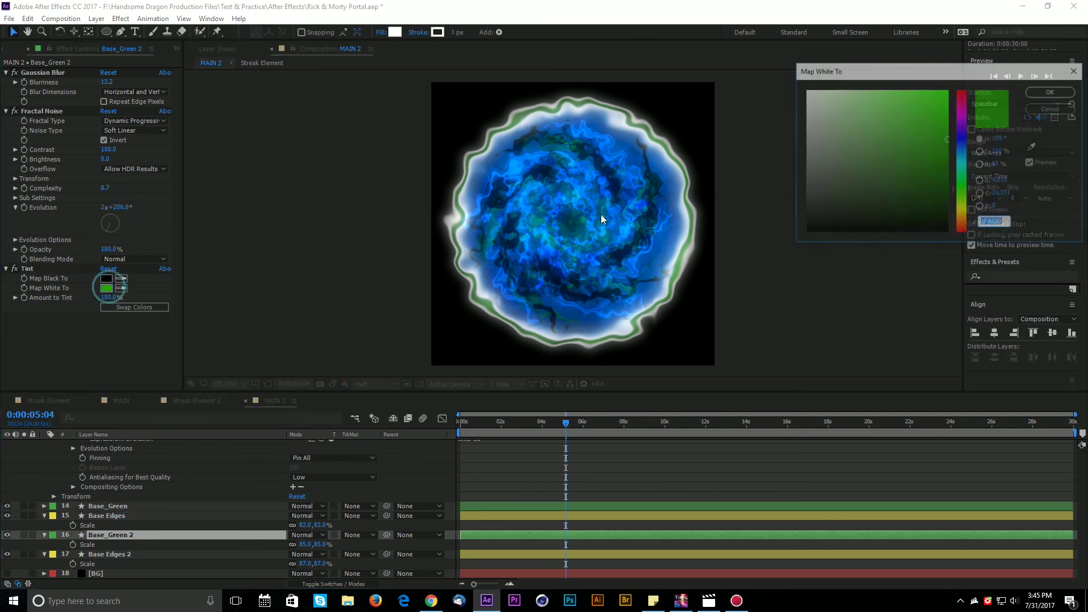
pyautogui.click(965, 140)
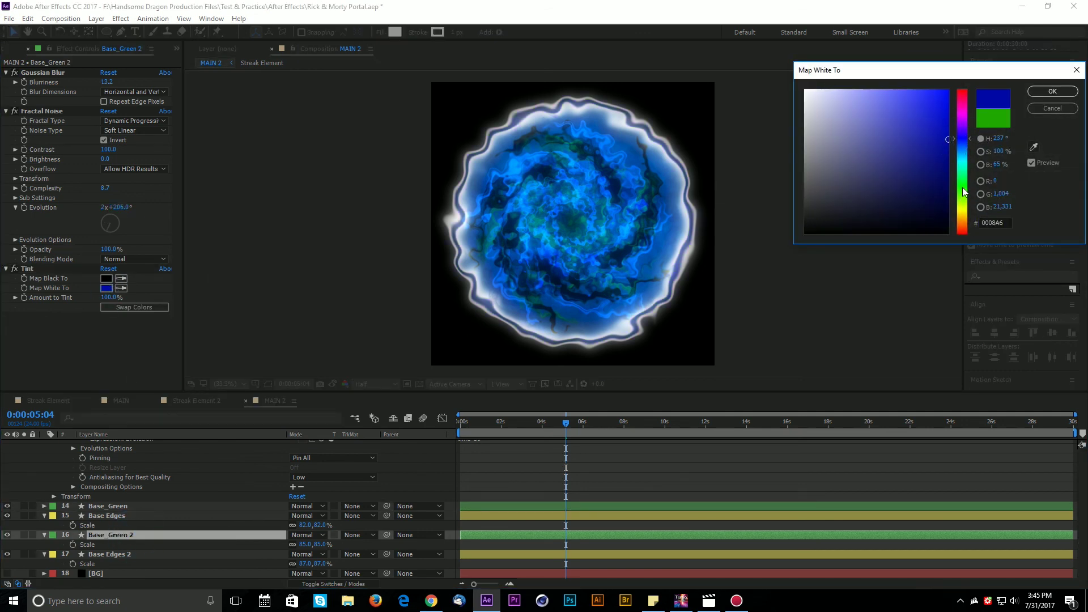
pyautogui.click(1052, 92)
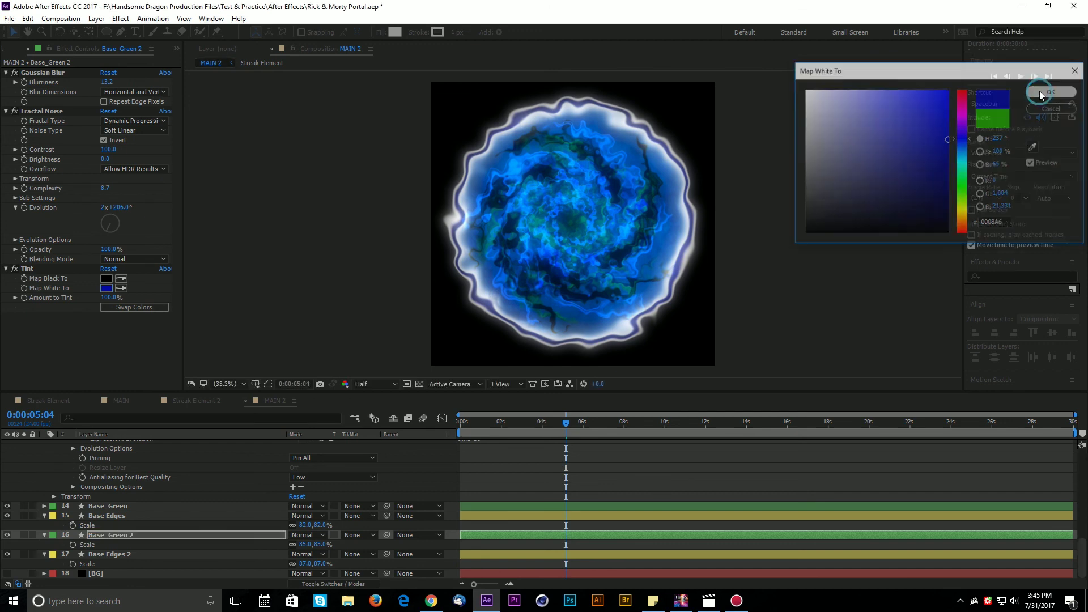
pyautogui.scroll(3, 184, 509)
pyautogui.scroll(10, 184, 509)
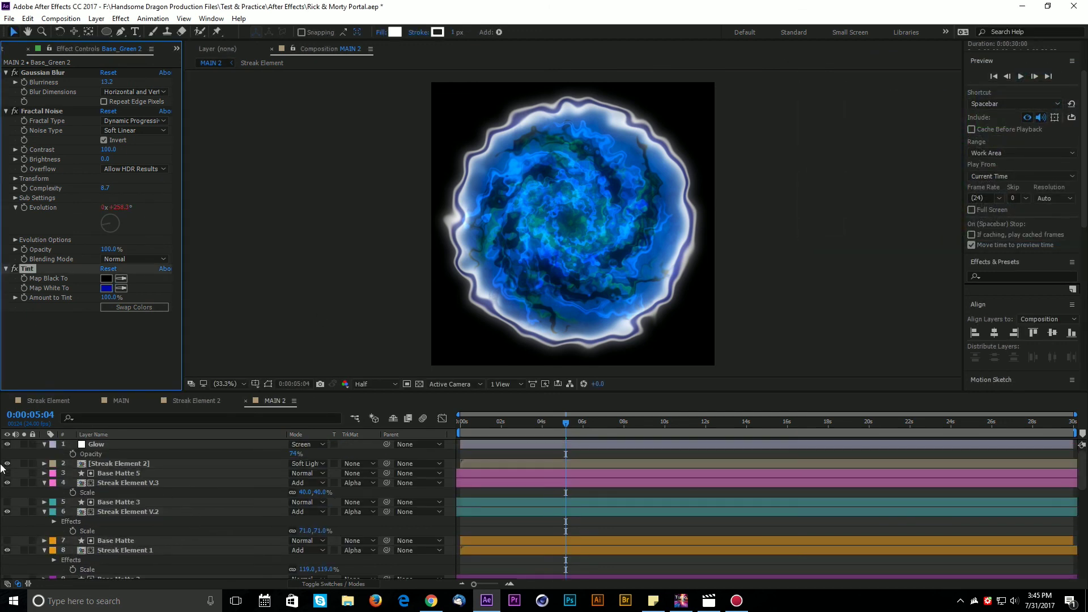
# Show Streak Element V.2 and lighten its tint to pale blue D3DEFF.
pyautogui.click(8, 512)
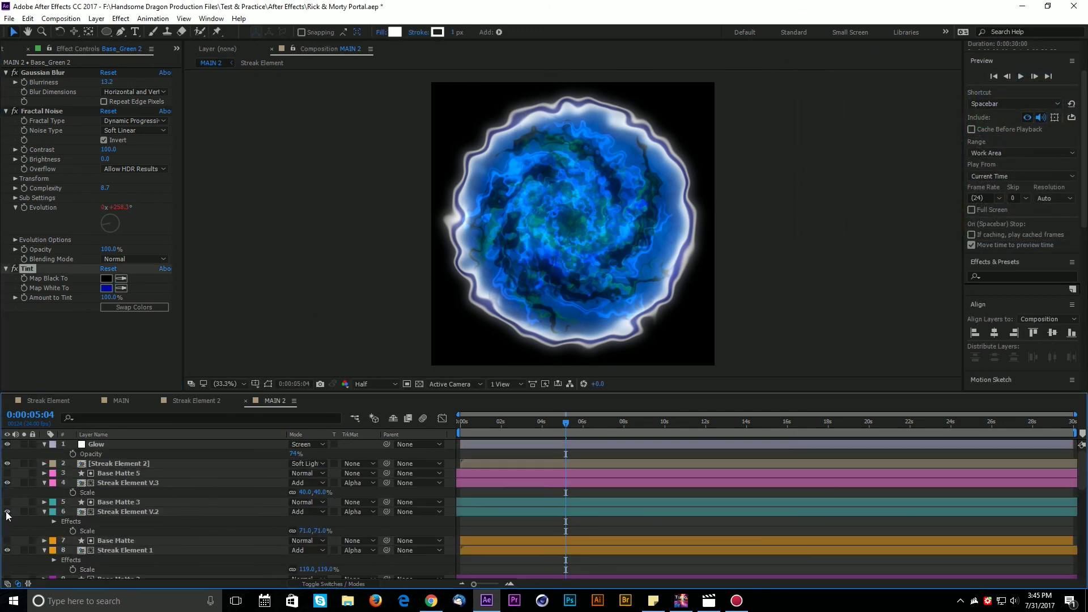
pyautogui.click(117, 511)
pyautogui.click(106, 91)
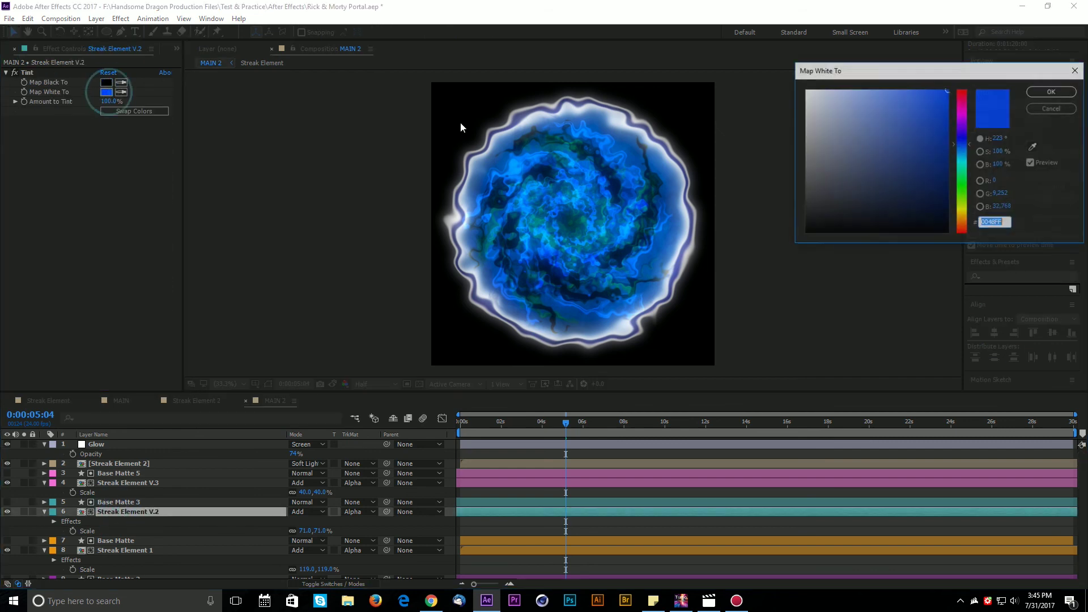
pyautogui.moveTo(948, 93); pyautogui.dragTo(828, 76)
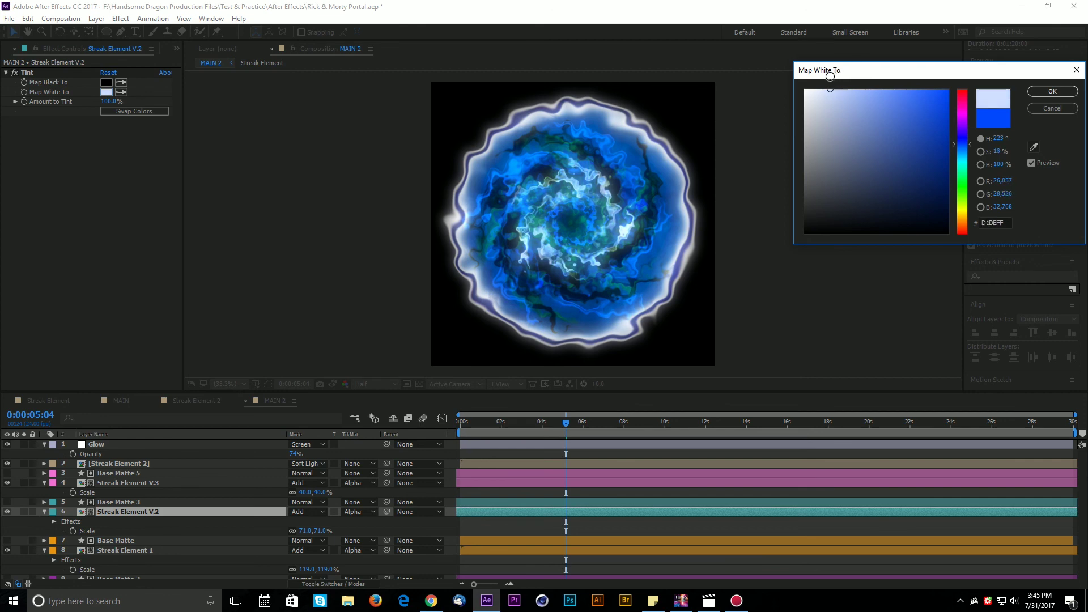
pyautogui.click(1052, 92)
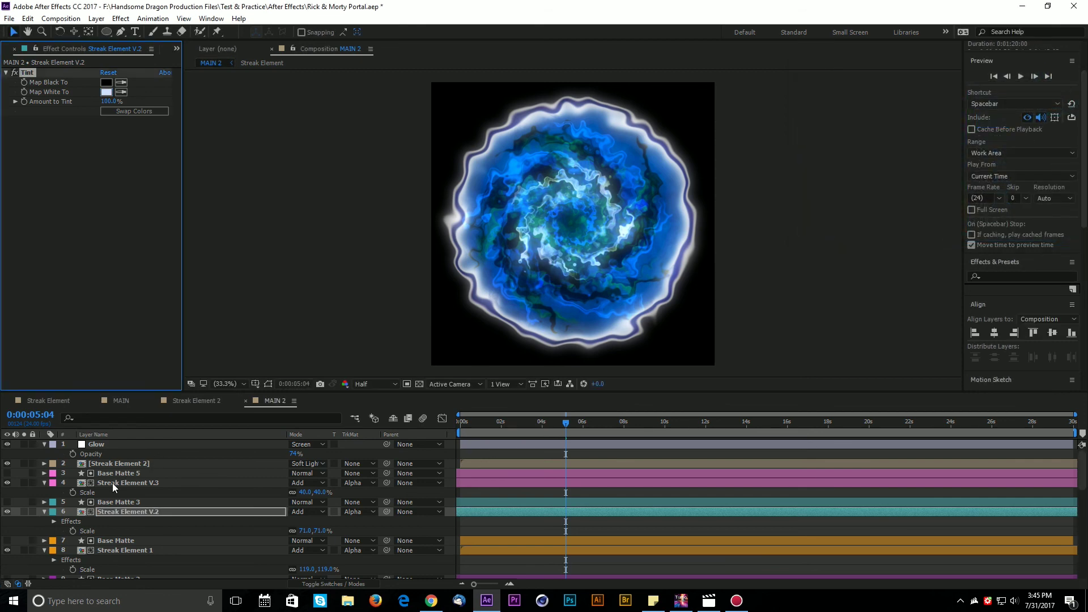
# Change Streak Element 2's tint to pink FF0072 and check it soloed.
pyautogui.click(120, 463)
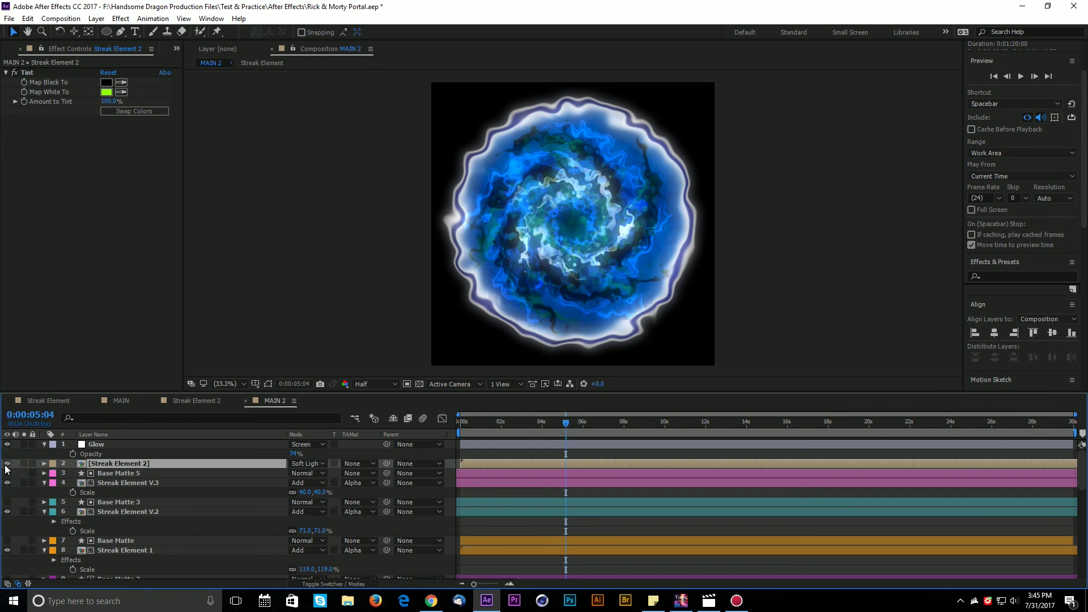
pyautogui.click(106, 92)
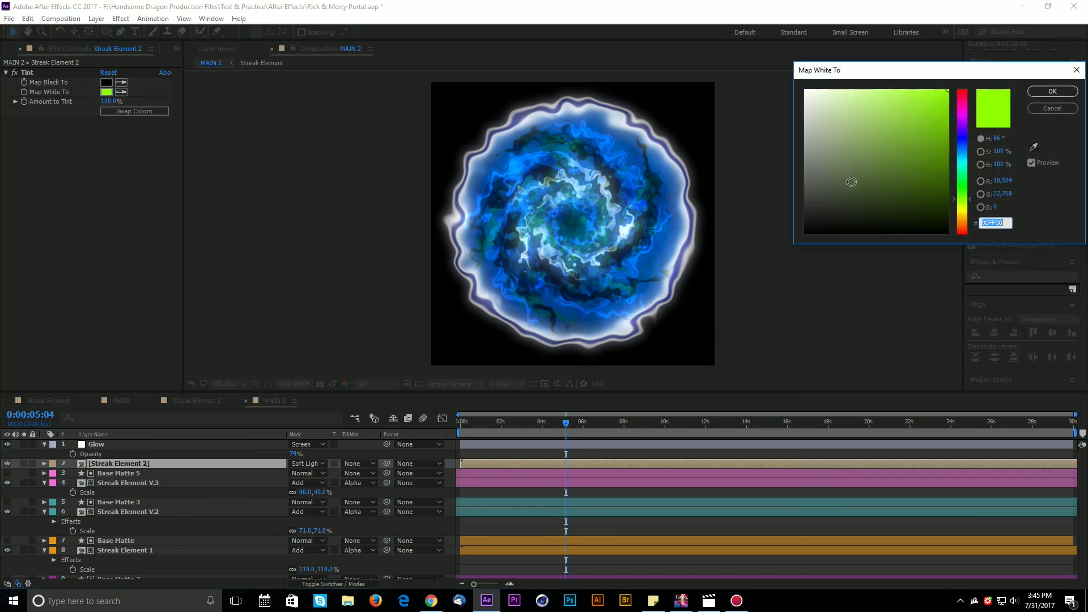
pyautogui.moveTo(962, 91)
pyautogui.mouseDown()
pyautogui.moveTo(962, 100)
pyautogui.moveTo(975, 86)
pyautogui.moveTo(974, 99)
pyautogui.mouseUp()
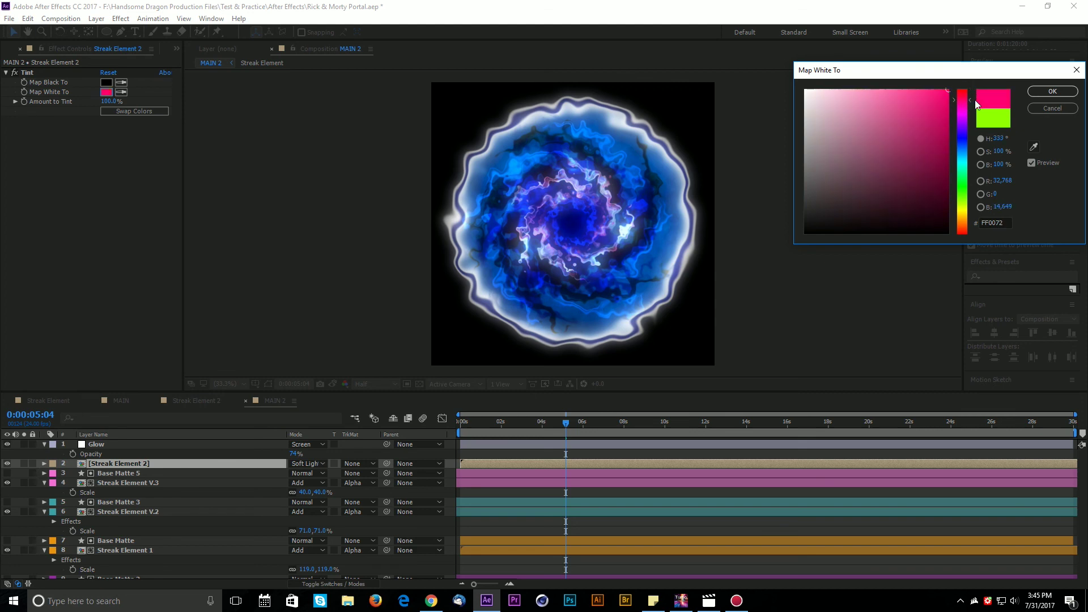
pyautogui.click(1052, 91)
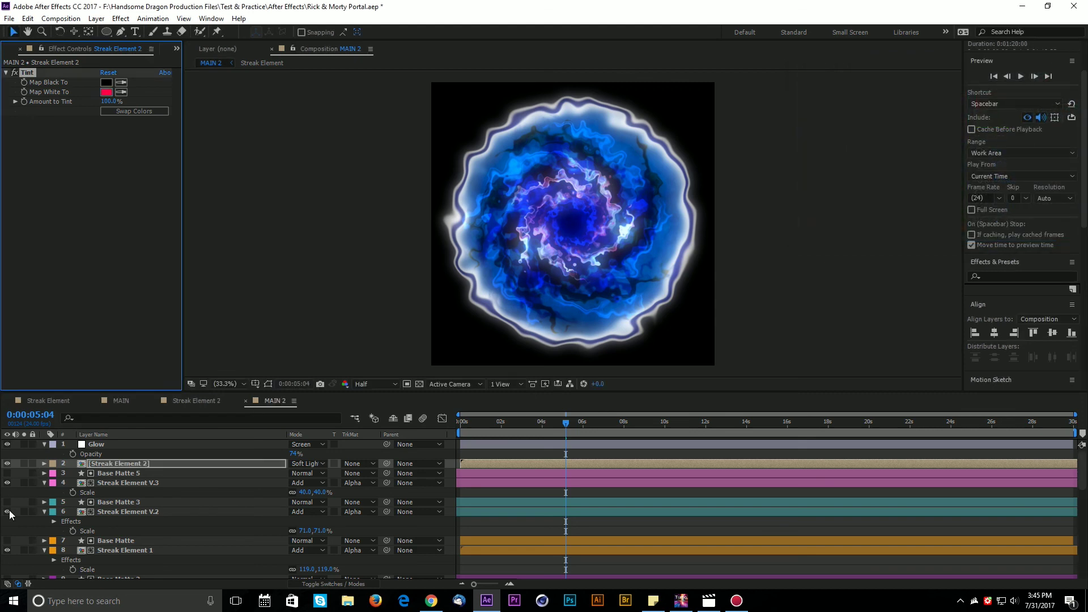
pyautogui.click(24, 463)
pyautogui.click(25, 463)
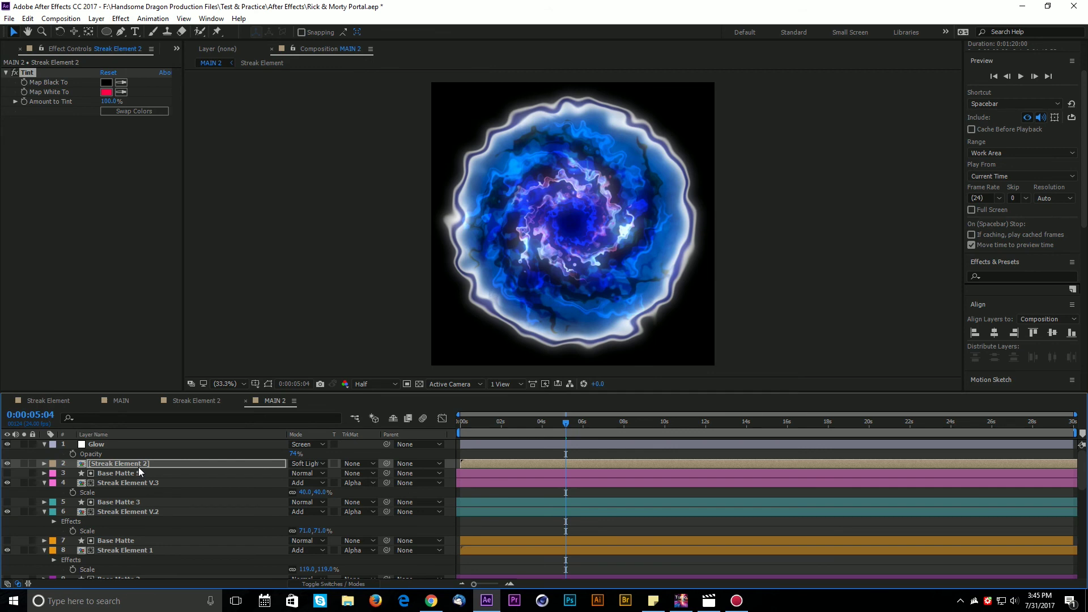
pyautogui.click(246, 463)
pyautogui.hotkey('shift', '=')
pyautogui.hotkey('shift', '=')
pyautogui.hotkey('shift', '=')
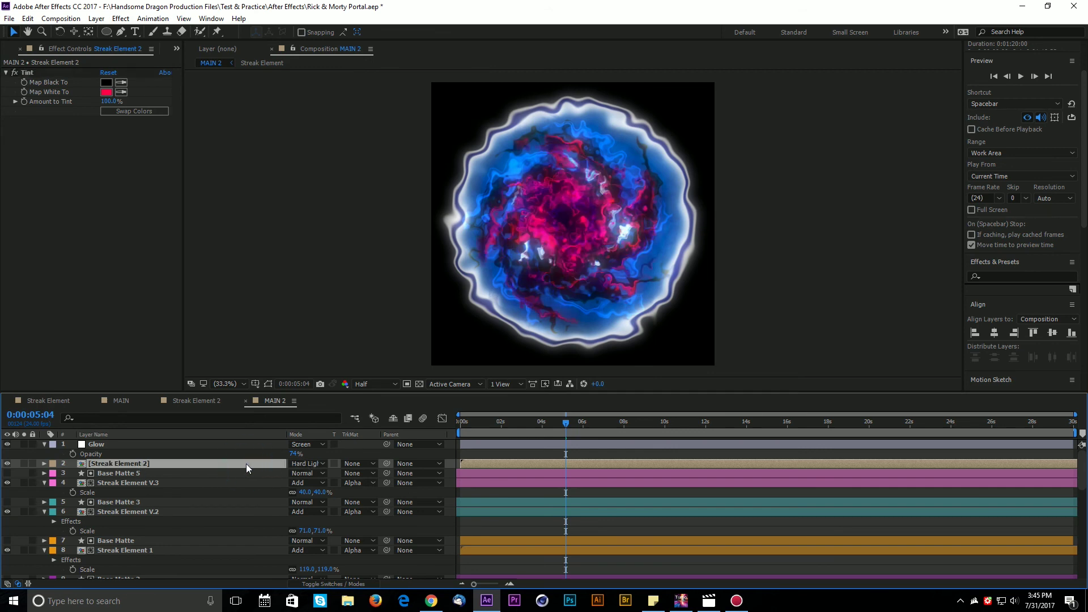
pyautogui.hotkey('shift', '=')
pyautogui.hotkey('shift', '=')
pyautogui.hotkey('shift', '=')
pyautogui.hotkey('shift', '=')
pyautogui.hotkey('shift', '=')
pyautogui.hotkey('shift', '=')
pyautogui.hotkey('shift', '=')
pyautogui.hotkey('shift', '=')
pyautogui.hotkey('shift', '=')
pyautogui.hotkey('shift', '=')
pyautogui.hotkey('shift', '=')
pyautogui.hotkey('shift', '=')
pyautogui.hotkey('shift', '=')
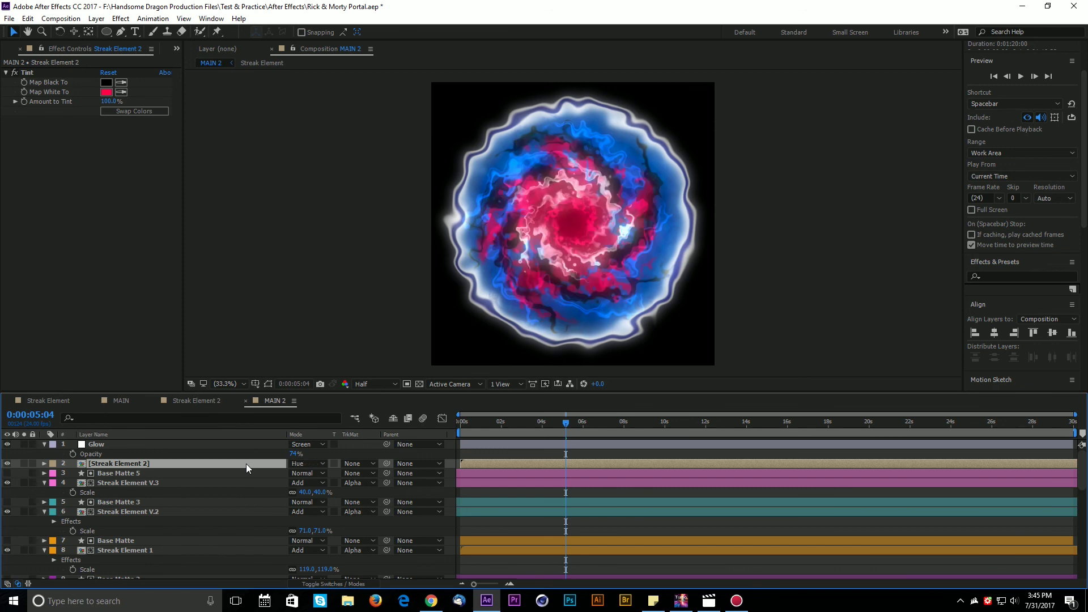
pyautogui.hotkey('shift', '=')
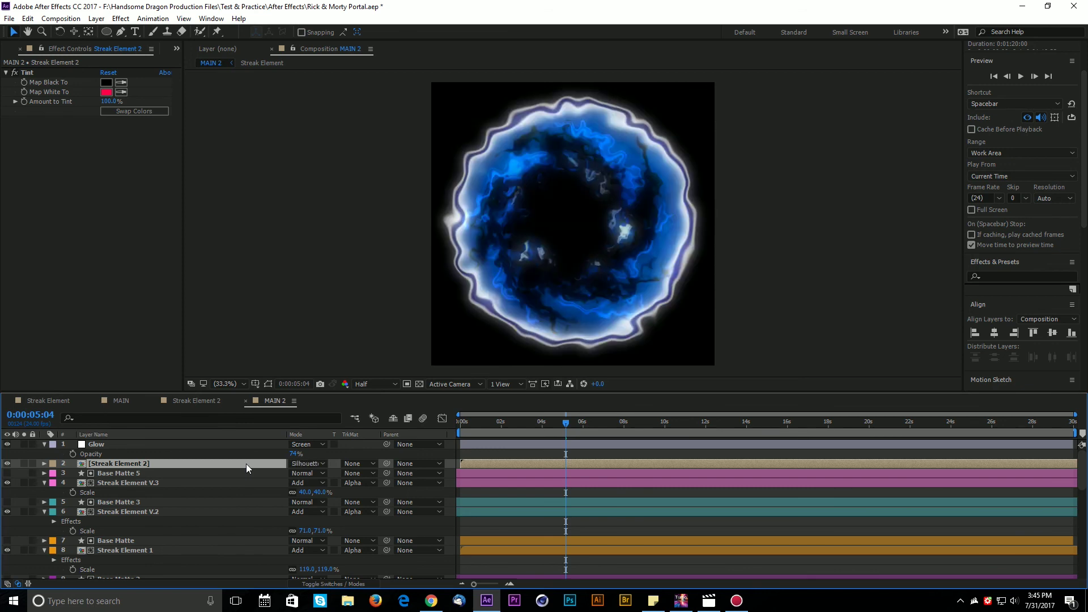
pyautogui.hotkey('shift', '=')
pyautogui.hotkey('shift', '-')
pyautogui.hotkey('shift', '=')
pyautogui.hotkey('shift', '=')
pyautogui.hotkey('shift', '=')
pyautogui.hotkey('shift', '=')
pyautogui.hotkey('shift', '=')
pyautogui.hotkey('shift', '=')
pyautogui.hotkey('shift', '=')
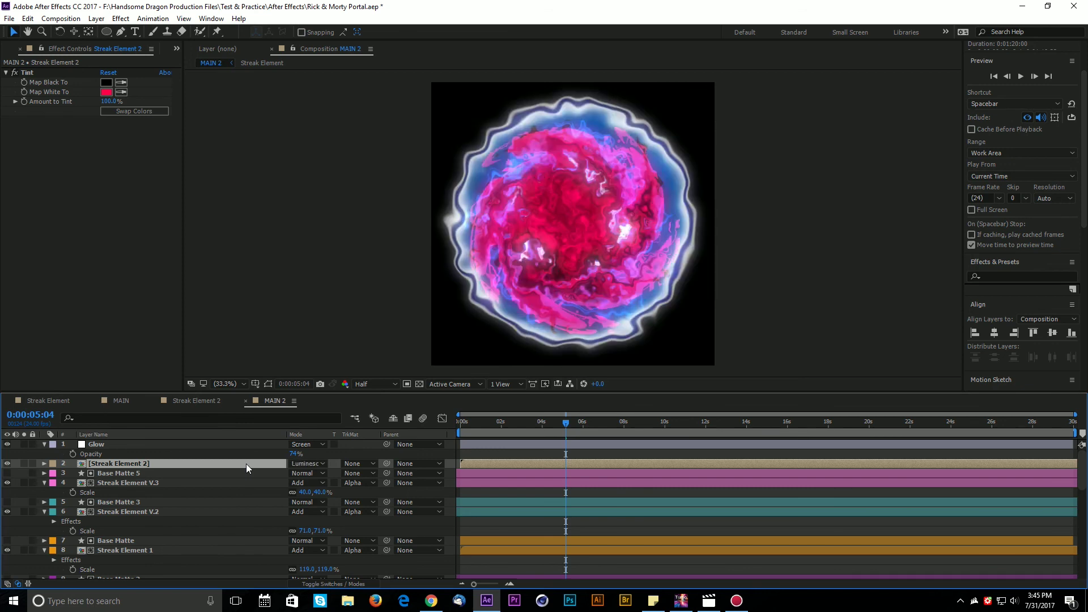
pyautogui.hotkey('shift', '=')
pyautogui.hotkey('shift', '=')
pyautogui.hotkey('shift', '=')
pyautogui.hotkey('shift', '=')
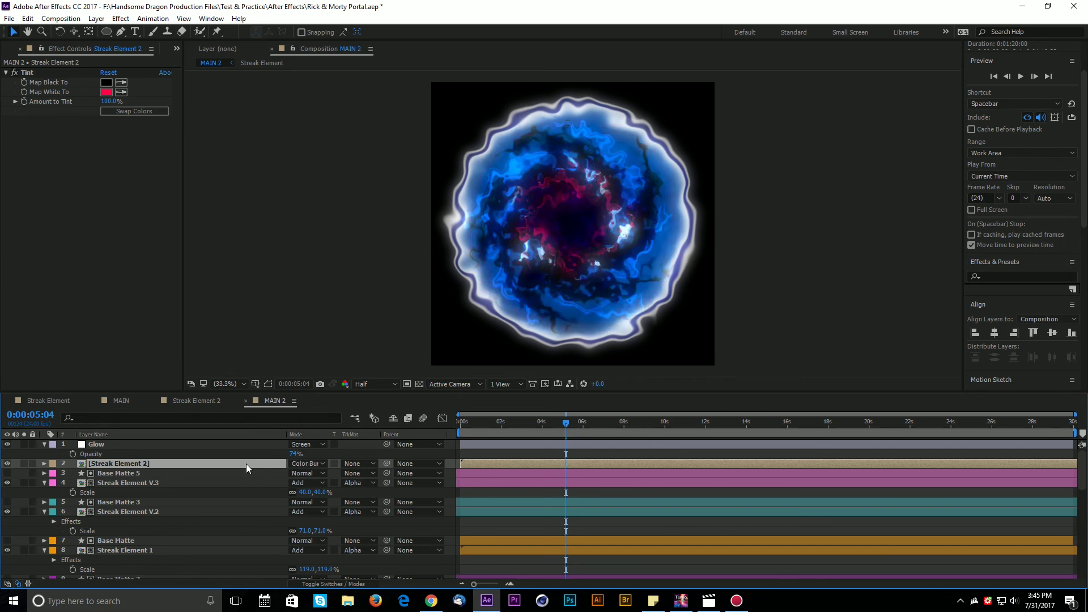
pyautogui.hotkey('shift', '=')
pyautogui.hotkey('shift', '=')
pyautogui.hotkey('shift', '=')
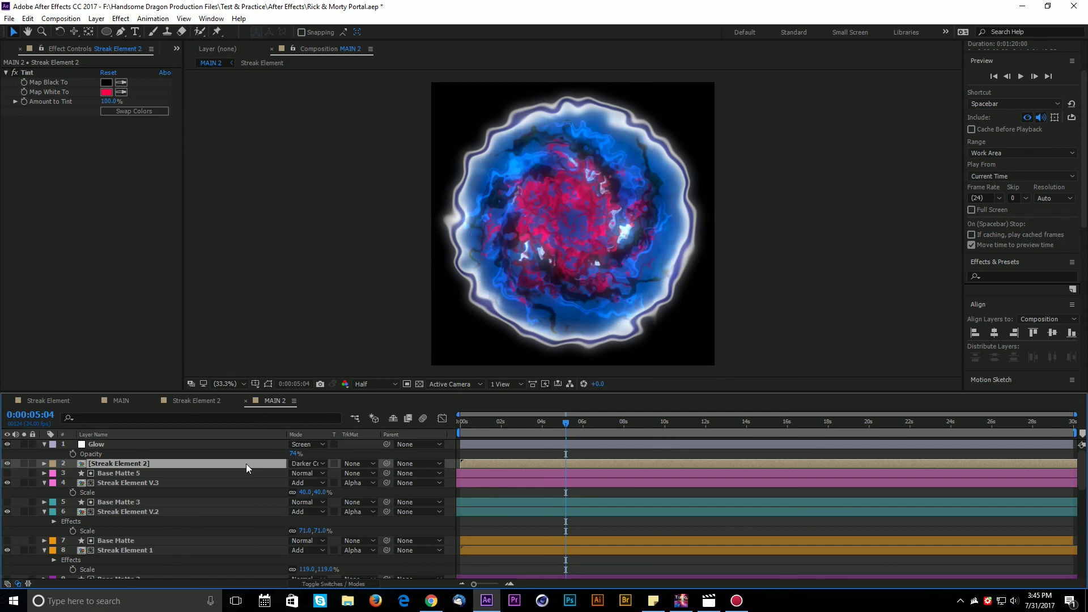
pyautogui.hotkey('shift', '=')
pyautogui.hotkey('shift', '=')
pyautogui.hotkey('shift', '=')
pyautogui.hotkey('shift', '=')
pyautogui.hotkey('shift', '=')
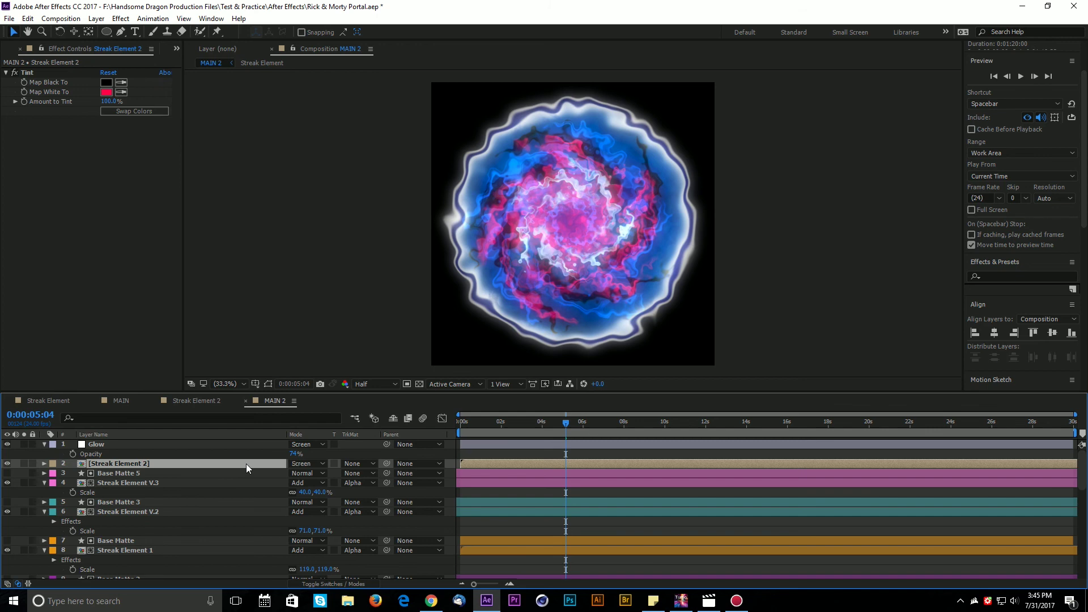
pyautogui.hotkey('shift', '=')
pyautogui.hotkey('shift', '=')
pyautogui.hotkey('shift', '=')
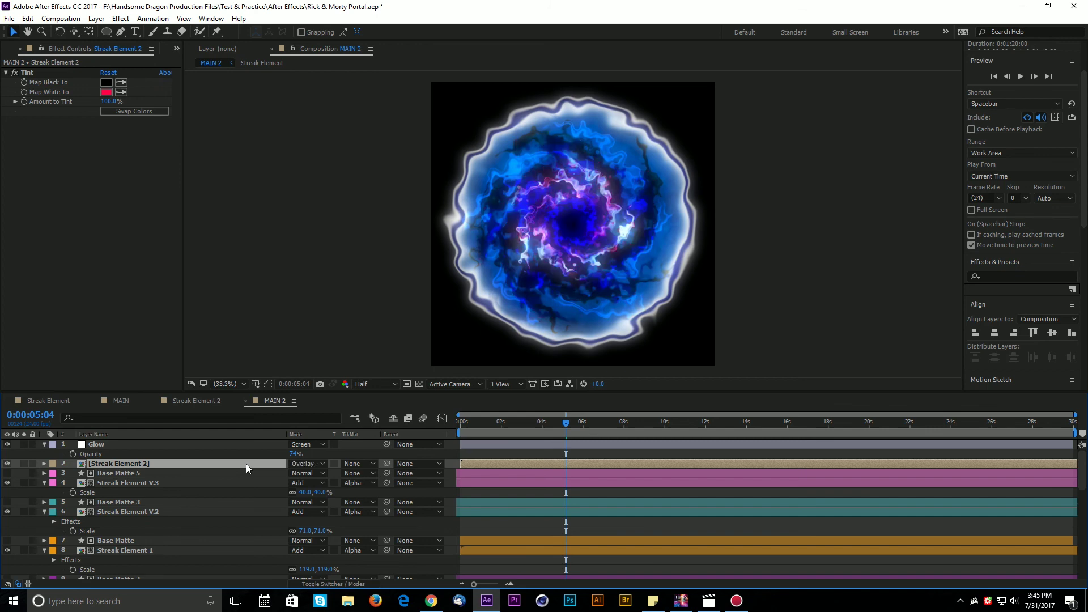
pyautogui.hotkey('shift', '-')
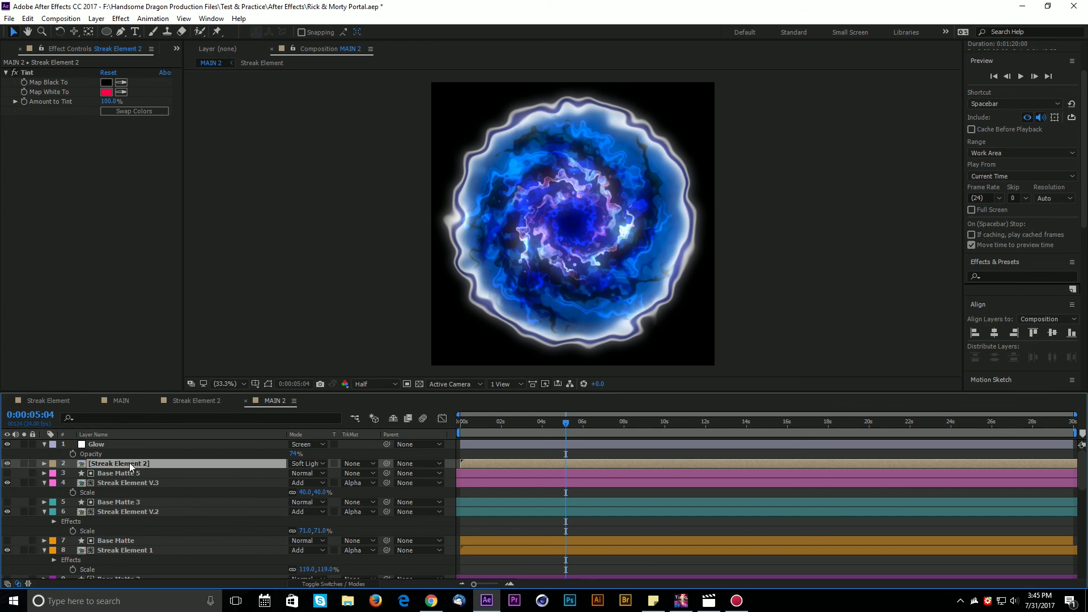
pyautogui.press('s')
pyautogui.moveTo(323, 475); pyautogui.dragTo(337, 477)
pyautogui.hotkey('ctrl', 'z')
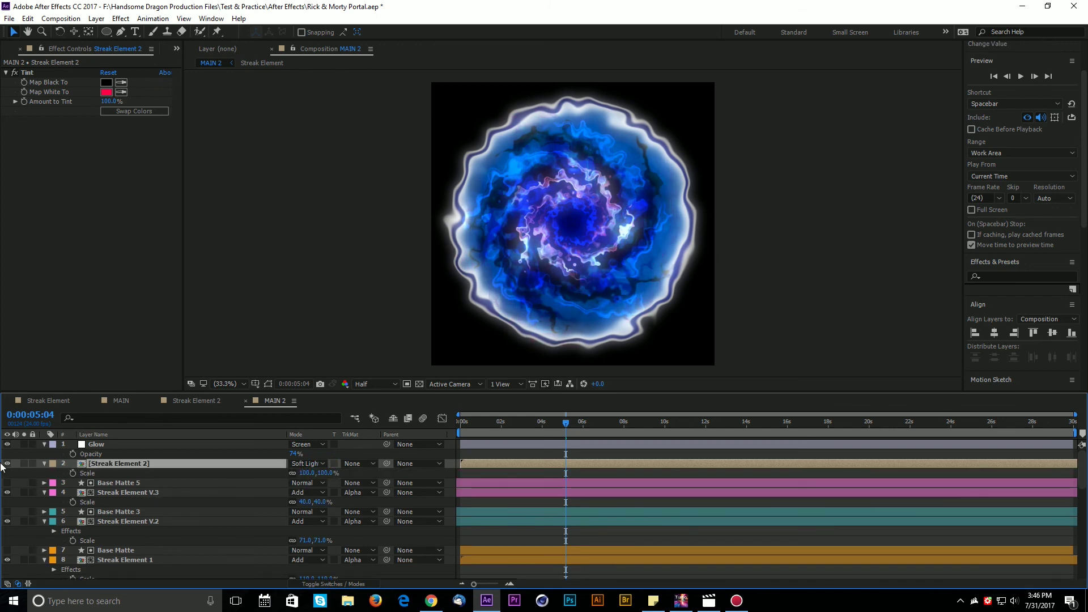
# Lighten Streak Element V.3's tint Map White To colour to blue 4A7DFF.
pyautogui.click(7, 463)
pyautogui.click(7, 464)
pyautogui.click(120, 492)
pyautogui.click(106, 92)
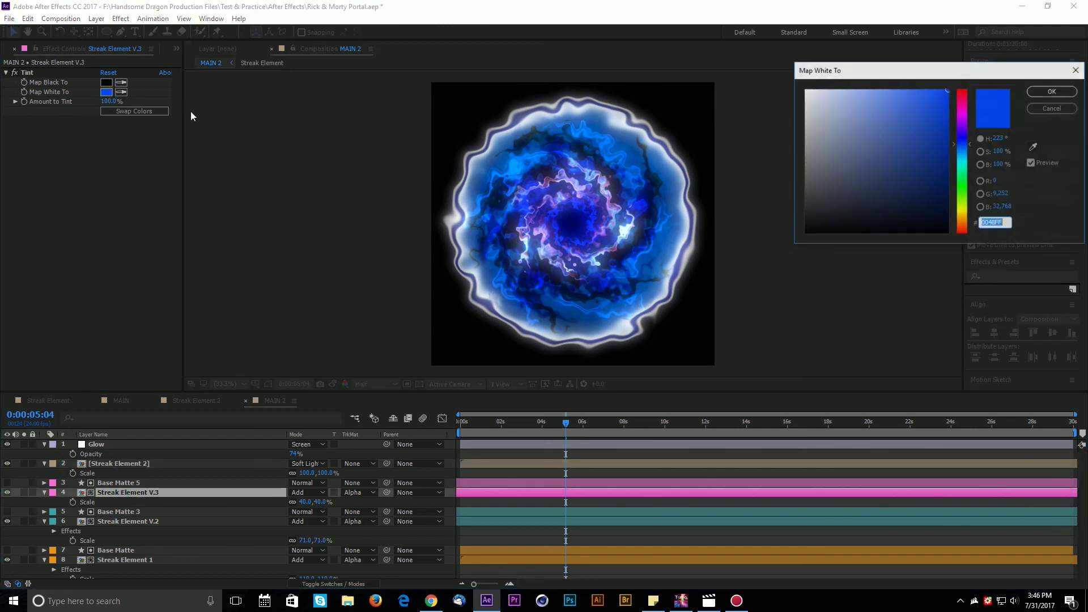
pyautogui.moveTo(947, 90)
pyautogui.mouseDown()
pyautogui.moveTo(889, 89)
pyautogui.moveTo(907, 89)
pyautogui.mouseUp()
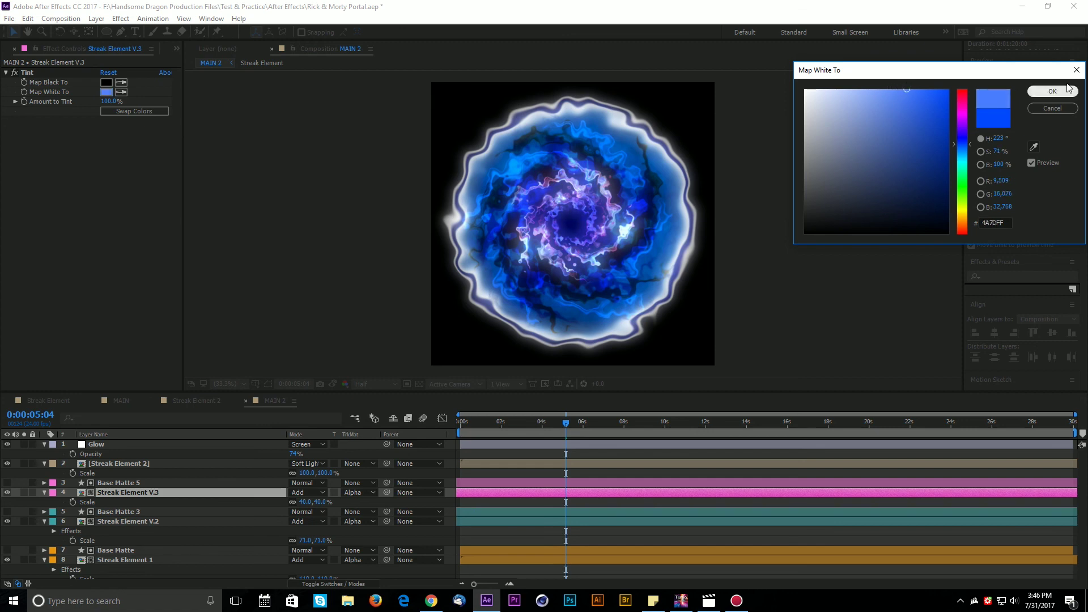
pyautogui.click(1052, 91)
# Set Streak Element 2's blending mode to Overlay.
pyautogui.click(309, 461)
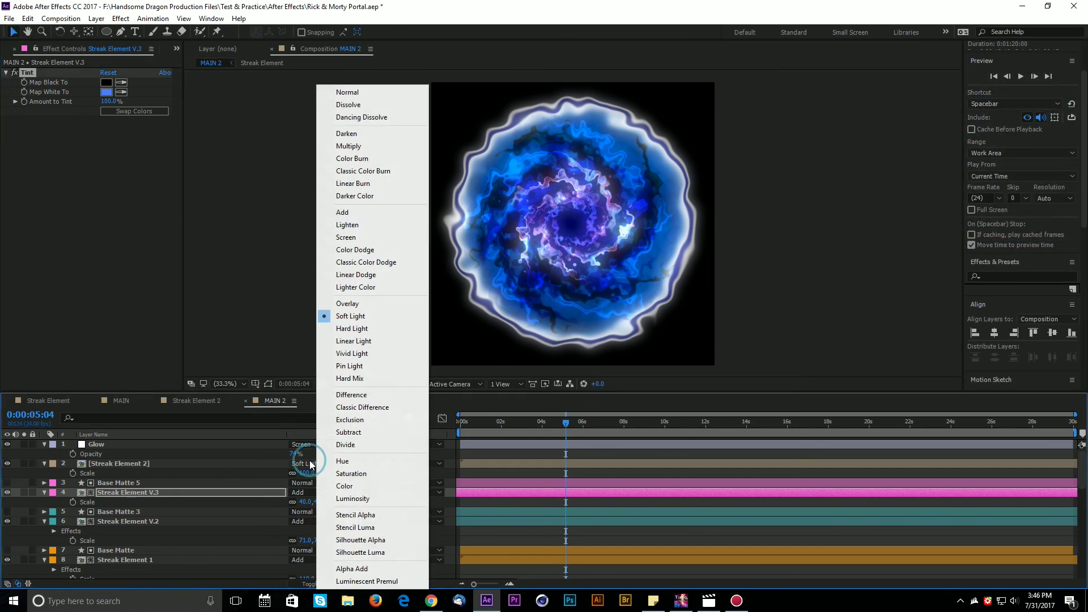
pyautogui.click(368, 306)
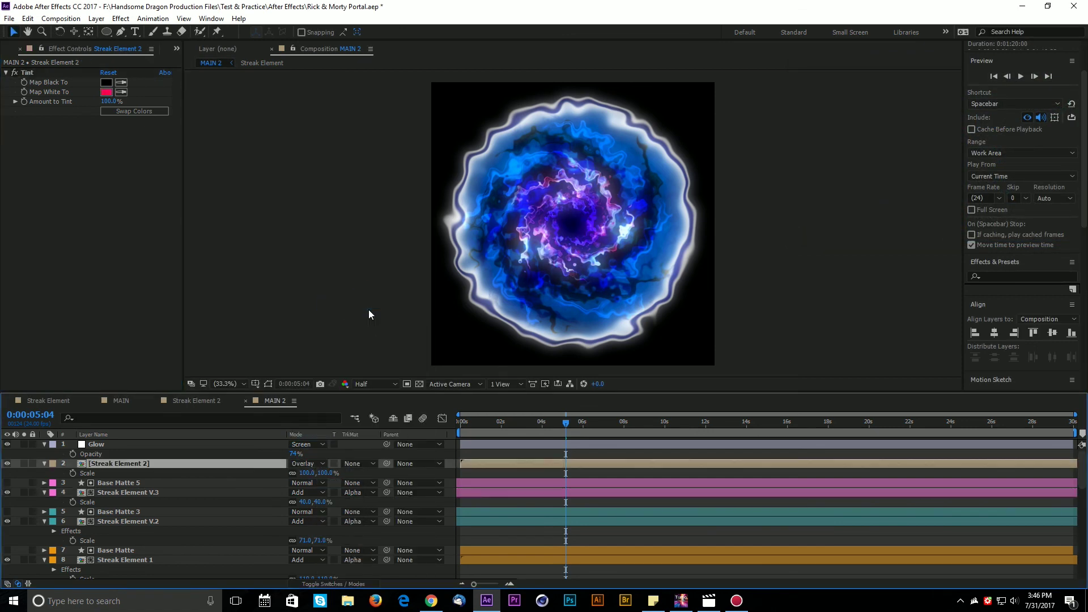
pyautogui.click(786, 485)
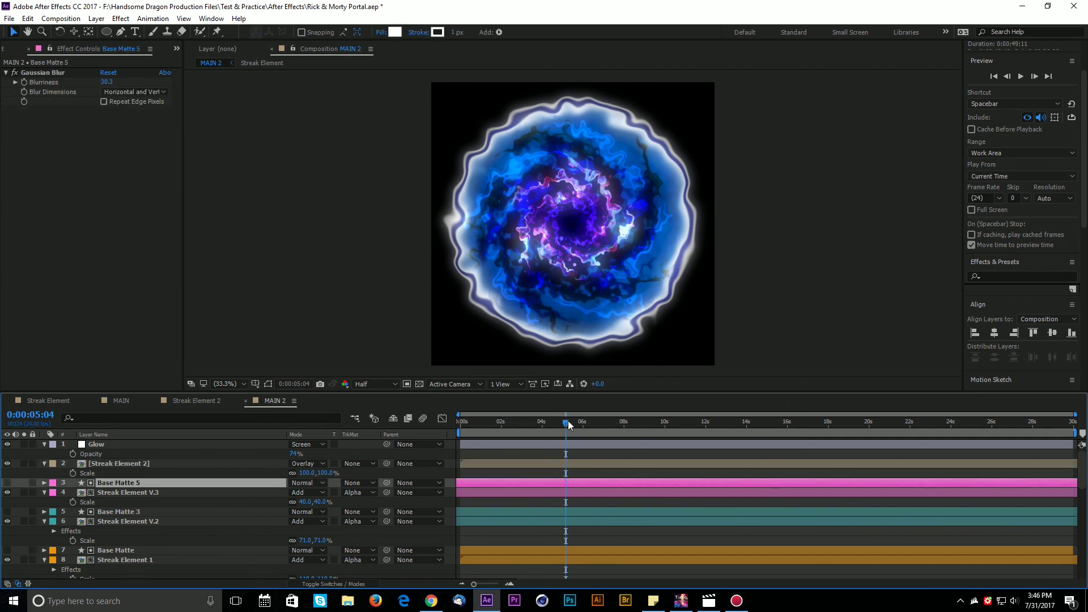
# Scrub MAIN 2's timeline, compare it against MAIN, and save the project.
pyautogui.moveTo(569, 424); pyautogui.dragTo(529, 432)
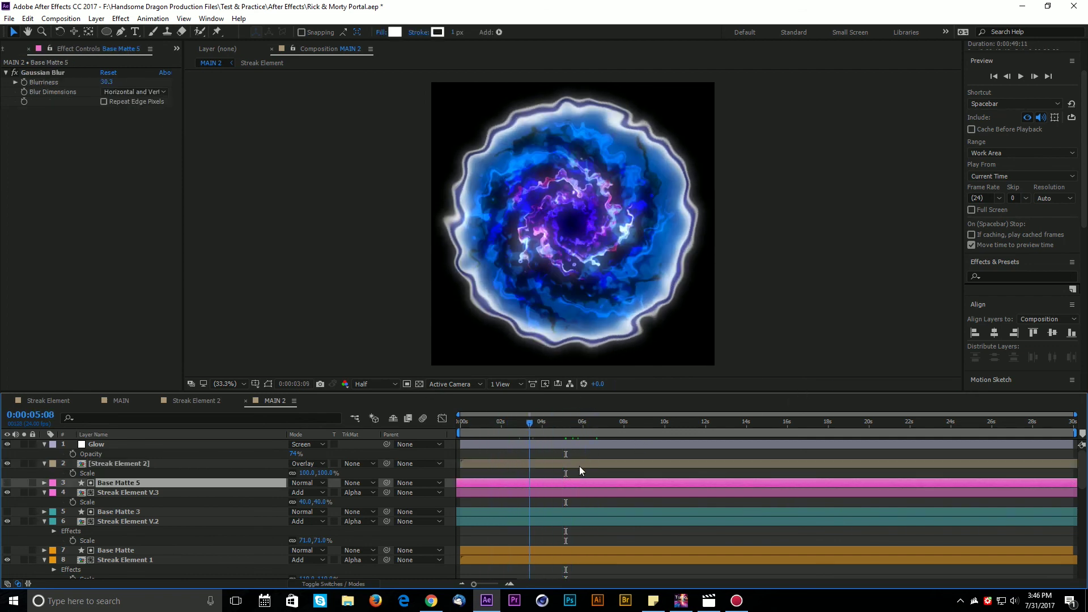
pyautogui.moveTo(579, 465); pyautogui.dragTo(887, 493)
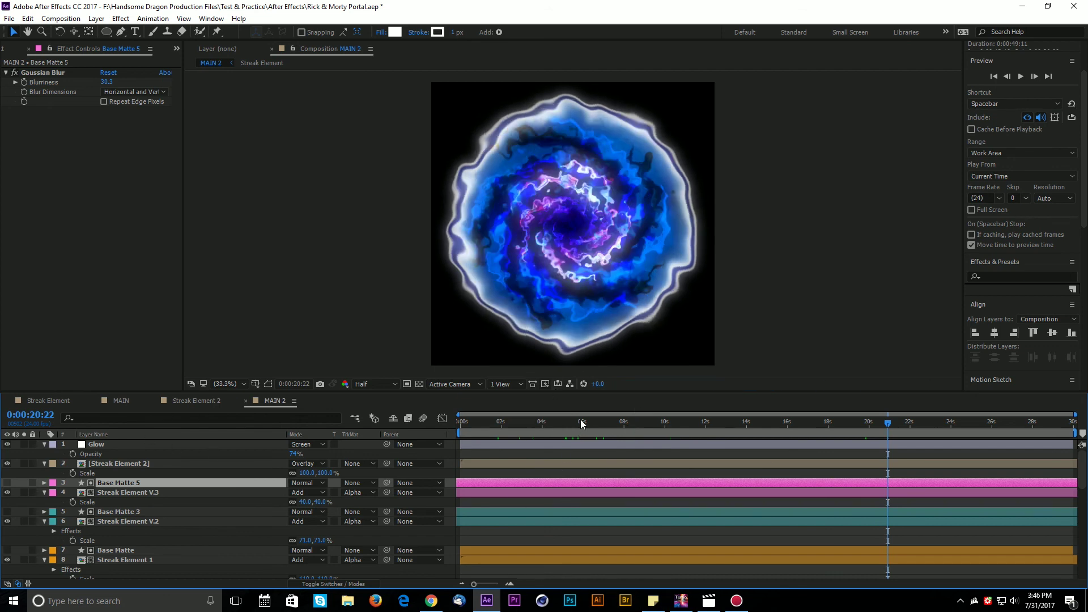
pyautogui.click(126, 400)
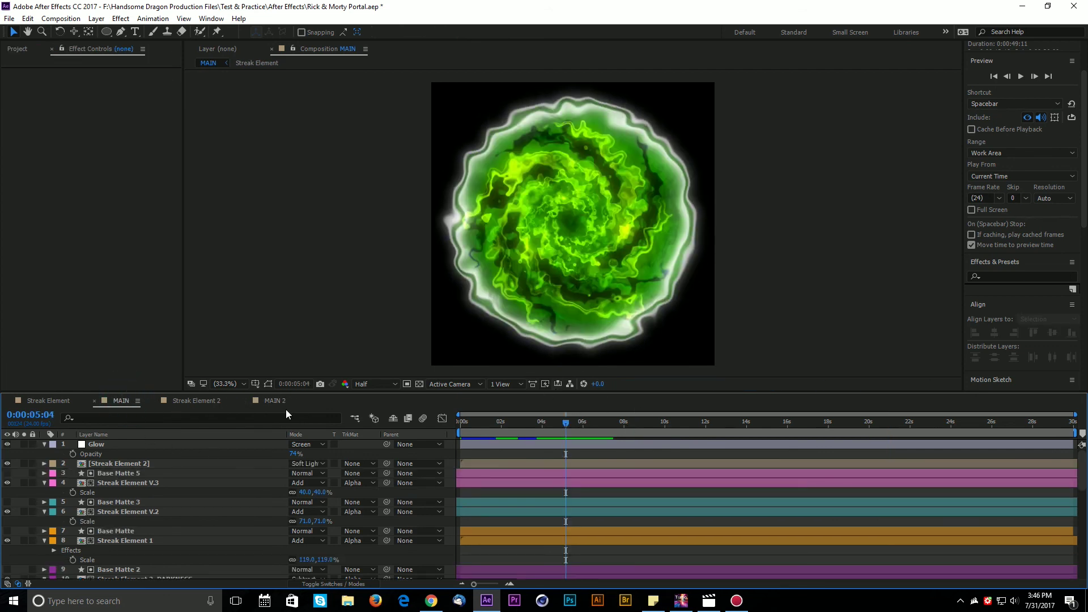
pyautogui.click(278, 403)
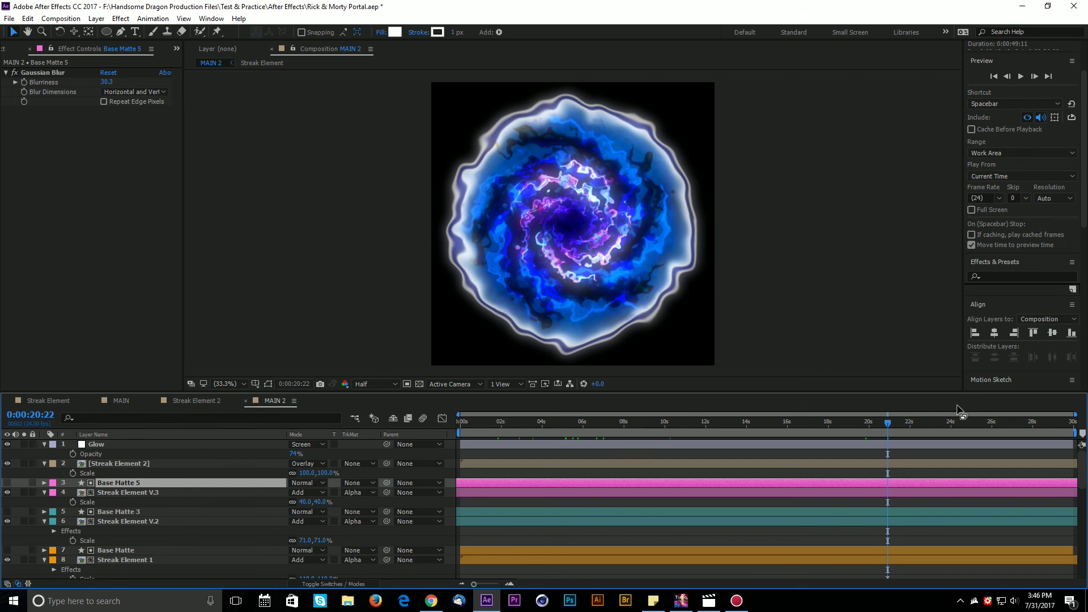
pyautogui.hotkey('ctrl', 's')
# Preview the green MAIN portal with the viewer maximized.
pyautogui.click(125, 402)
pyautogui.press('space')
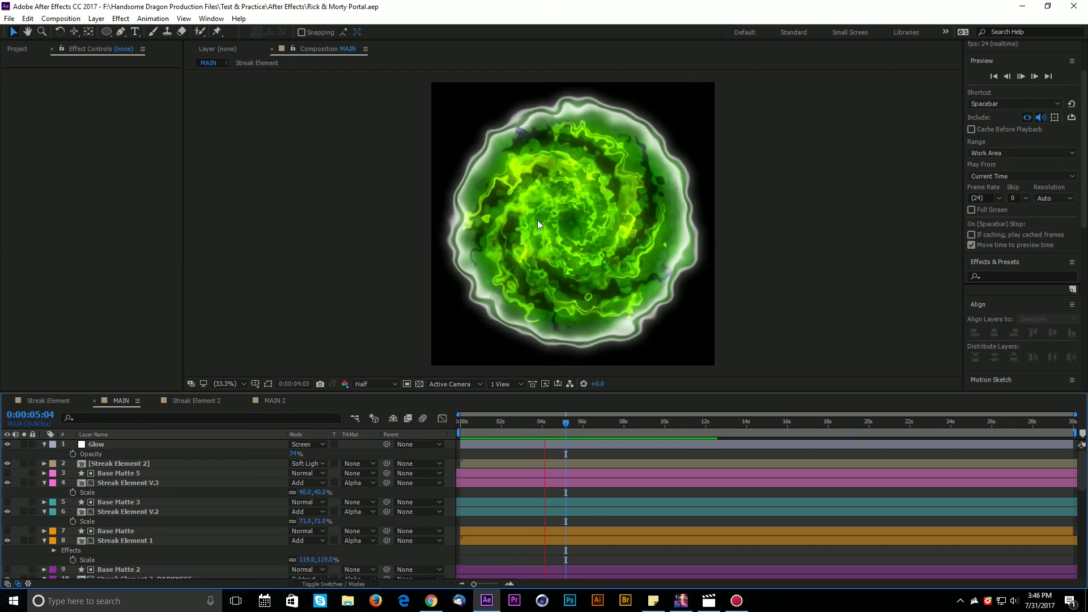
pyautogui.press('`')
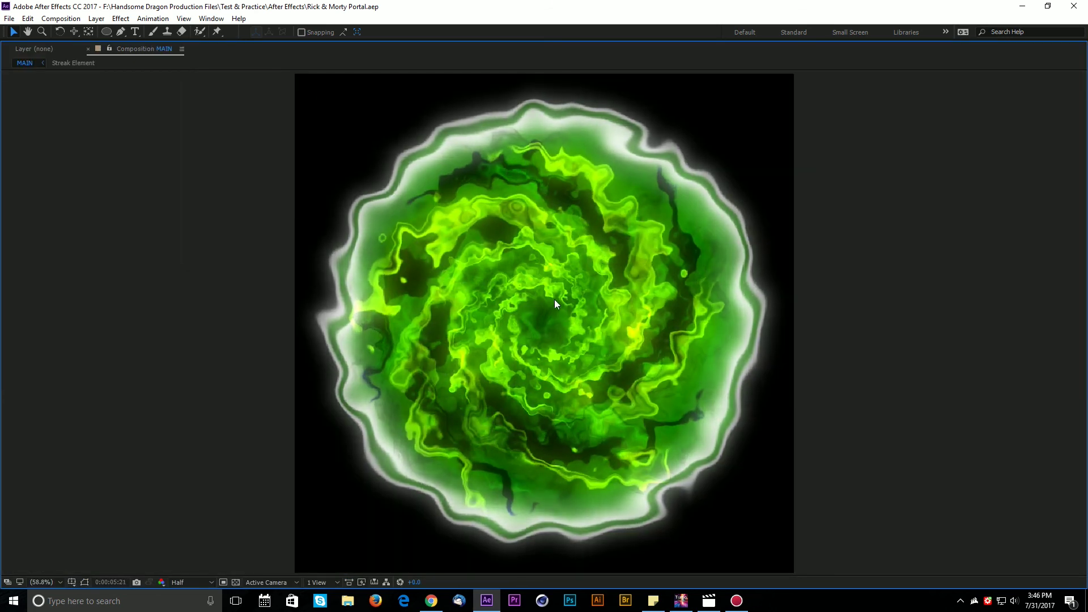